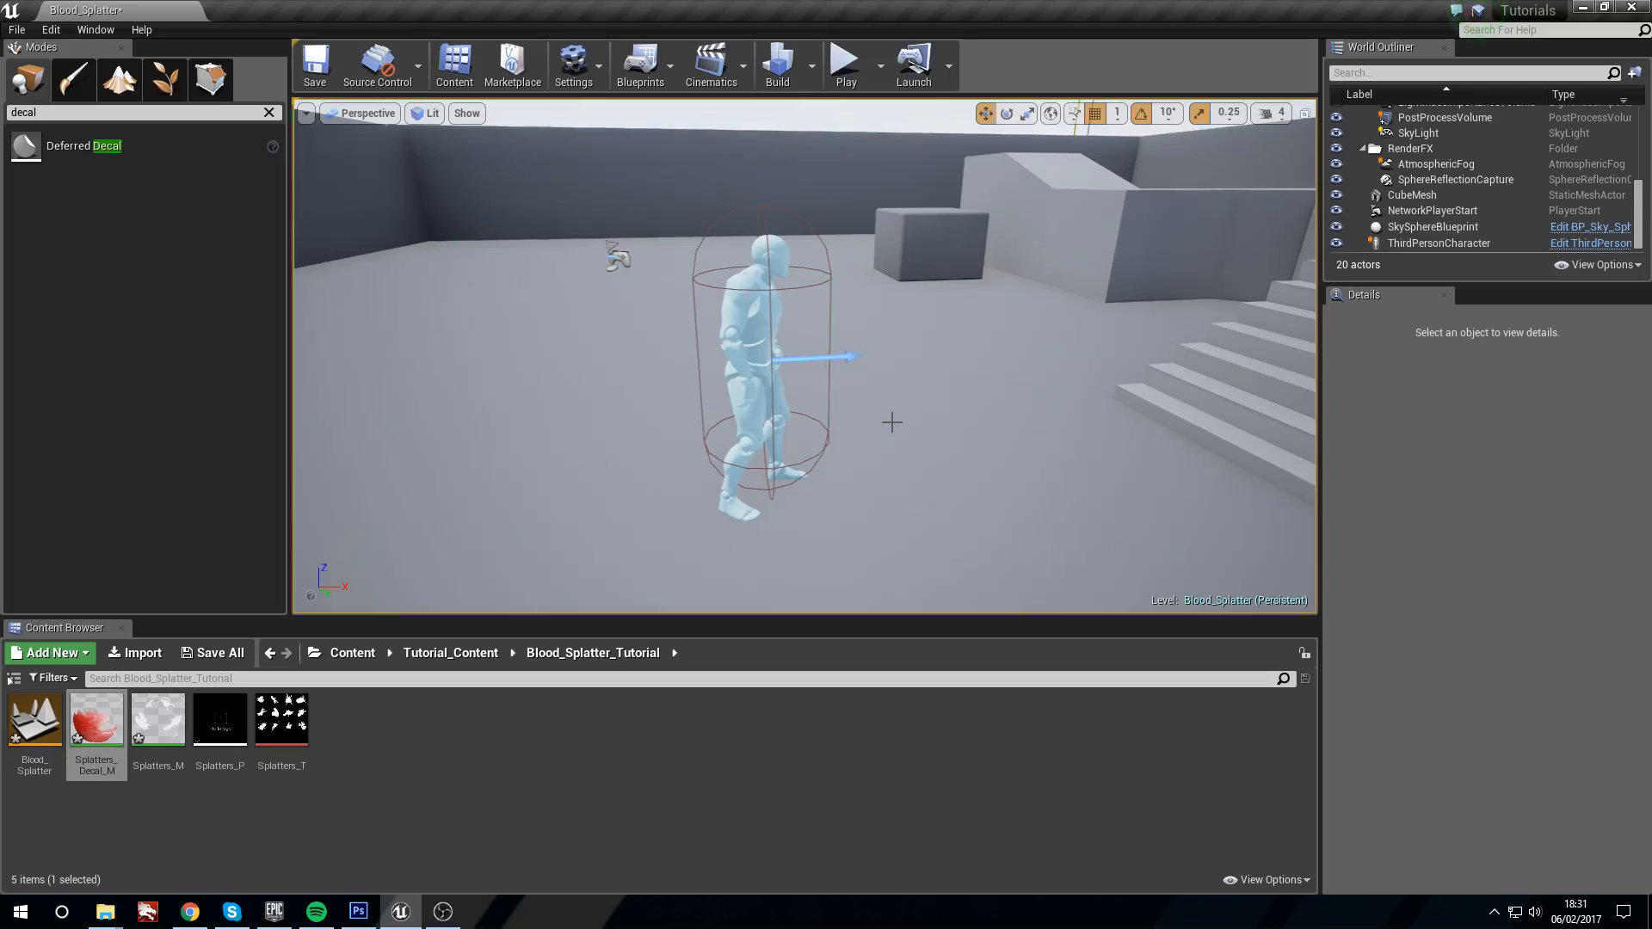
# Step: Play-test the level, running the character around the open floor while spawning blood splatters
pyautogui.moveTo(916, 418); pyautogui.dragTo(1074, 405, button='right')
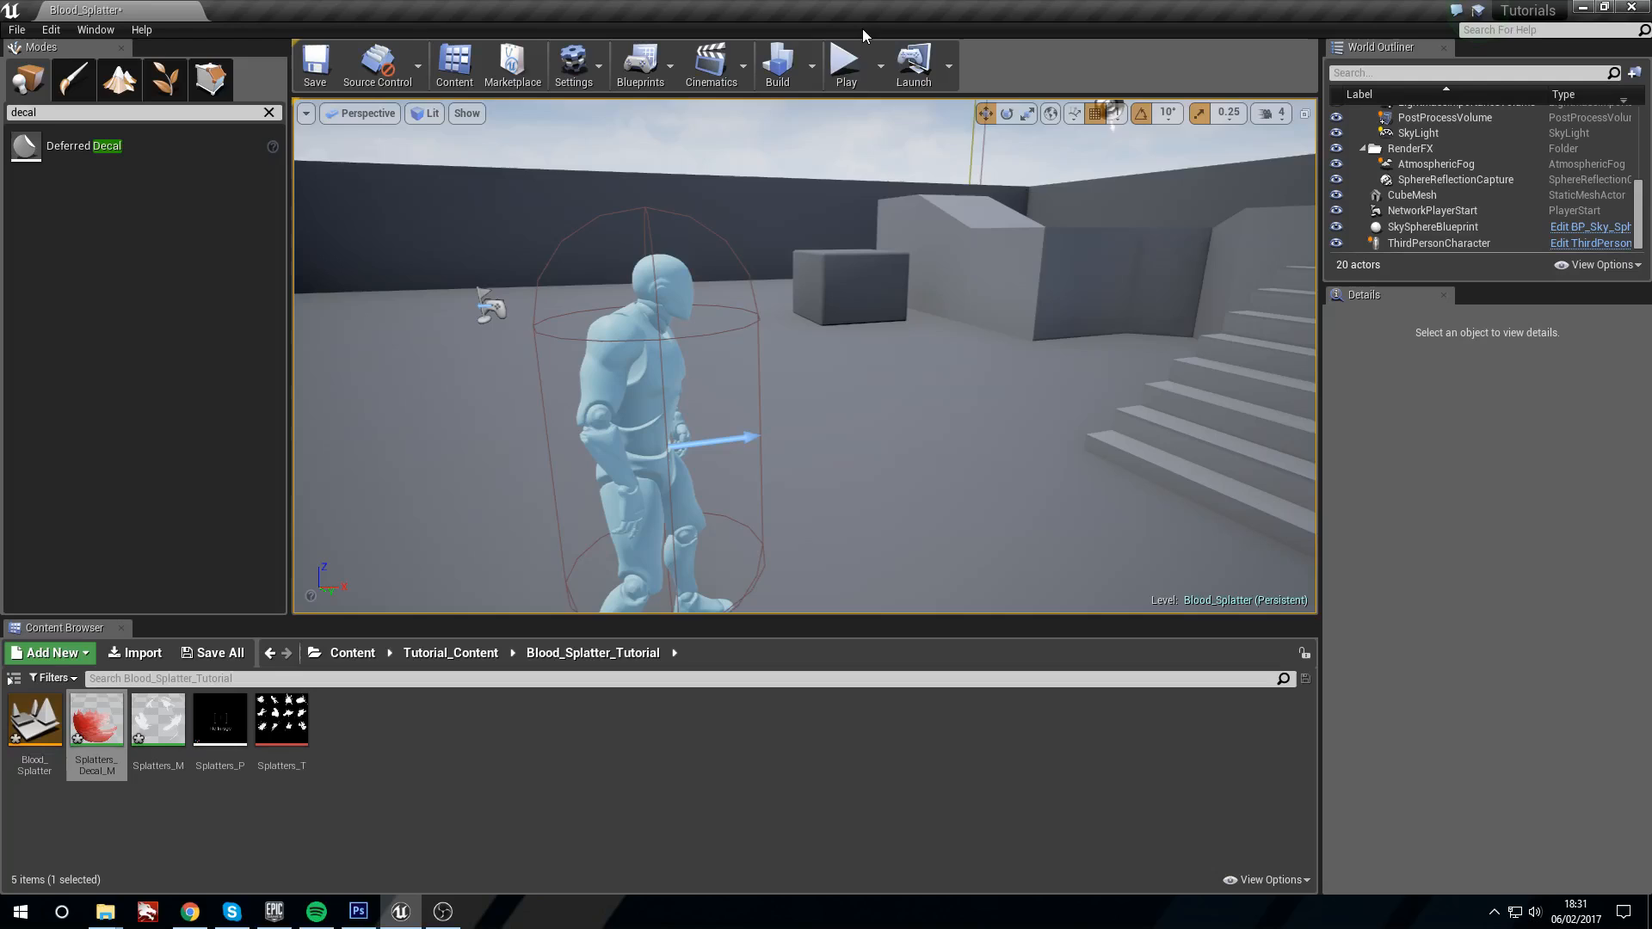
pyautogui.click(845, 62)
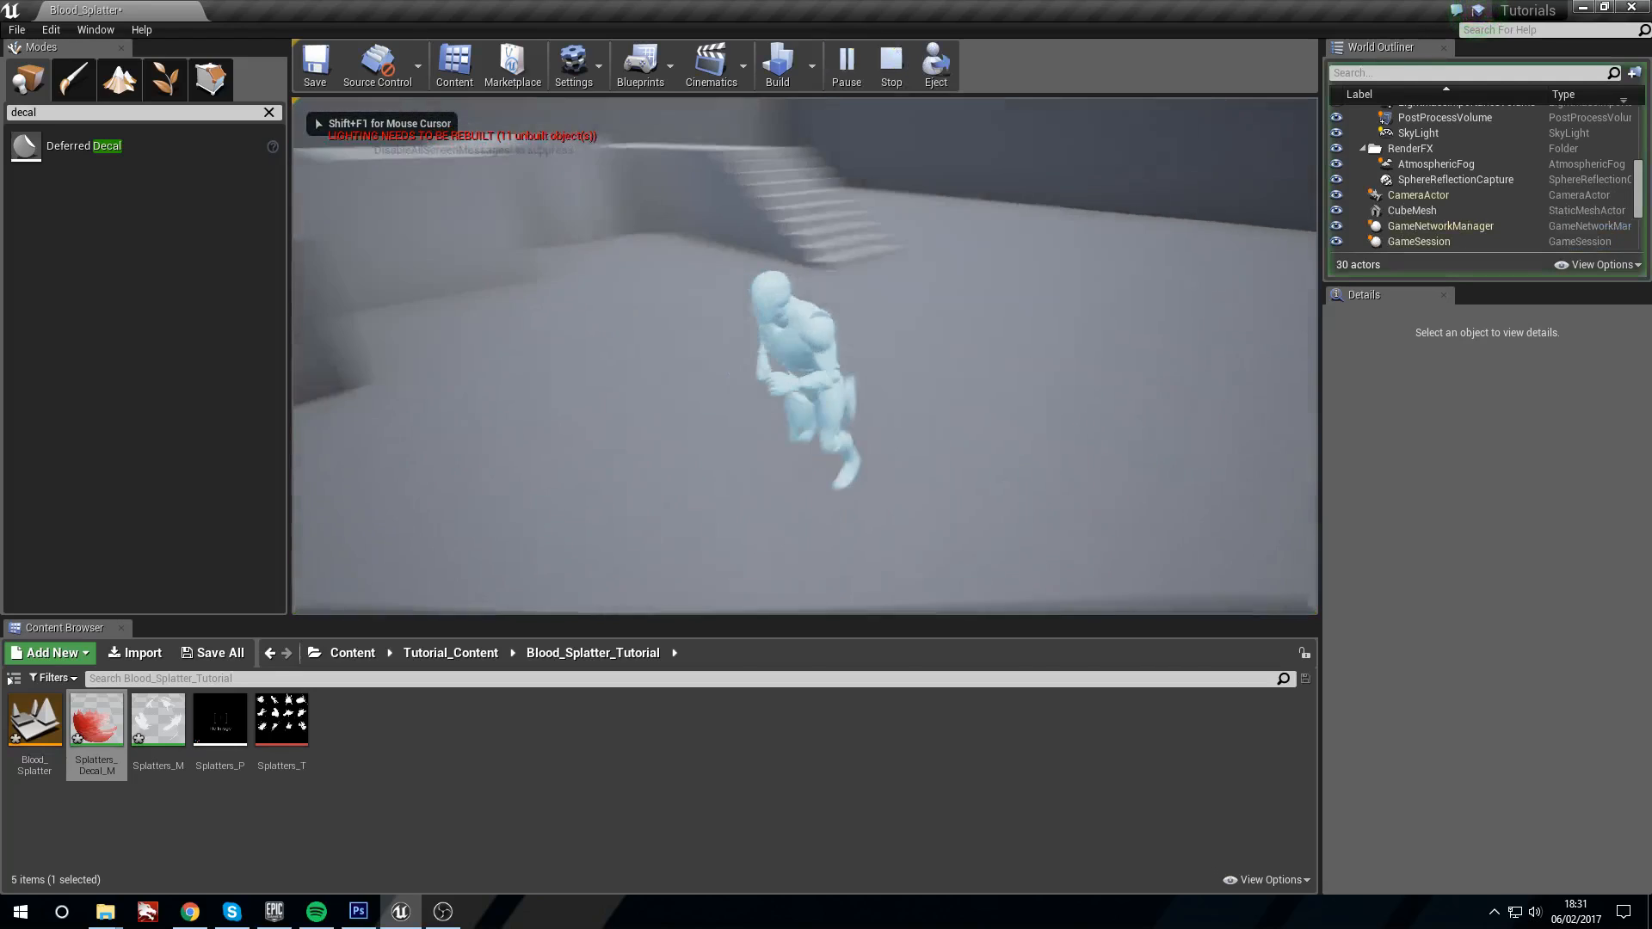
pyautogui.press('d')
pyautogui.press('s')
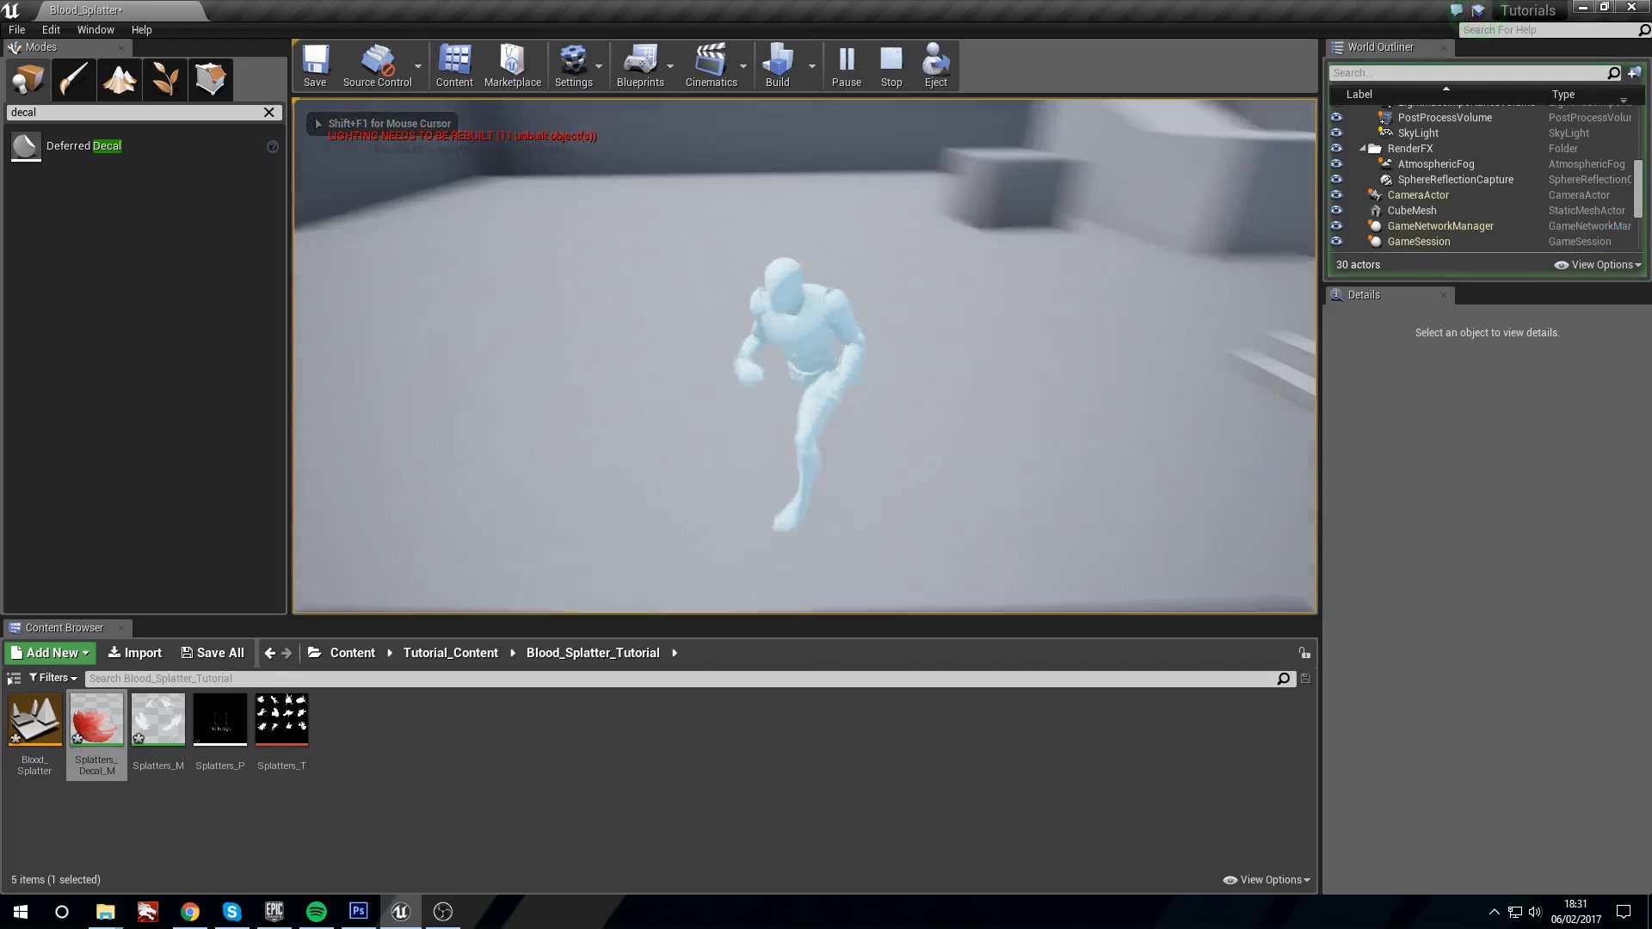
pyautogui.press('f')
pyautogui.press('s')
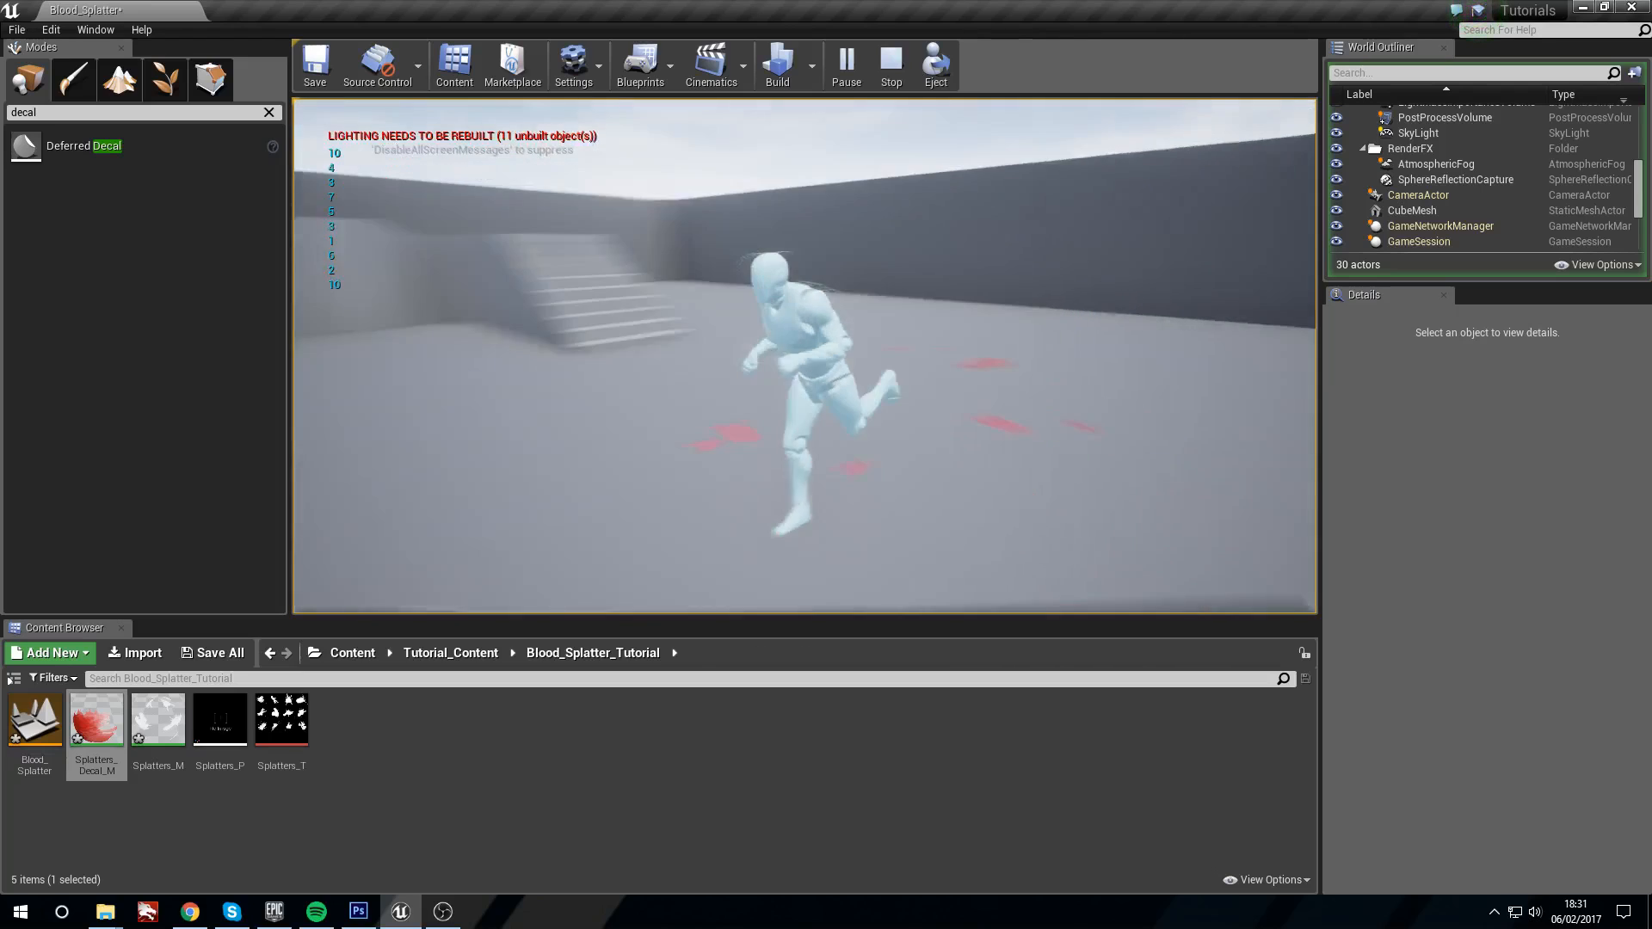
pyautogui.press('f')
pyautogui.press('f')
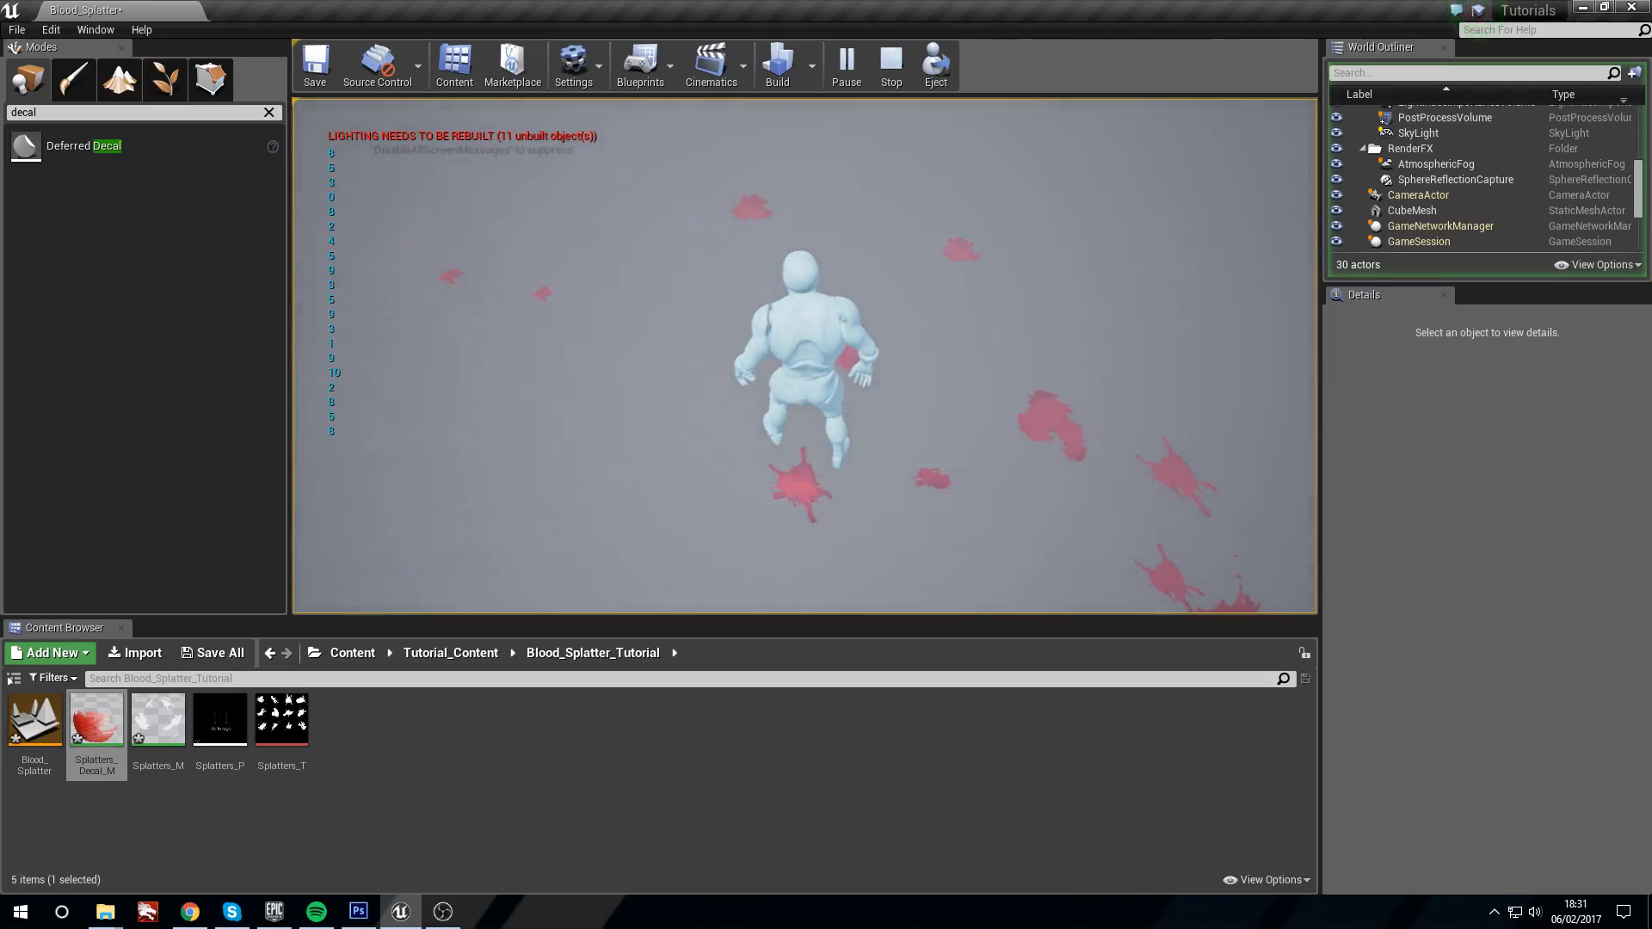
pyautogui.press('f')
pyautogui.press('w')
pyautogui.press('f')
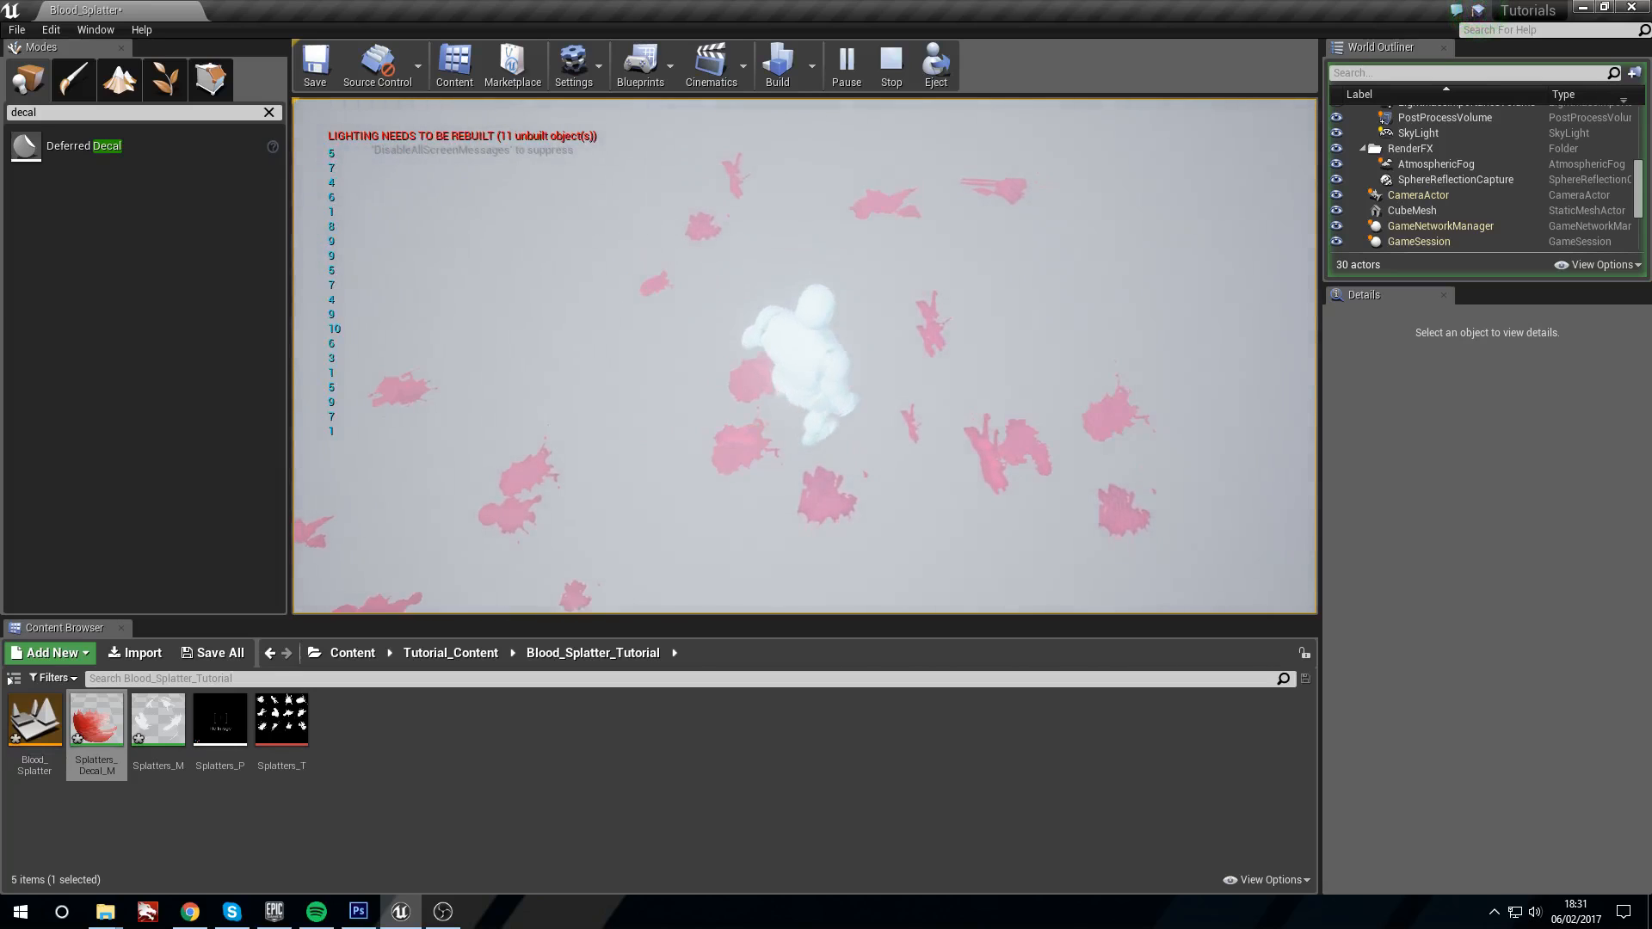
pyautogui.press('w')
pyautogui.press('f')
pyautogui.press('f')
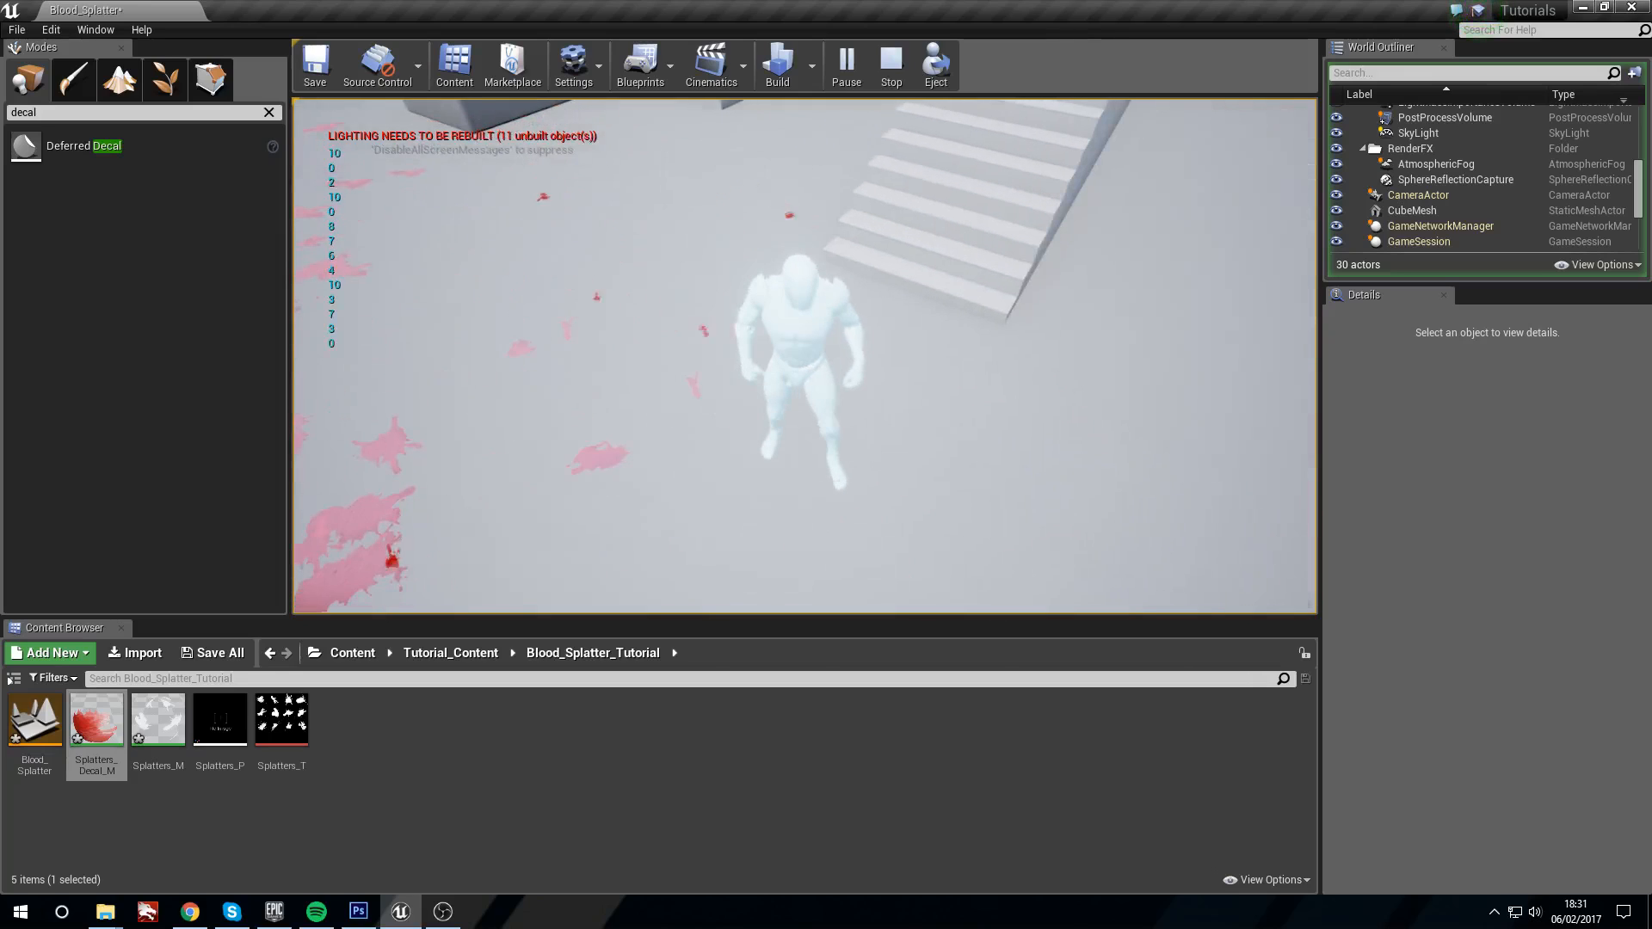
pyautogui.press('d')
pyautogui.press('s')
pyautogui.press('f')
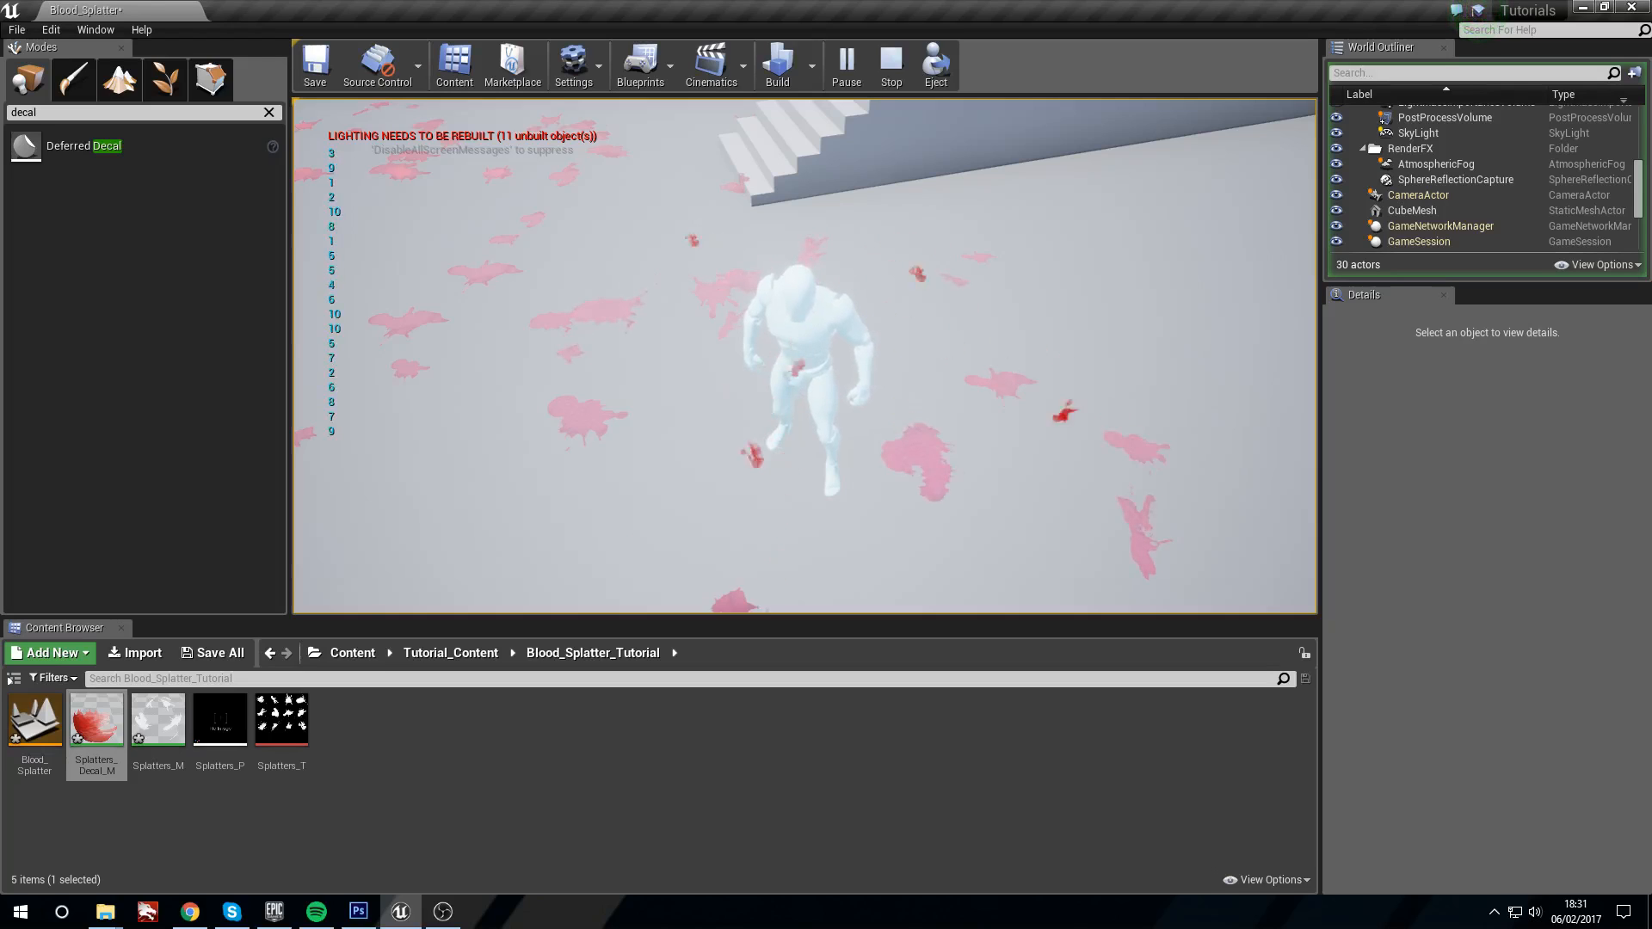
# Step: Test the blood splatters on the stairs, raised platform and surrounding floor, and end the play session
pyautogui.press('w')
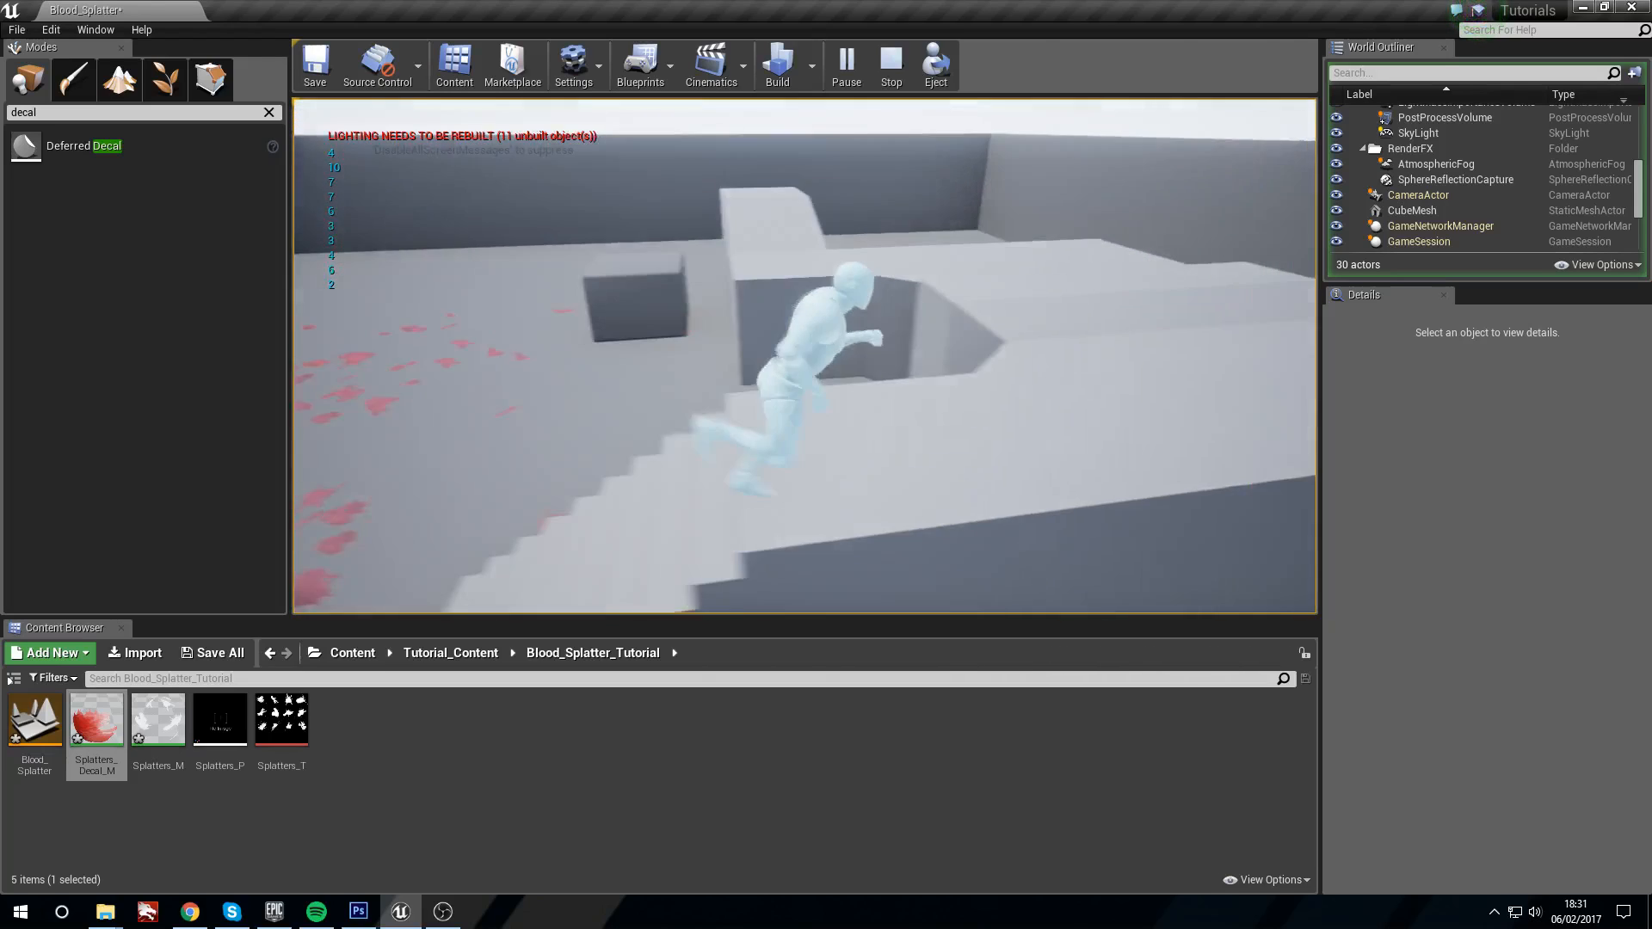
pyautogui.press('f')
pyautogui.press('d')
pyautogui.press('f')
pyautogui.press('f')
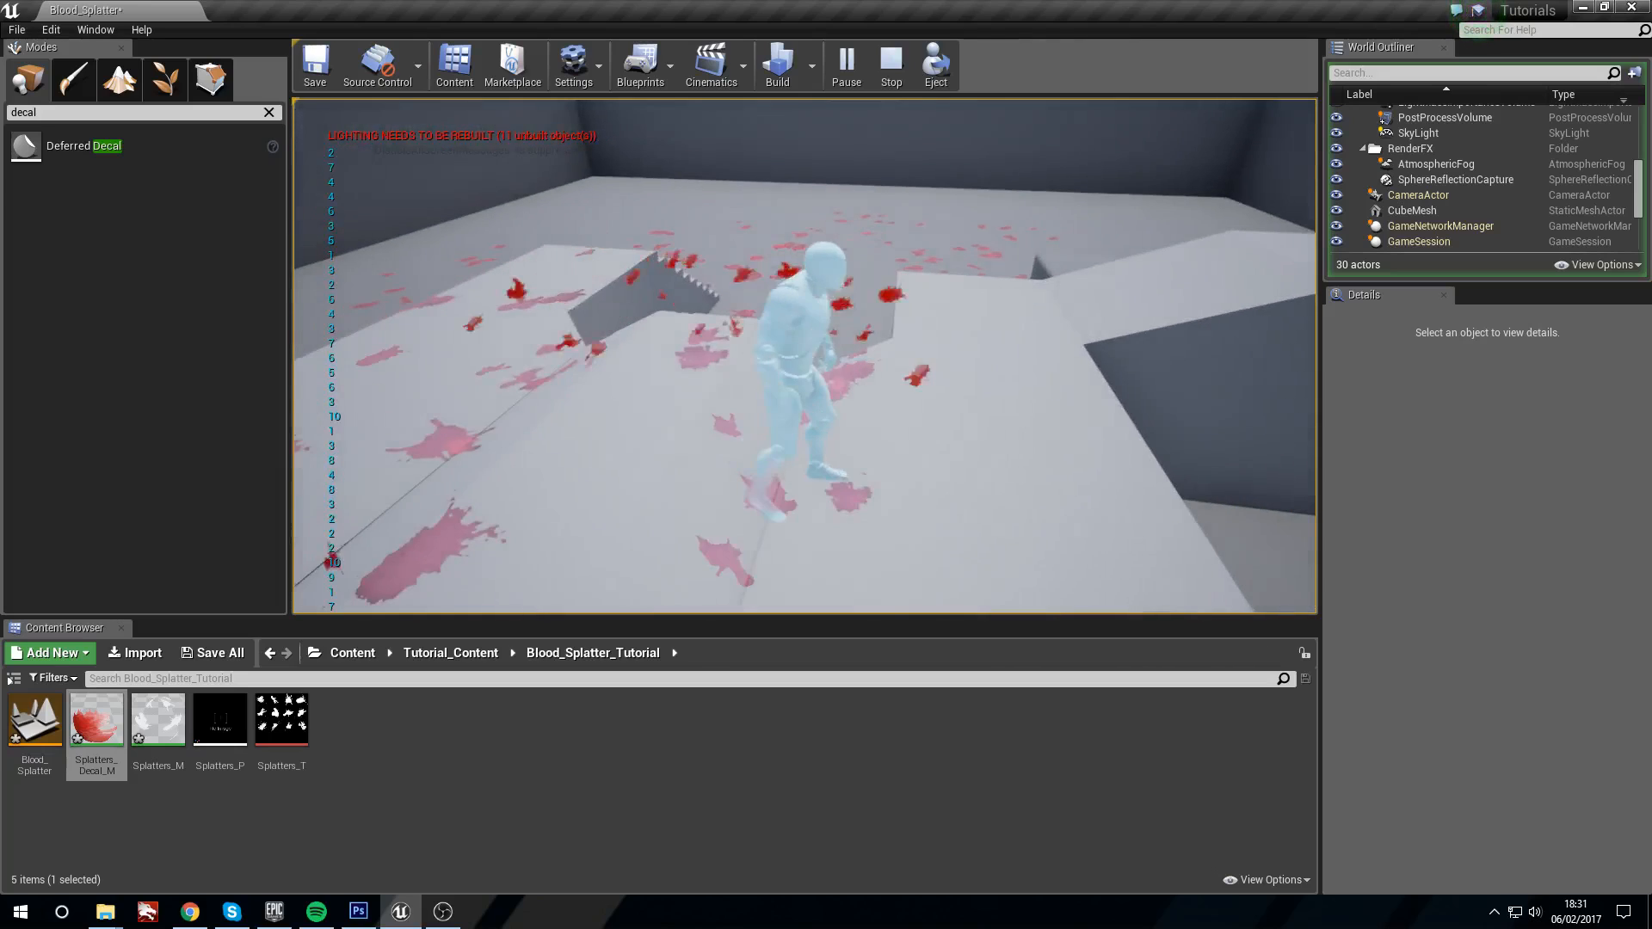
pyautogui.press('a')
pyautogui.press('f')
pyautogui.press('f')
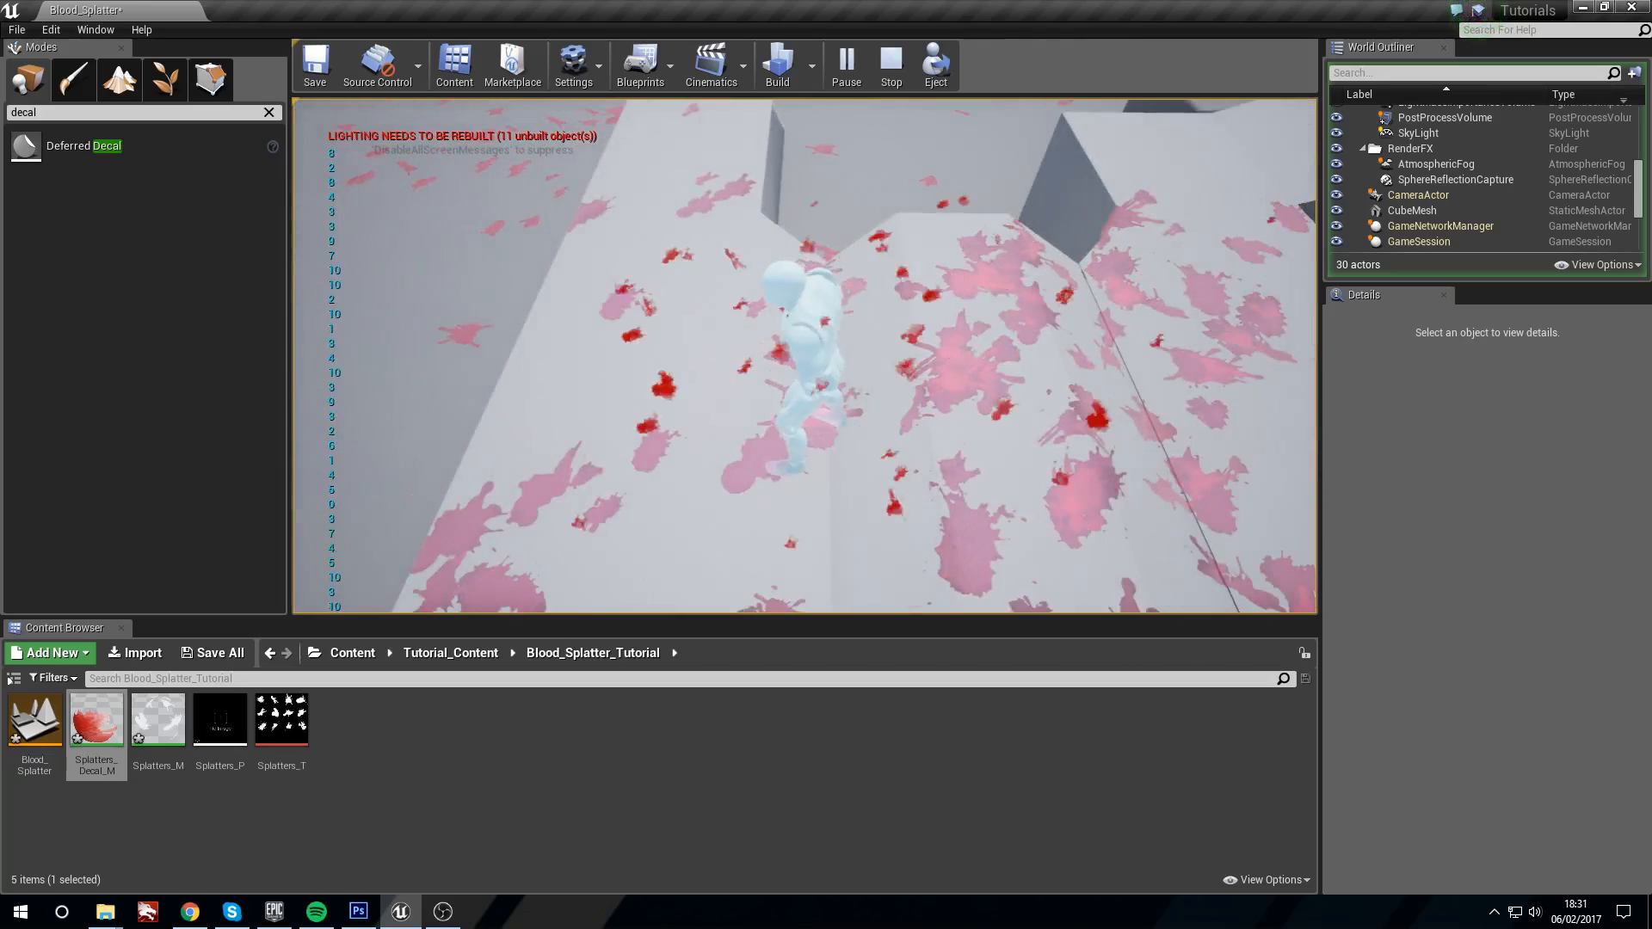
pyautogui.press('f')
pyautogui.press('f')
pyautogui.press('f')
pyautogui.press('f')
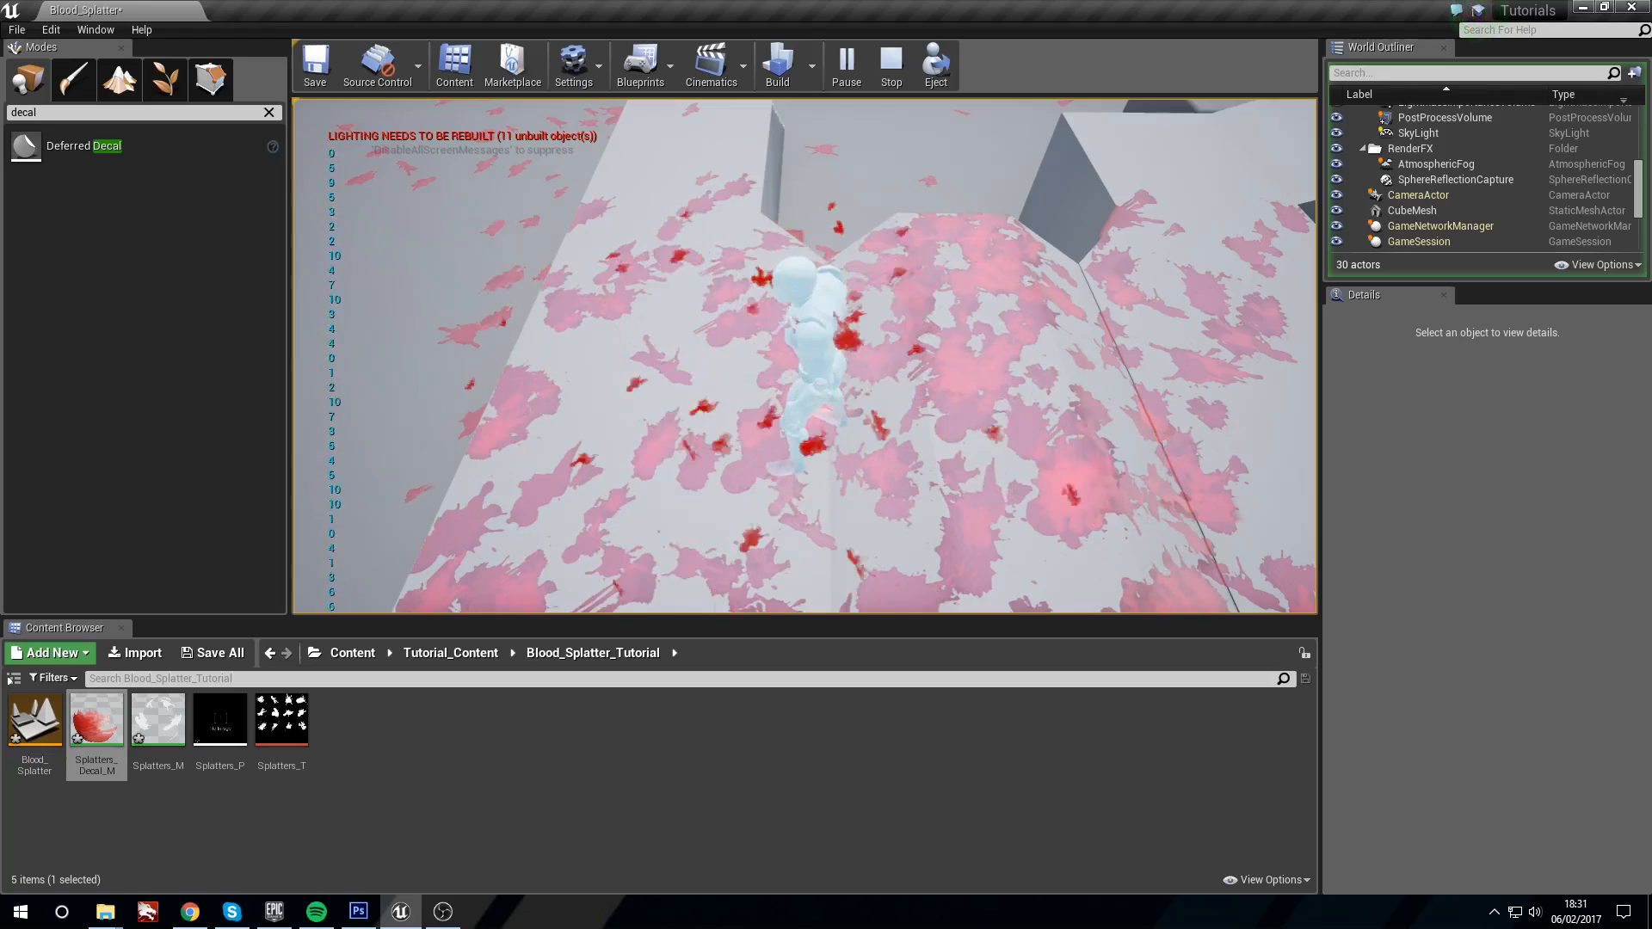
pyautogui.press('f')
pyautogui.press('f')
pyautogui.press('s')
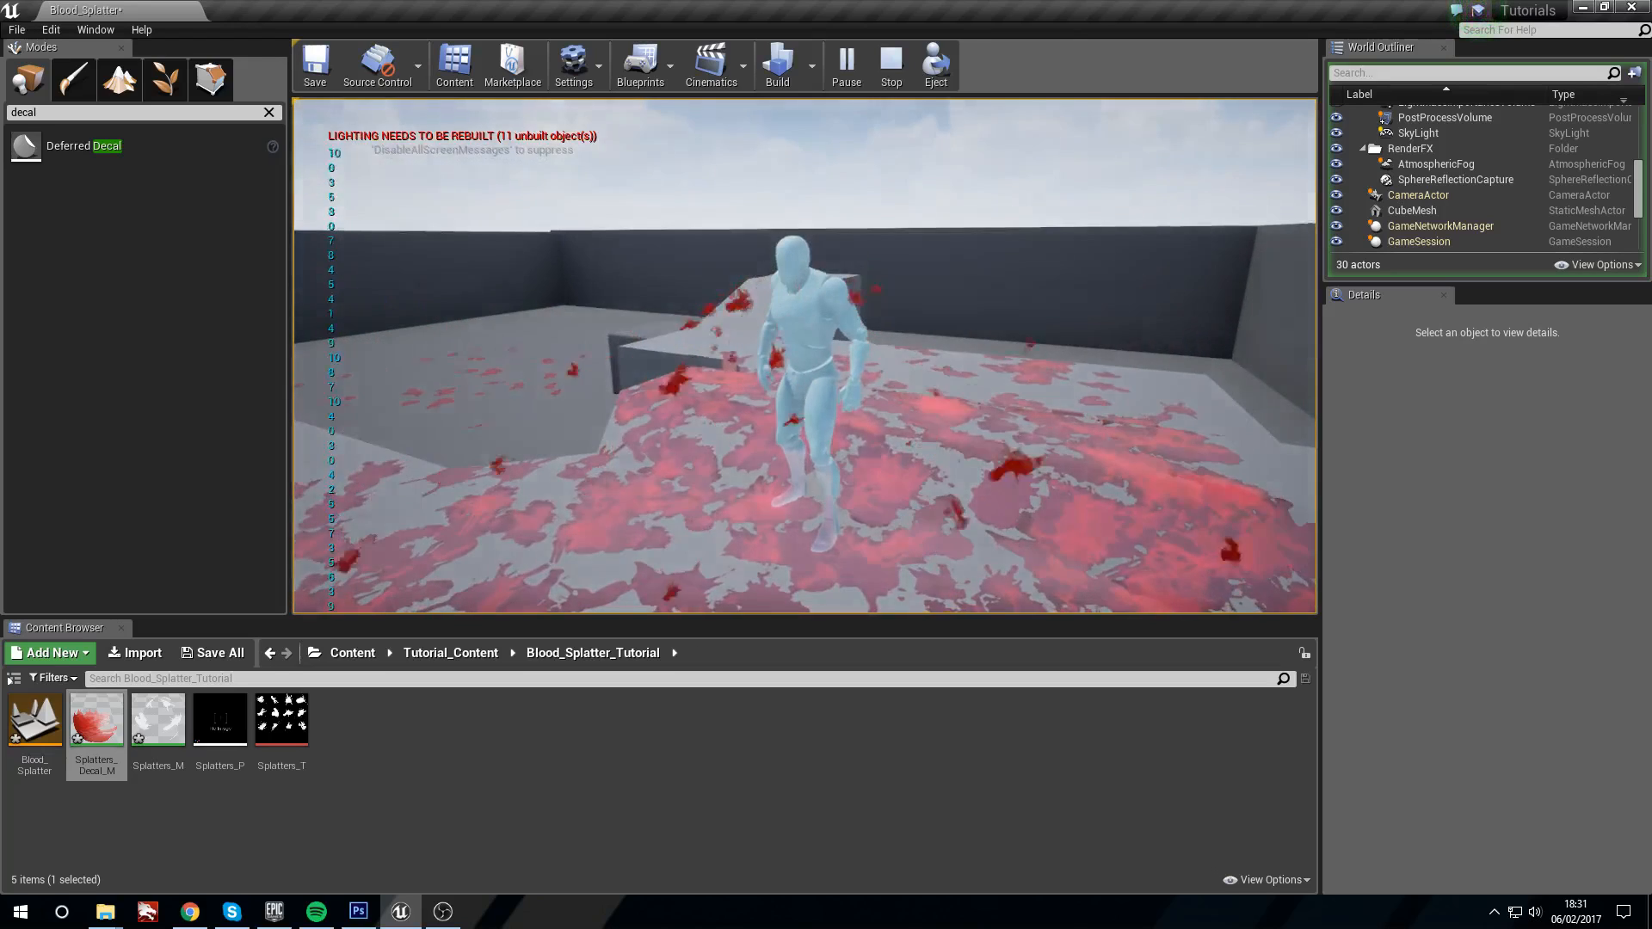
pyautogui.press('f')
pyautogui.press('w')
pyautogui.press('f')
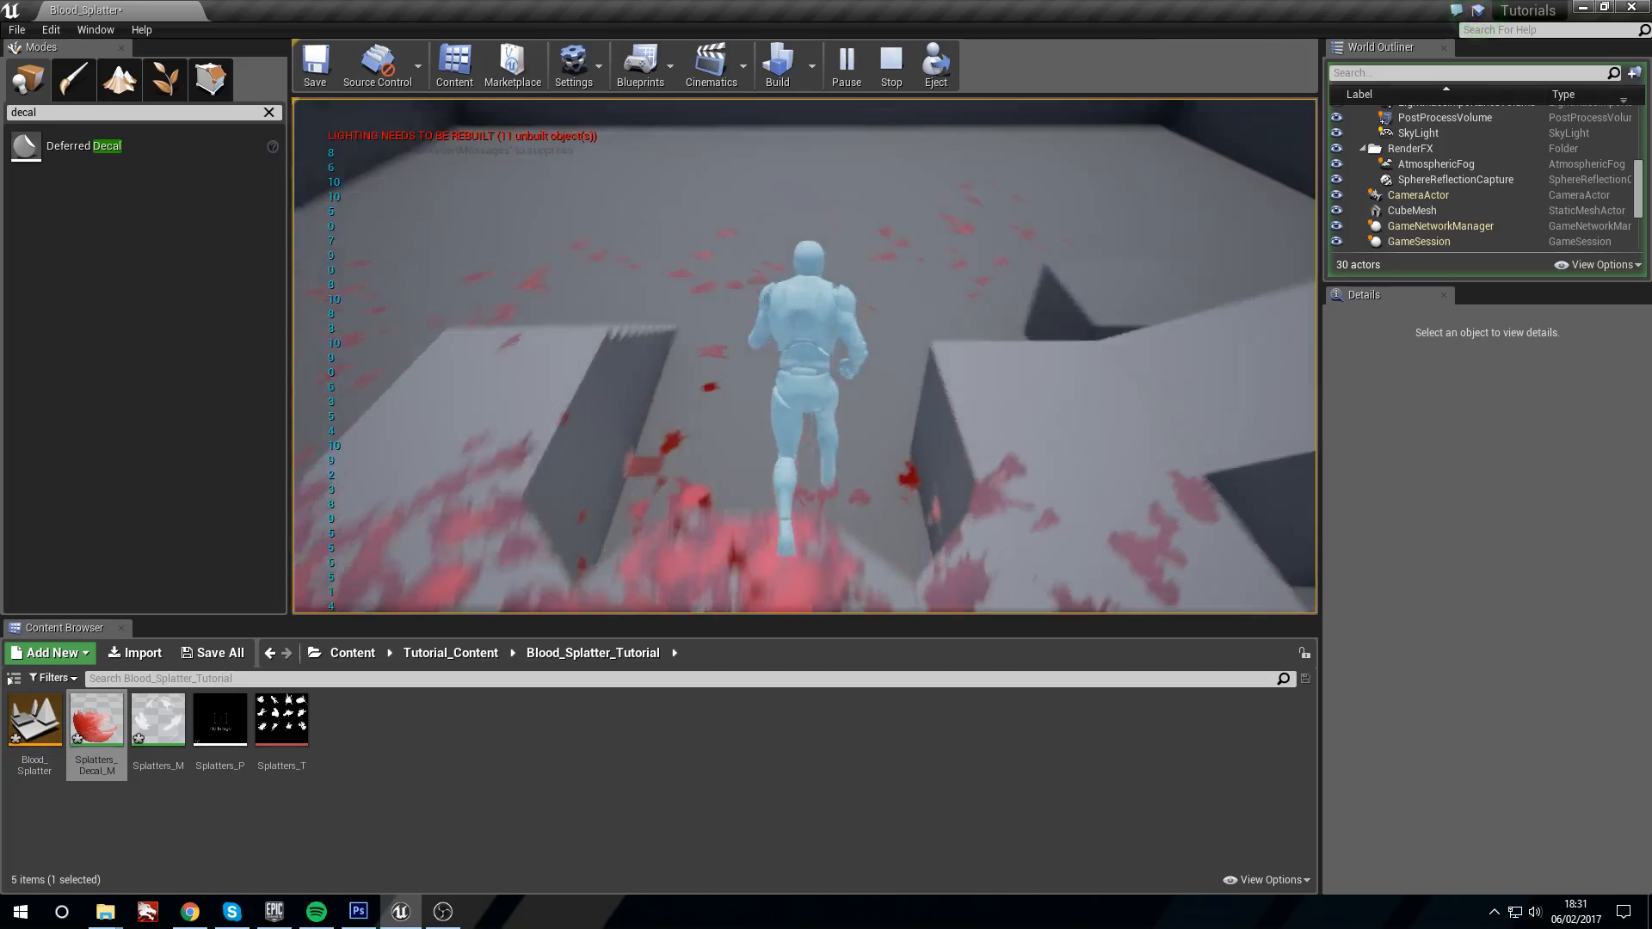
pyautogui.press('s')
pyautogui.press('f')
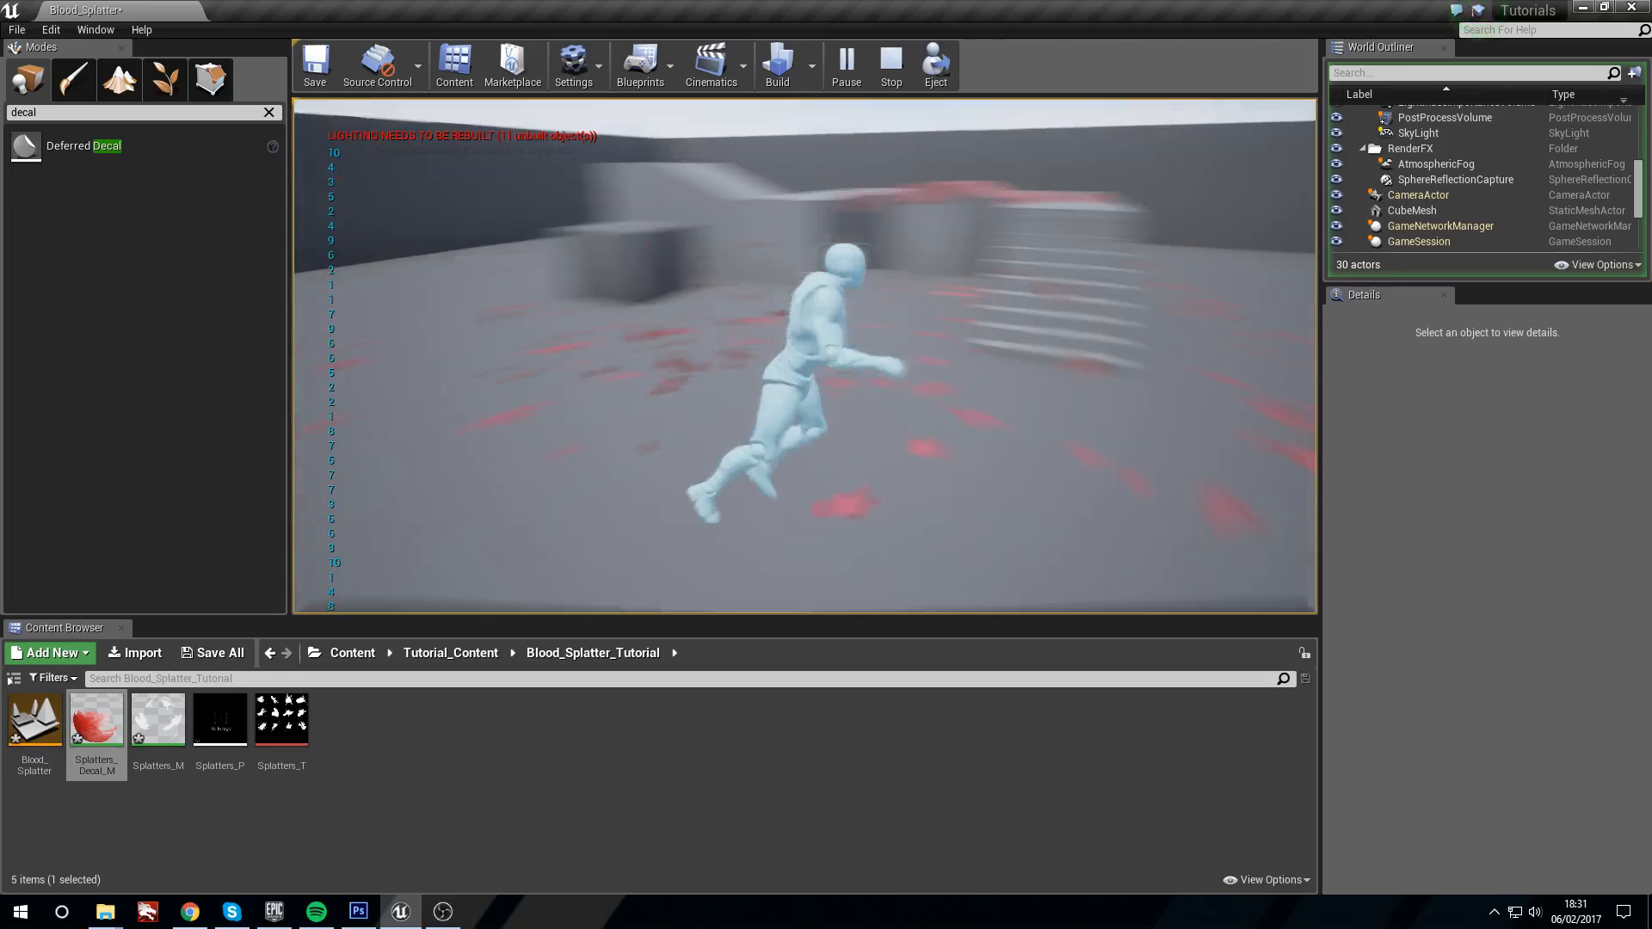
pyautogui.press('f')
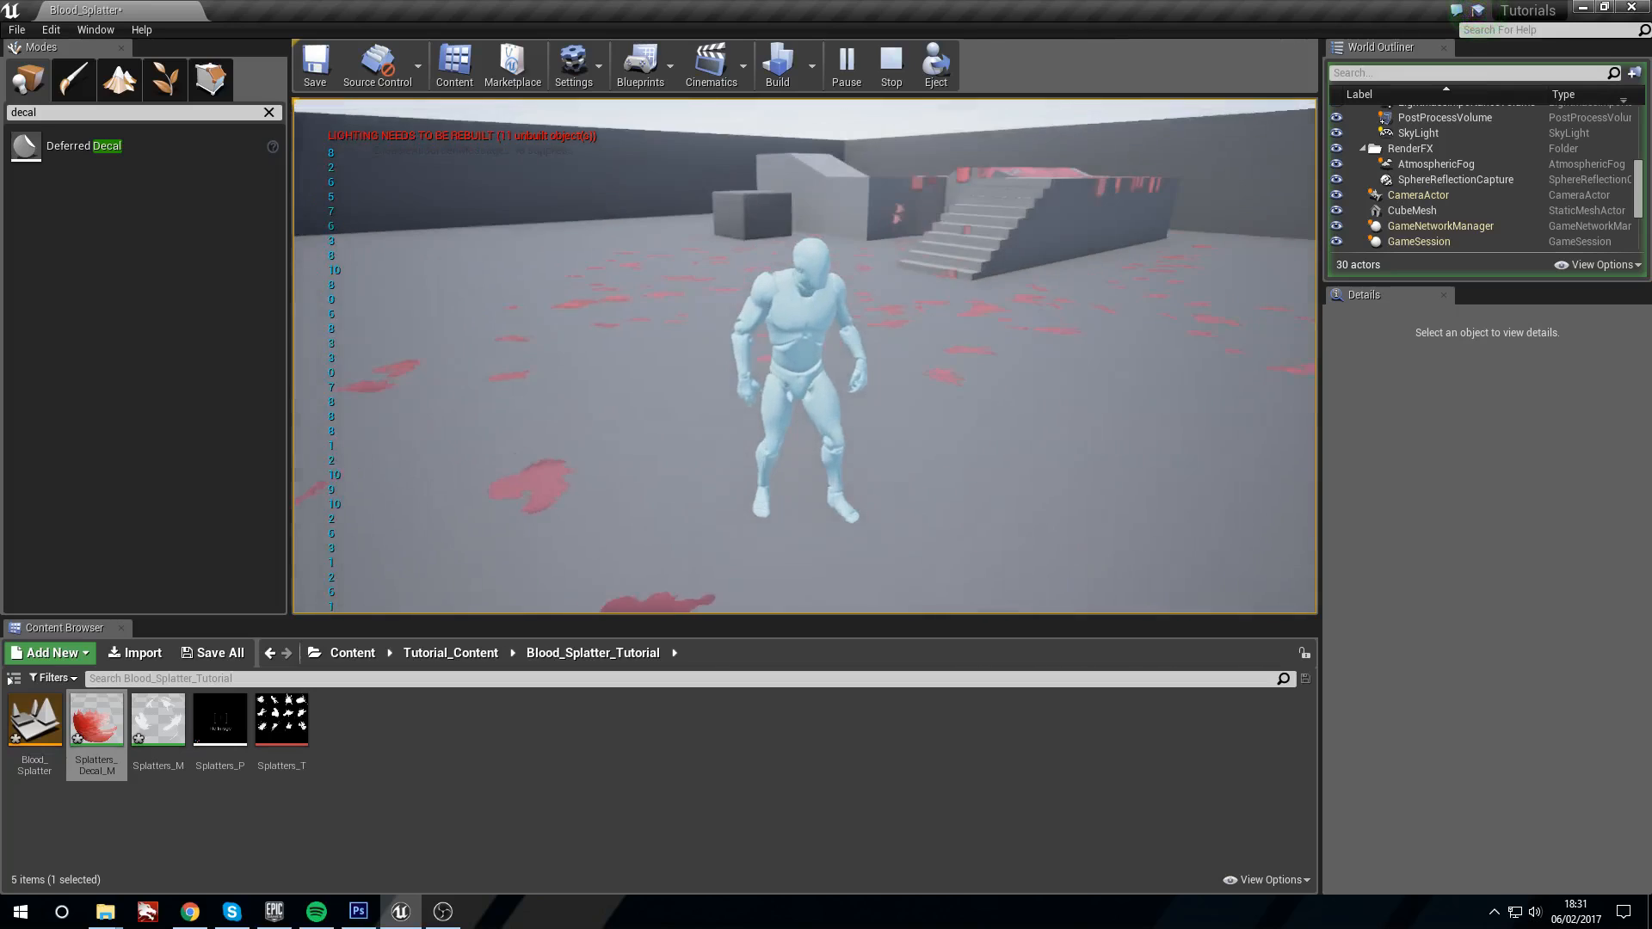
pyautogui.press('Escape')
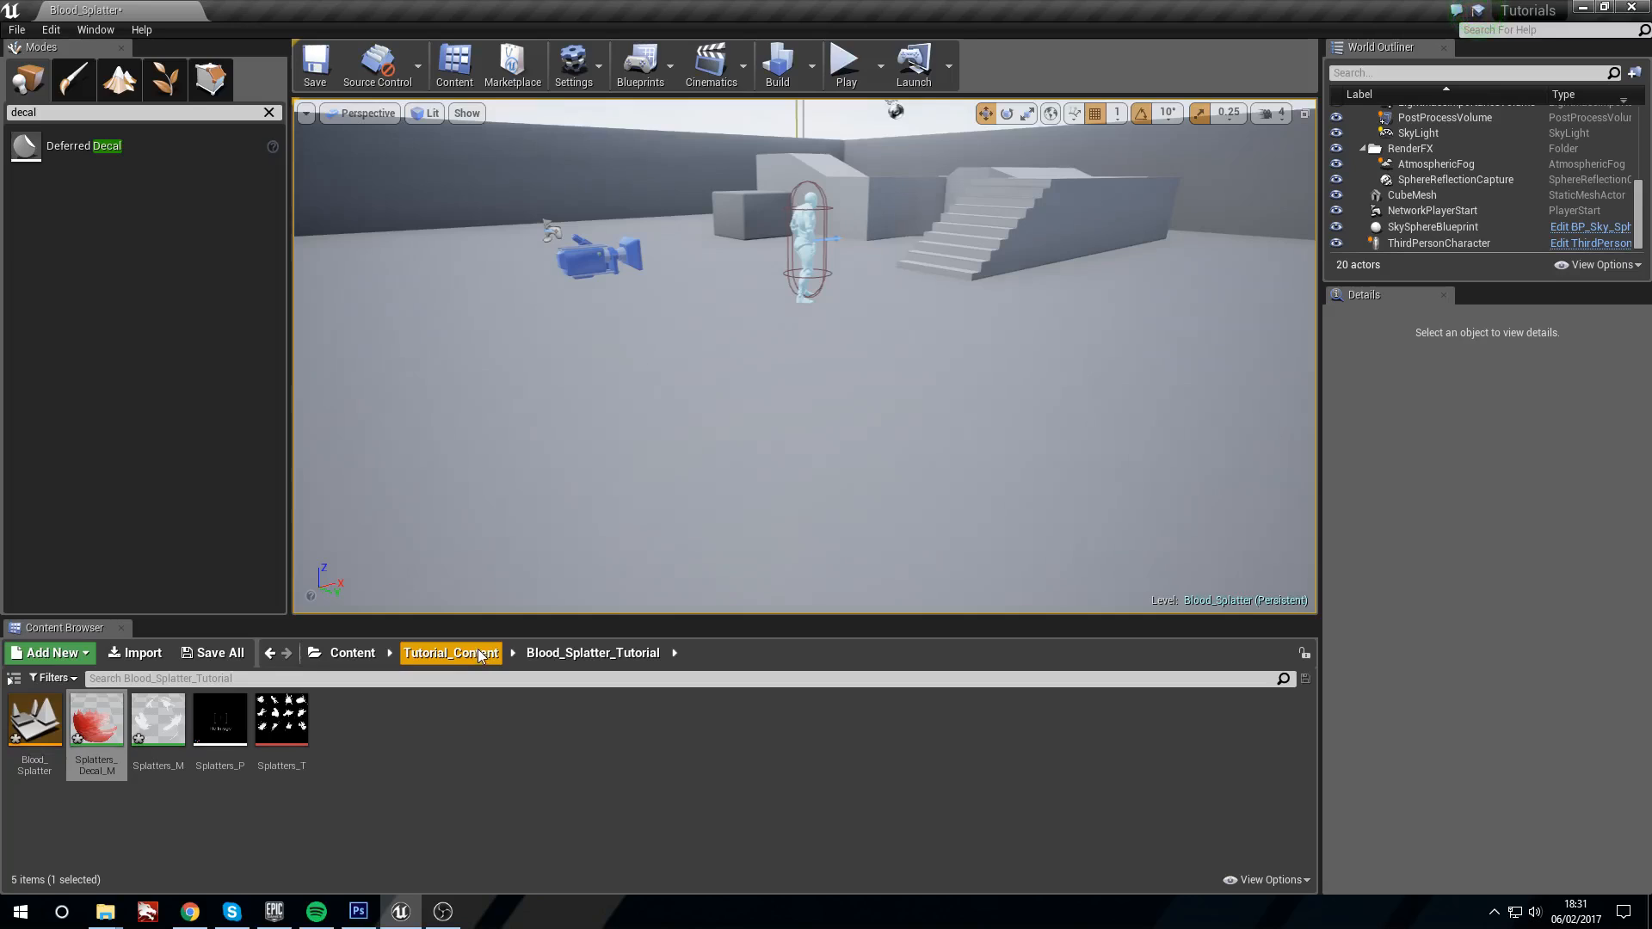
# Step: Check the level blueprint's event graph and save the level together with all modified assets
pyautogui.click(672, 68)
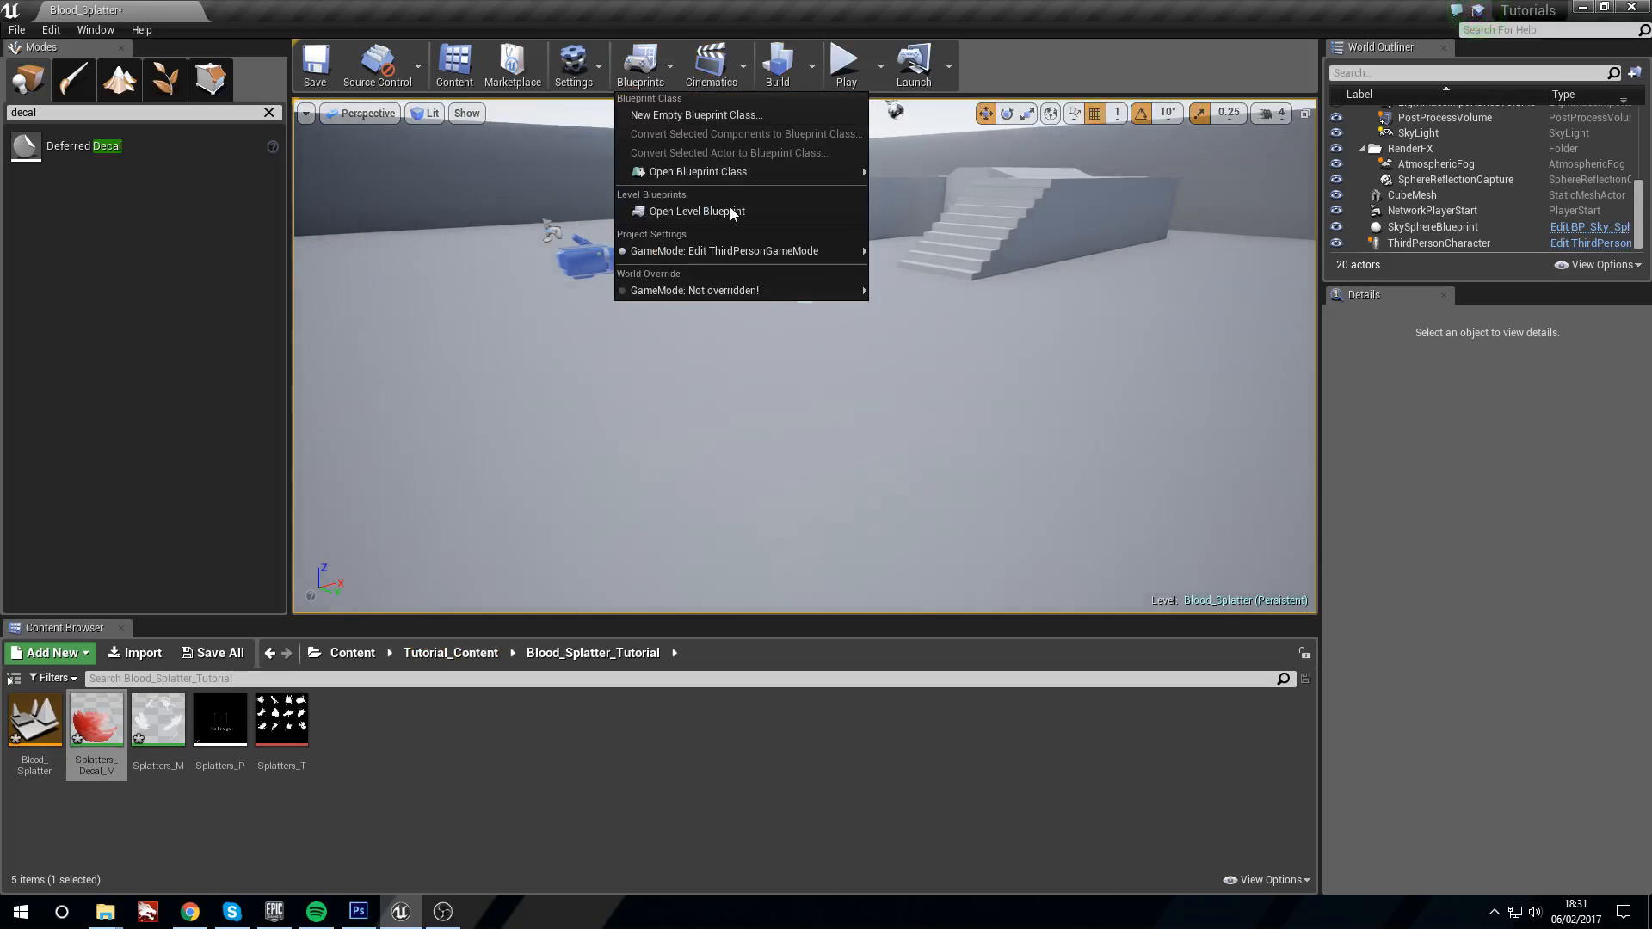
pyautogui.click(729, 206)
pyautogui.rightClick(711, 493)
pyautogui.moveTo(399, 258); pyautogui.dragTo(1033, 549)
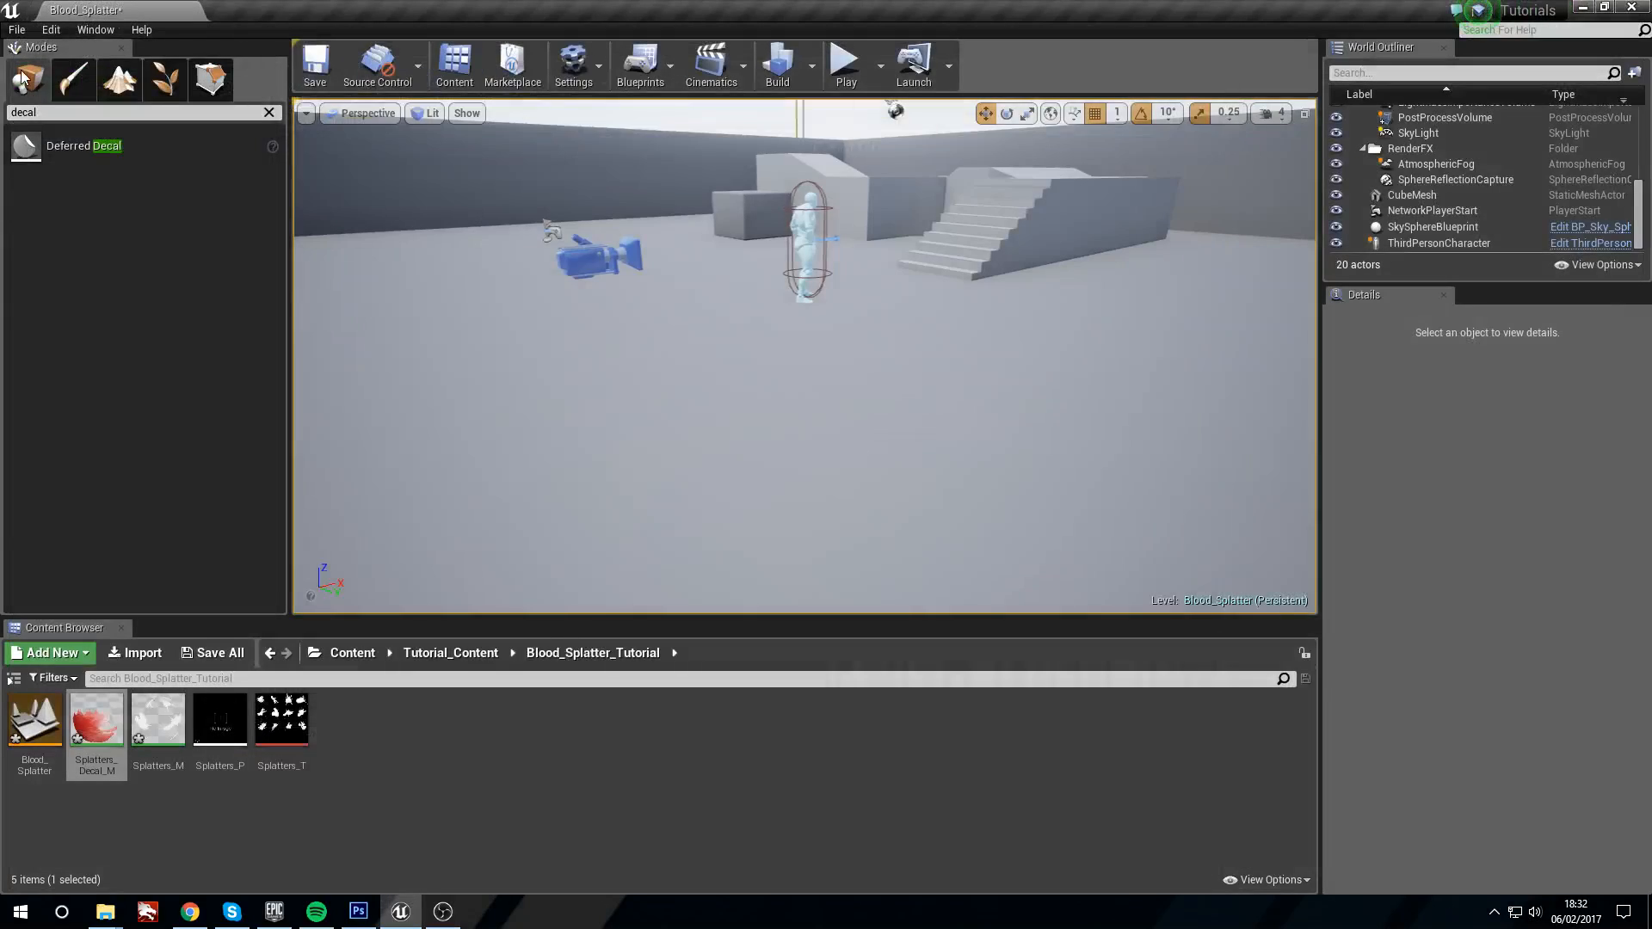
pyautogui.click(18, 31)
pyautogui.click(116, 181)
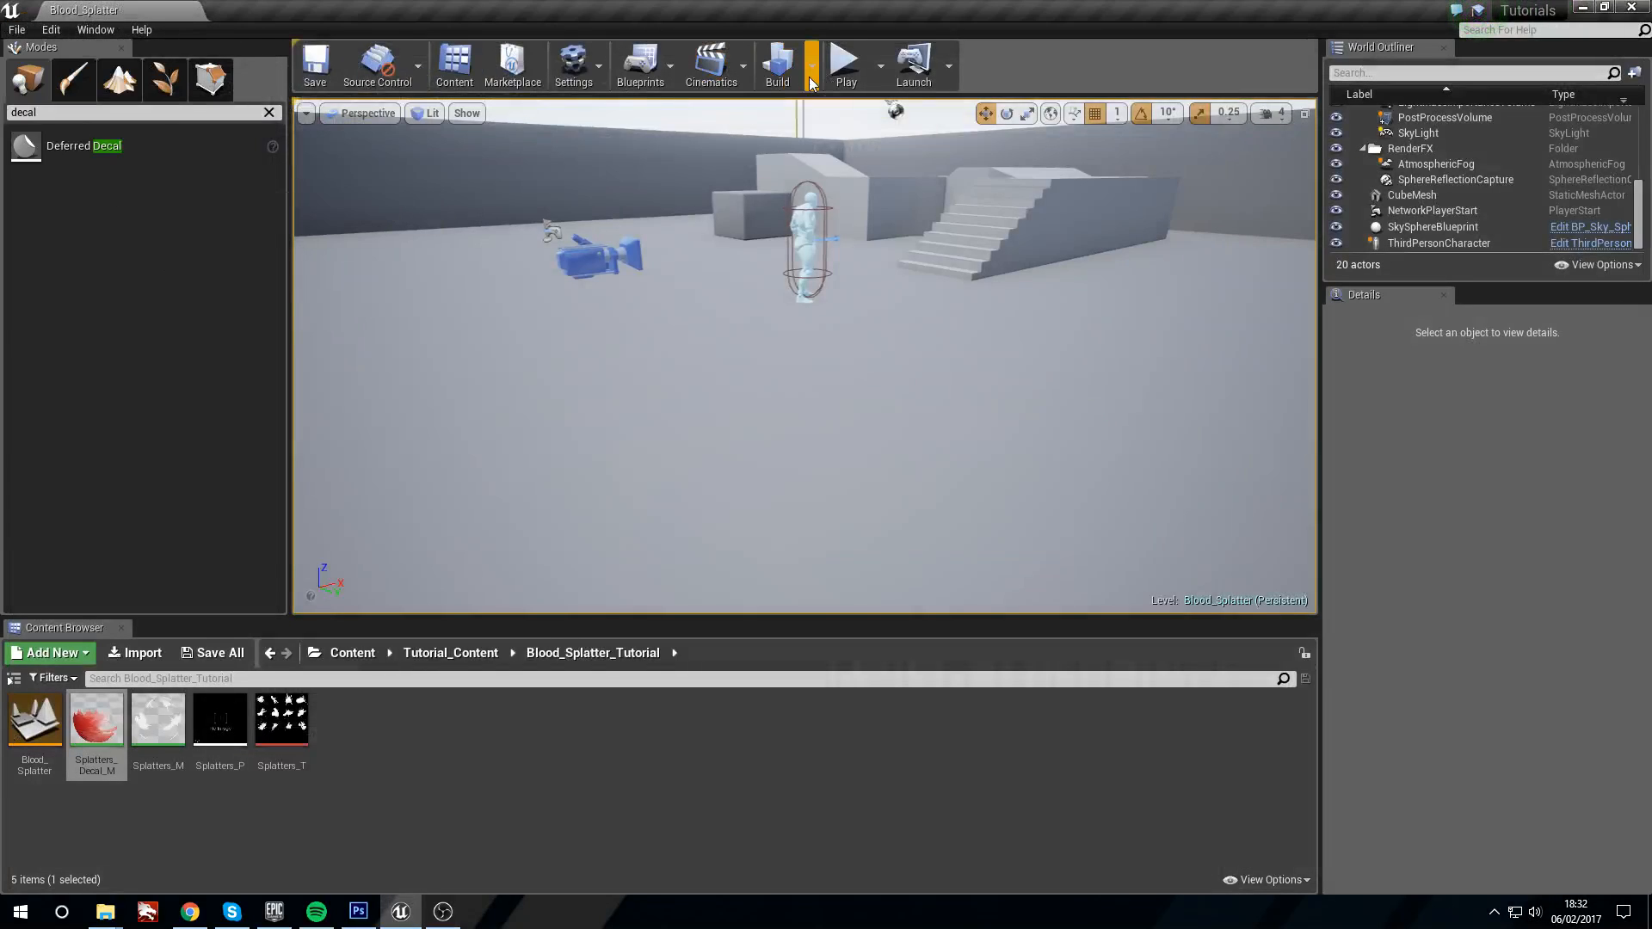
# Step: Delete all the nodes from the level blueprint's event graph
pyautogui.click(659, 78)
pyautogui.moveTo(719, 261)
pyautogui.click(716, 209)
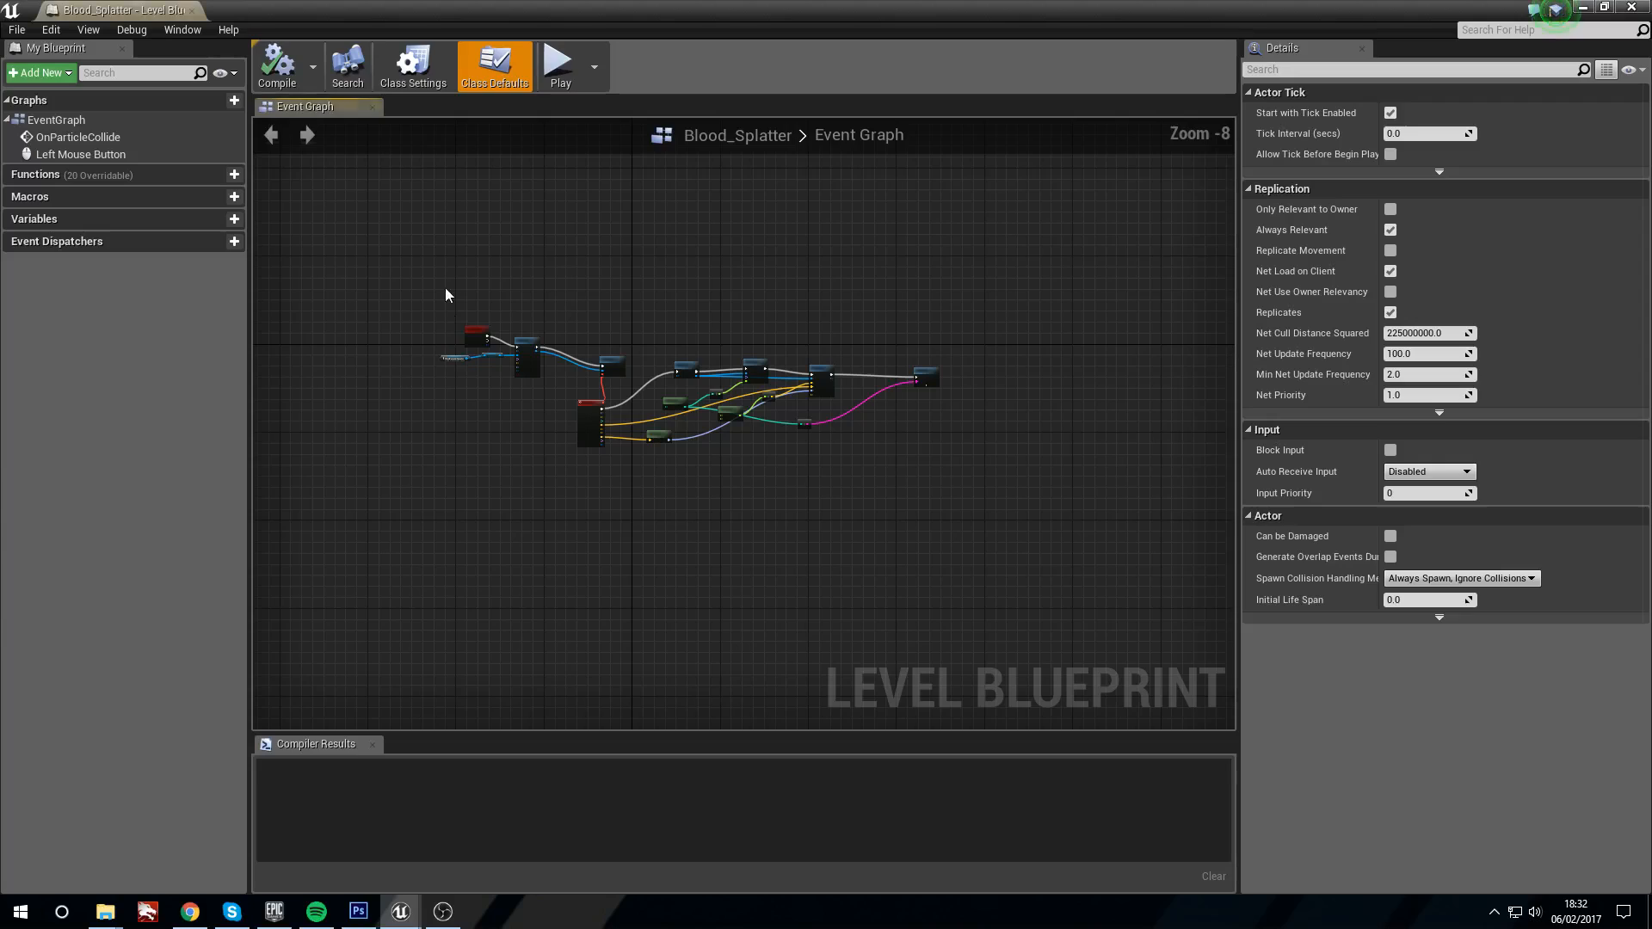
pyautogui.click(1047, 543)
pyautogui.press('Delete')
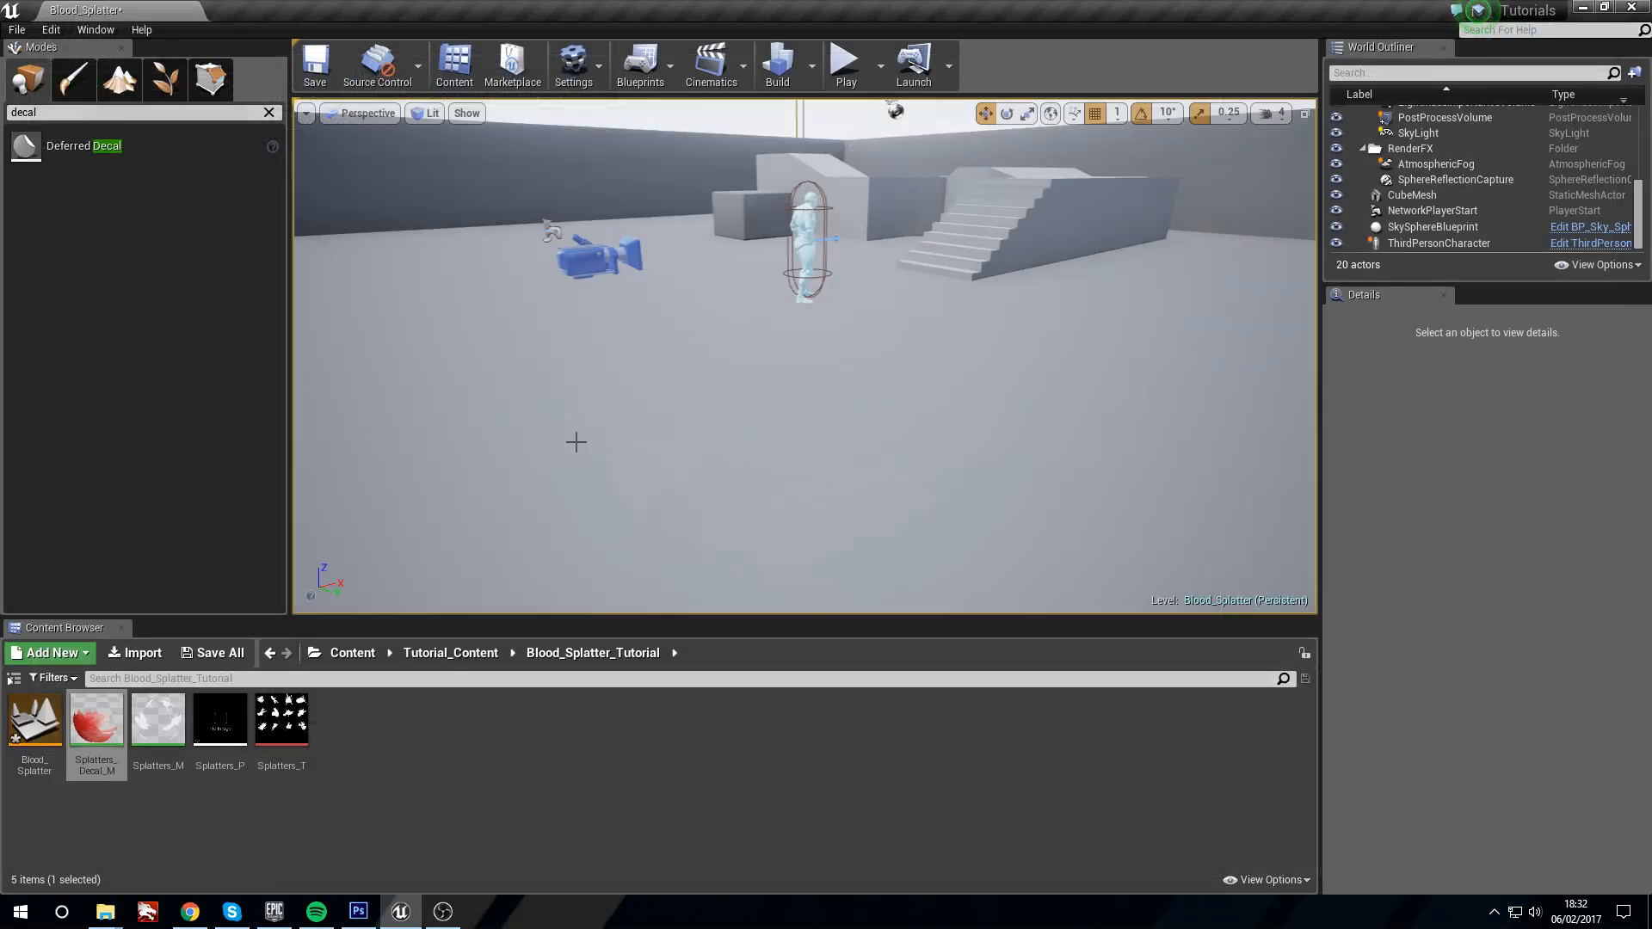
# Step: Force delete the Splatters_P, Splatters_Decal_M and Splatters_M assets, keeping the Splatters_T texture
pyautogui.click(282, 719)
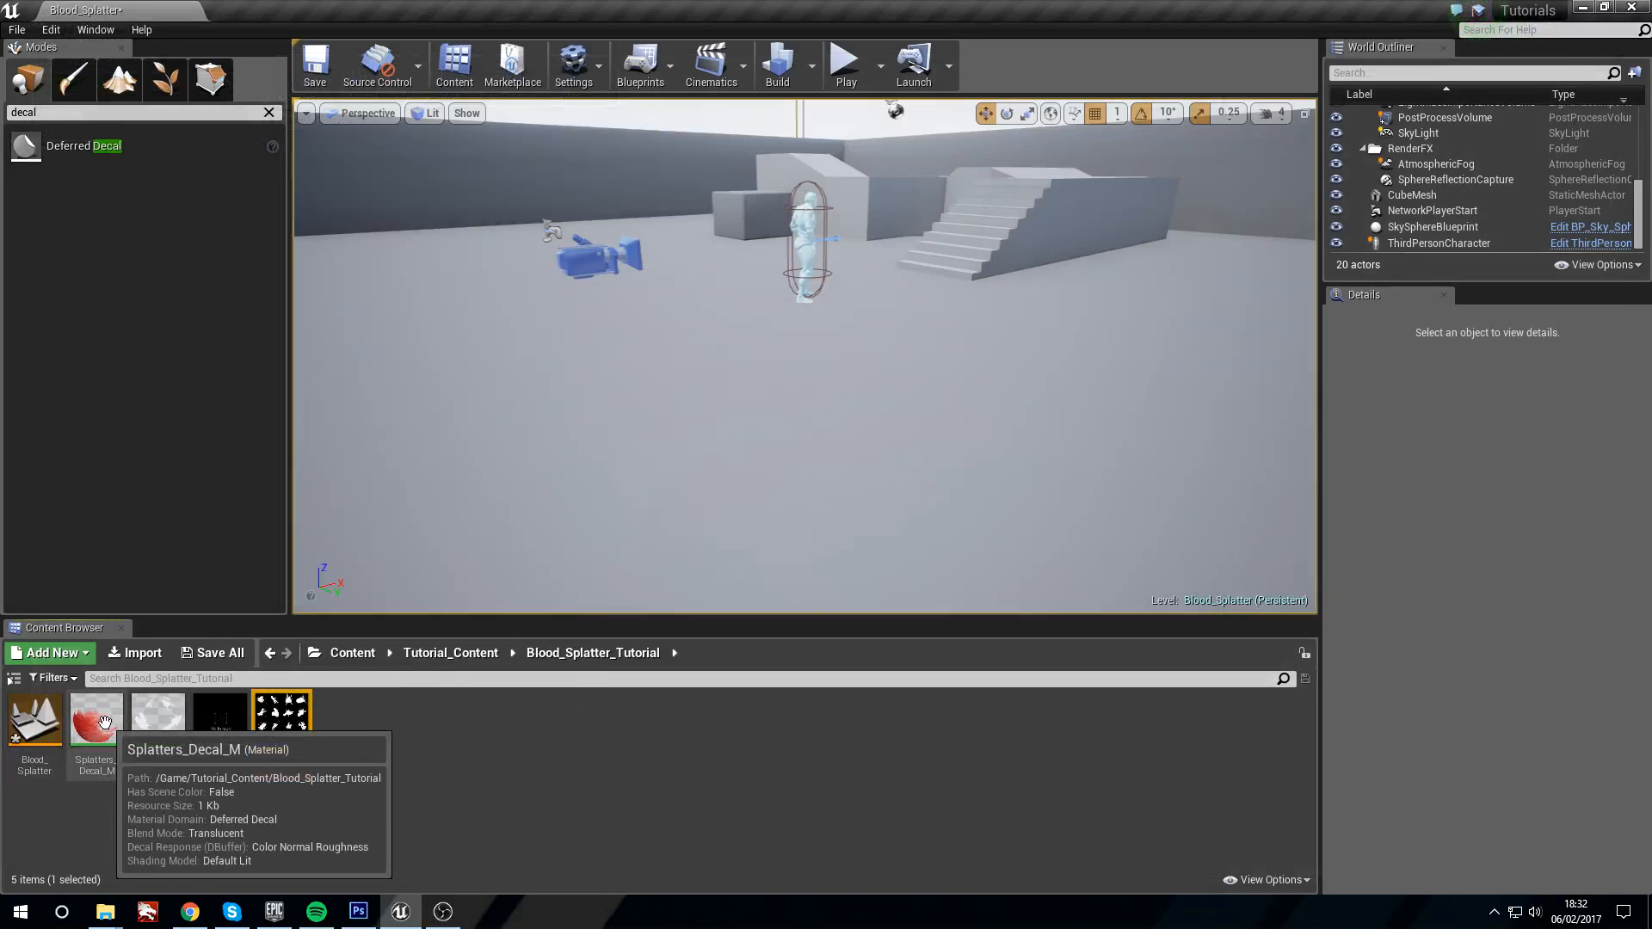
pyautogui.keyDown('shift'); pyautogui.click(97, 719); pyautogui.keyUp('shift')
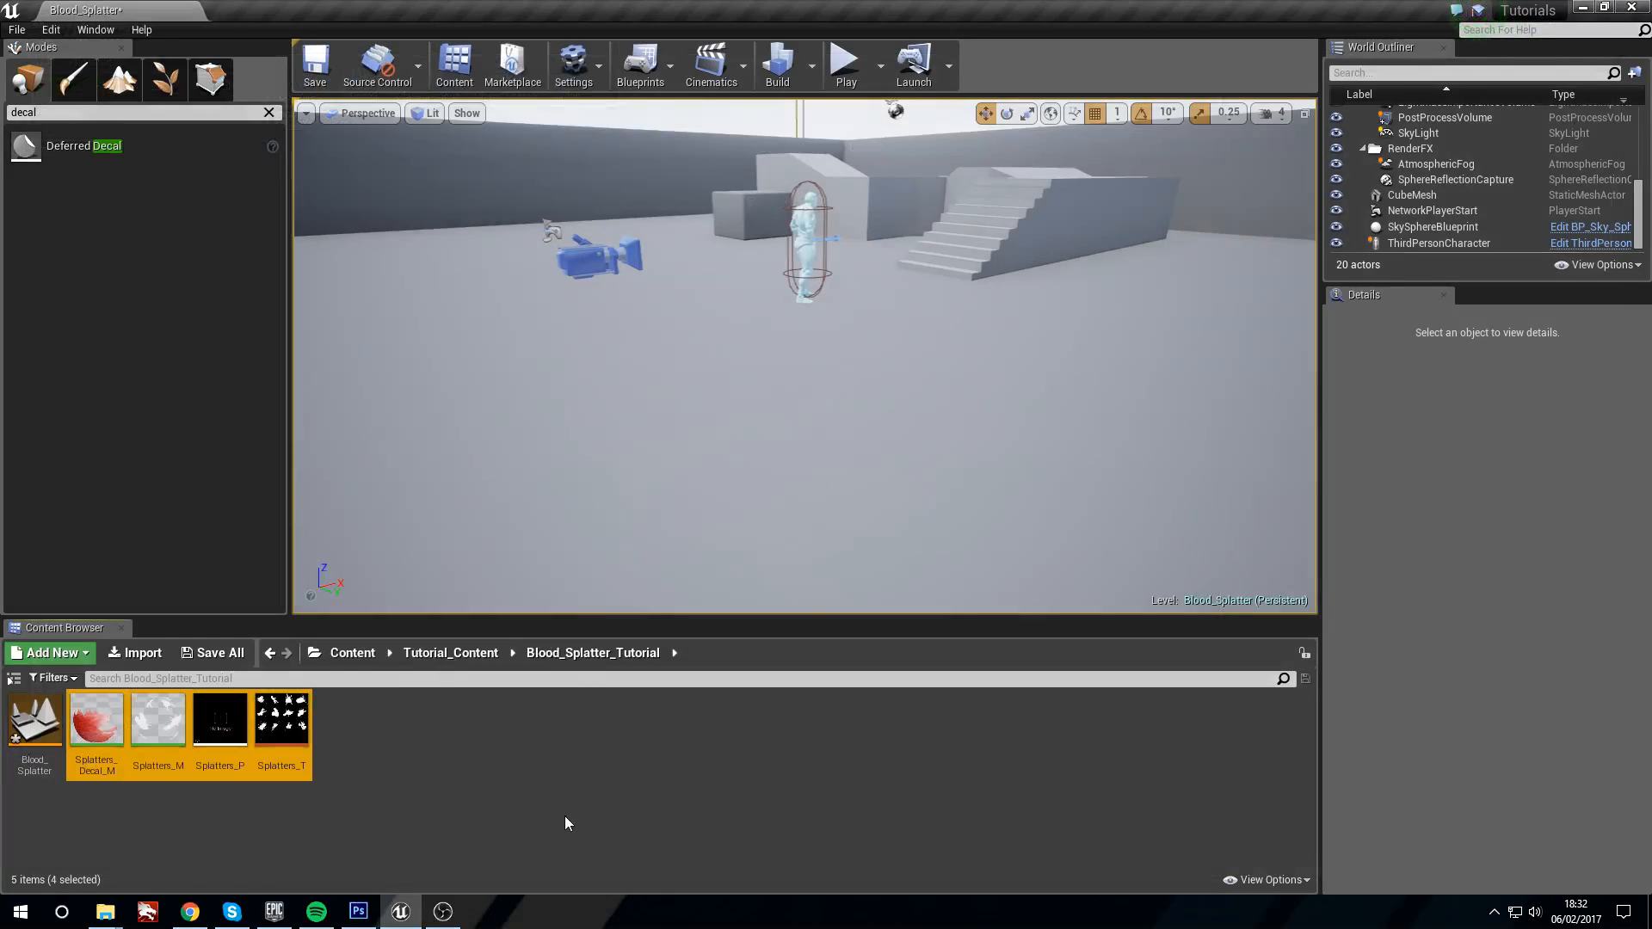
pyautogui.click(221, 720)
pyautogui.keyDown('shift'); pyautogui.click(96, 719); pyautogui.keyUp('shift')
pyautogui.press('Delete')
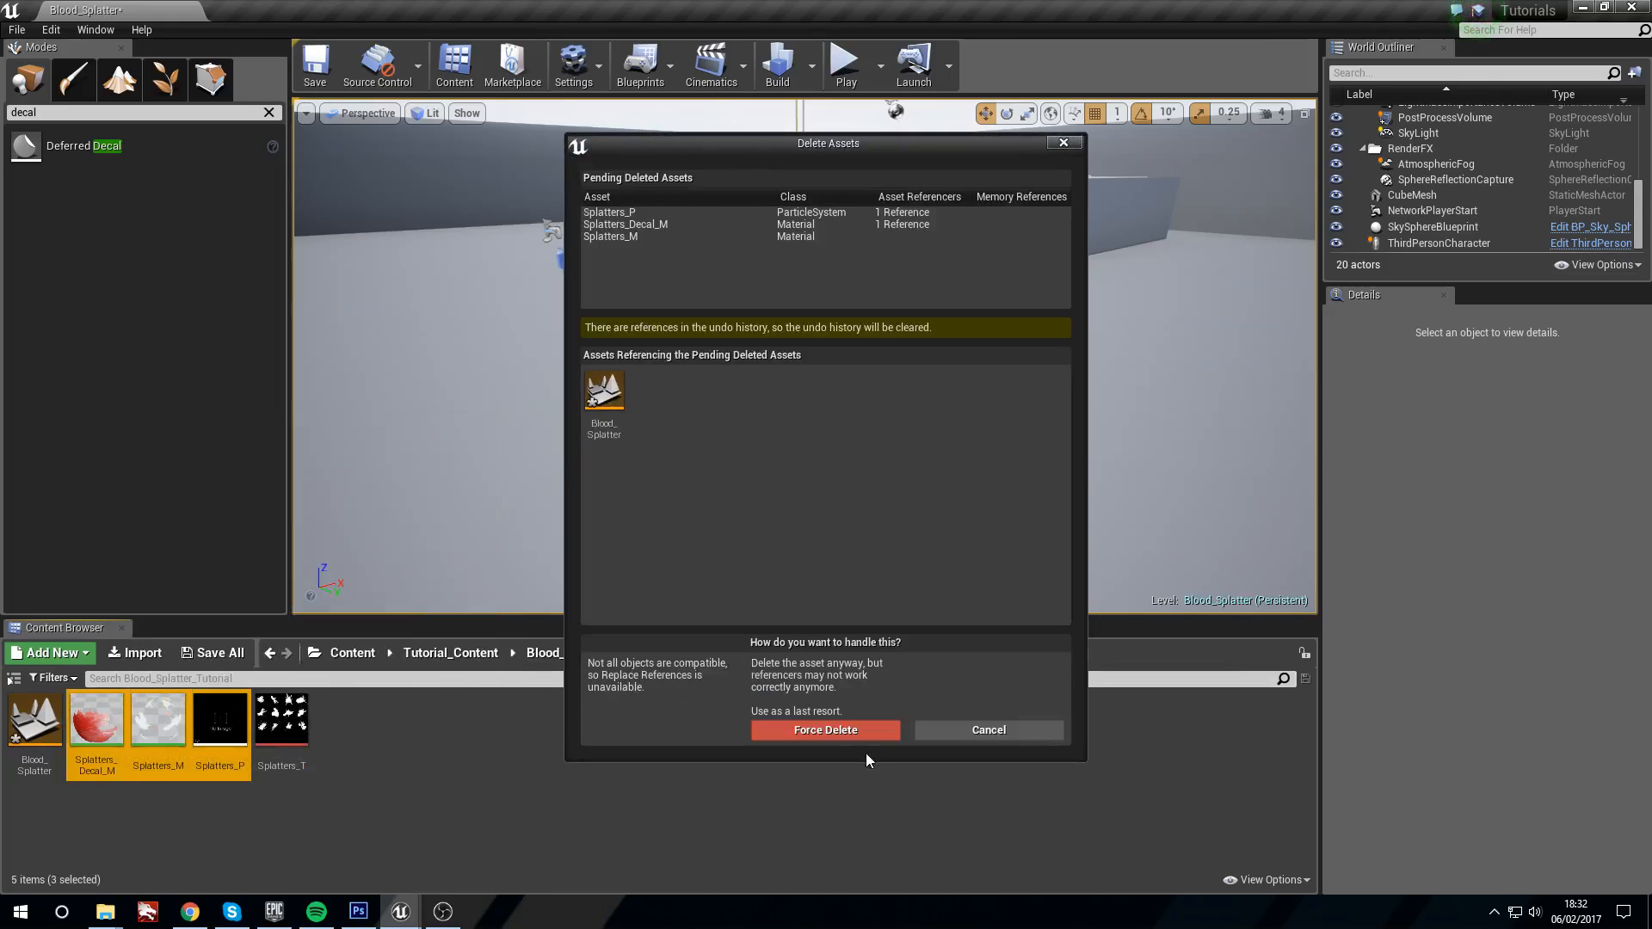
pyautogui.click(824, 730)
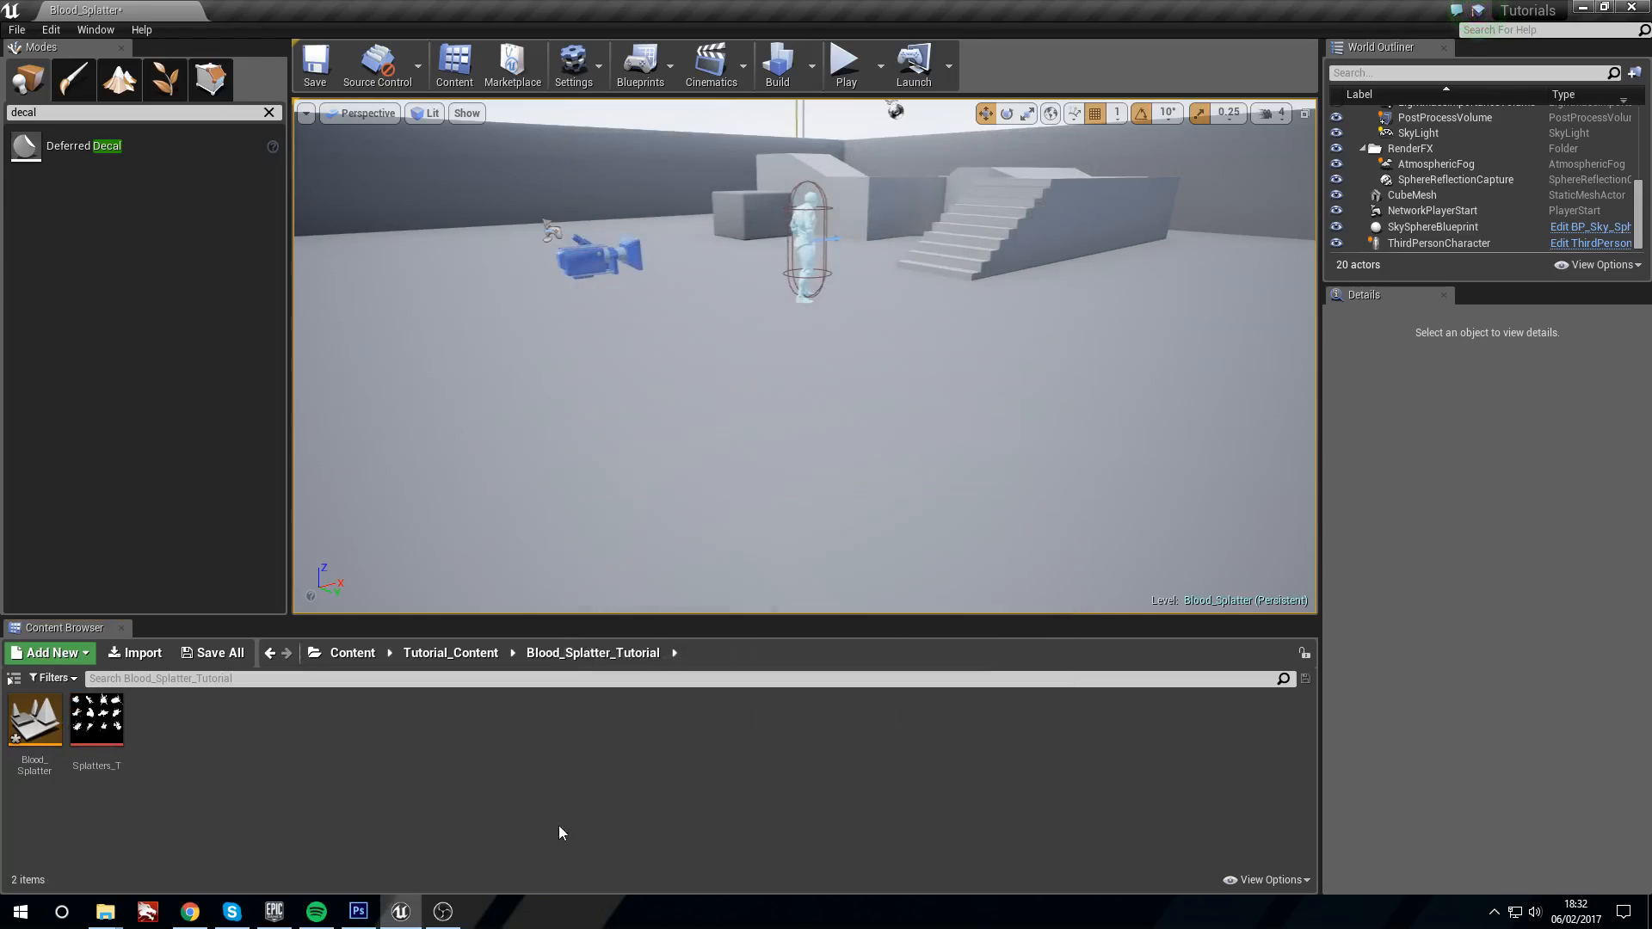
# Step: Examine the splatter grid in the Splatters_T texture and its source layout in Photoshop, returning to Unreal Editor
pyautogui.doubleClick(96, 719)
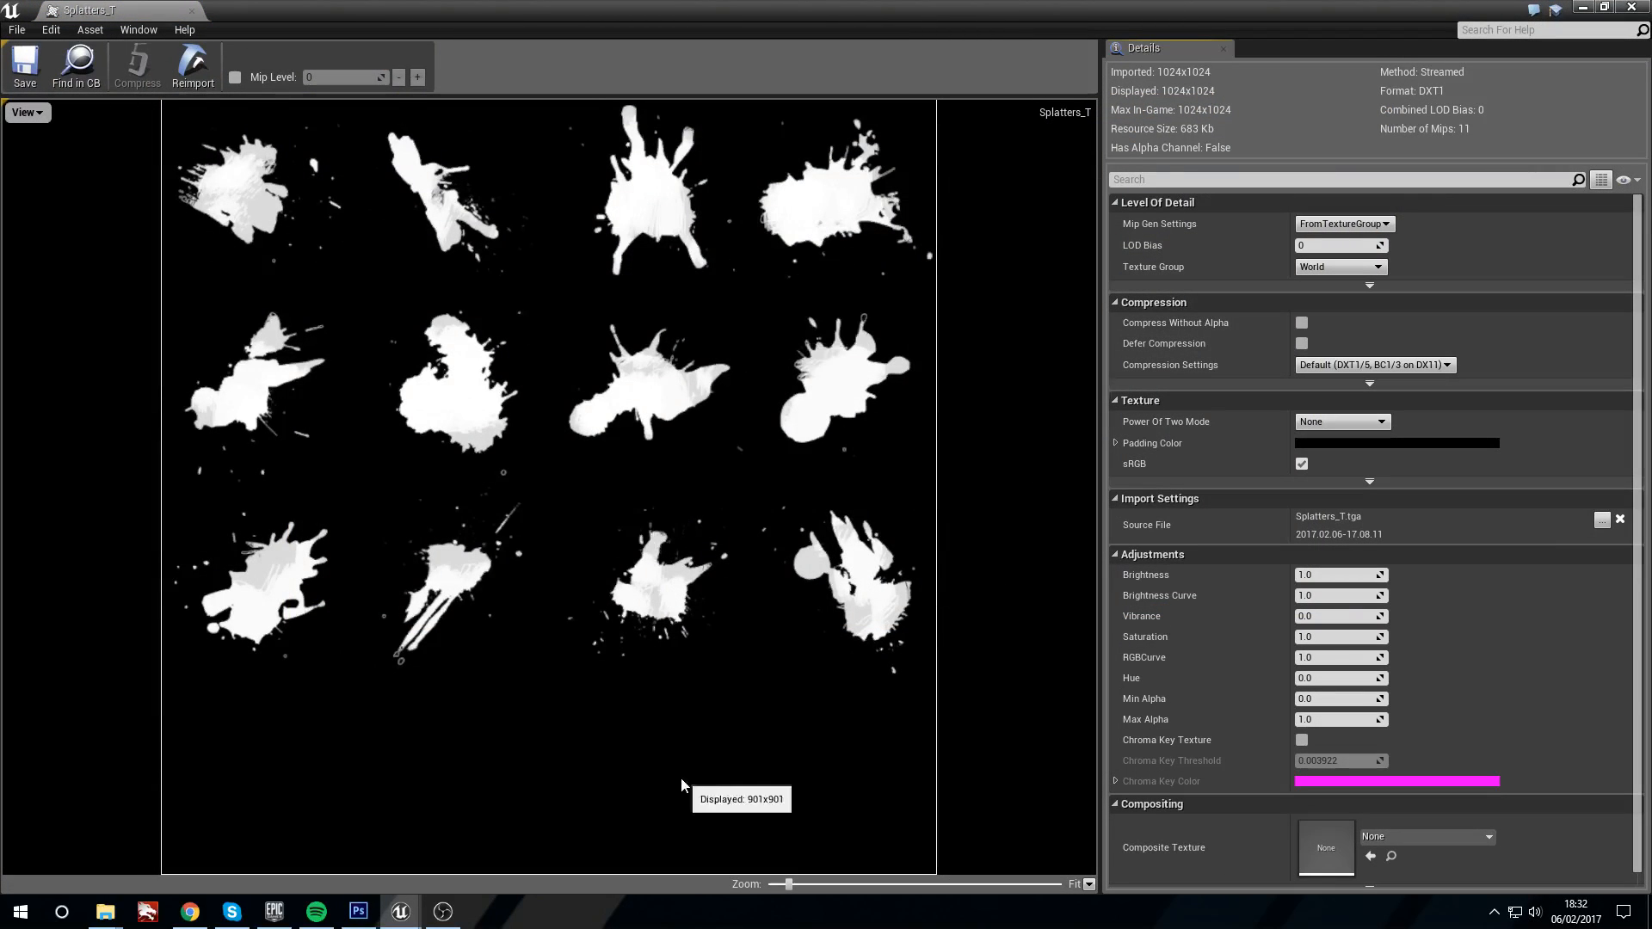
pyautogui.click(1630, 7)
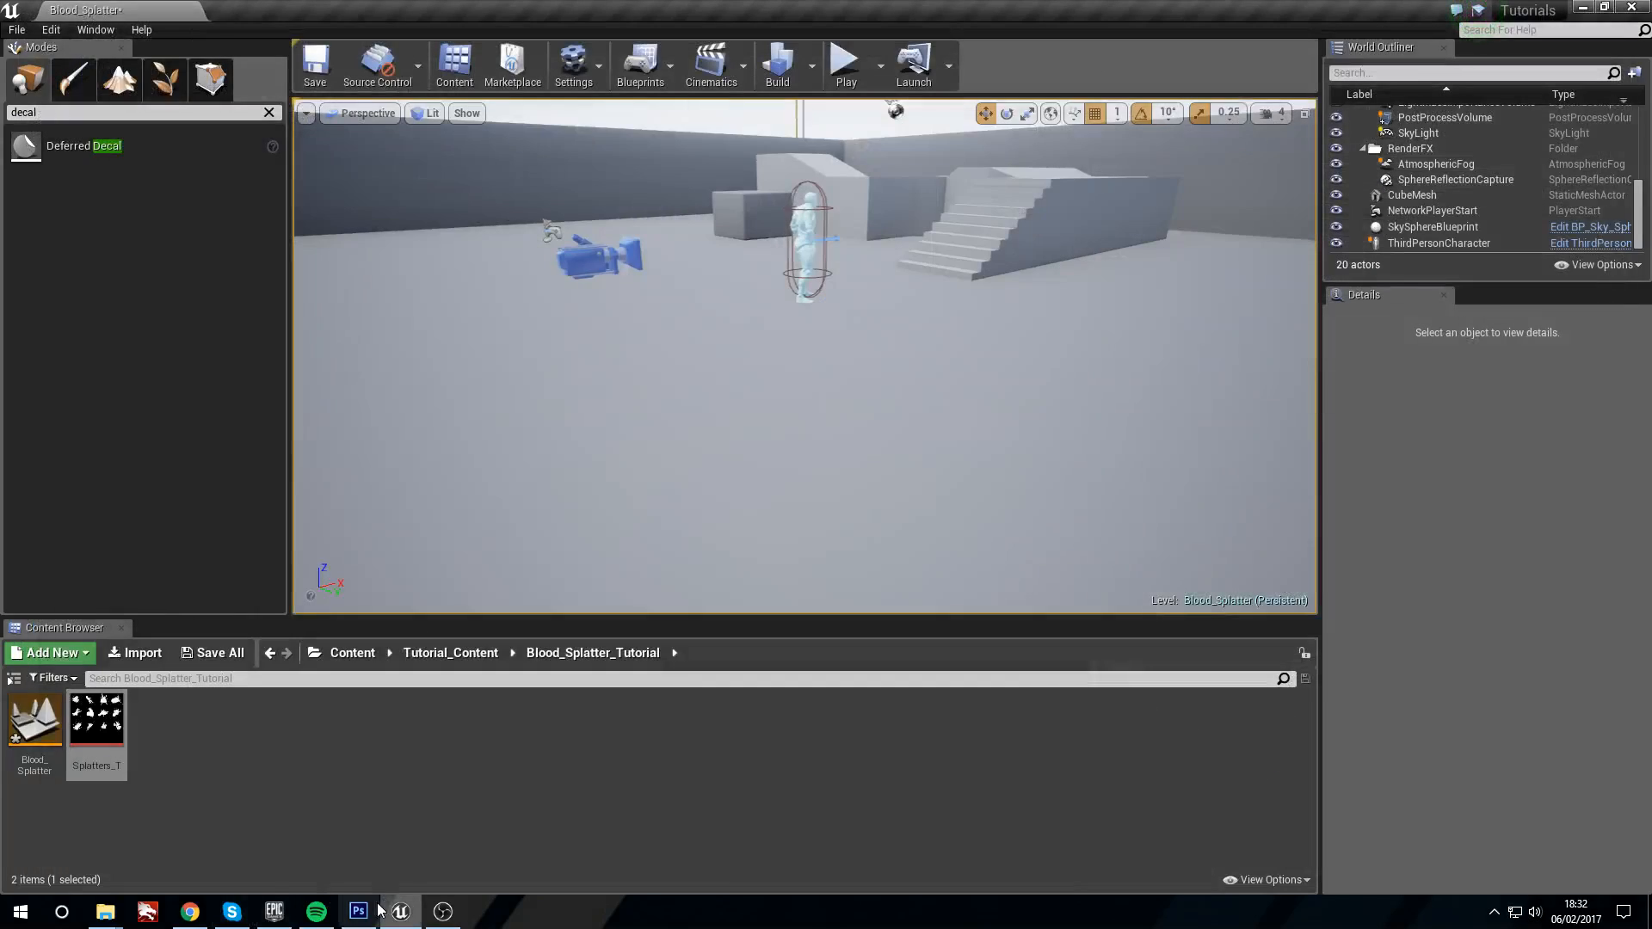
pyautogui.click(370, 915)
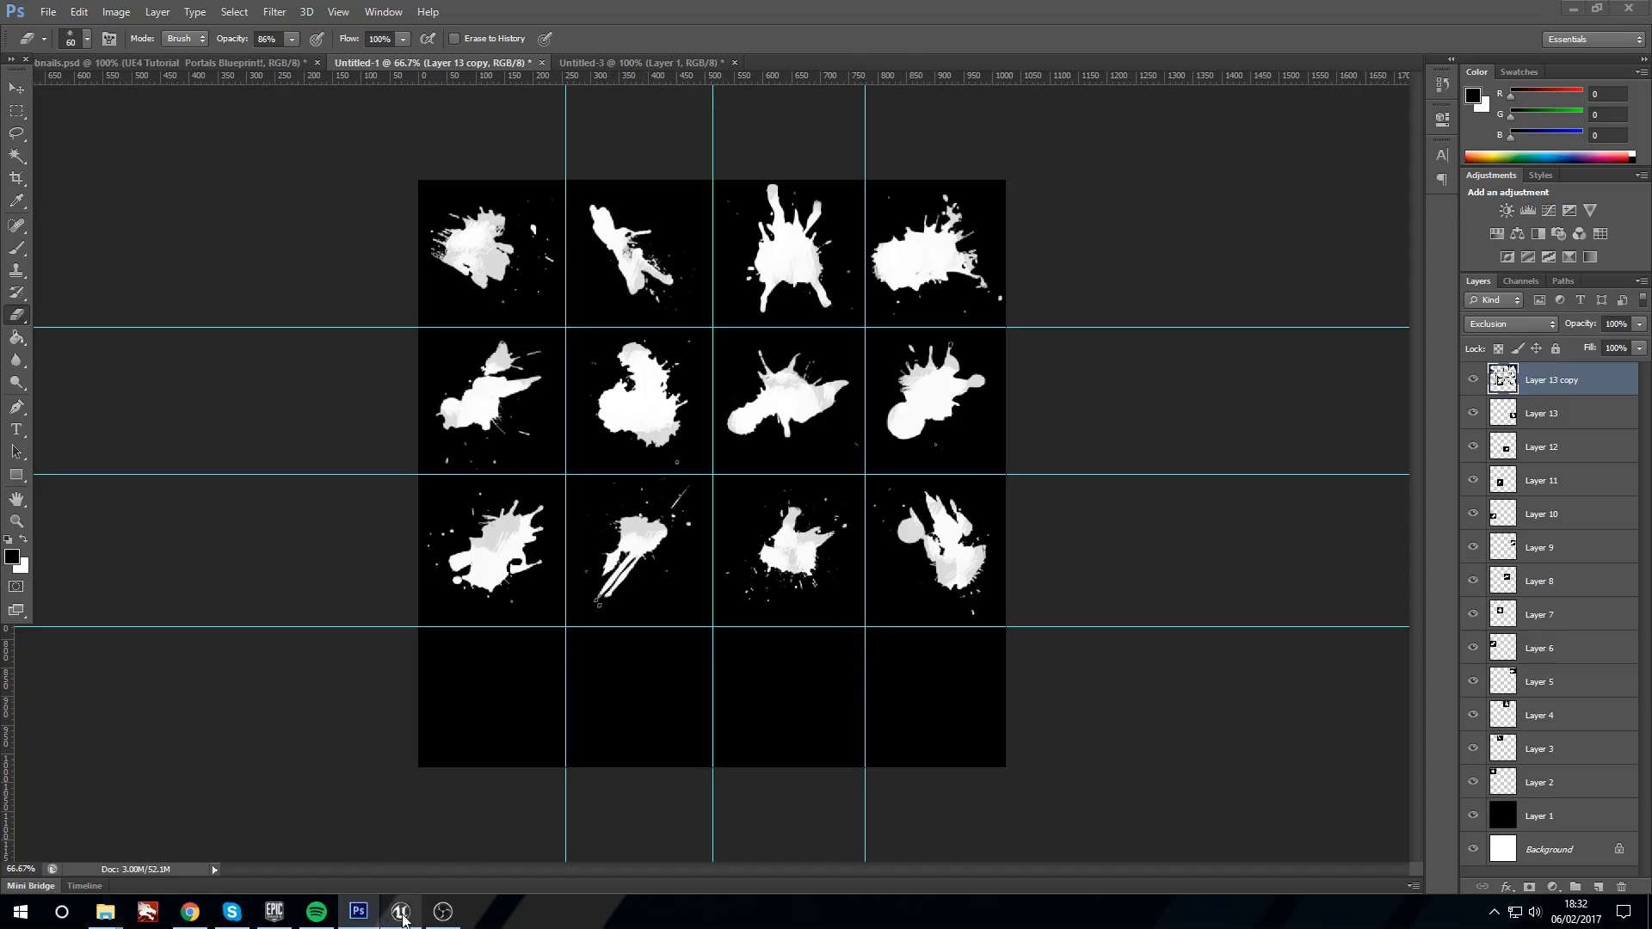
pyautogui.click(402, 914)
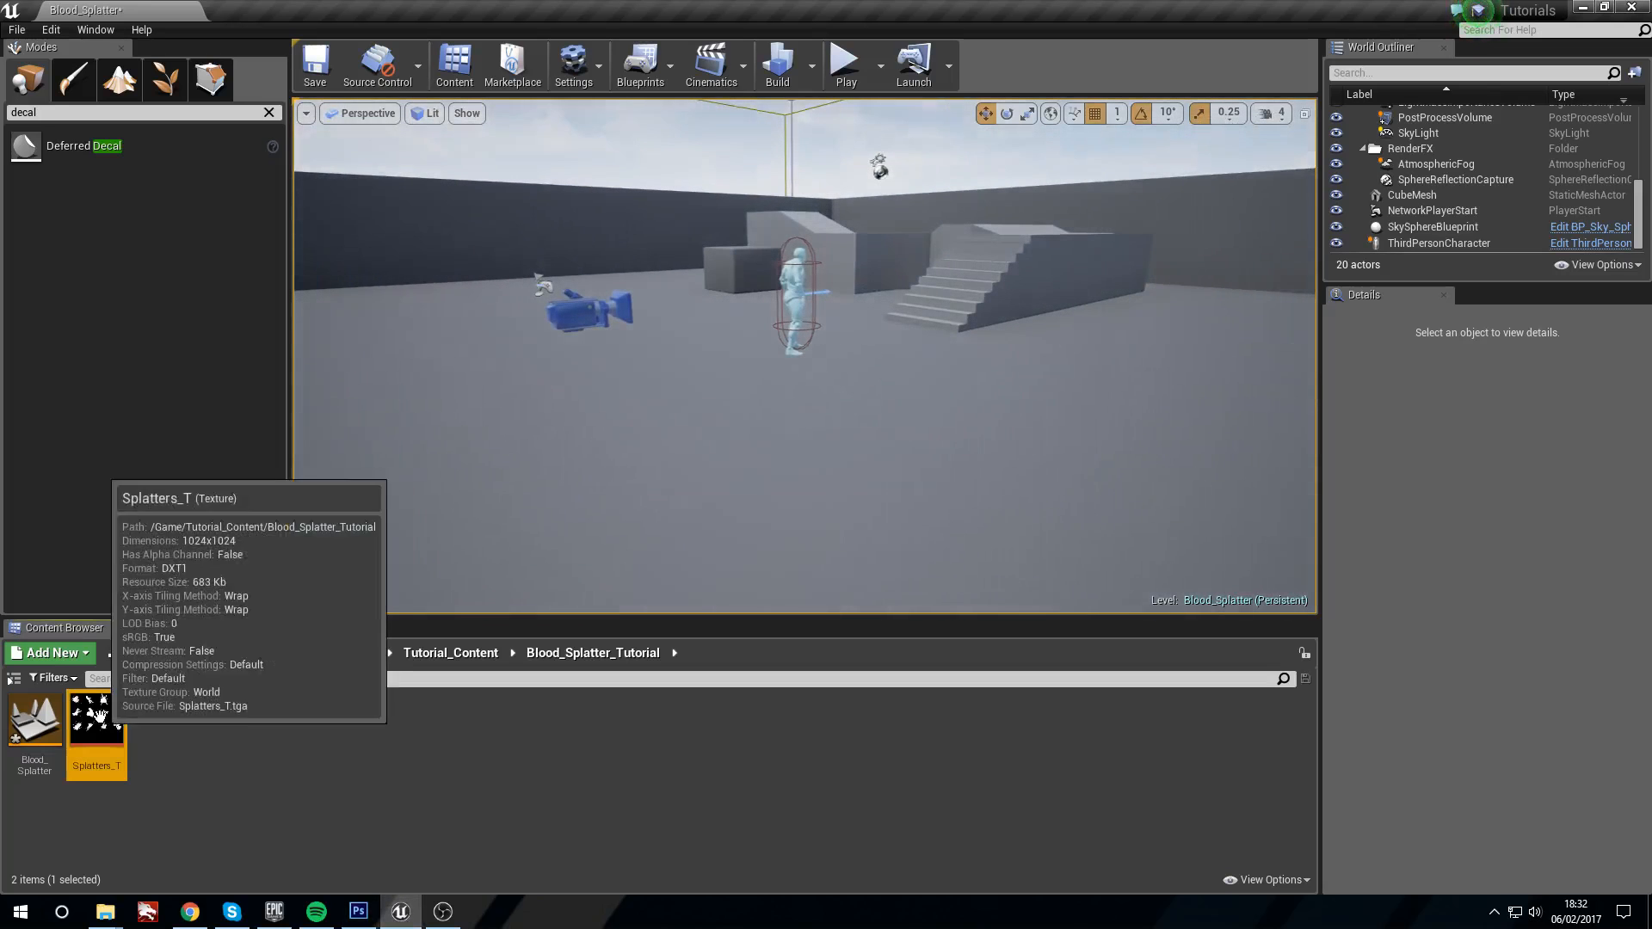
pyautogui.doubleClick(96, 753)
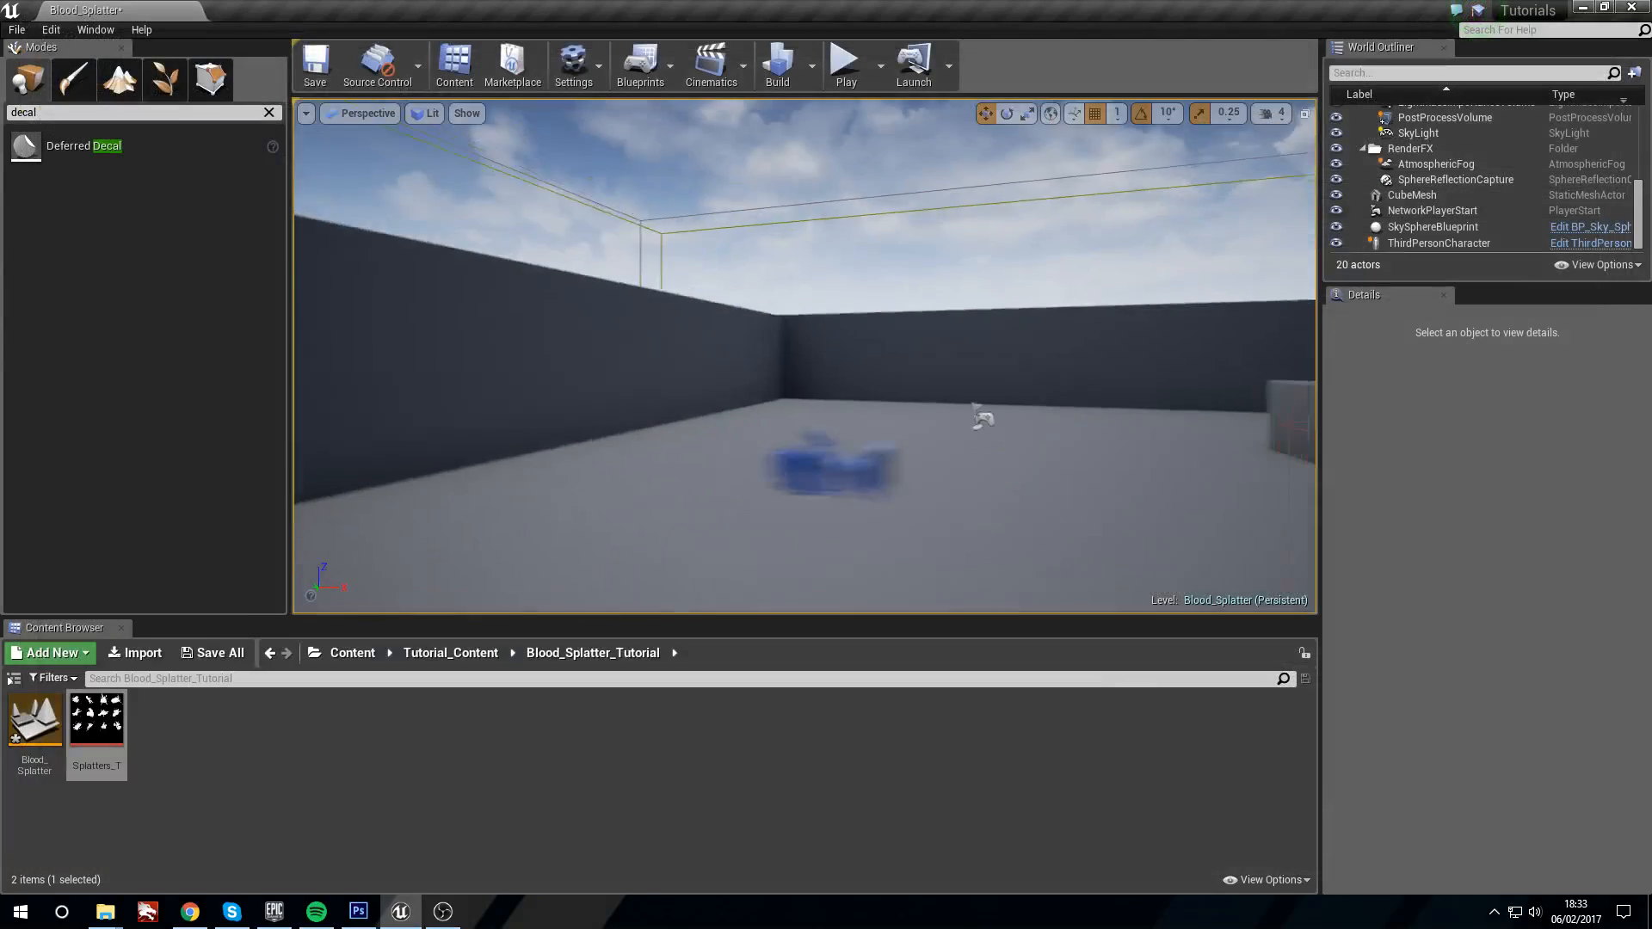
# Step: Create a new material named Splatters_M in the Blood_Splatter_Tutorial folder
pyautogui.moveTo(805, 357); pyautogui.dragTo(972, 473, button='right')
pyautogui.click(352, 767)
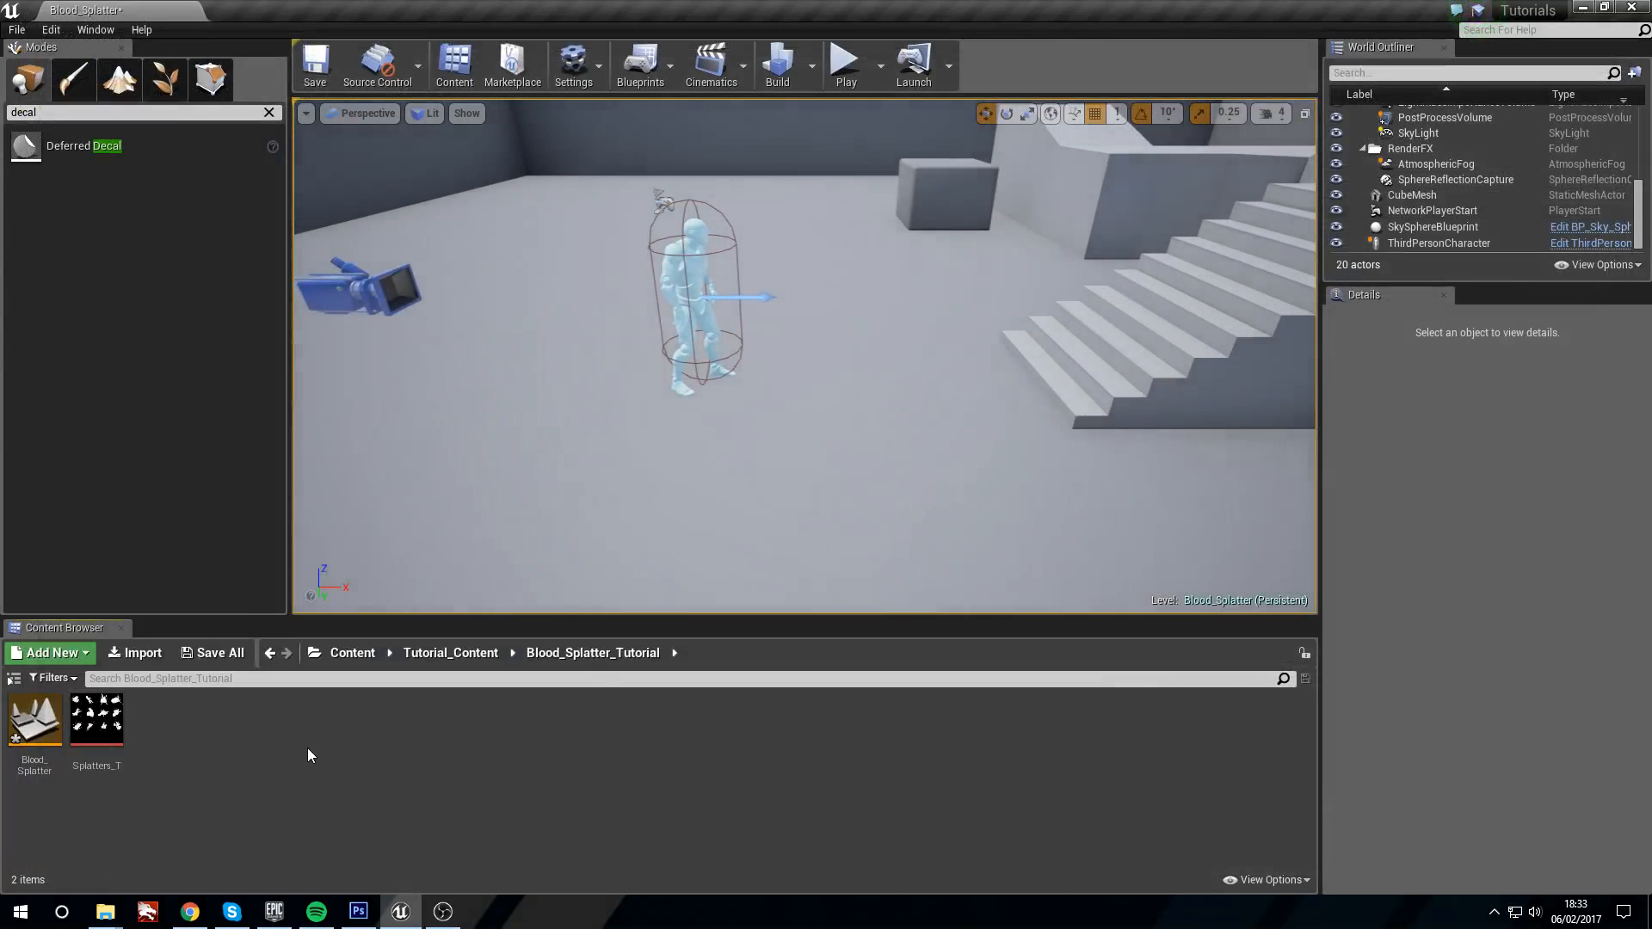
pyautogui.rightClick(232, 754)
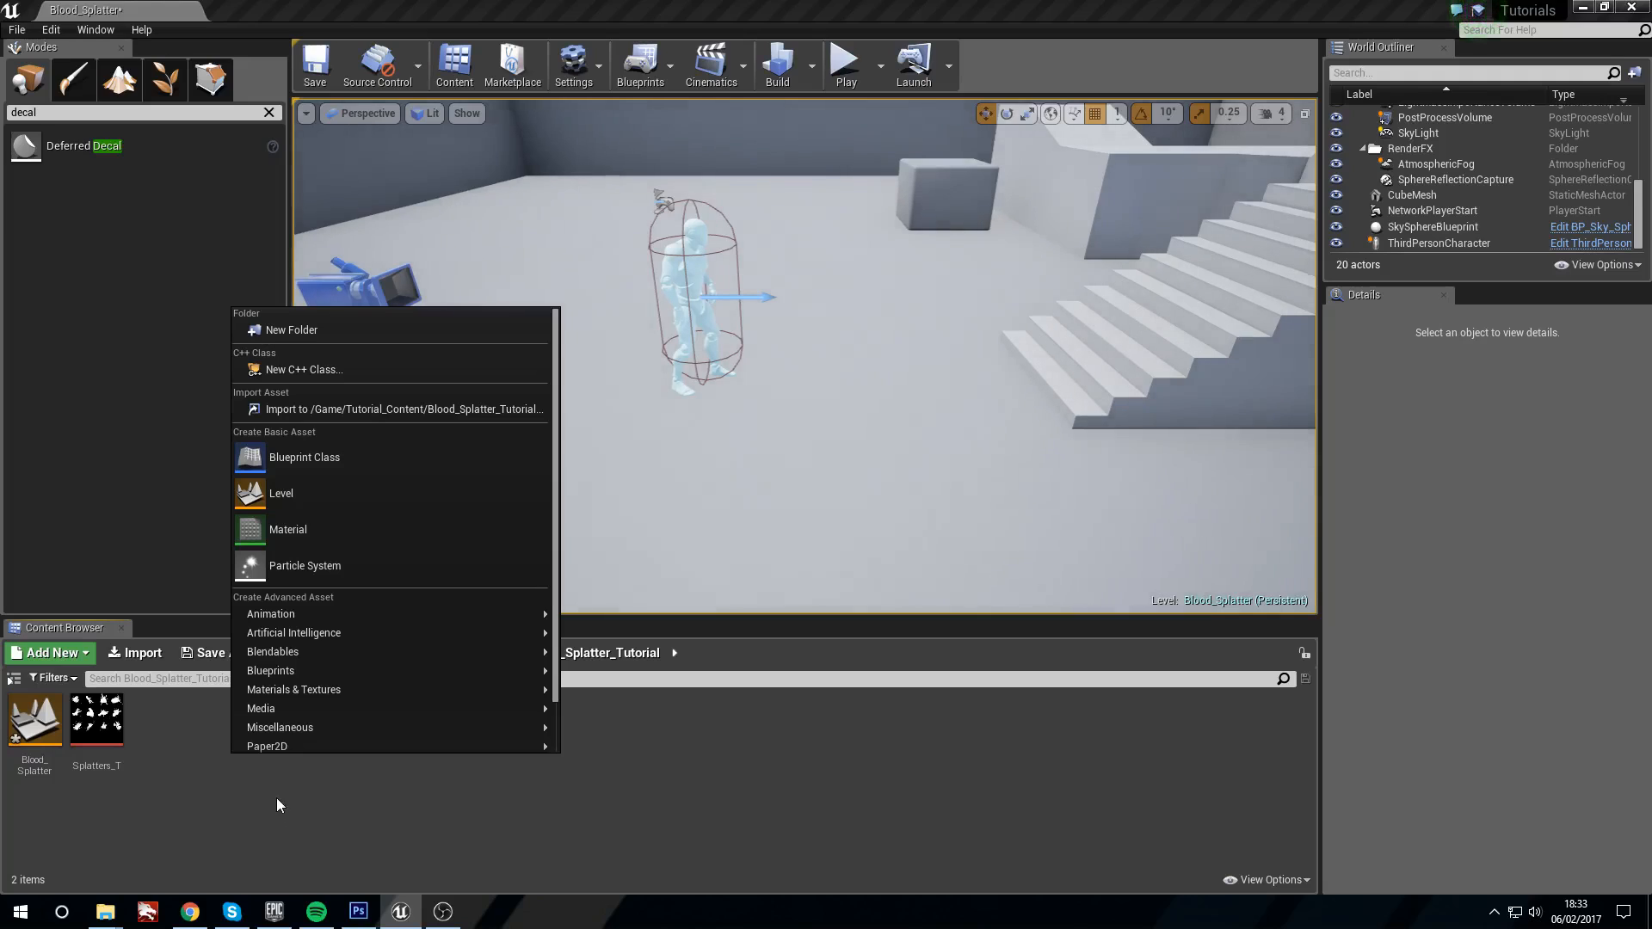
pyautogui.click(277, 538)
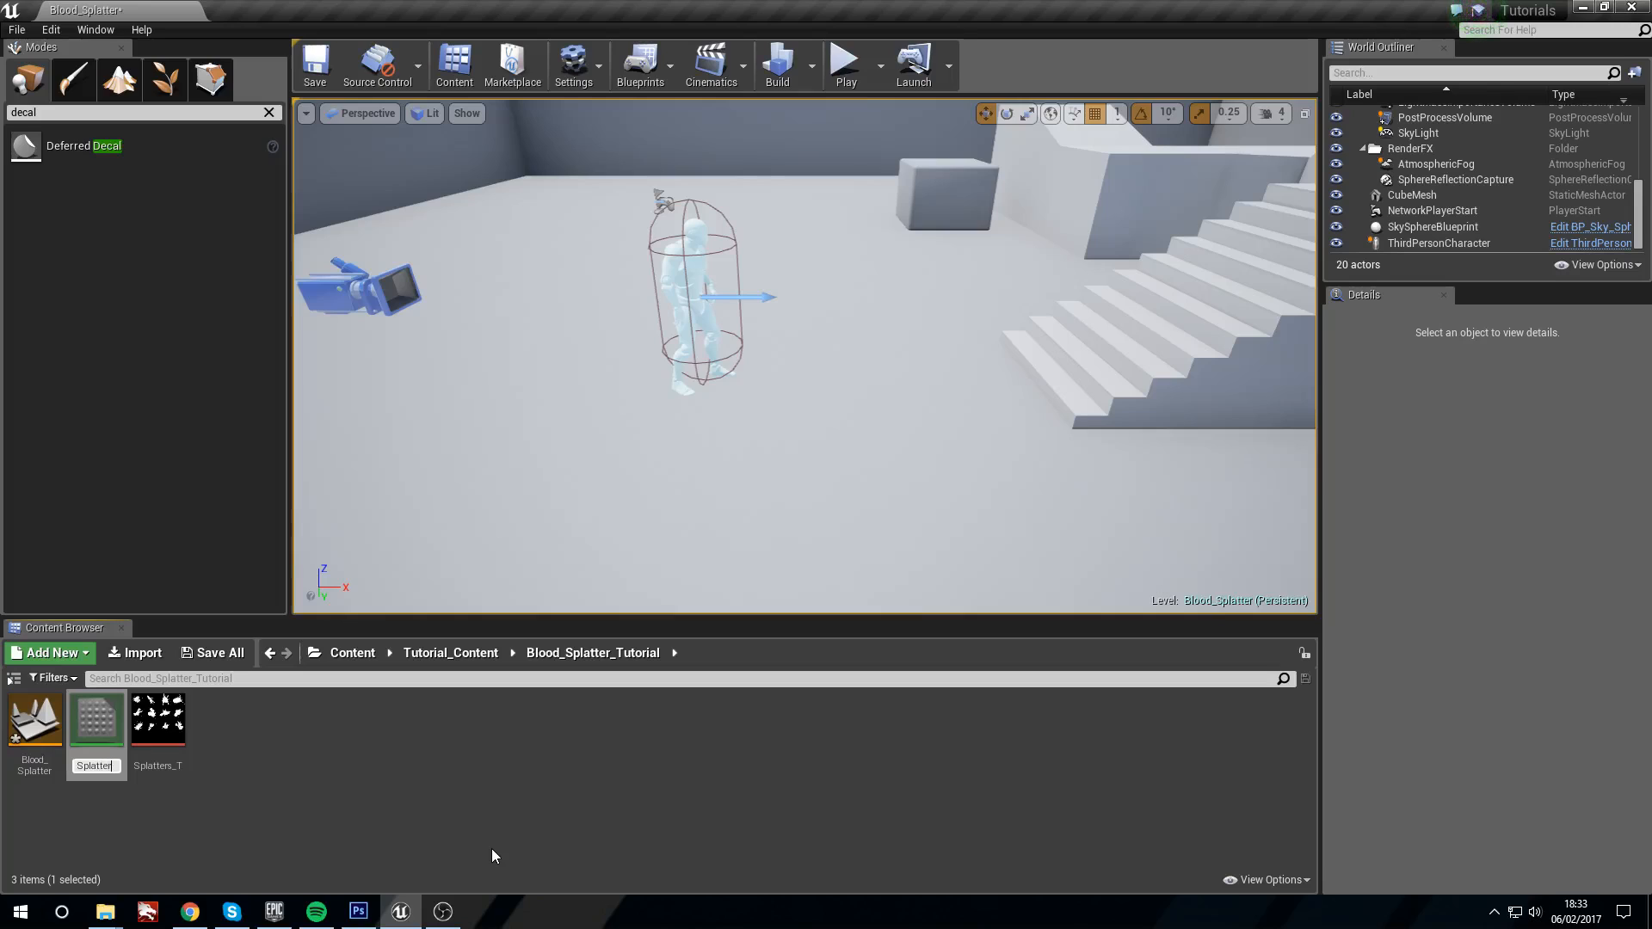
pyautogui.press('Return')
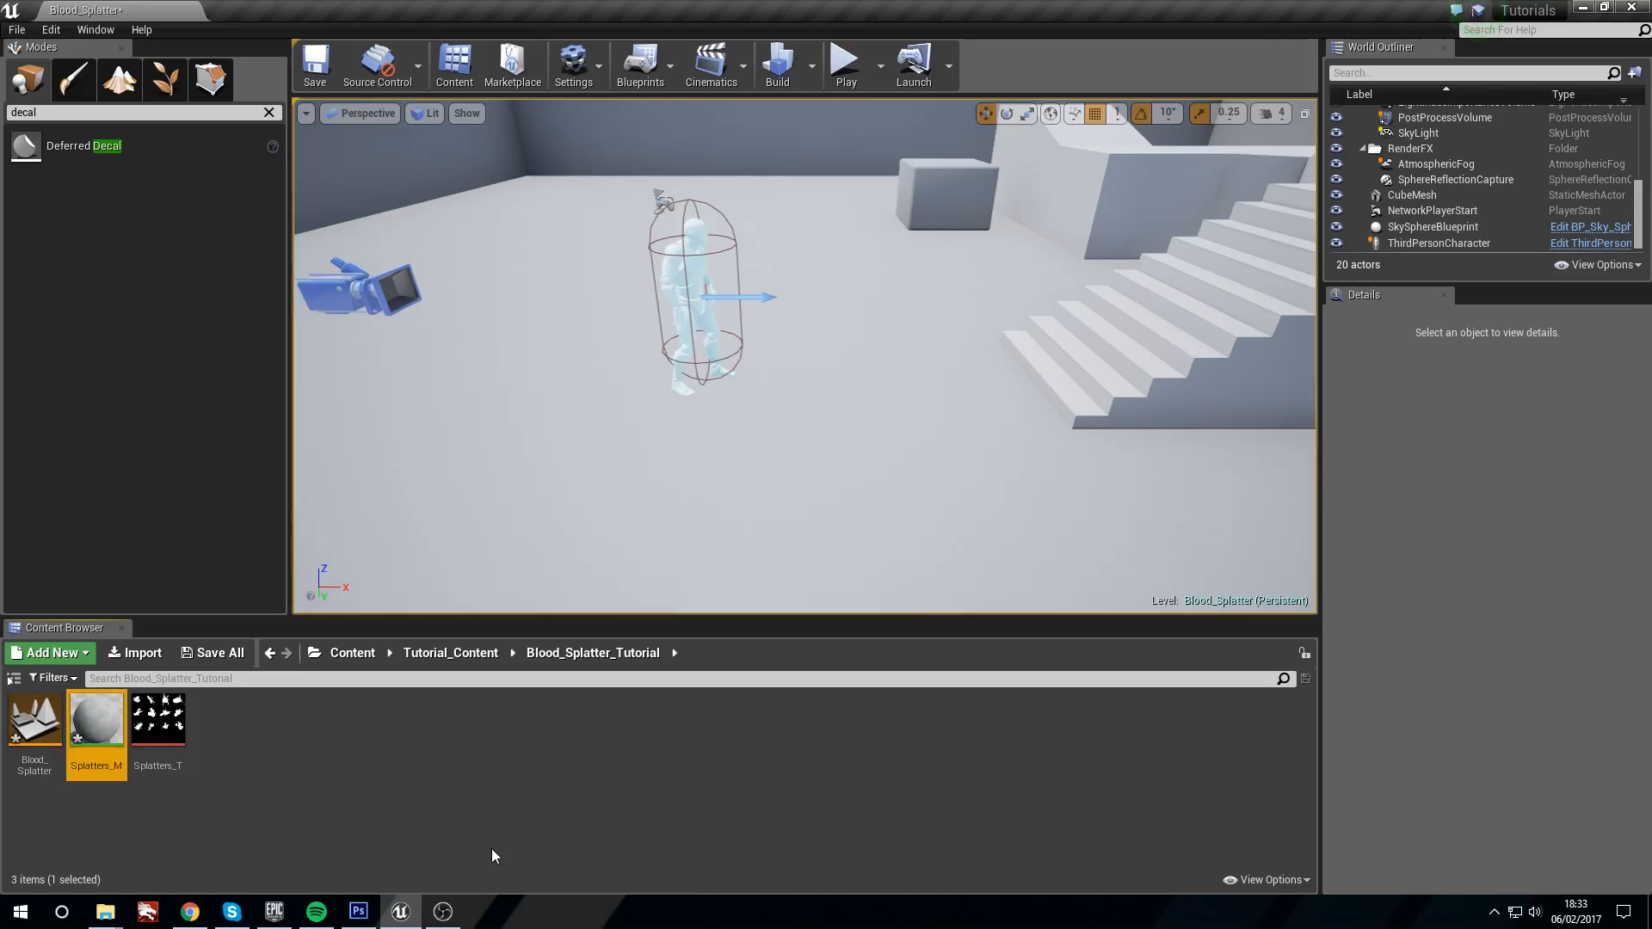
# Step: Open the Splatters_M material and set its blend mode to Translucent, keeping the Default Lit shading model
pyautogui.doubleClick(97, 723)
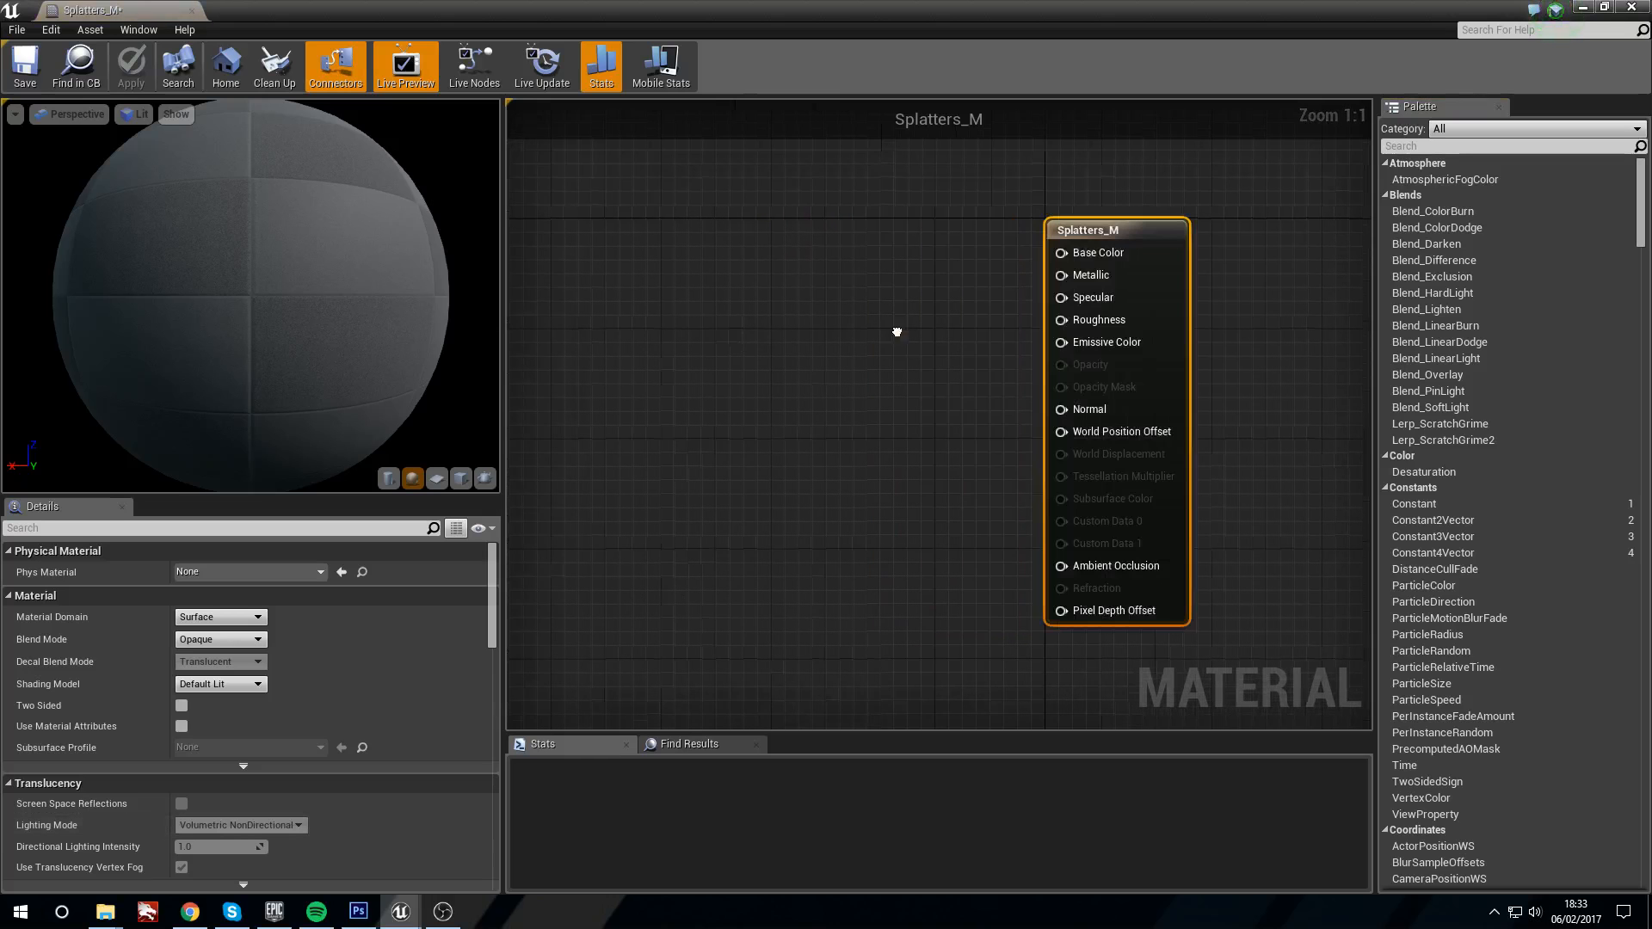
pyautogui.moveTo(861, 10); pyautogui.dragTo(787, 54)
pyautogui.doubleClick(788, 54)
pyautogui.click(260, 640)
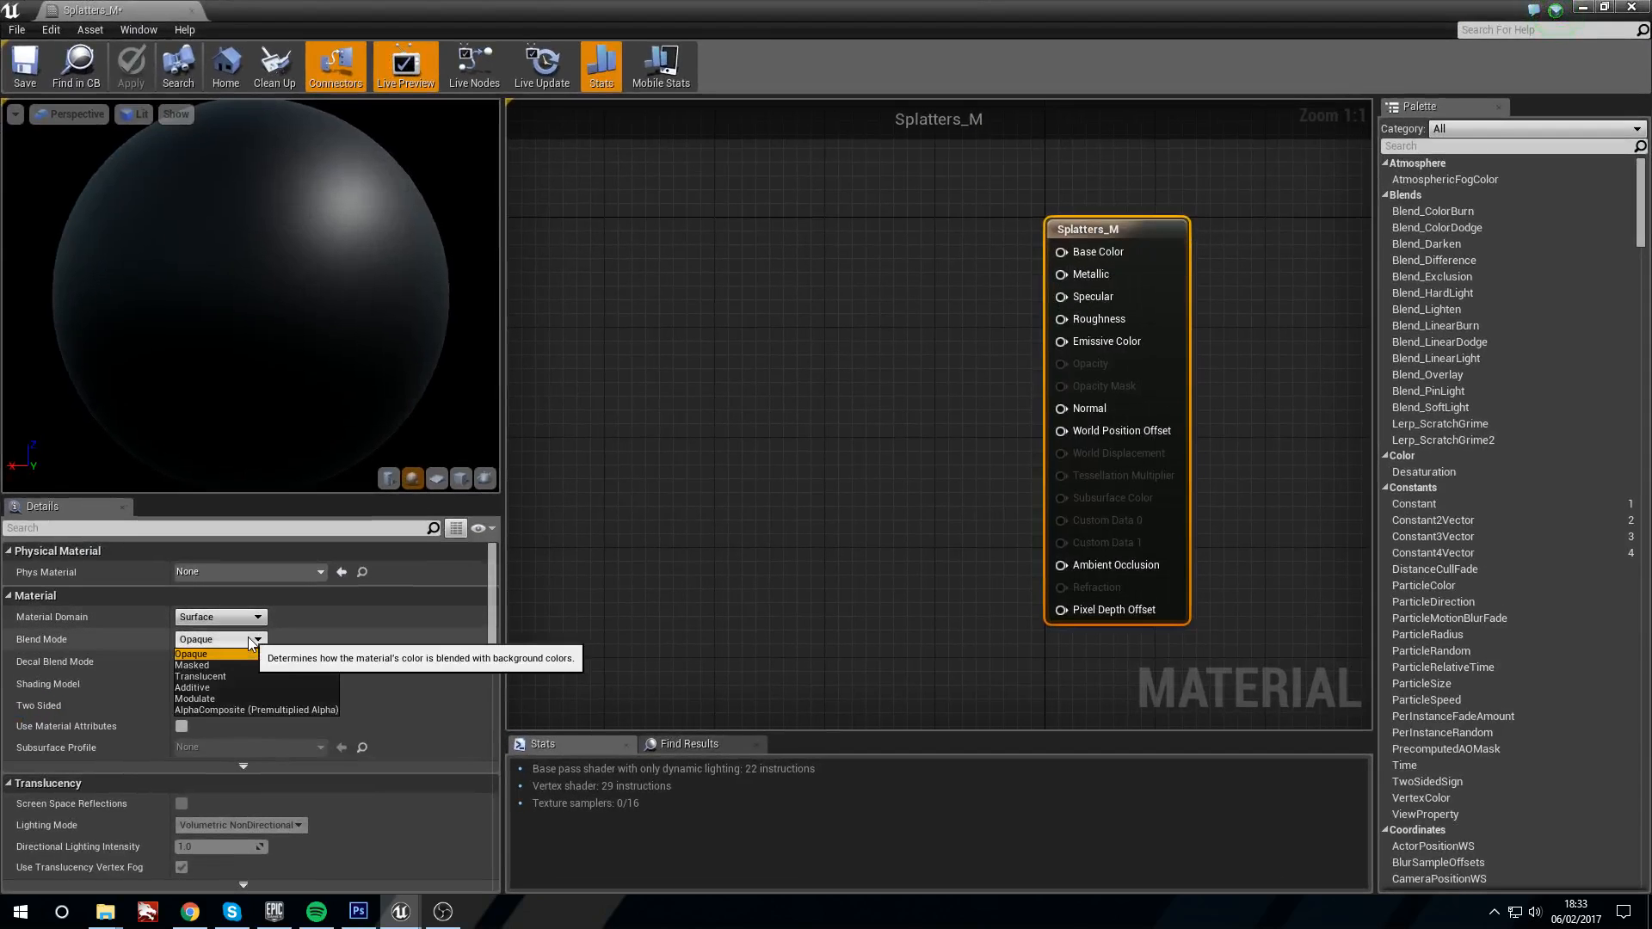
pyautogui.click(236, 644)
pyautogui.click(237, 687)
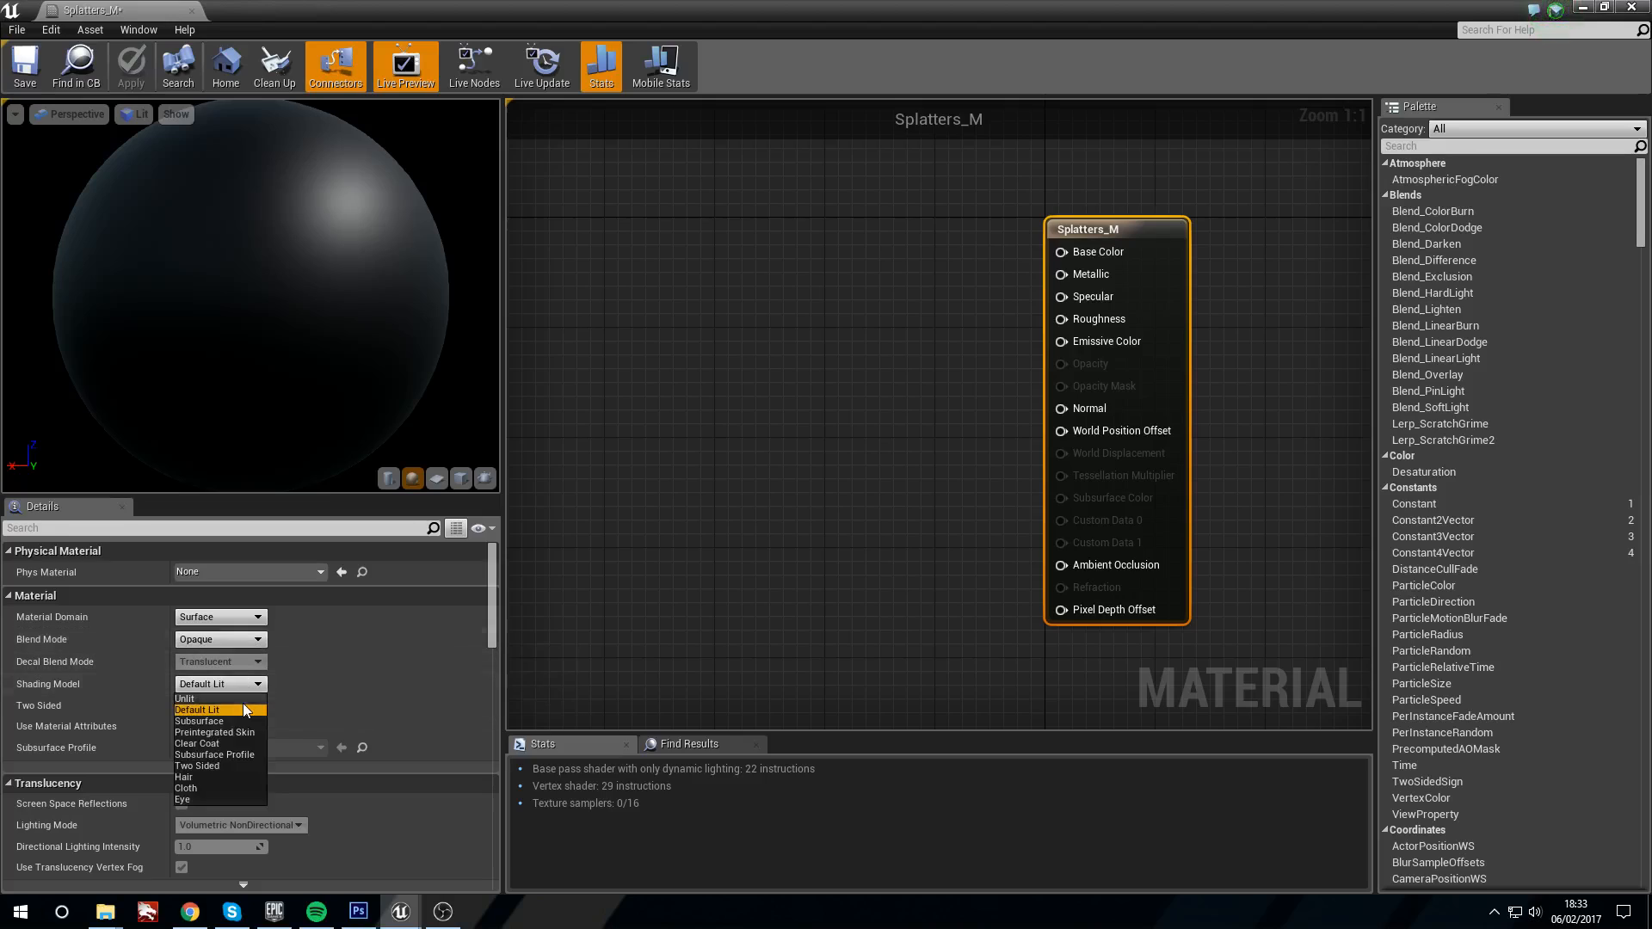
pyautogui.click(242, 711)
pyautogui.click(245, 641)
pyautogui.click(256, 677)
pyautogui.moveTo(1158, 244); pyautogui.dragTo(1188, 246)
pyautogui.moveTo(978, 373); pyautogui.dragTo(951, 354, button='right')
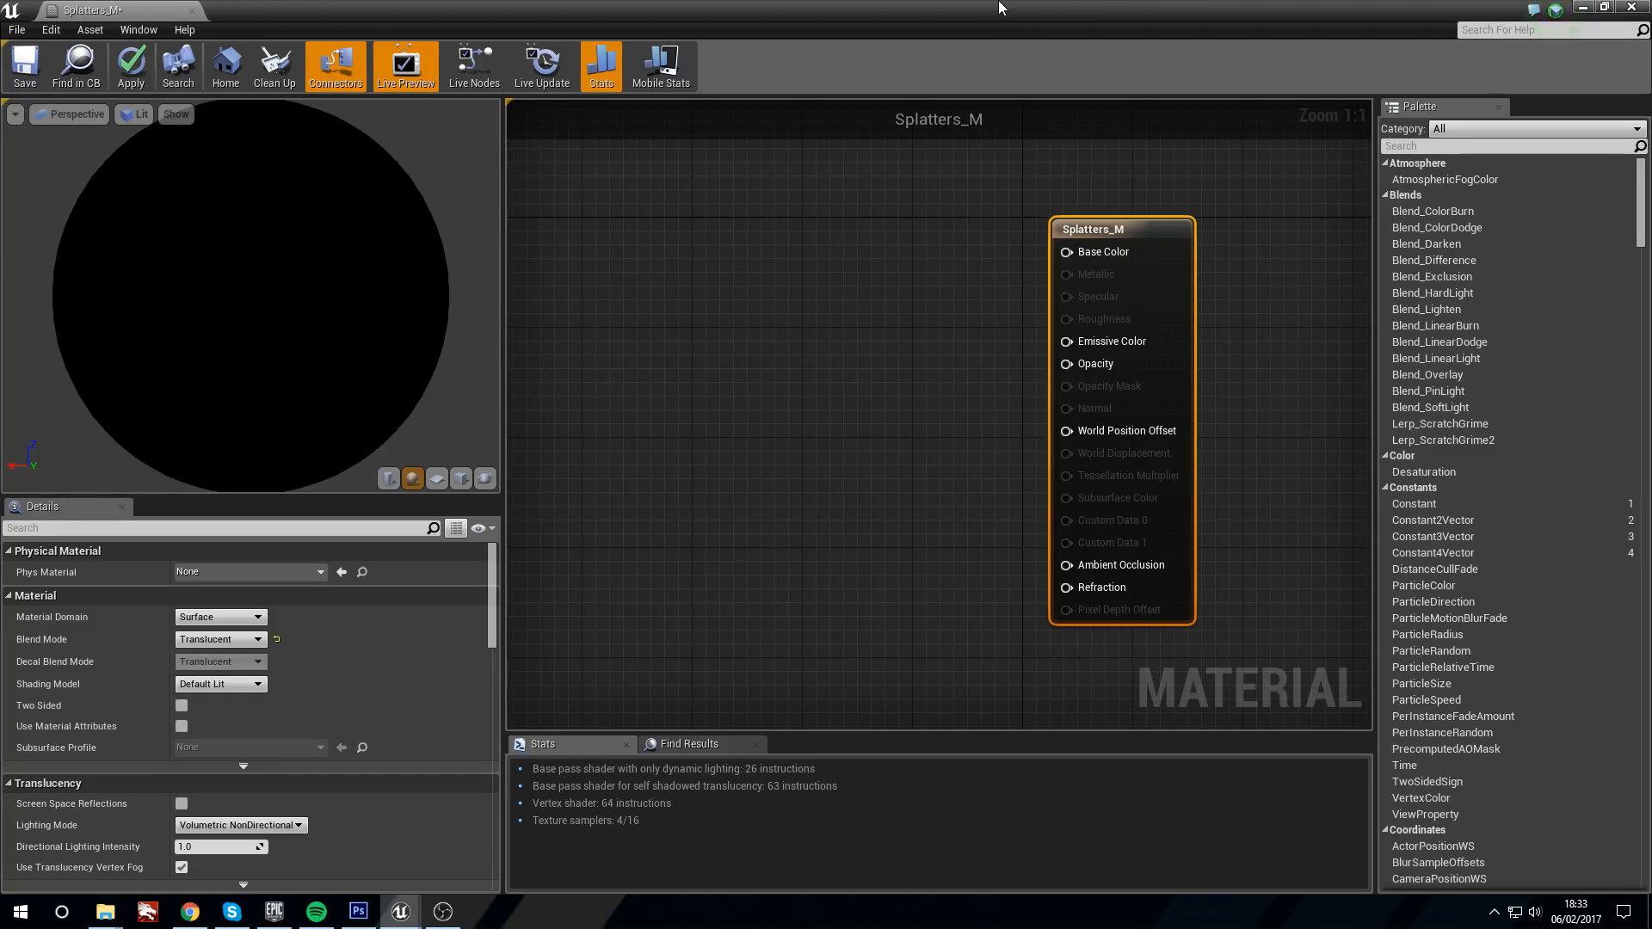
# Step: Select the Splatters_T texture among the assets and add a Particle SubUV node using it to the Splatters_M graph
pyautogui.moveTo(1001, 9); pyautogui.dragTo(1024, 71)
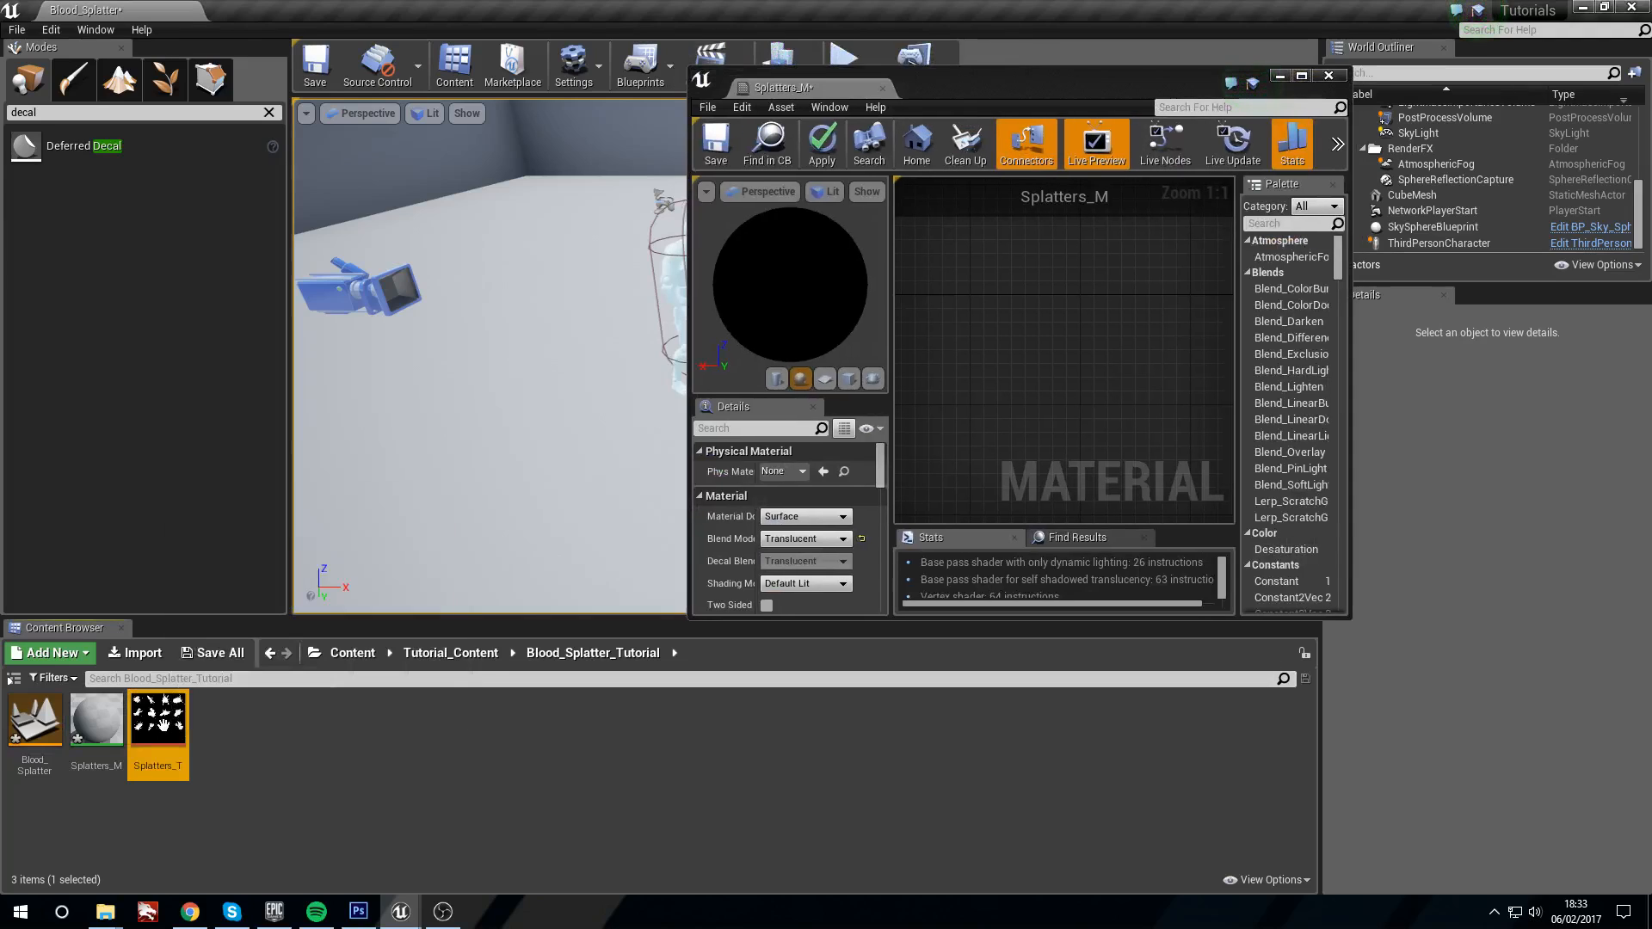
pyautogui.click(915, 124)
pyautogui.doubleClick(991, 91)
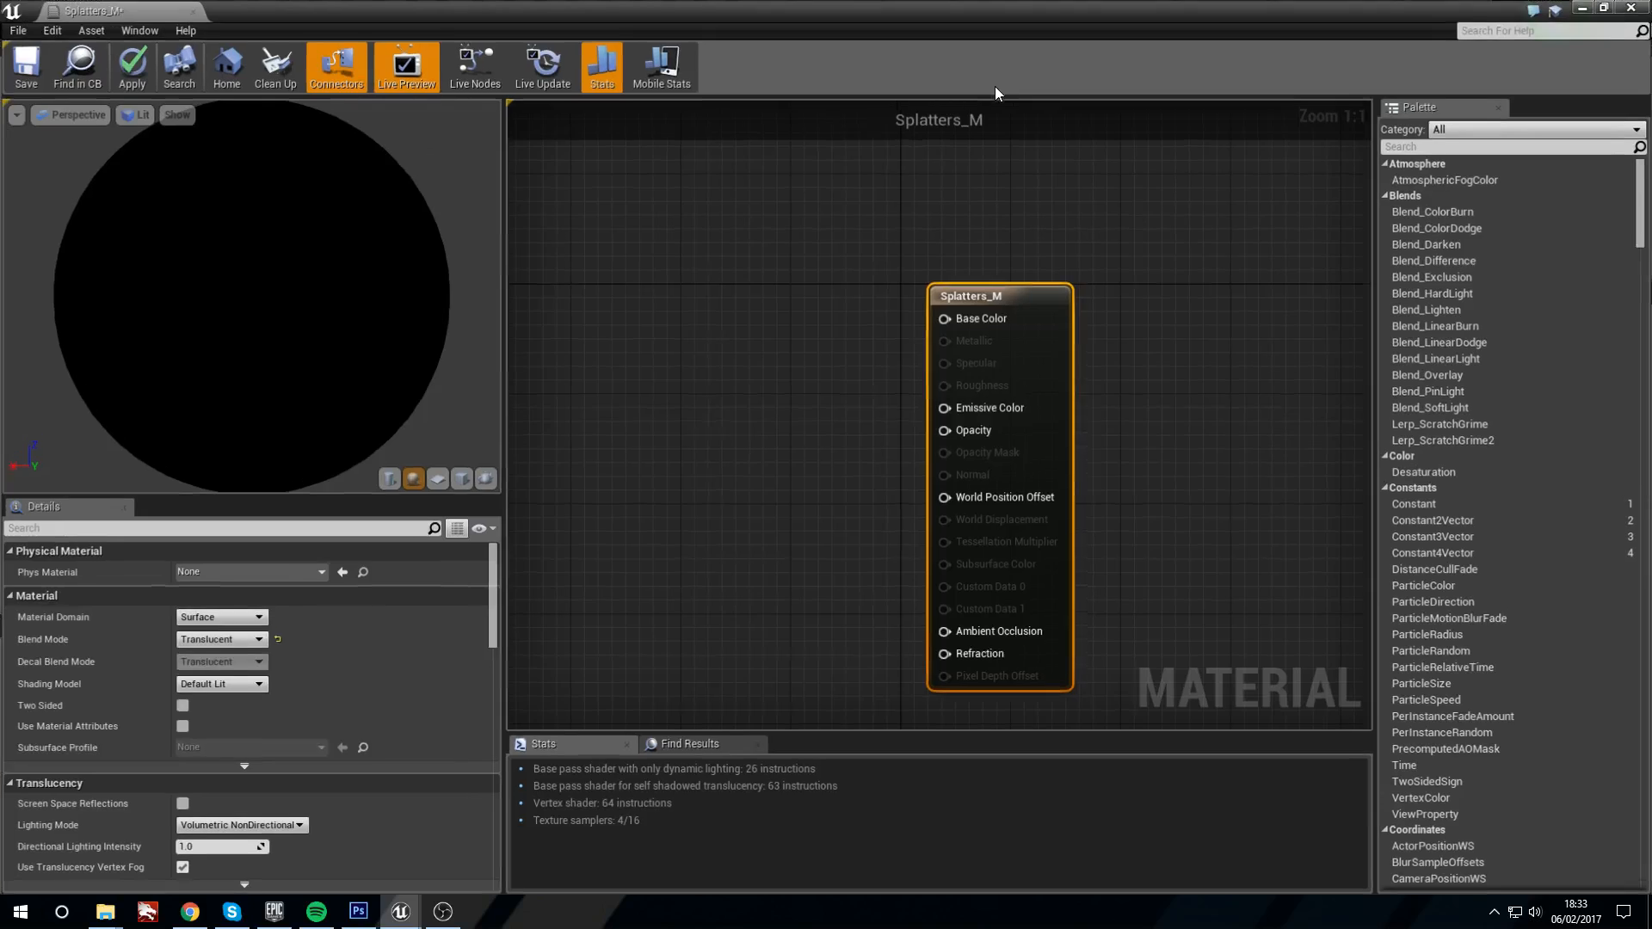
pyautogui.rightClick(698, 437)
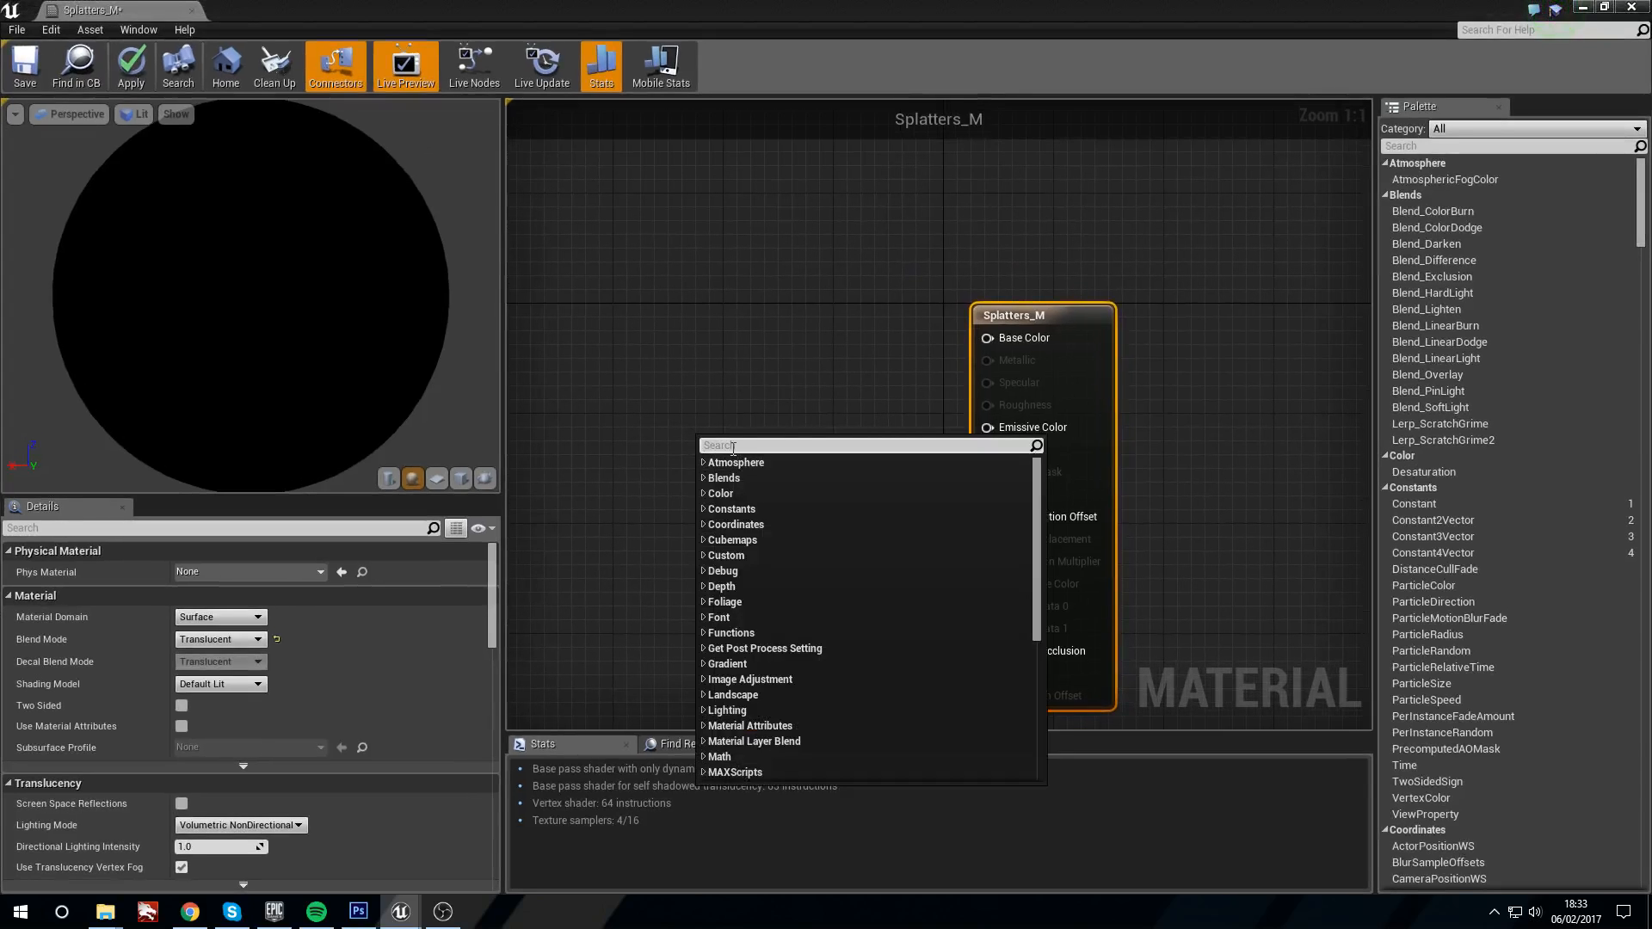
pyautogui.write('pa')
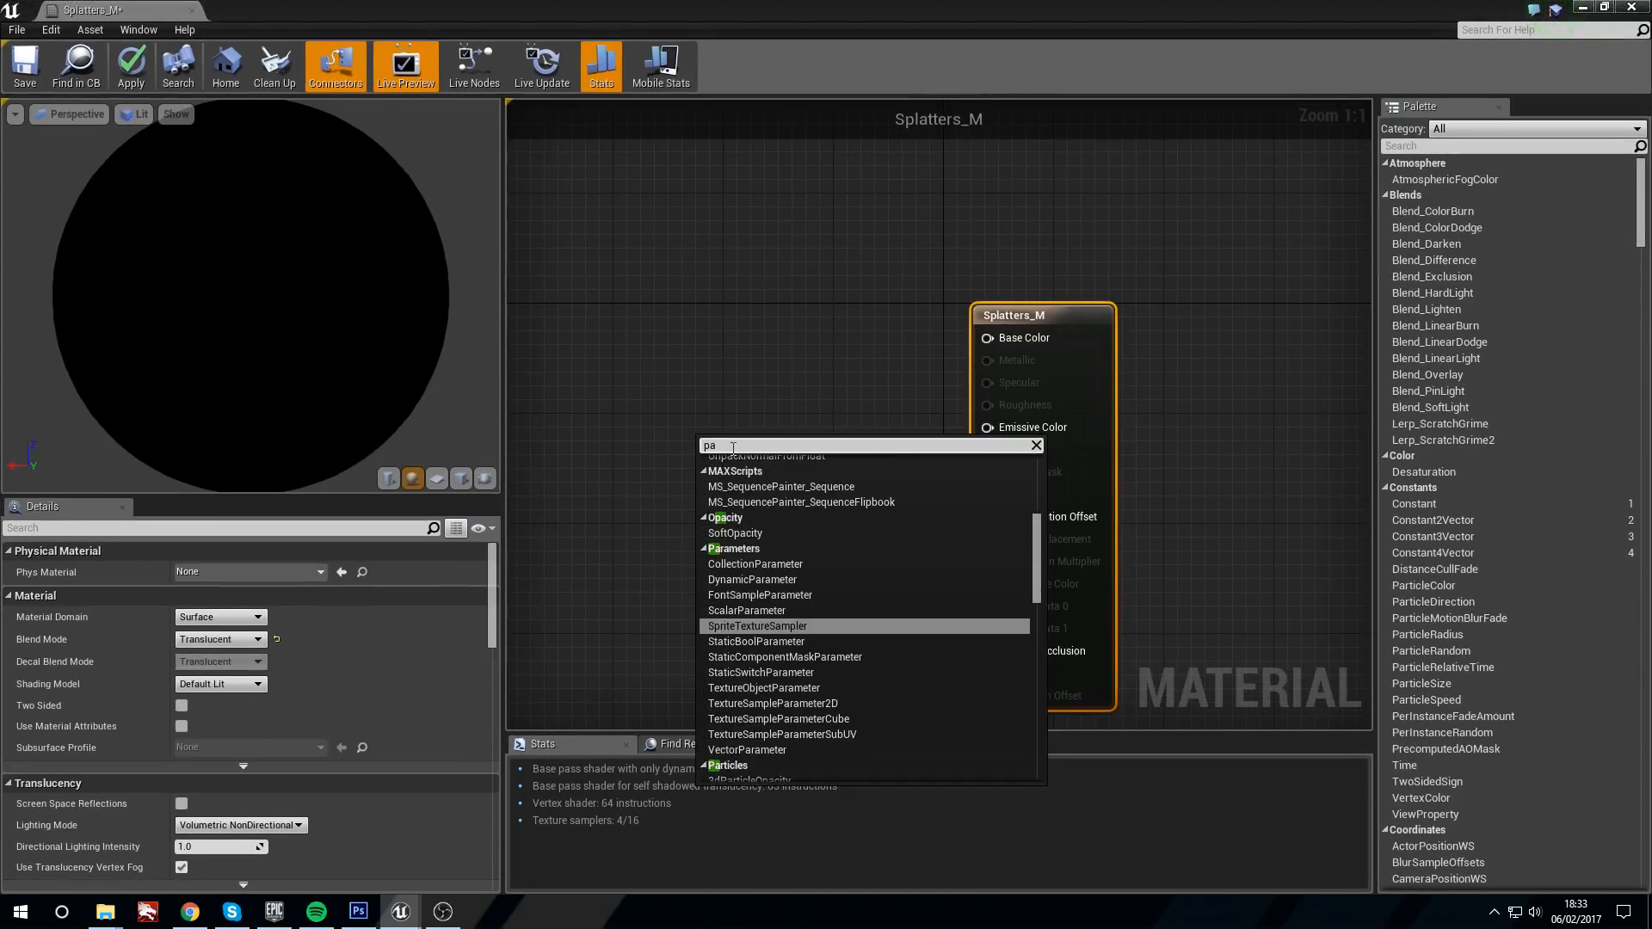
pyautogui.write('rticle sub')
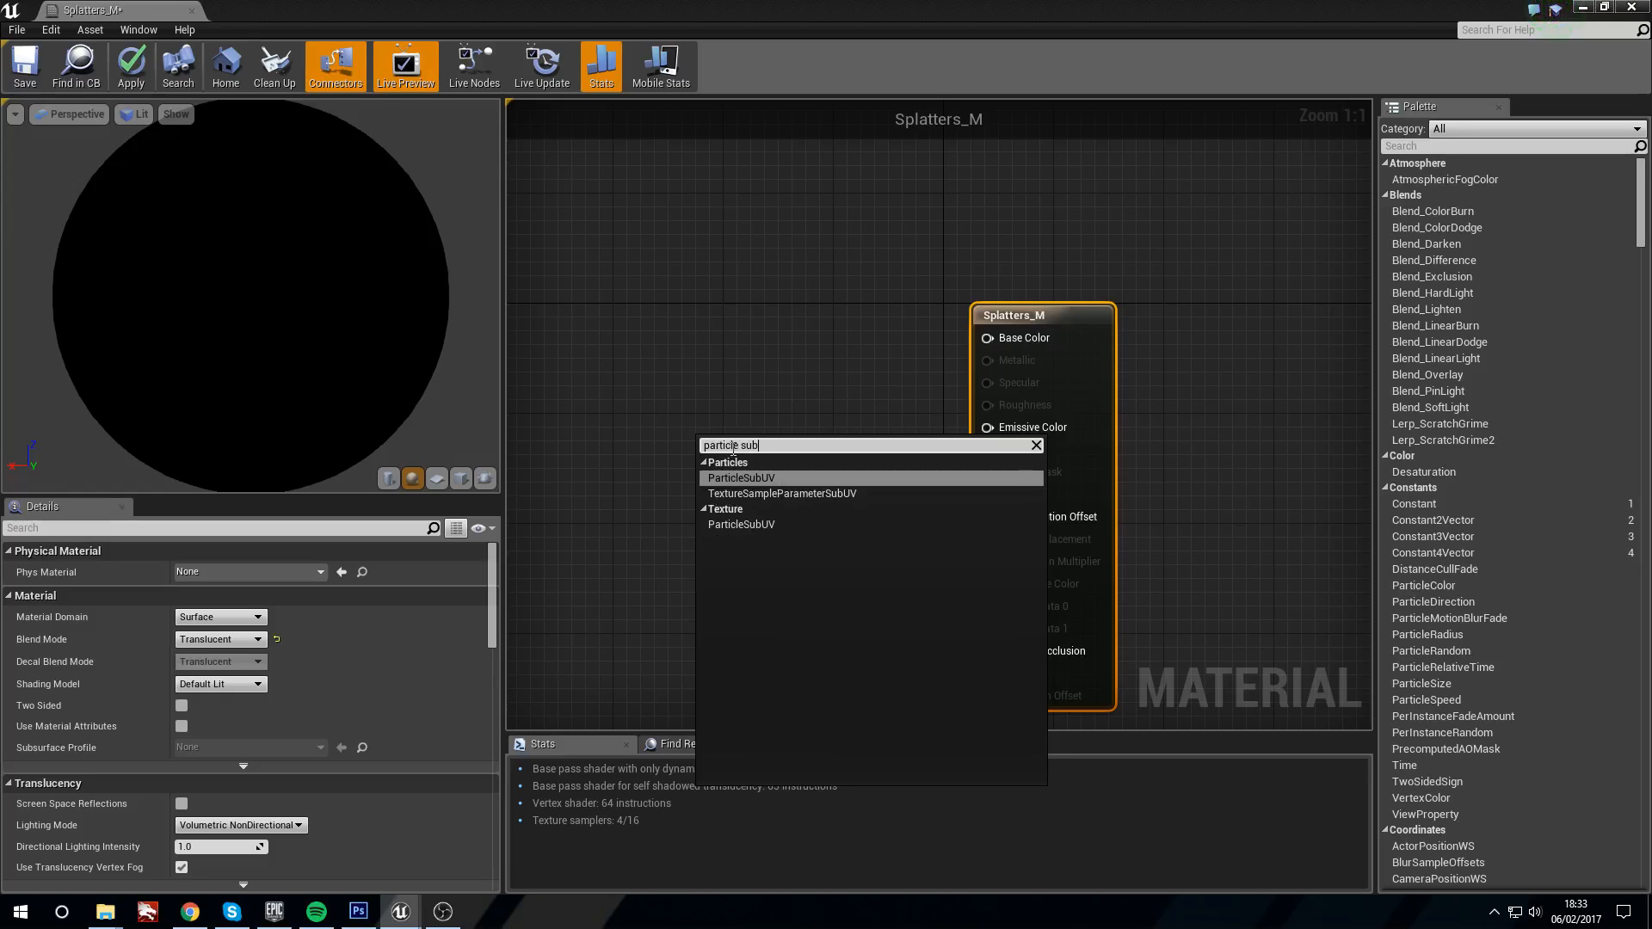
pyautogui.press('Return')
pyautogui.moveTo(732, 447); pyautogui.dragTo(535, 352)
pyautogui.moveTo(566, 283); pyautogui.dragTo(933, 327, button='right')
pyautogui.moveTo(897, 397); pyautogui.dragTo(913, 561)
pyautogui.moveTo(994, 510); pyautogui.dragTo(816, 464, button='right')
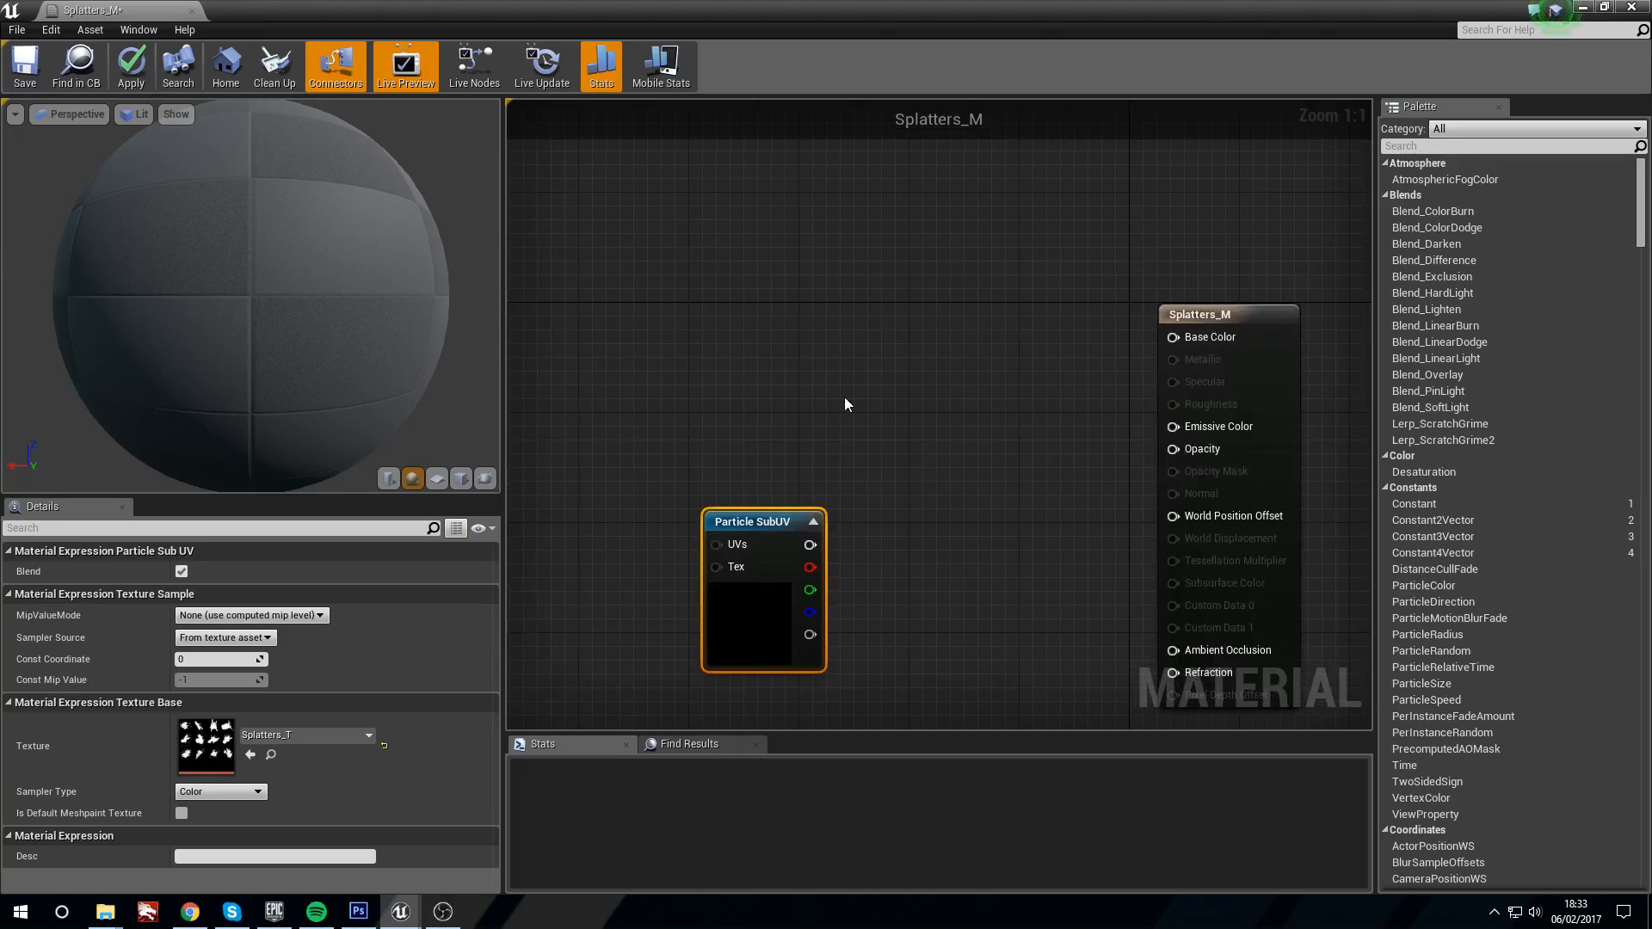
# Step: Add a Particle Color node and arrange it above the Particle SubUV node
pyautogui.rightClick(723, 373)
pyautogui.write('particle col')
pyautogui.press('Return')
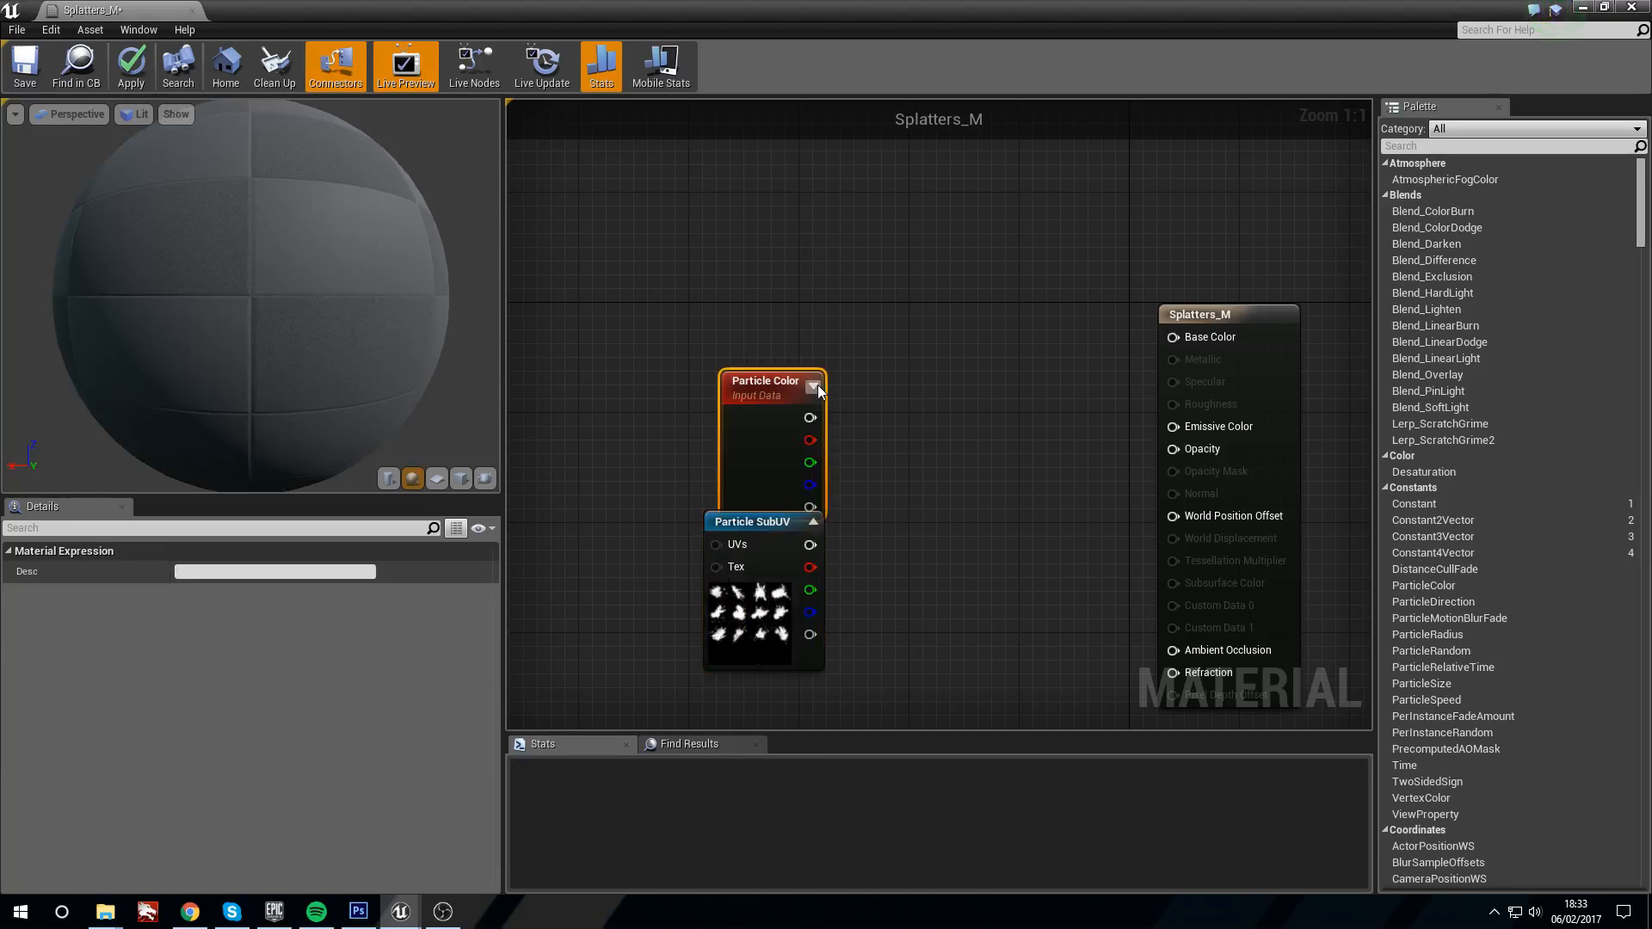
pyautogui.moveTo(760, 389); pyautogui.dragTo(756, 295)
pyautogui.moveTo(761, 521); pyautogui.dragTo(775, 480)
# Step: Add a Multiply node with the Particle Color alpha feeding A and the Particle SubUV colour output feeding B
pyautogui.moveTo(1018, 468); pyautogui.dragTo(935, 479, button='right')
pyautogui.click(895, 503)
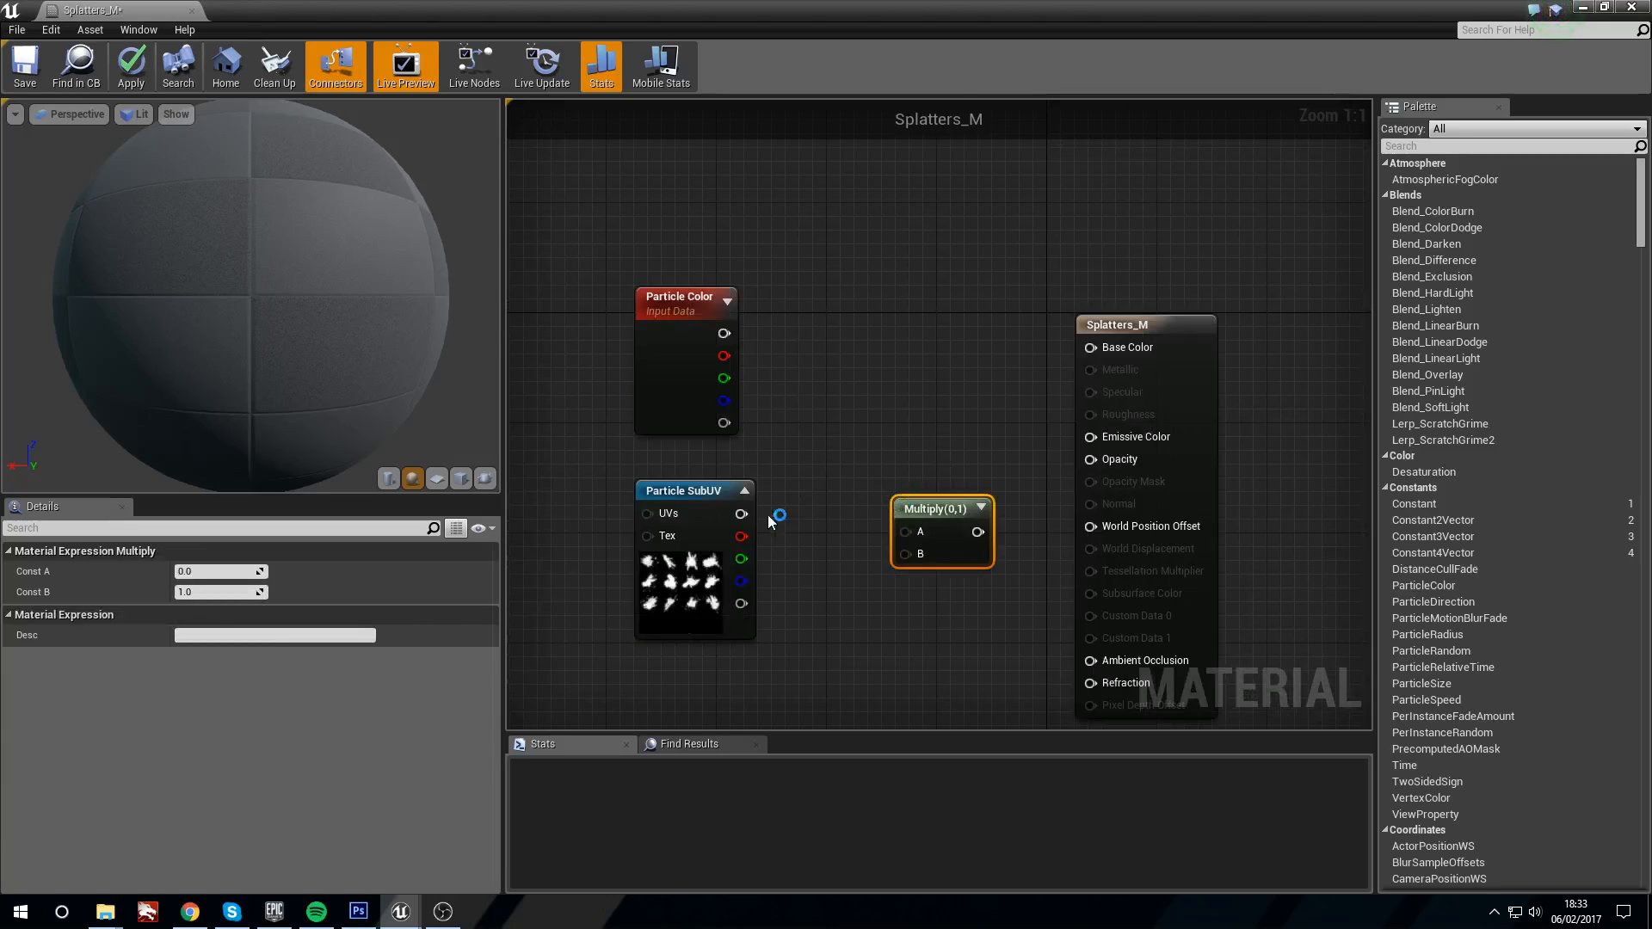
pyautogui.moveTo(719, 336)
pyautogui.mouseDown()
pyautogui.moveTo(756, 337)
pyautogui.moveTo(741, 360)
pyautogui.mouseUp()
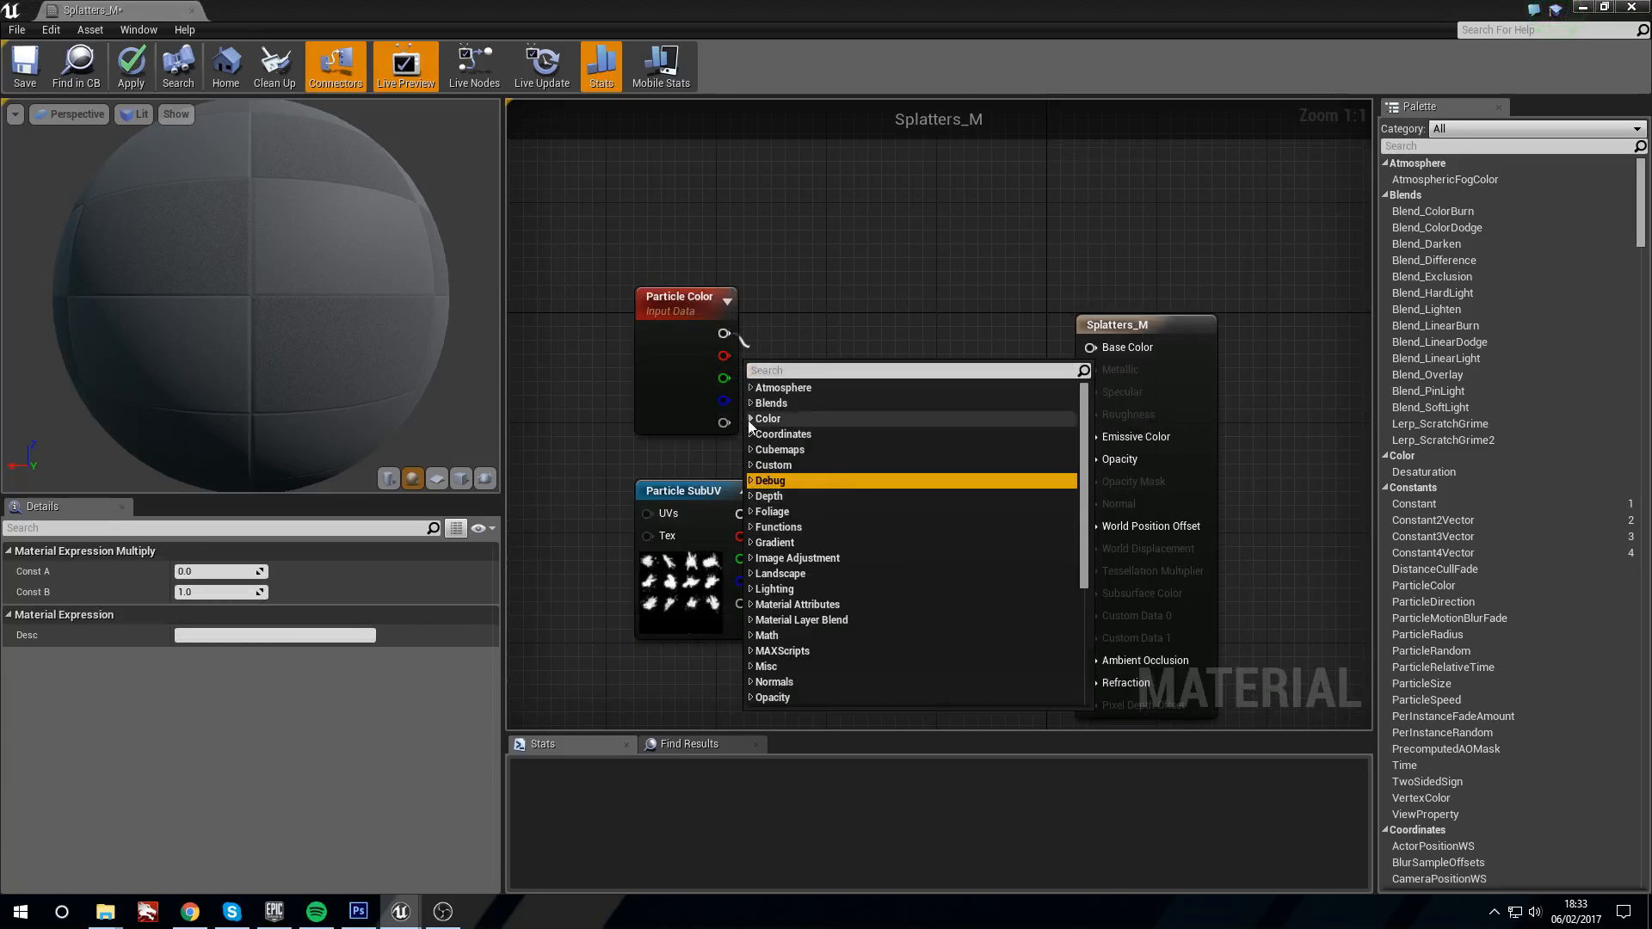
pyautogui.click(718, 435)
pyautogui.moveTo(724, 423); pyautogui.dragTo(911, 532)
pyautogui.moveTo(741, 514); pyautogui.dragTo(900, 557)
# Step: Connect the Multiply result to Opacity and the Particle Color output to Base Color on the Splatters_M node
pyautogui.moveTo(991, 597); pyautogui.dragTo(927, 624, button='right')
pyautogui.moveTo(891, 559); pyautogui.dragTo(1029, 488)
pyautogui.moveTo(660, 359); pyautogui.dragTo(1027, 374)
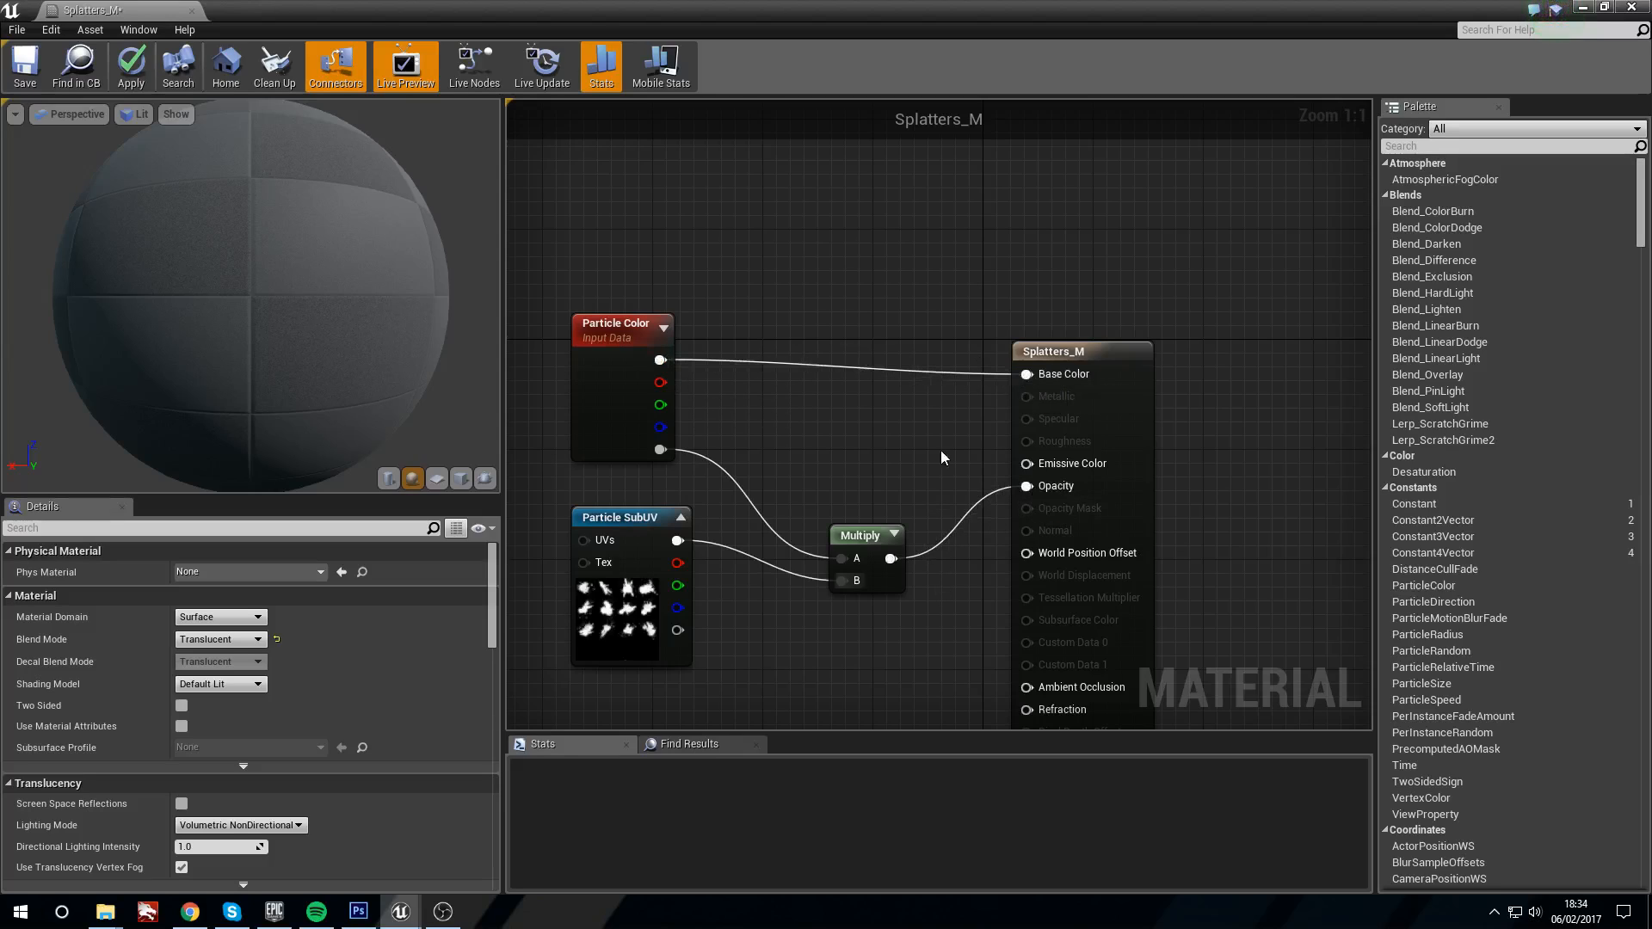
# Step: Preview the splatters on a plane, then apply and save the Splatters_M material
pyautogui.click(437, 479)
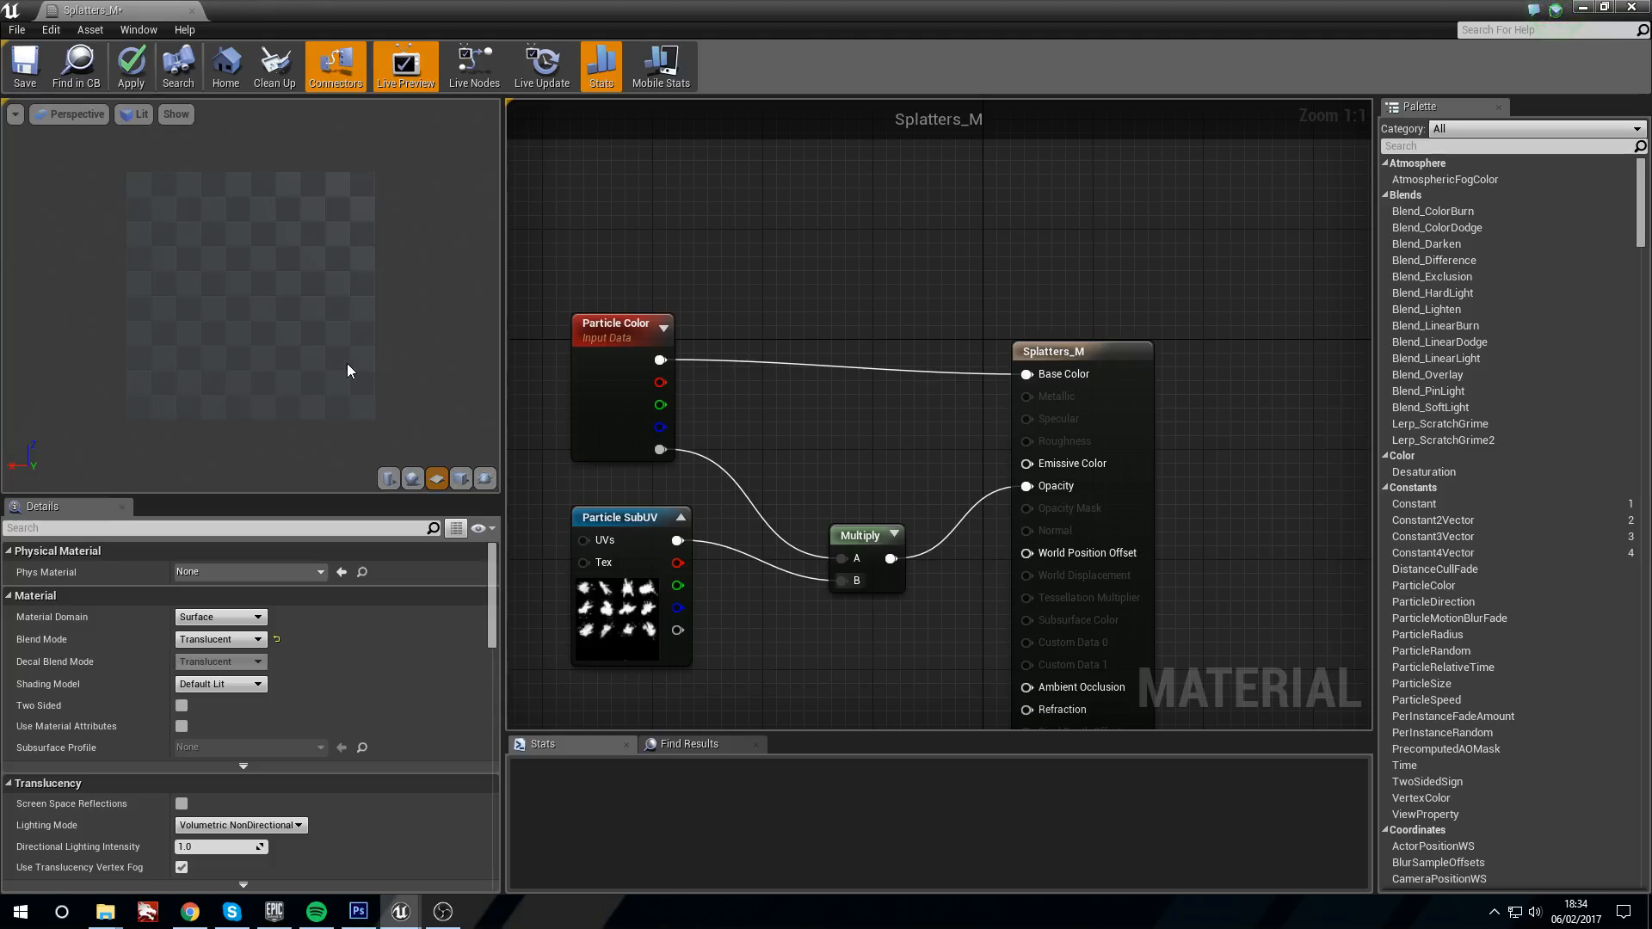
pyautogui.scroll(2, 301, 250)
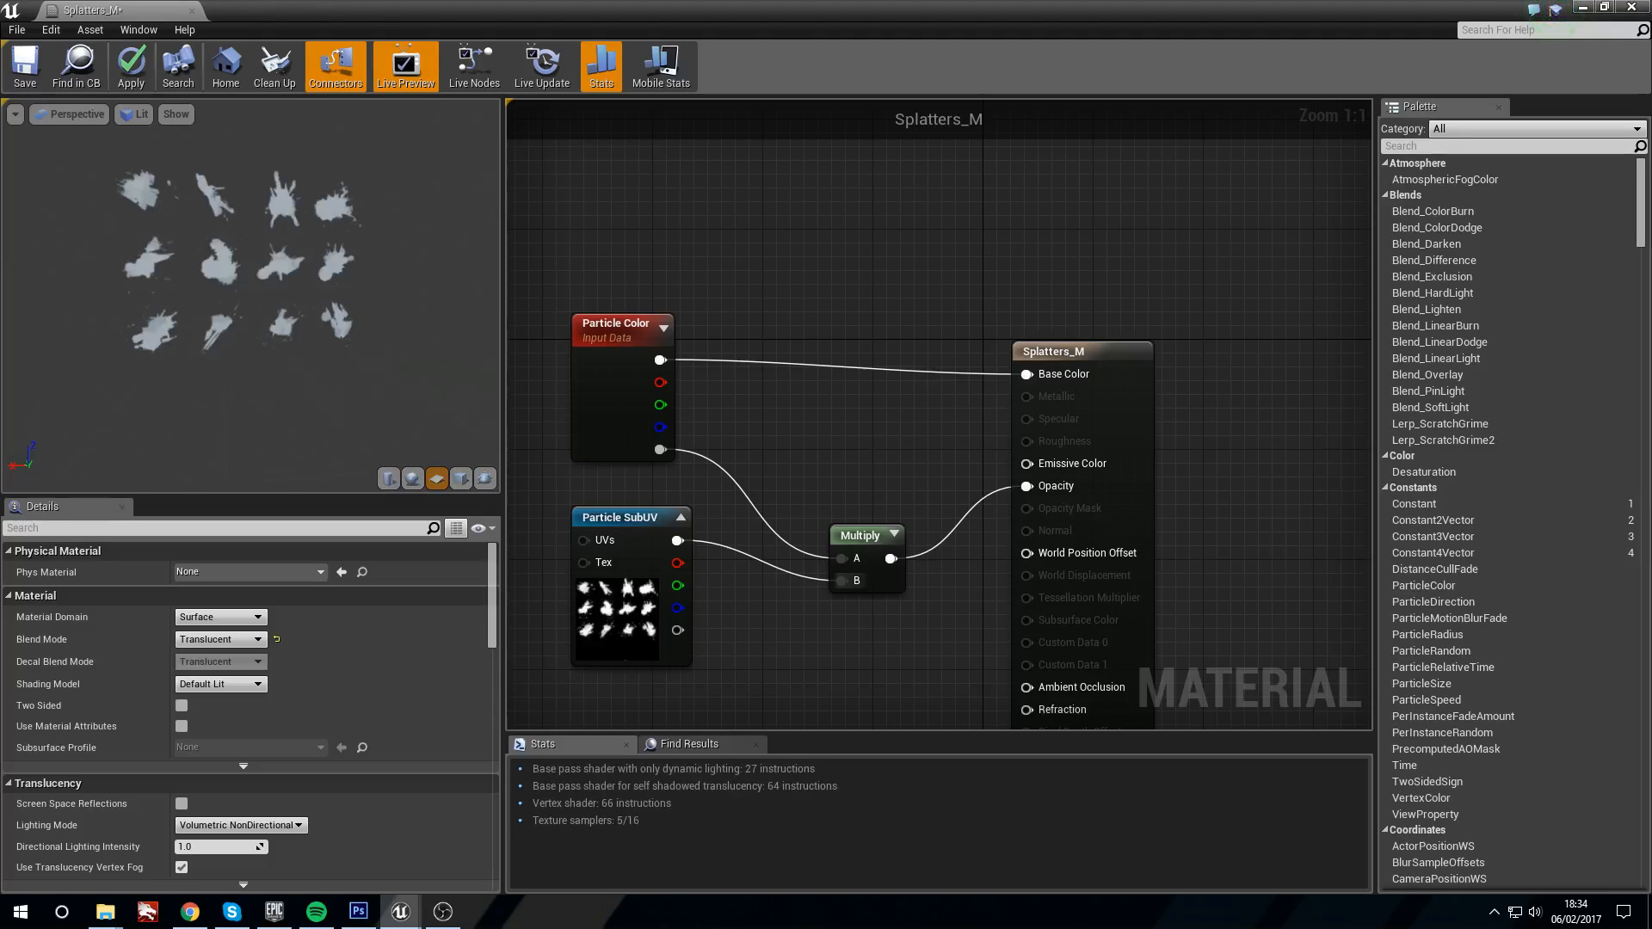
pyautogui.scroll(5, 264, 289)
pyautogui.moveTo(264, 289); pyautogui.dragTo(318, 284)
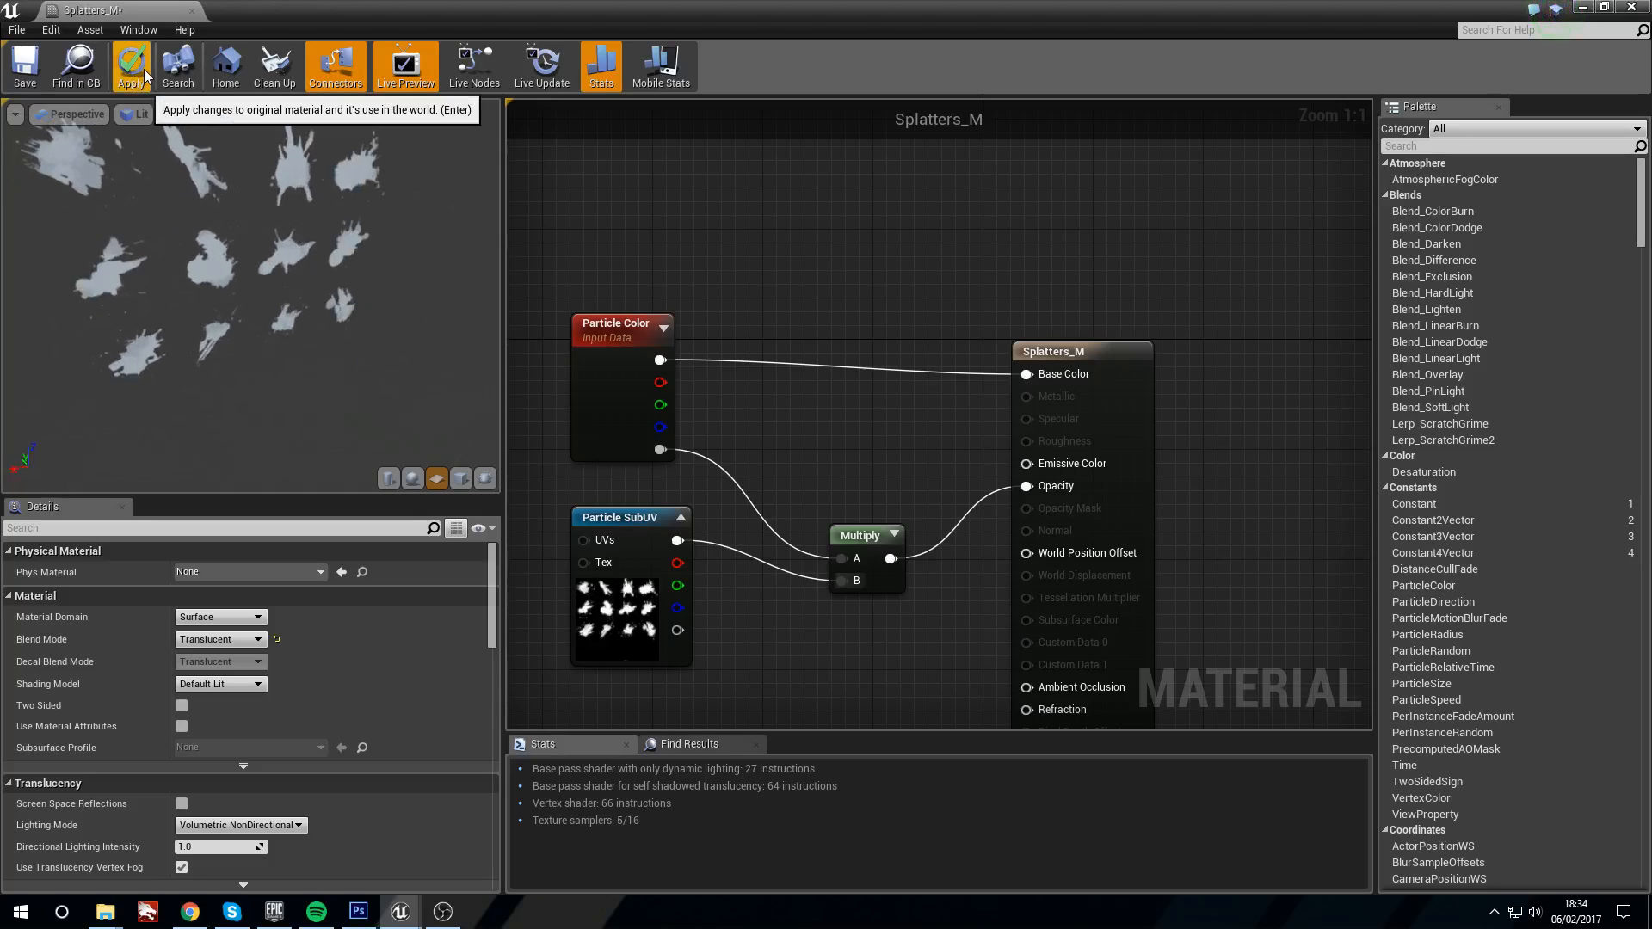
pyautogui.press('Return')
pyautogui.hotkey('ctrl', 's')
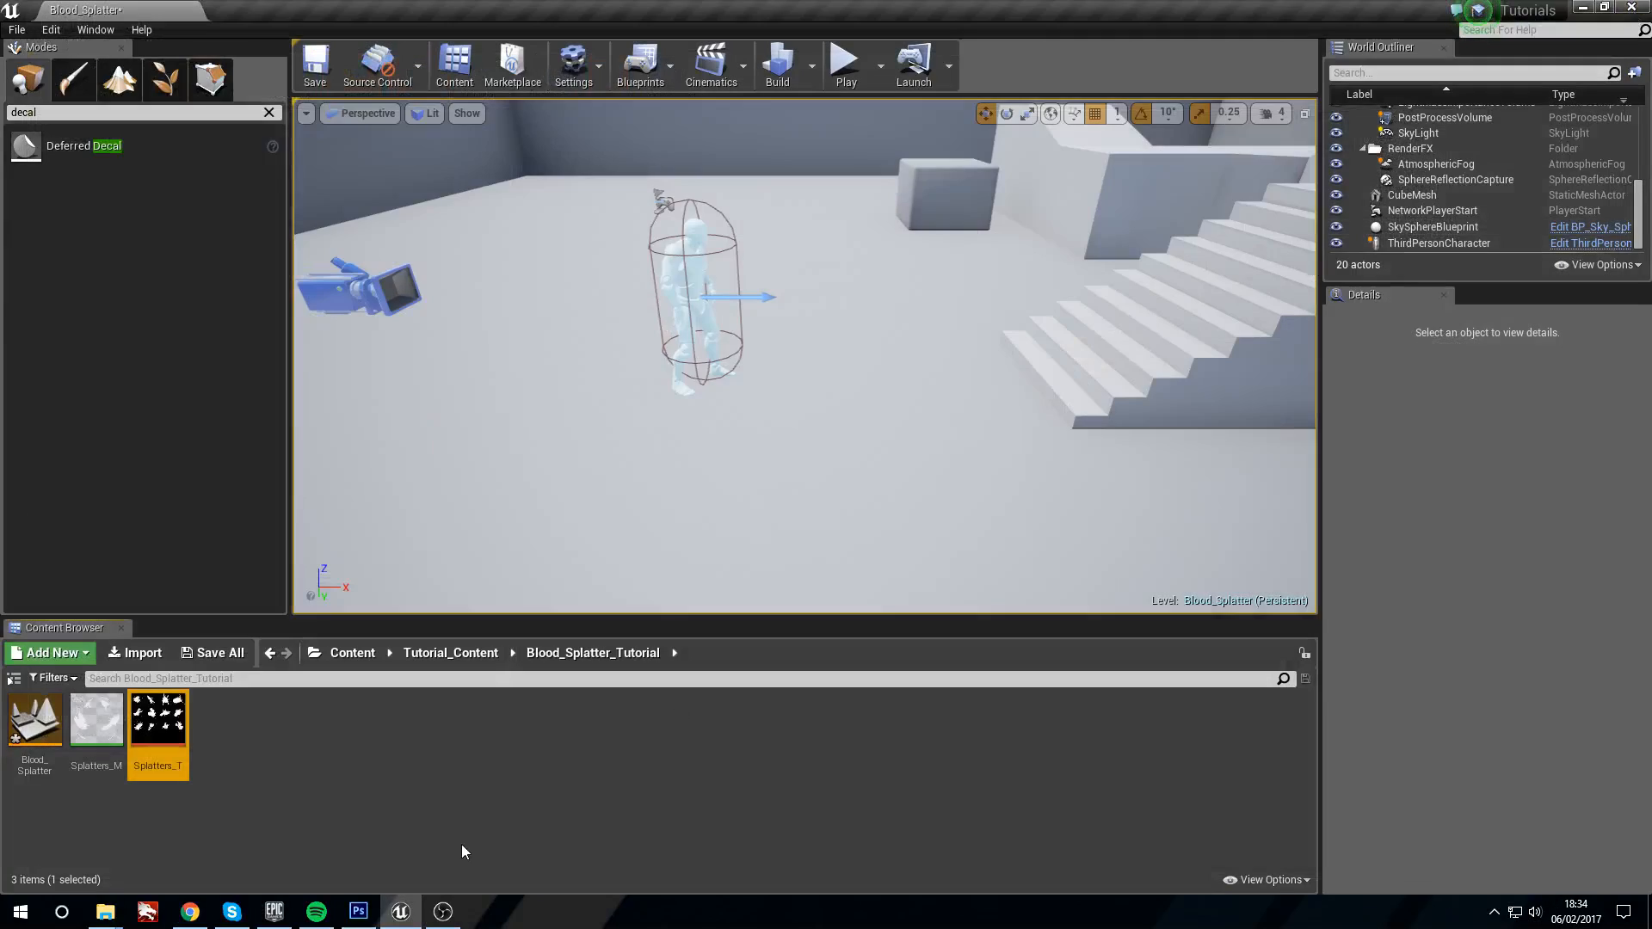
# Step: Create a new material named Splatter_Decal_M in the Blood_Splatter_Tutorial folder
pyautogui.click(337, 757)
pyautogui.rightClick(246, 743)
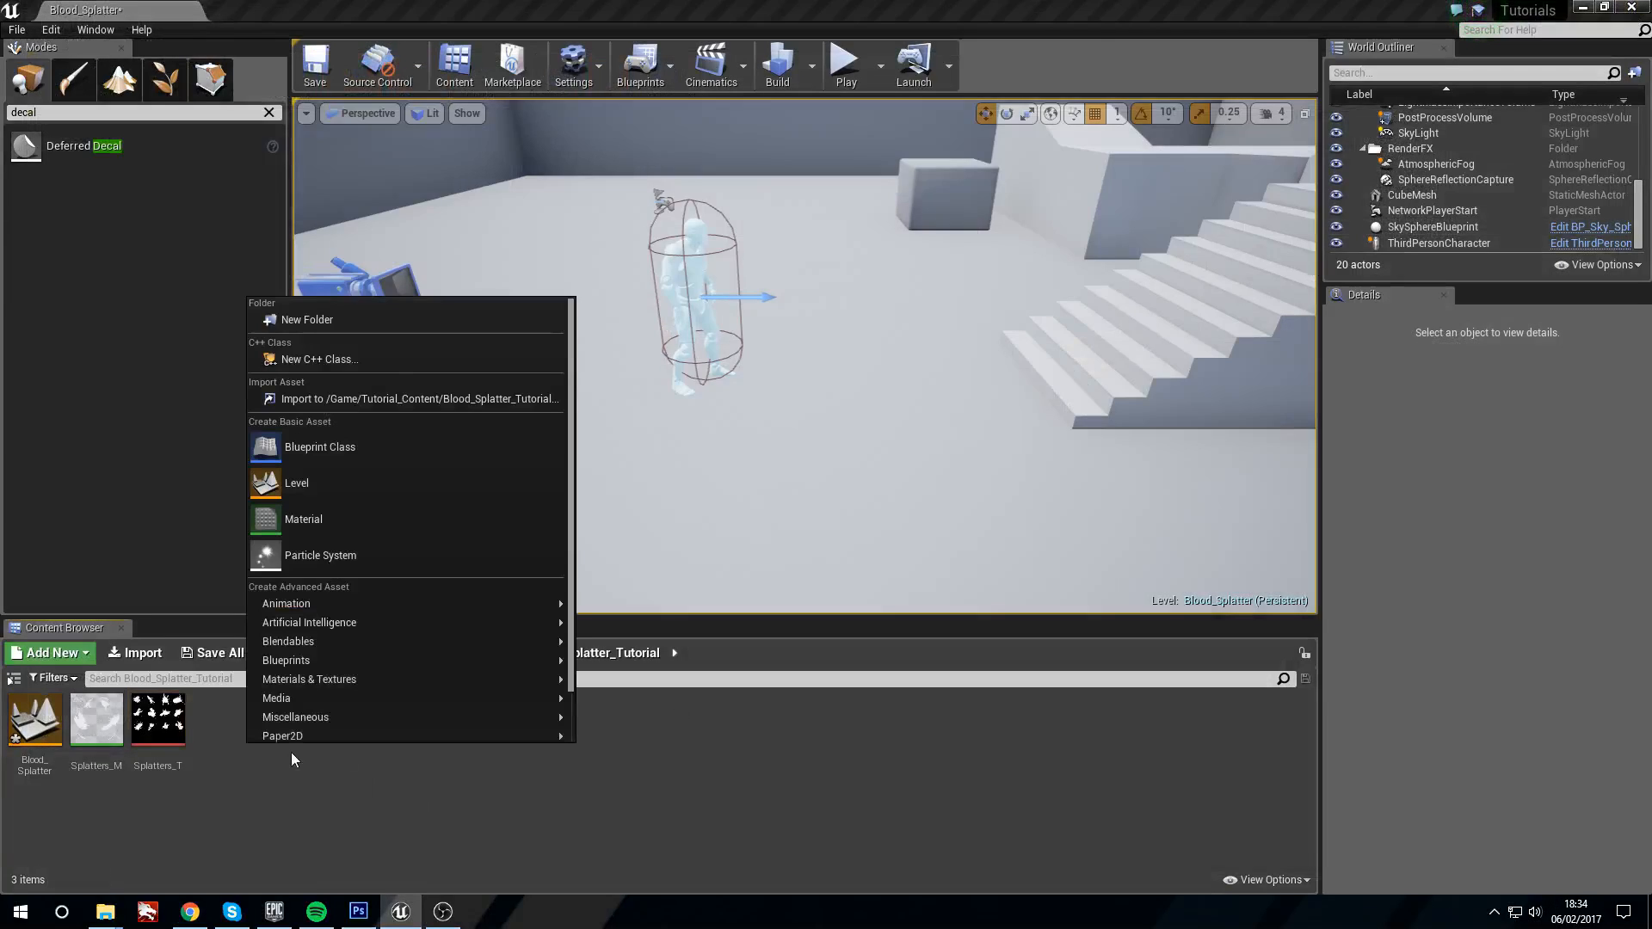
pyautogui.click(428, 532)
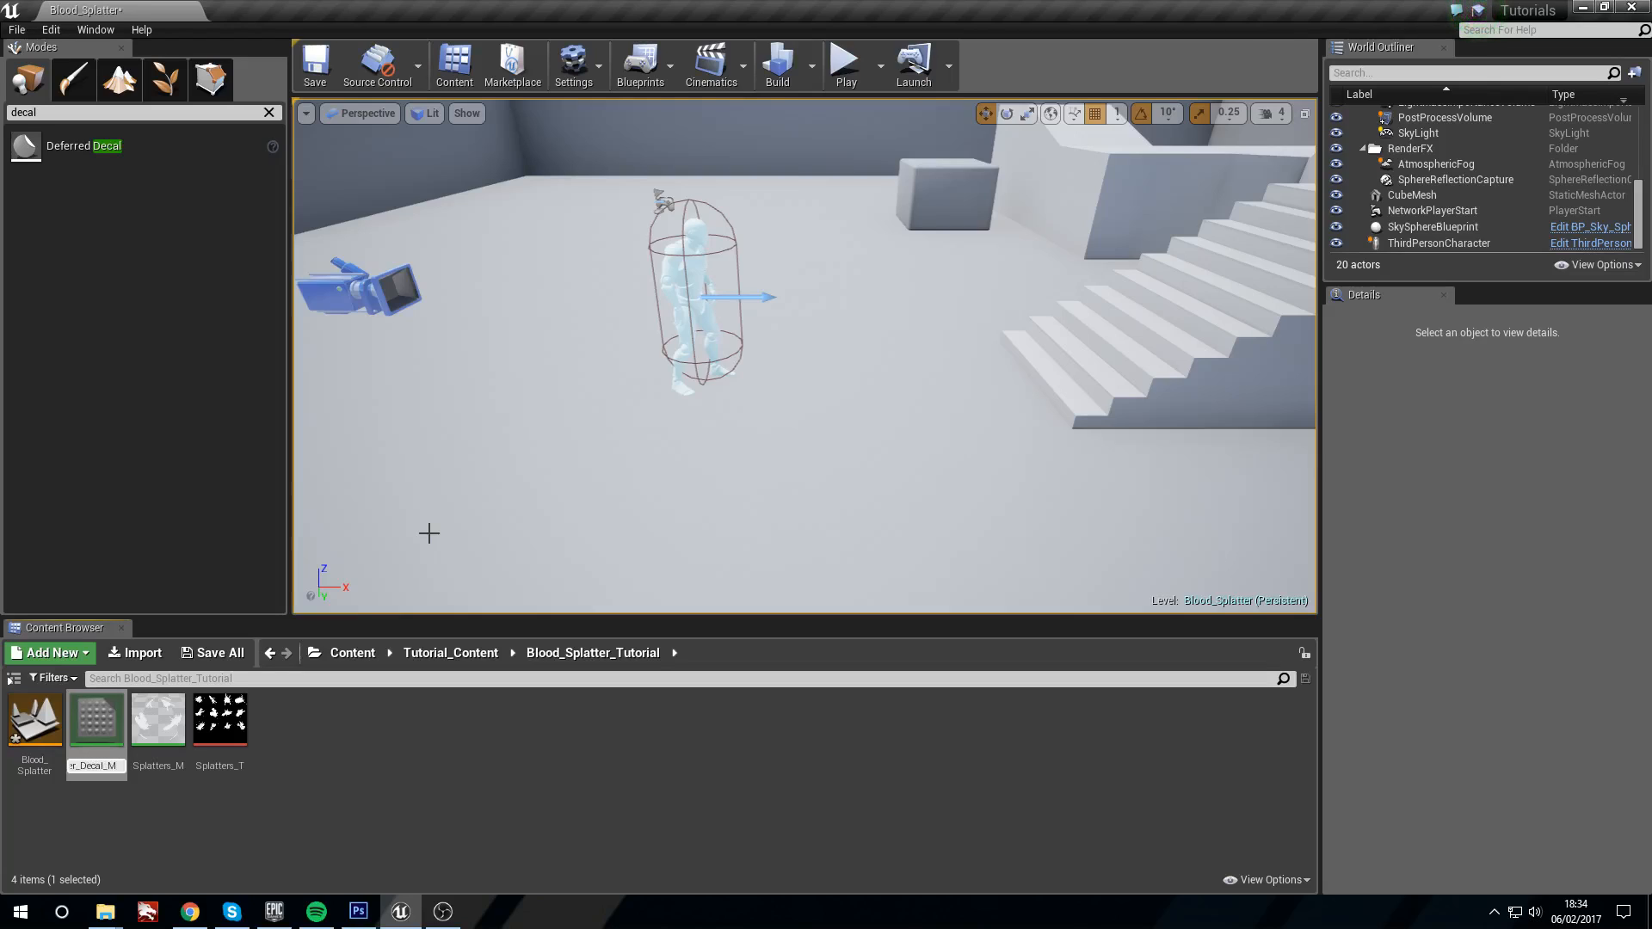
pyautogui.press('Return')
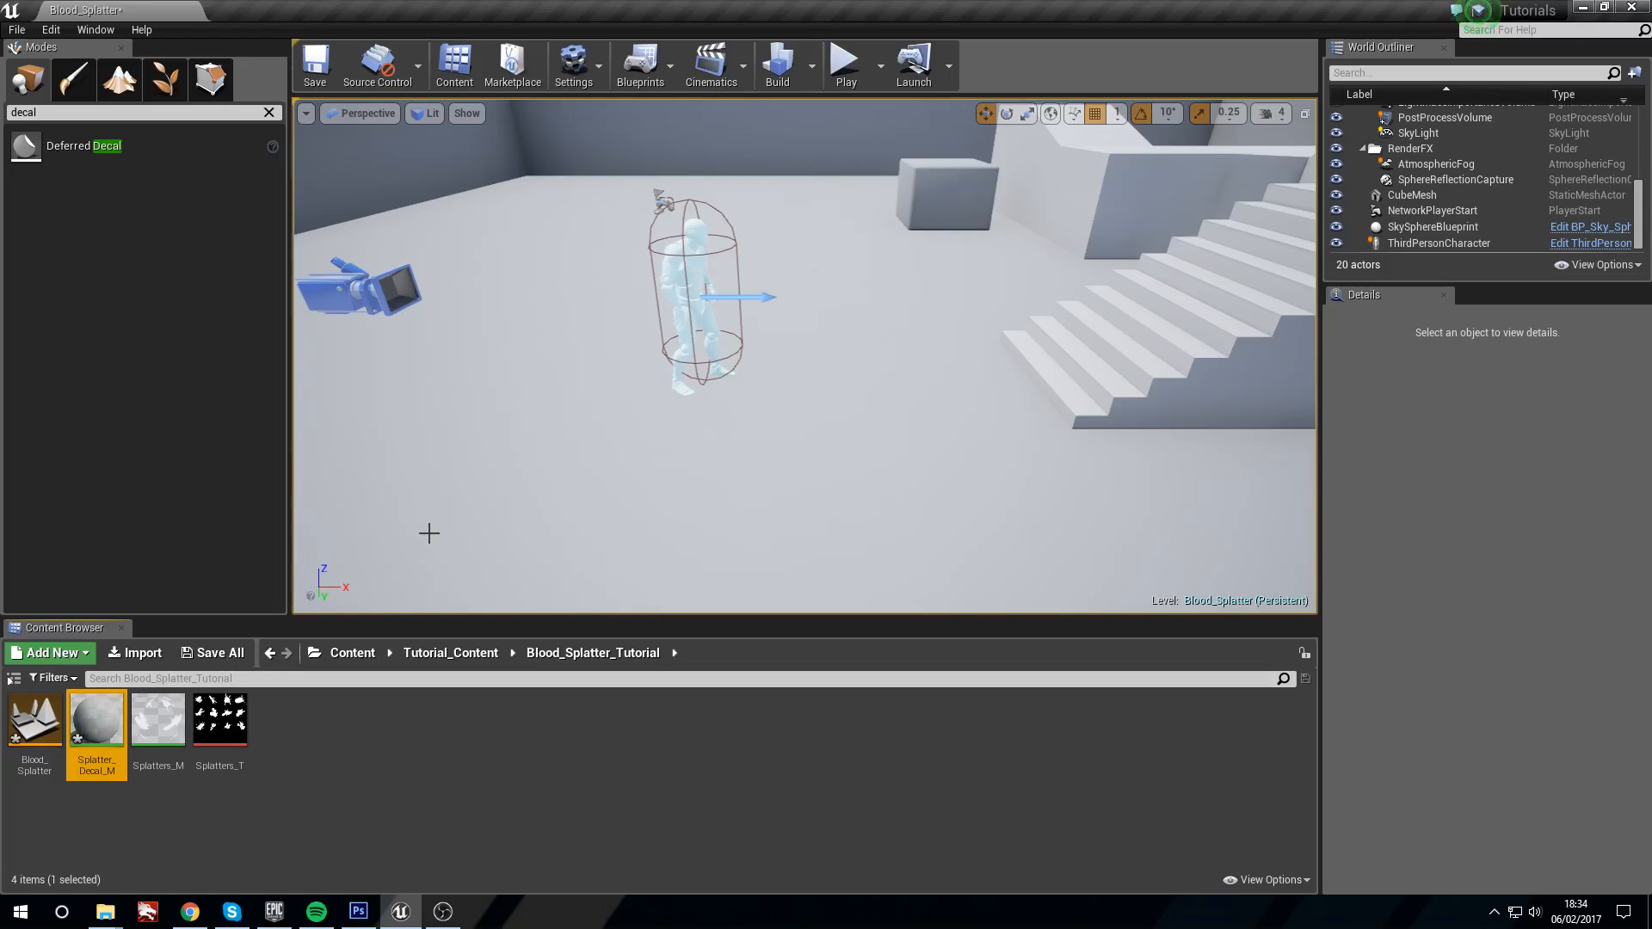
# Step: Open Splatter_Decal_M and set its material domain to Deferred Decal and its blend mode to Translucent
pyautogui.doubleClick(97, 722)
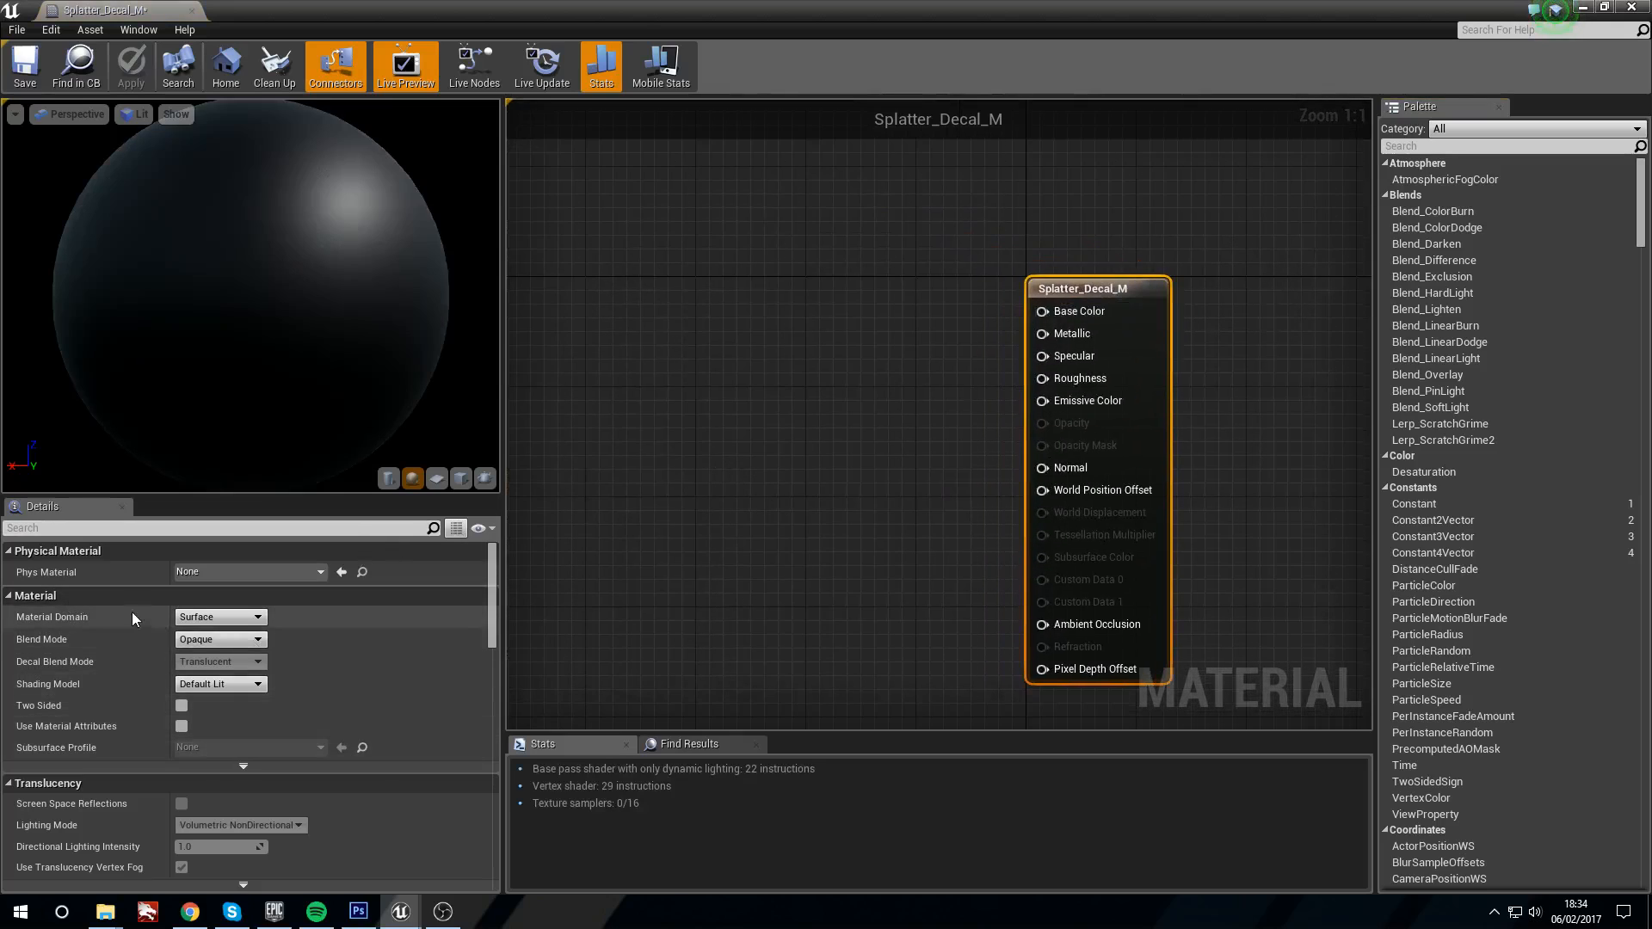
pyautogui.click(250, 617)
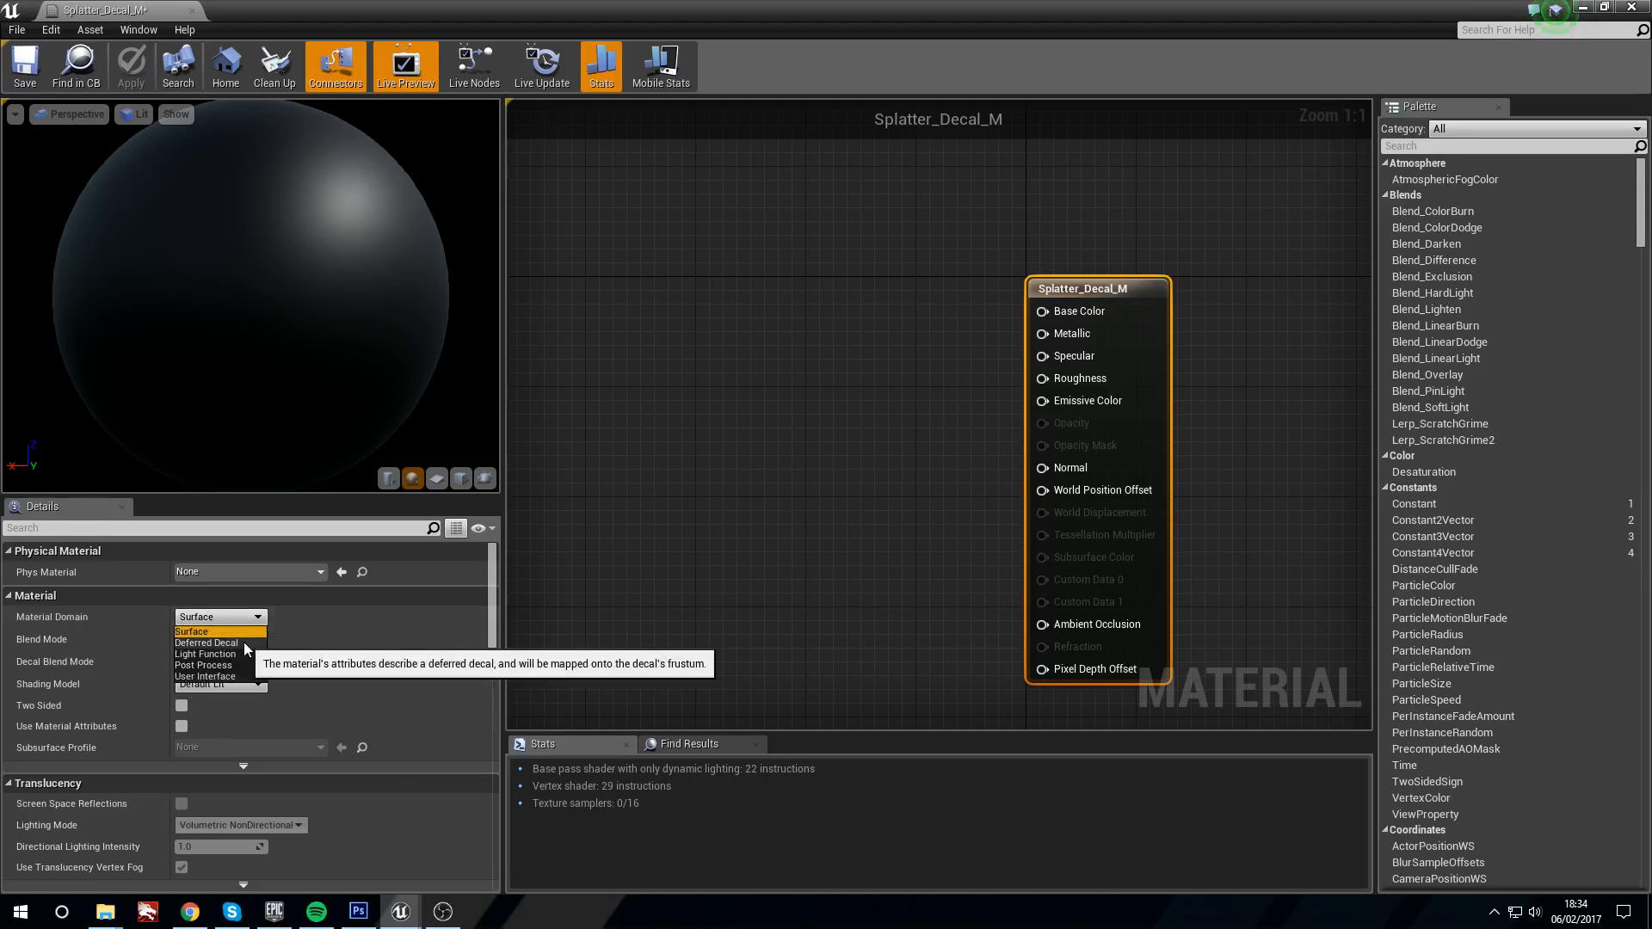
pyautogui.click(244, 642)
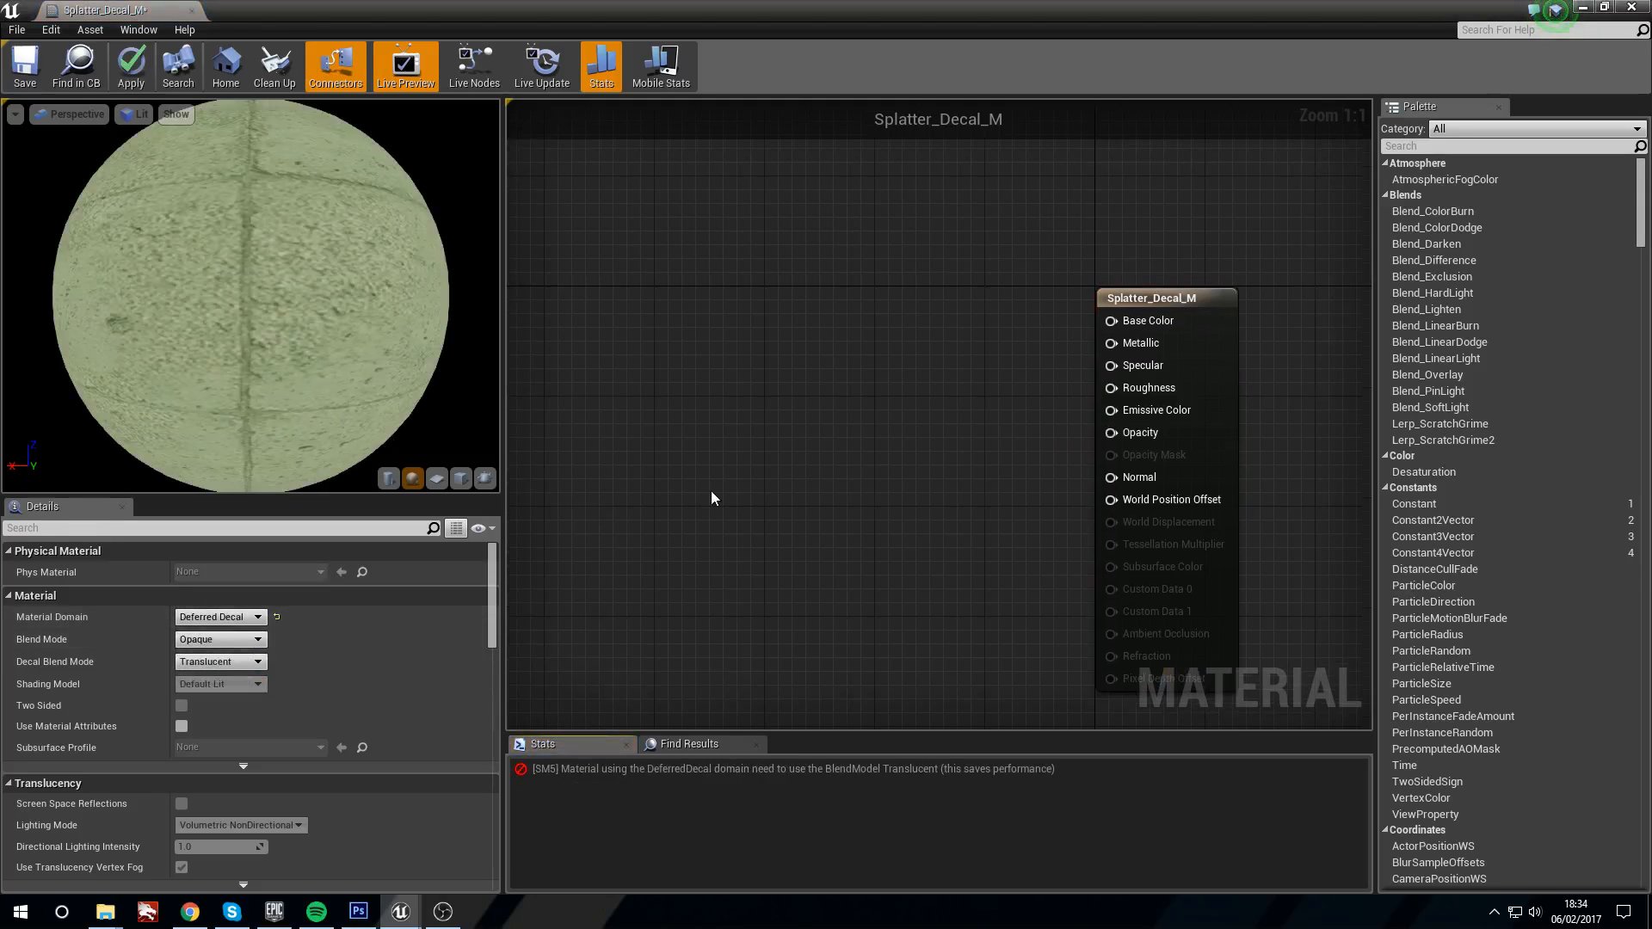
pyautogui.click(244, 643)
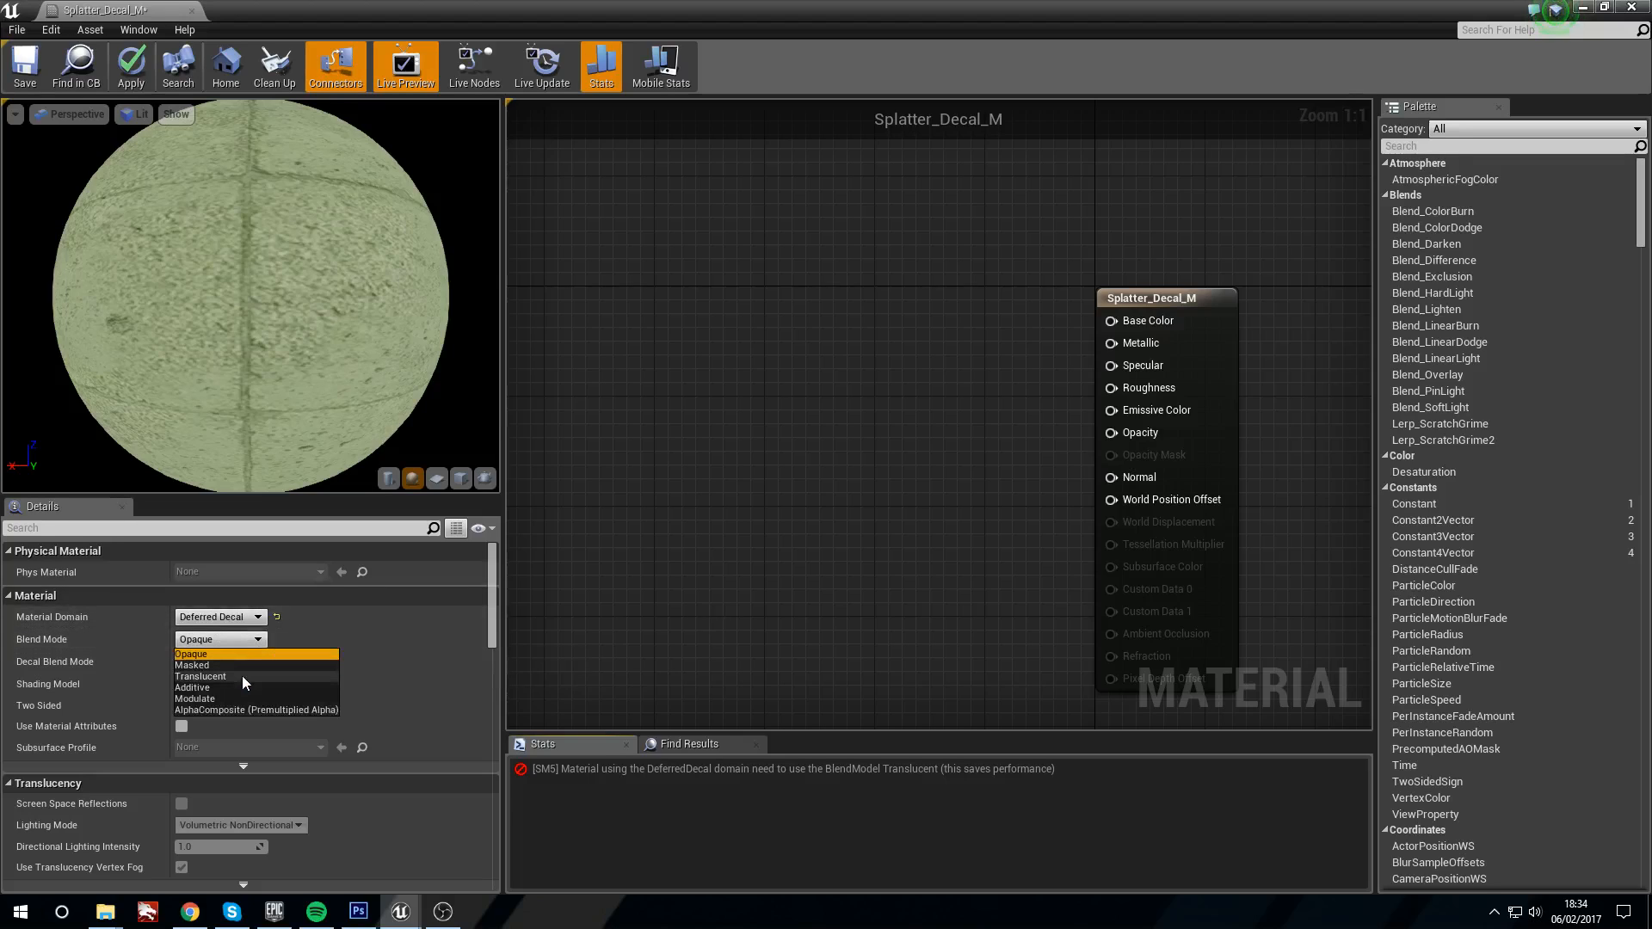
pyautogui.click(243, 678)
pyautogui.moveTo(1130, 303); pyautogui.dragTo(1036, 284, button='right')
pyautogui.moveTo(1036, 284); pyautogui.dragTo(1065, 285)
pyautogui.click(801, 396)
pyautogui.moveTo(800, 396); pyautogui.dragTo(830, 393, button='right')
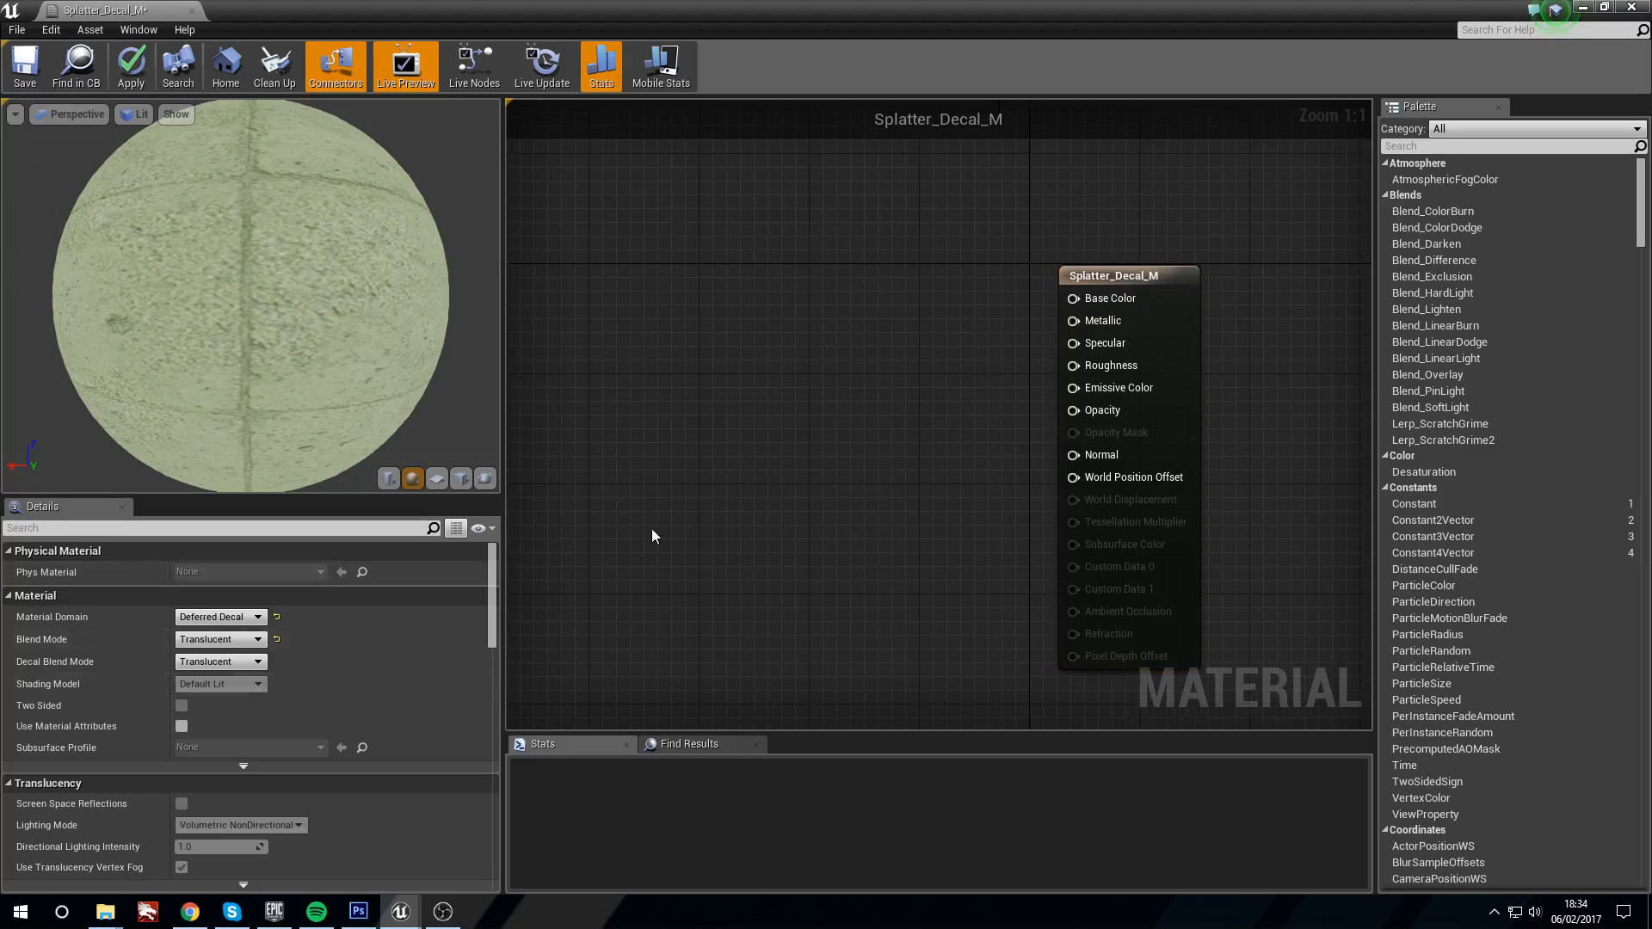
pyautogui.moveTo(716, 443); pyautogui.dragTo(740, 453, button='right')
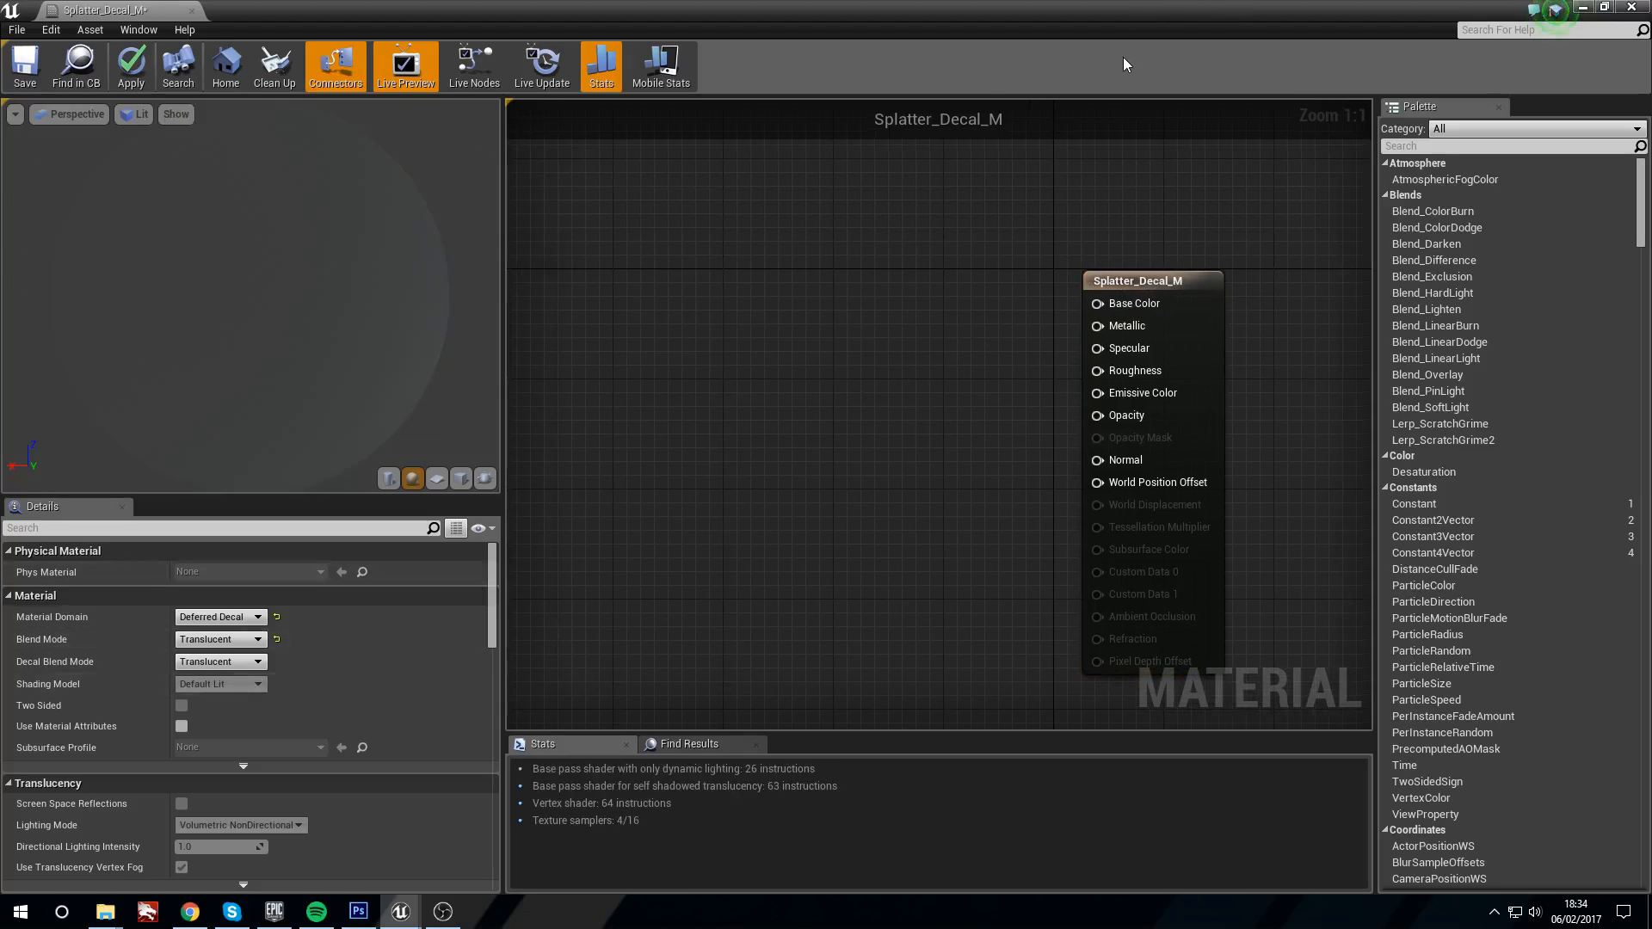
pyautogui.moveTo(921, 270); pyautogui.dragTo(931, 271, button='right')
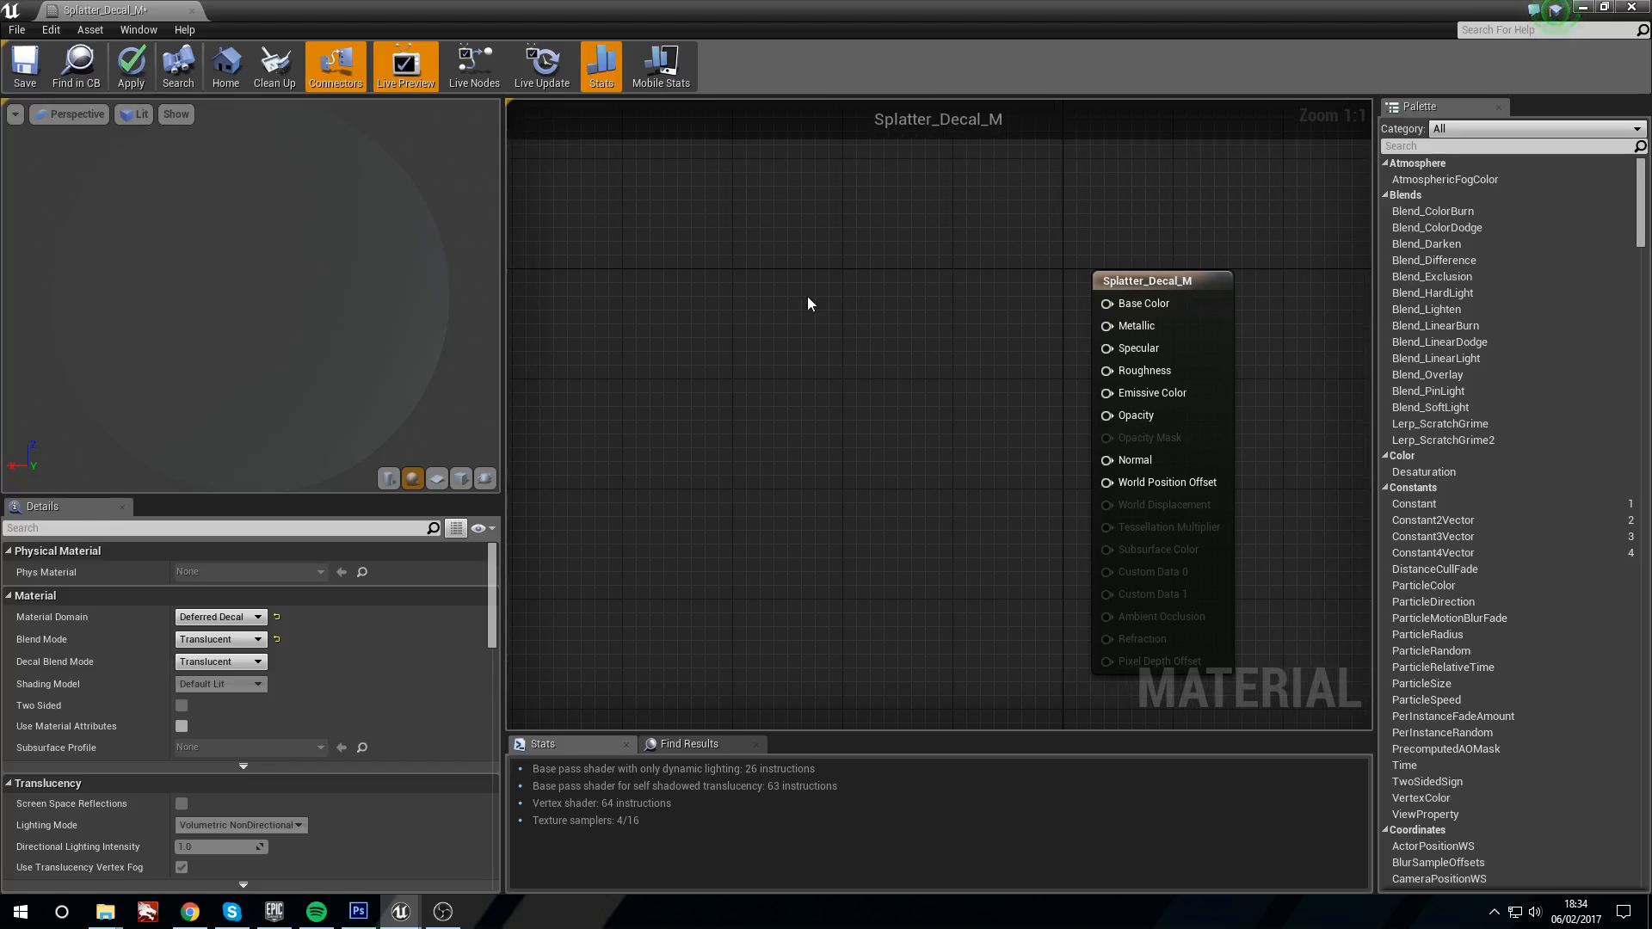
# Step: Add a Constant3Vector node and connect its output to Base Color and Opacity of Splatter_Decal_M
pyautogui.rightClick(807, 297)
pyautogui.click(762, 276)
pyautogui.click(762, 276)
pyautogui.moveTo(854, 334); pyautogui.dragTo(1129, 303)
pyautogui.moveTo(870, 281); pyautogui.dragTo(1139, 416)
pyautogui.moveTo(815, 351); pyautogui.dragTo(834, 373, button='right')
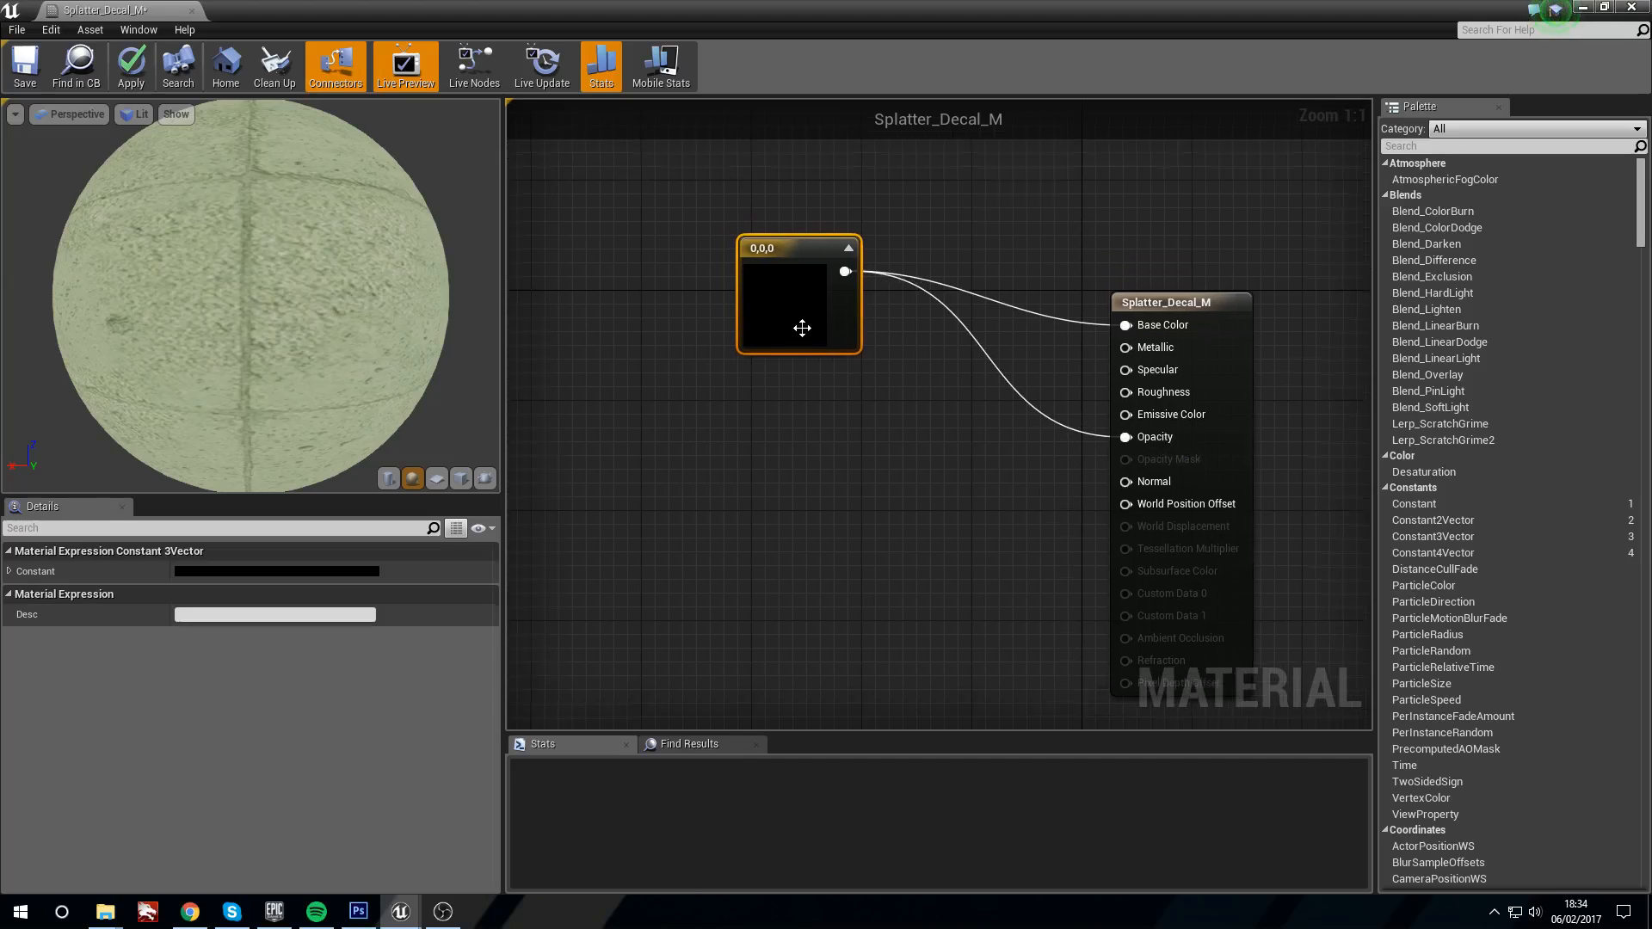
# Step: Break the link into Opacity and connect the Constant3Vector to Emissive Color instead
pyautogui.rightClick(1155, 437)
pyautogui.click(1220, 456)
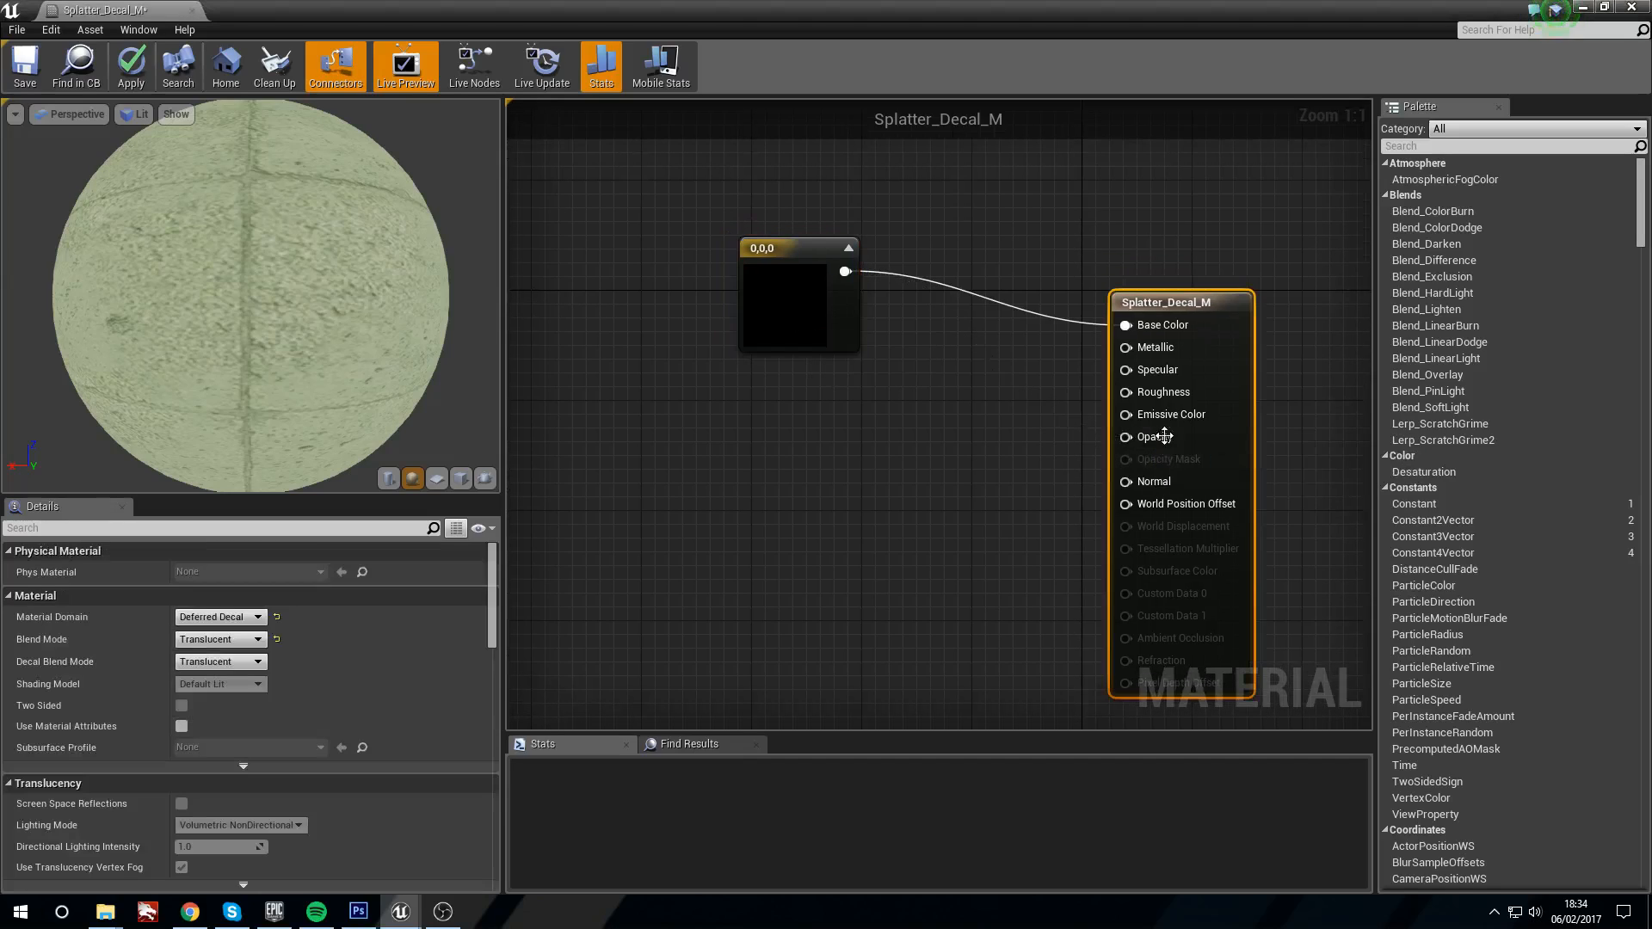
pyautogui.moveTo(839, 273); pyautogui.dragTo(1124, 415)
pyautogui.moveTo(875, 435); pyautogui.dragTo(895, 444, button='right')
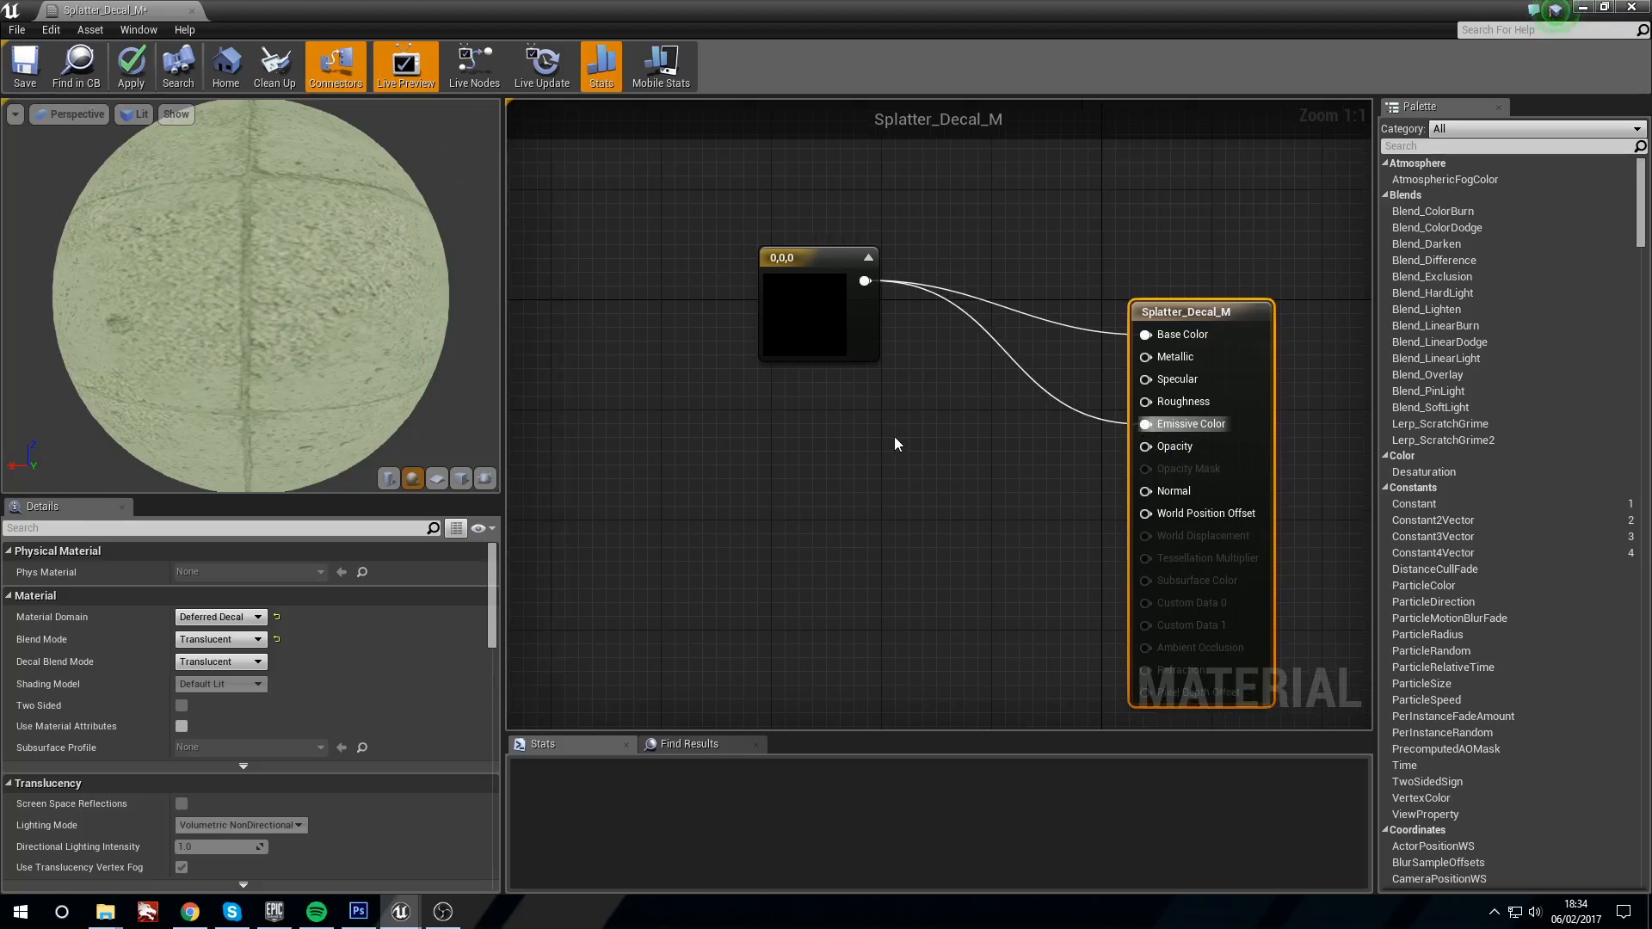
# Step: Set the Constant3Vector to the saved dark red (R 0.205, G 0, B 0) and preview the decal material on a plane
pyautogui.doubleClick(805, 314)
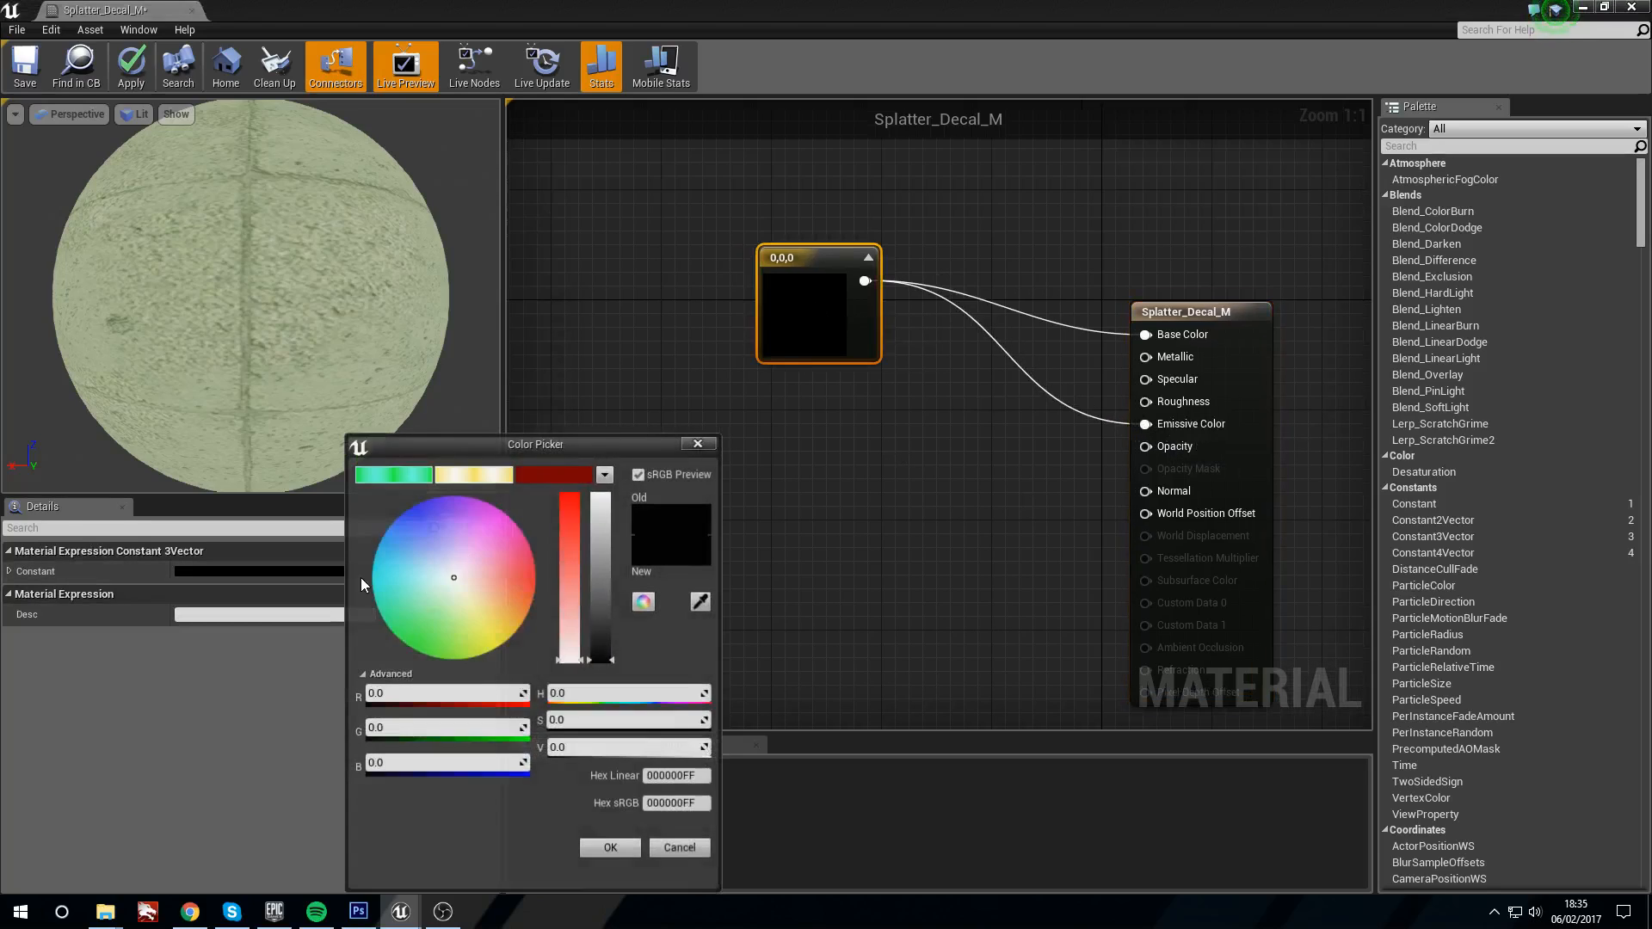
pyautogui.click(554, 475)
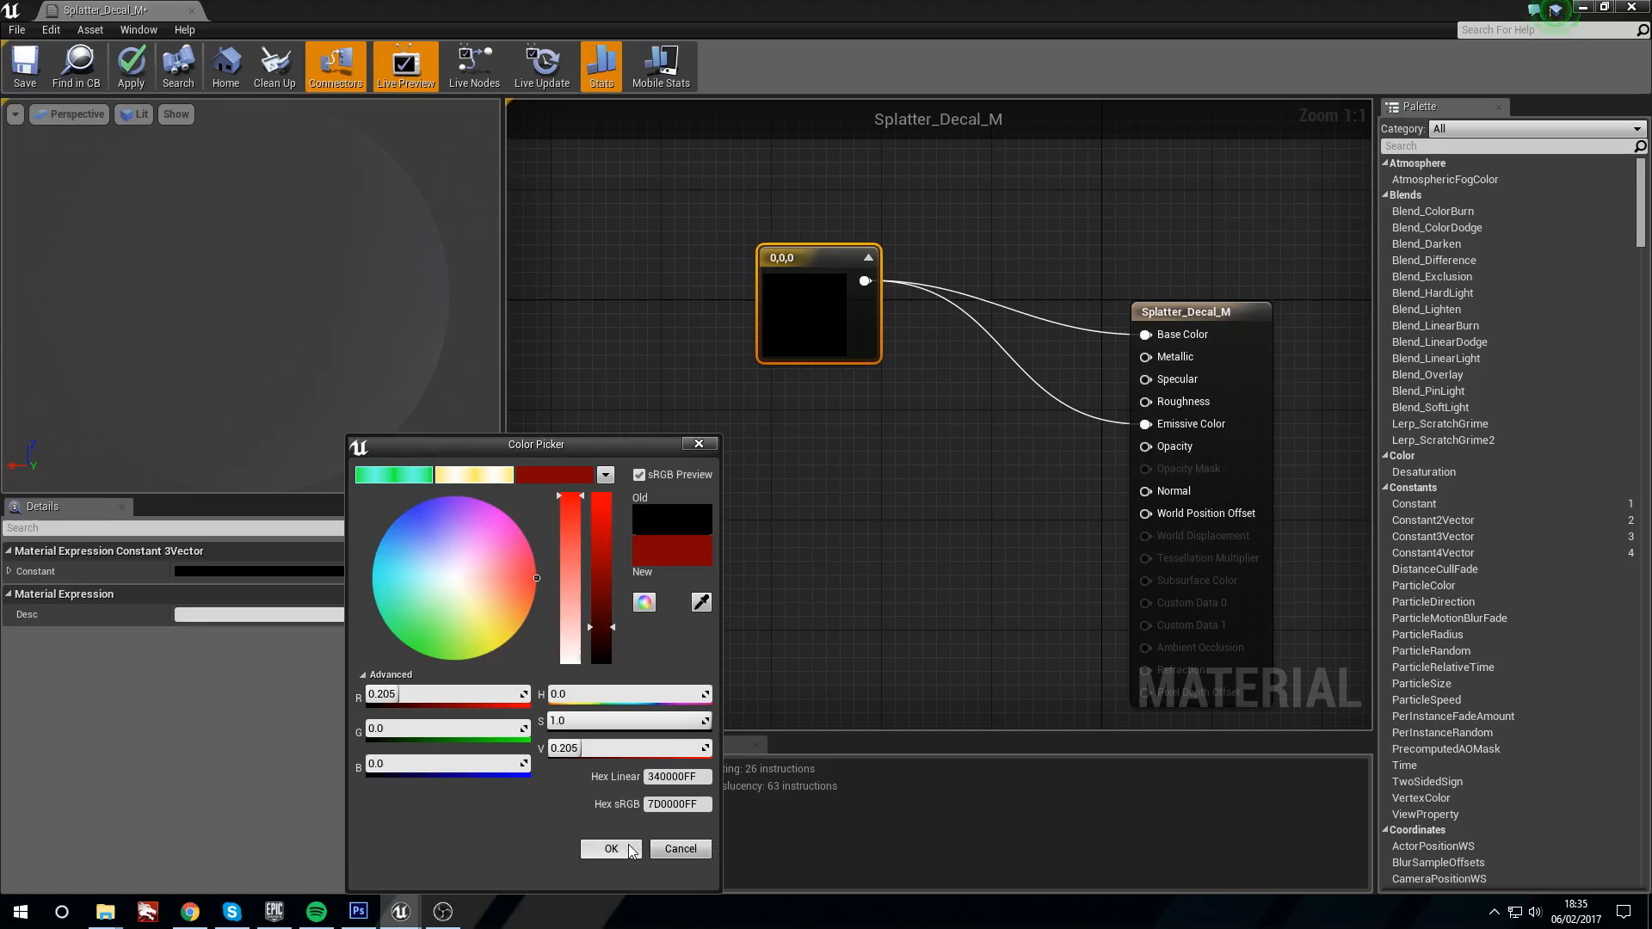
pyautogui.click(611, 849)
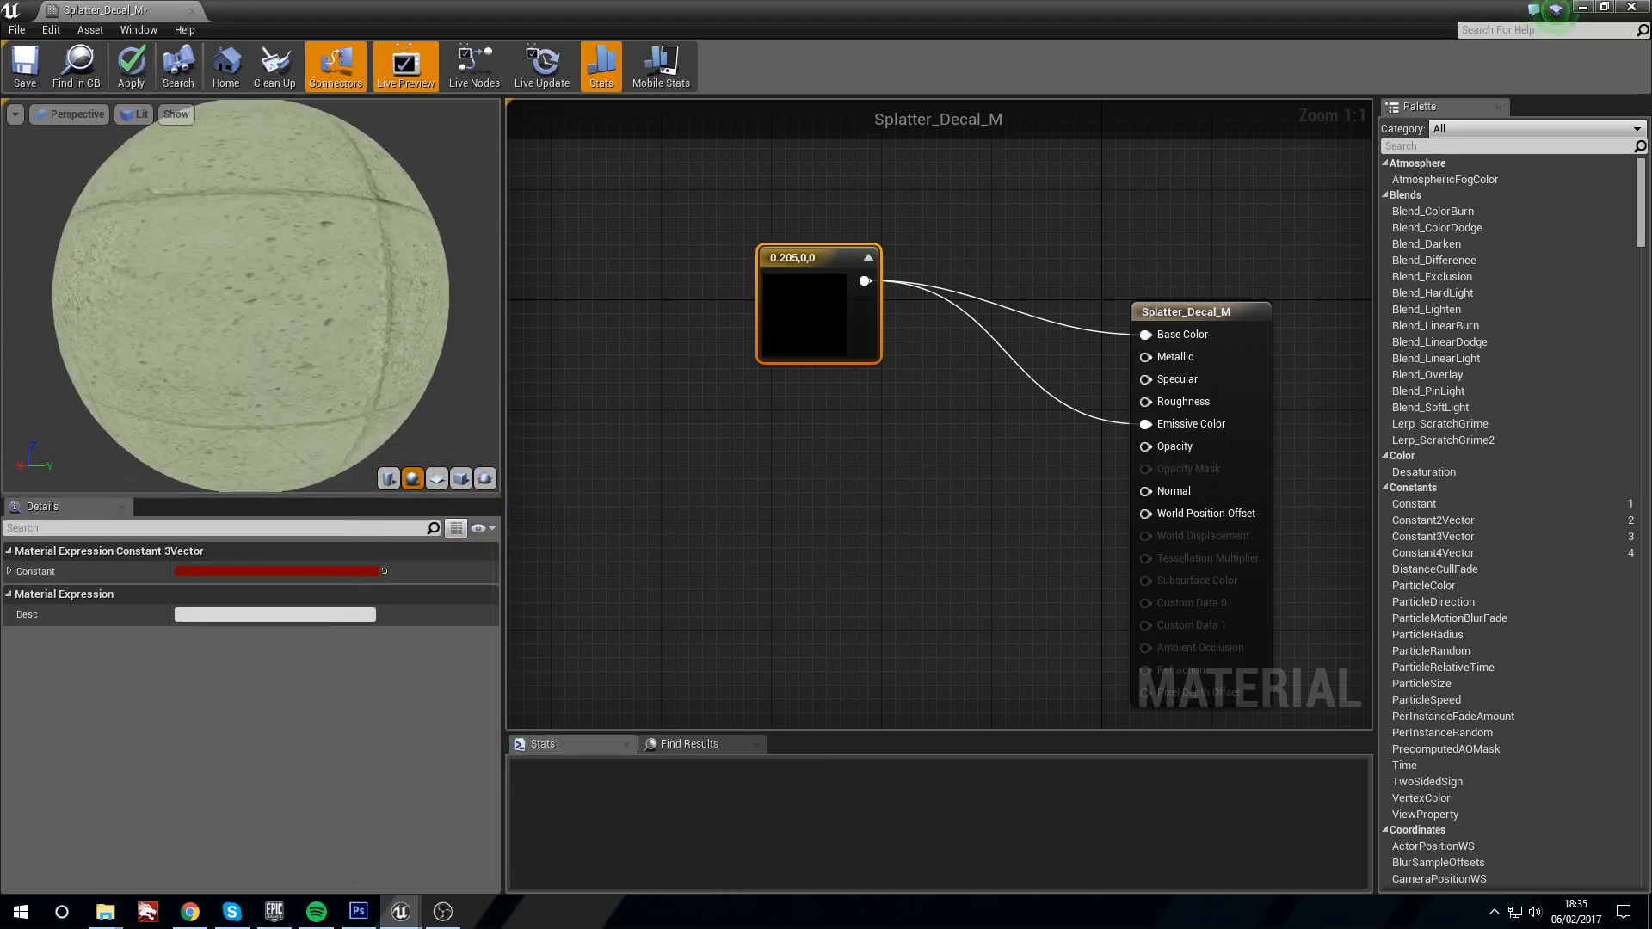
pyautogui.click(436, 478)
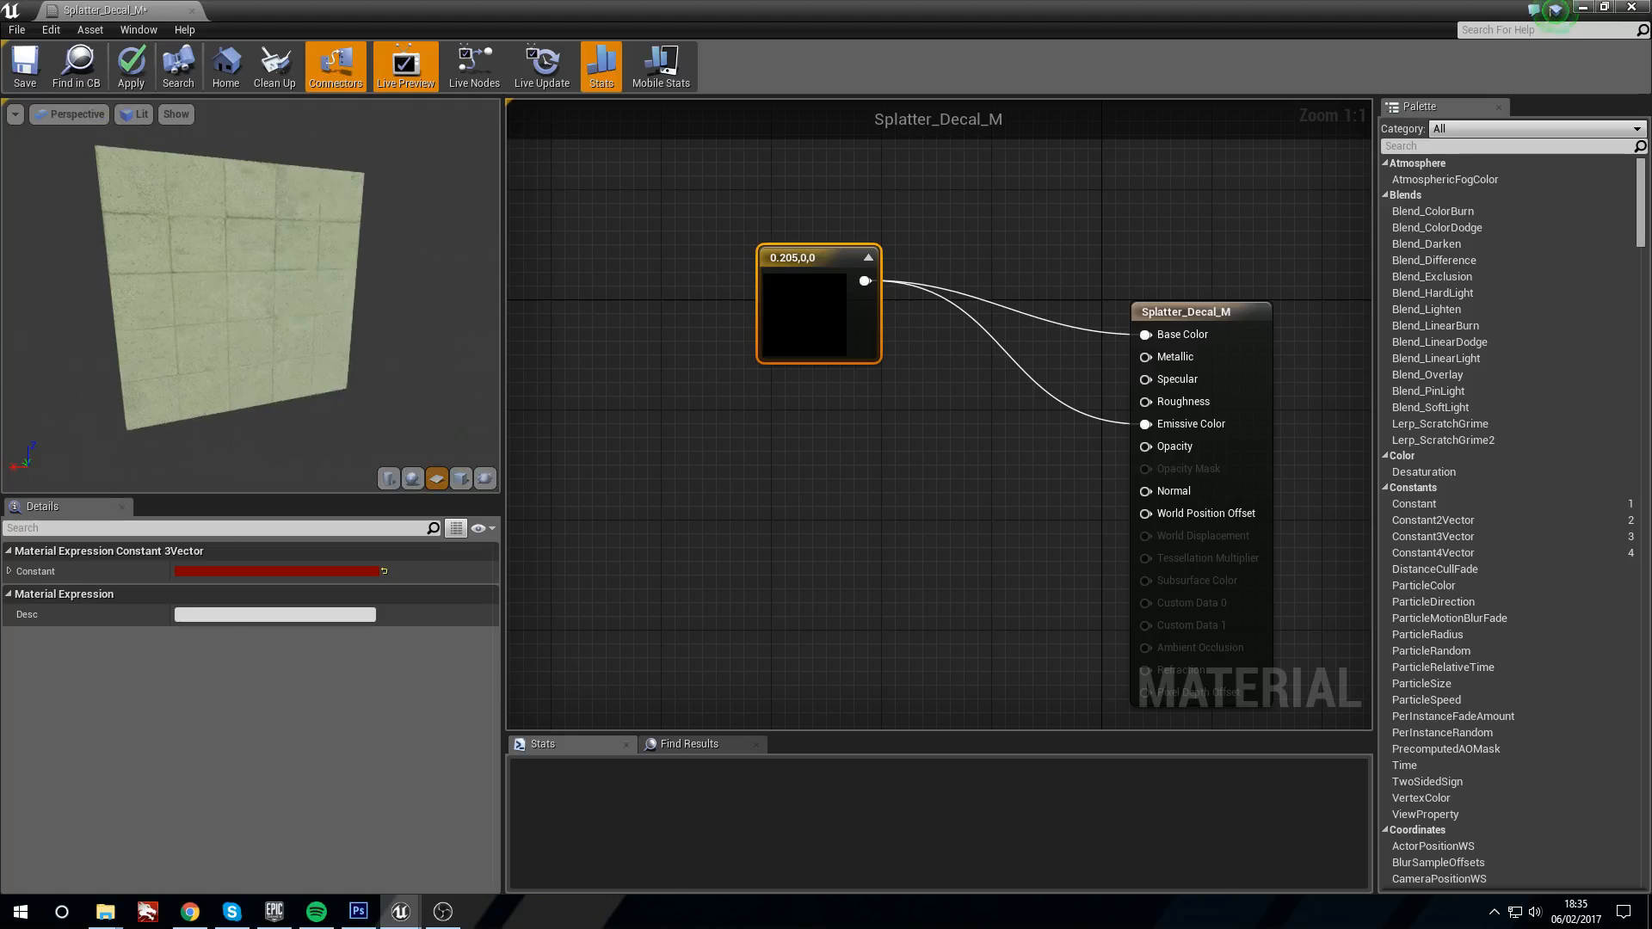
# Step: Add a Texture Object node below the Constant3Vector in the Splatter_Decal_M graph
pyautogui.moveTo(812, 474)
pyautogui.mouseDown(button='right')
pyautogui.moveTo(797, 417)
pyautogui.moveTo(802, 461)
pyautogui.mouseUp(button='right')
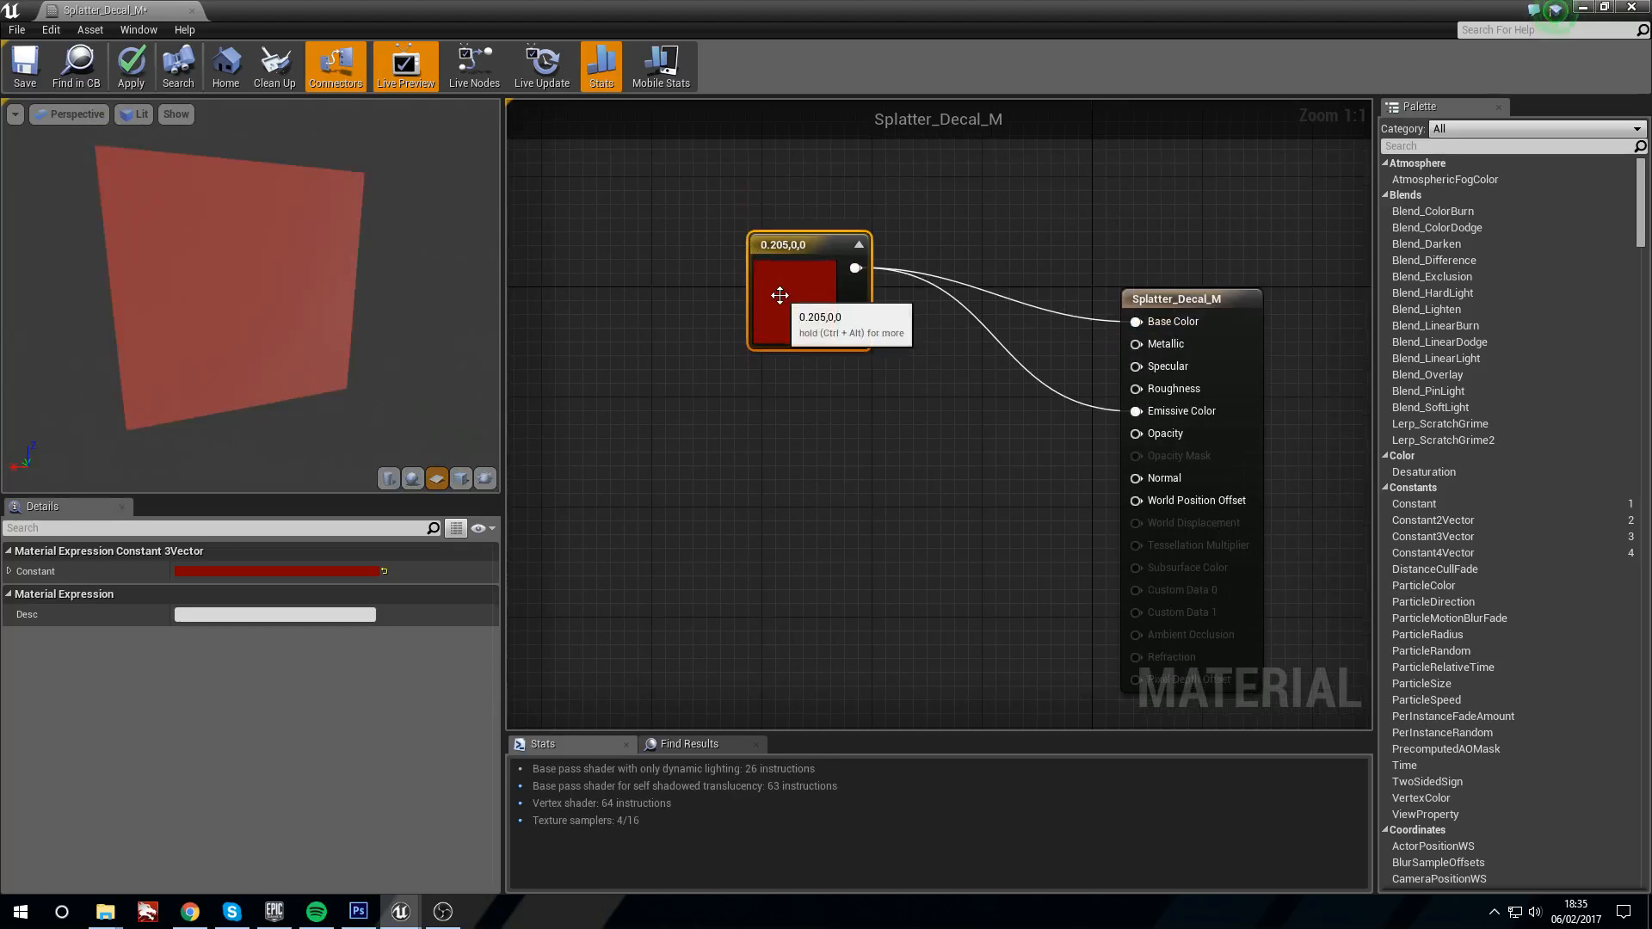
pyautogui.moveTo(778, 295); pyautogui.dragTo(778, 281)
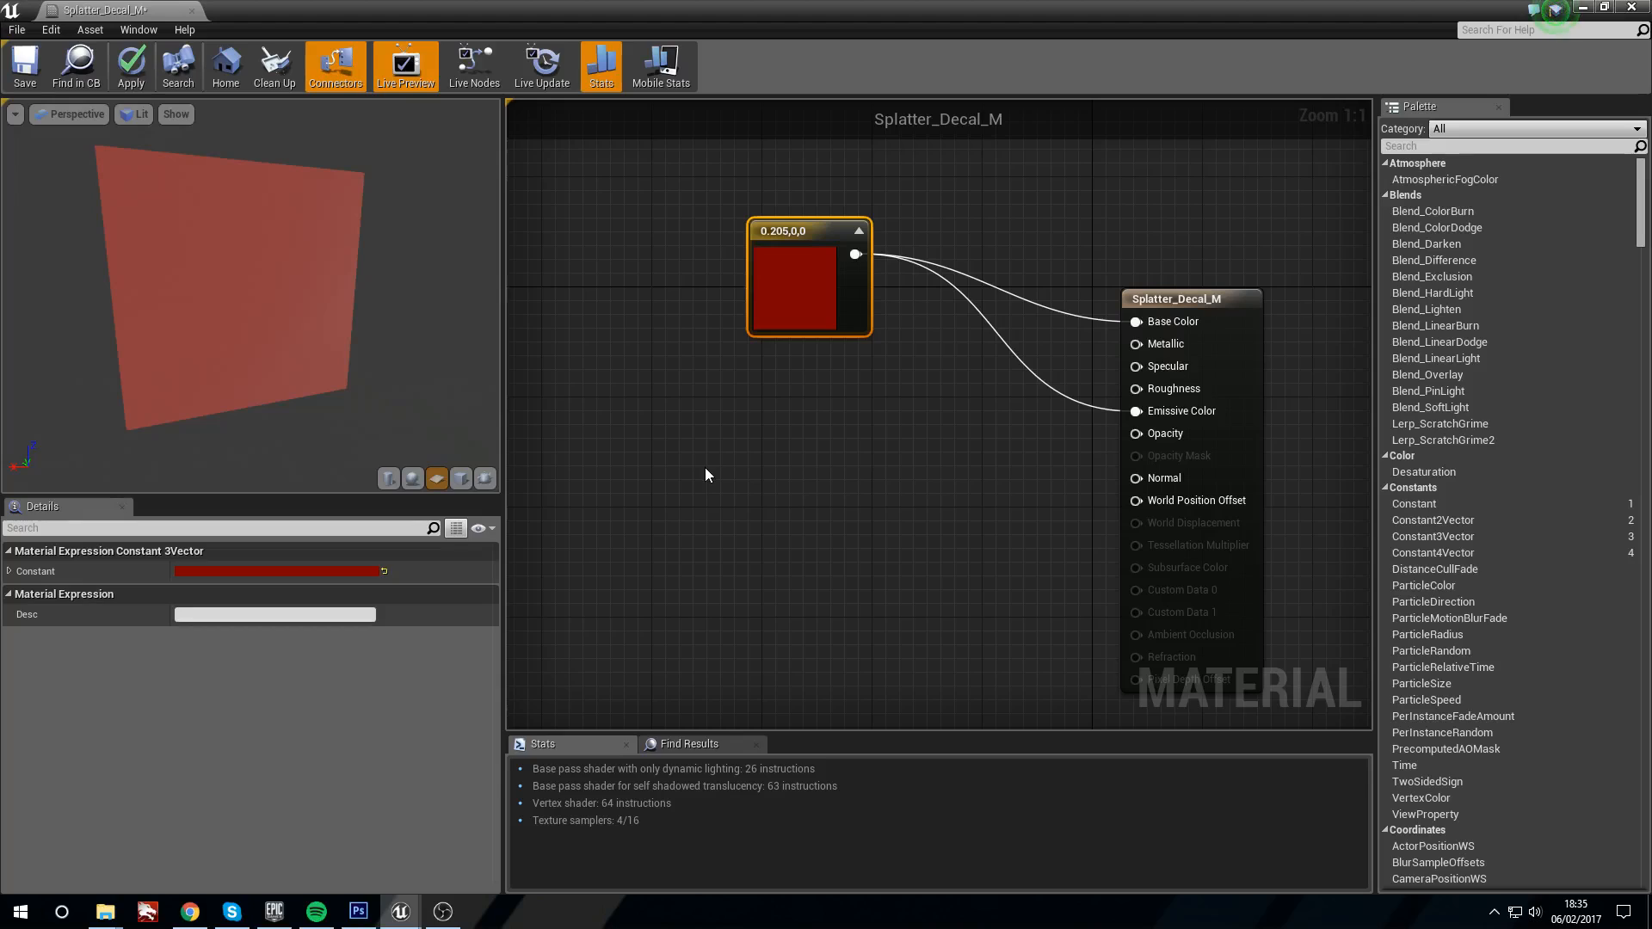
pyautogui.moveTo(706, 475); pyautogui.dragTo(732, 478, button='right')
pyautogui.rightClick(682, 477)
pyautogui.write('texture')
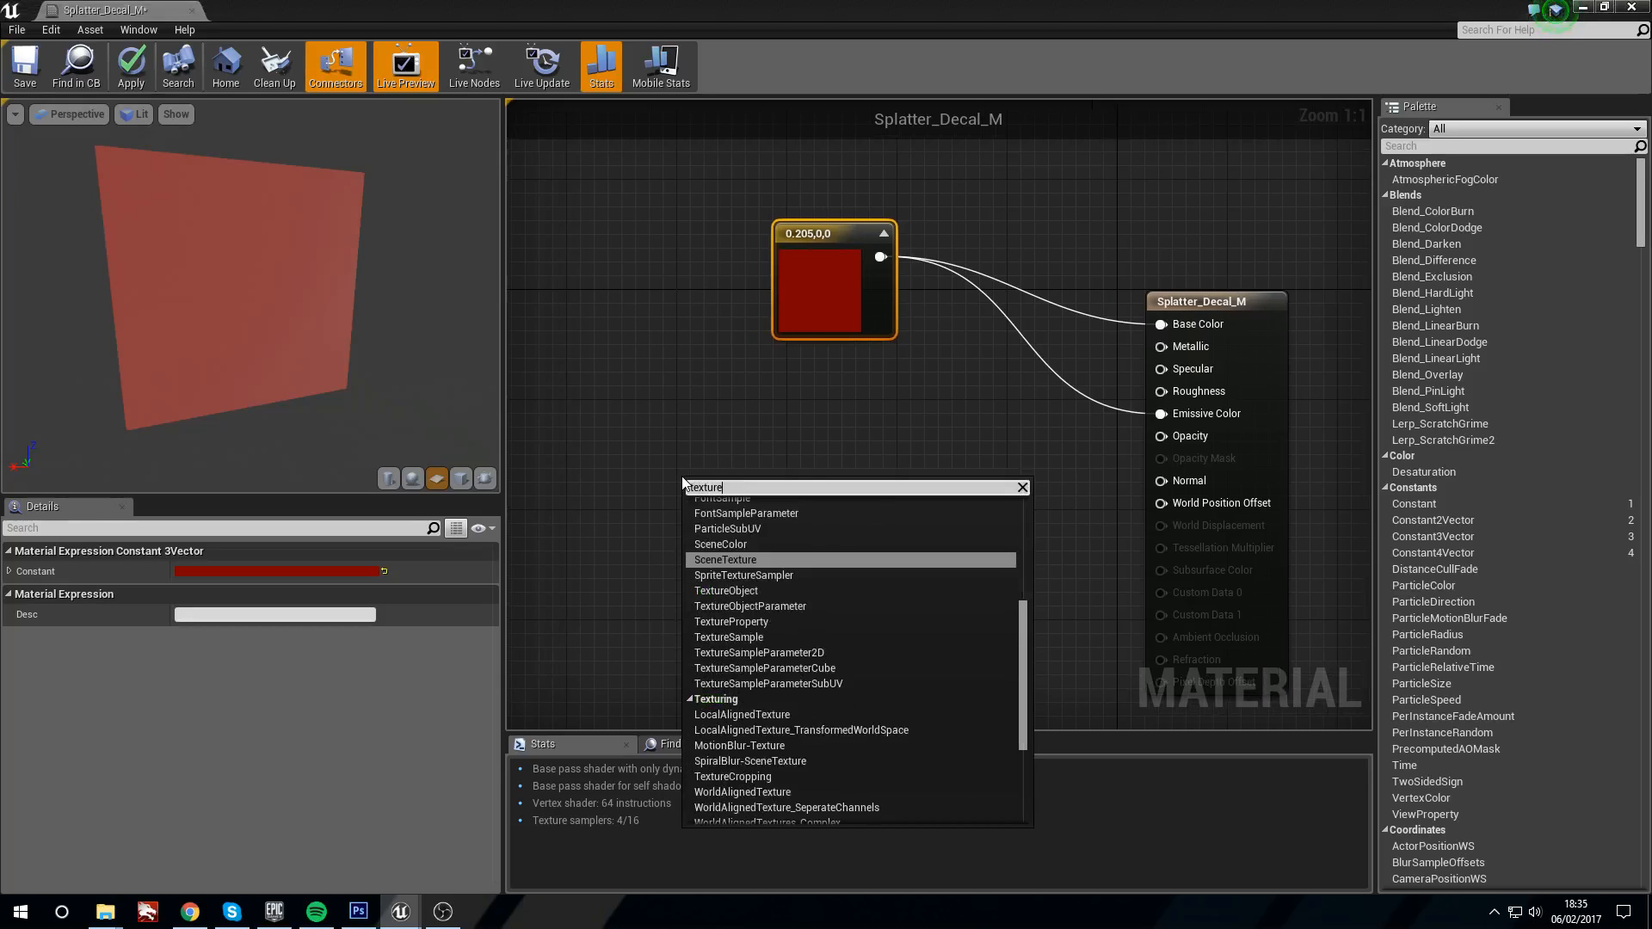
pyautogui.write('object')
pyautogui.press('Return')
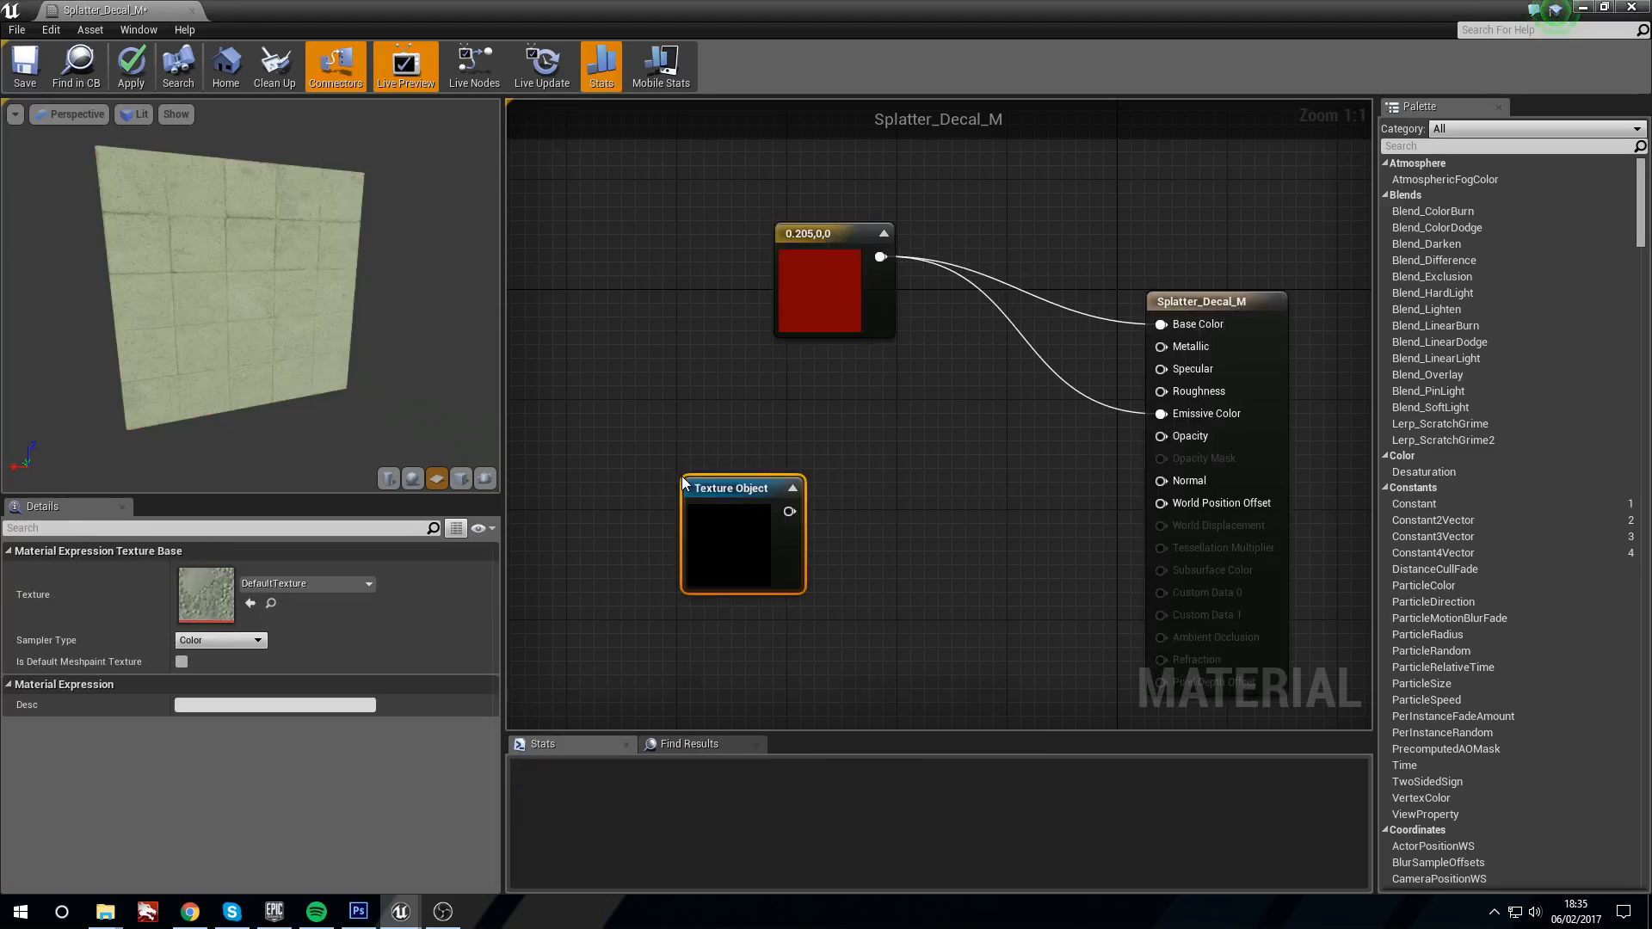
pyautogui.moveTo(702, 561); pyautogui.dragTo(590, 492)
# Step: Assign the Splatters_T texture from the project content to the Texture Object node
pyautogui.moveTo(1033, 10); pyautogui.dragTo(1189, 106)
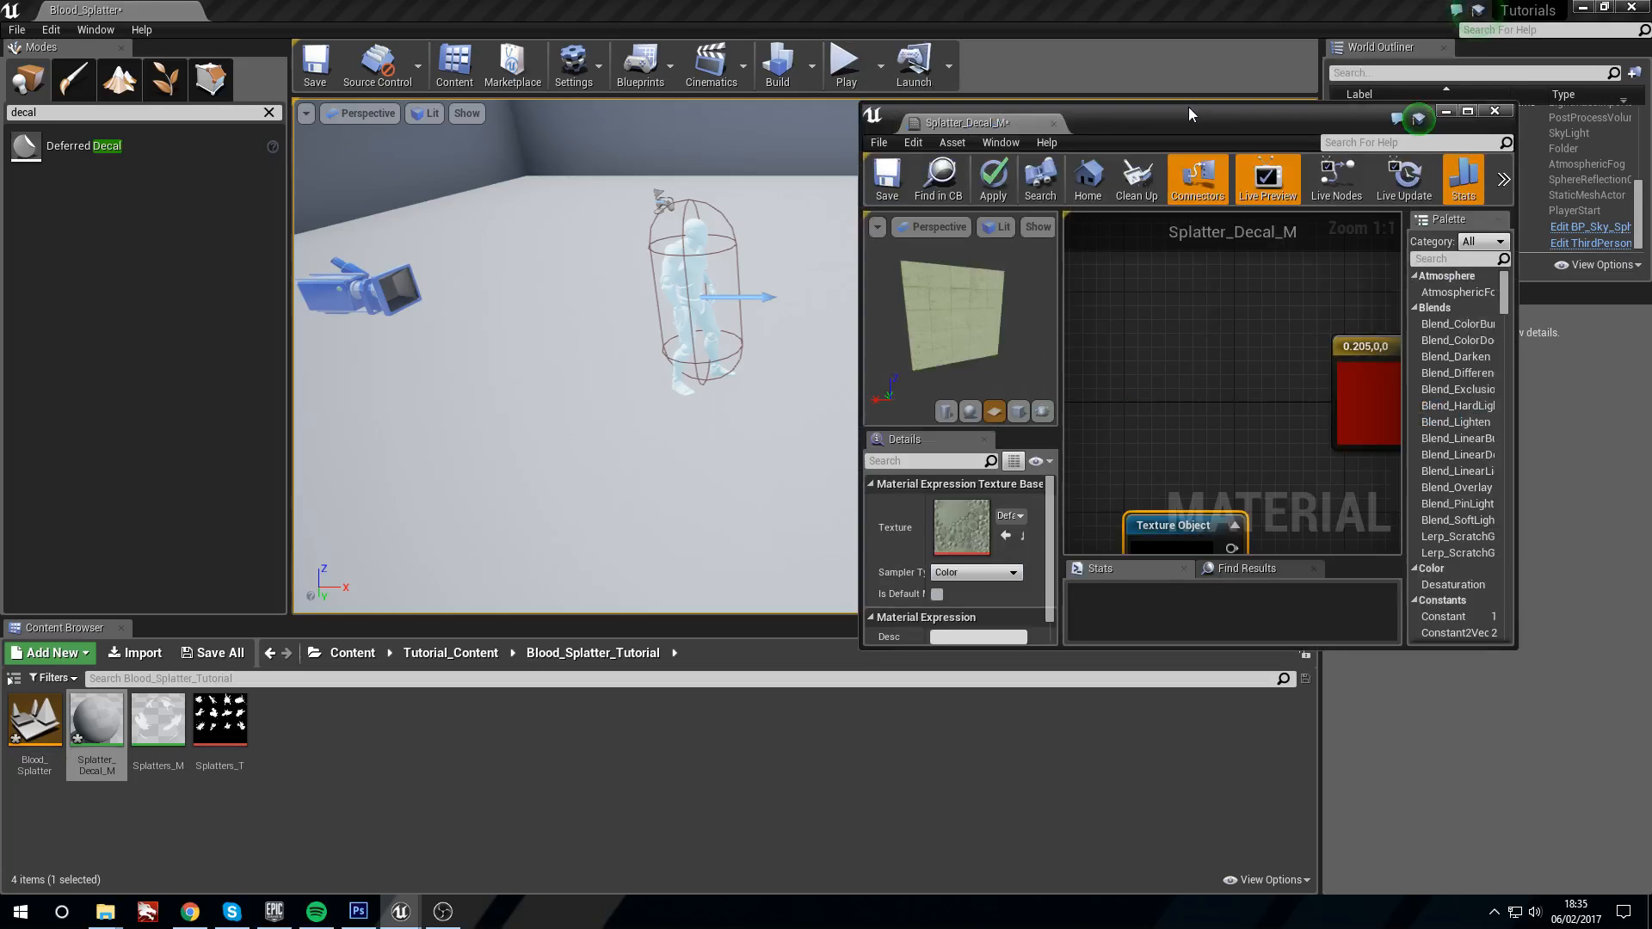
pyautogui.click(213, 721)
pyautogui.click(1005, 533)
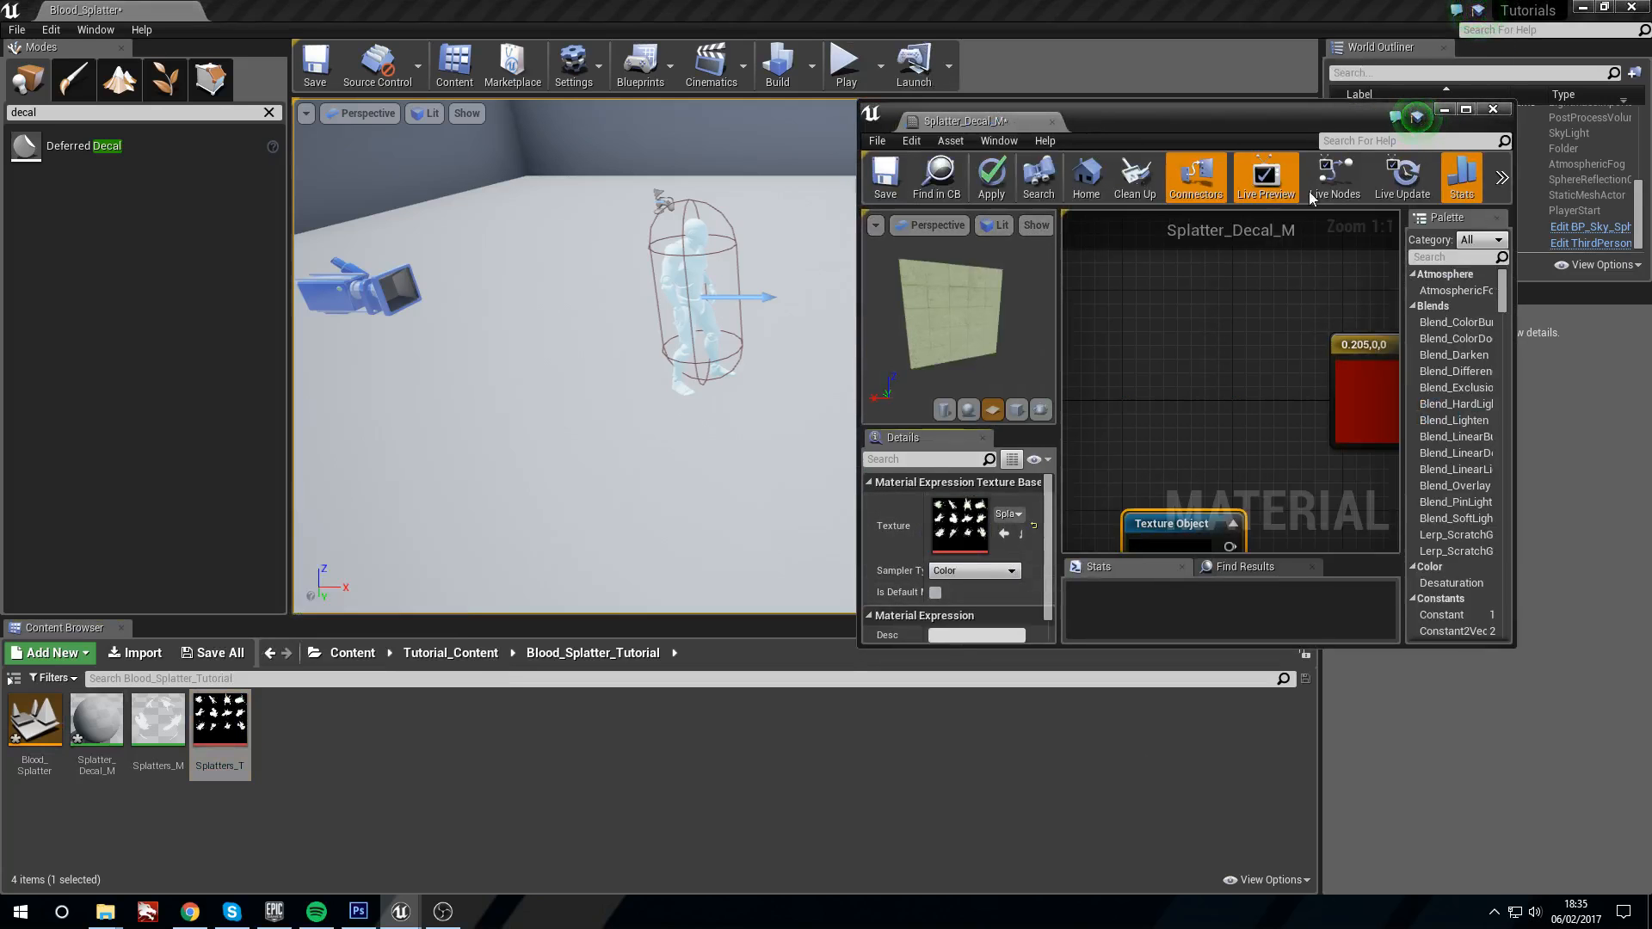
pyautogui.click(1466, 110)
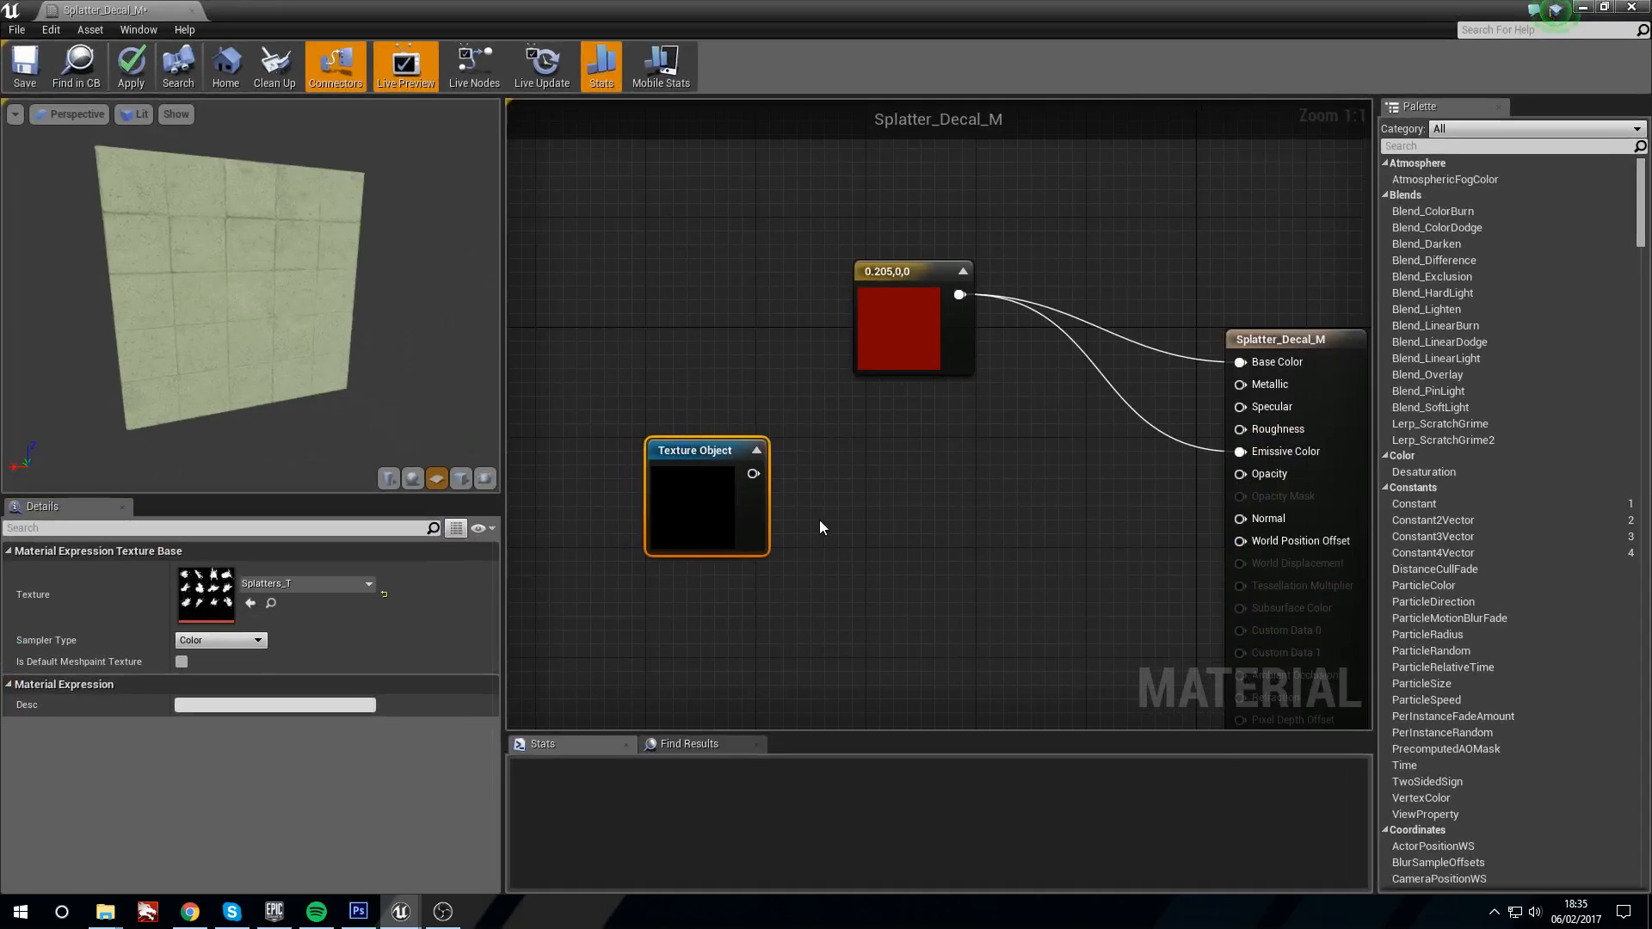
# Step: Add a SubUV_Function node and connect the Texture Object's output to its Texture (T2d) input
pyautogui.rightClick(836, 516)
pyautogui.write('sub uv fun')
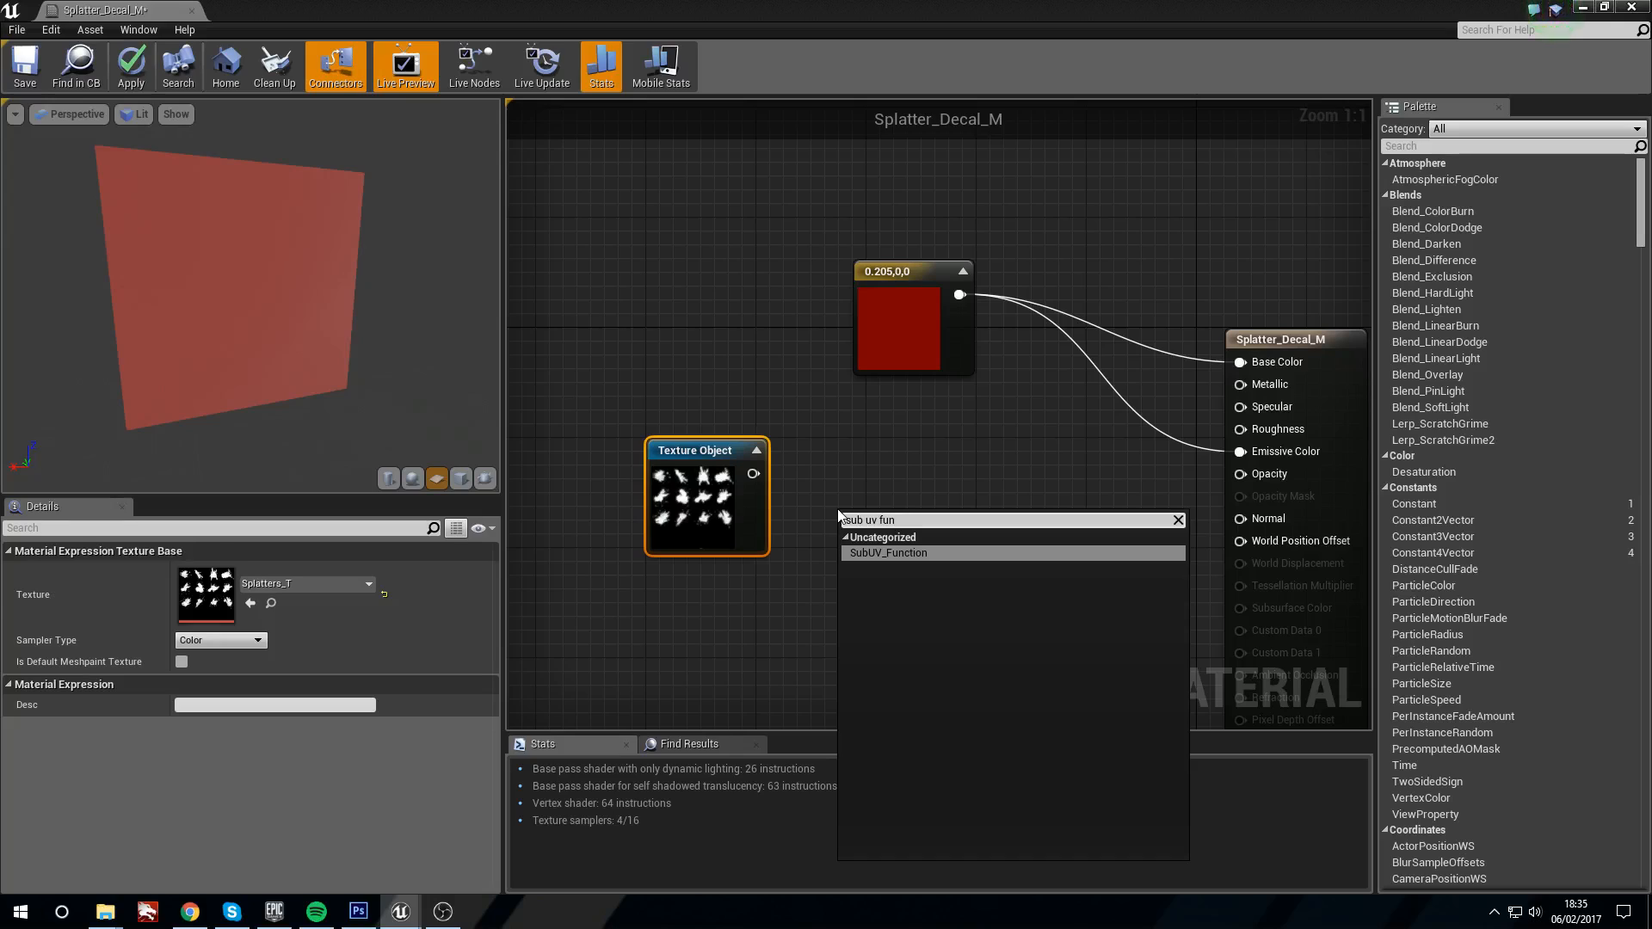
pyautogui.press('Return')
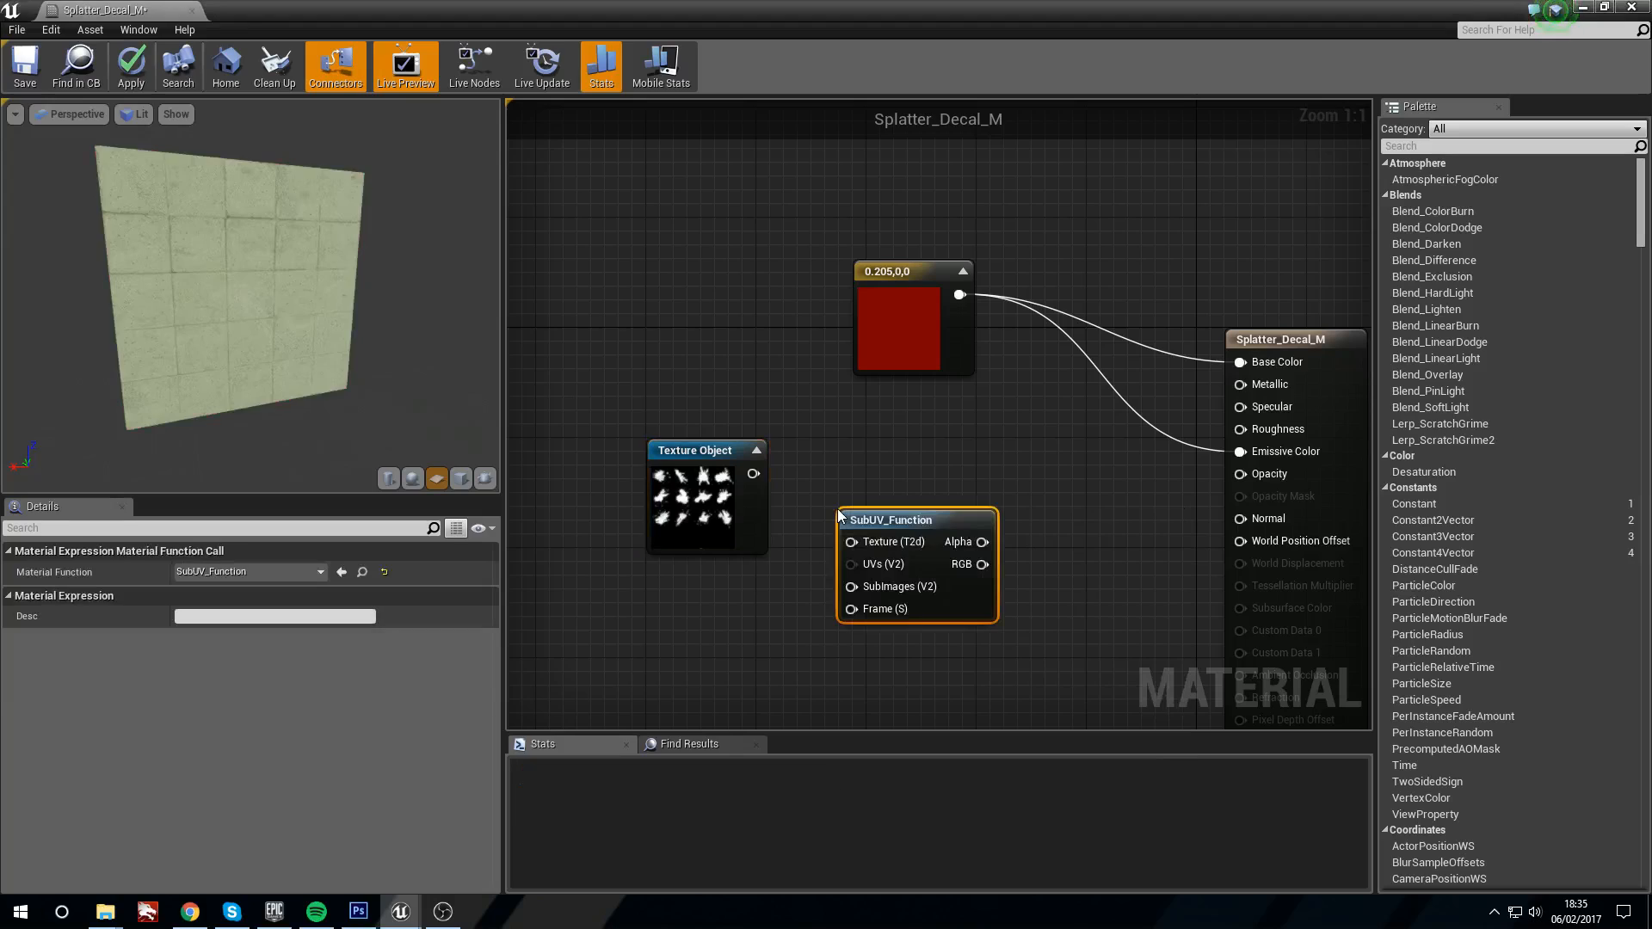
pyautogui.moveTo(754, 473); pyautogui.dragTo(918, 545)
pyautogui.moveTo(693, 519); pyautogui.dragTo(680, 487)
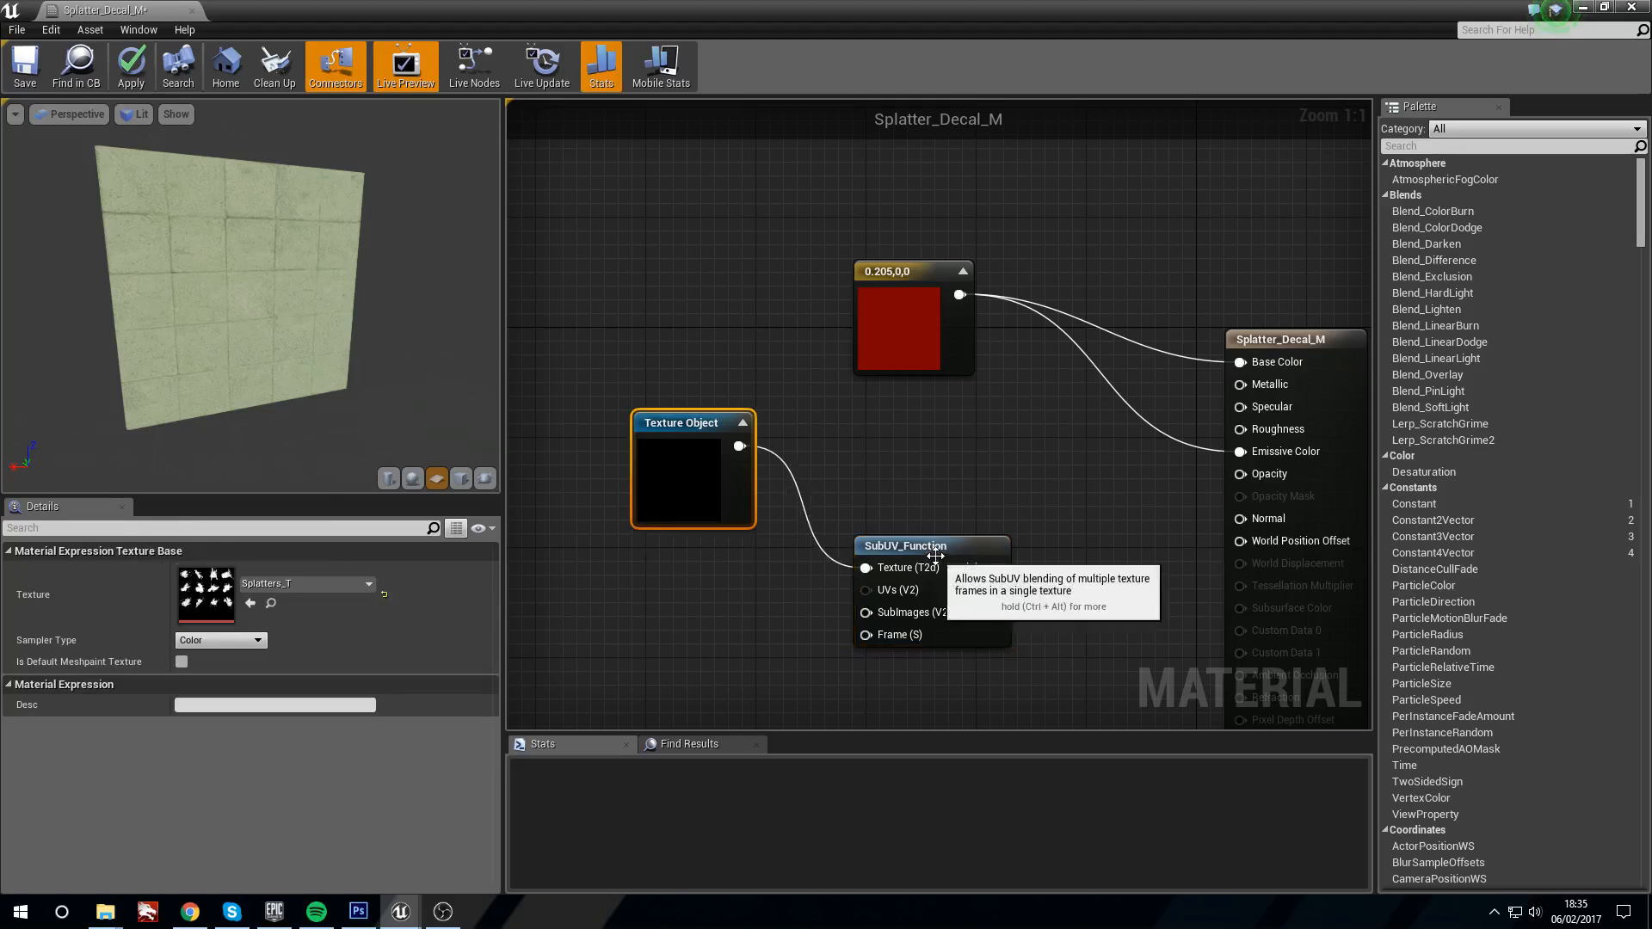
pyautogui.moveTo(933, 555); pyautogui.dragTo(937, 552)
pyautogui.click(672, 427)
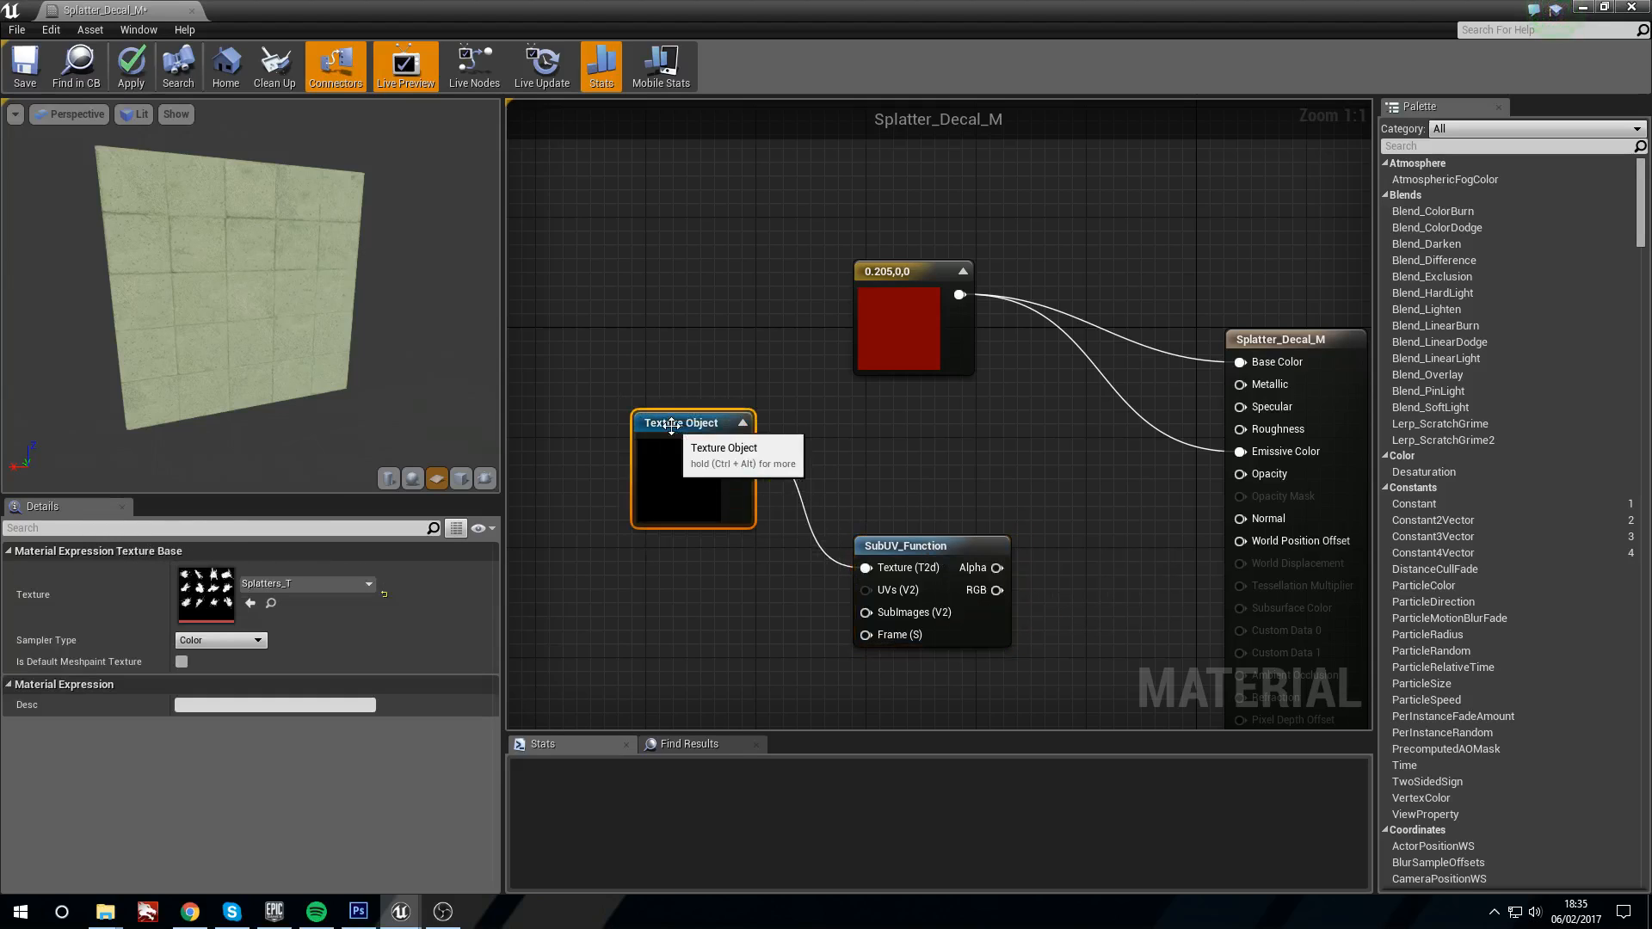
pyautogui.click(678, 332)
pyautogui.moveTo(740, 336); pyautogui.dragTo(841, 439)
pyautogui.click(703, 469)
pyautogui.click(691, 311)
pyautogui.press('Delete')
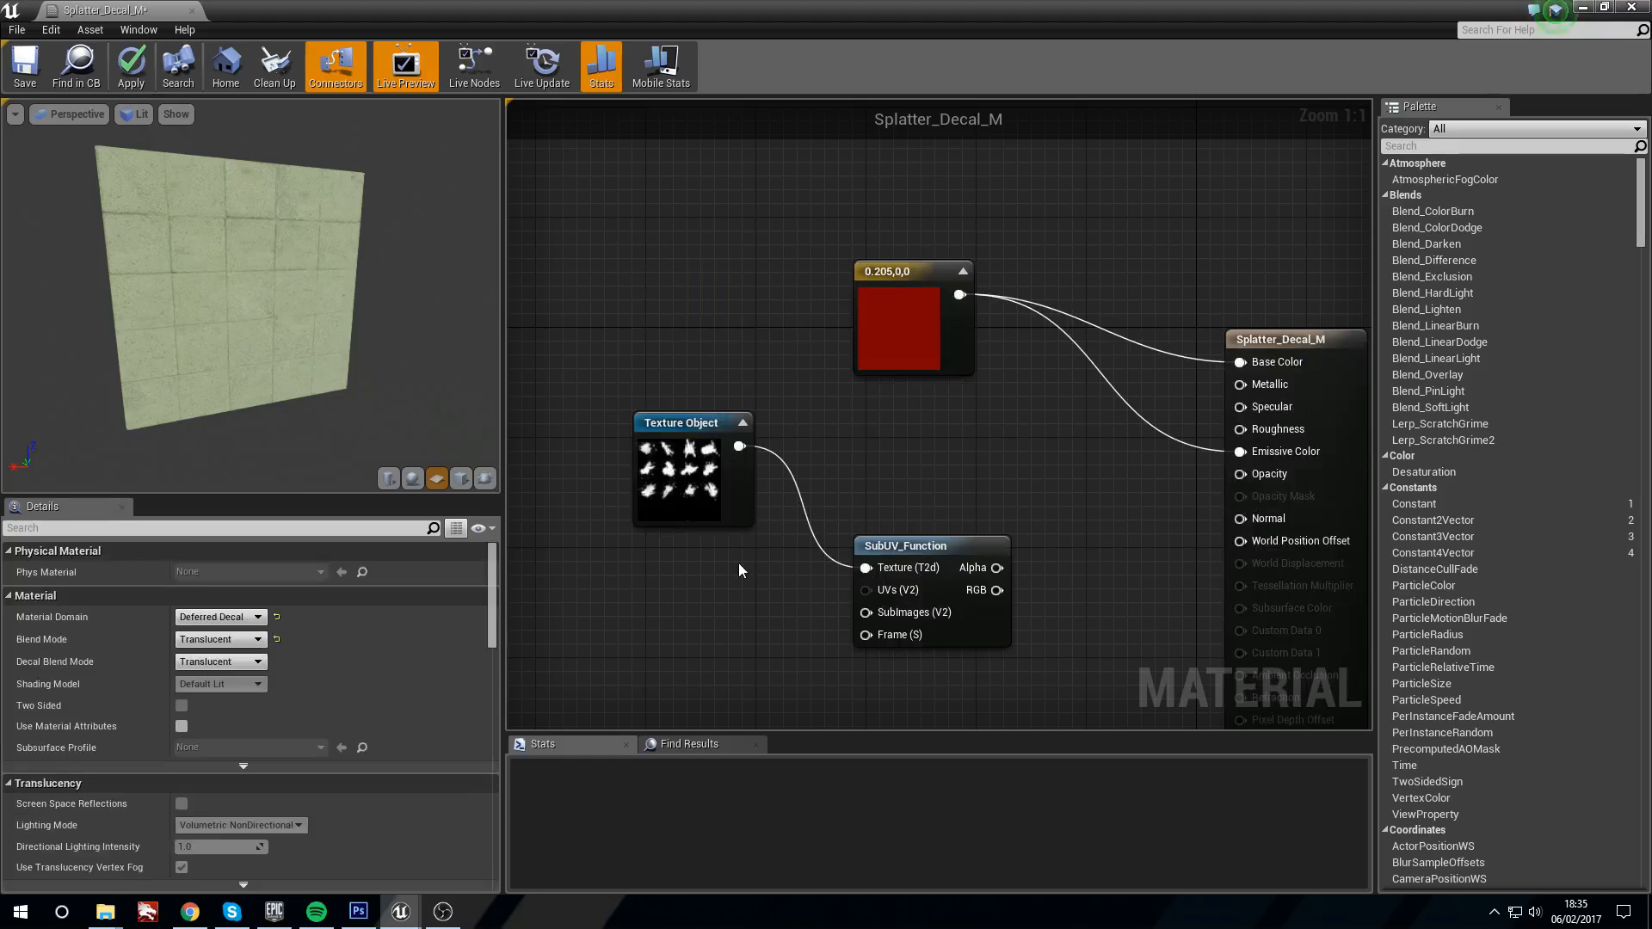
# Step: Add a Constant2Vector node below the Texture Object and connect it to the SubImages (V2) input of SubUV_Function
pyautogui.moveTo(695, 464); pyautogui.dragTo(708, 450)
pyautogui.moveTo(708, 631); pyautogui.dragTo(736, 600, button='right')
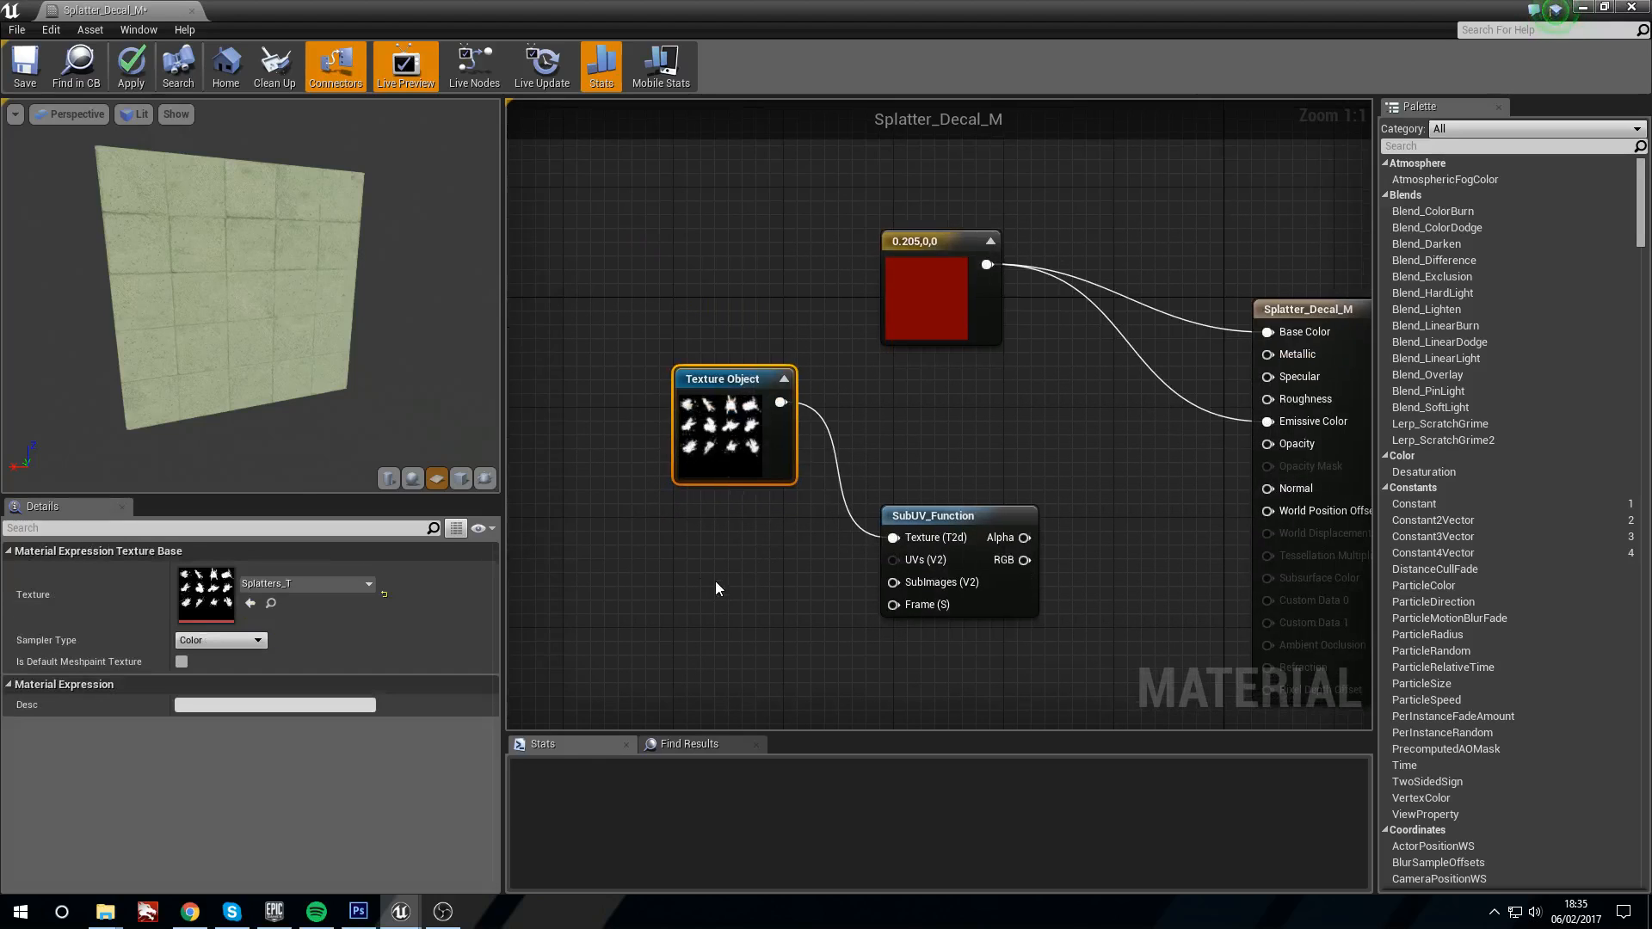
pyautogui.press('2')
pyautogui.click(715, 581)
pyautogui.moveTo(720, 571); pyautogui.dragTo(894, 582)
pyautogui.moveTo(698, 553); pyautogui.dragTo(726, 529)
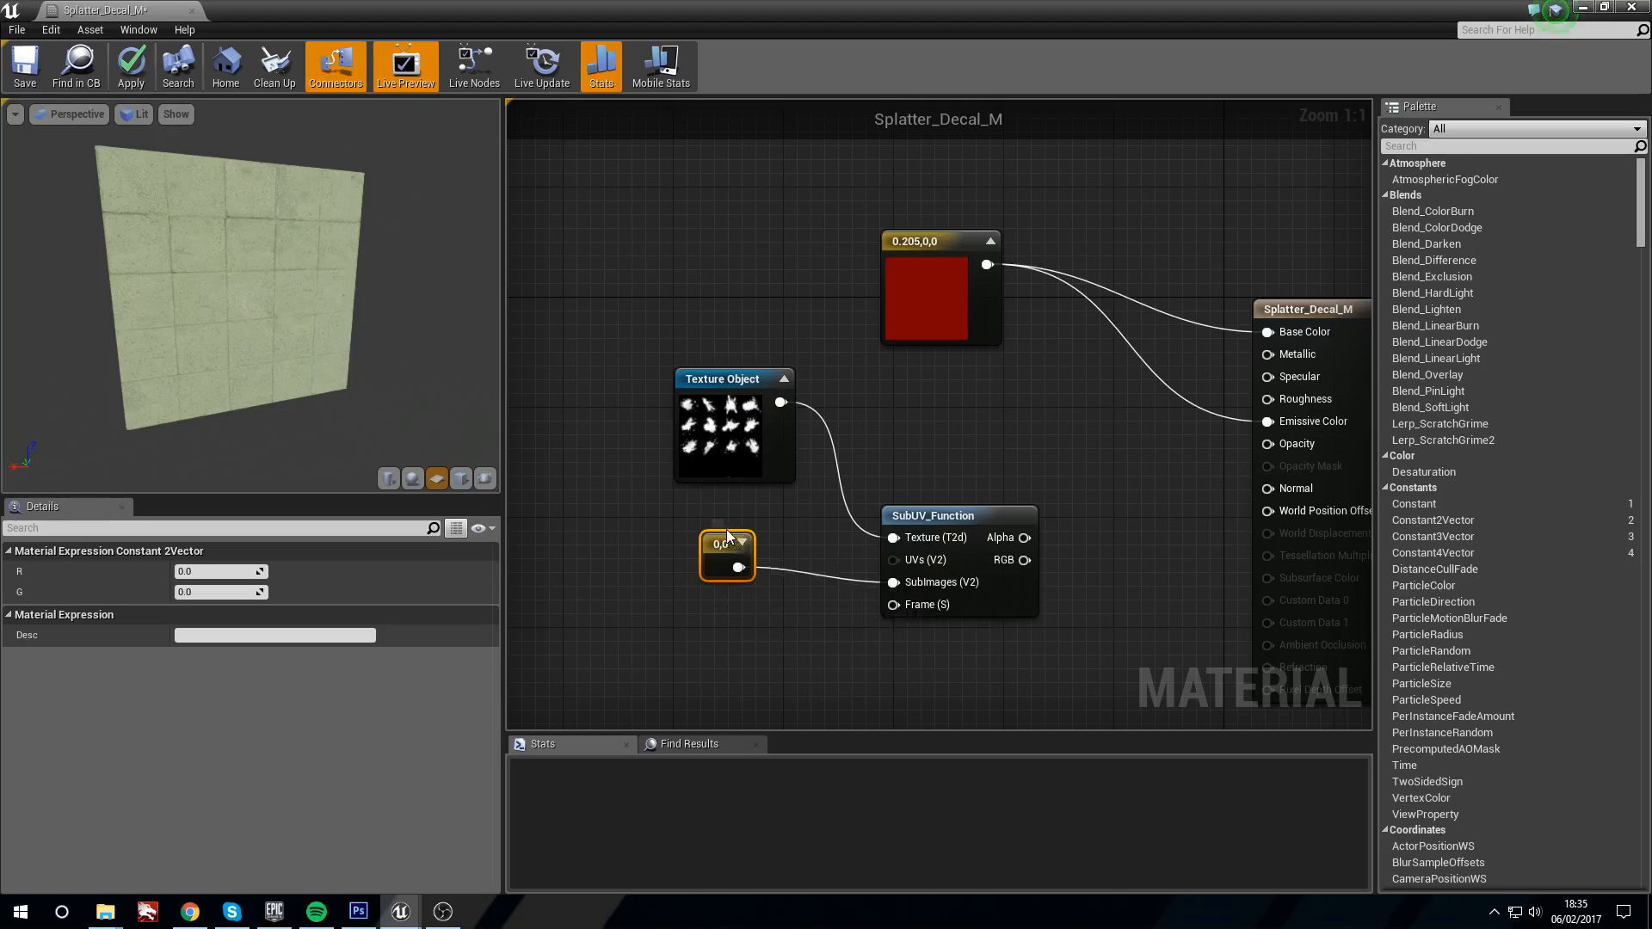
pyautogui.moveTo(943, 520); pyautogui.dragTo(940, 507)
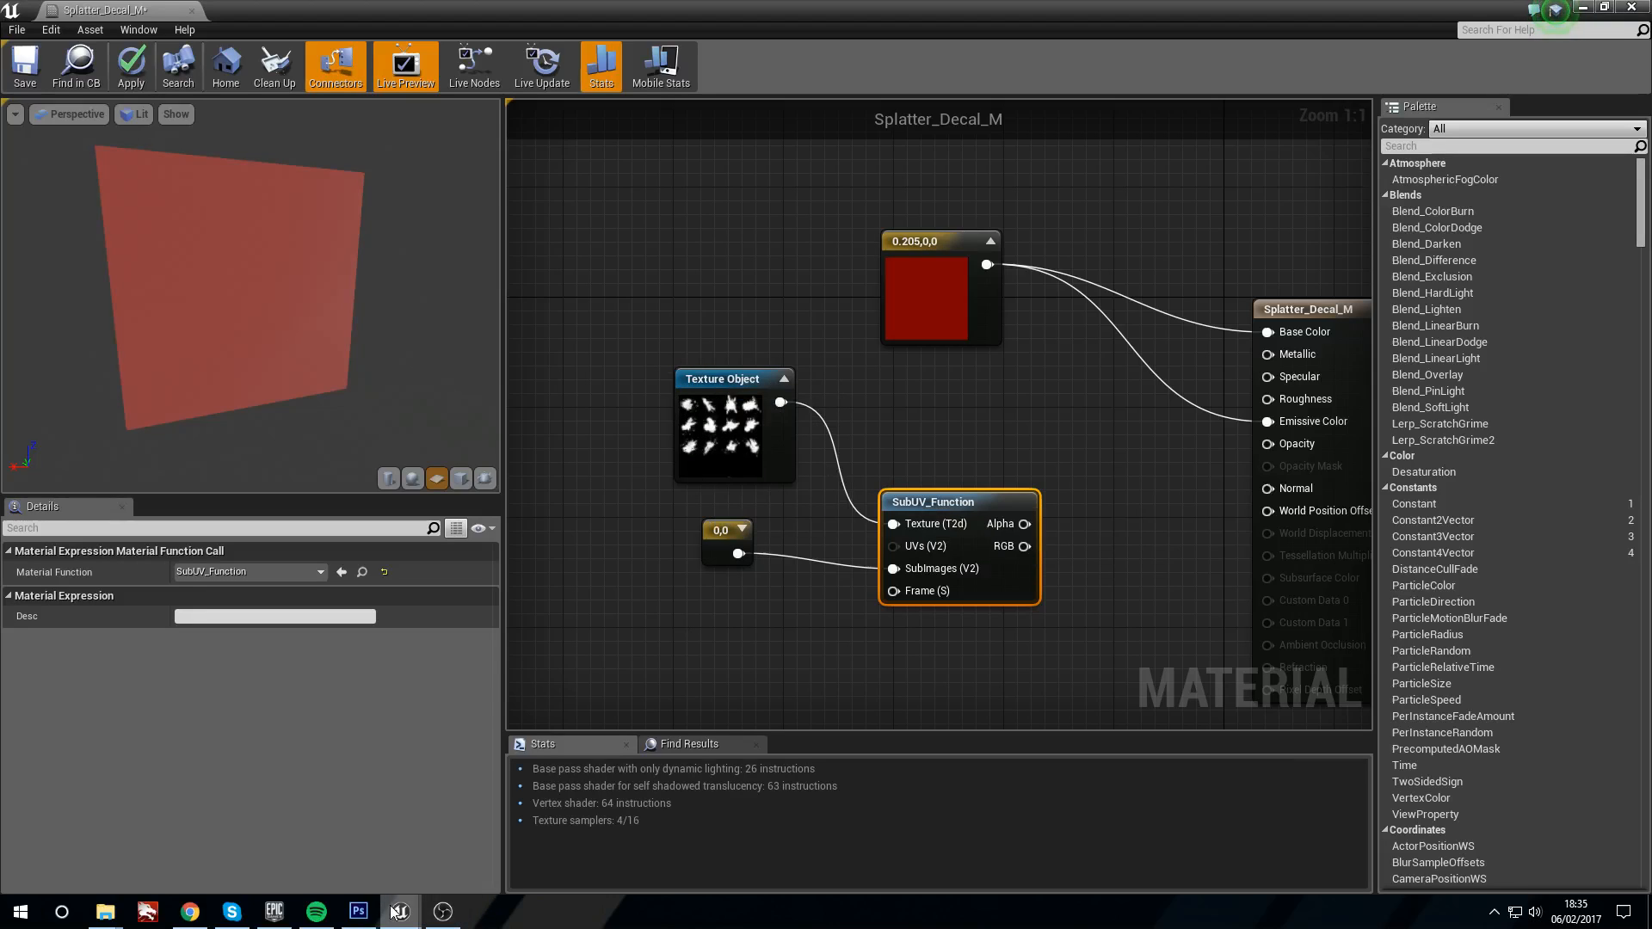
# Step: Check the splatter sheet's grid in Photoshop and set both R and G of the Constant2Vector to 4
pyautogui.click(358, 911)
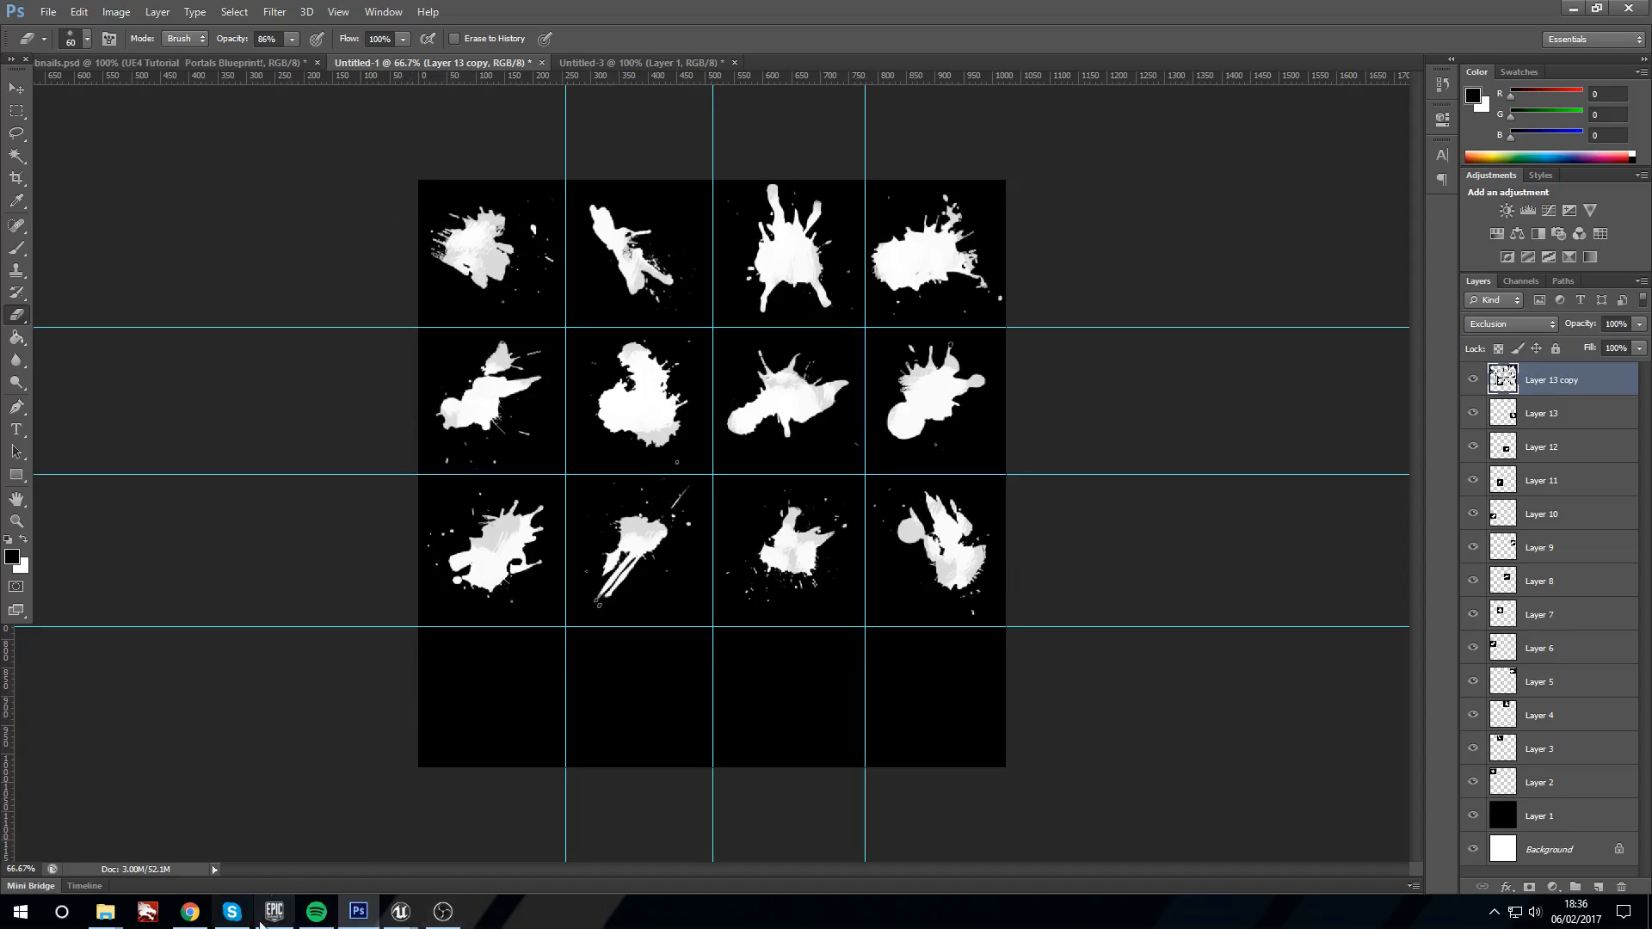
pyautogui.moveTo(389, 925)
pyautogui.click(478, 855)
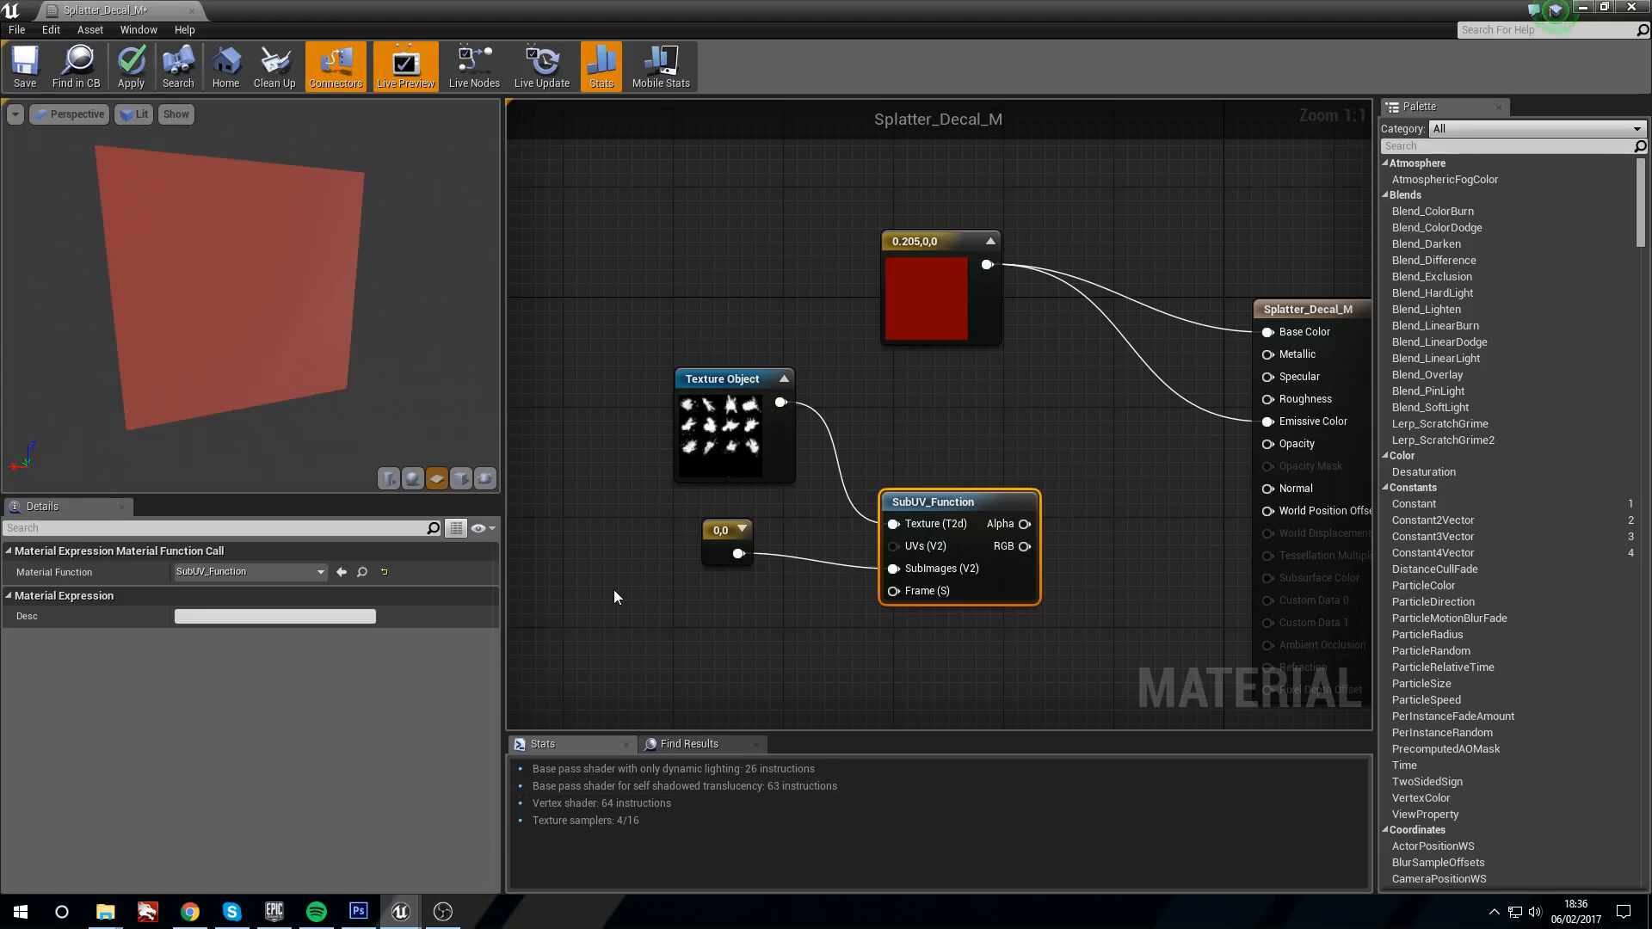
pyautogui.click(724, 542)
pyautogui.click(234, 572)
pyautogui.write('4')
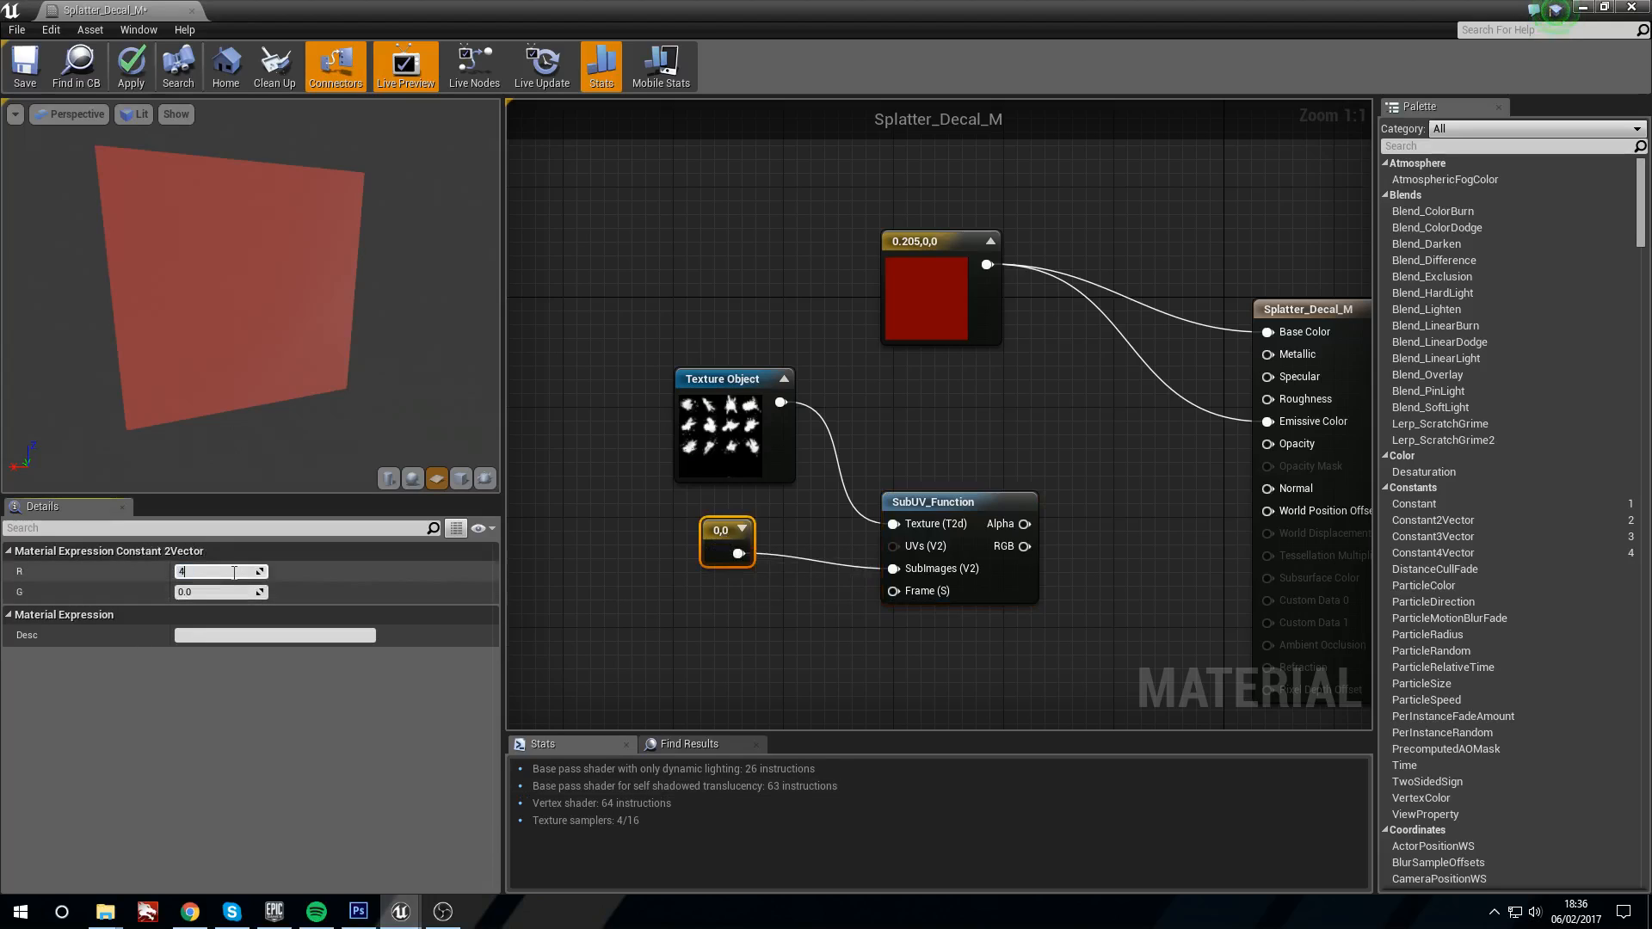
pyautogui.press('Tab')
pyautogui.write('4')
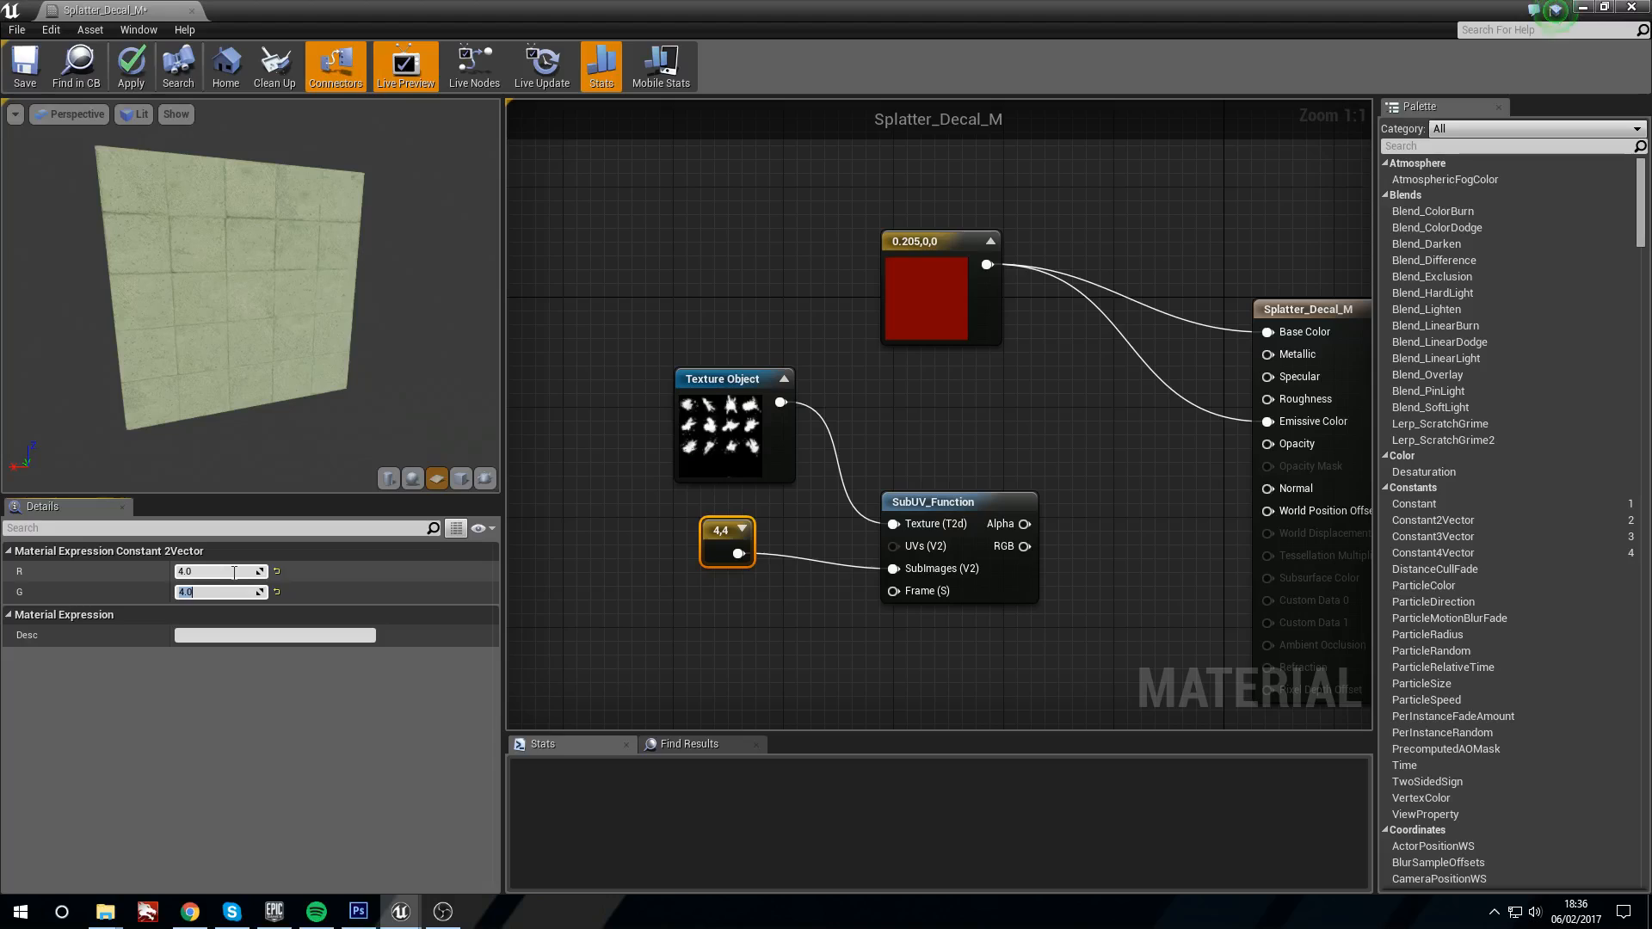
pyautogui.click(612, 613)
pyautogui.moveTo(715, 538); pyautogui.dragTo(715, 524)
# Step: Add a scalar parameter named Frame and connect it to the Frame (S) input of SubUV_Function
pyautogui.moveTo(798, 605); pyautogui.dragTo(746, 566, button='right')
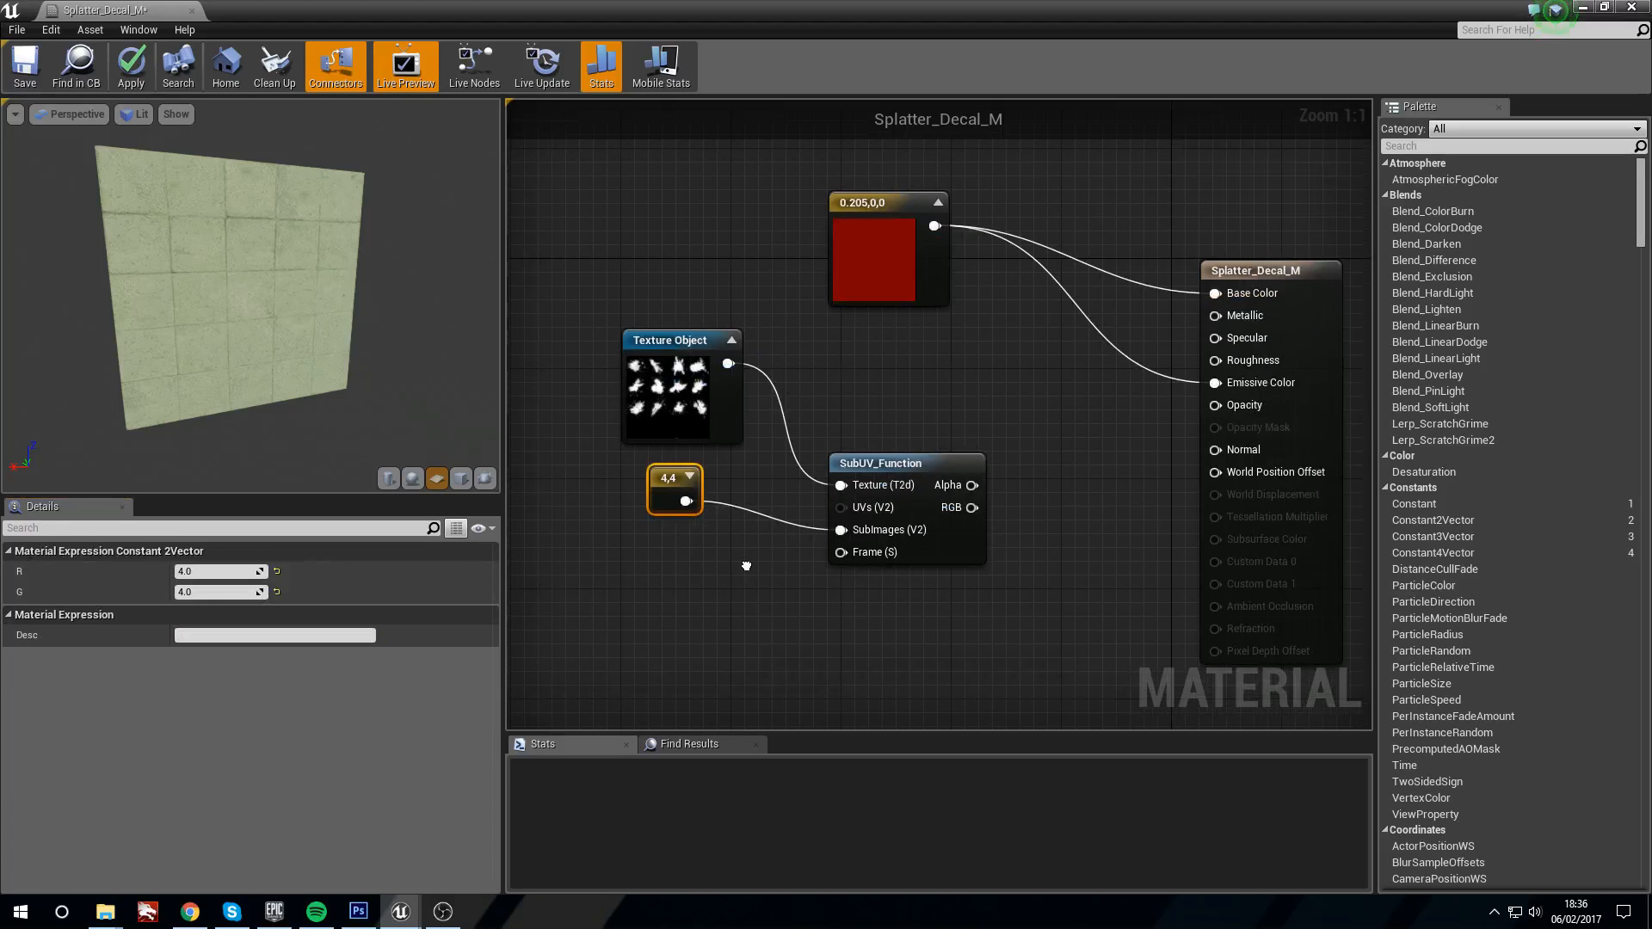
pyautogui.moveTo(869, 465); pyautogui.dragTo(869, 450)
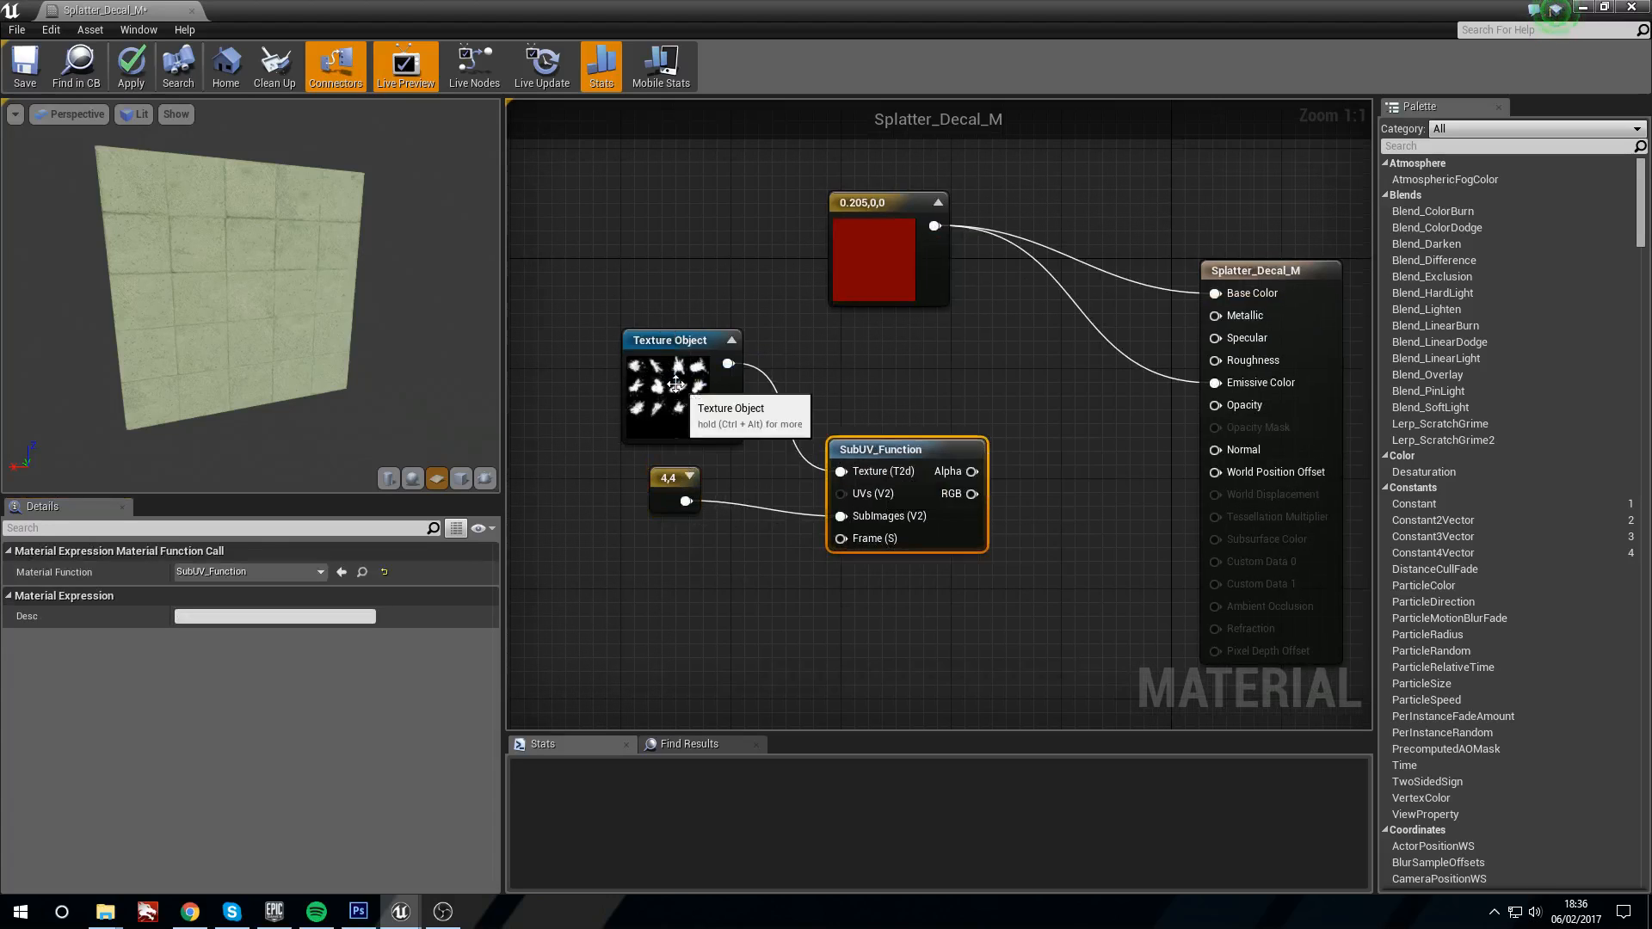
pyautogui.click(679, 407)
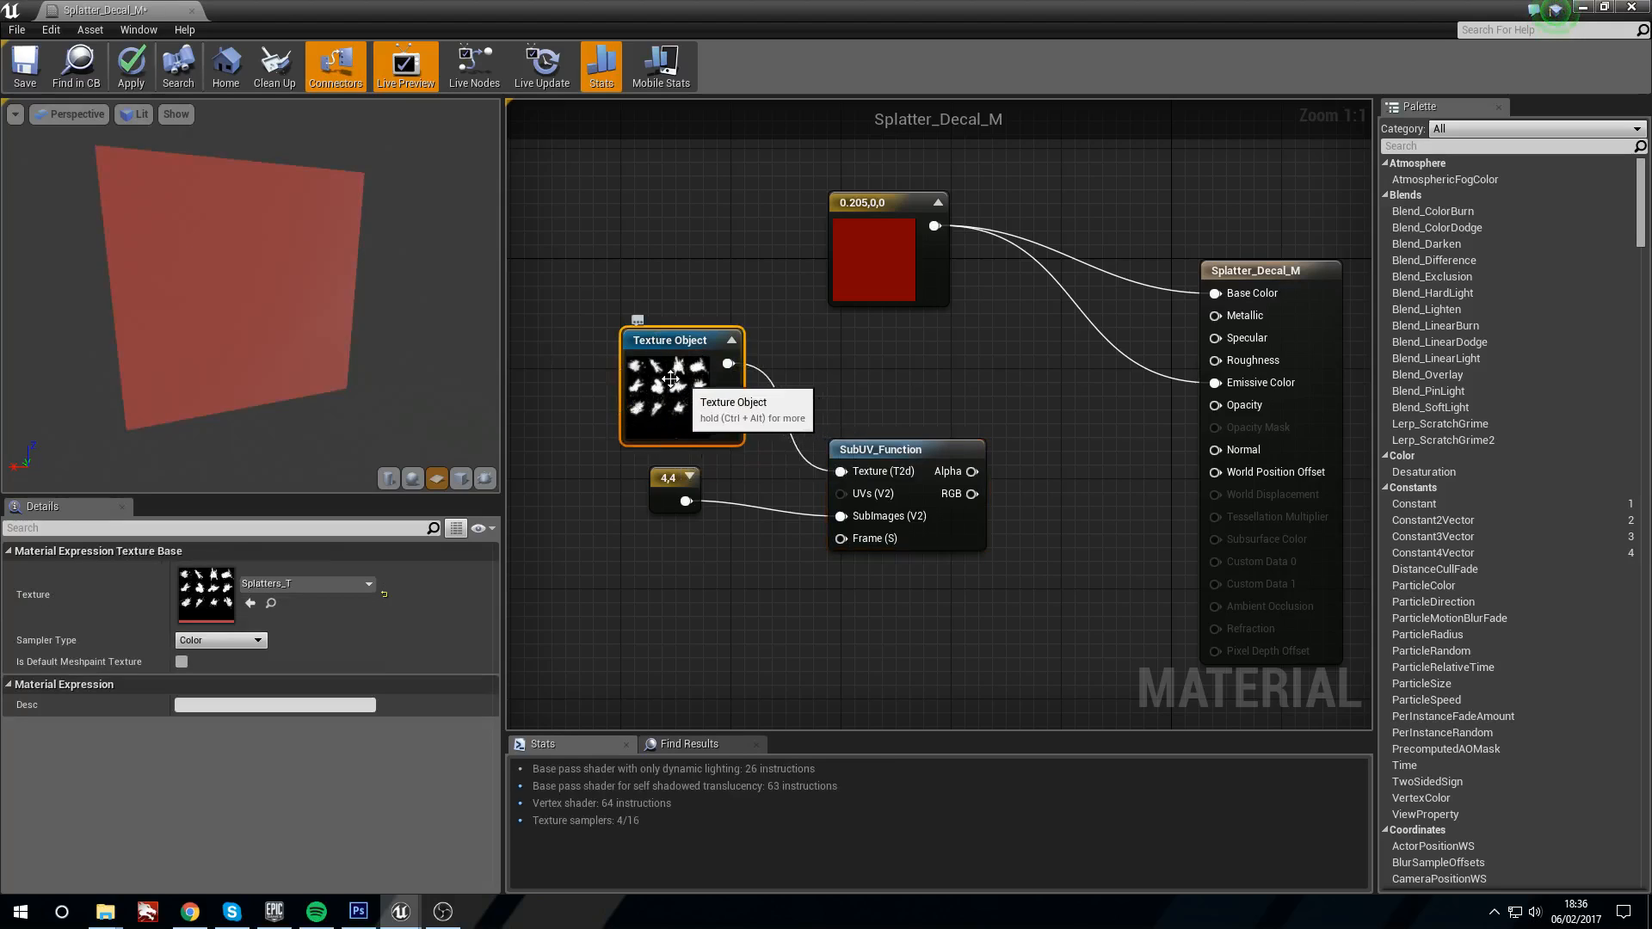
pyautogui.click(622, 576)
pyautogui.press('Delete')
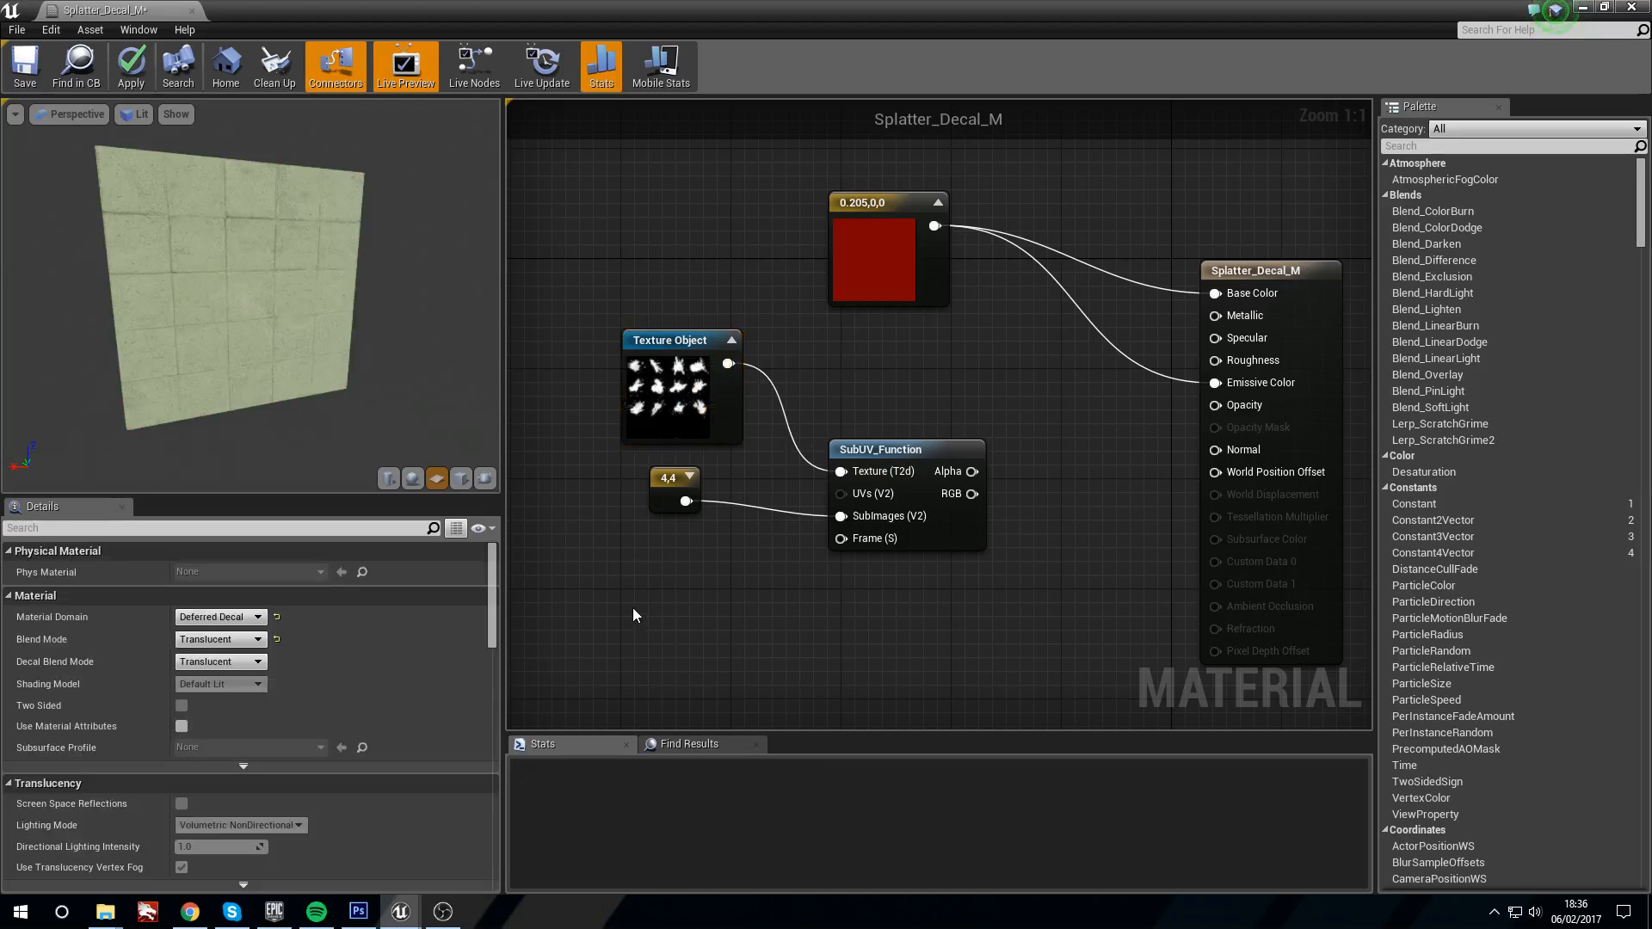
pyautogui.press('s')
pyautogui.click(623, 551)
pyautogui.moveTo(690, 596); pyautogui.dragTo(841, 539)
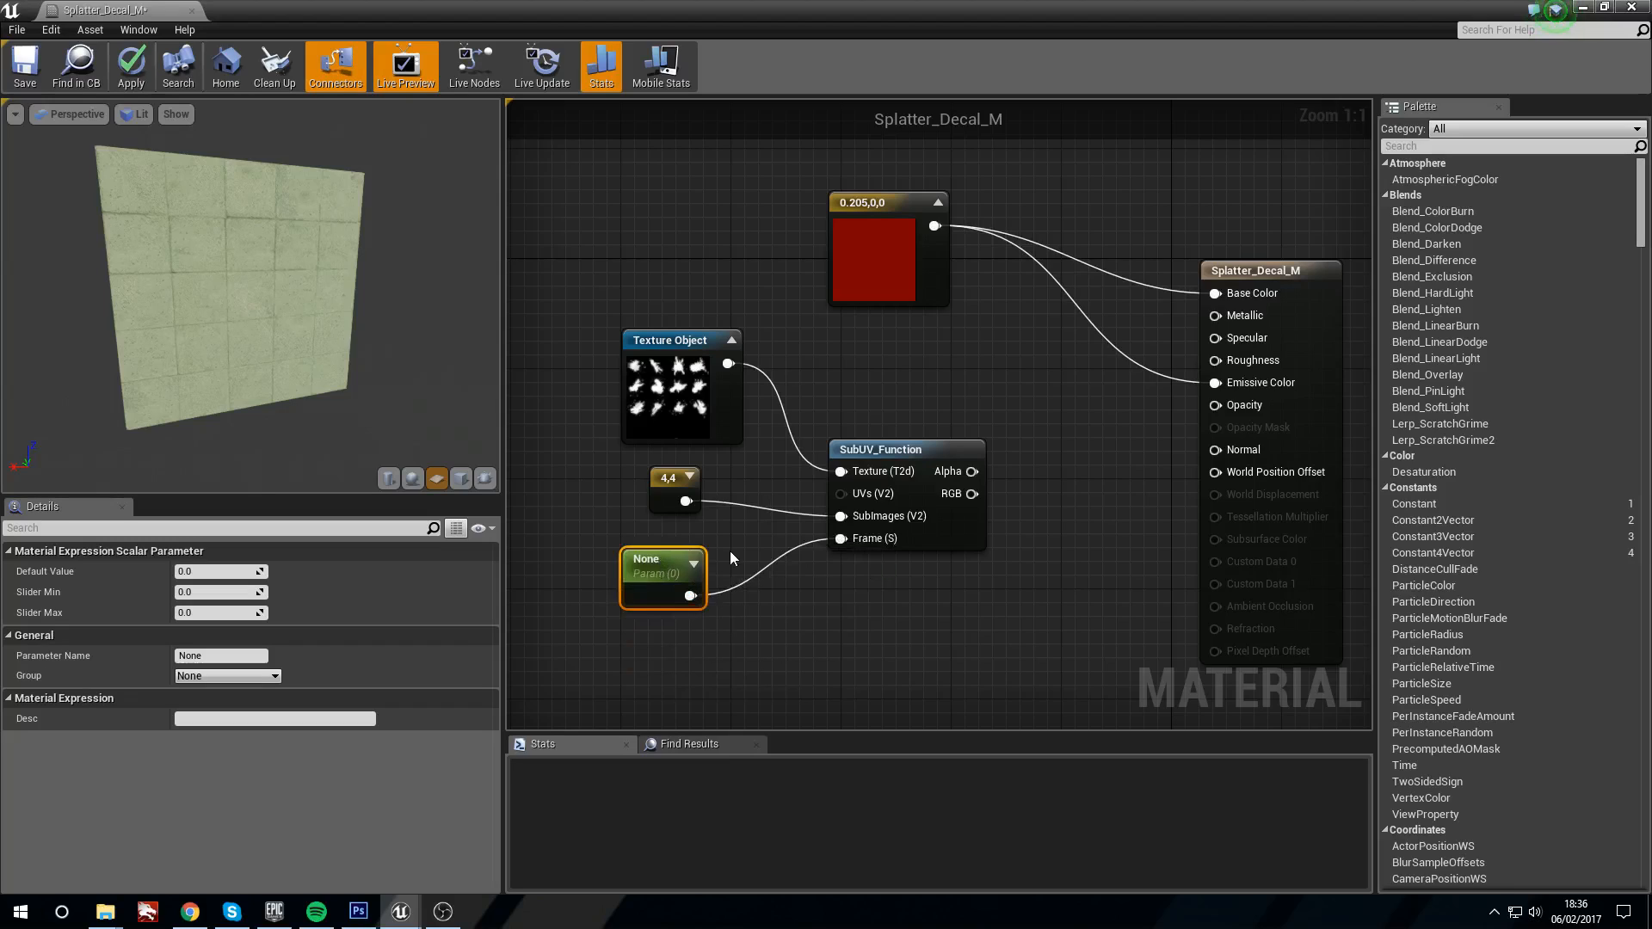
pyautogui.click(207, 657)
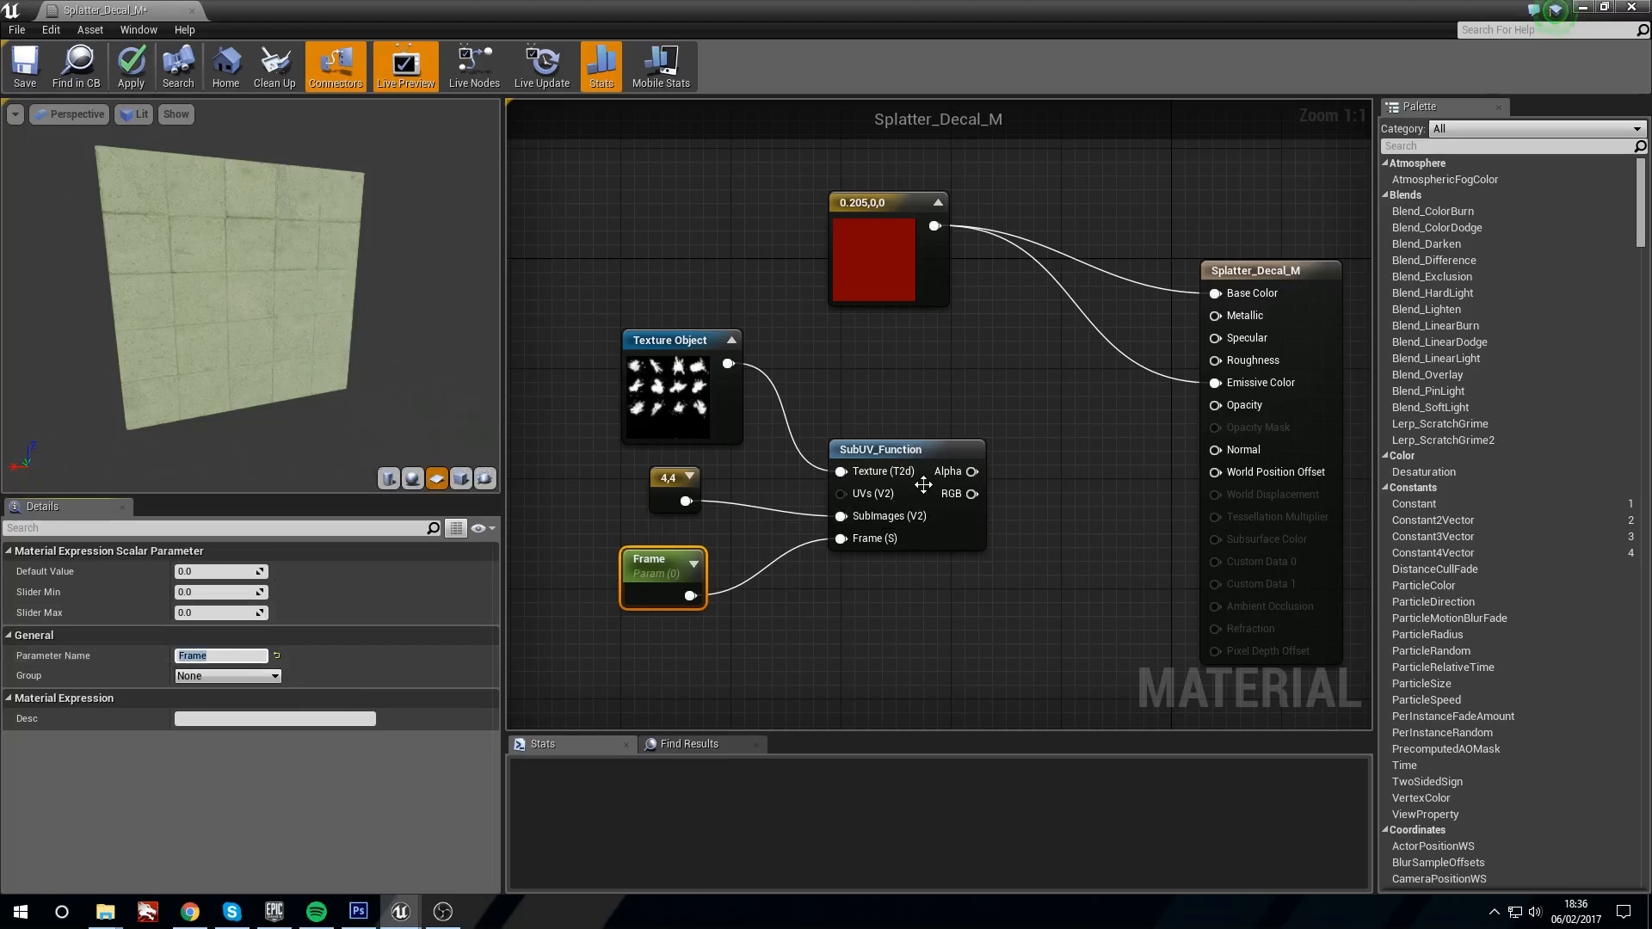
# Step: Connect the RGB output of SubUV_Function to Opacity of Splatter_Decal_M and view the decal preview up close
pyautogui.moveTo(923, 486); pyautogui.dragTo(855, 497, button='right')
pyautogui.moveTo(903, 505); pyautogui.dragTo(1015, 480)
pyautogui.click(611, 400)
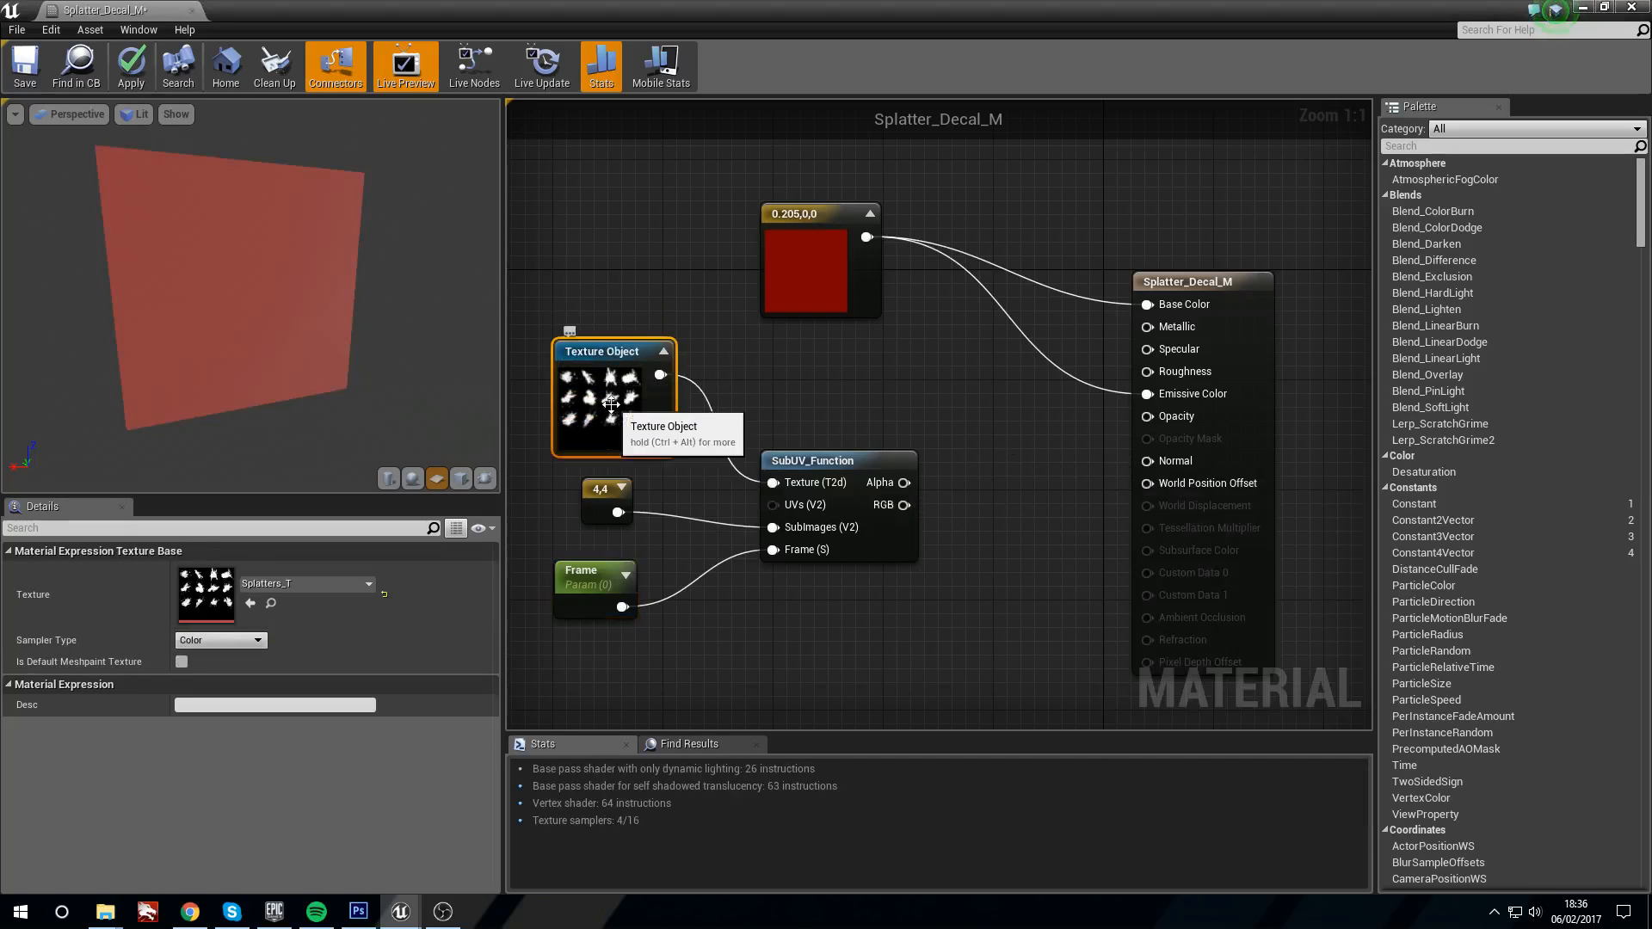
pyautogui.moveTo(903, 506); pyautogui.dragTo(1155, 420)
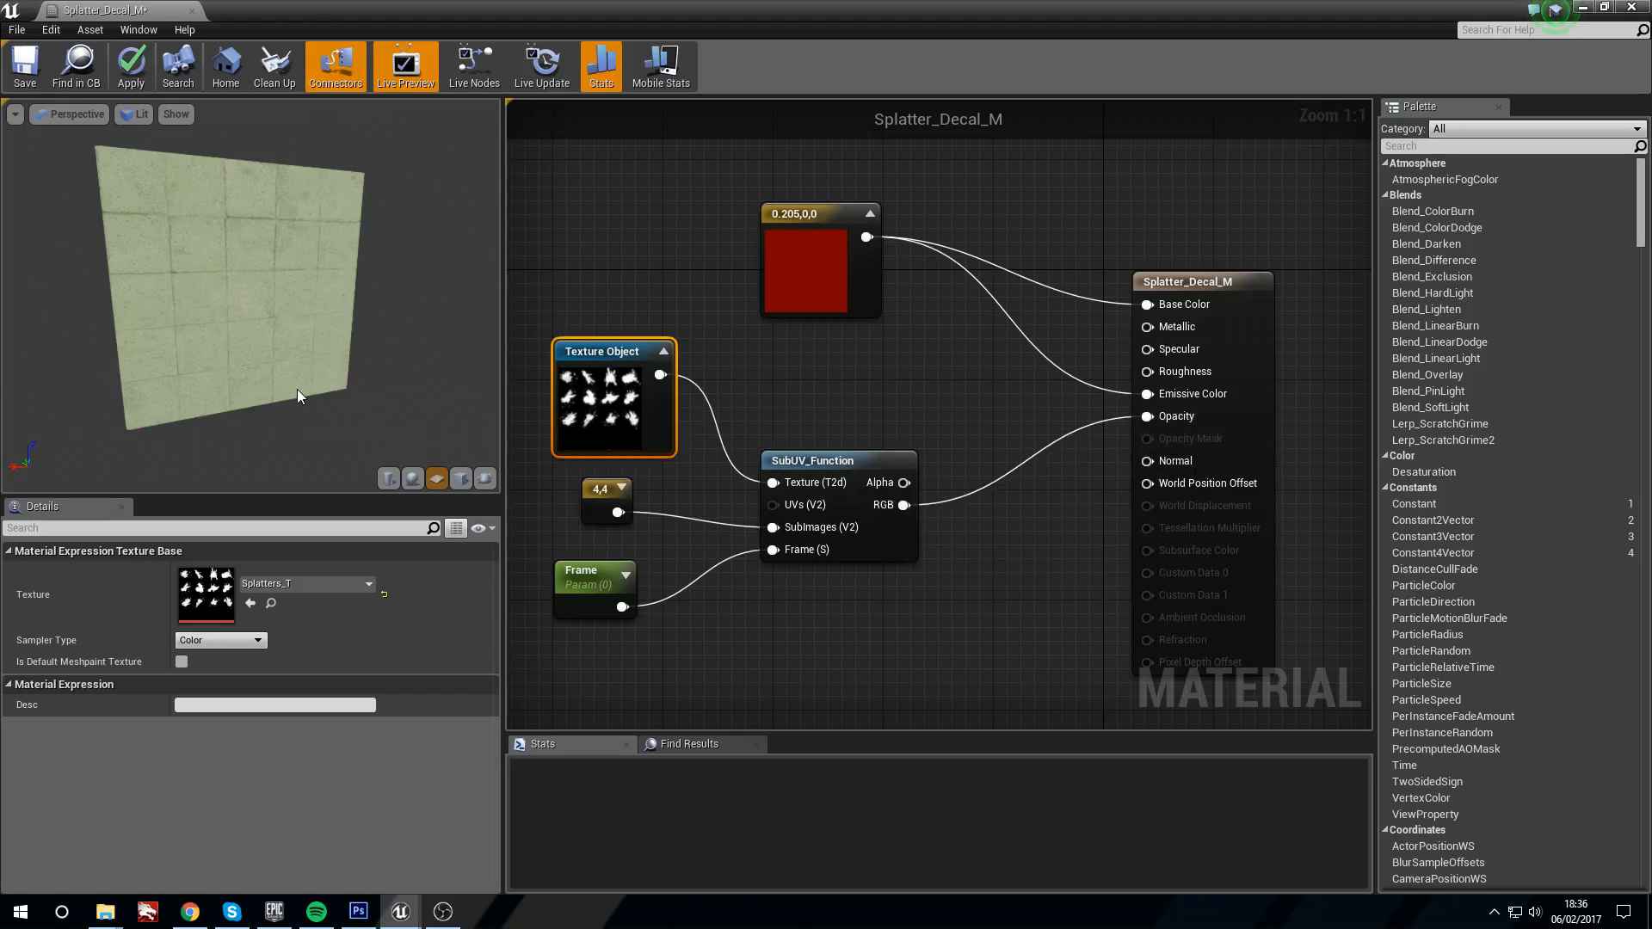
pyautogui.moveTo(351, 341); pyautogui.dragTo(345, 339)
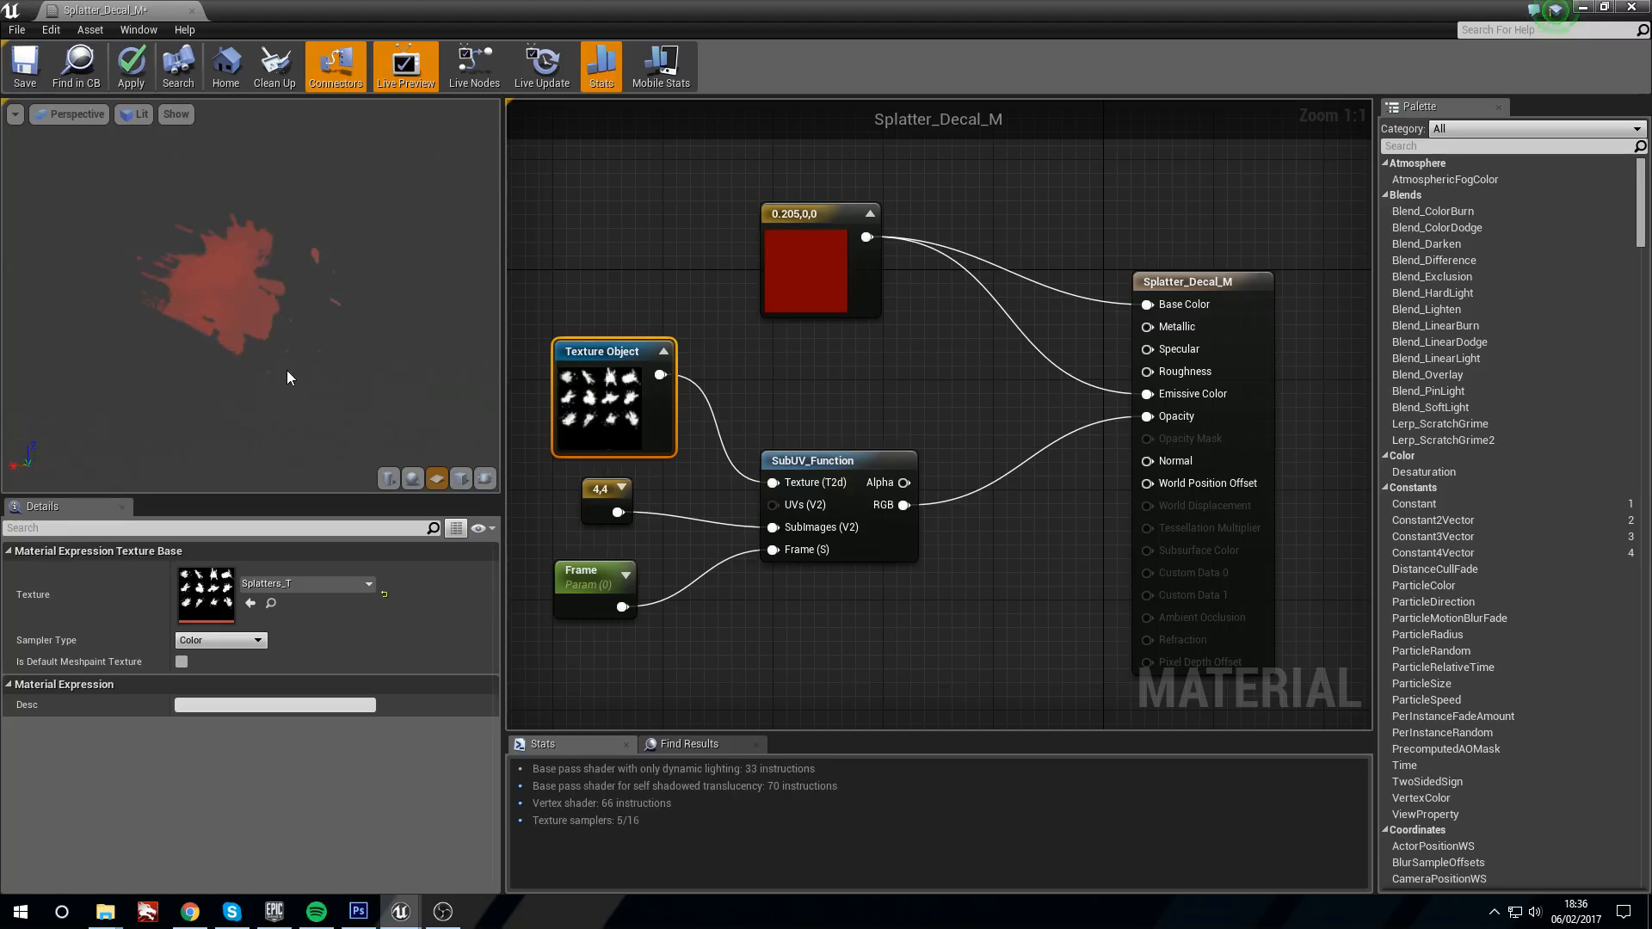
pyautogui.moveTo(345, 339); pyautogui.dragTo(345, 301, button='right')
# Step: Set the default value of the Frame parameter to 1
pyautogui.click(607, 602)
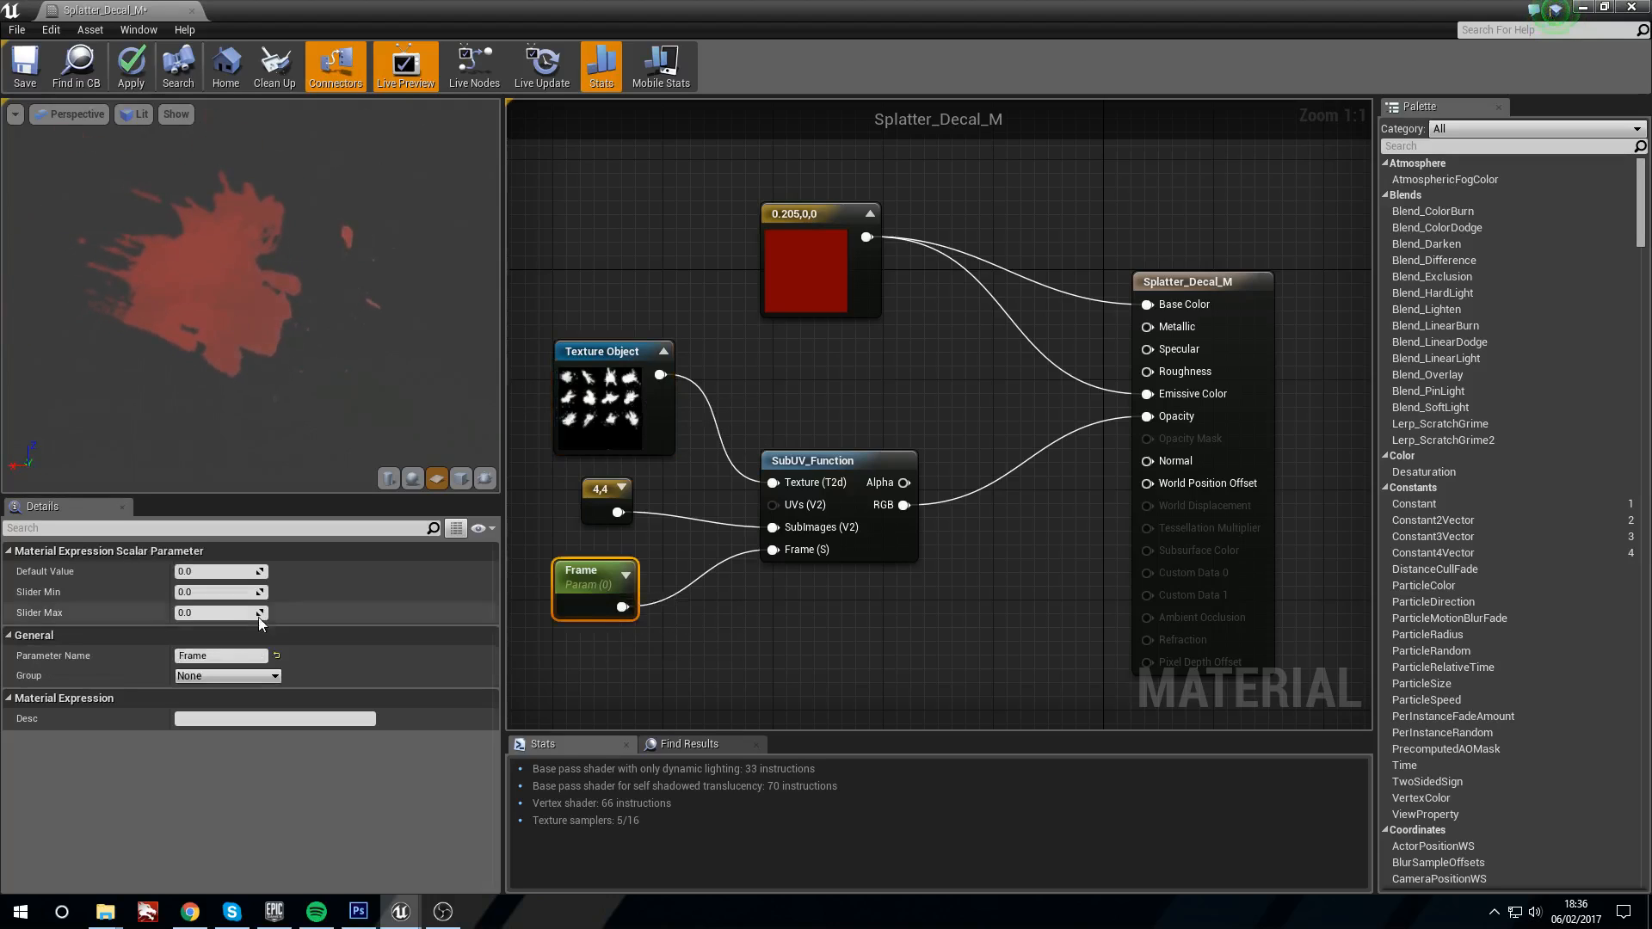
pyautogui.click(219, 570)
pyautogui.press('Return')
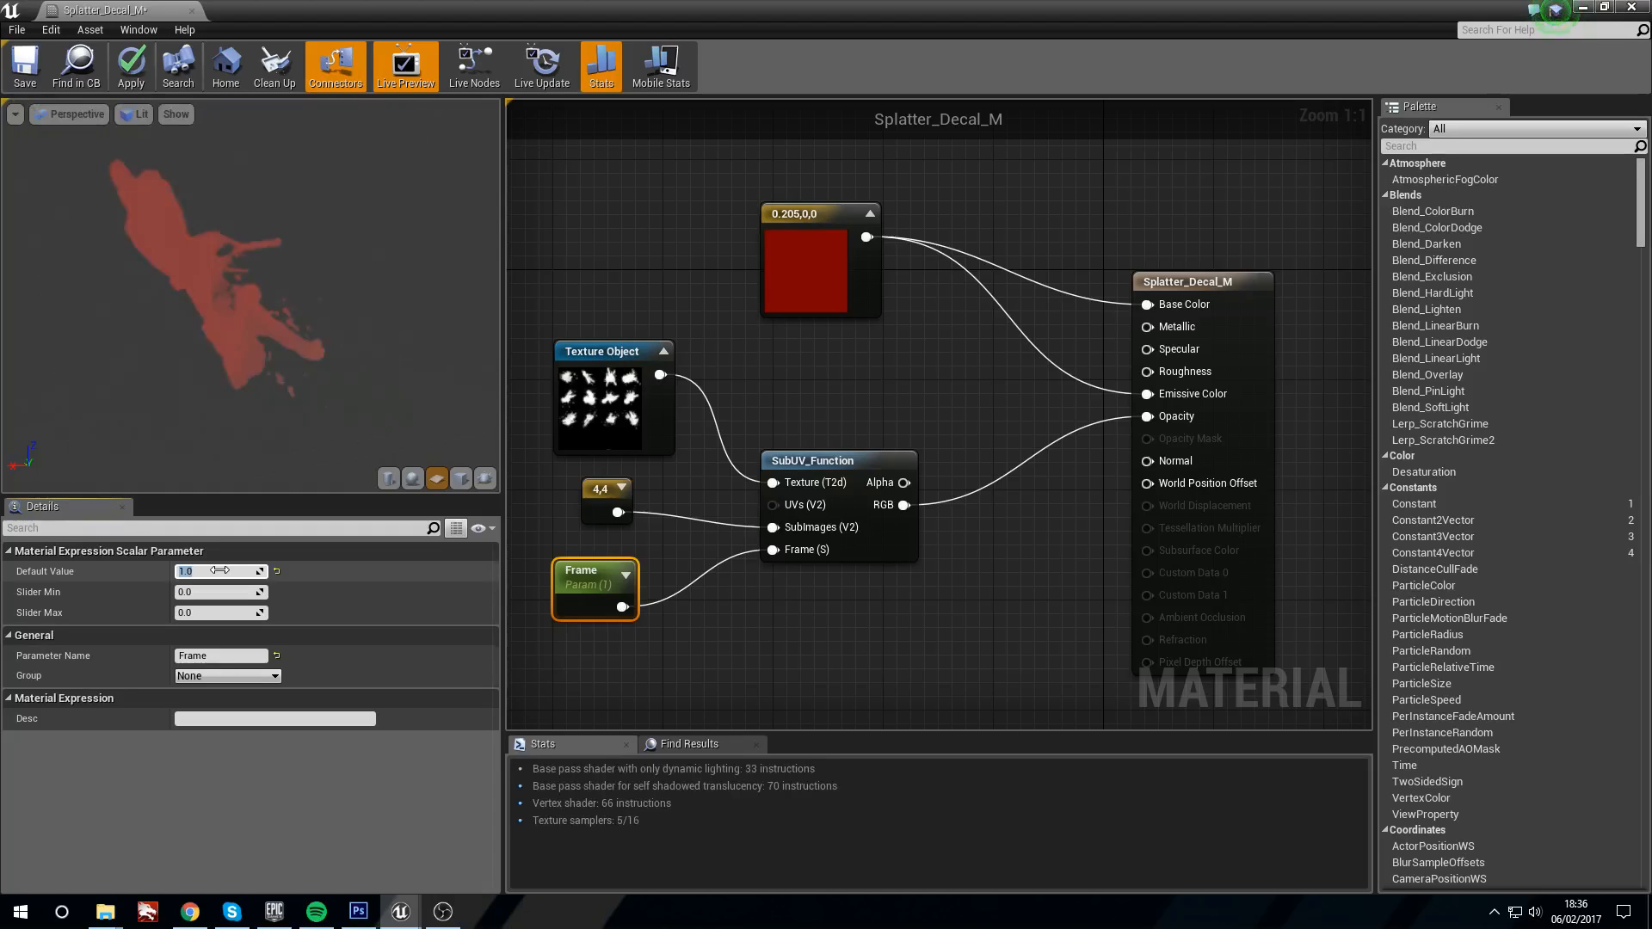
# Step: Open the Splatters_T texture, compare its splatter shapes with the decal preview, and close it again
pyautogui.click(628, 411)
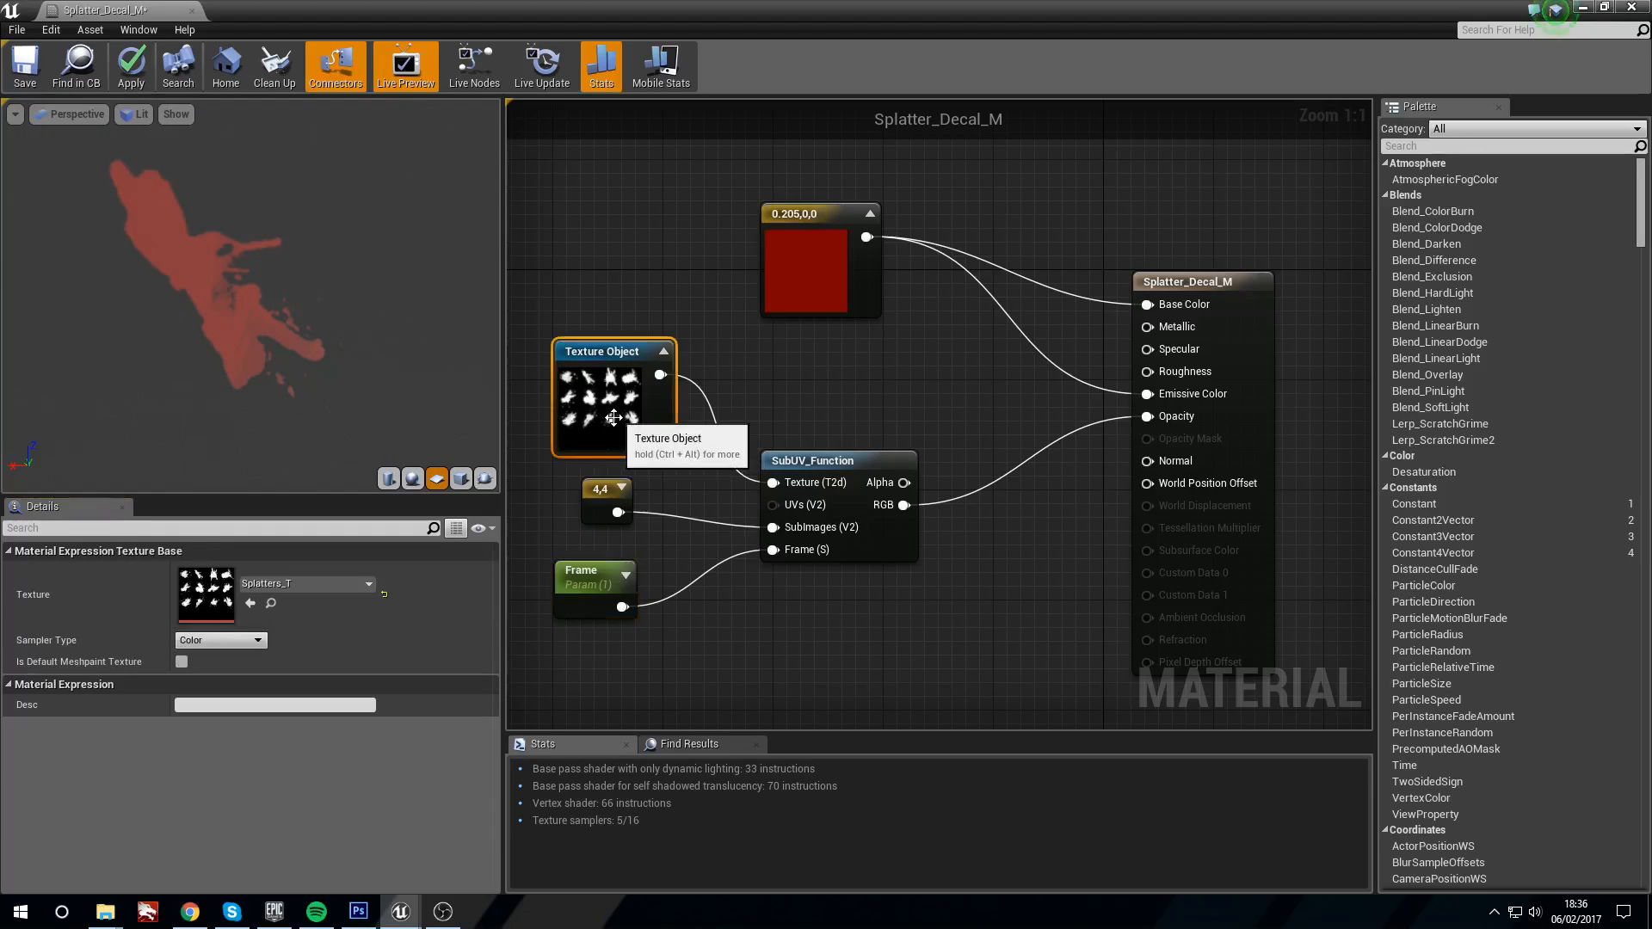
pyautogui.doubleClick(213, 608)
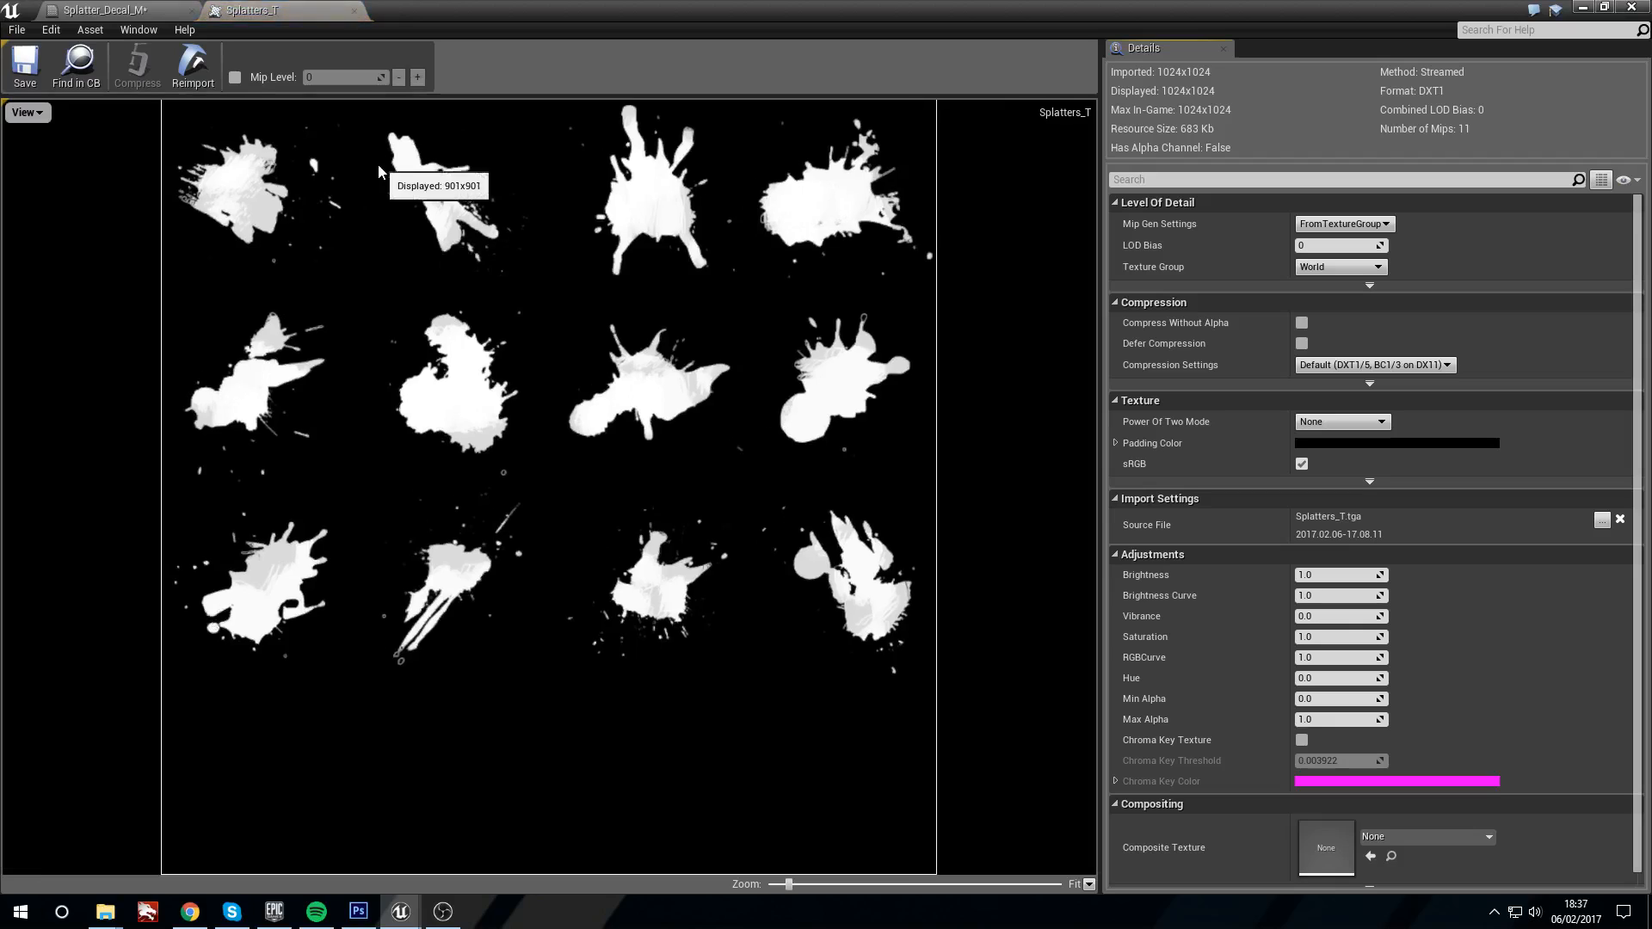
pyautogui.click(166, 8)
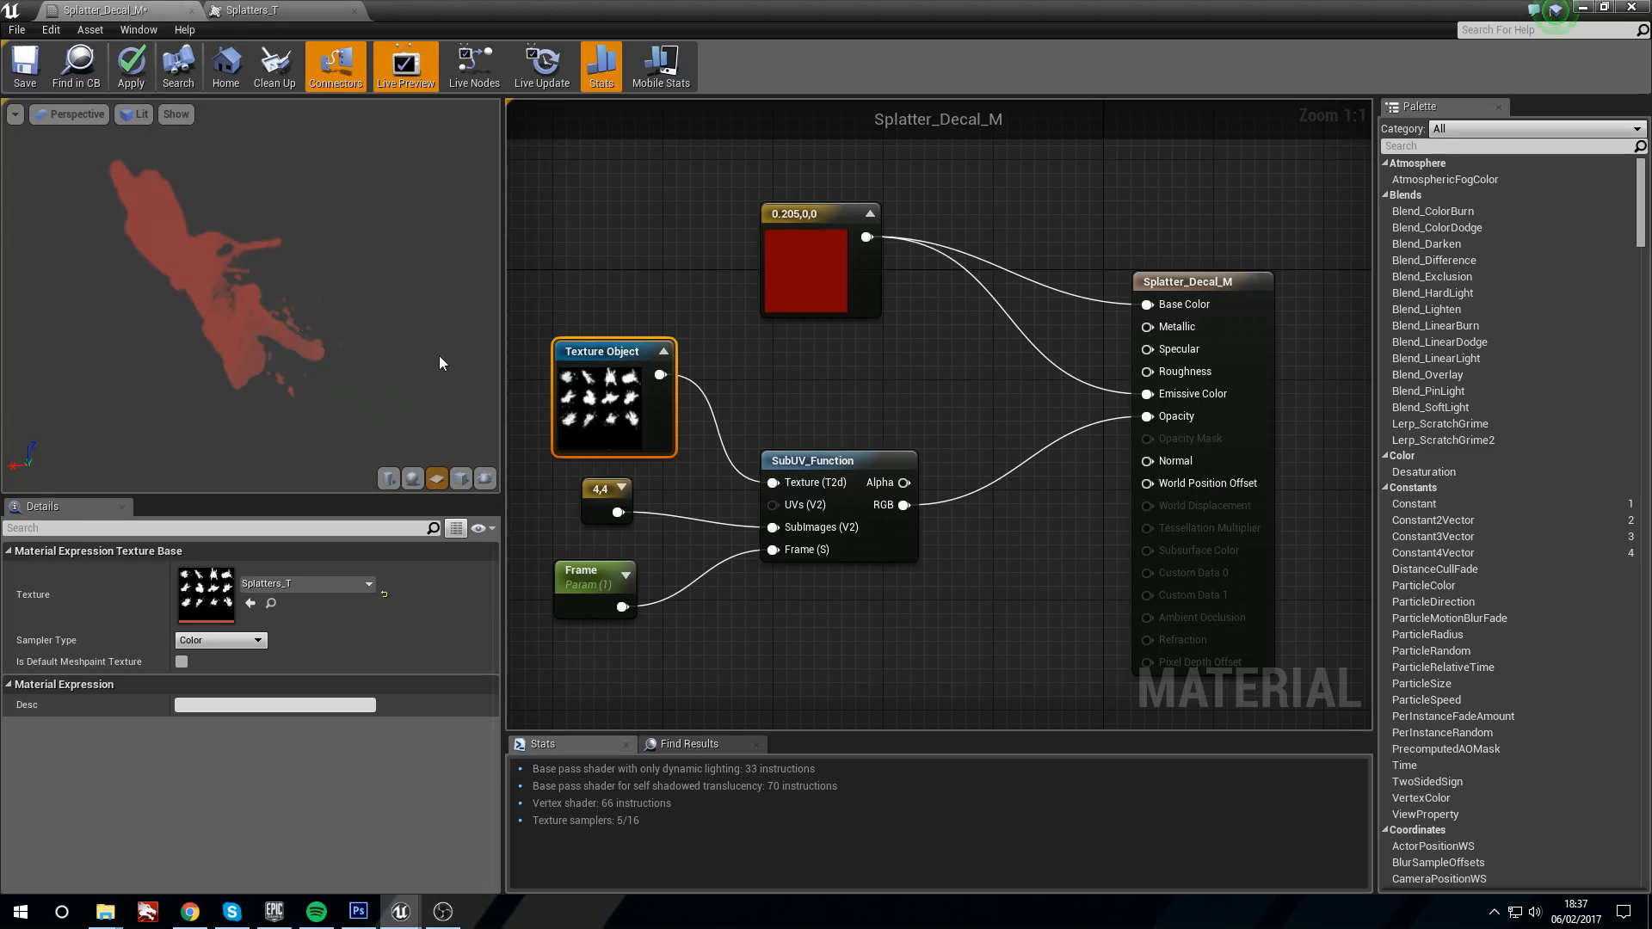
pyautogui.click(354, 11)
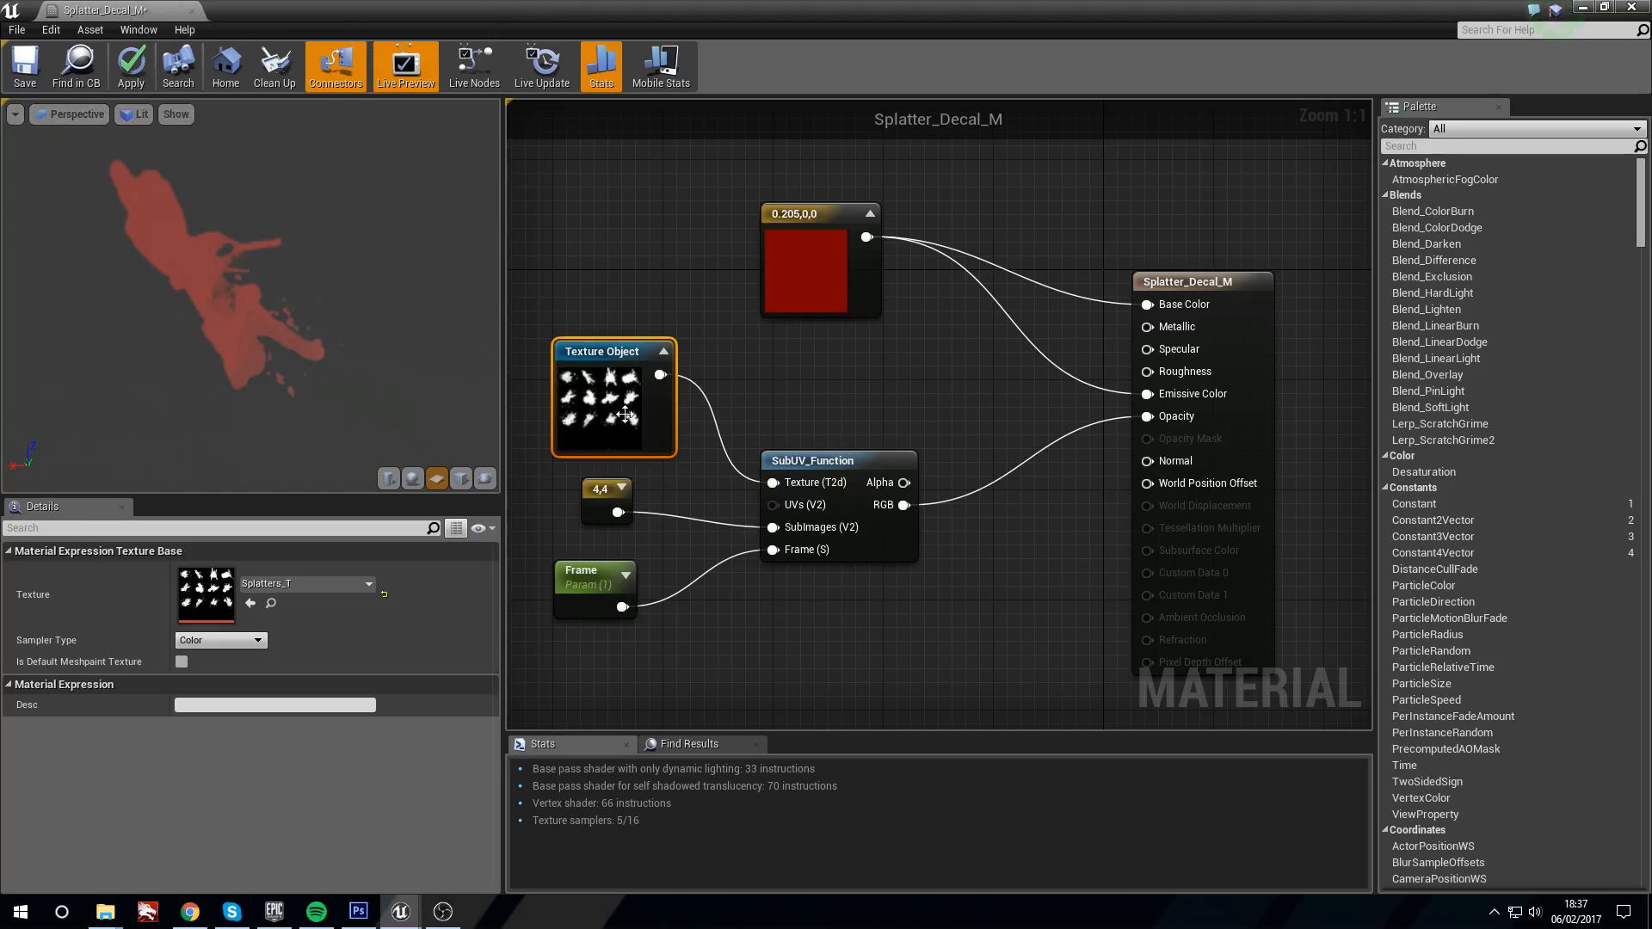
# Step: Reset the Frame parameter's default value to 0 and apply the change to the decal material
pyautogui.click(606, 602)
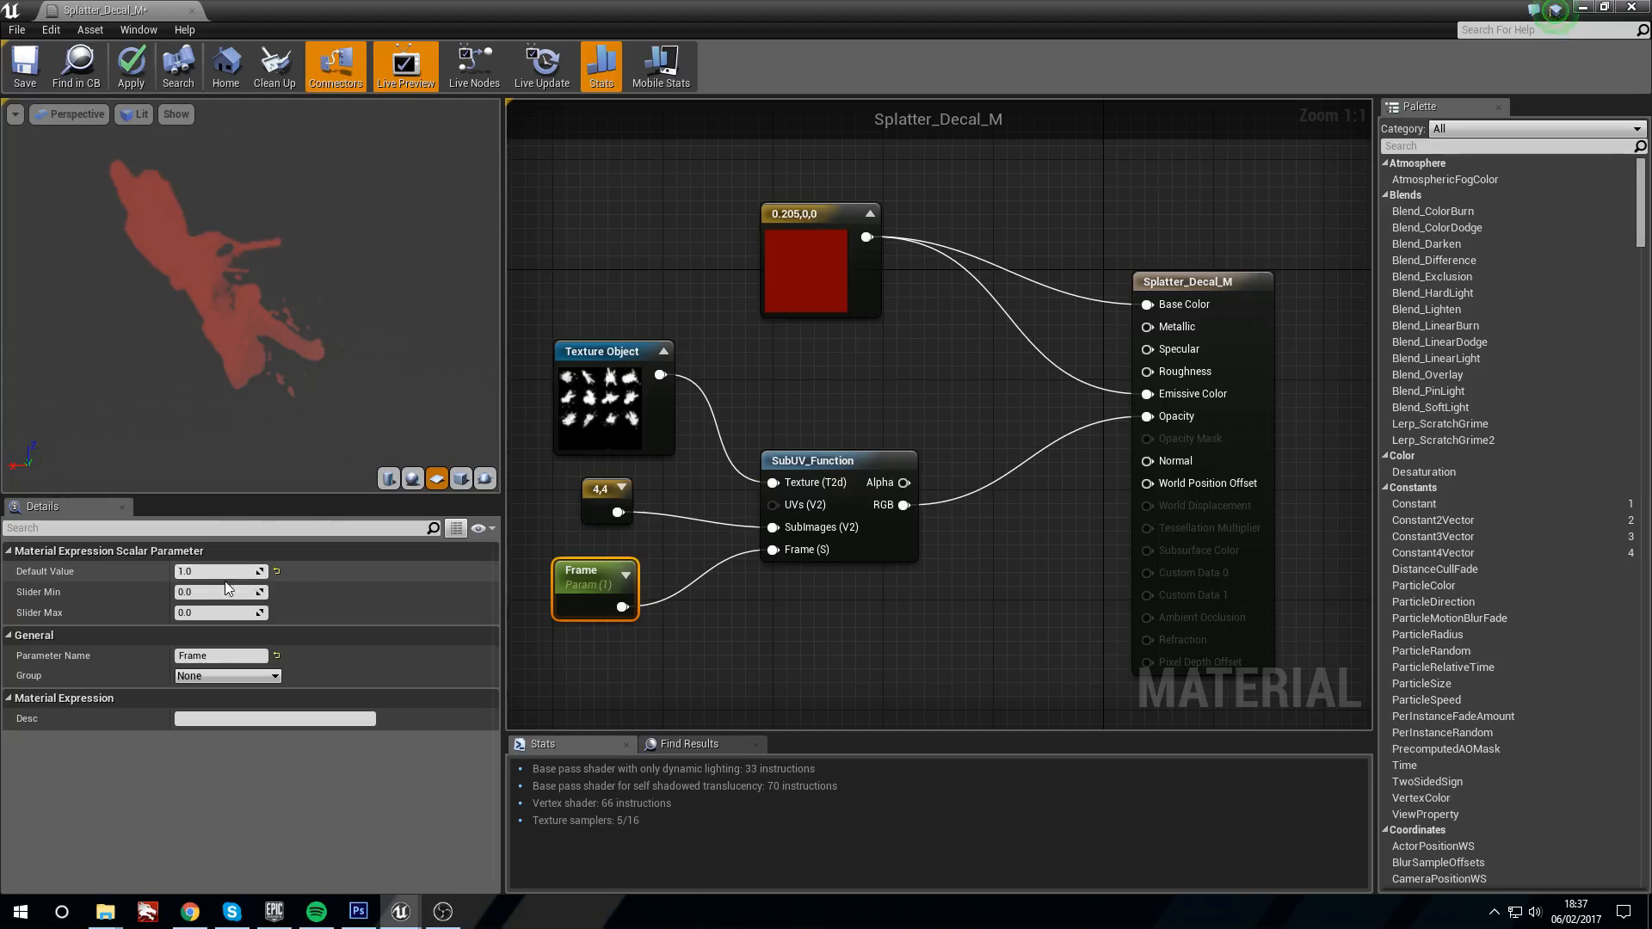
pyautogui.click(222, 550)
pyautogui.click(220, 551)
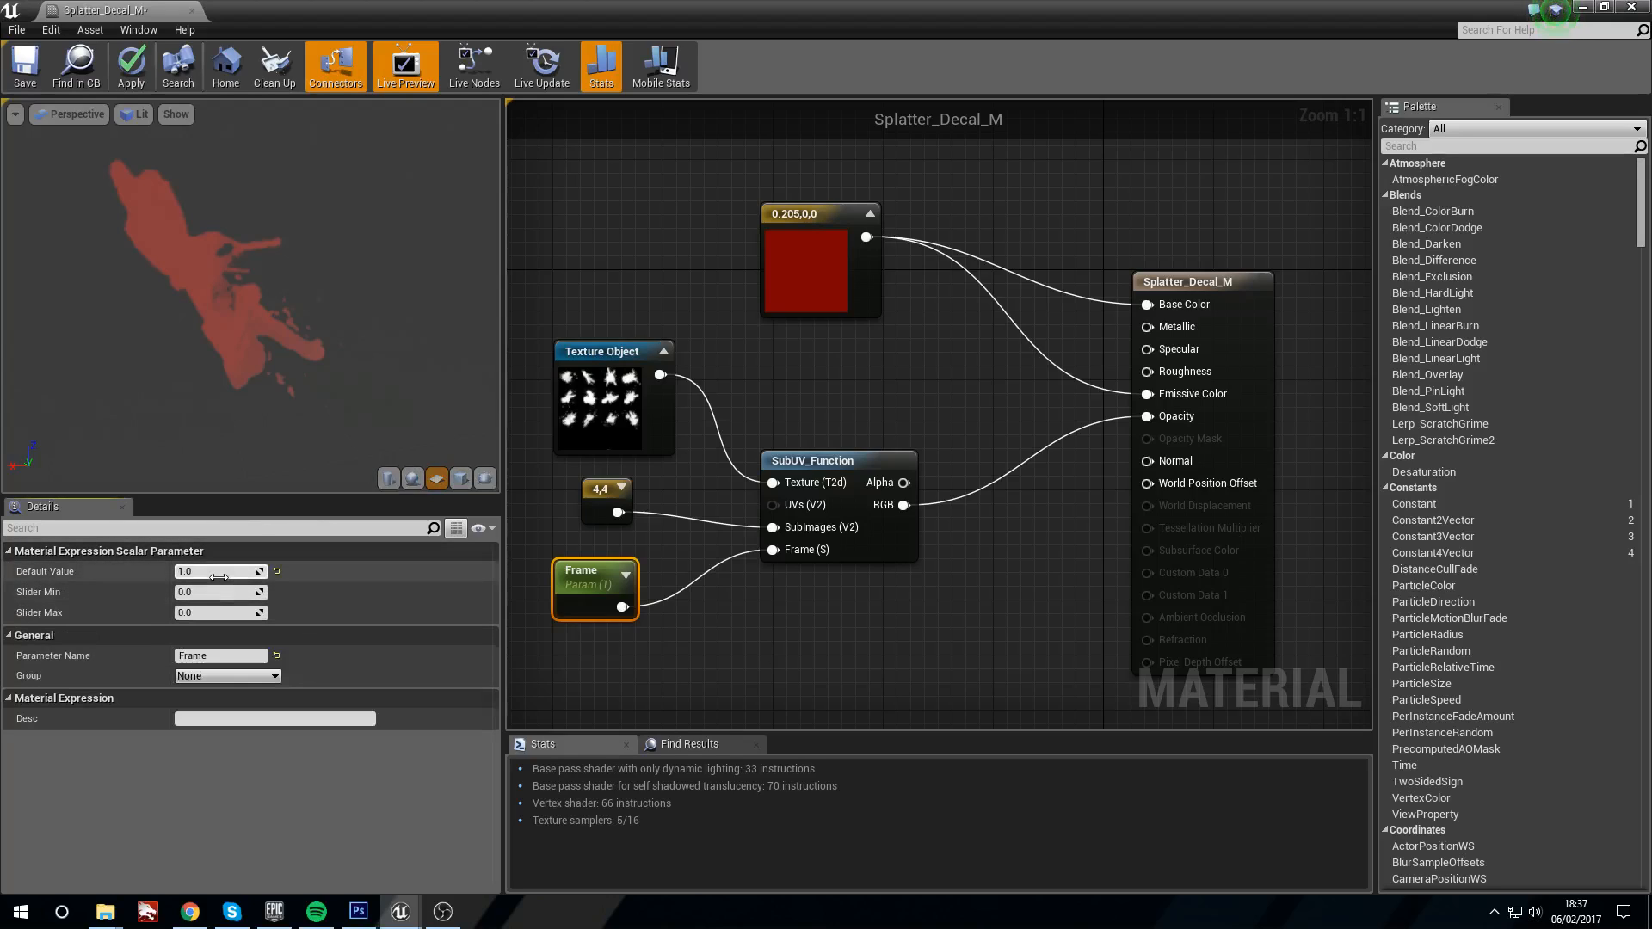
pyautogui.press('Return')
pyautogui.moveTo(200, 416); pyautogui.dragTo(193, 403)
pyautogui.click(129, 77)
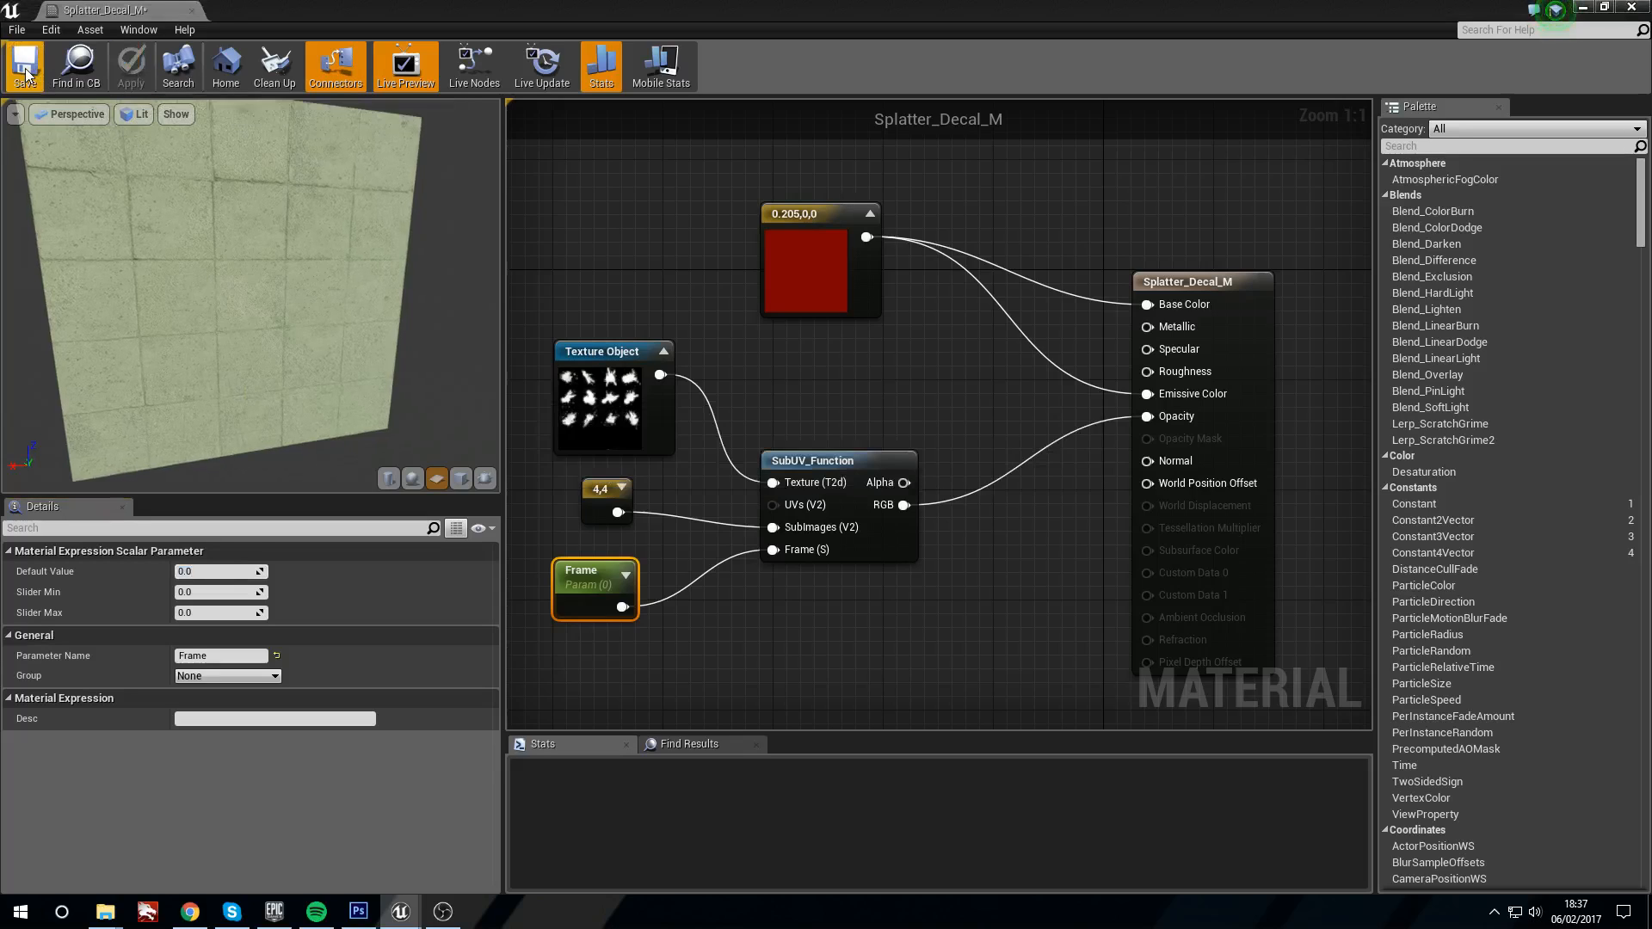
# Step: Rearrange SubUV_Function and its Texture Object, 4,4 and Frame input nodes into a tidier layout beside the Splatter_Decal_M node
pyautogui.moveTo(537, 414); pyautogui.dragTo(551, 319, button='right')
pyautogui.moveTo(526, 253); pyautogui.dragTo(893, 609)
pyautogui.moveTo(954, 197); pyautogui.dragTo(923, 302, button='right')
pyautogui.moveTo(1185, 295); pyautogui.dragTo(1213, 294)
pyautogui.moveTo(922, 353); pyautogui.dragTo(959, 342, button='right')
pyautogui.moveTo(852, 273); pyautogui.dragTo(850, 258)
pyautogui.moveTo(910, 460); pyautogui.dragTo(879, 387, button='right')
pyautogui.moveTo(861, 387); pyautogui.dragTo(852, 319)
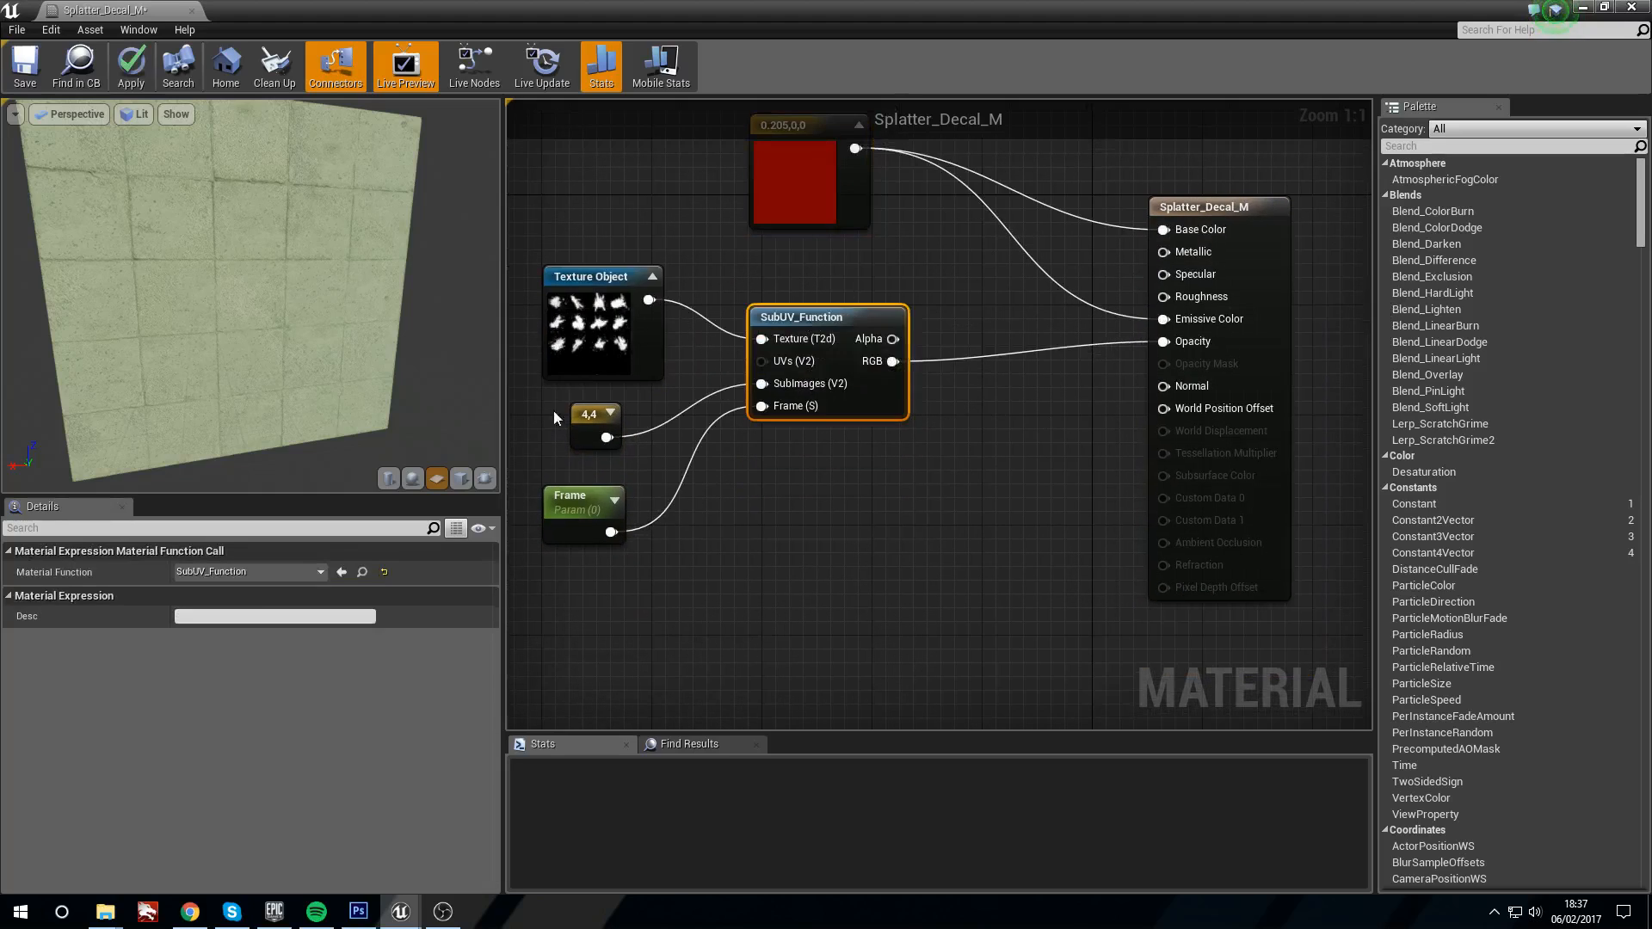
pyautogui.moveTo(551, 411); pyautogui.dragTo(690, 421, button='right')
pyautogui.moveTo(602, 354); pyautogui.dragTo(777, 525)
pyautogui.moveTo(745, 374); pyautogui.dragTo(732, 291)
pyautogui.moveTo(894, 605); pyautogui.dragTo(809, 506, button='right')
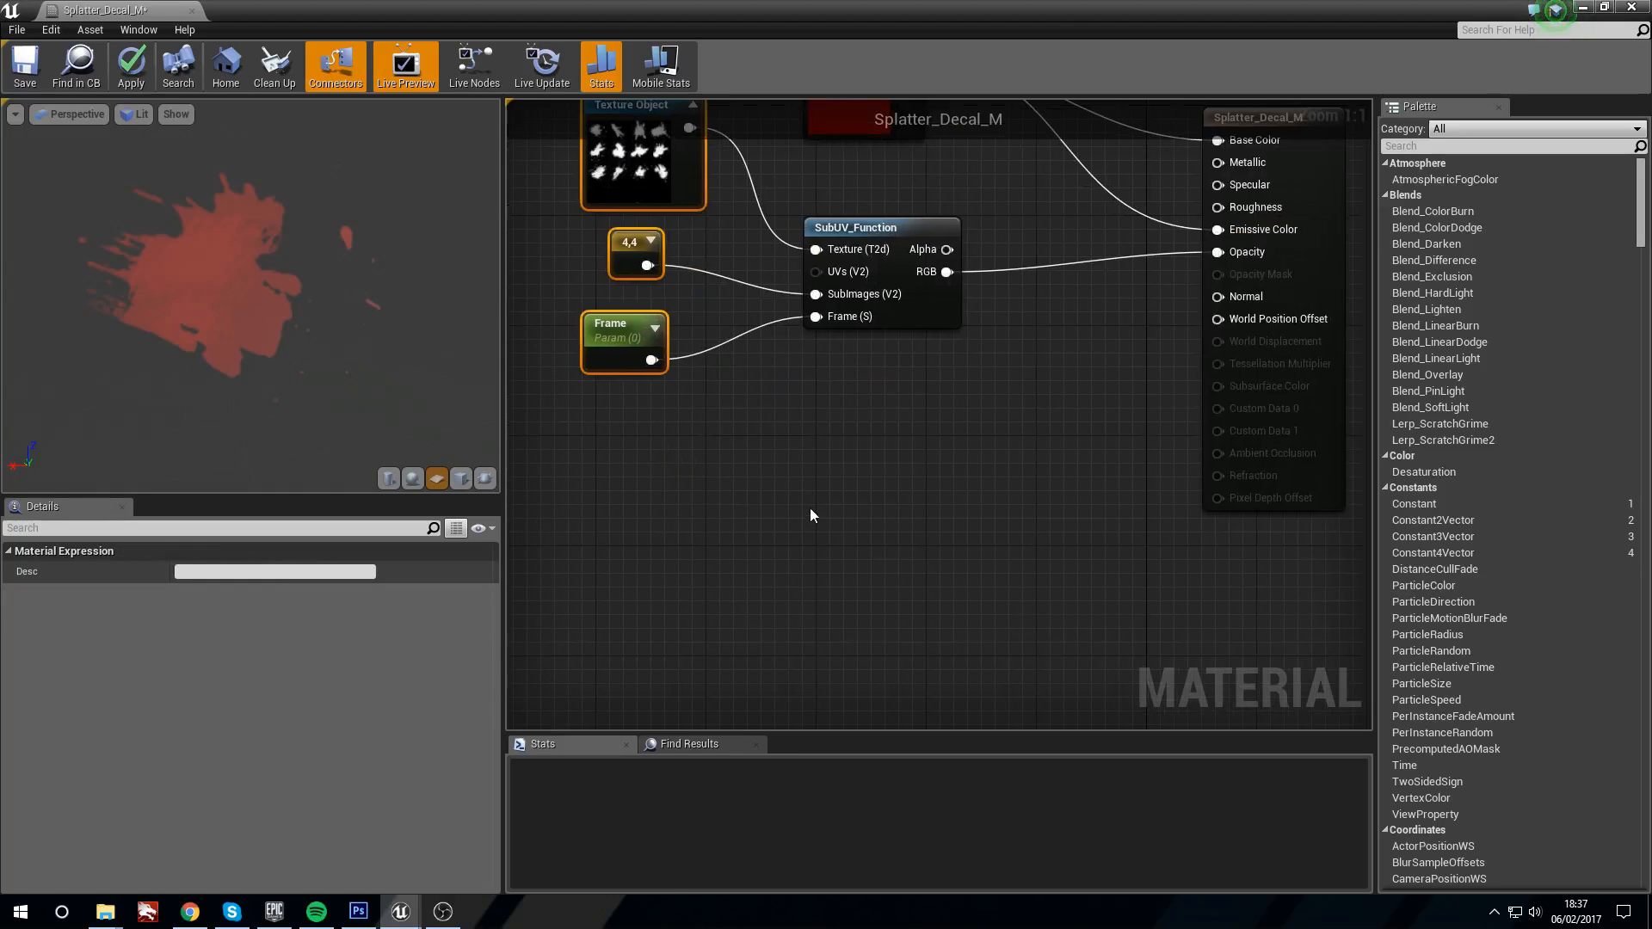
# Step: Add a Texture Sample node below SubUV_Function and assign the water_nrm texture to it
pyautogui.click(807, 508)
pyautogui.rightClick(725, 488)
pyautogui.click(715, 503)
pyautogui.press('t')
pyautogui.click(776, 511)
pyautogui.moveTo(808, 527); pyautogui.dragTo(826, 473)
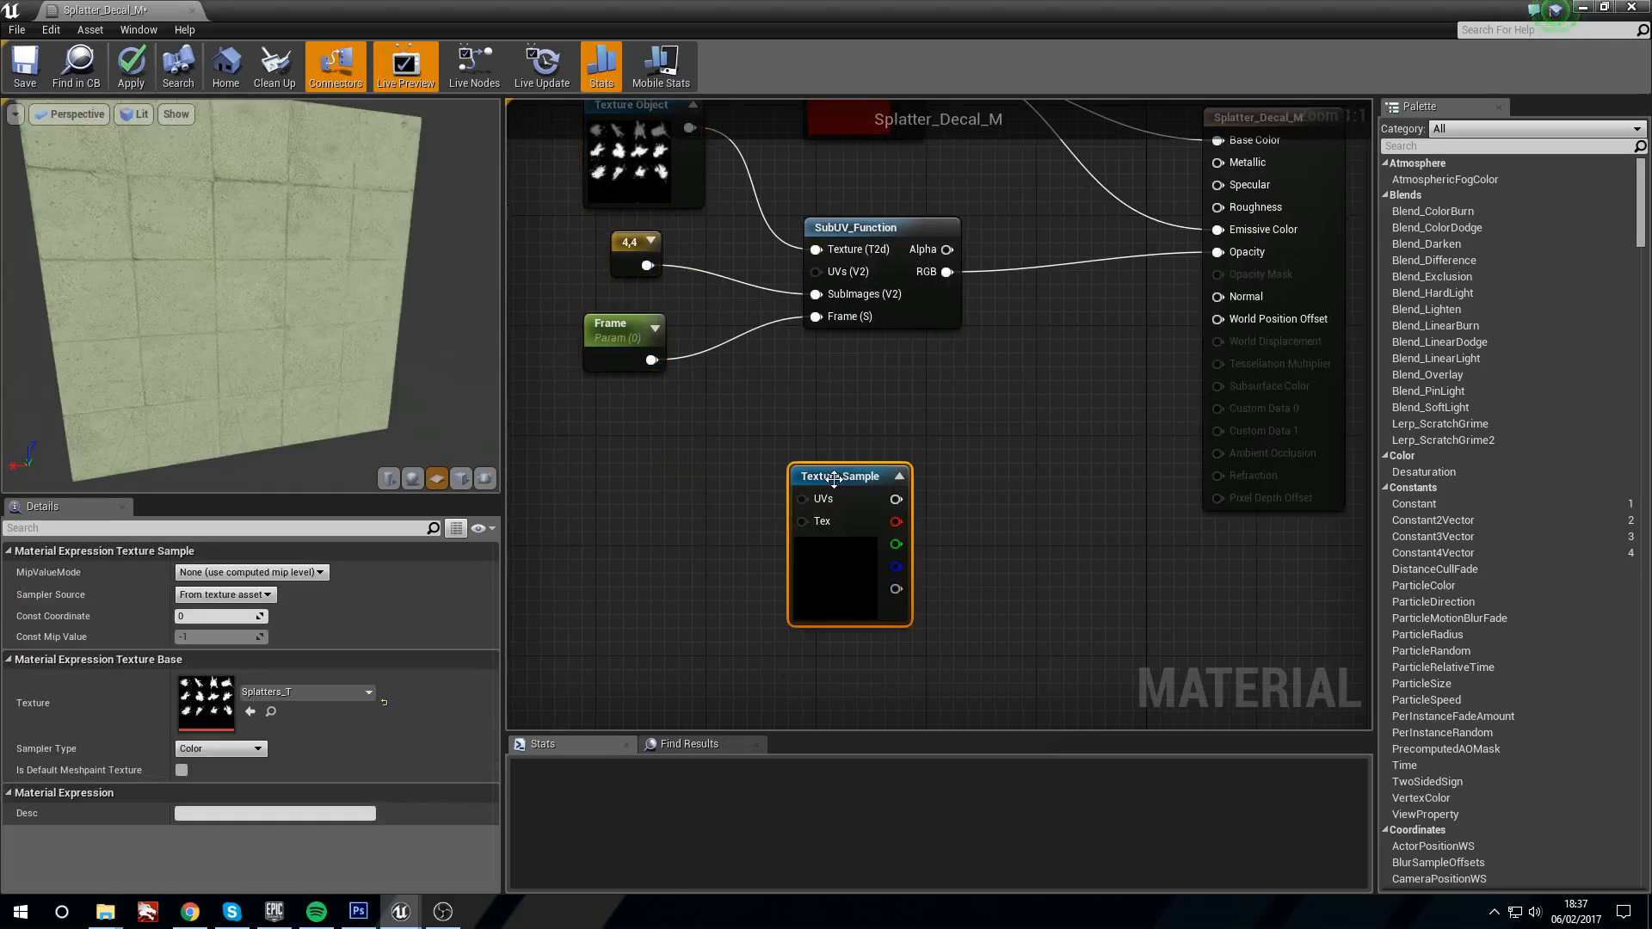
pyautogui.click(327, 696)
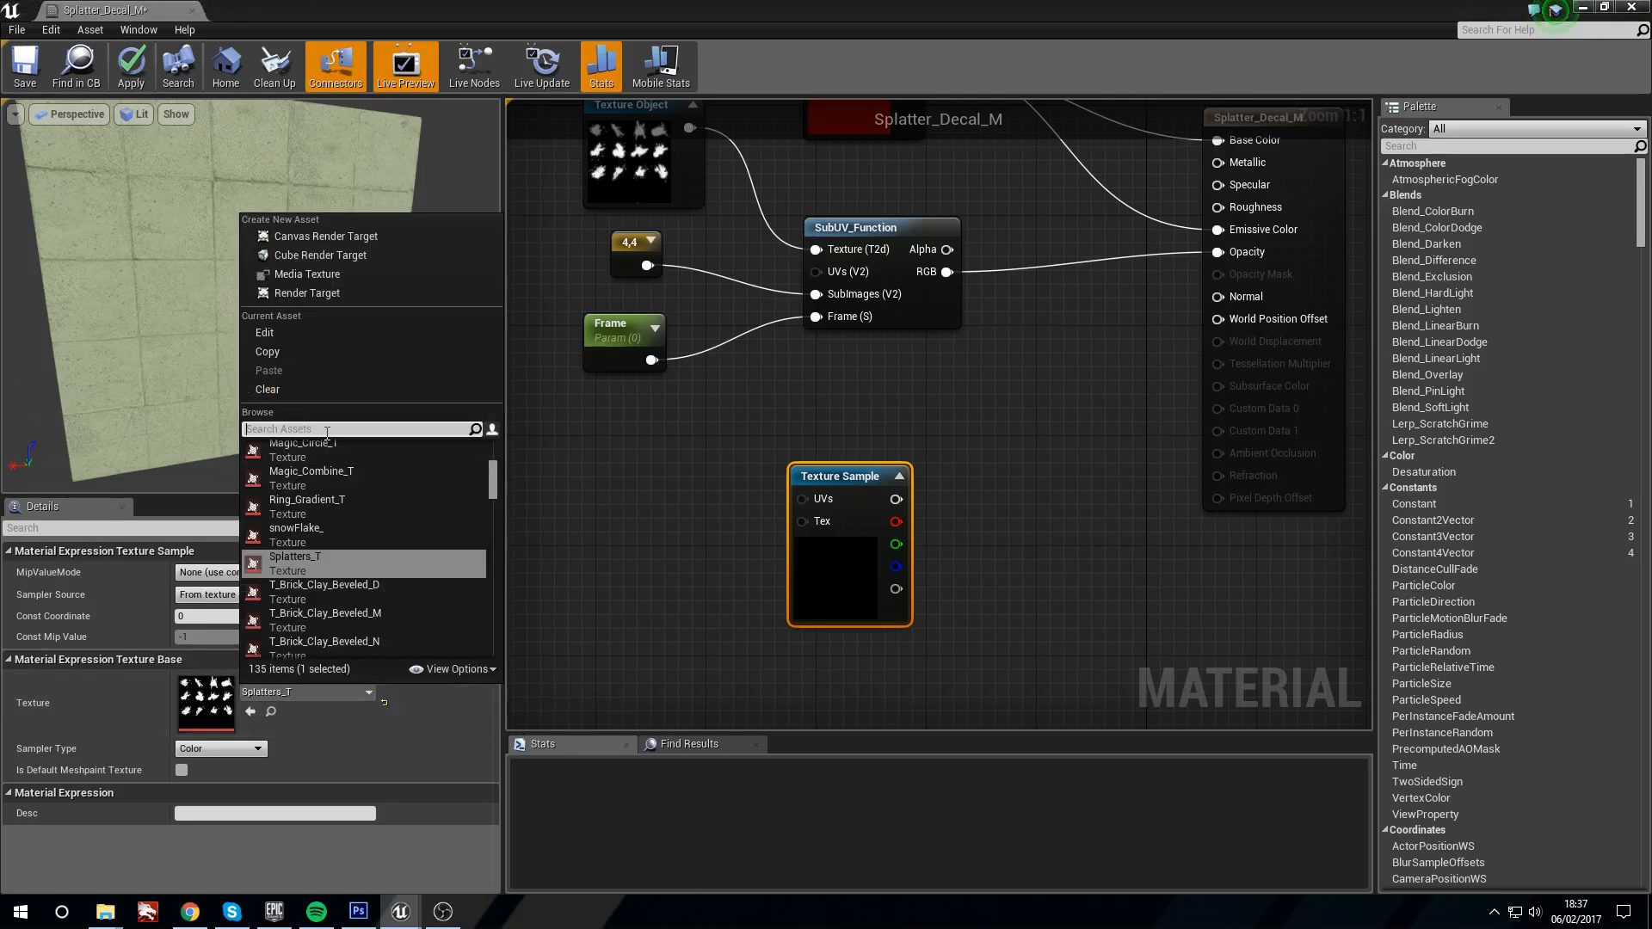
pyautogui.write('water_n')
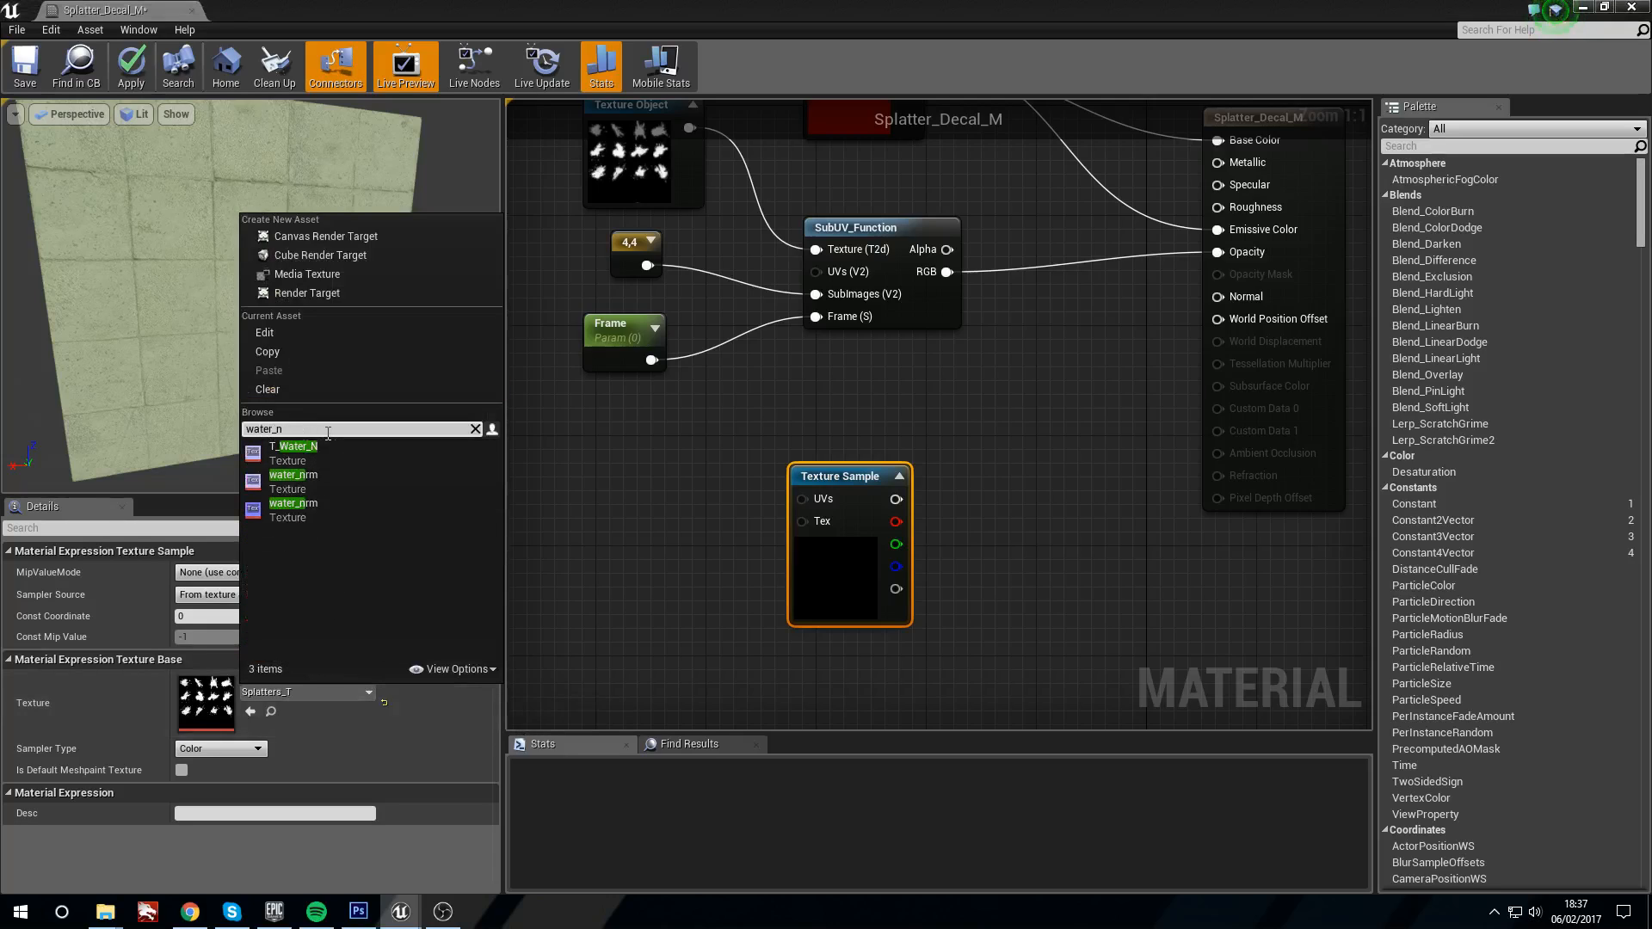
pyautogui.click(339, 509)
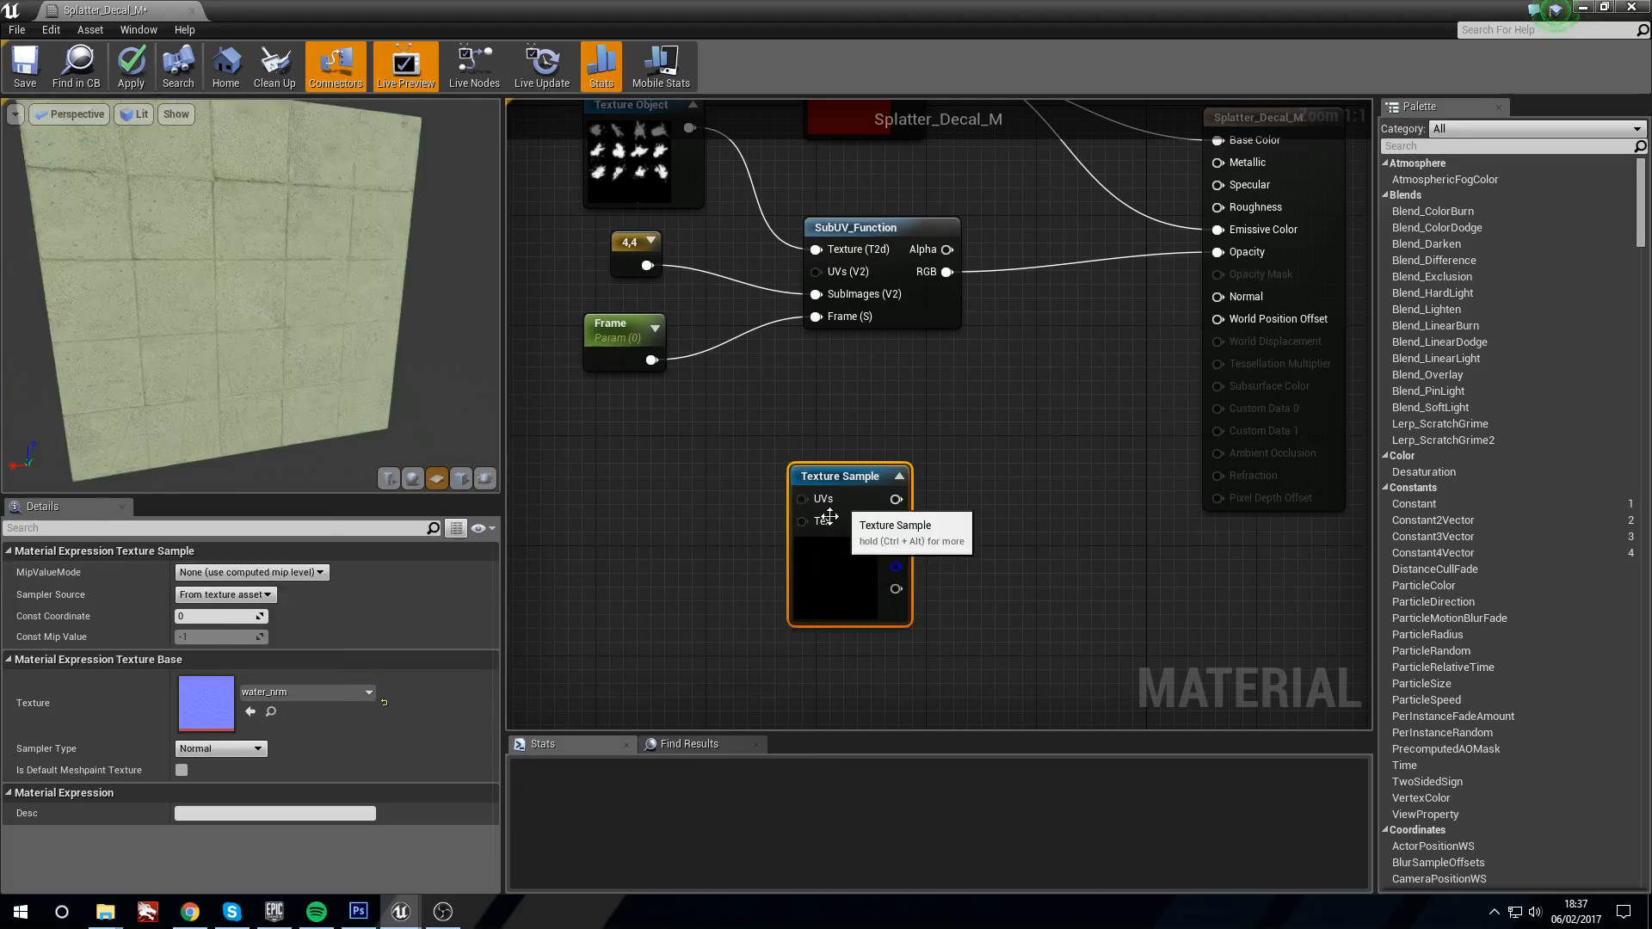
# Step: Add a Texture Coordinate node, connect it to the Texture Sample's UVs, and set its UTiling to 2
pyautogui.moveTo(659, 555); pyautogui.dragTo(689, 561, button='right')
pyautogui.press('u')
pyautogui.click(652, 543)
pyautogui.moveTo(715, 577); pyautogui.dragTo(847, 510)
pyautogui.moveTo(632, 553); pyautogui.dragTo(653, 561, button='right')
pyautogui.moveTo(646, 544); pyautogui.dragTo(660, 545)
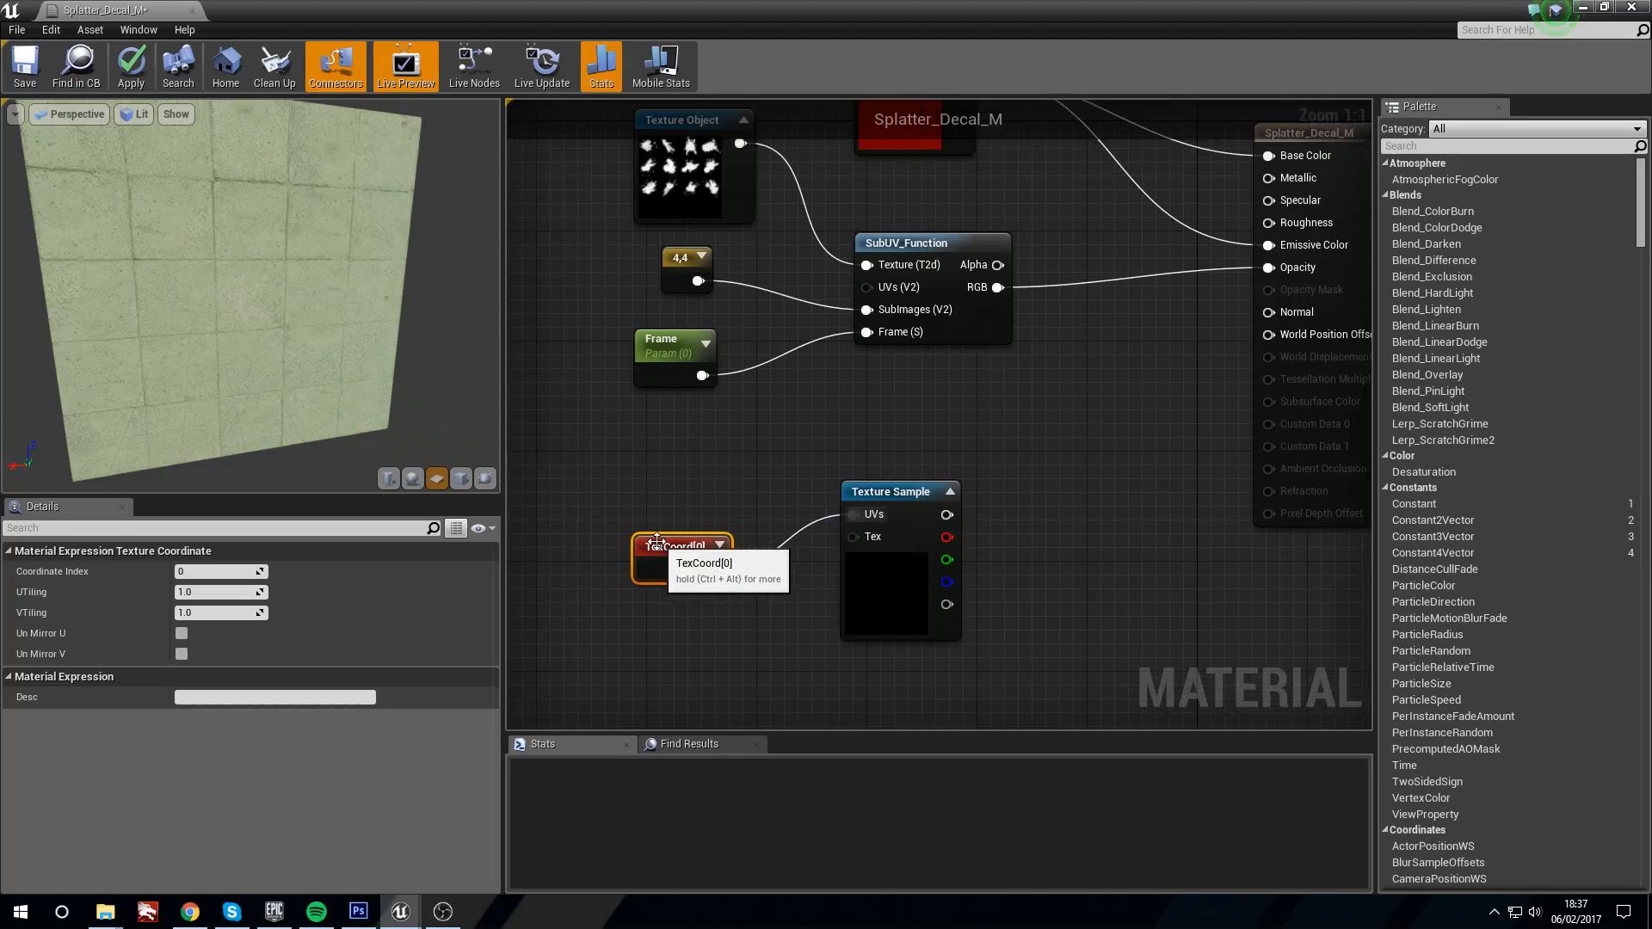
pyautogui.click(208, 594)
pyautogui.write('2')
pyautogui.press('Return')
# Step: Connect the Texture Sample's output to Normal of Splatter_Decal_M and view the decal preview up close
pyautogui.click(604, 461)
pyautogui.moveTo(604, 462); pyautogui.dragTo(493, 467, button='right')
pyautogui.moveTo(834, 521); pyautogui.dragTo(1156, 317)
pyautogui.moveTo(617, 390); pyautogui.dragTo(800, 510, button='right')
pyautogui.moveTo(251, 365); pyautogui.dragTo(335, 301)
pyautogui.scroll(5, 250, 366)
pyautogui.moveTo(216, 337)
pyautogui.mouseDown()
pyautogui.moveTo(164, 331)
pyautogui.moveTo(185, 337)
pyautogui.mouseUp()
pyautogui.scroll(4, 217, 337)
pyautogui.moveTo(177, 311); pyautogui.dragTo(178, 344, button='right')
pyautogui.moveTo(178, 311); pyautogui.dragTo(138, 311)
pyautogui.moveTo(244, 246); pyautogui.dragTo(235, 231)
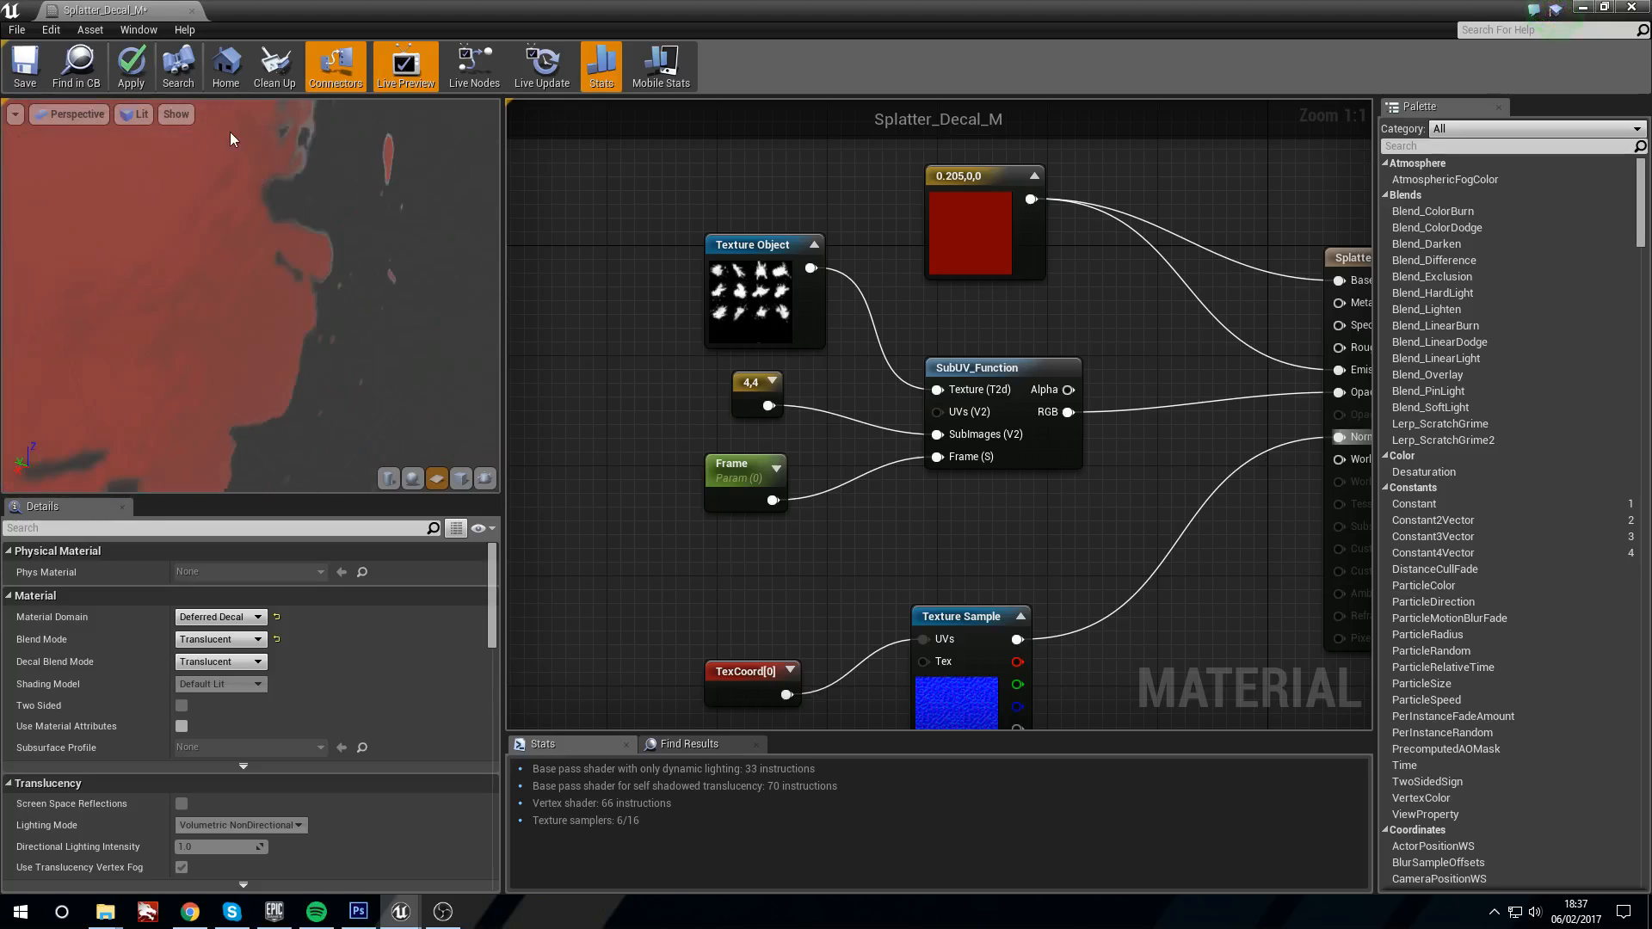
# Step: Apply the changes to the decal material and save it
pyautogui.click(131, 62)
pyautogui.press('Home')
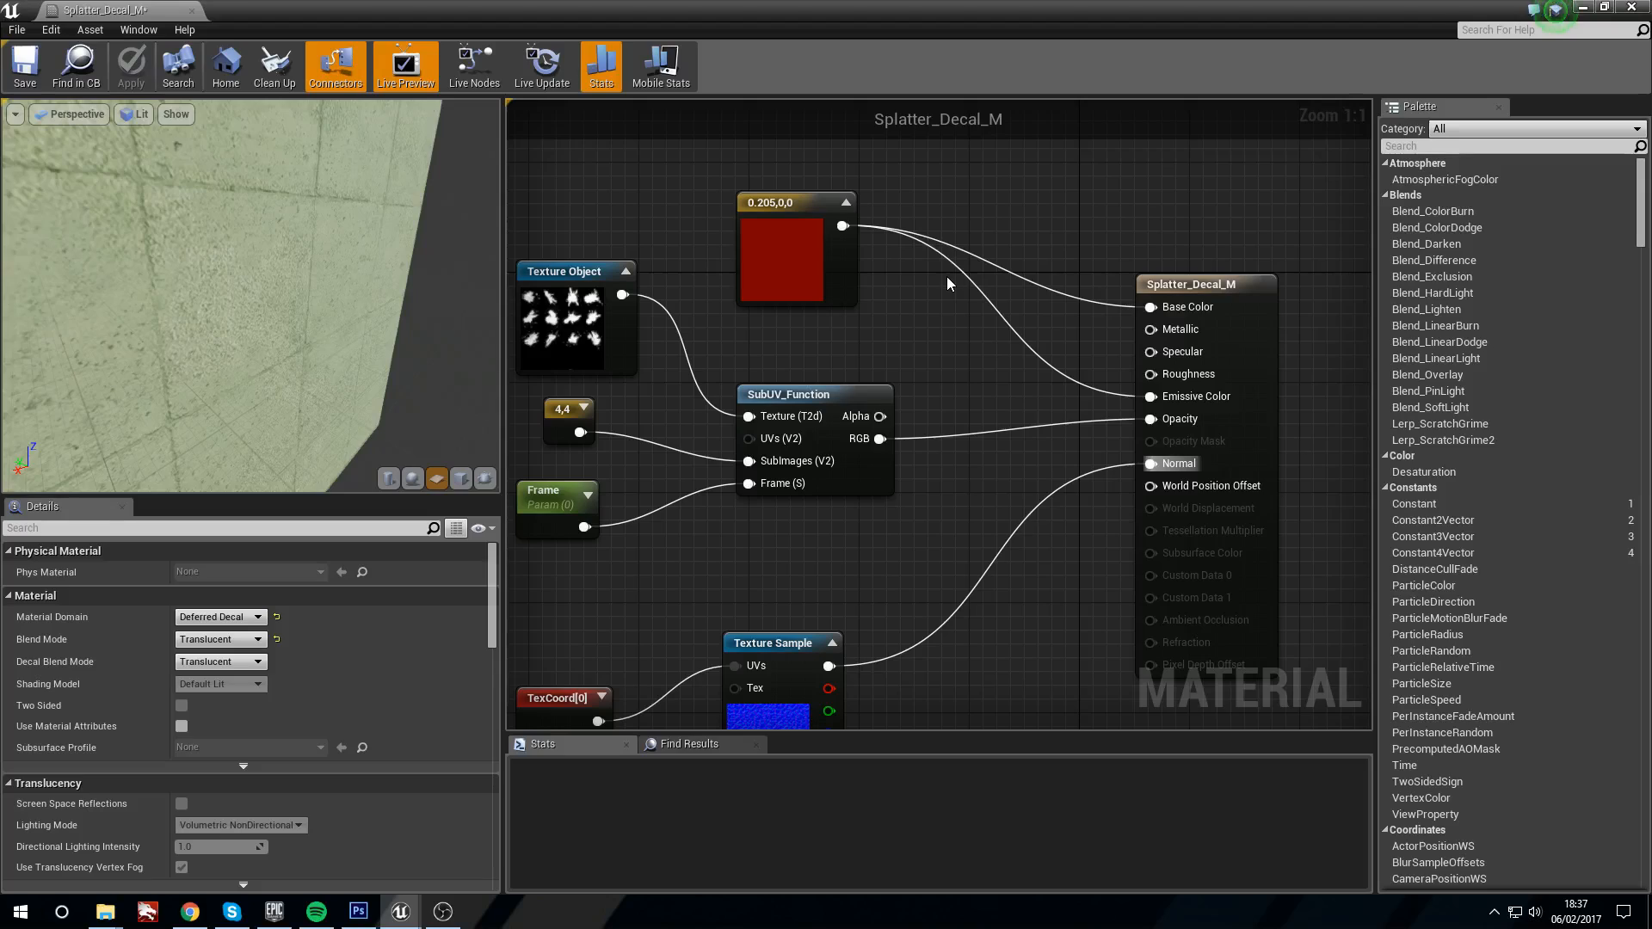
pyautogui.click(12, 58)
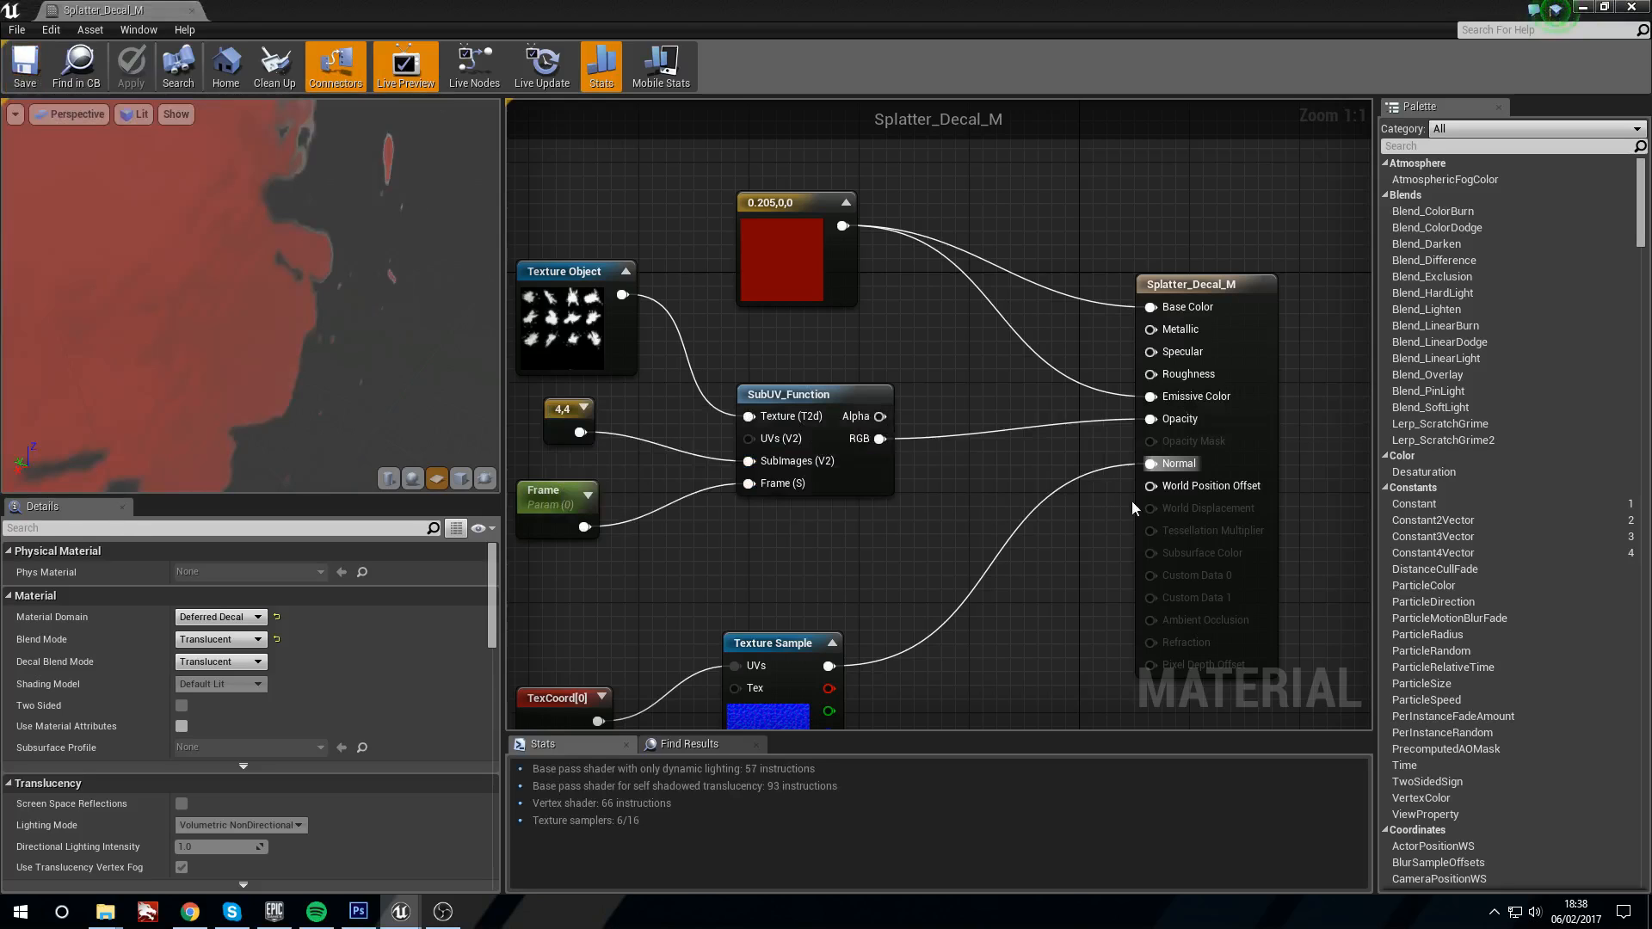
# Step: Move the Texture Sample and TexCoord nodes up, closer to the rest of the graph
pyautogui.moveTo(786, 717); pyautogui.dragTo(833, 623, button='right')
pyautogui.moveTo(834, 623); pyautogui.dragTo(865, 605)
pyautogui.moveTo(614, 612); pyautogui.dragTo(695, 572)
pyautogui.moveTo(1018, 442); pyautogui.dragTo(941, 518, button='right')
# Step: Break the Emissive Color link to compare the decal preview without it, and reconnect the red constant to that input
pyautogui.moveTo(355, 277)
pyautogui.mouseDown()
pyautogui.moveTo(318, 293)
pyautogui.moveTo(379, 267)
pyautogui.moveTo(366, 271)
pyautogui.mouseUp()
pyautogui.moveTo(201, 250)
pyautogui.mouseDown()
pyautogui.moveTo(218, 248)
pyautogui.moveTo(202, 250)
pyautogui.mouseUp()
pyautogui.moveTo(201, 250); pyautogui.dragTo(201, 335, button='right')
pyautogui.moveTo(201, 250)
pyautogui.mouseDown()
pyautogui.moveTo(224, 245)
pyautogui.moveTo(185, 258)
pyautogui.moveTo(201, 249)
pyautogui.mouseUp()
pyautogui.rightClick(1118, 379)
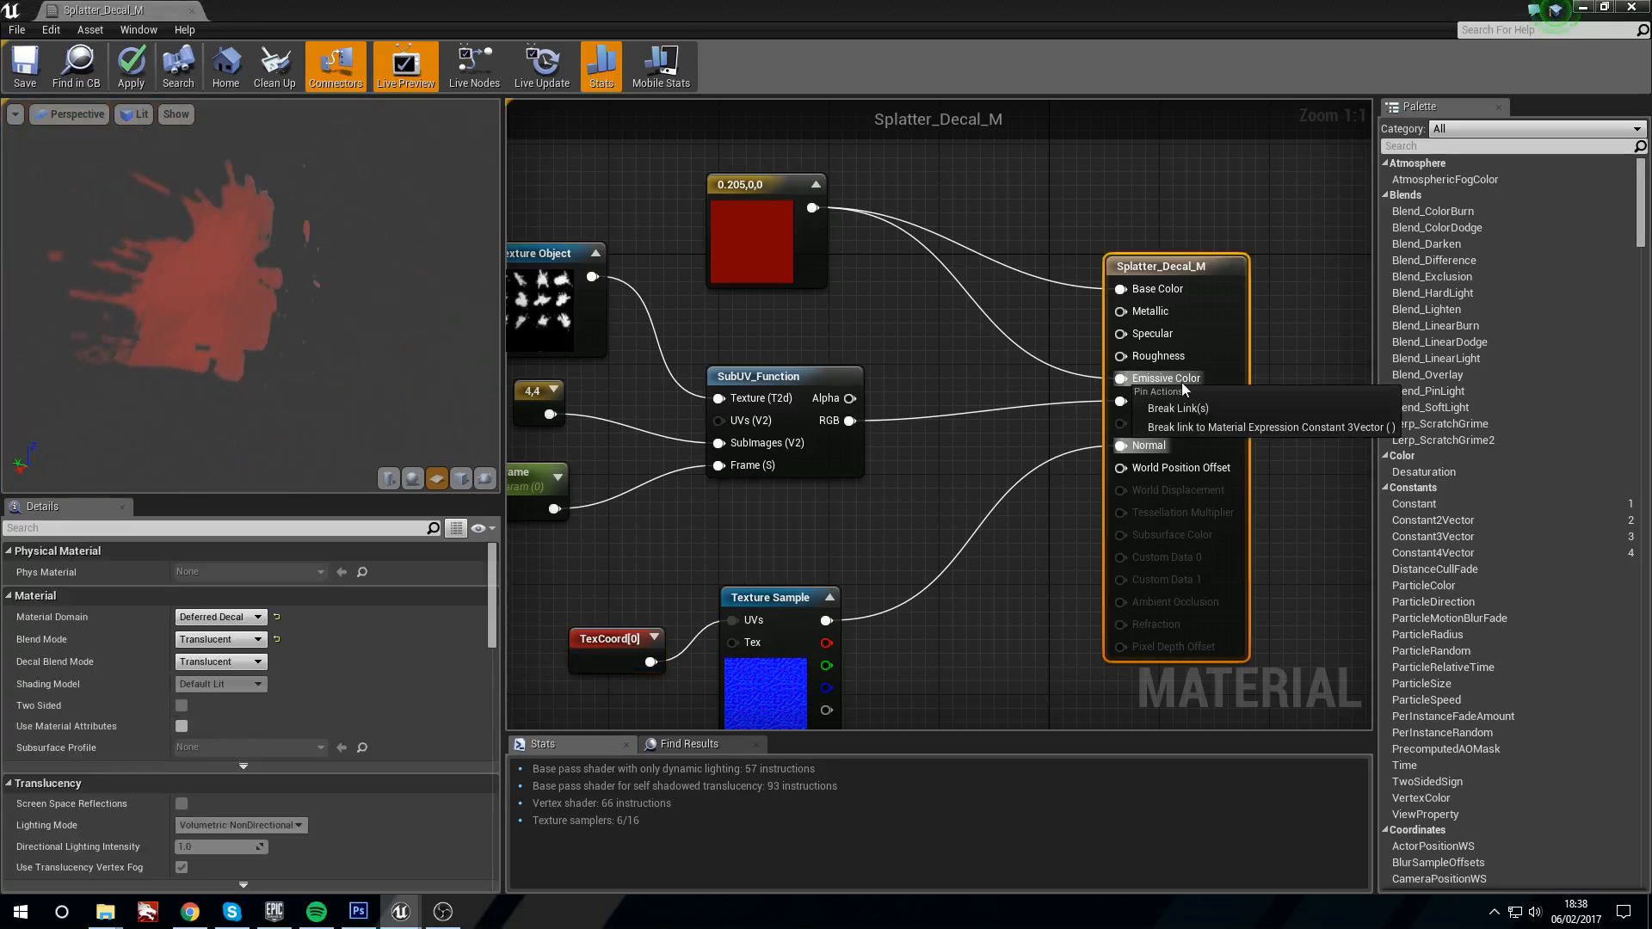
pyautogui.click(1198, 415)
pyautogui.moveTo(320, 354); pyautogui.dragTo(258, 348)
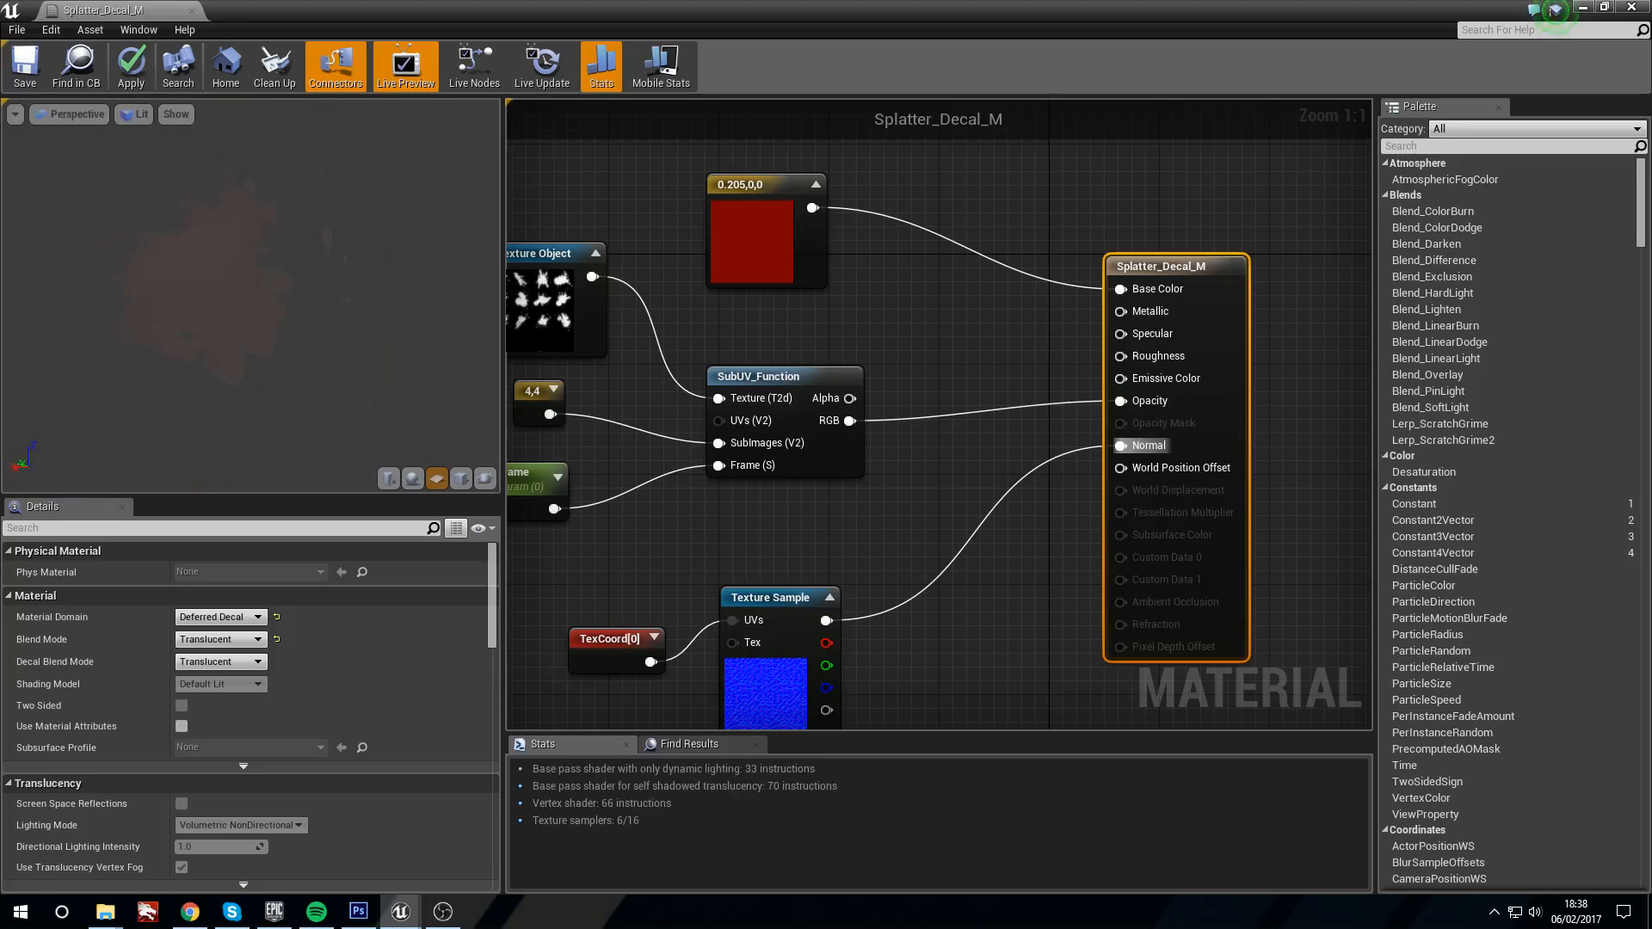
pyautogui.moveTo(258, 348)
pyautogui.mouseDown()
pyautogui.moveTo(224, 344)
pyautogui.moveTo(237, 340)
pyautogui.mouseUp()
pyautogui.moveTo(813, 207); pyautogui.dragTo(1120, 378)
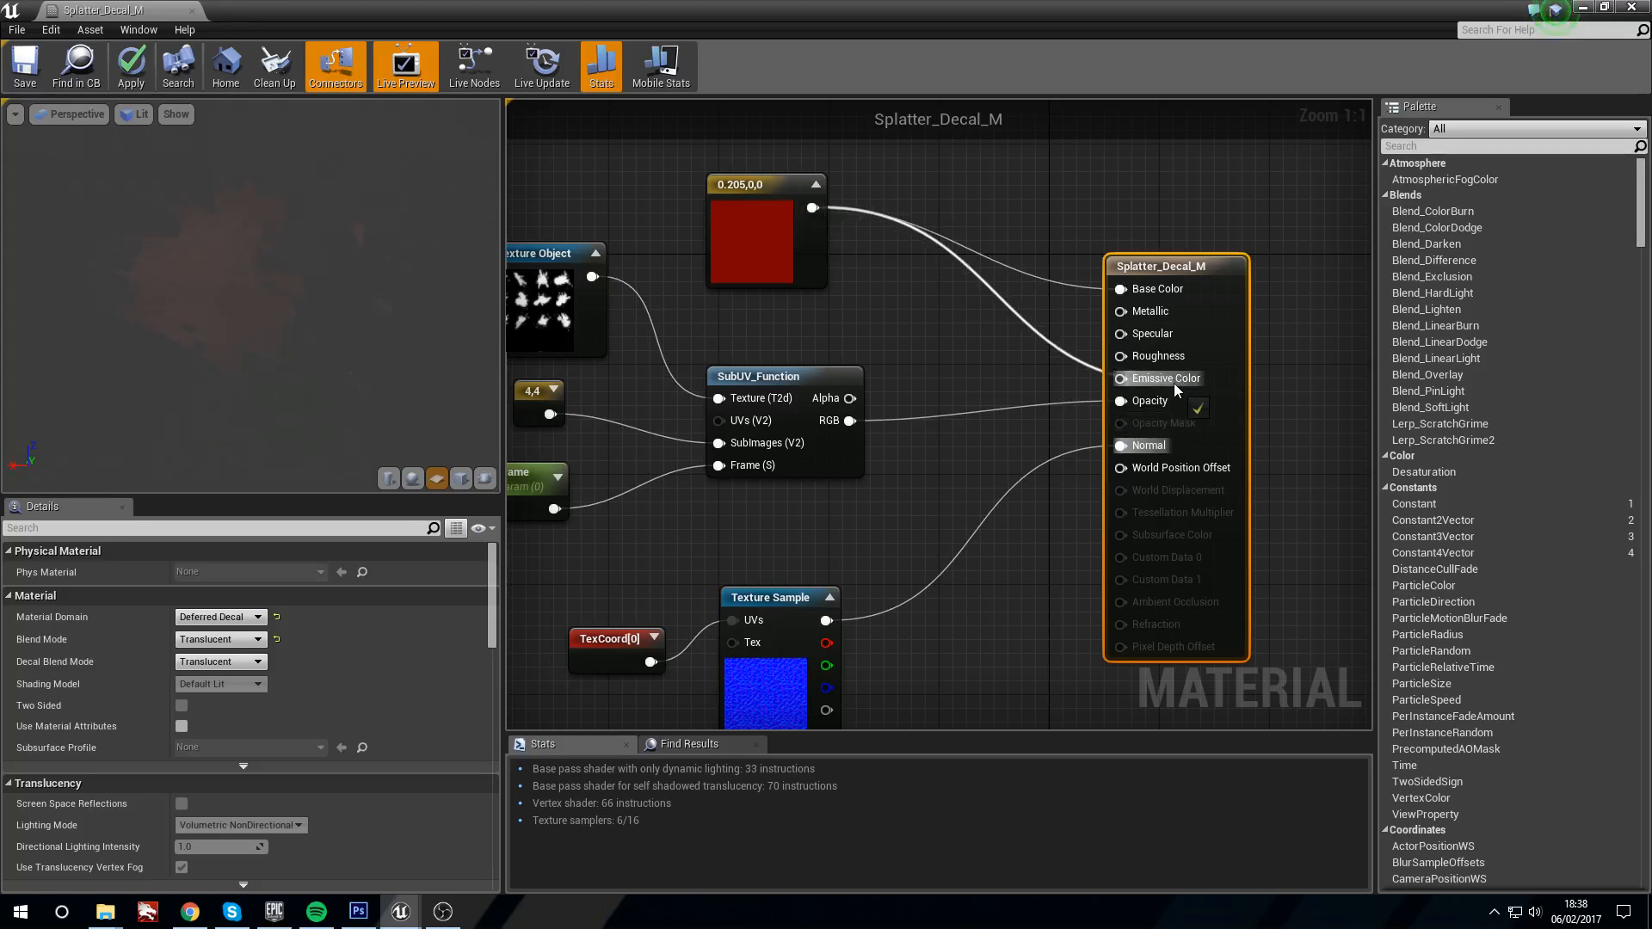
pyautogui.moveTo(172, 297); pyautogui.dragTo(250, 310)
# Step: Nudge the red constant node, apply the changes to Splatter_Decal_M, and close the material editor
pyautogui.moveTo(769, 229); pyautogui.dragTo(783, 229)
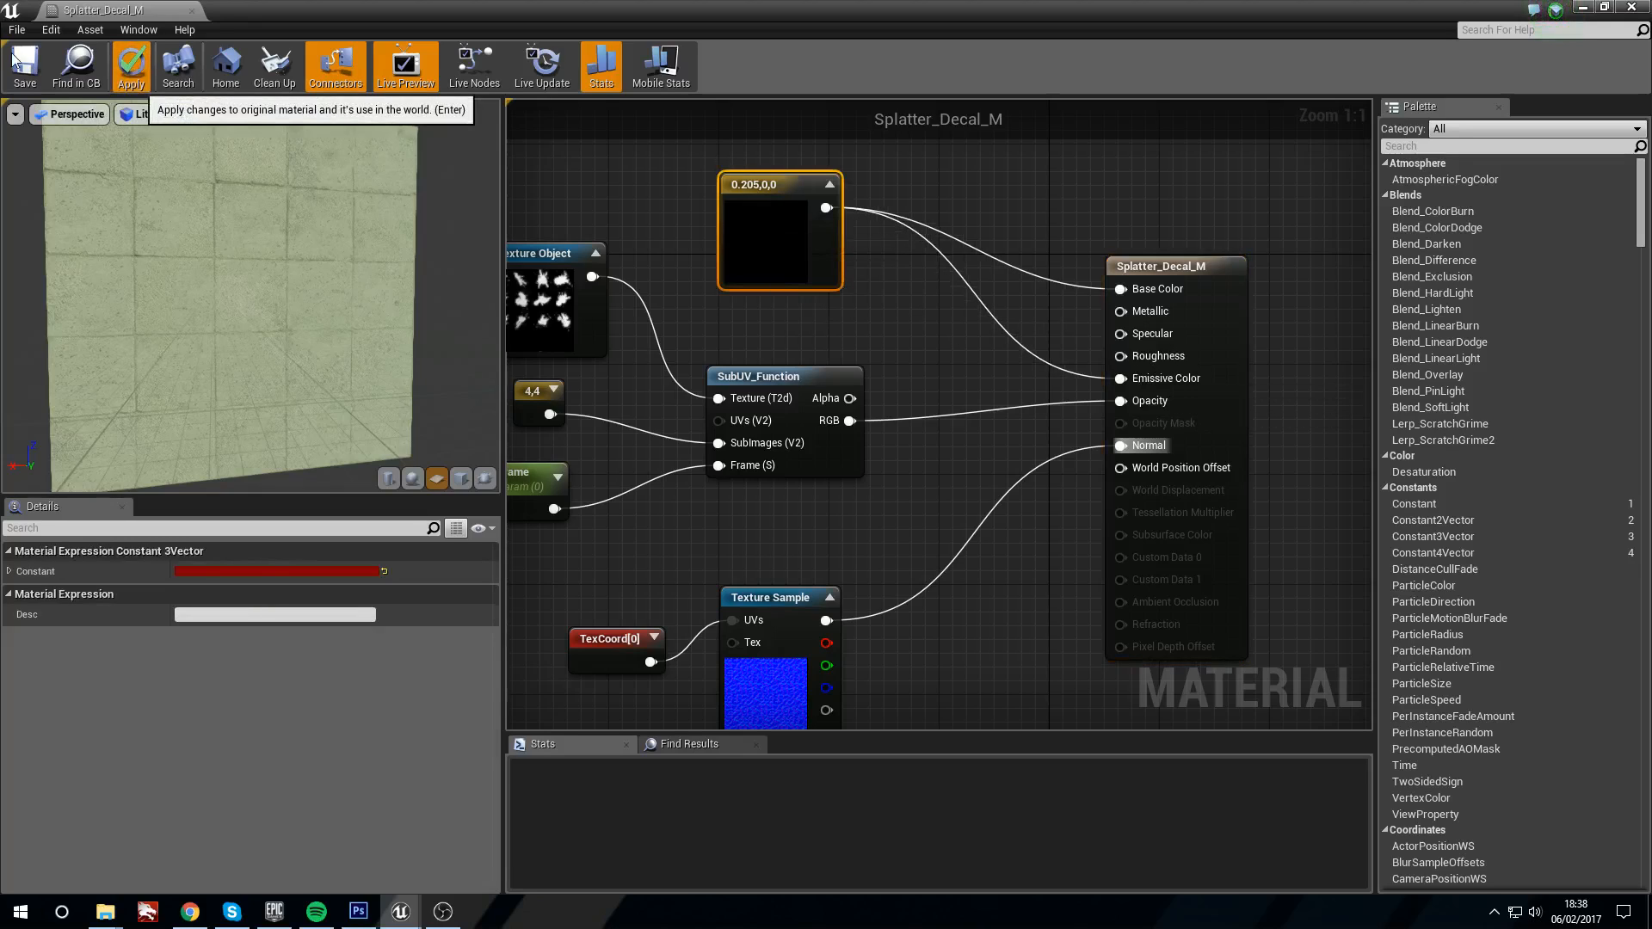
pyautogui.click(131, 67)
pyautogui.click(1635, 7)
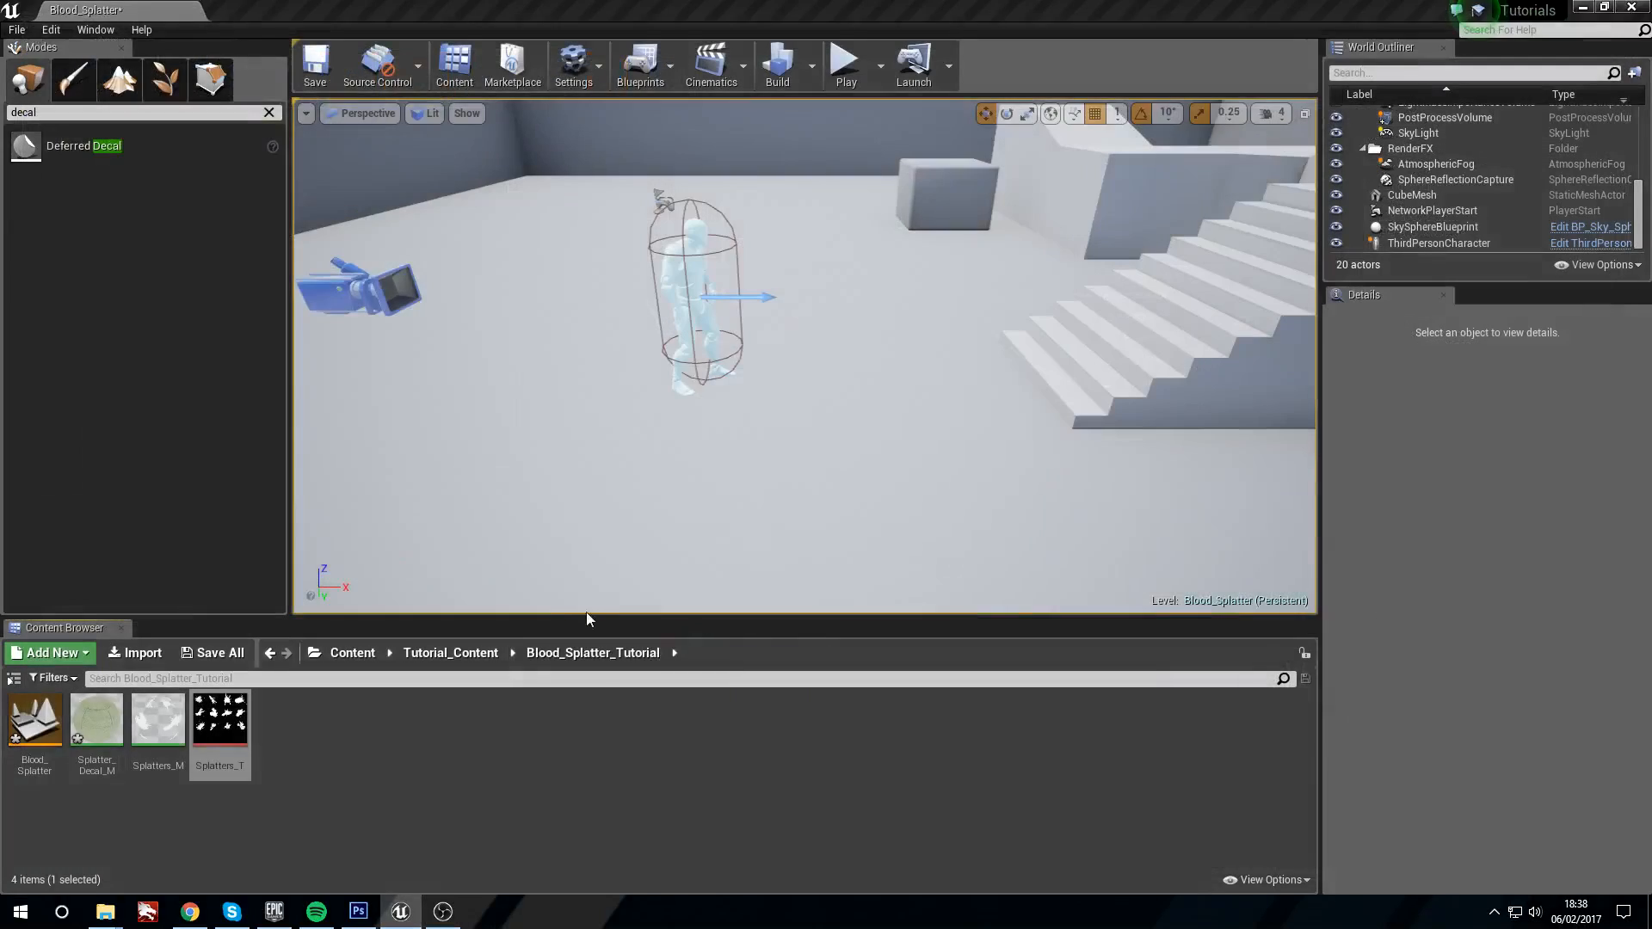
# Step: Create a Particle System named Splatter_P in the Blood_Splatter_Tutorial folder
pyautogui.rightClick(379, 765)
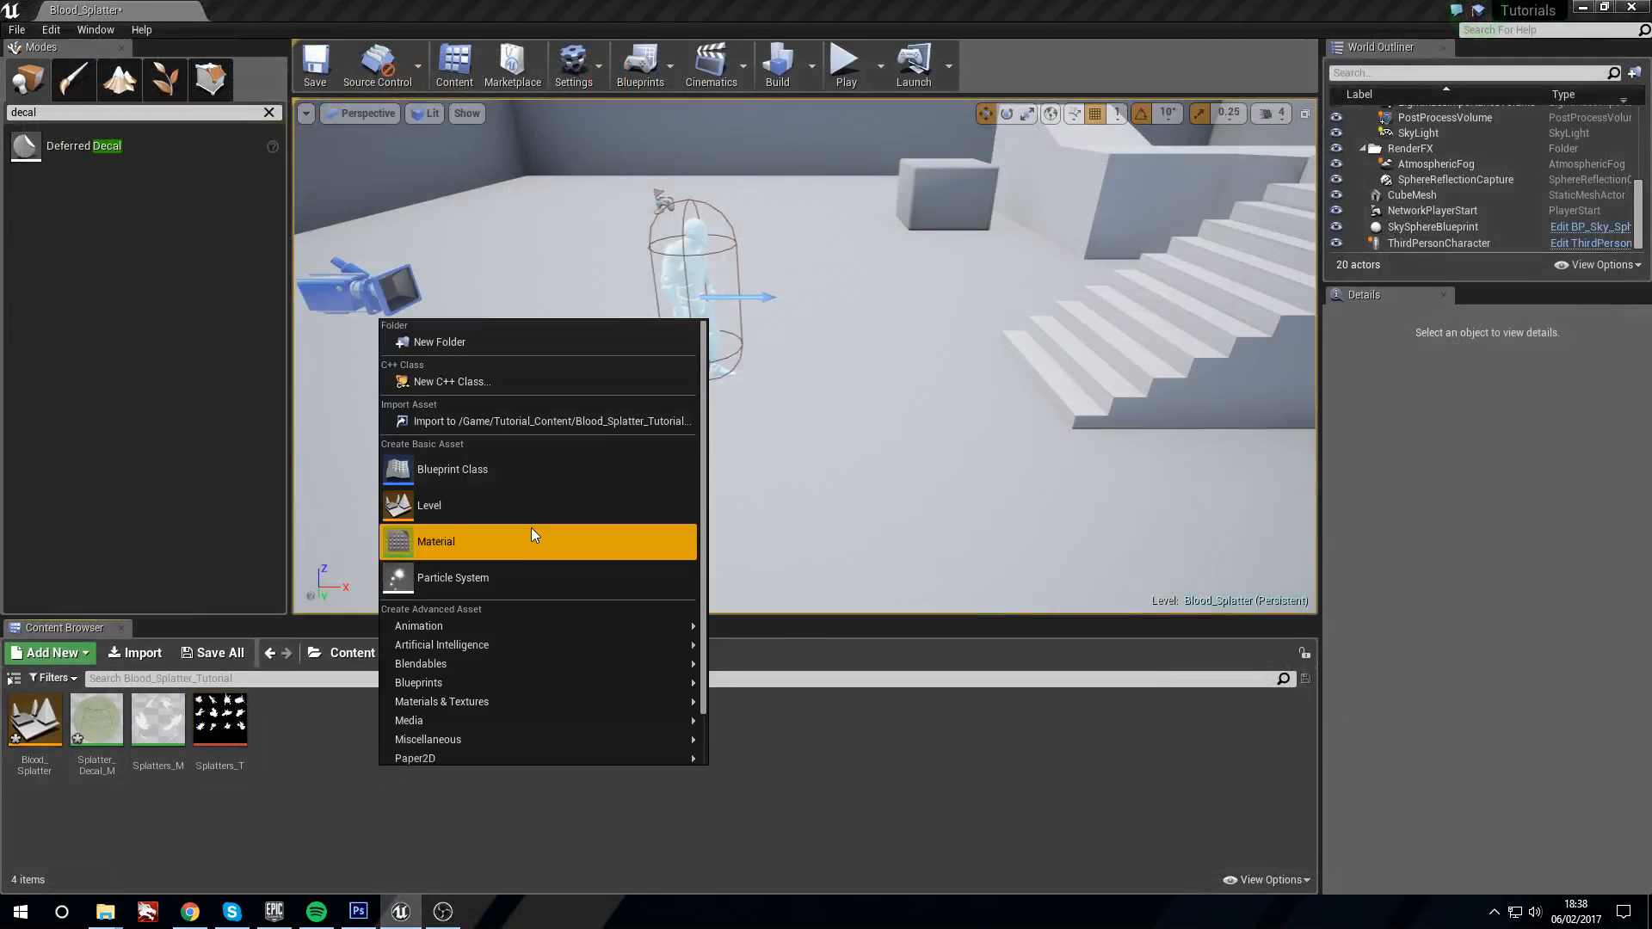
pyautogui.click(514, 574)
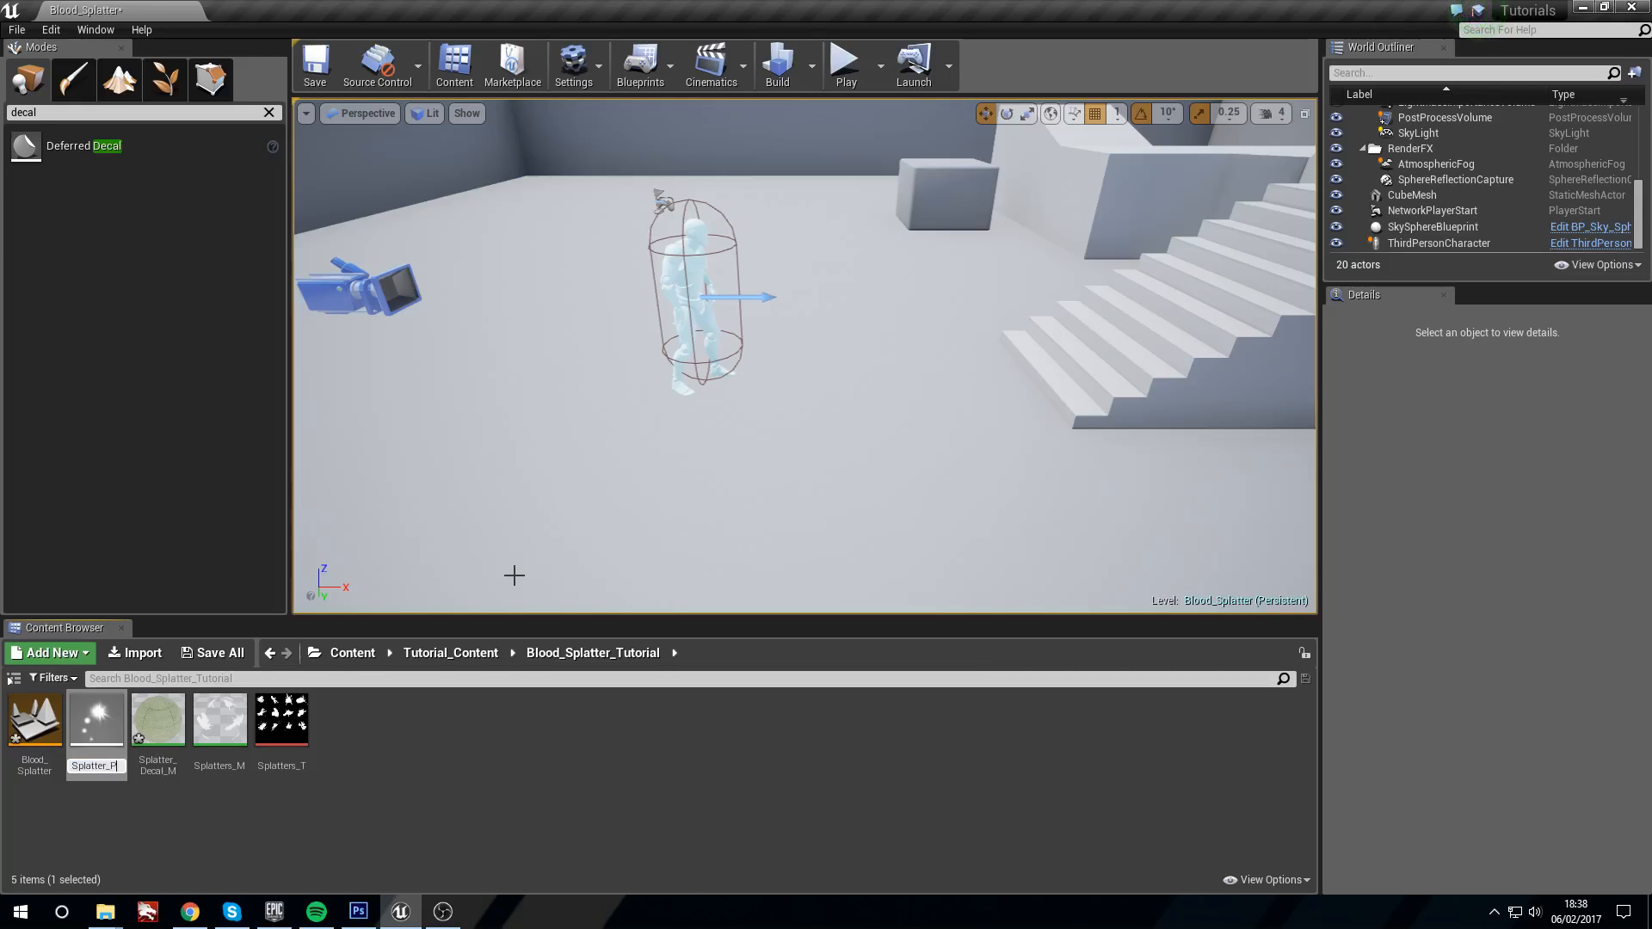
pyautogui.press('Return')
# Step: Open Splatter_P and assign the Splatters_M material in the emitter's Required module
pyautogui.doubleClick(158, 727)
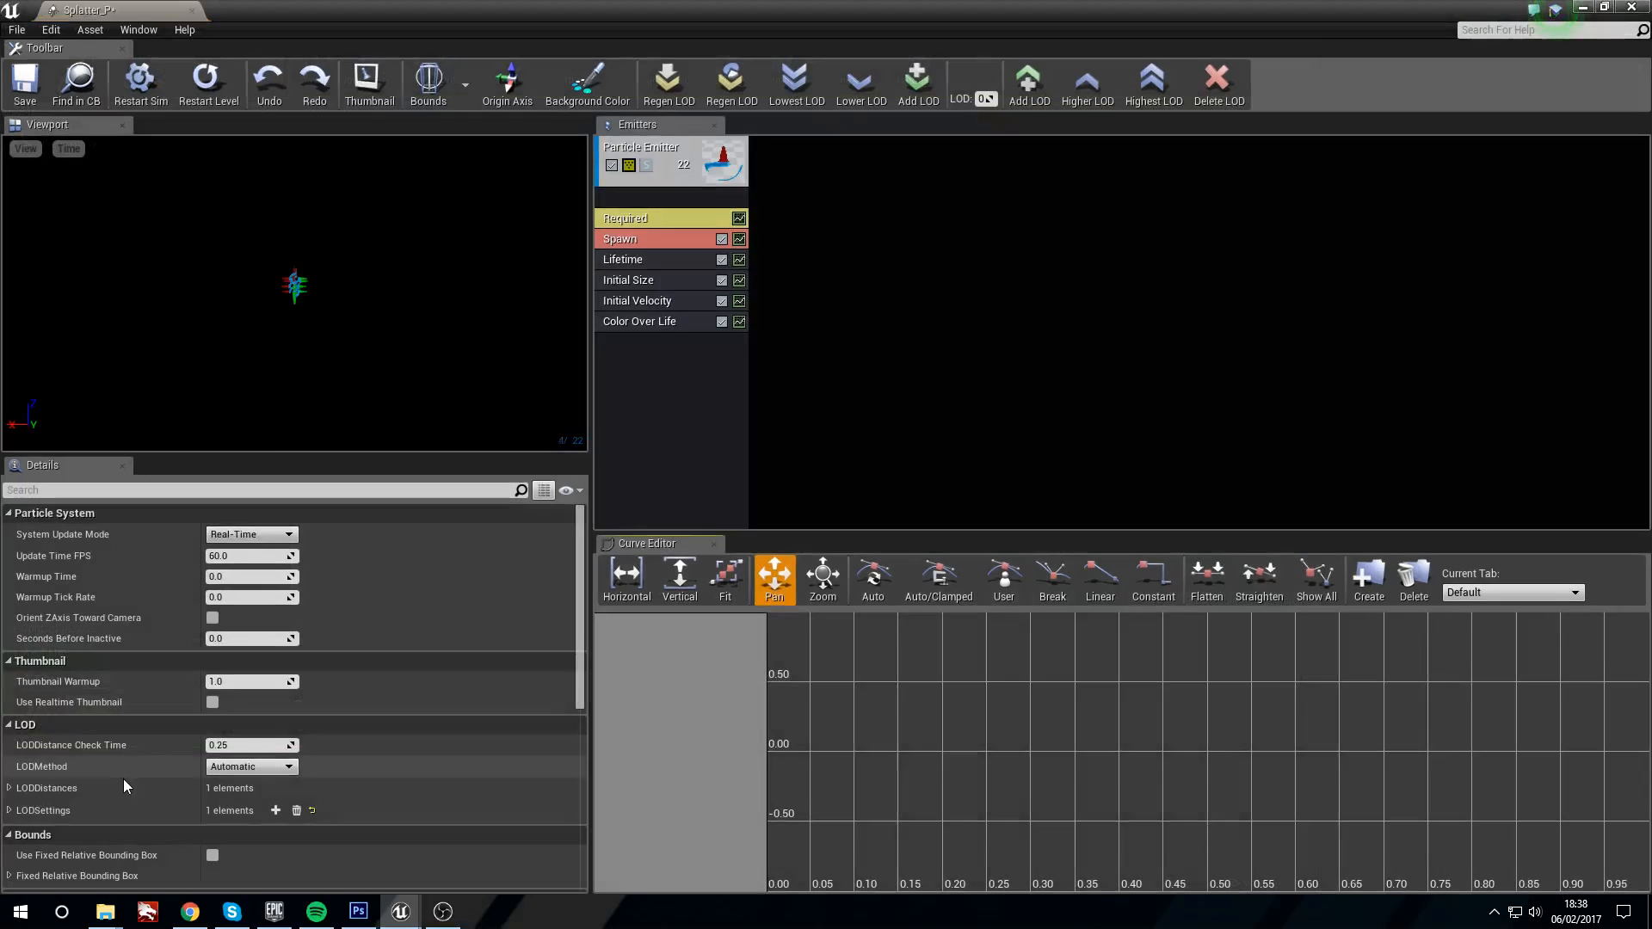
pyautogui.click(659, 222)
pyautogui.click(338, 547)
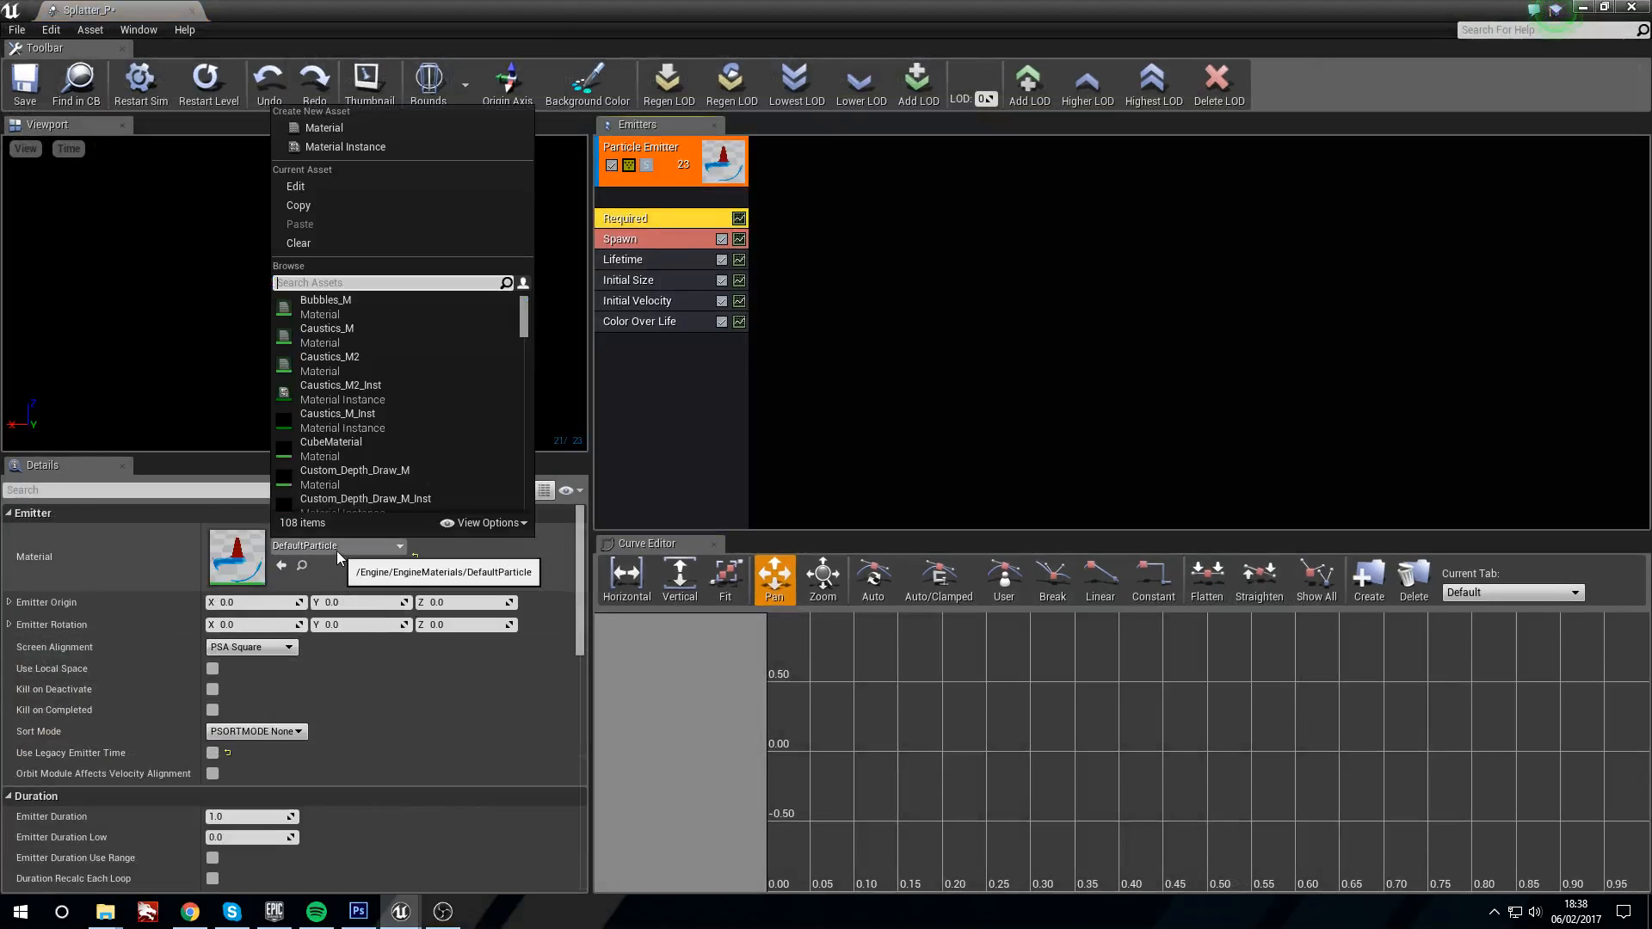
pyautogui.write('splatt')
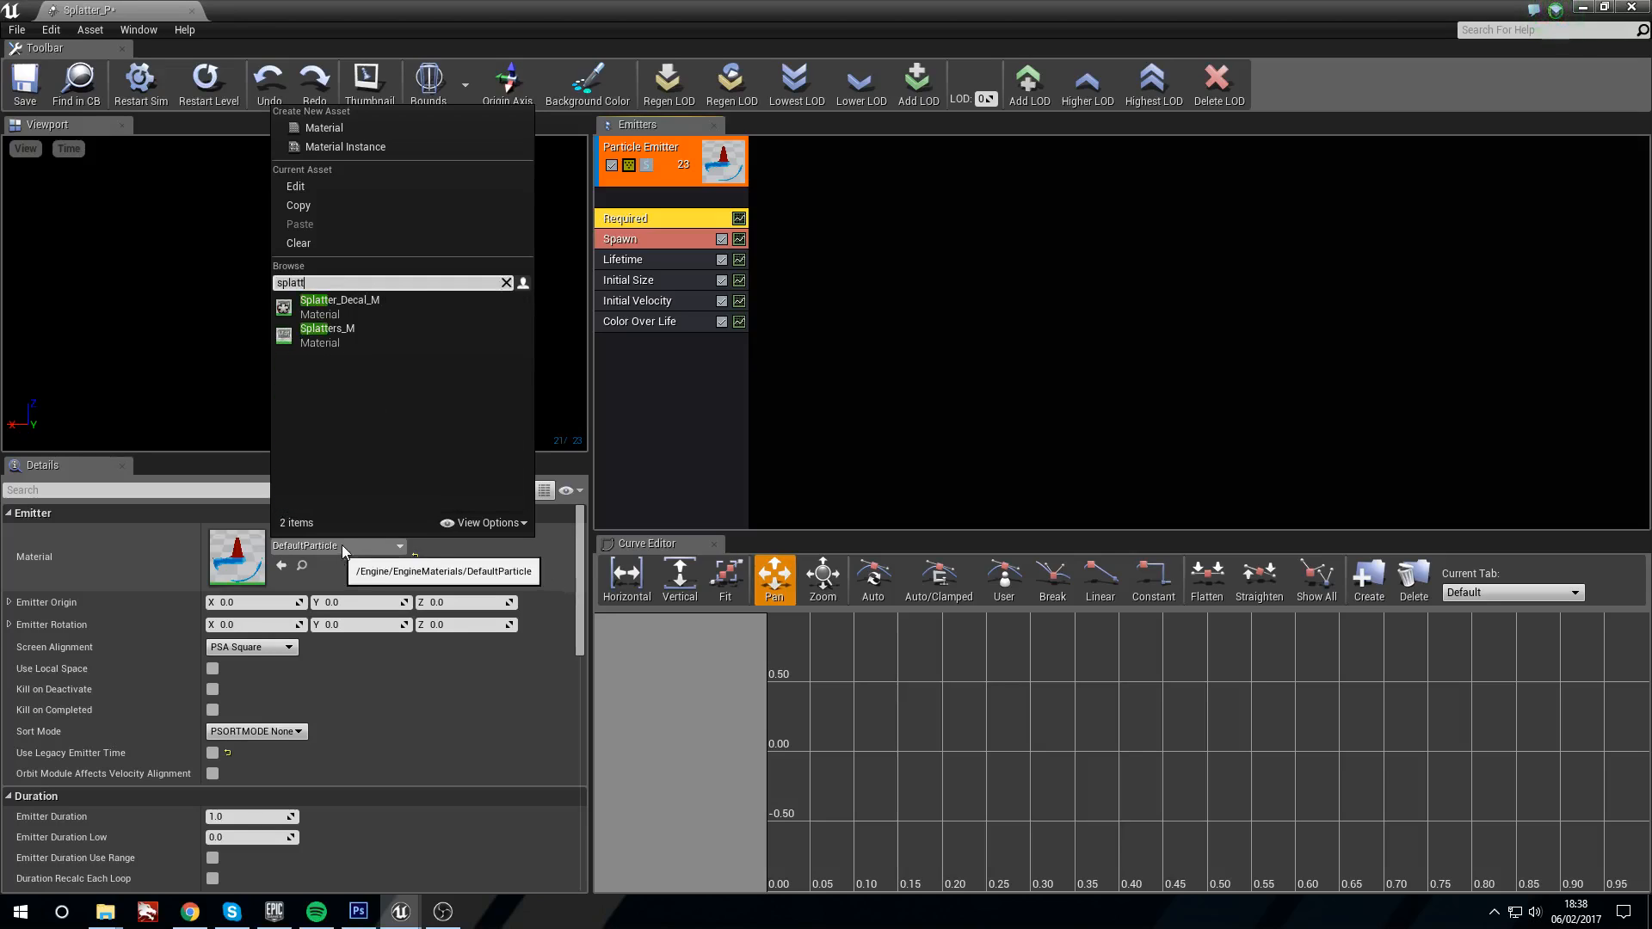
pyautogui.click(355, 336)
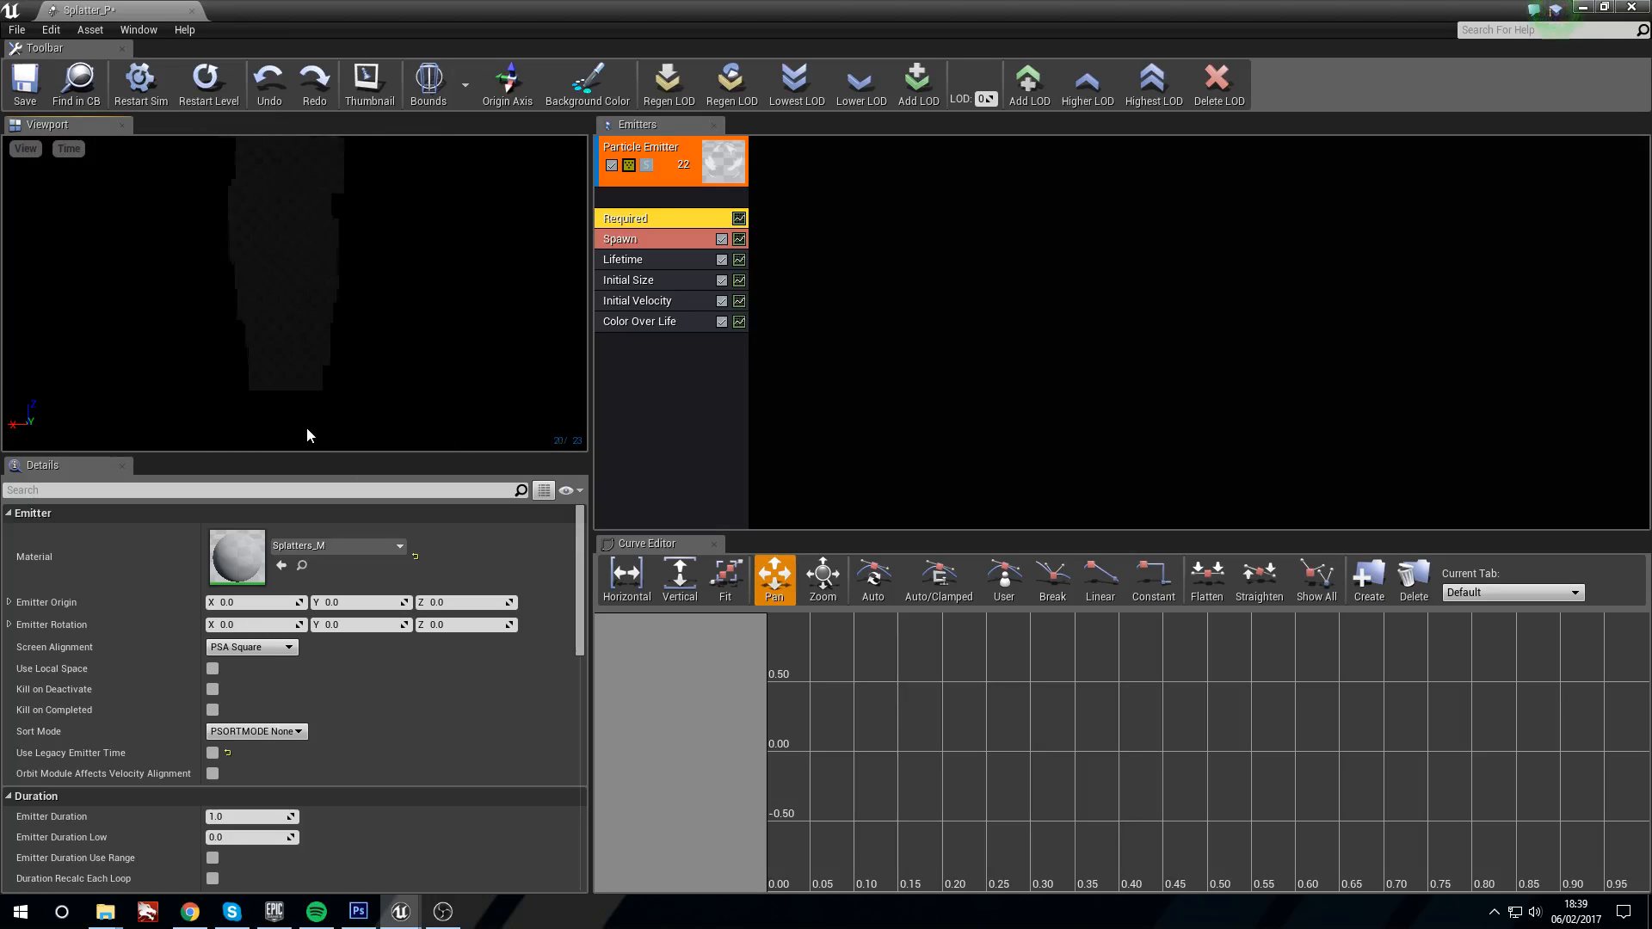
# Step: Open Splatters_M to check its Particle SubUV texture and node connections, and return to the Splatter_P editor
pyautogui.moveTo(457, 8); pyautogui.dragTo(638, 111)
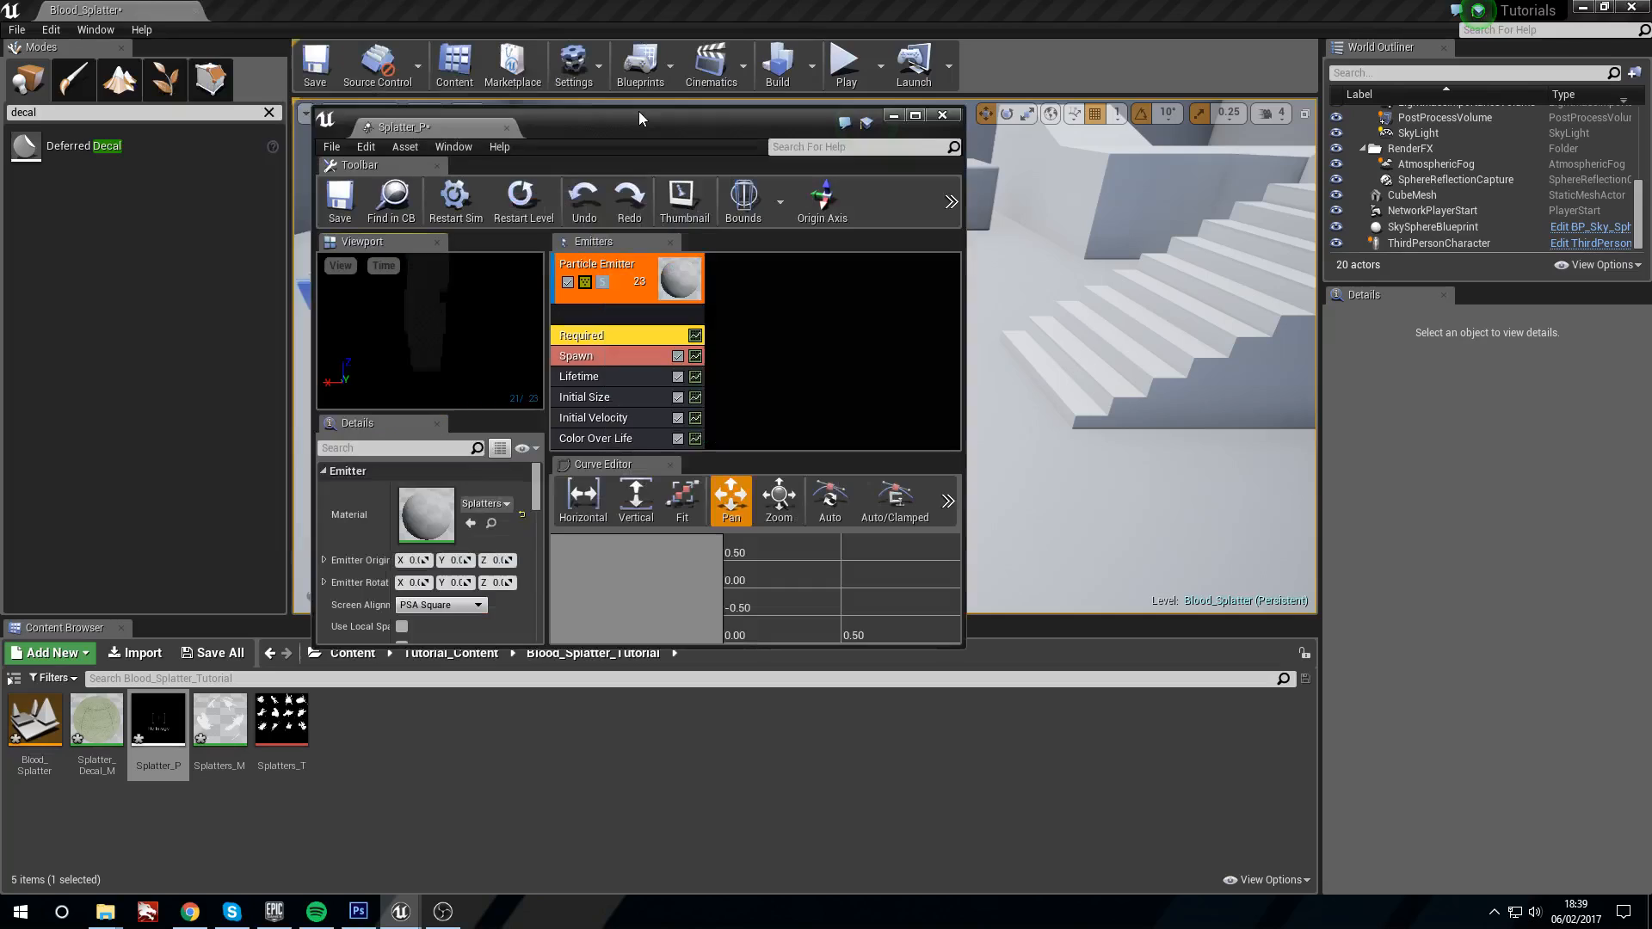
pyautogui.doubleClick(220, 732)
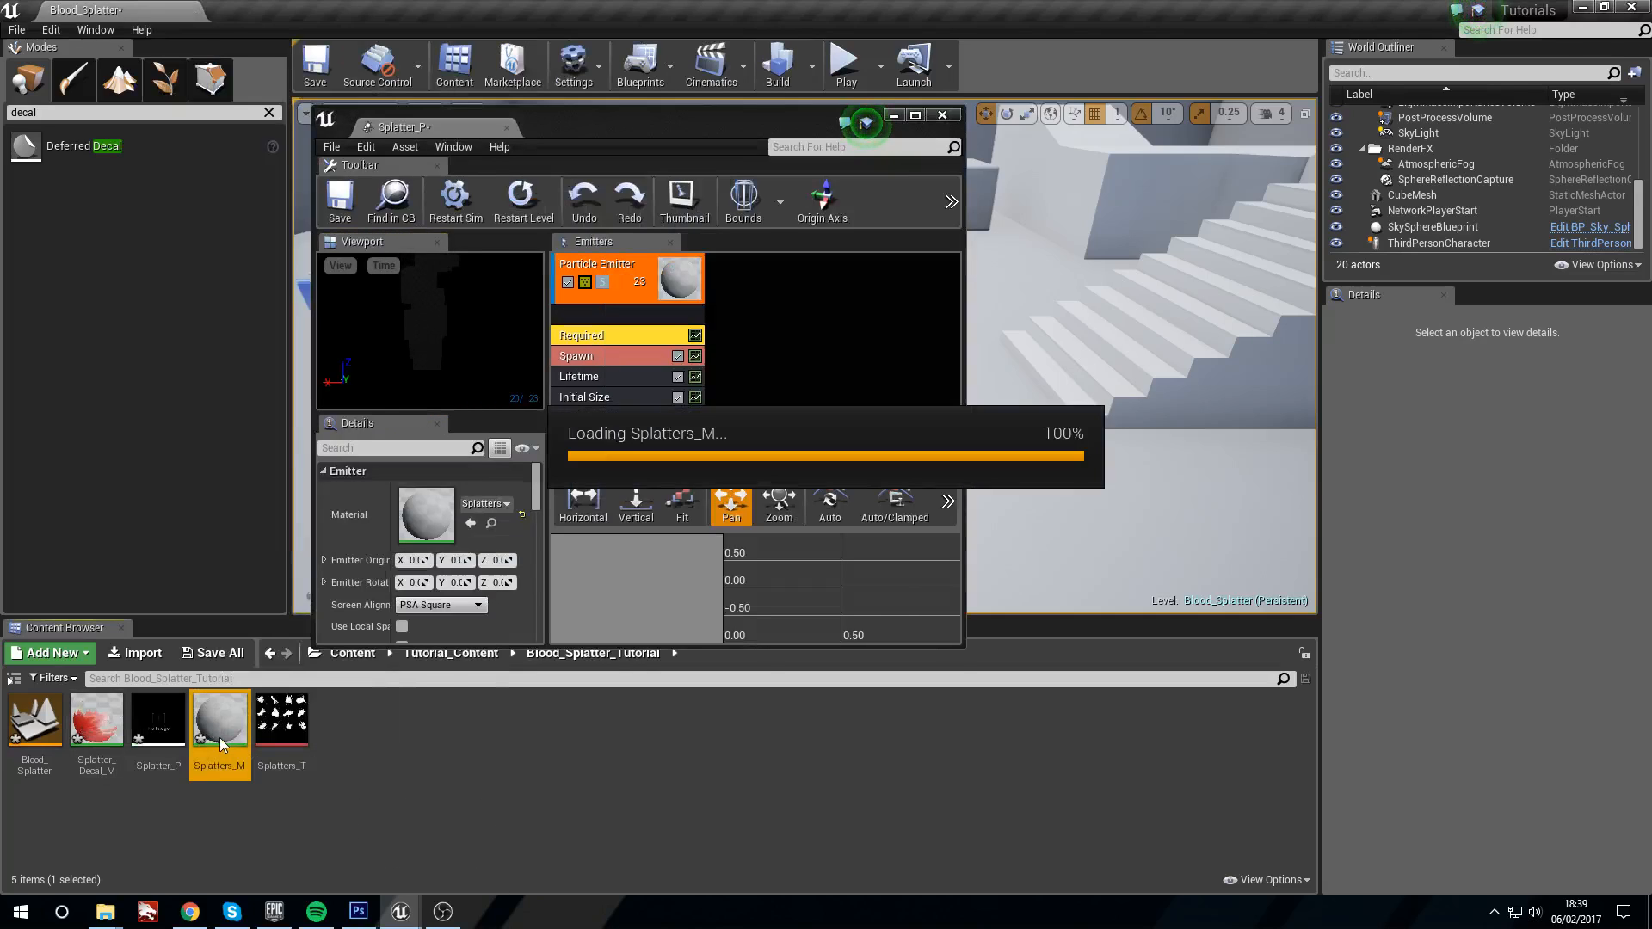
pyautogui.moveTo(549, 300); pyautogui.dragTo(776, 358, button='right')
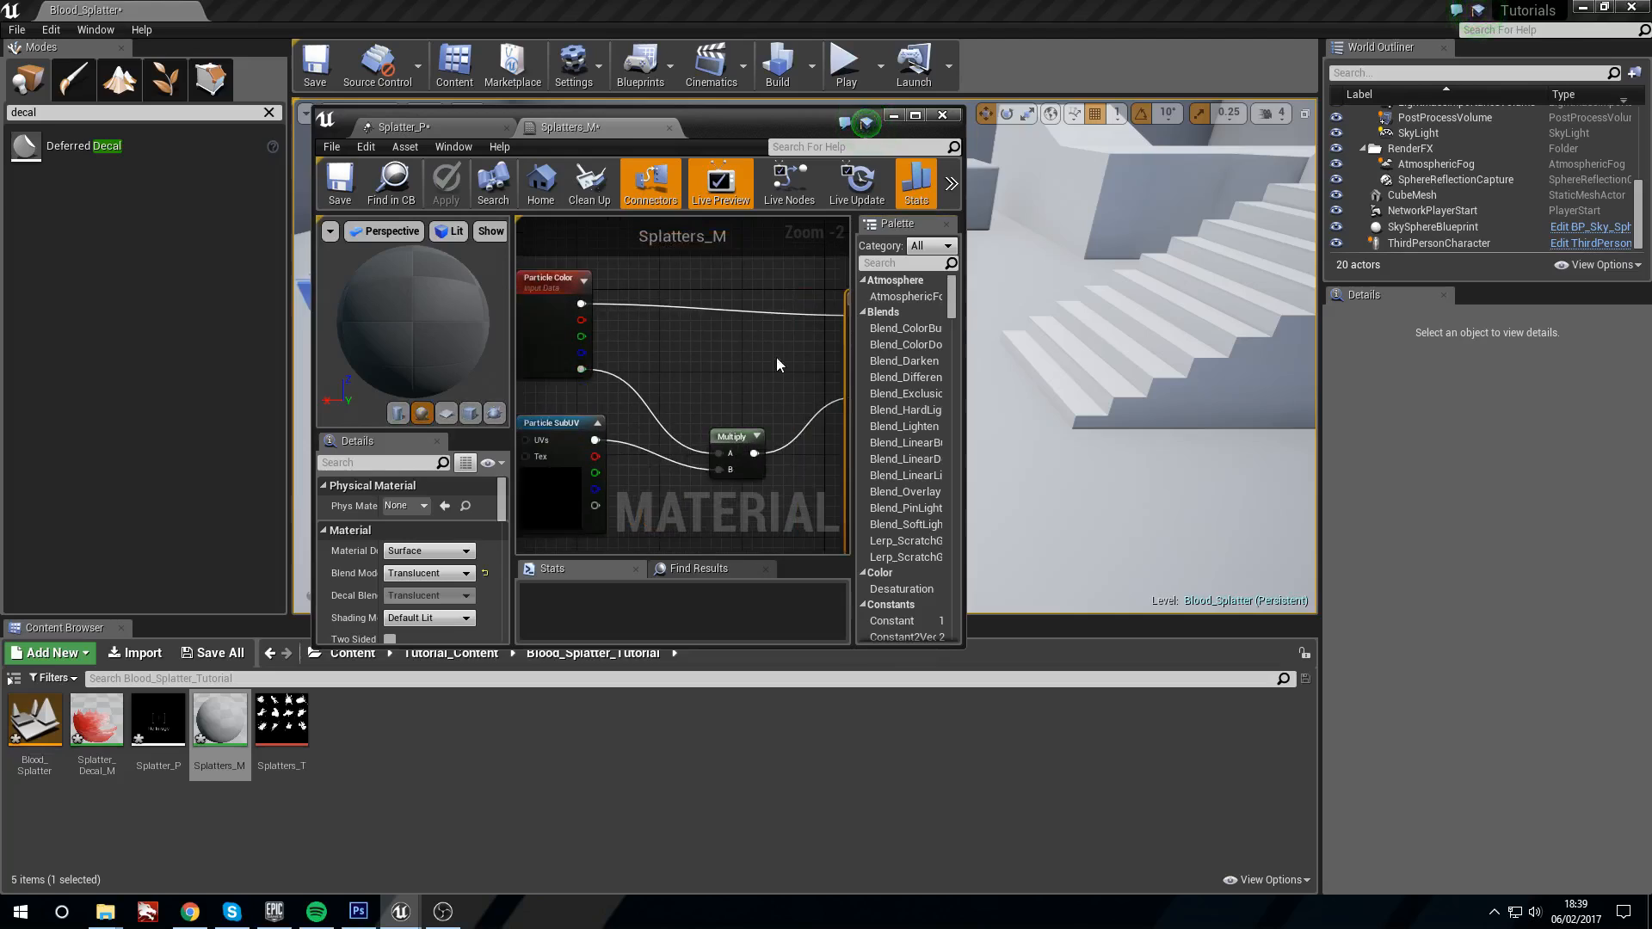
pyautogui.scroll(-2, 725, 354)
pyautogui.click(645, 469)
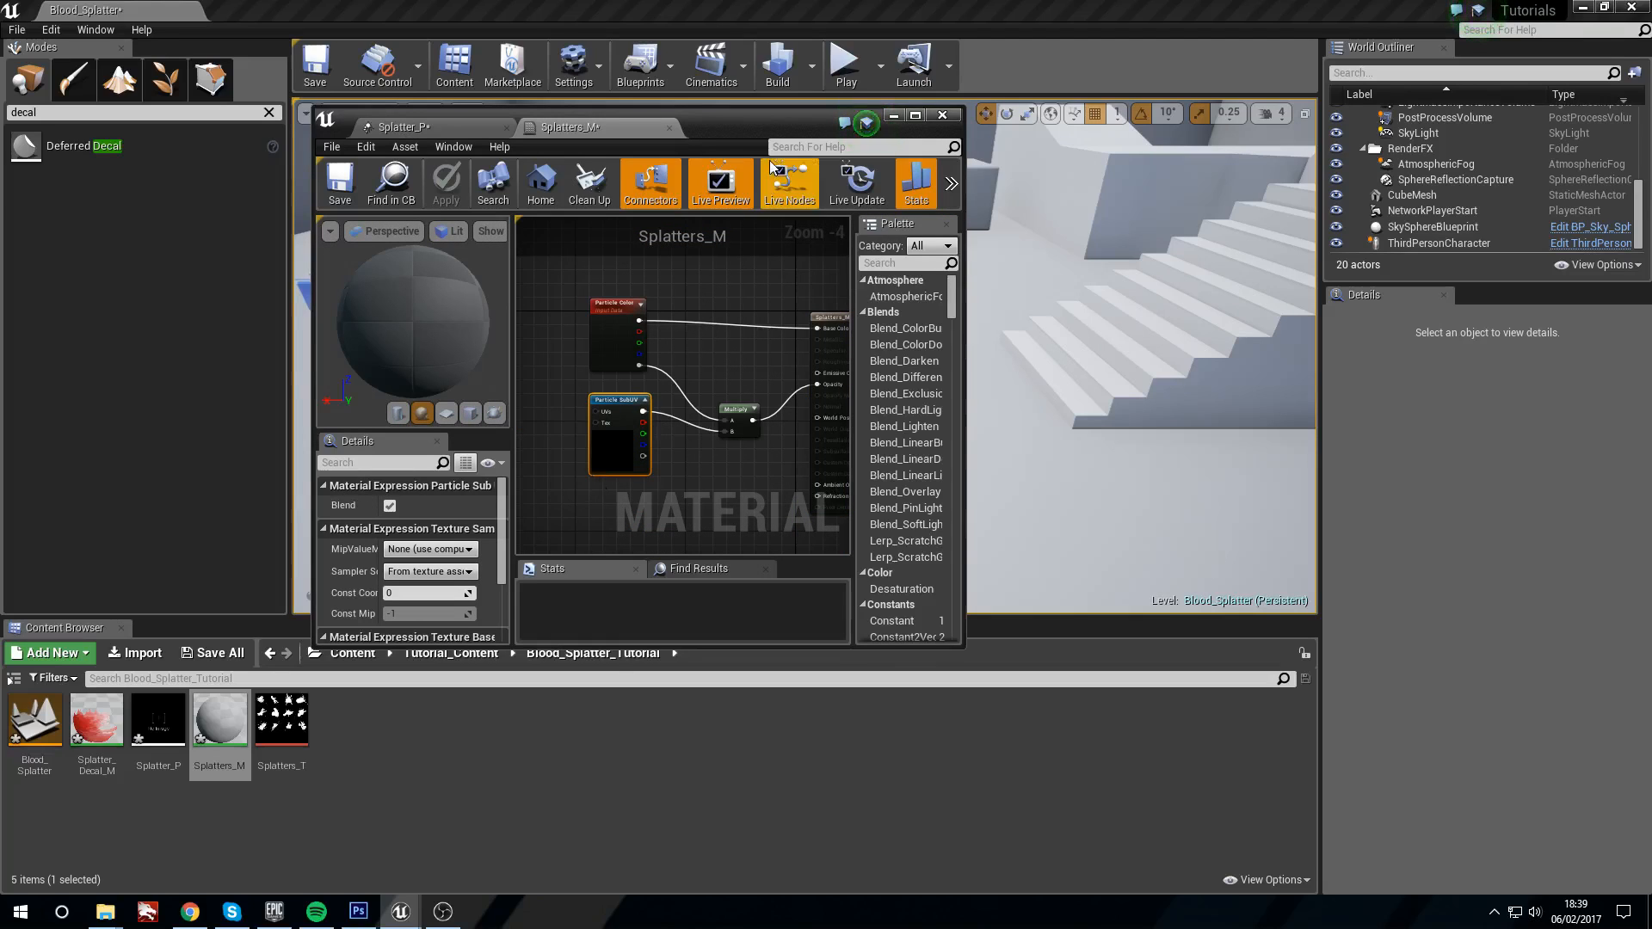
pyautogui.doubleClick(754, 131)
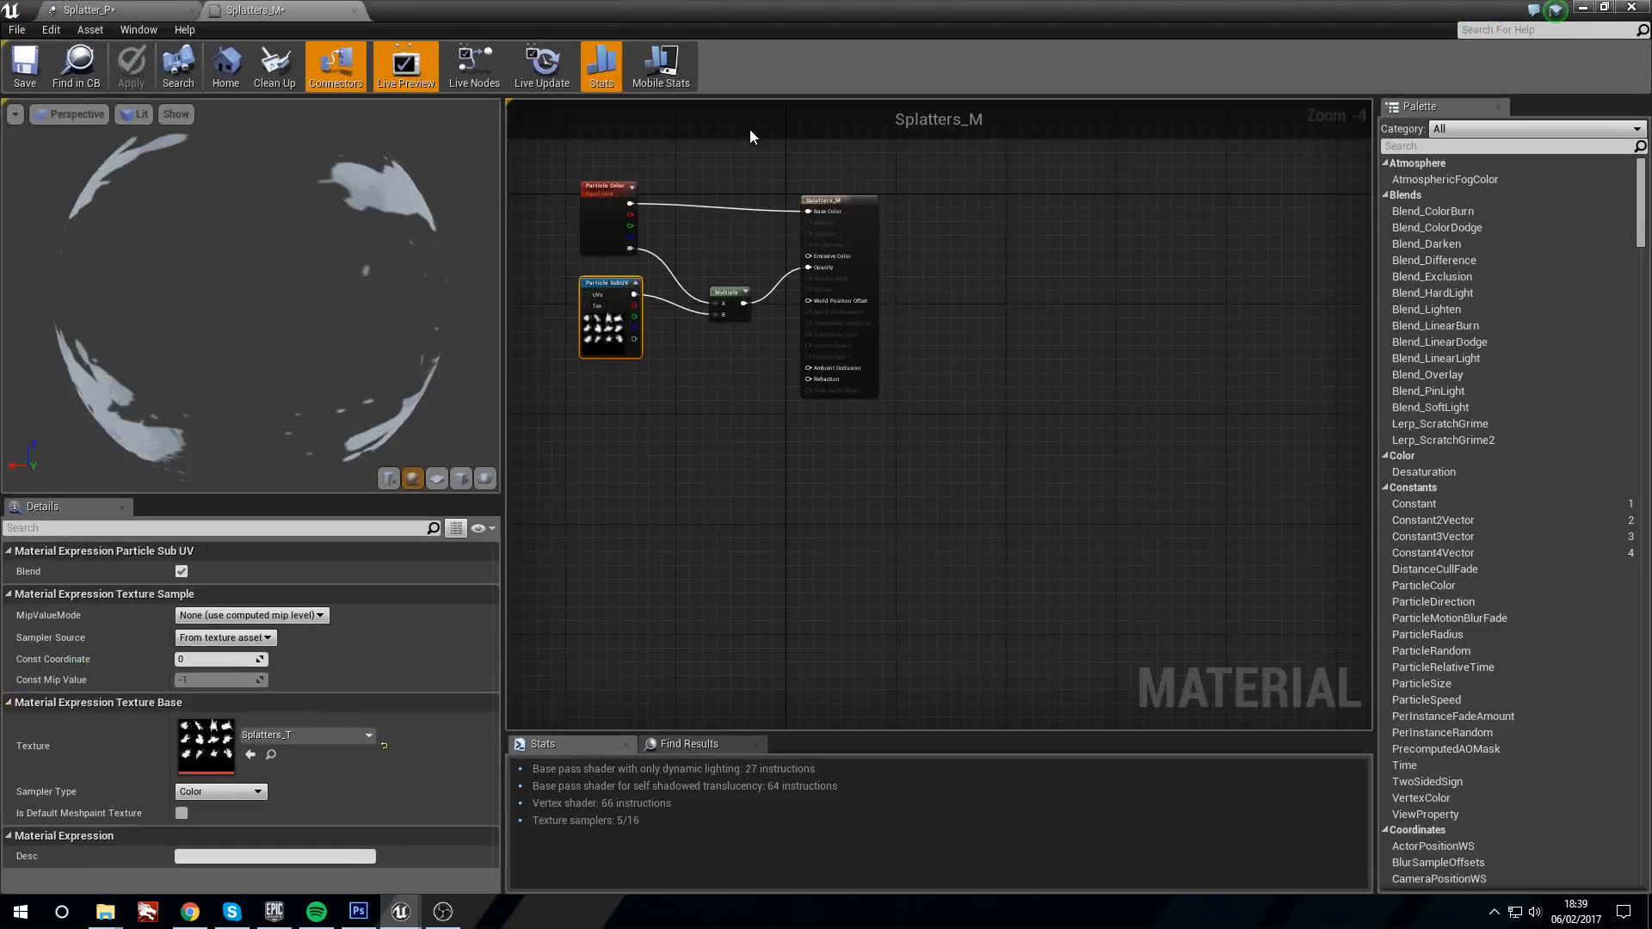
pyautogui.click(1606, 8)
pyautogui.click(473, 126)
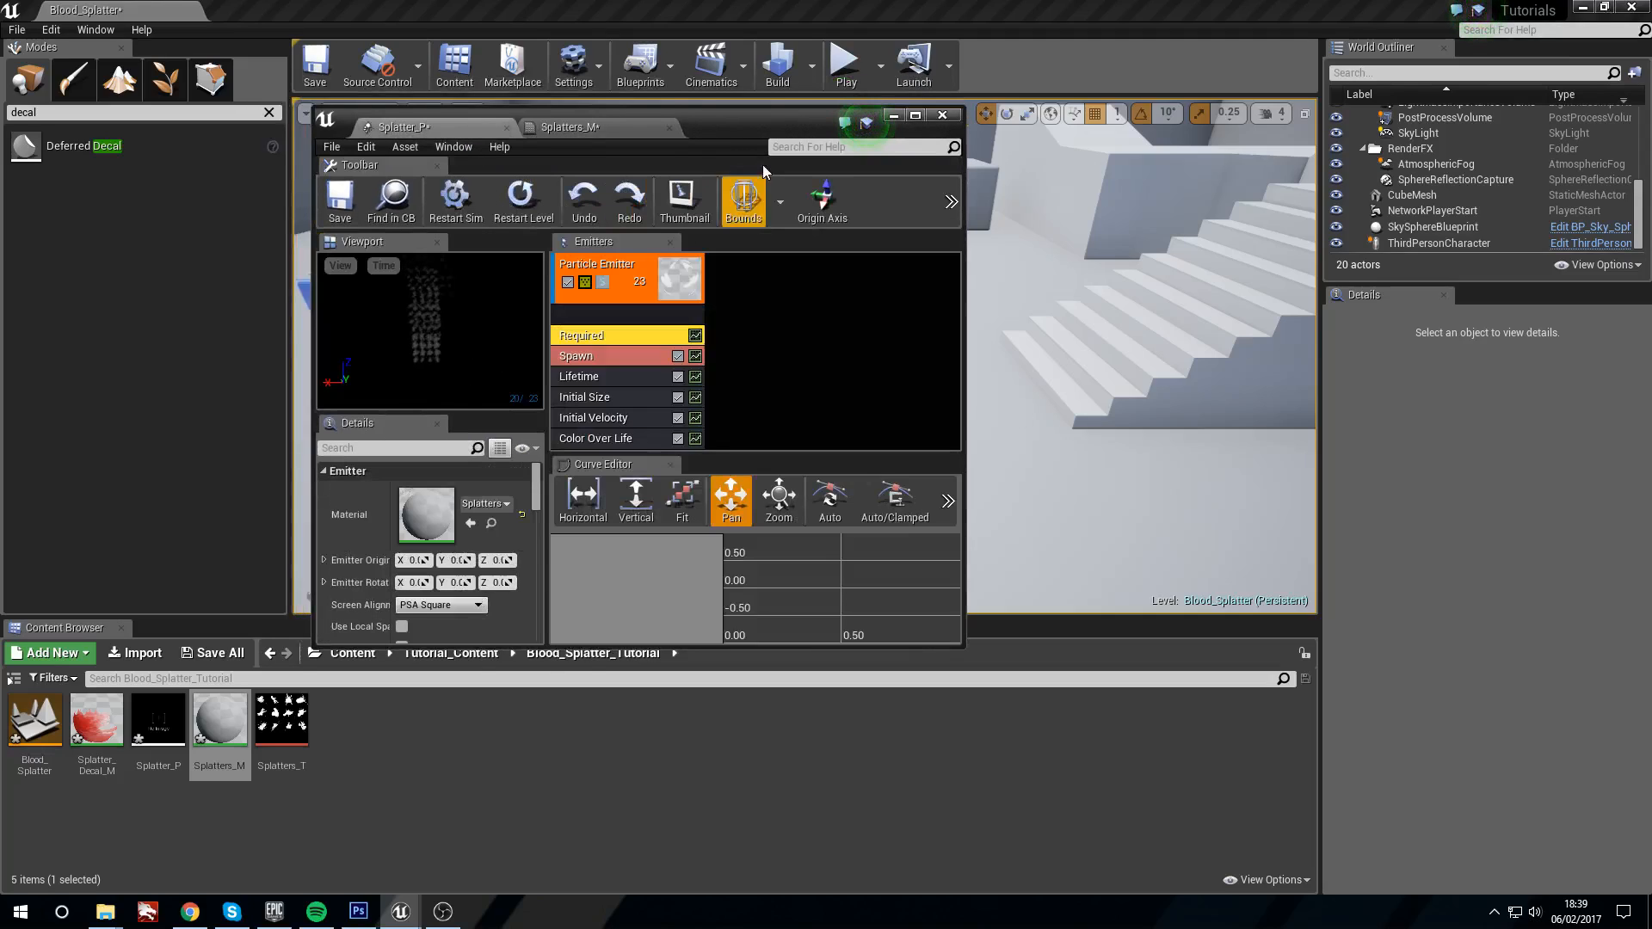
pyautogui.click(914, 116)
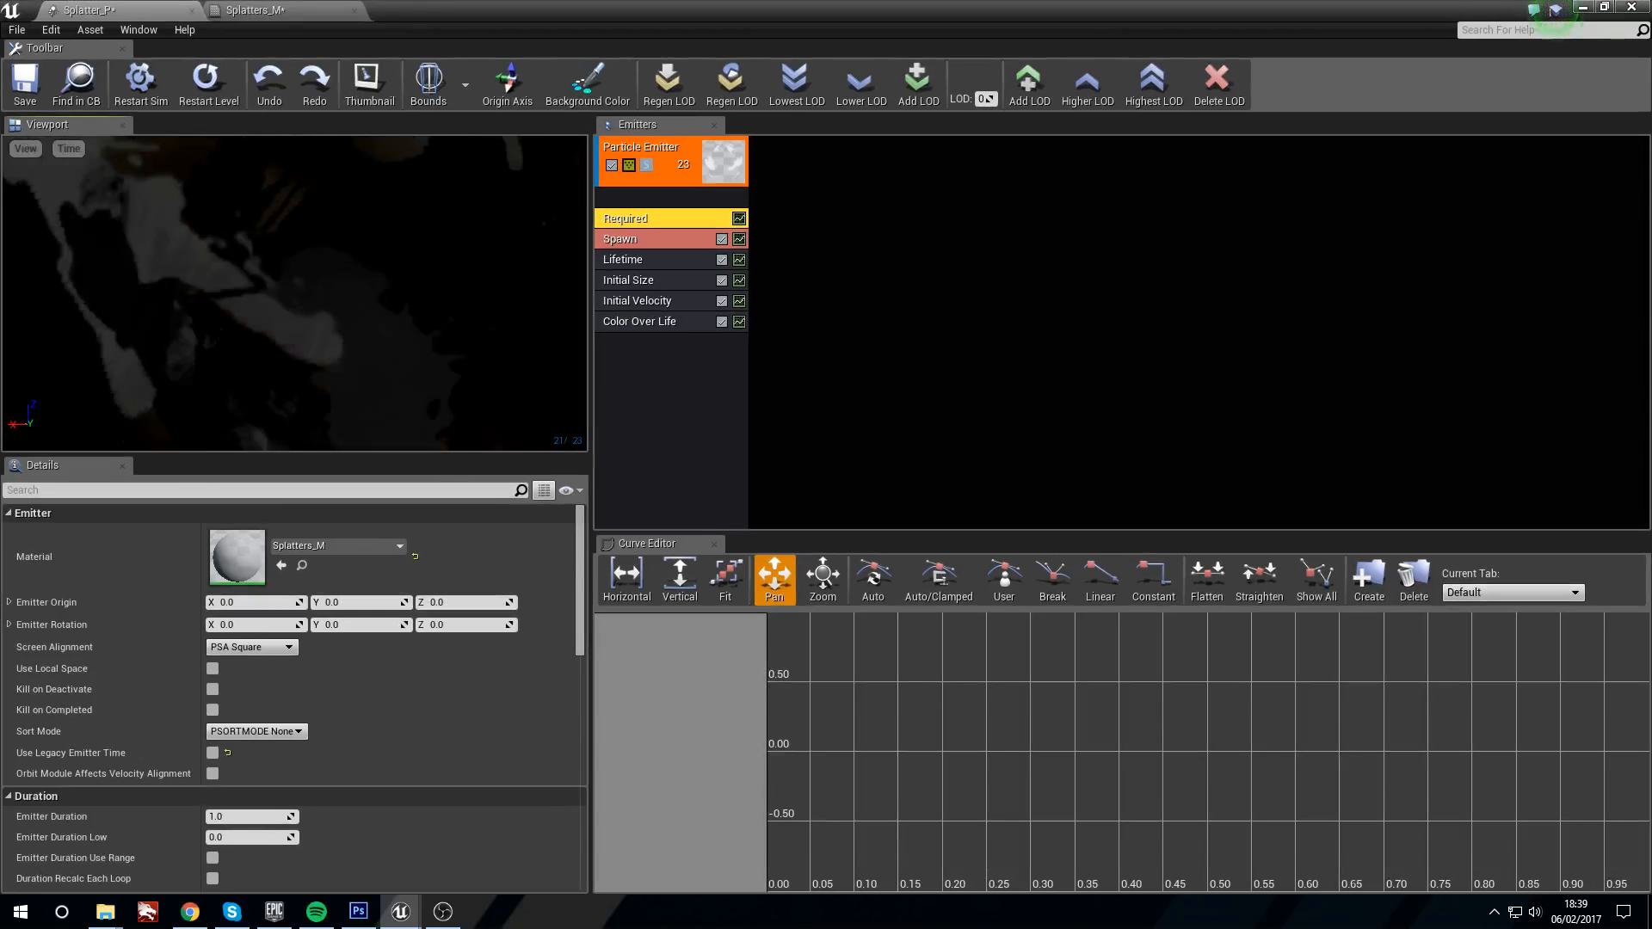
# Step: Set Emitter Loops to 1 in the Required module of the particle emitter
pyautogui.click(659, 205)
pyautogui.click(669, 220)
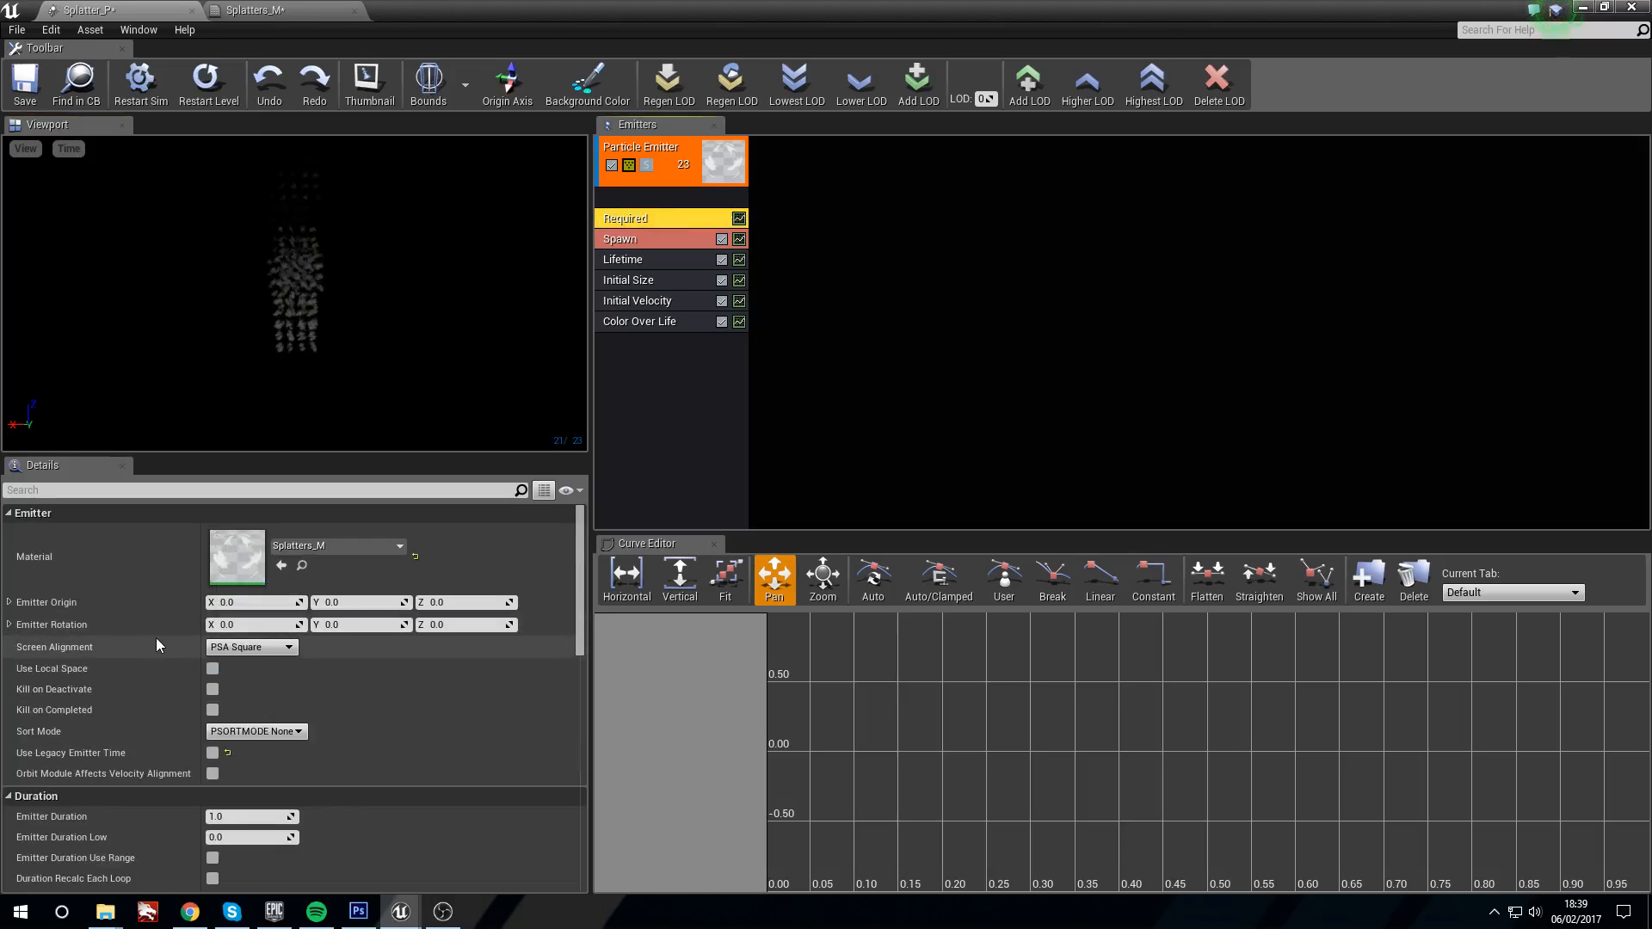
pyautogui.scroll(-2, 172, 676)
pyautogui.scroll(-3, 176, 678)
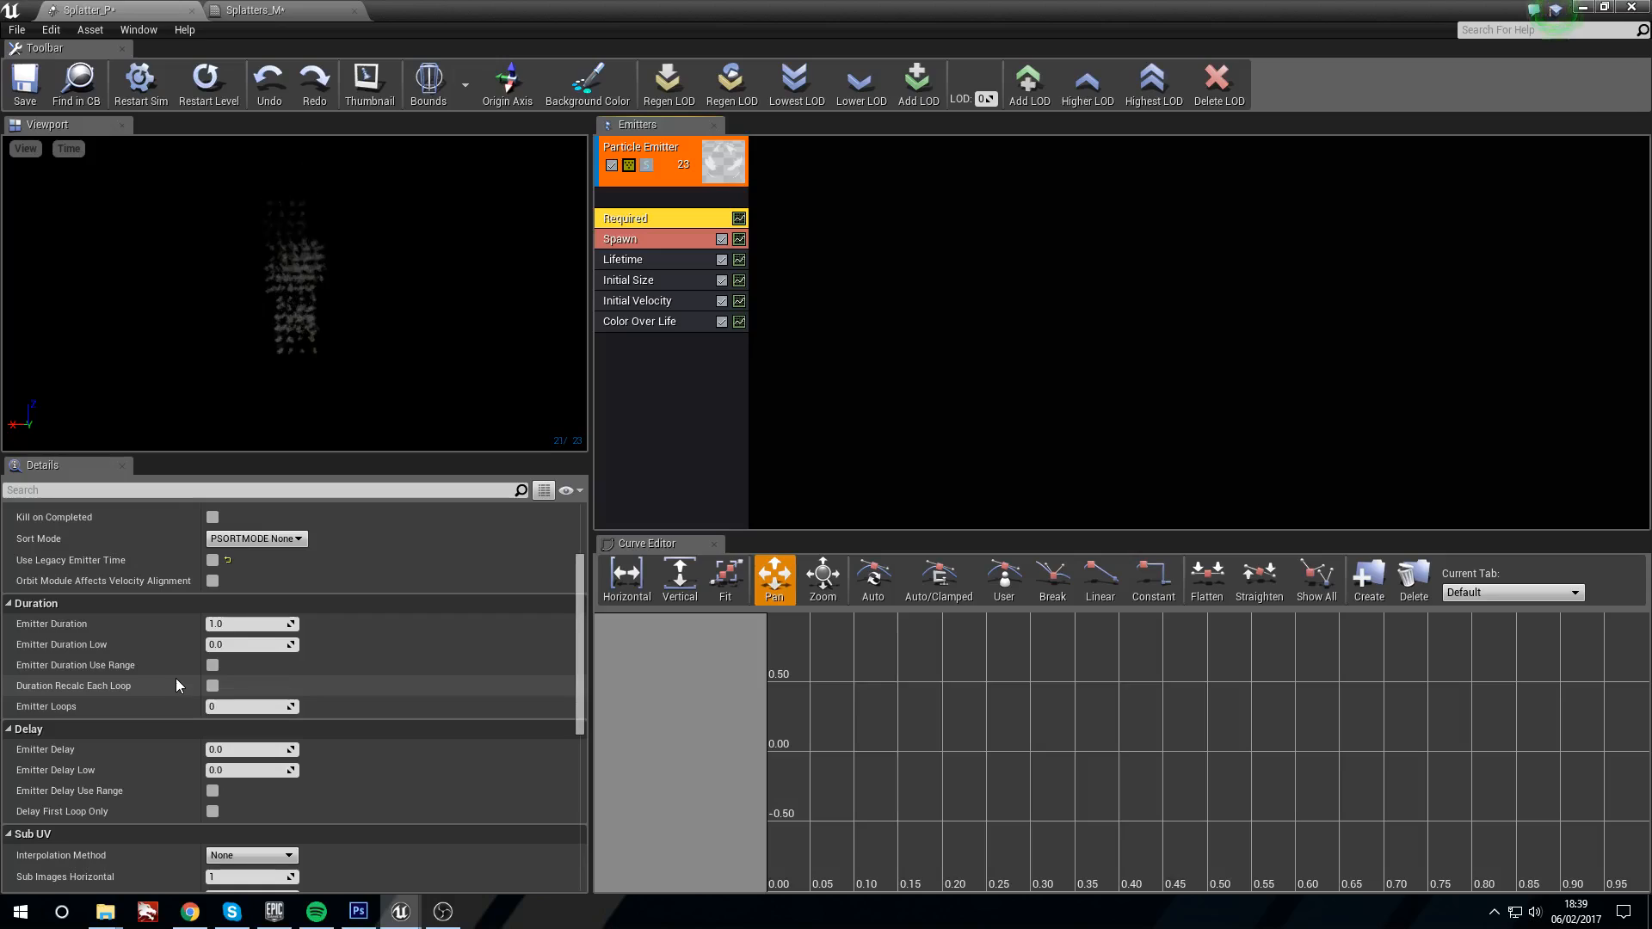
pyautogui.click(237, 707)
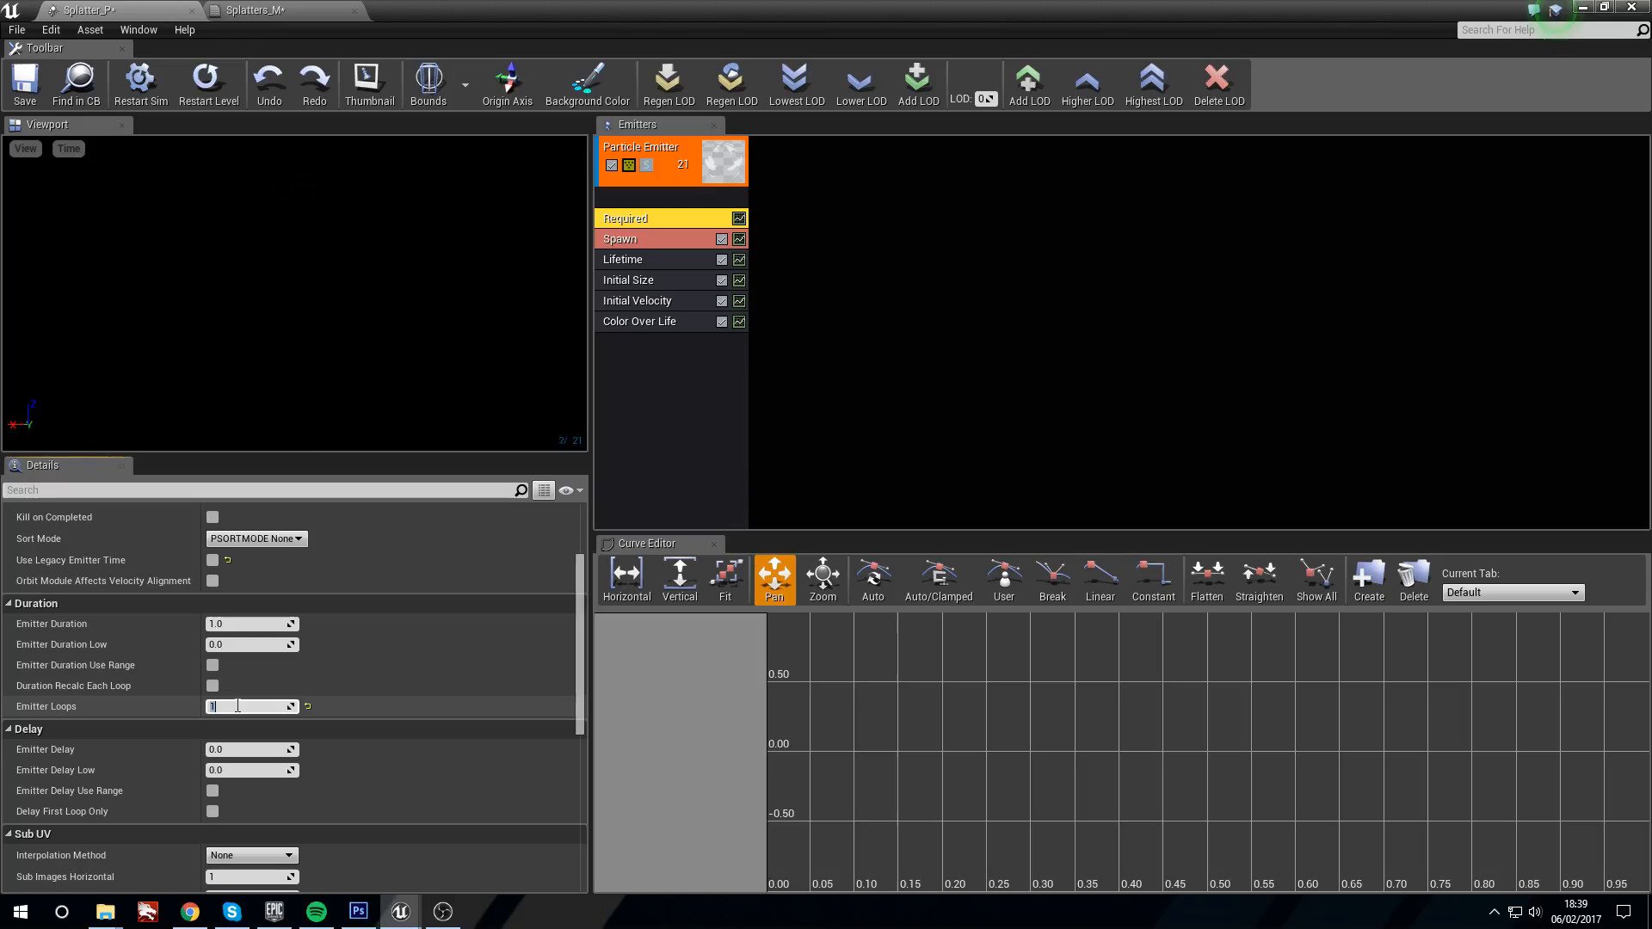
pyautogui.scroll(-4, 134, 719)
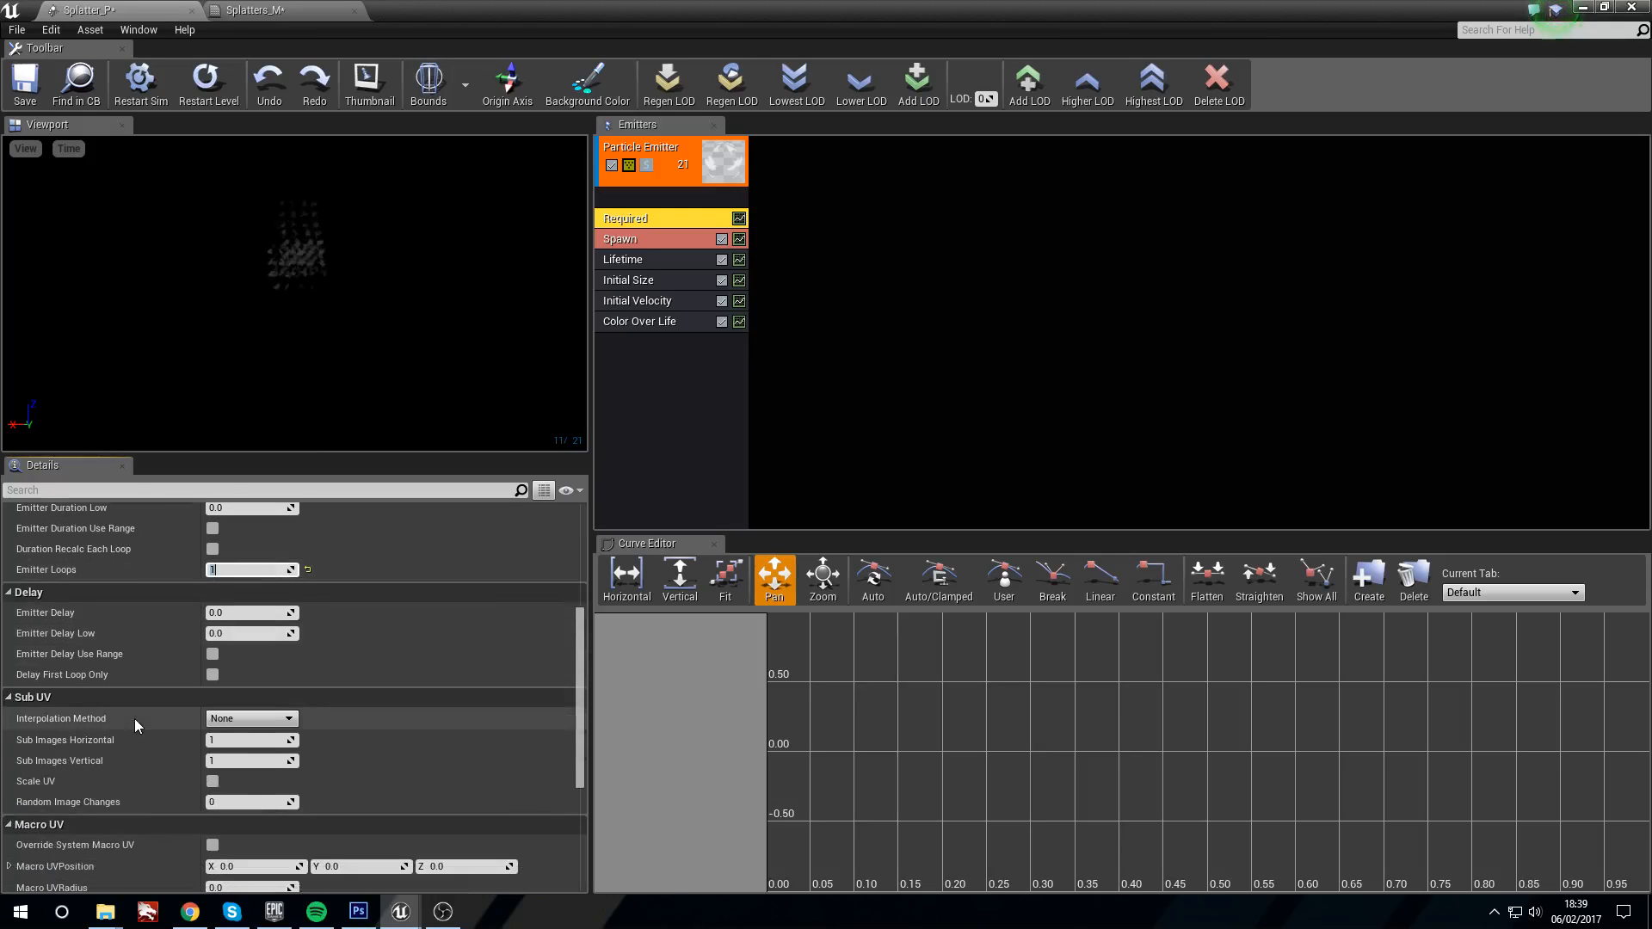
# Step: Set the Sub UV Interpolation Method to Random with 4 horizontal and 4 vertical sub images in the Required module
pyautogui.click(268, 719)
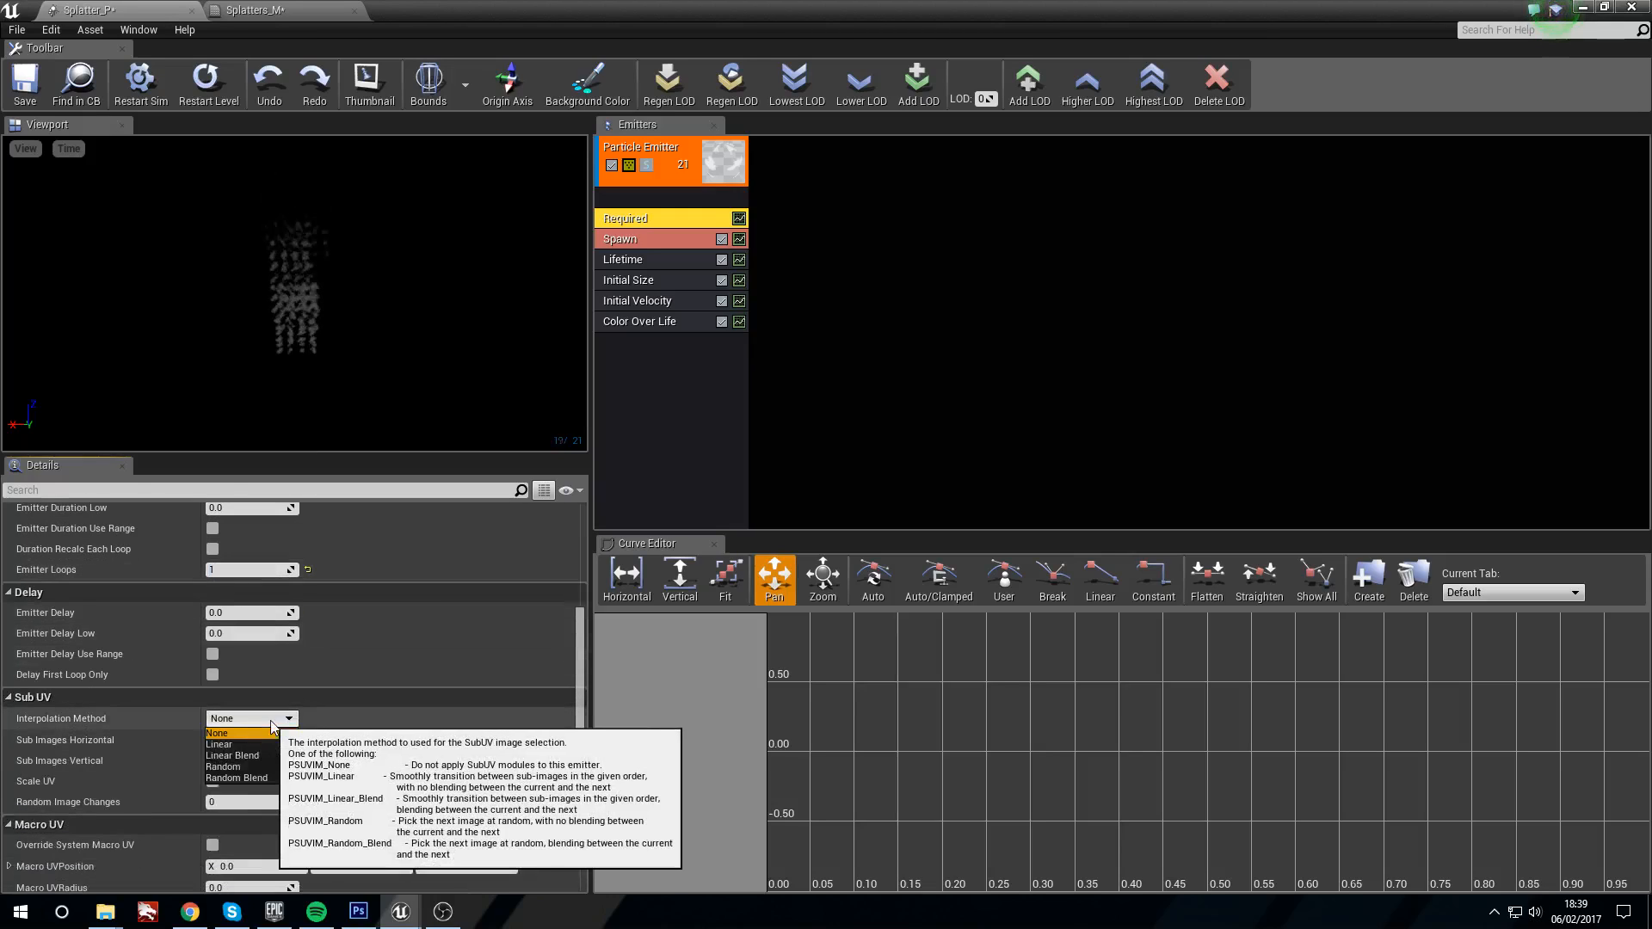
pyautogui.click(241, 766)
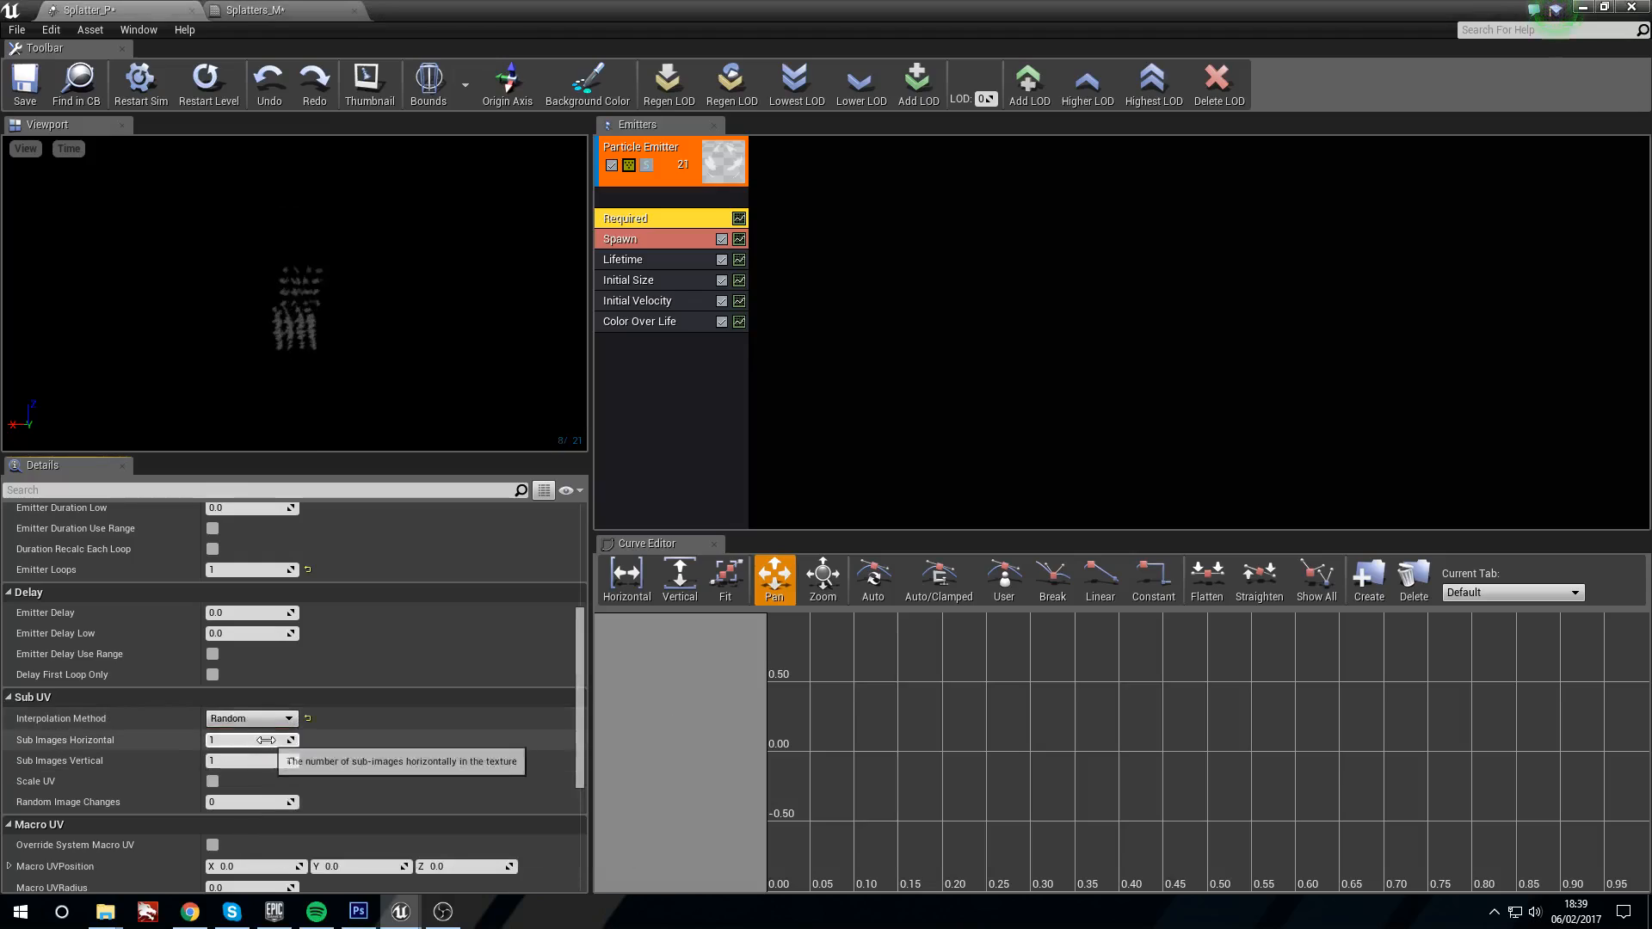
pyautogui.write('4')
pyautogui.press('Return')
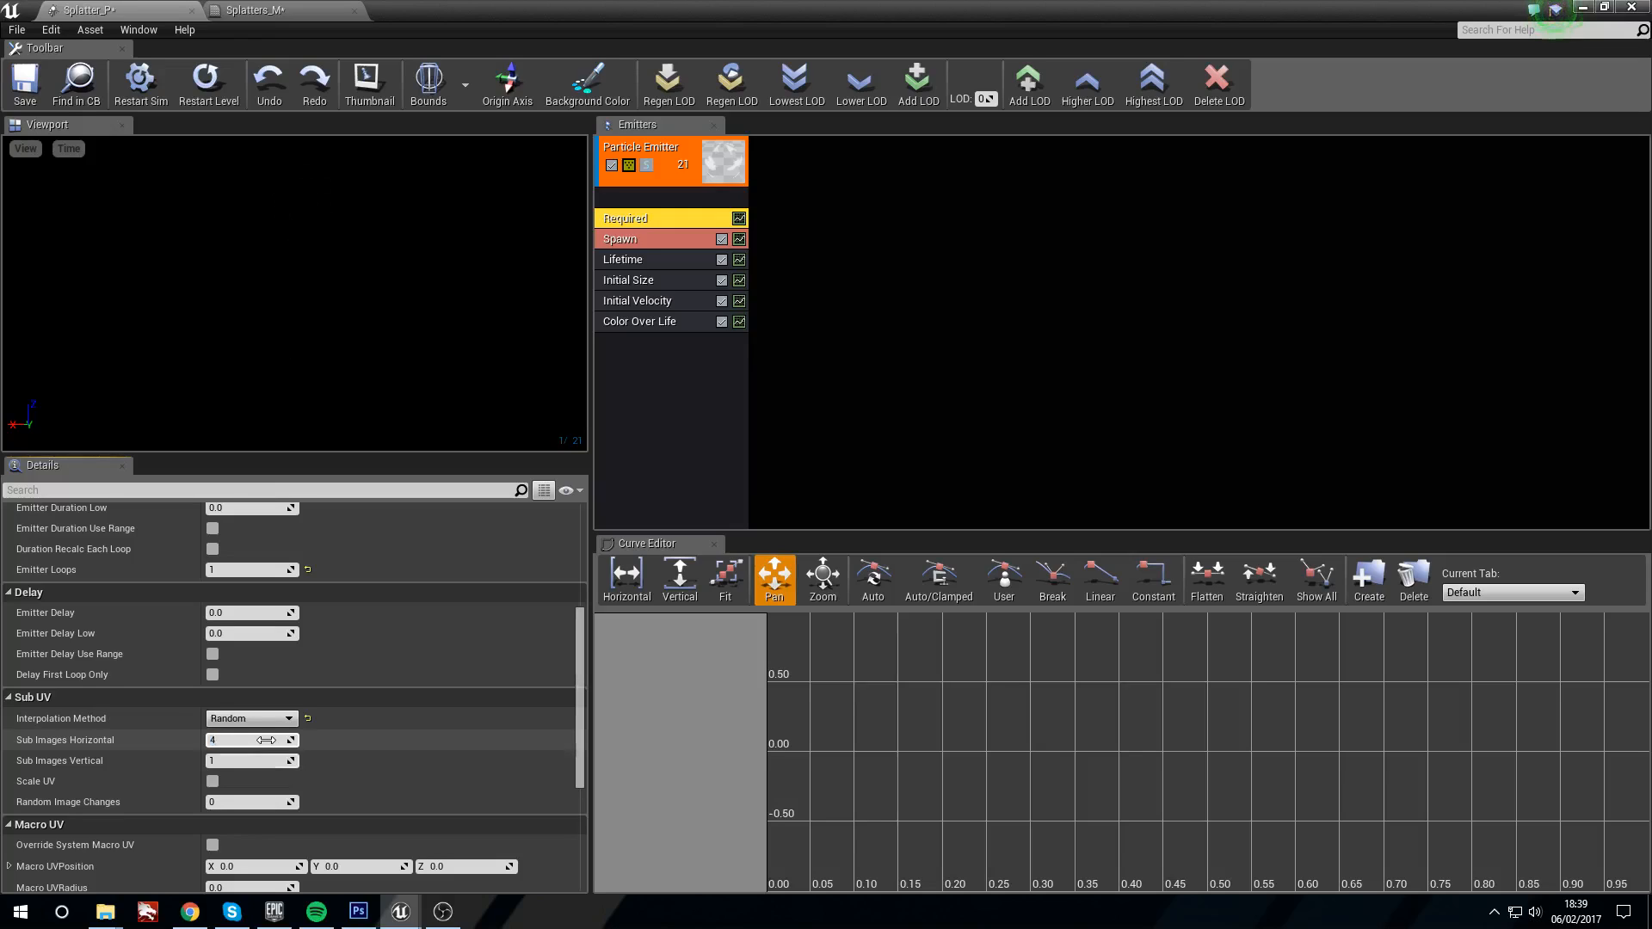
pyautogui.write('4')
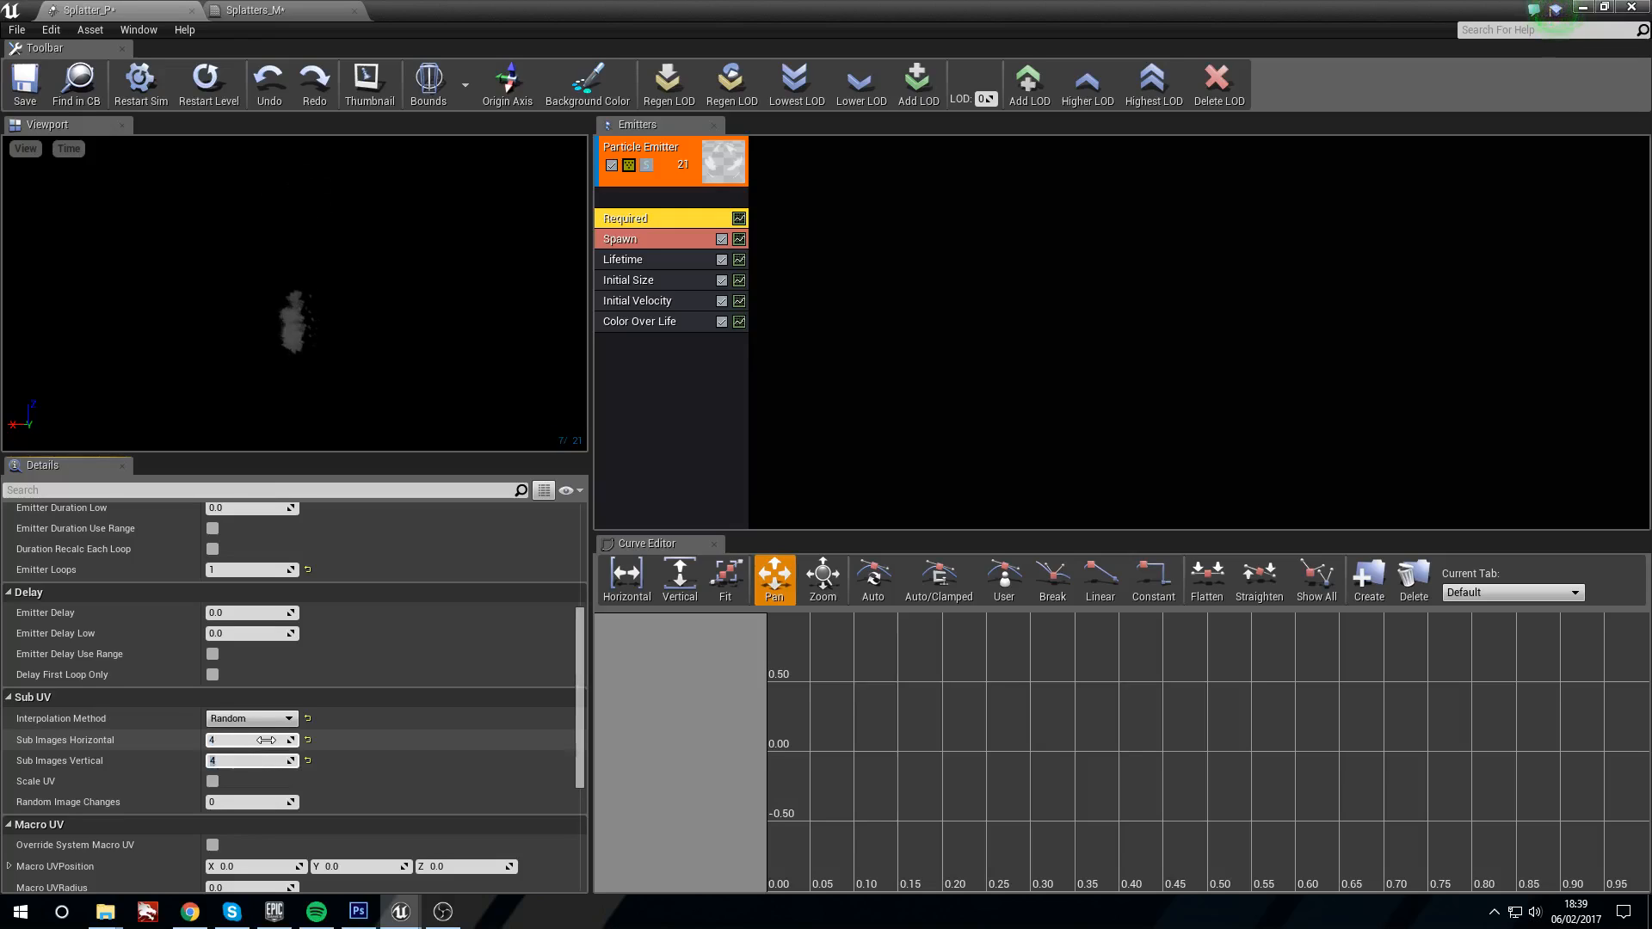
pyautogui.press('Return')
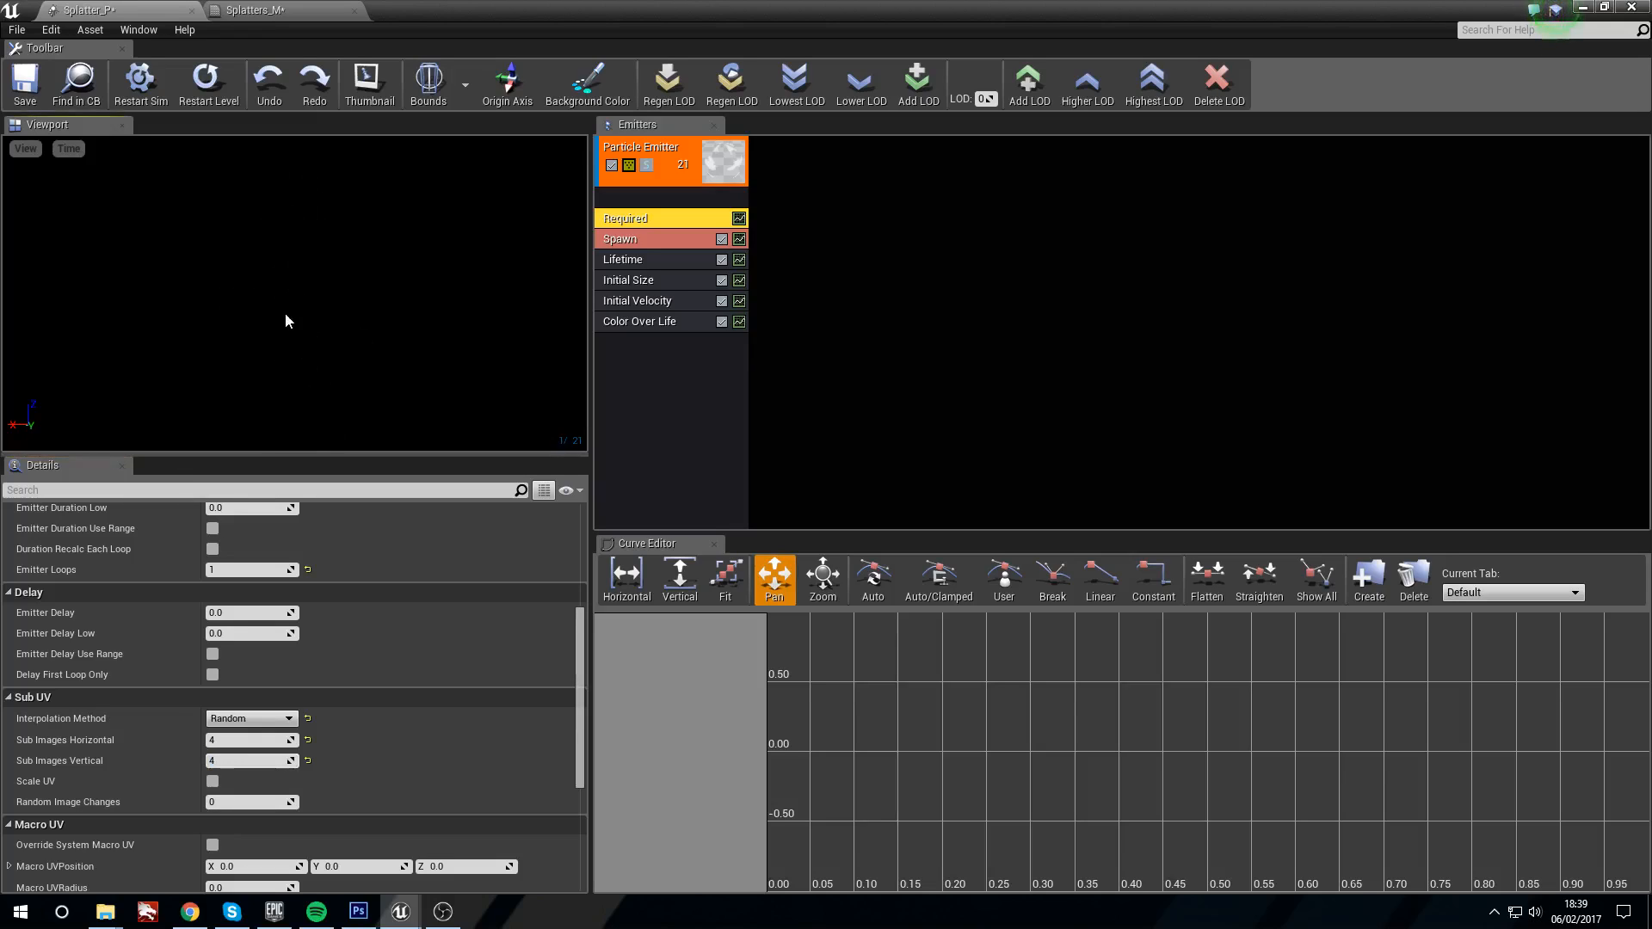
# Step: Set the Spawn module's constant rate to 0 and add a Burst List entry with a Count of 10
pyautogui.click(671, 251)
pyautogui.click(663, 242)
pyautogui.click(668, 260)
pyautogui.click(664, 237)
pyautogui.click(235, 577)
pyautogui.write('0')
pyautogui.press('Return')
pyautogui.click(18, 555)
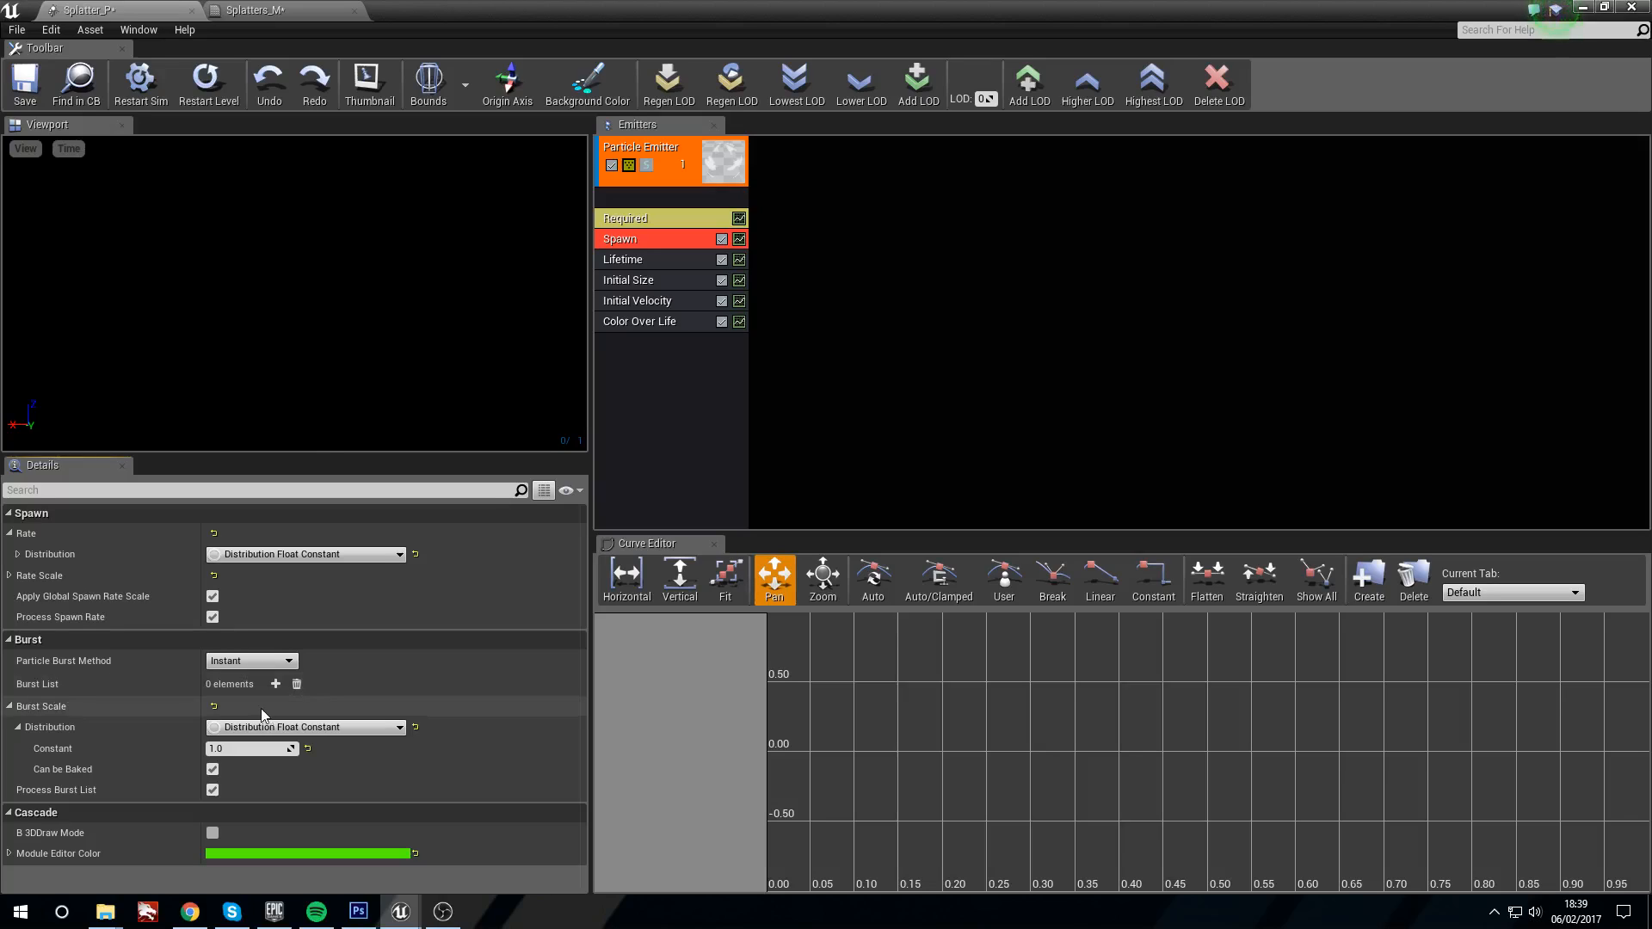
pyautogui.click(275, 684)
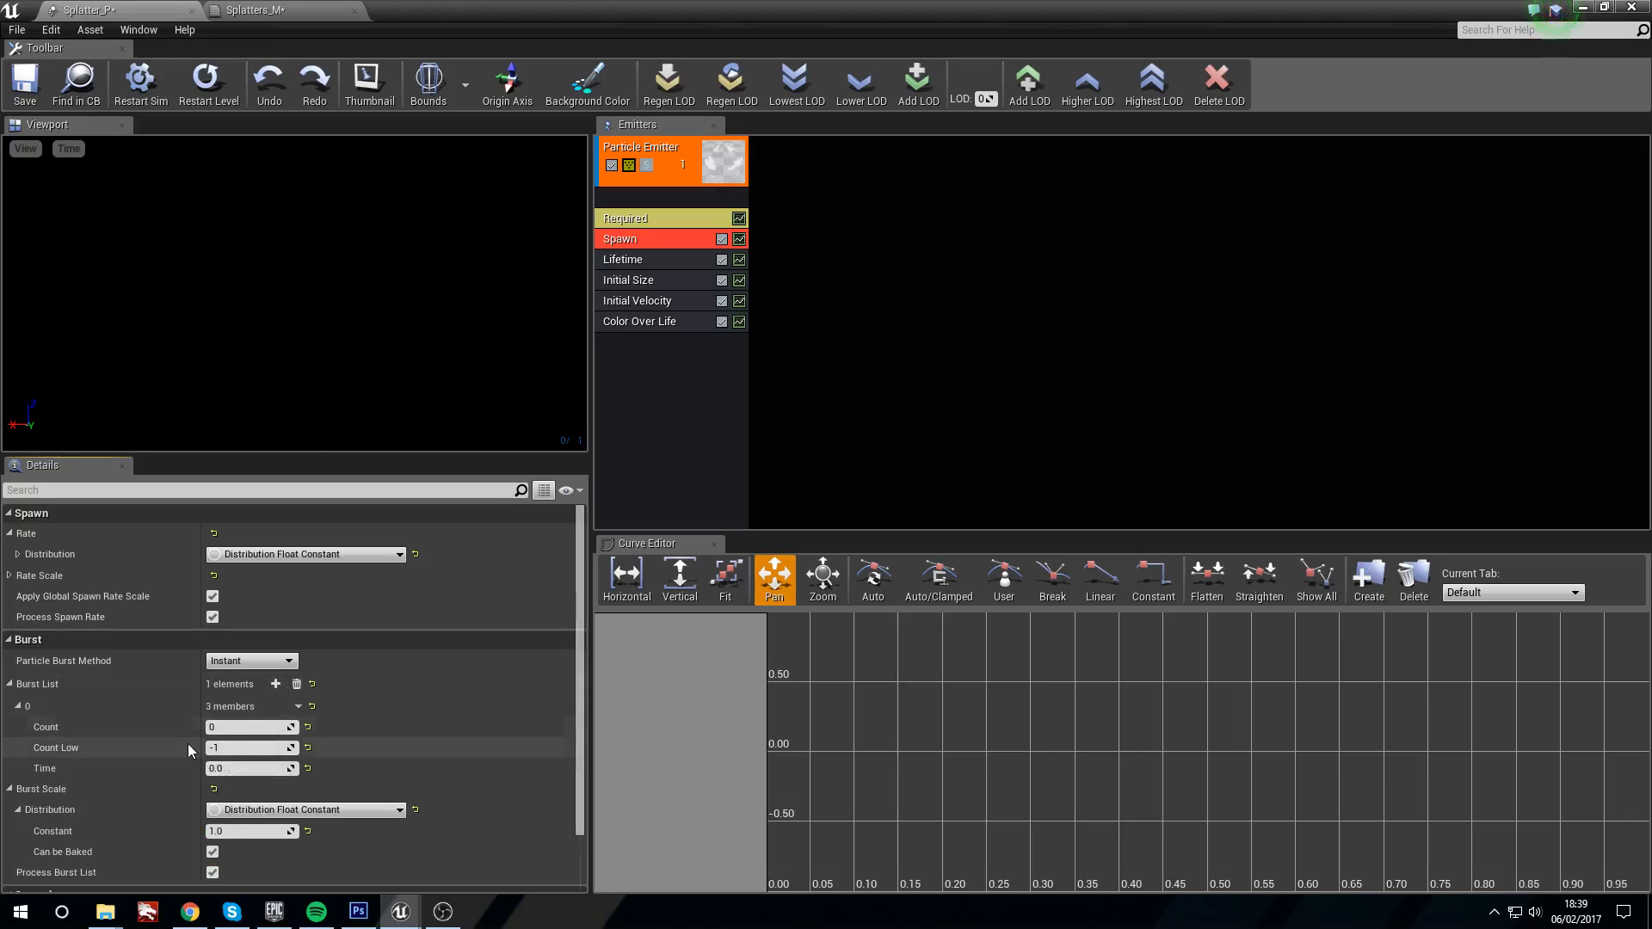
pyautogui.press('Return')
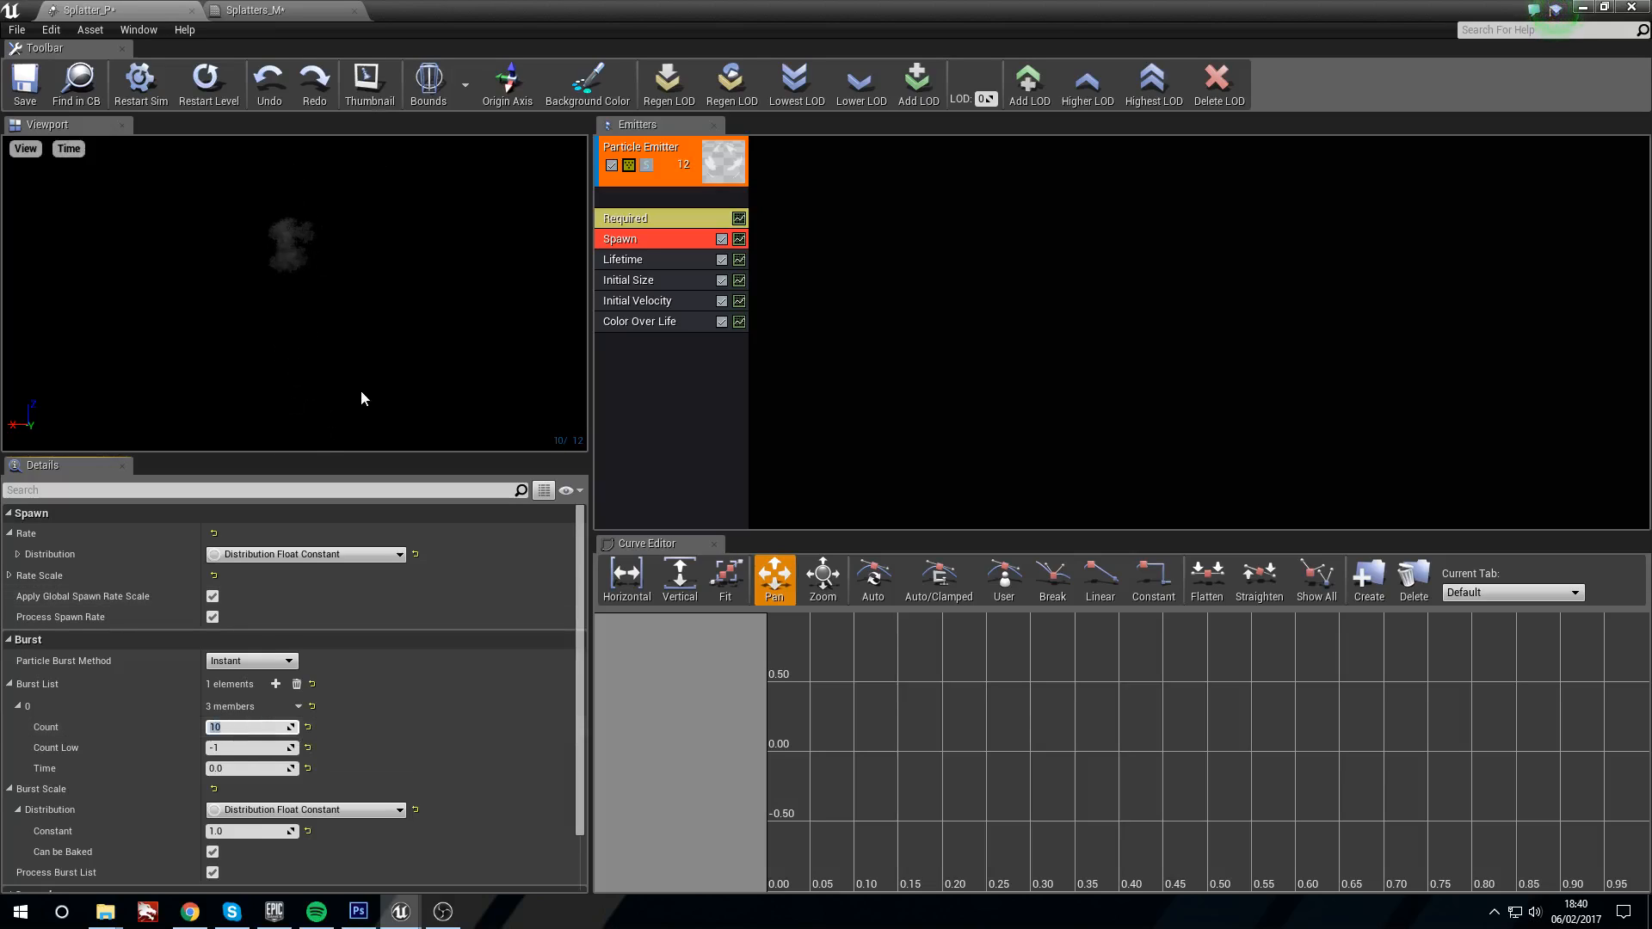
# Step: Set the Lifetime module's Min and Max to 0.0
pyautogui.click(642, 260)
pyautogui.click(271, 578)
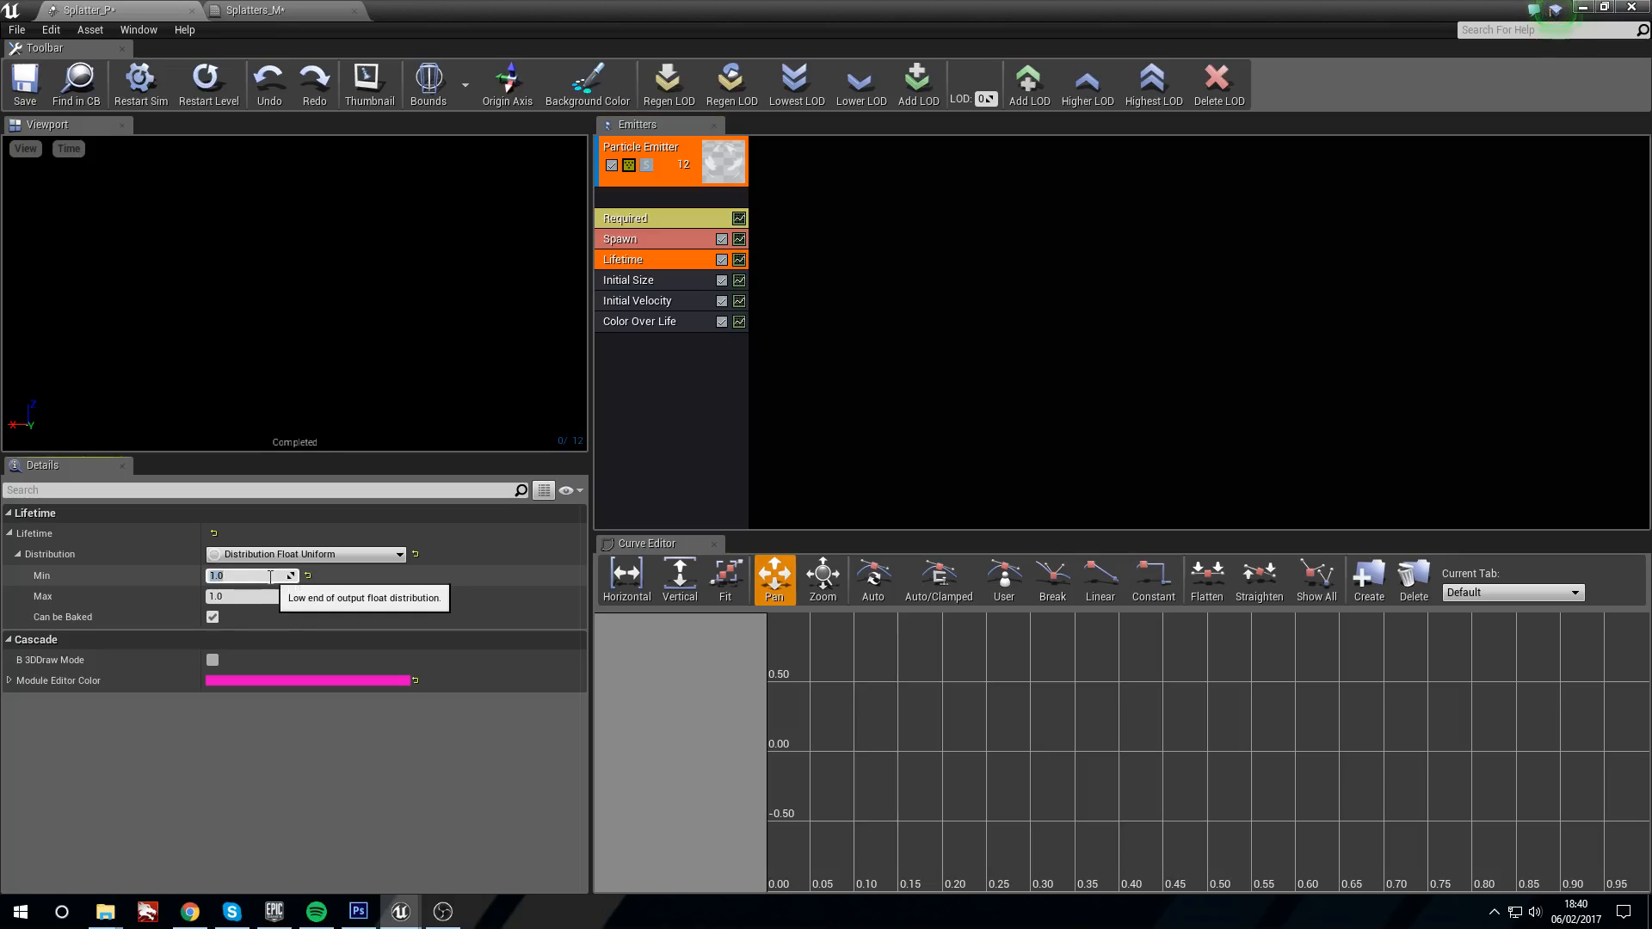
pyautogui.press('Return')
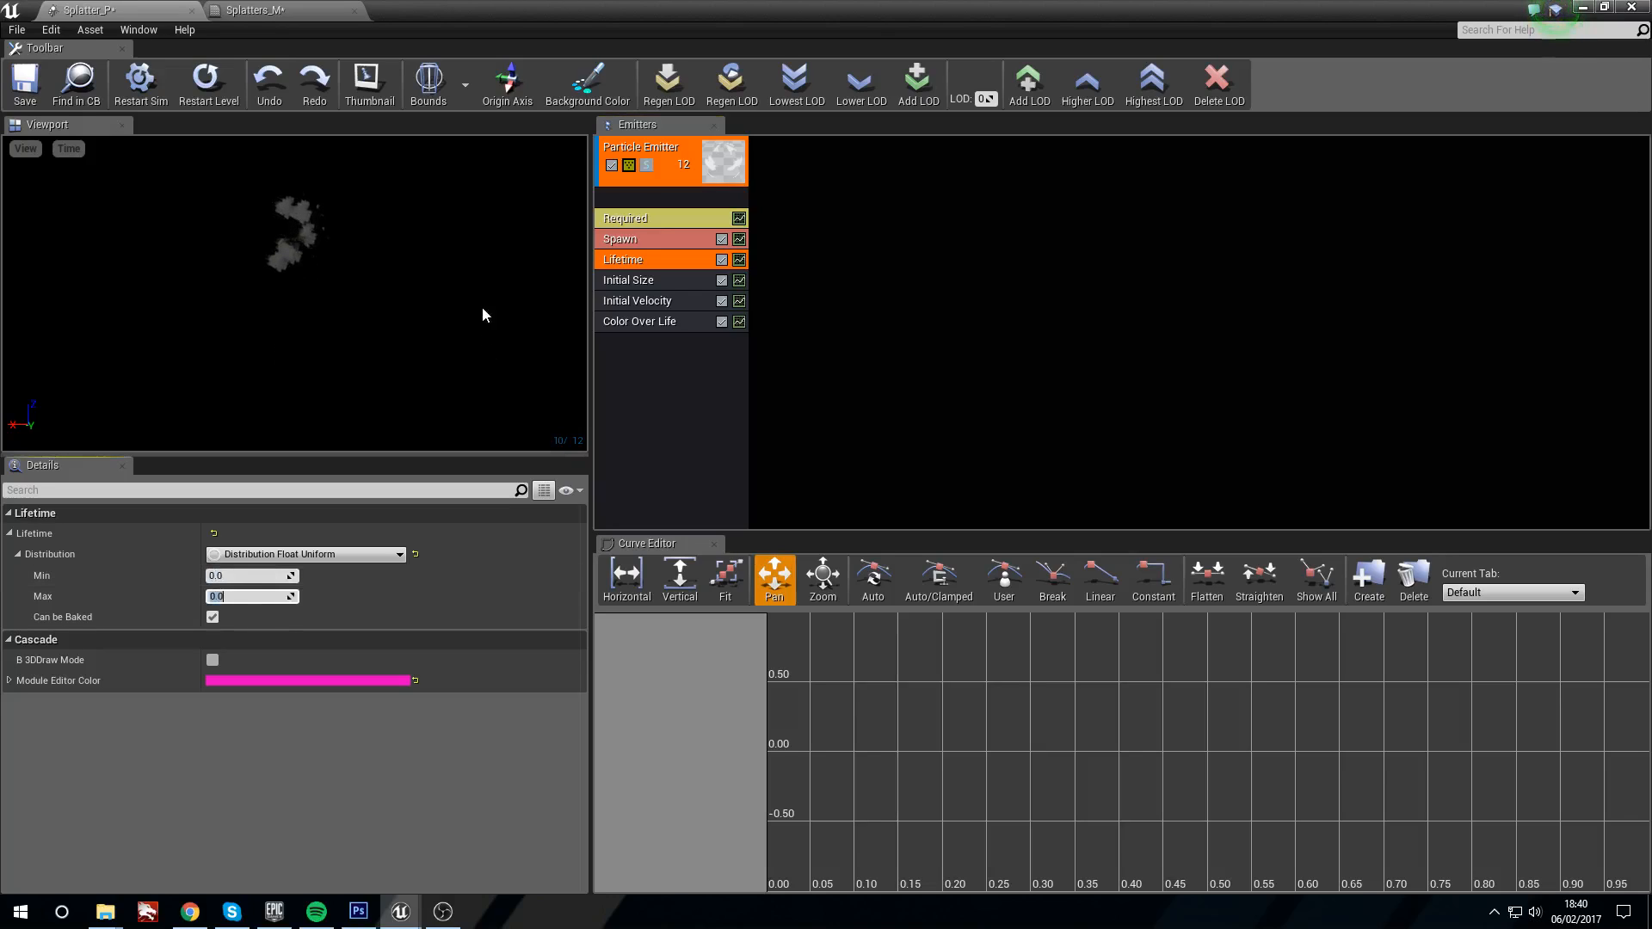
pyautogui.moveTo(337, 329)
pyautogui.mouseDown()
pyautogui.moveTo(337, 366)
pyautogui.moveTo(337, 319)
pyautogui.mouseUp()
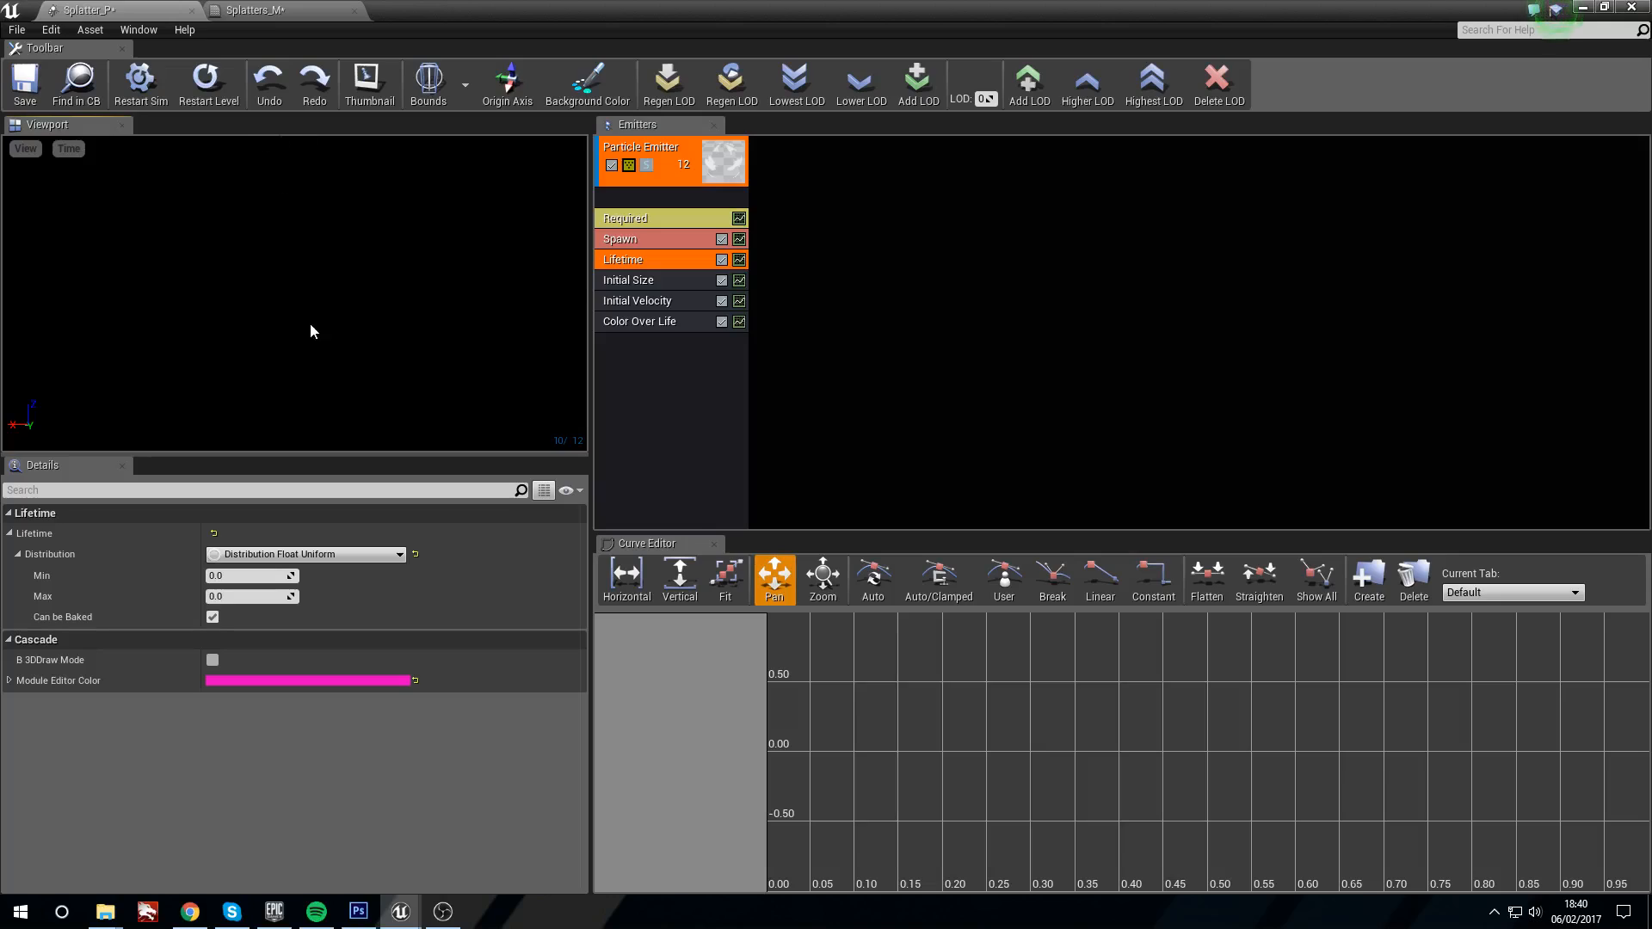
# Step: Set the Initial Size module's minimum Start Size to 15 on the X, Y and Z axes
pyautogui.click(633, 280)
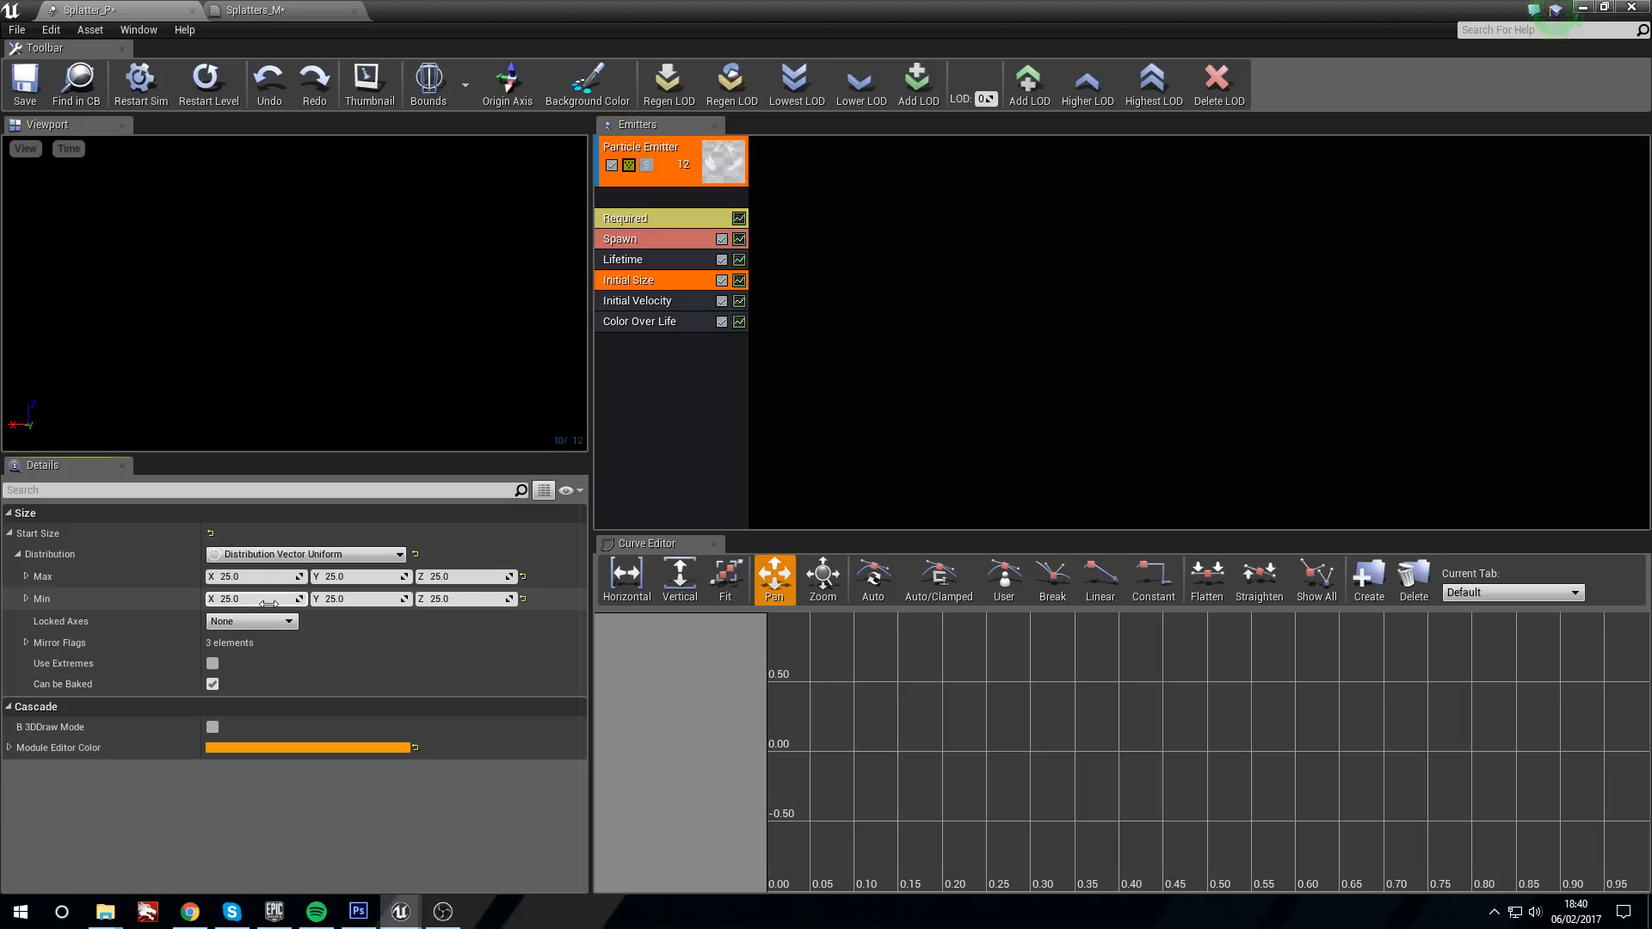
pyautogui.write('15')
pyautogui.press('Tab')
pyautogui.write('15')
pyautogui.press('Return')
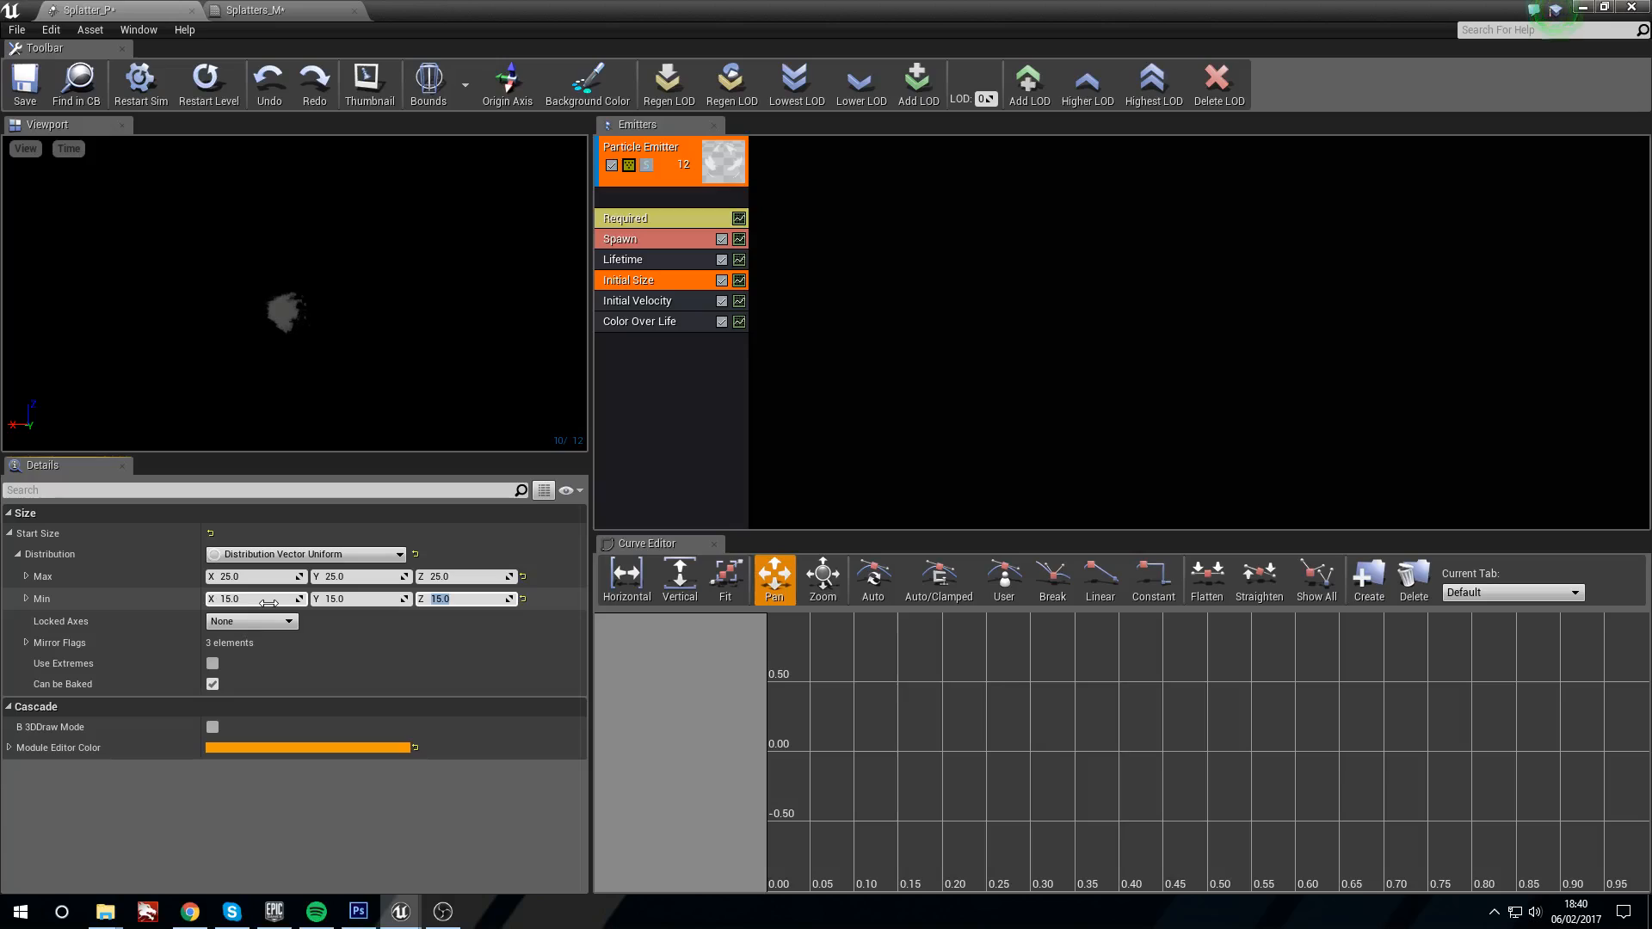
# Step: Set the Initial Velocity module's maximum Start Velocity to X 400, Y 400 and Z 0
pyautogui.click(636, 301)
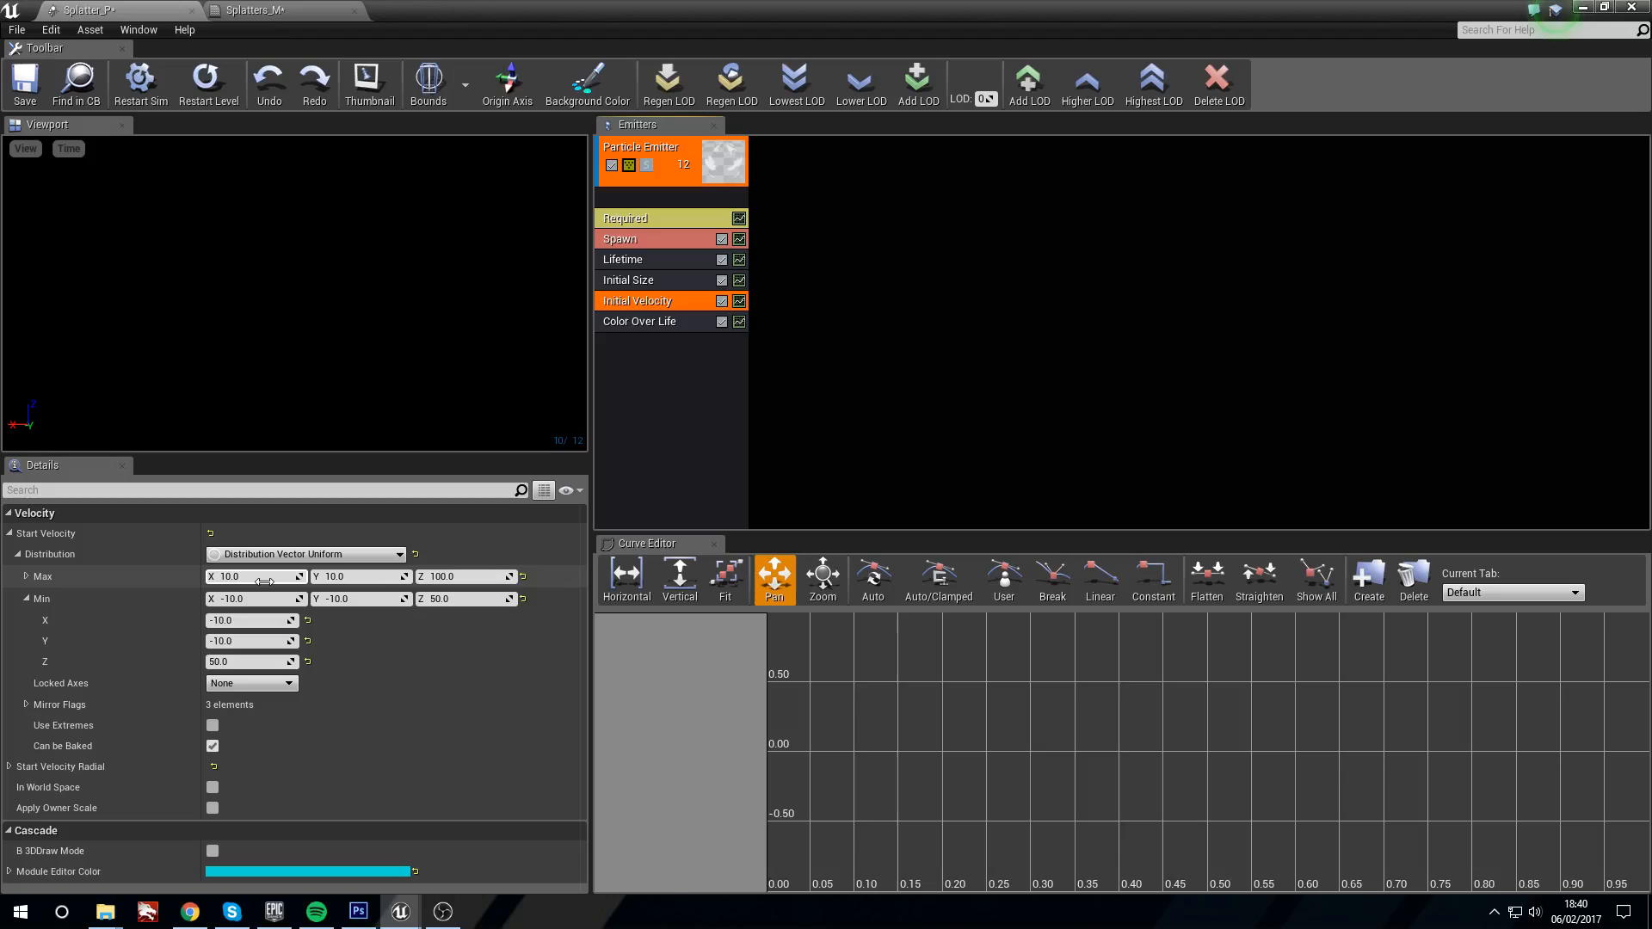
pyautogui.write('400')
pyautogui.press('Tab')
pyautogui.write('400')
pyautogui.press('Tab')
pyautogui.write('0')
pyautogui.press('Return')
# Step: Set the Initial Velocity module's minimum Start Velocity to X -400, Y -400 and Z -20
pyautogui.press('Tab')
pyautogui.write('-')
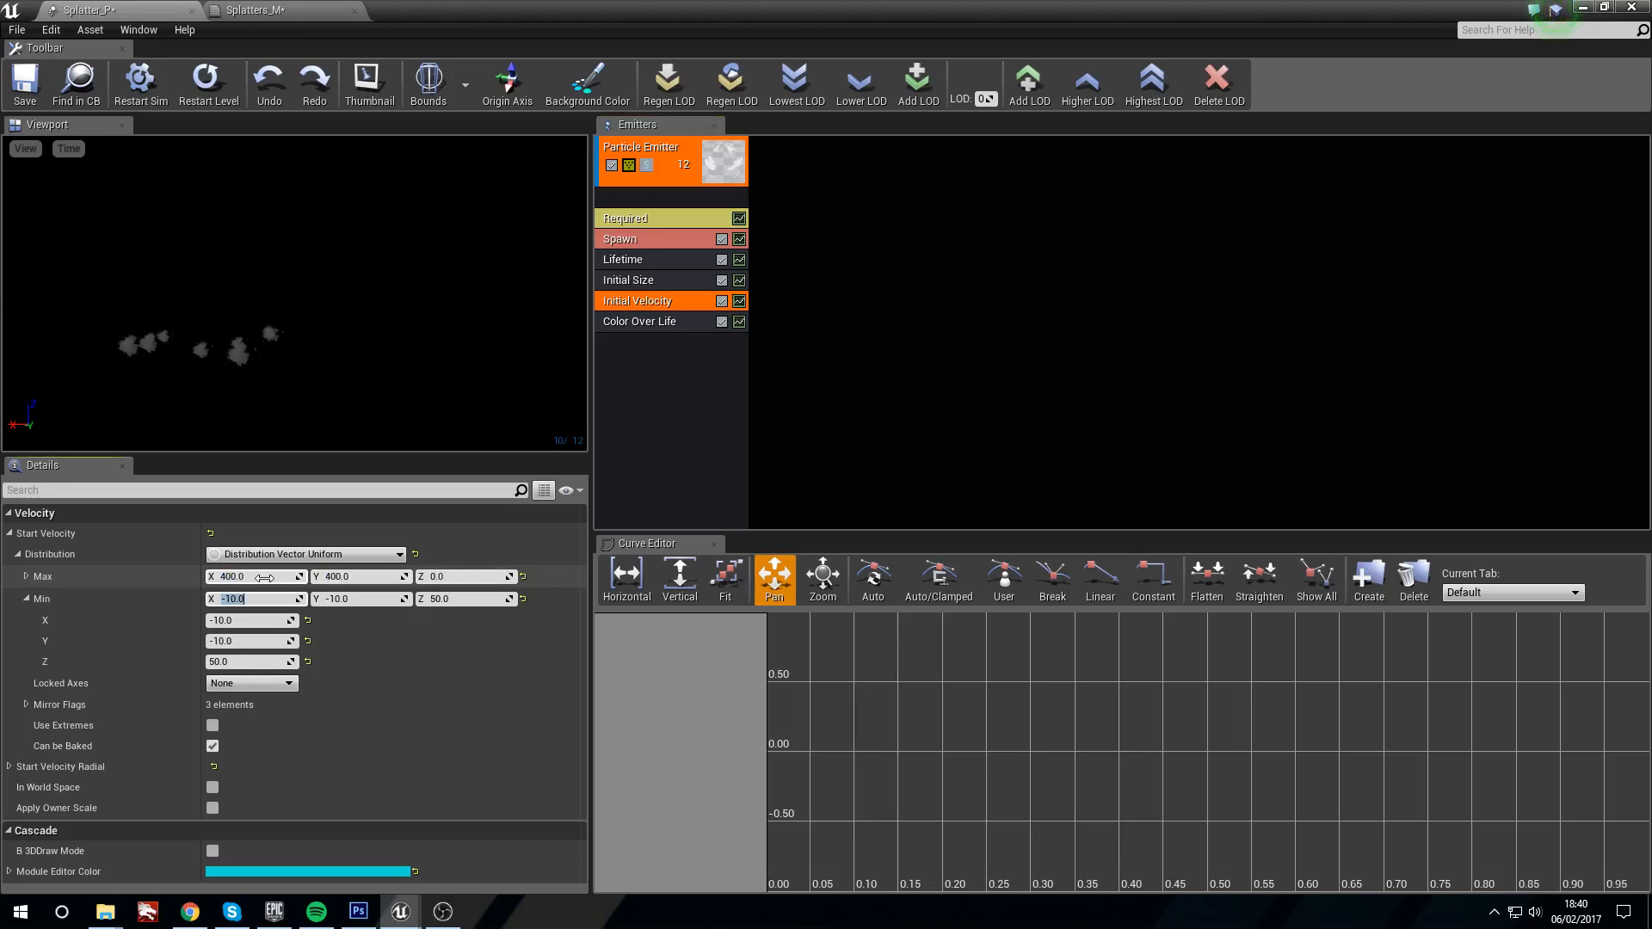
pyautogui.write('400')
pyautogui.press('Tab')
pyautogui.write('-')
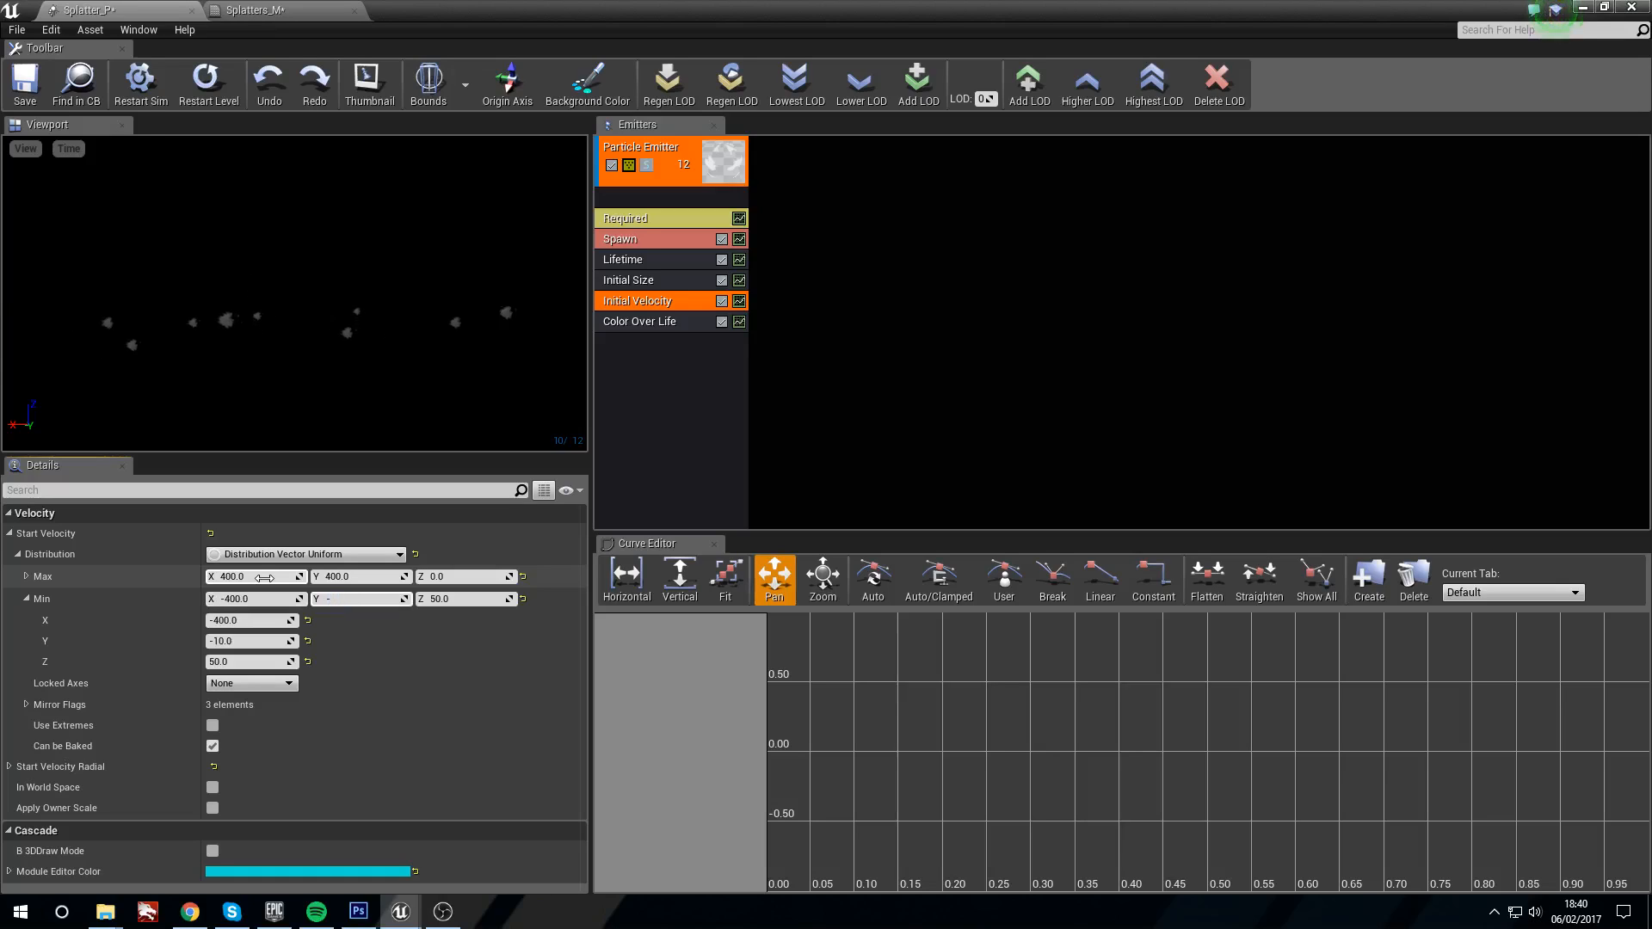
pyautogui.press('Tab')
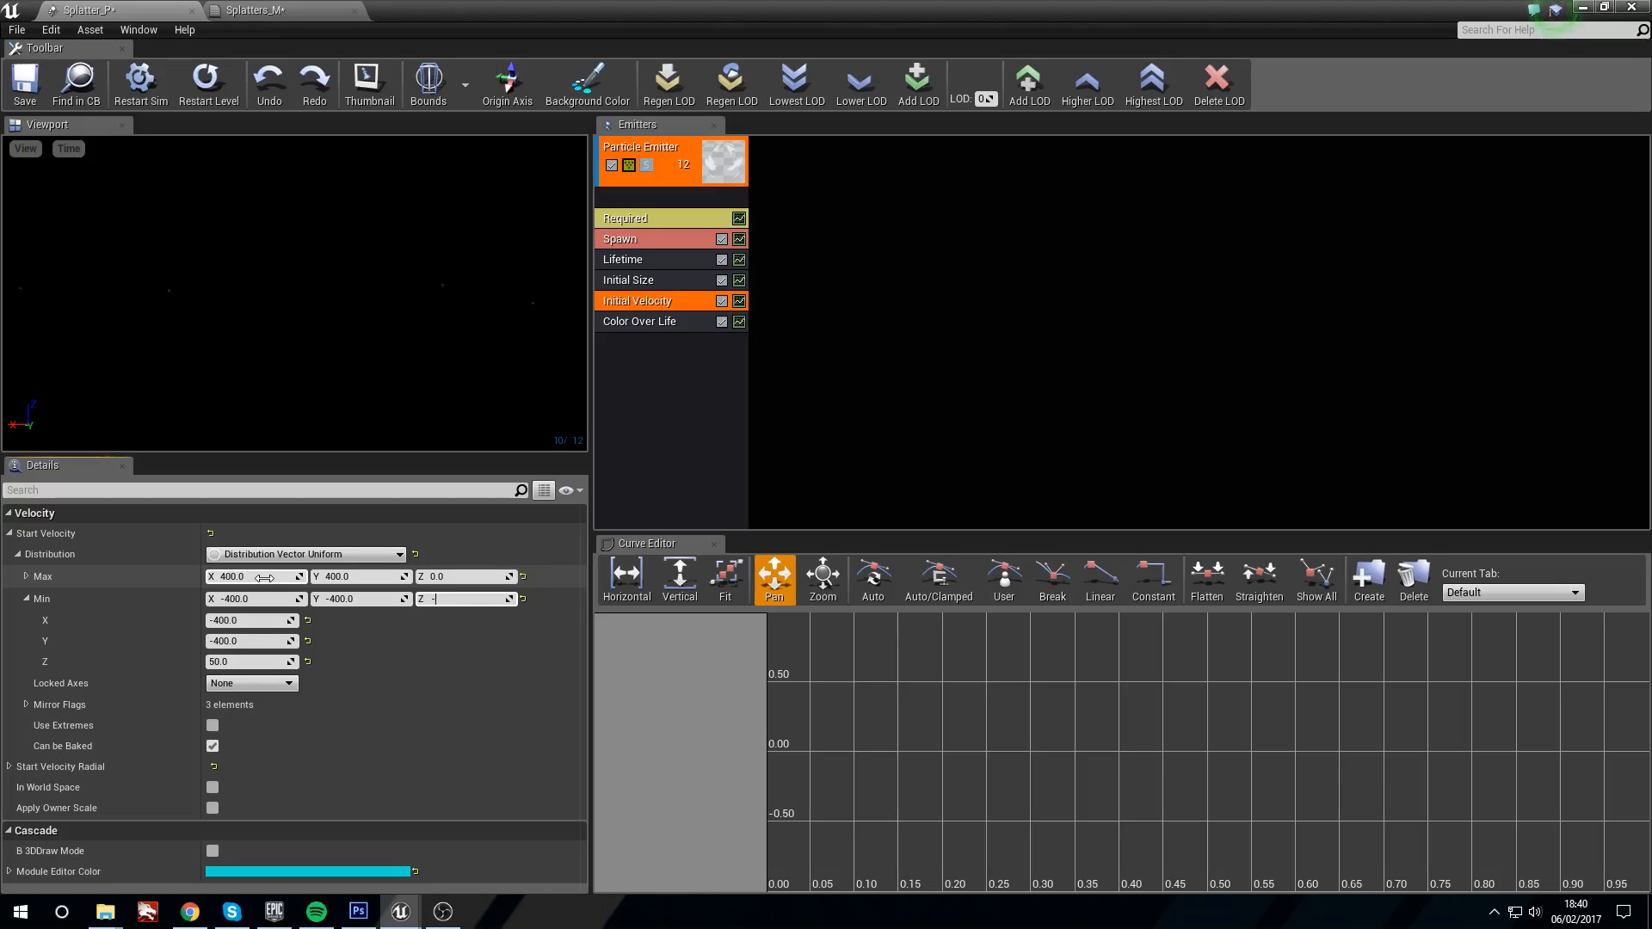
pyautogui.press('Return')
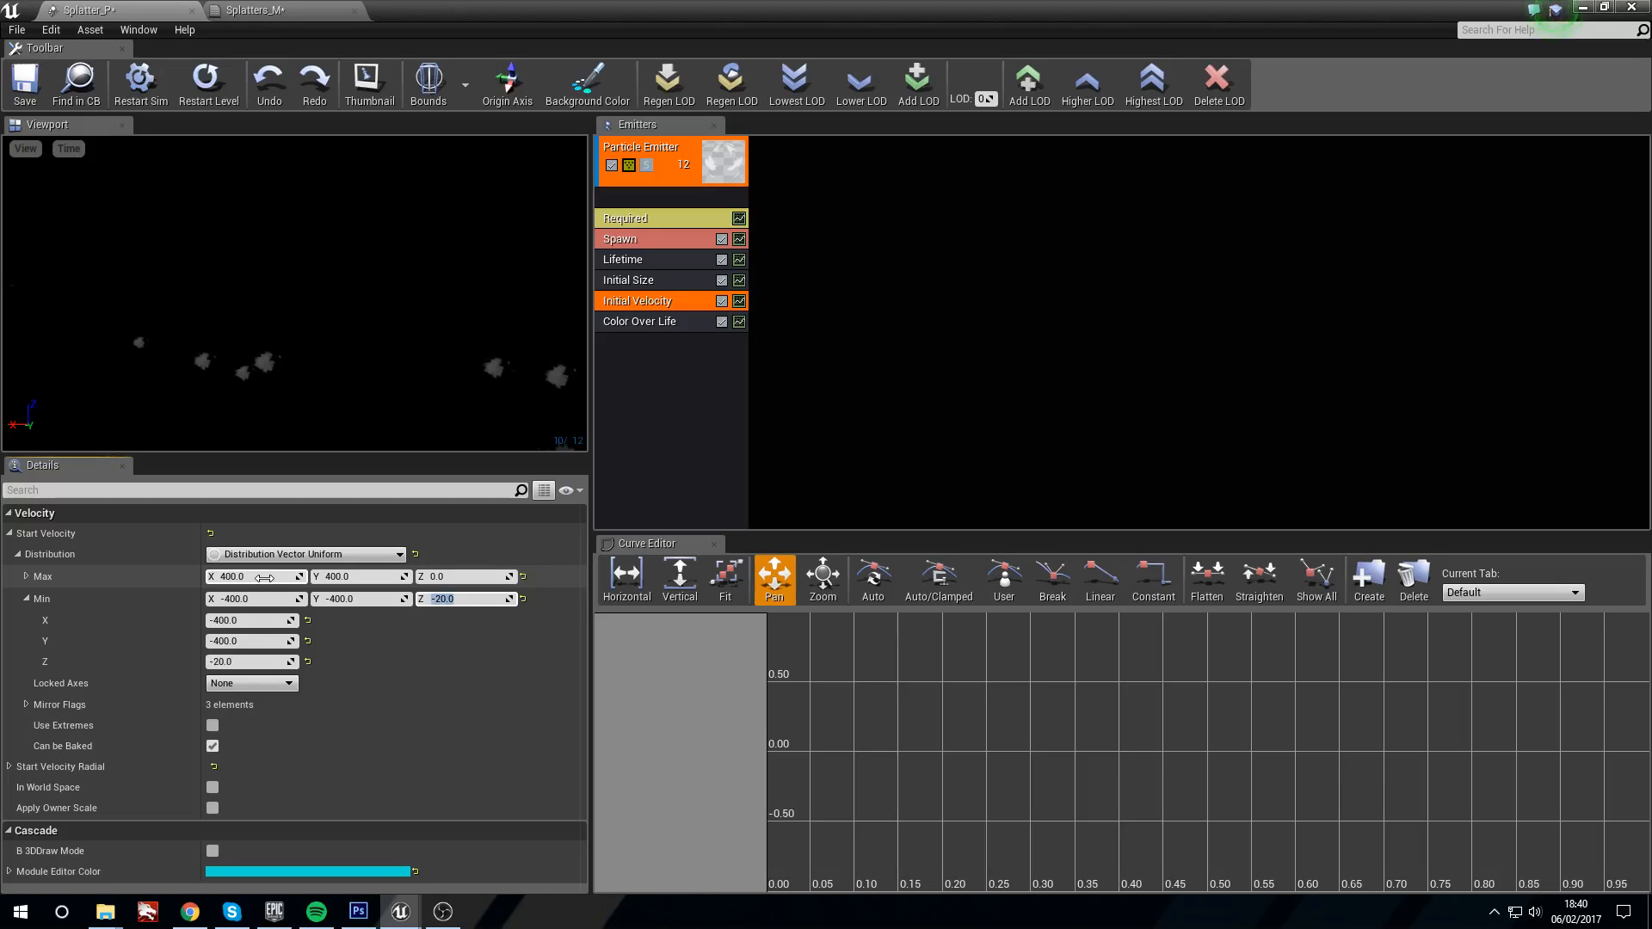
pyautogui.moveTo(428, 332); pyautogui.dragTo(370, 337, button='right')
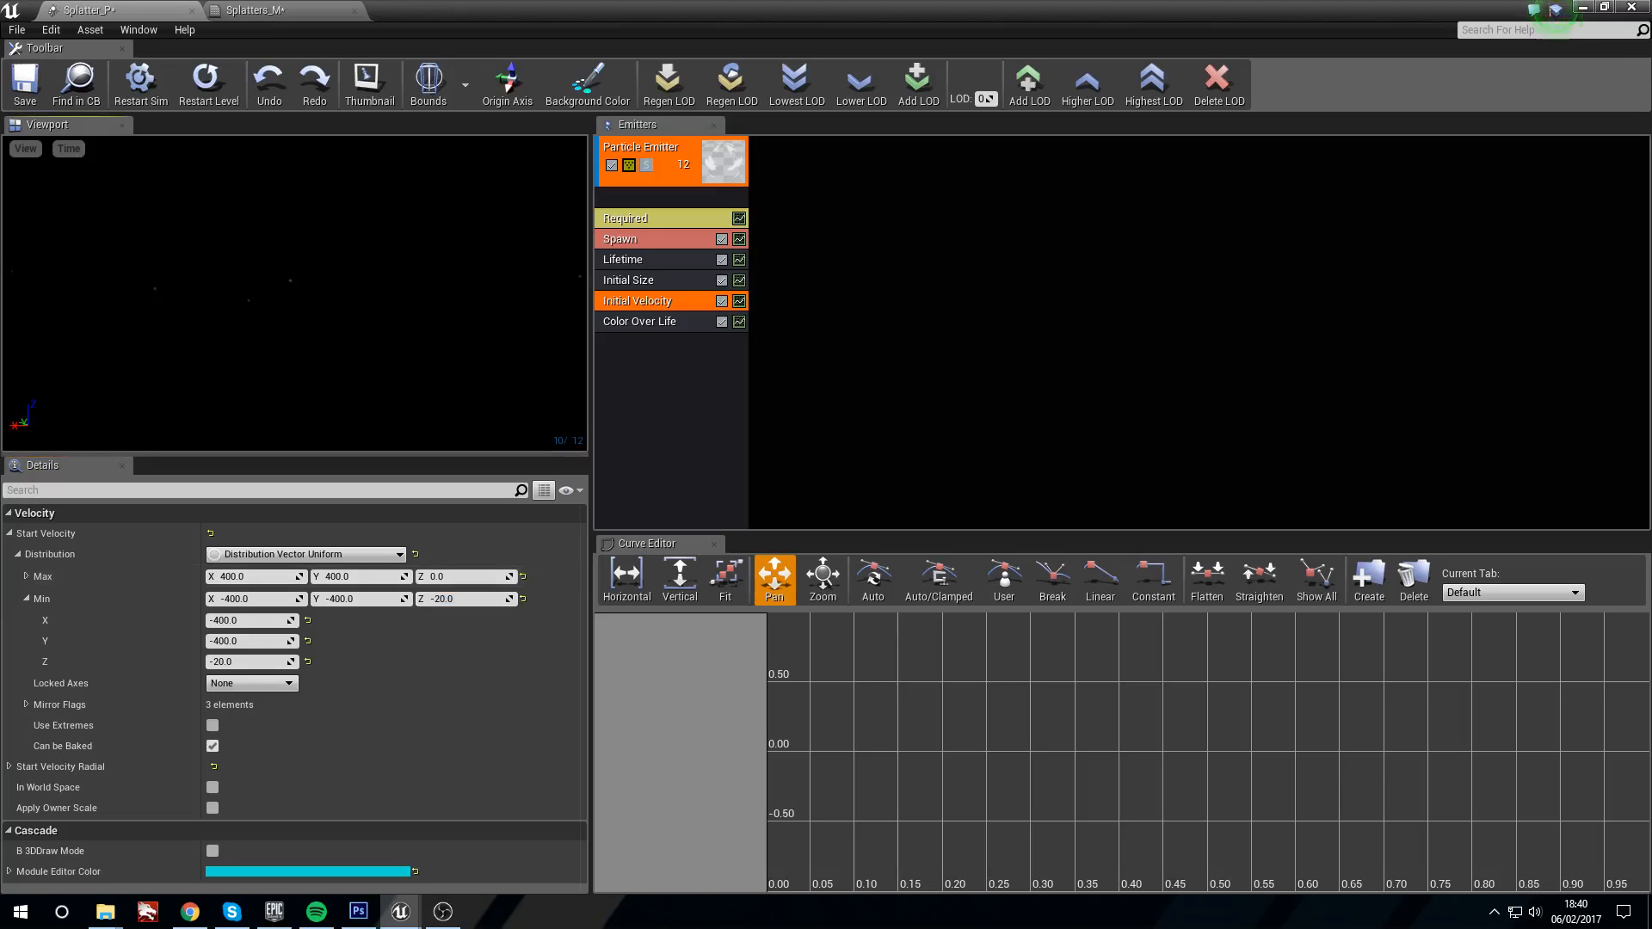
# Step: Change the Color Over Life distribution to Distribution Vector Constant and set its R value to 0.39
pyautogui.click(648, 328)
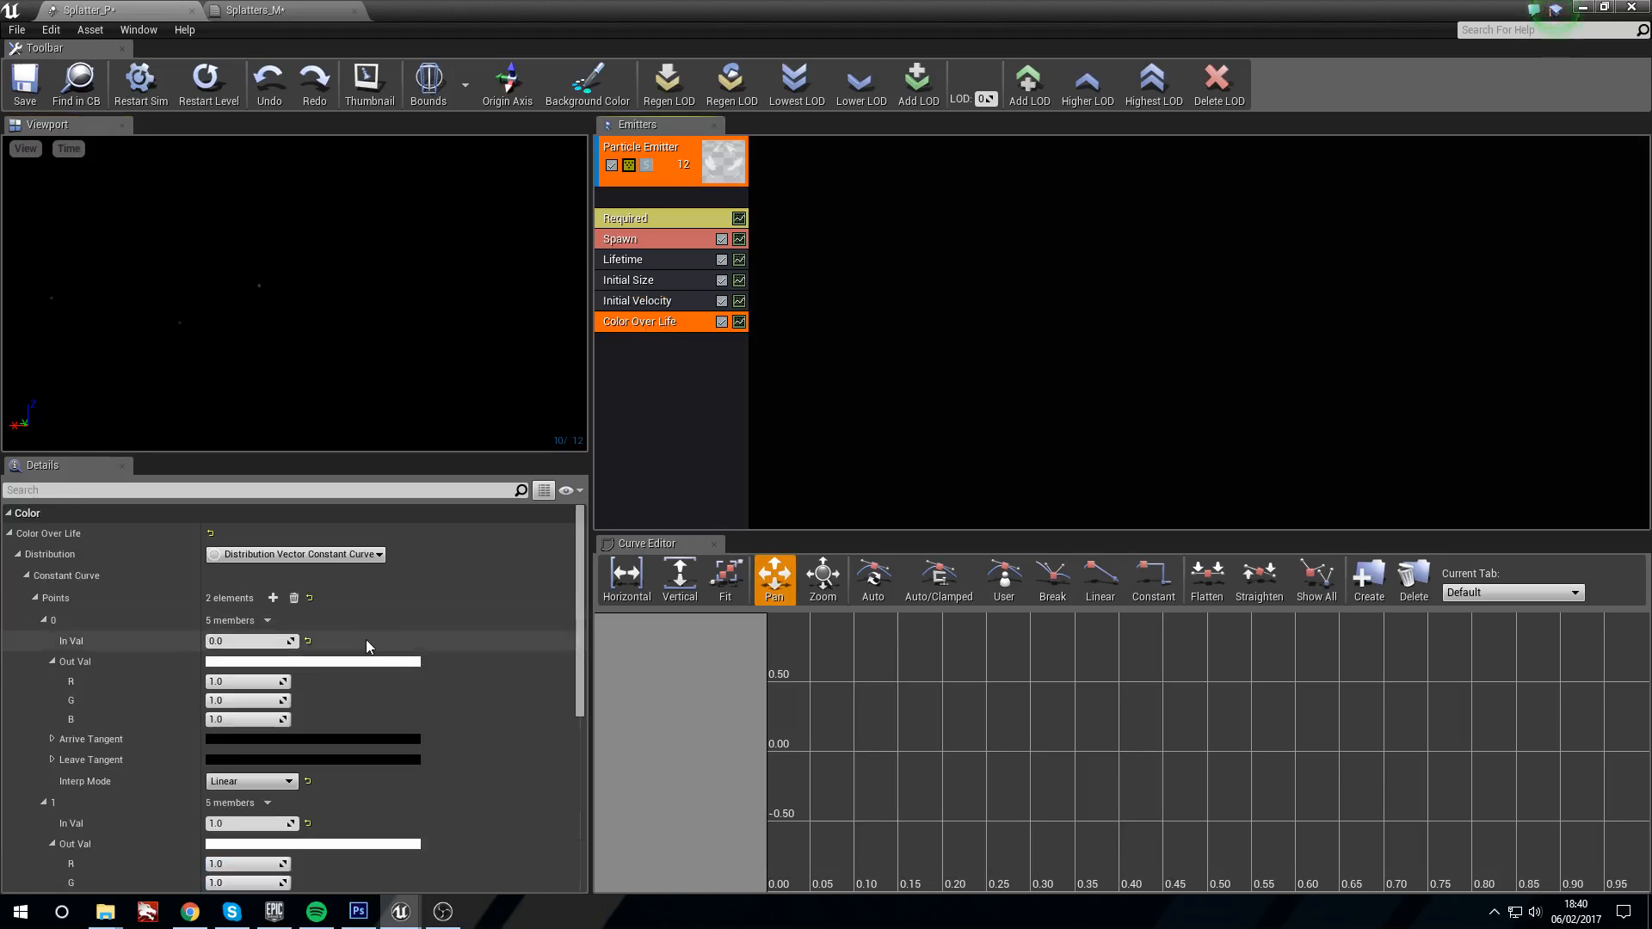
pyautogui.click(295, 554)
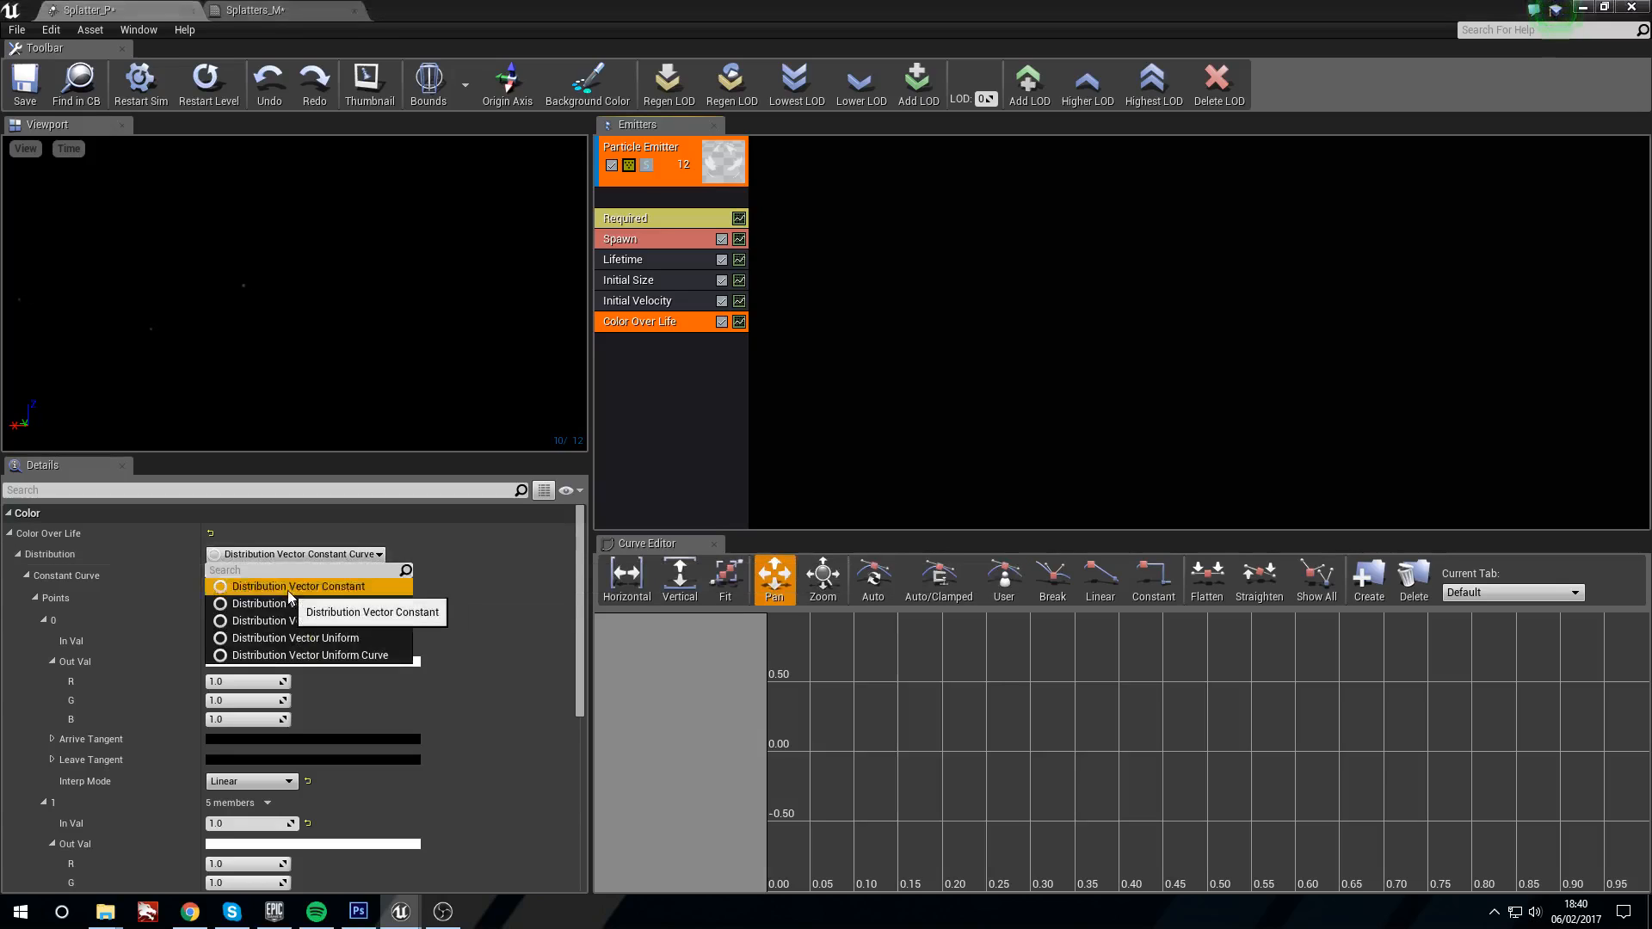
pyautogui.click(296, 586)
pyautogui.click(321, 577)
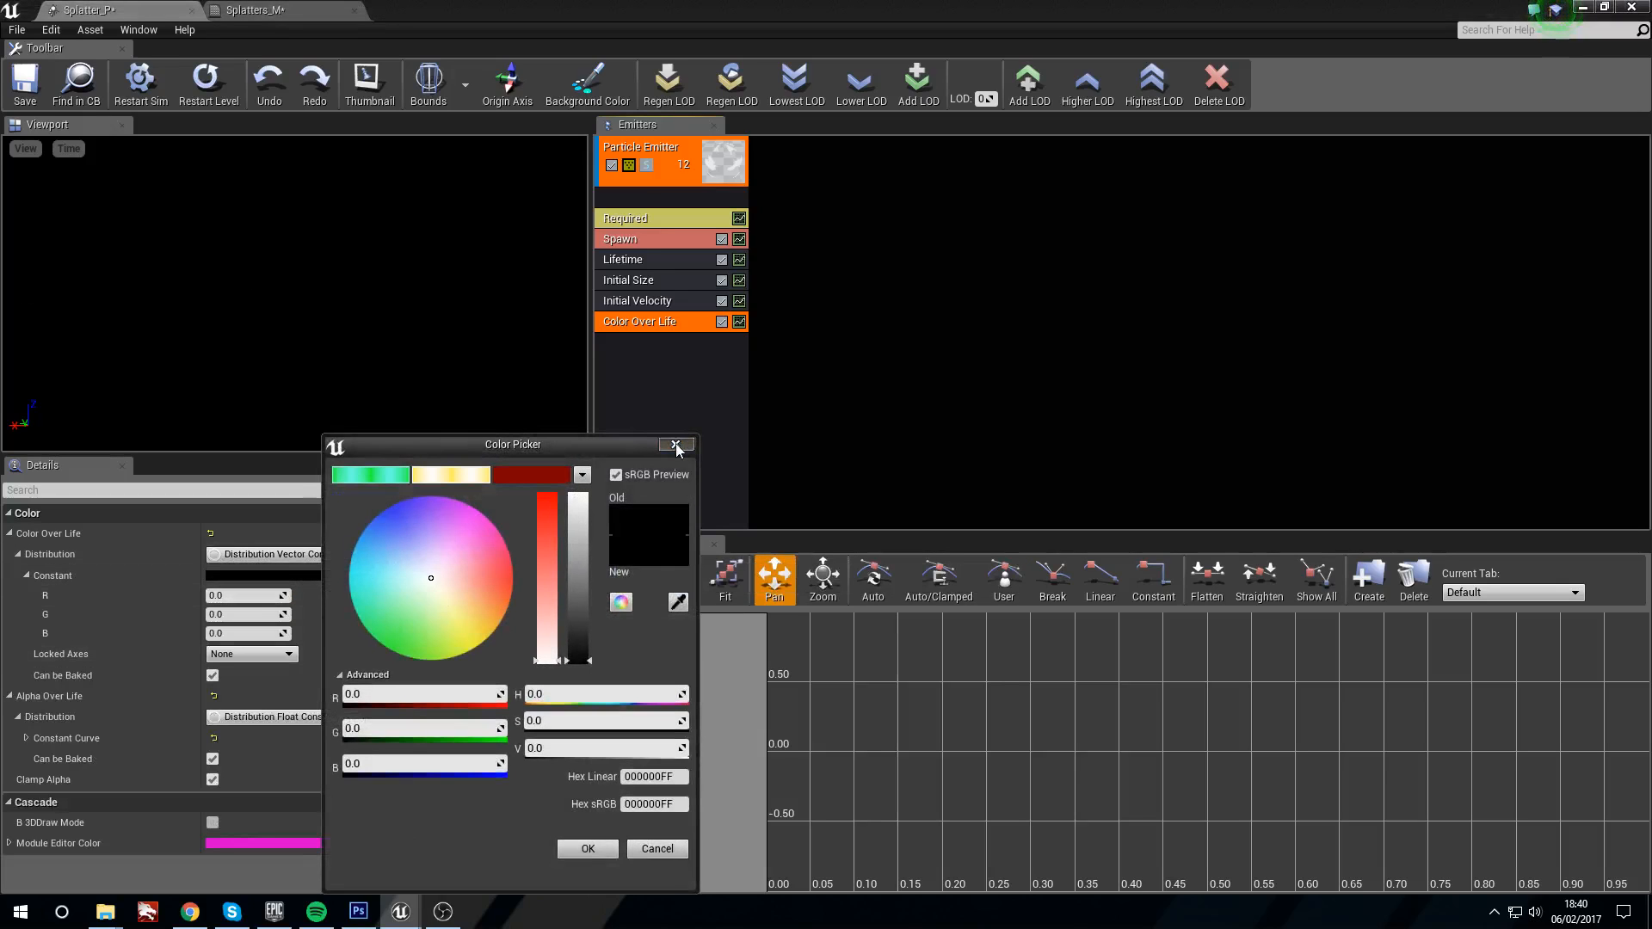
pyautogui.click(676, 445)
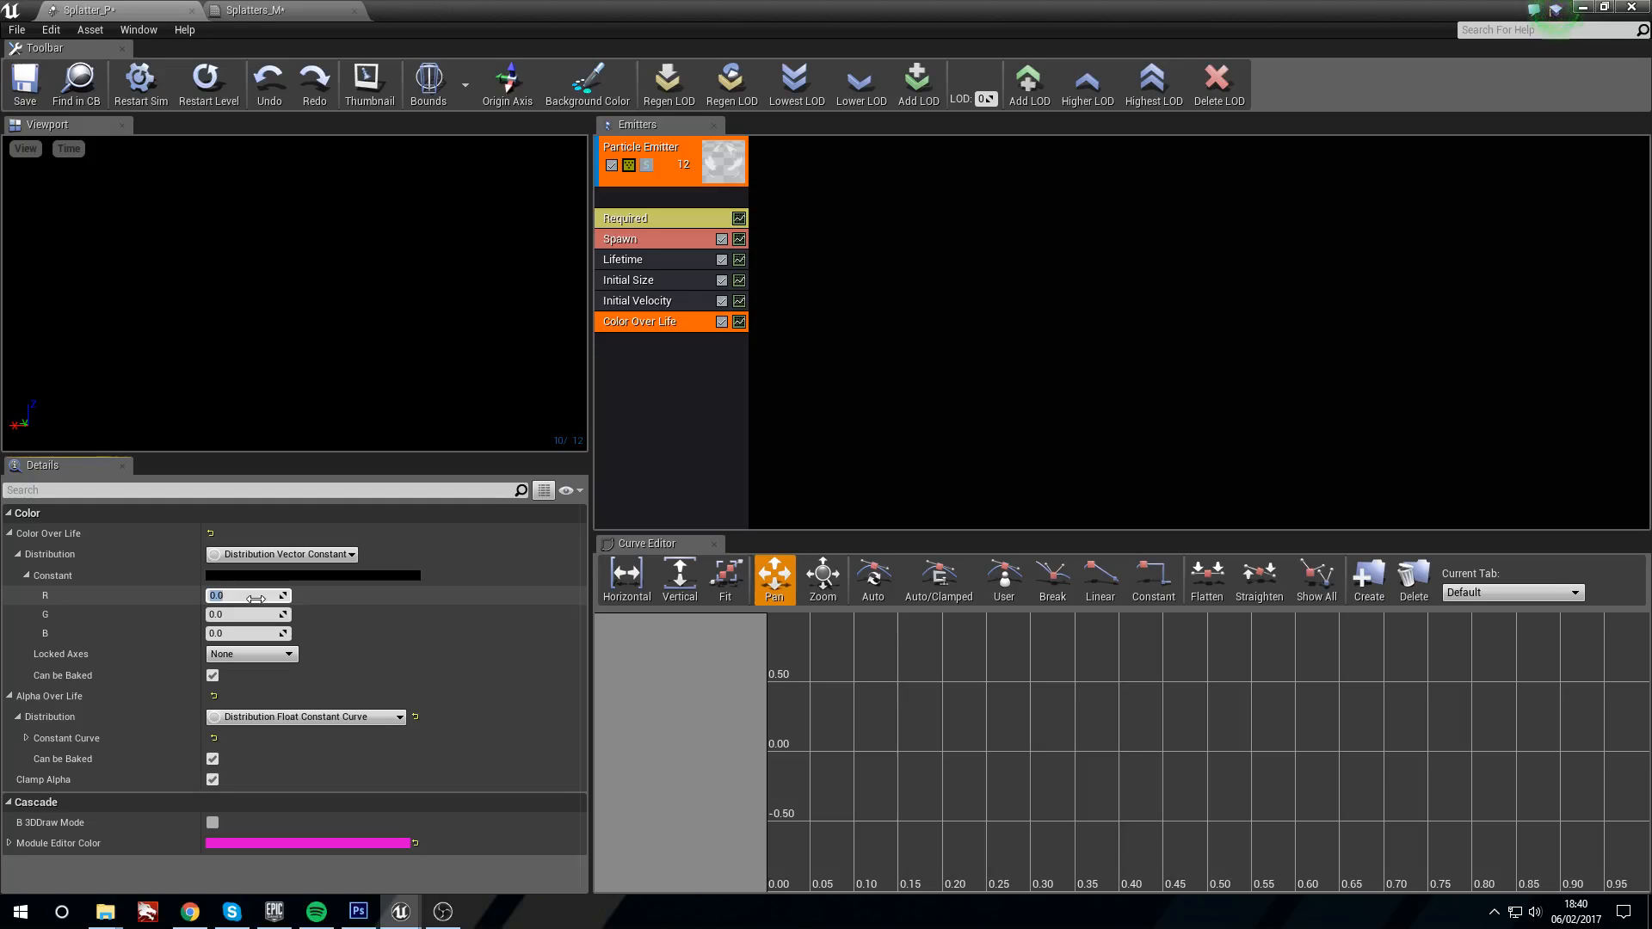
pyautogui.click(255, 596)
pyautogui.write('.39')
pyautogui.press('Return')
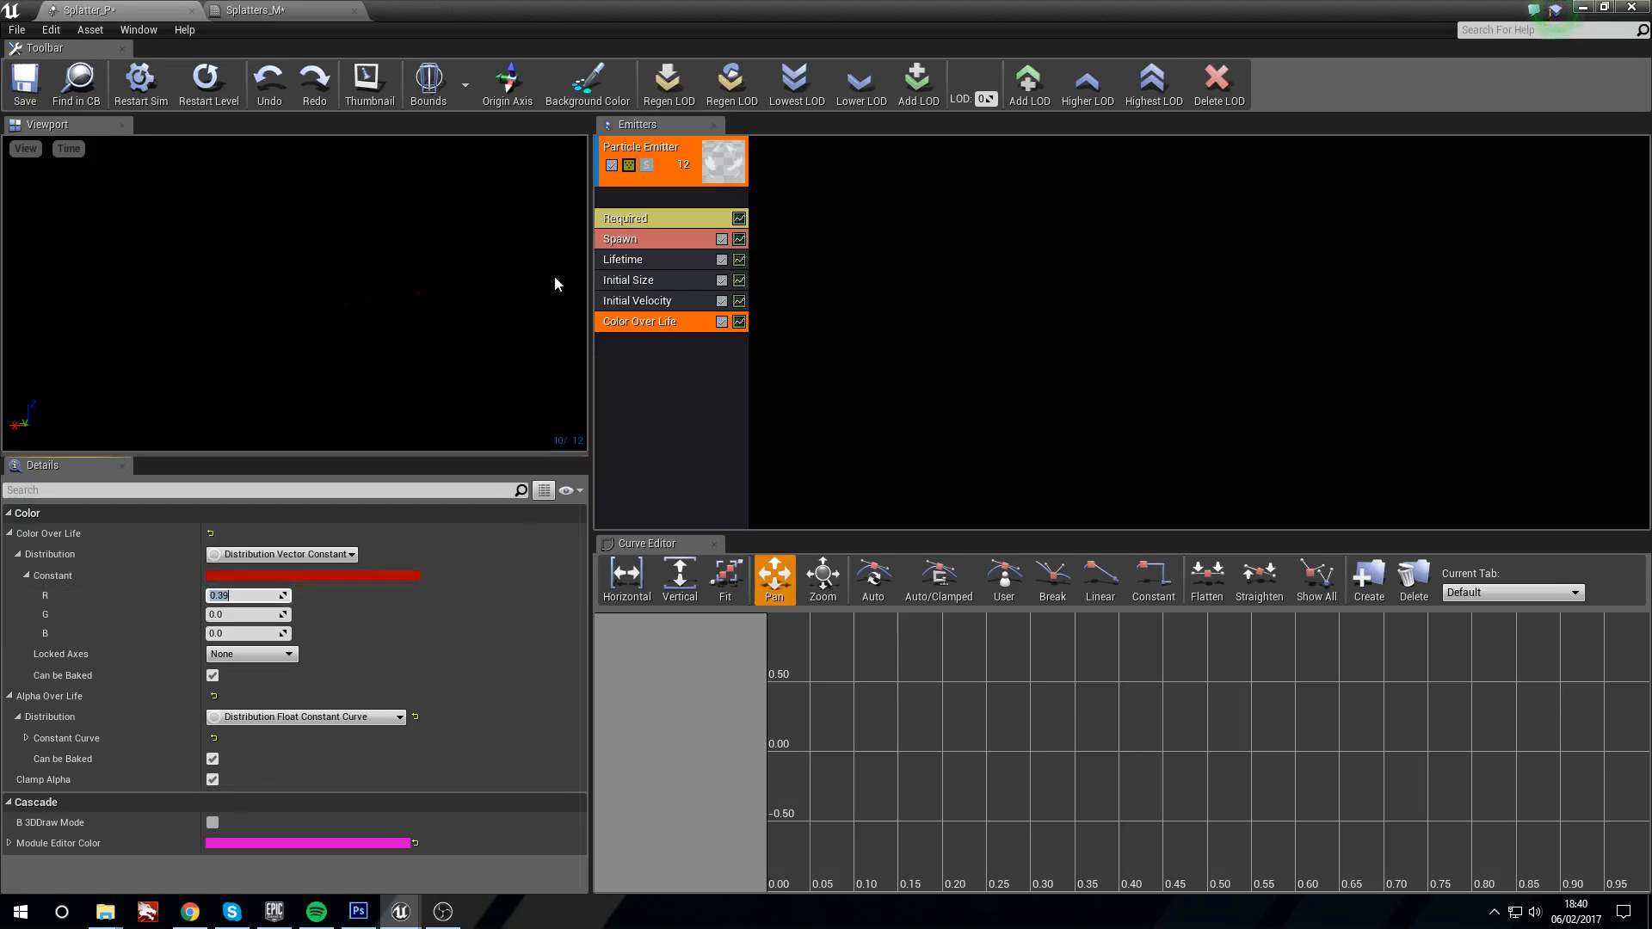
pyautogui.moveTo(258, 361); pyautogui.dragTo(260, 353)
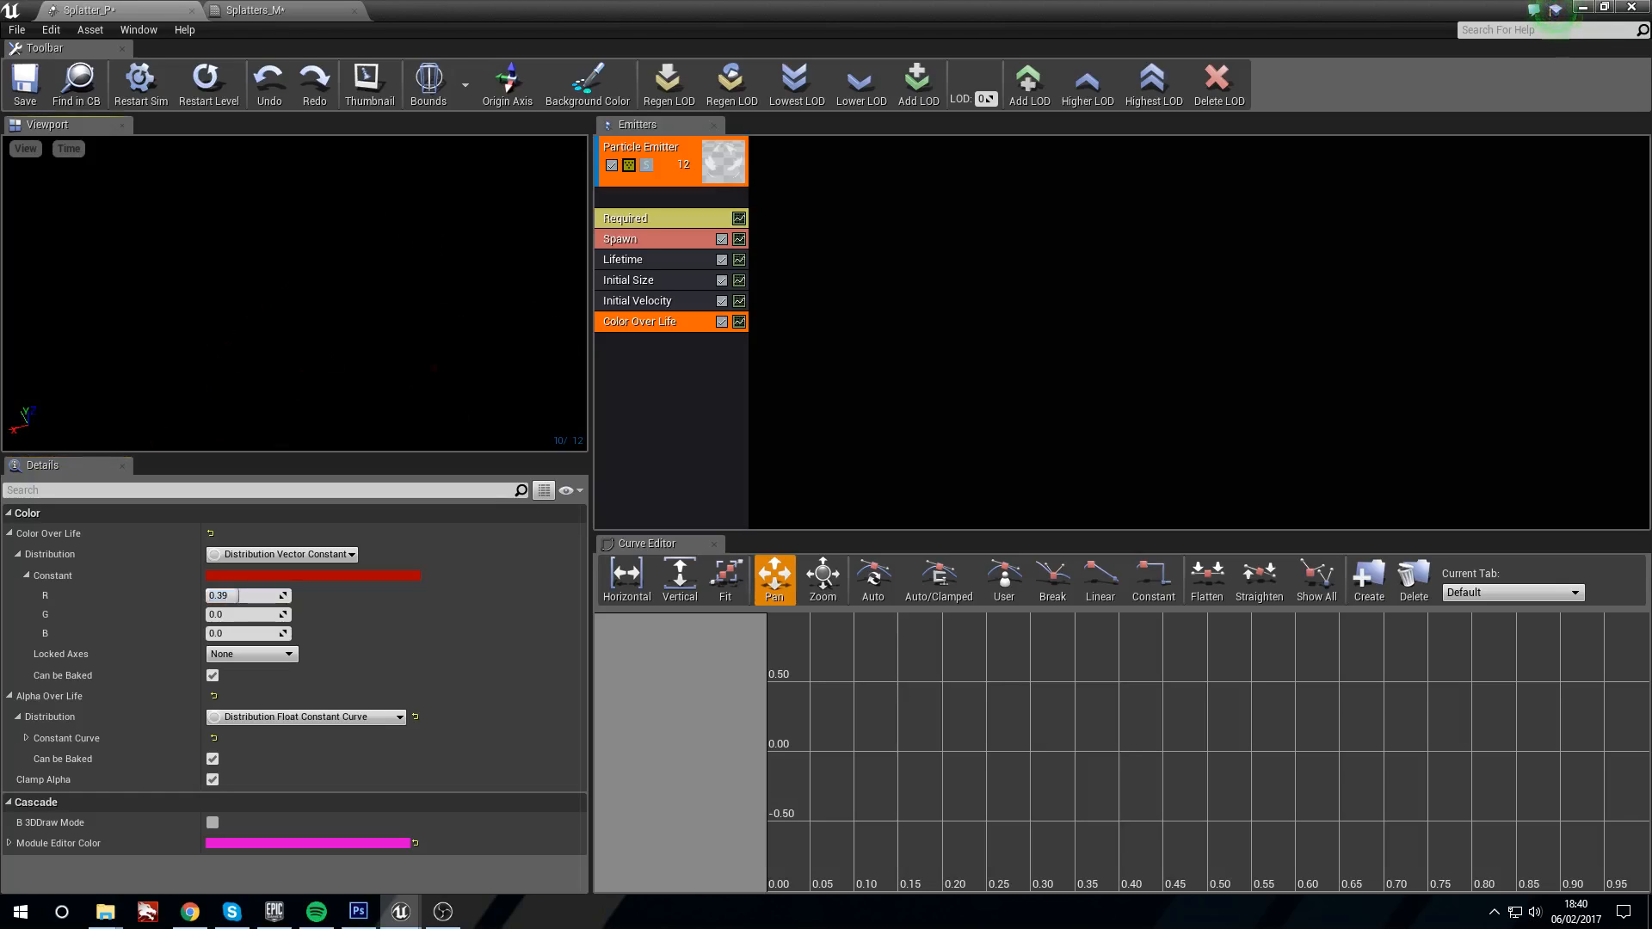
# Step: Add a SubImage Index module to the particle emitter and open its settings
pyautogui.click(678, 393)
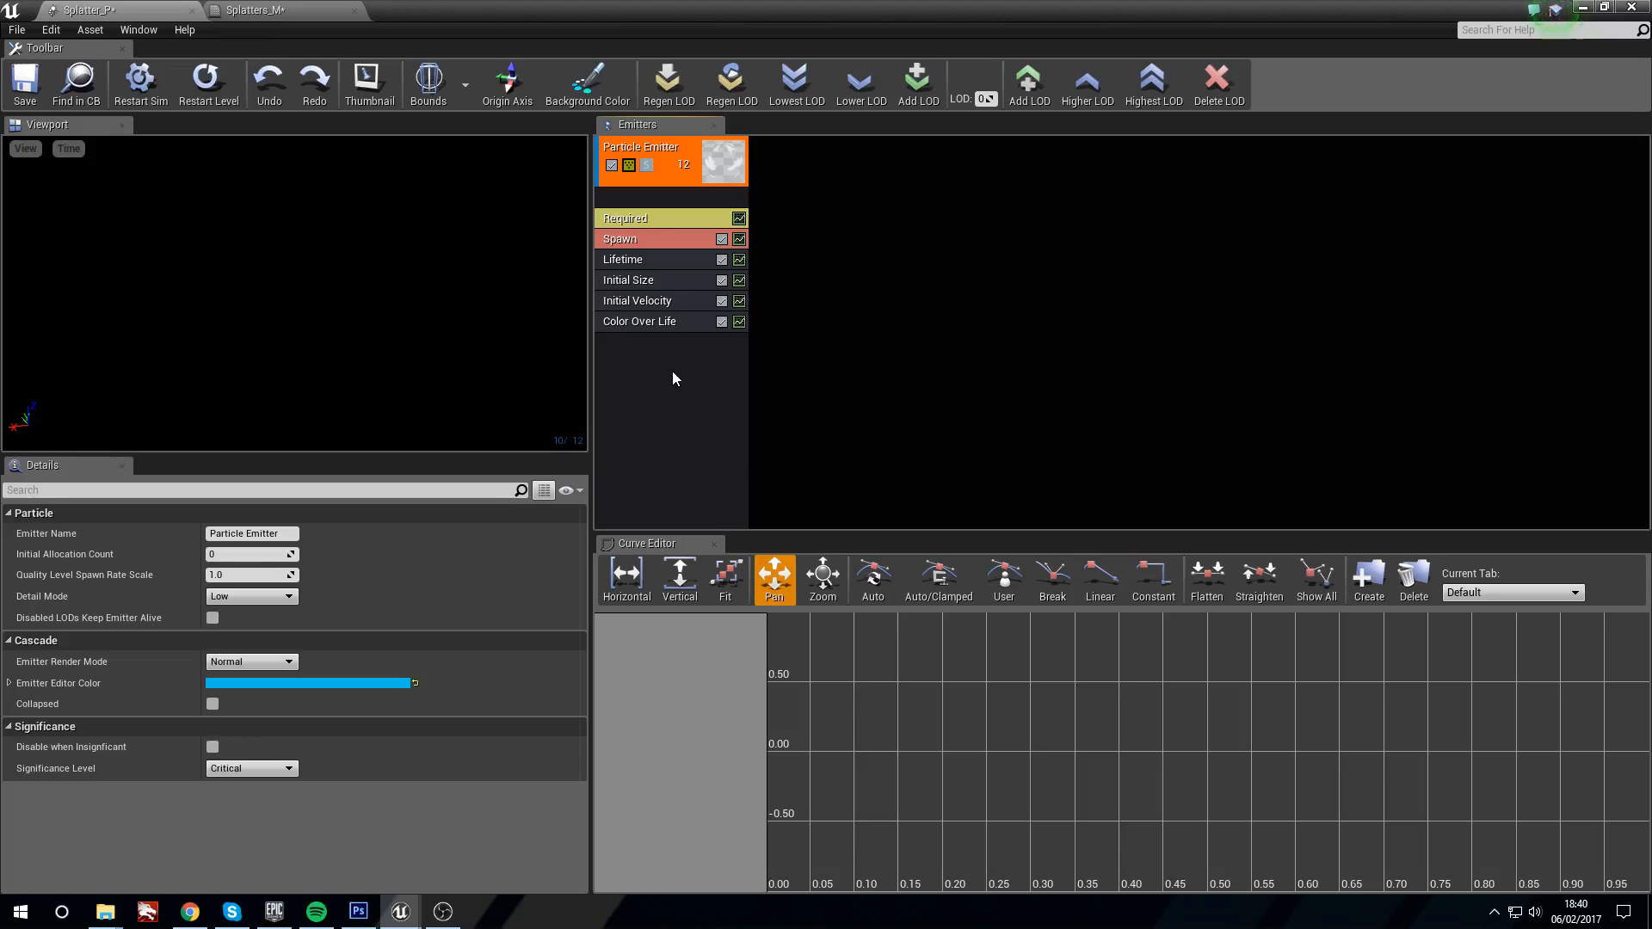
pyautogui.rightClick(673, 371)
pyautogui.rightClick(648, 351)
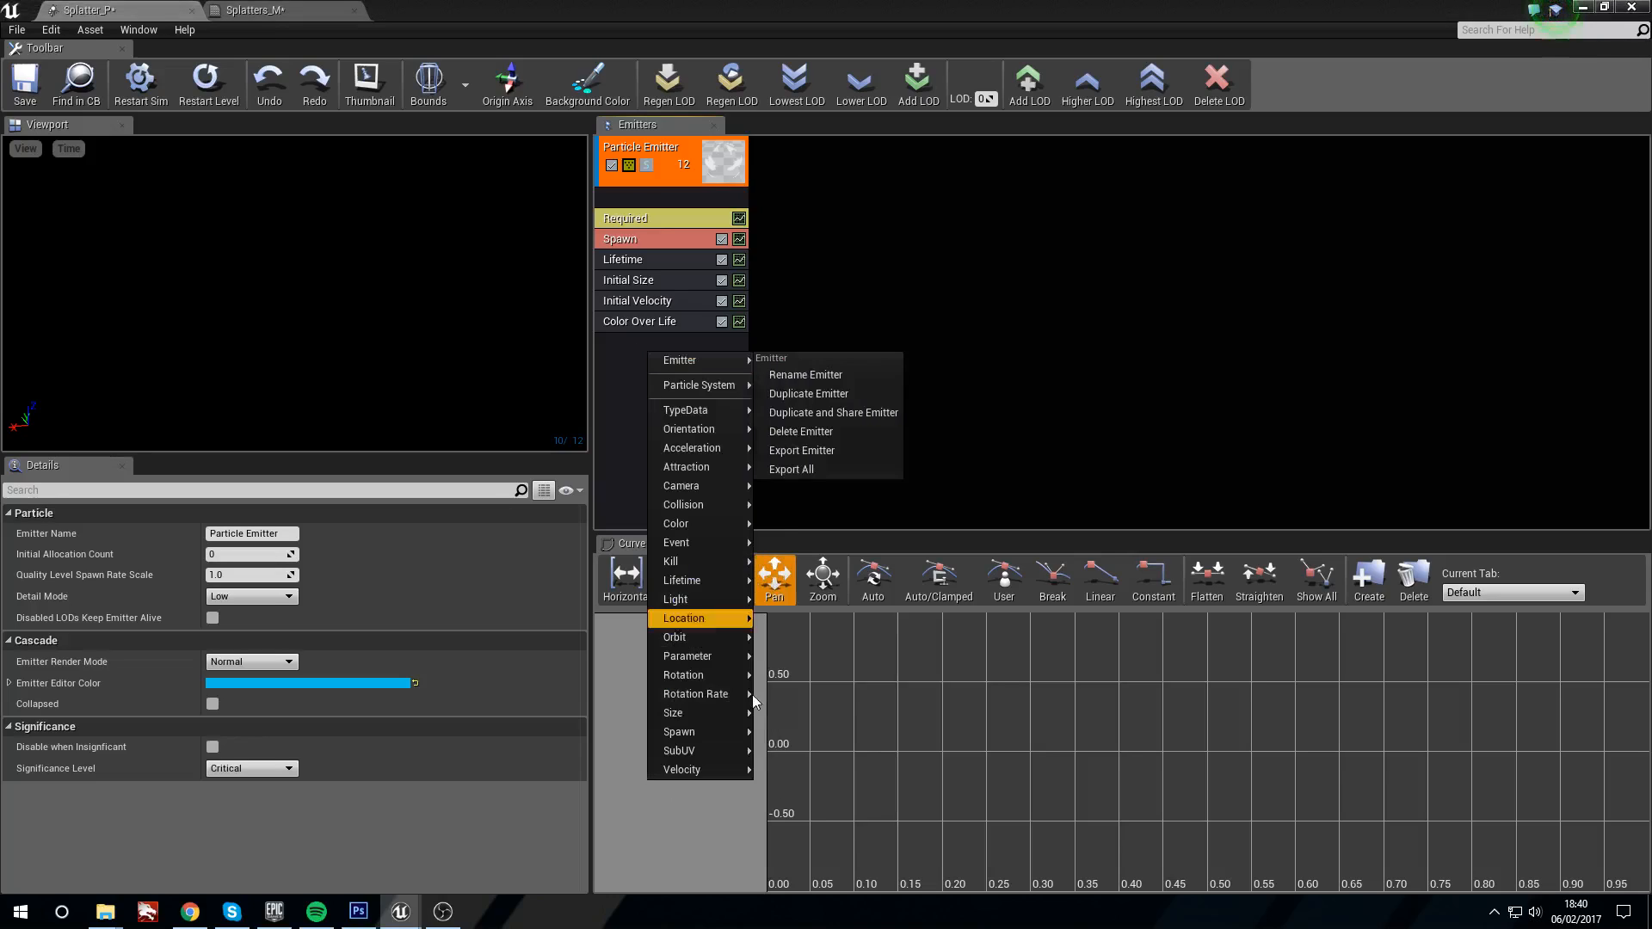
pyautogui.moveTo(736, 763)
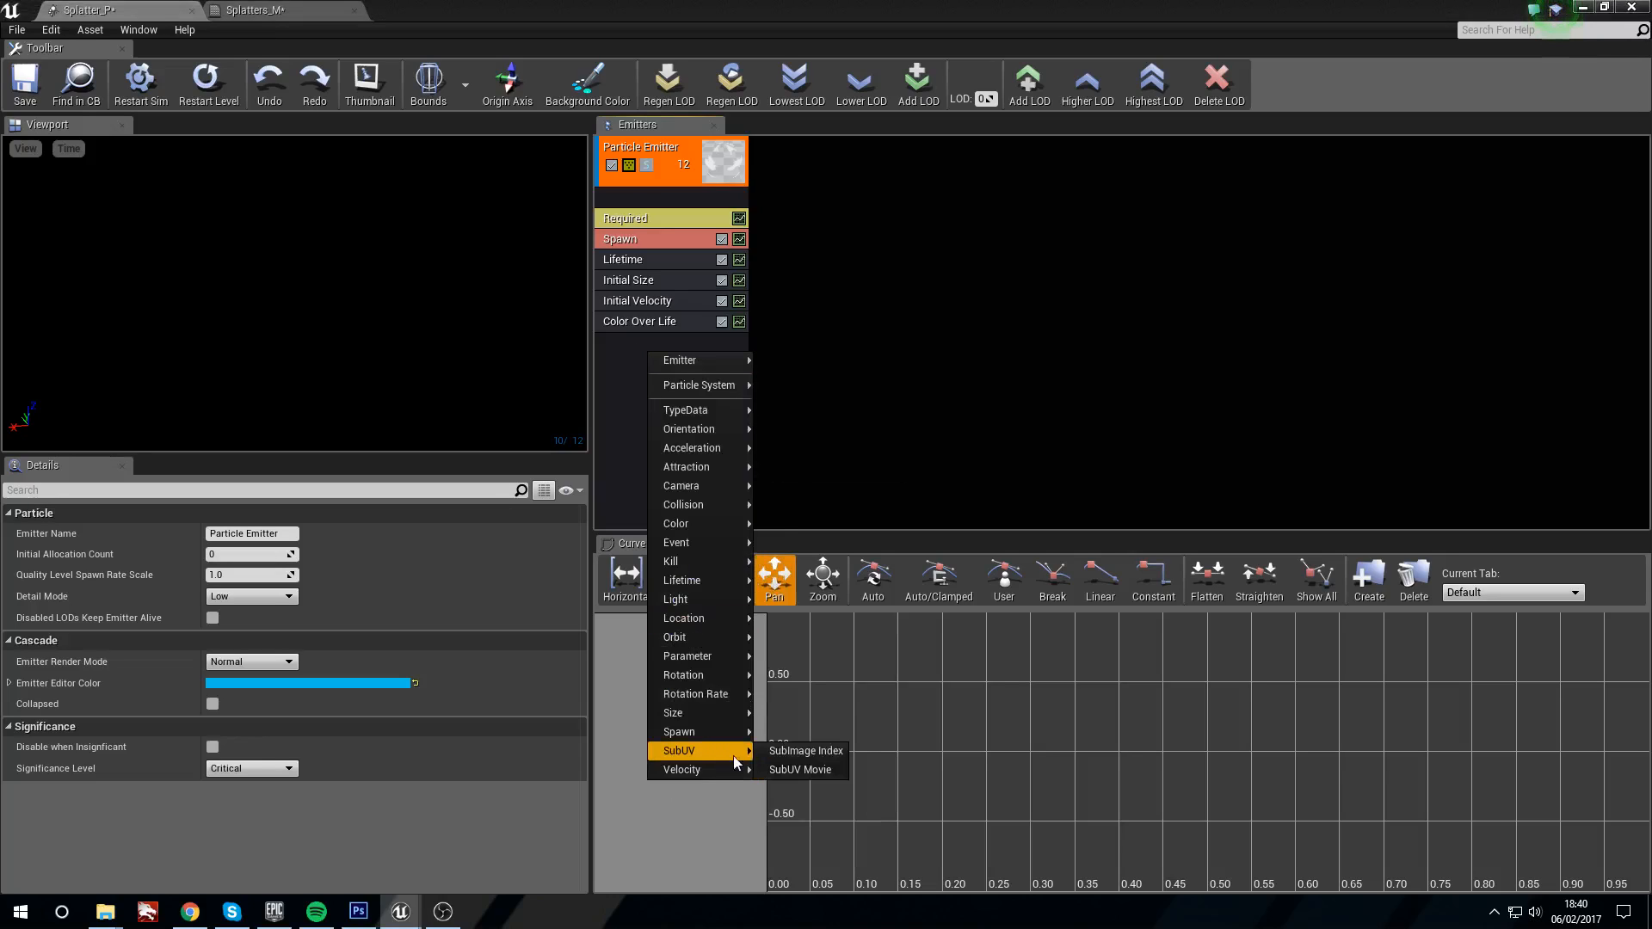
pyautogui.click(811, 755)
pyautogui.click(669, 344)
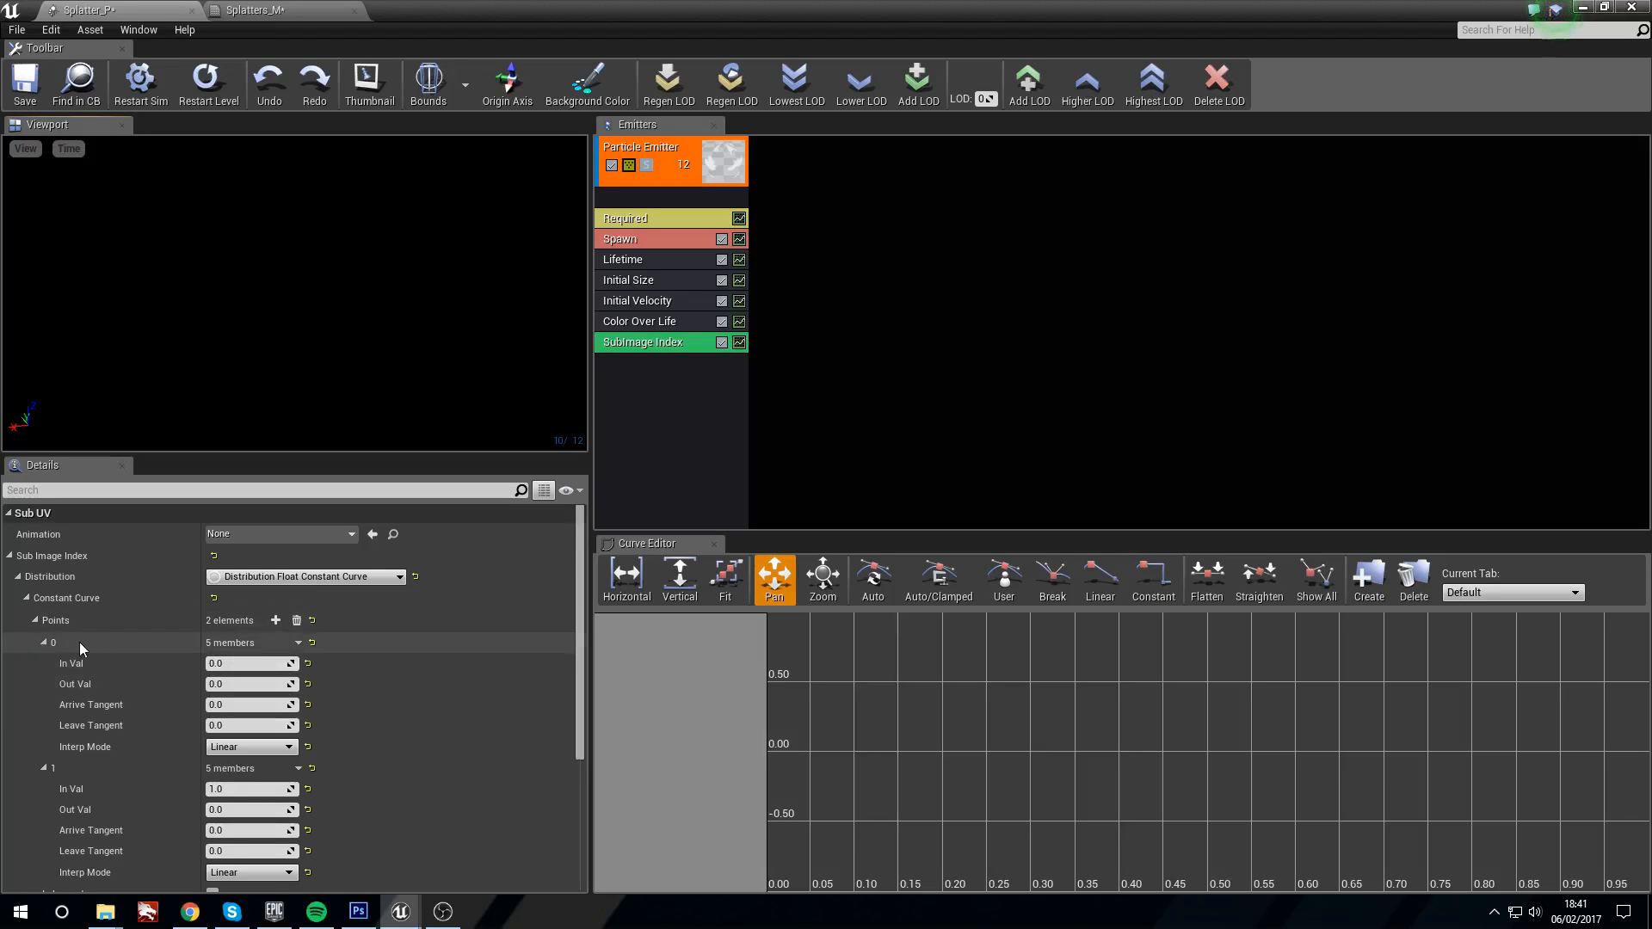
# Step: Set the Out Val of point 1 on the SubImage Index curve to 11 and save the particle system
pyautogui.scroll(-2, 69, 680)
pyautogui.click(249, 754)
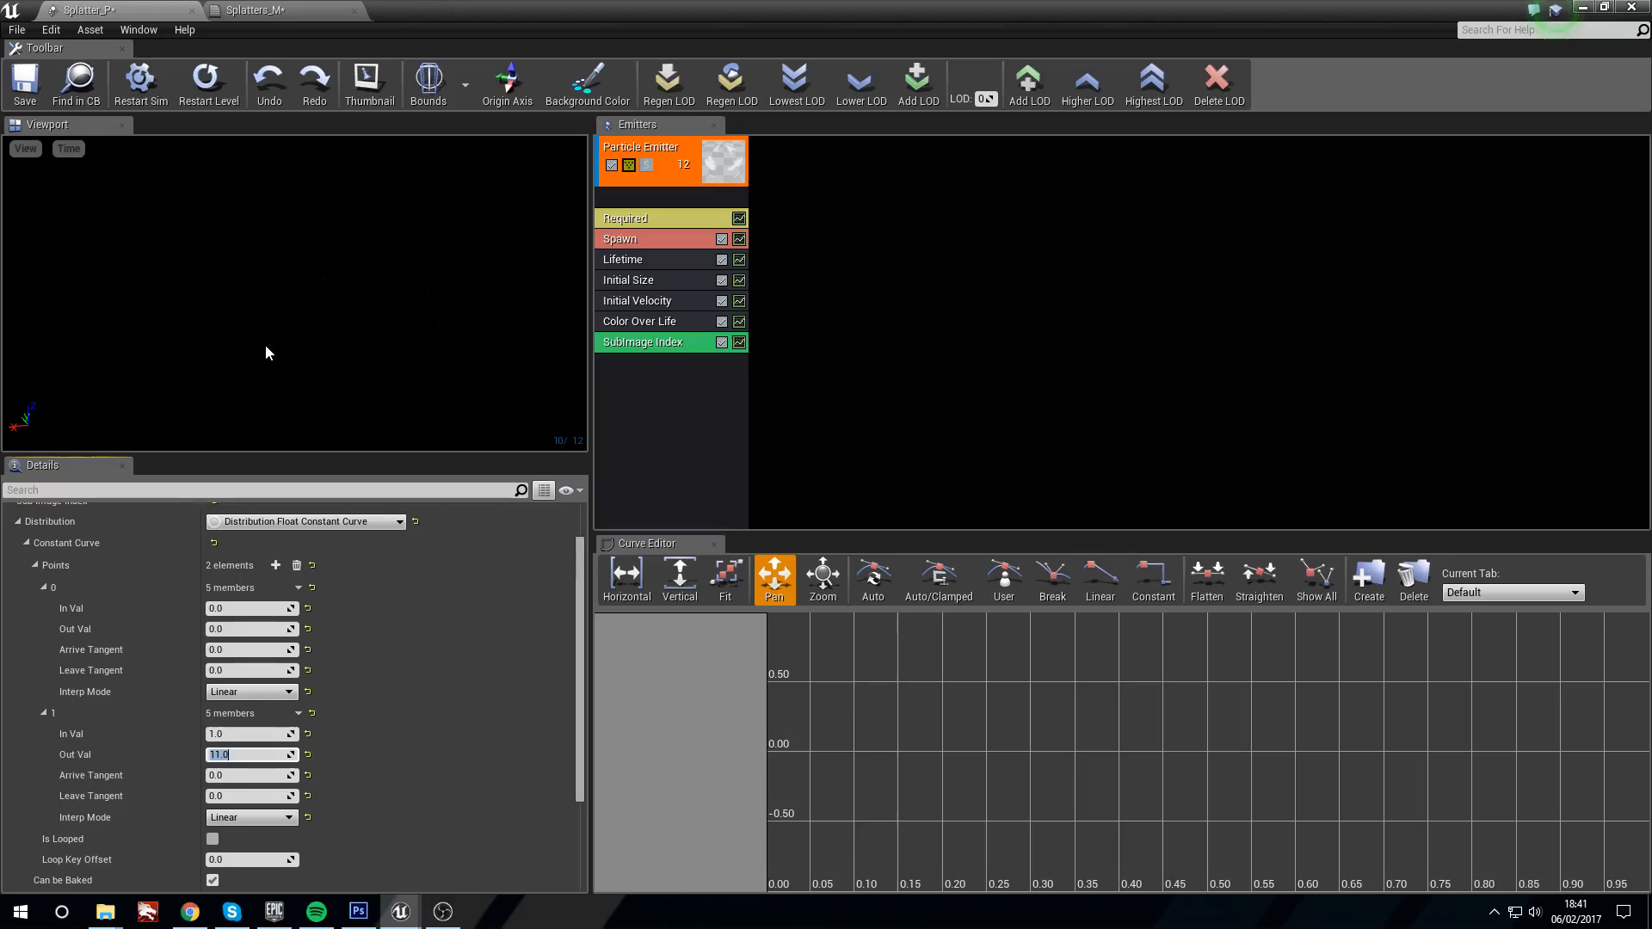
pyautogui.moveTo(318, 301); pyautogui.dragTo(324, 302)
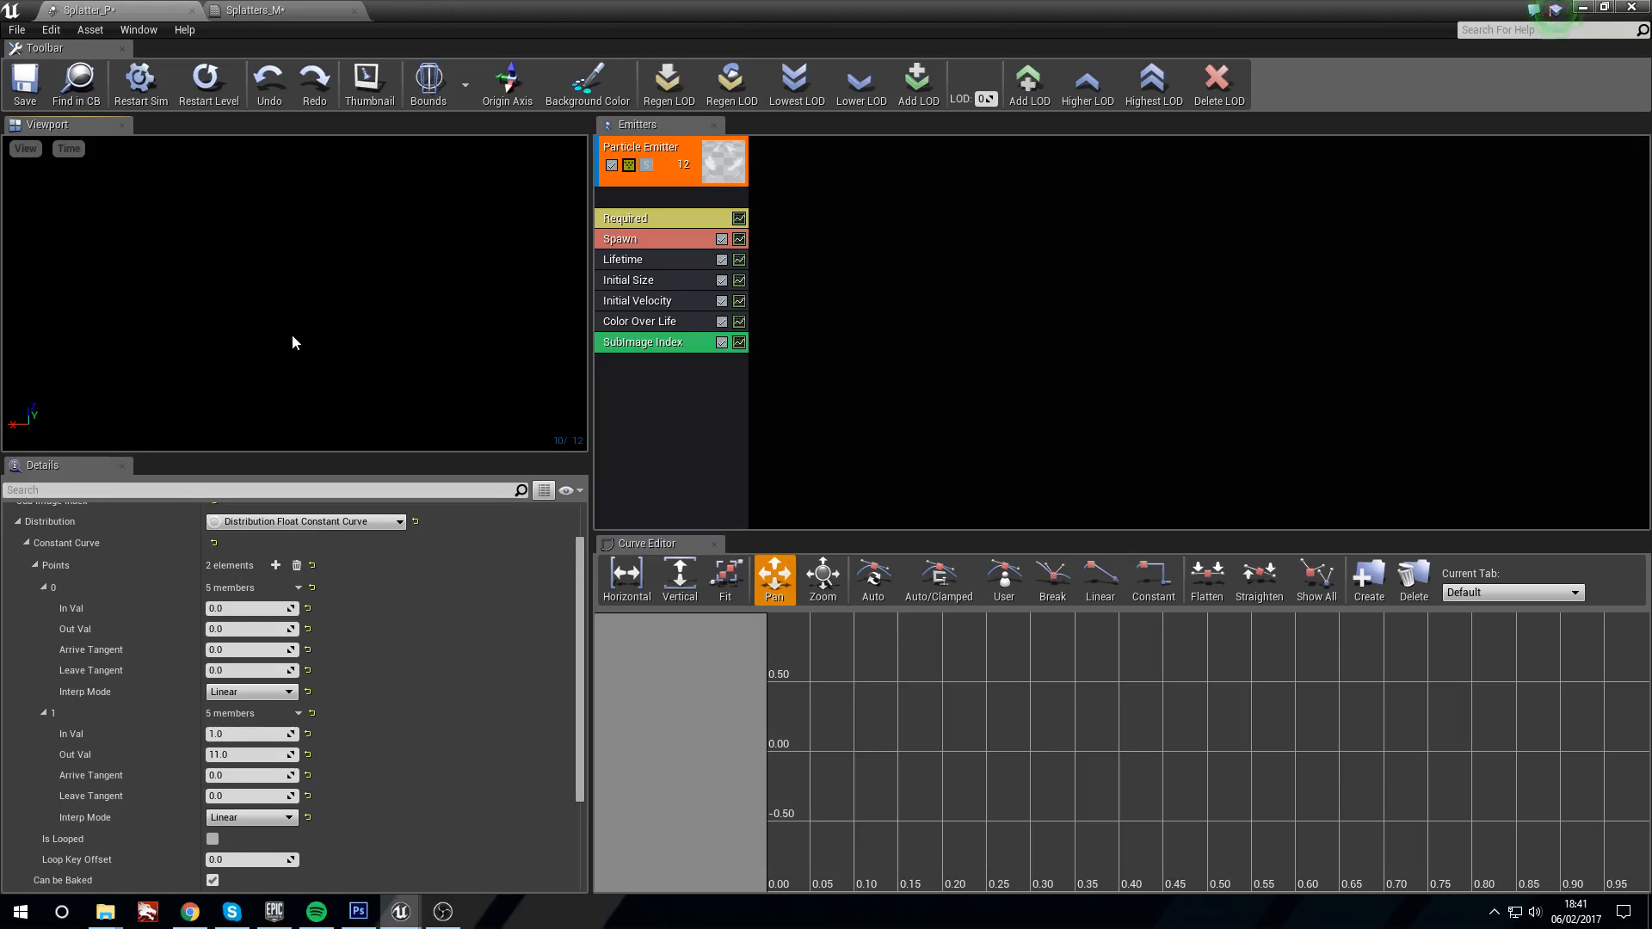
pyautogui.click(25, 81)
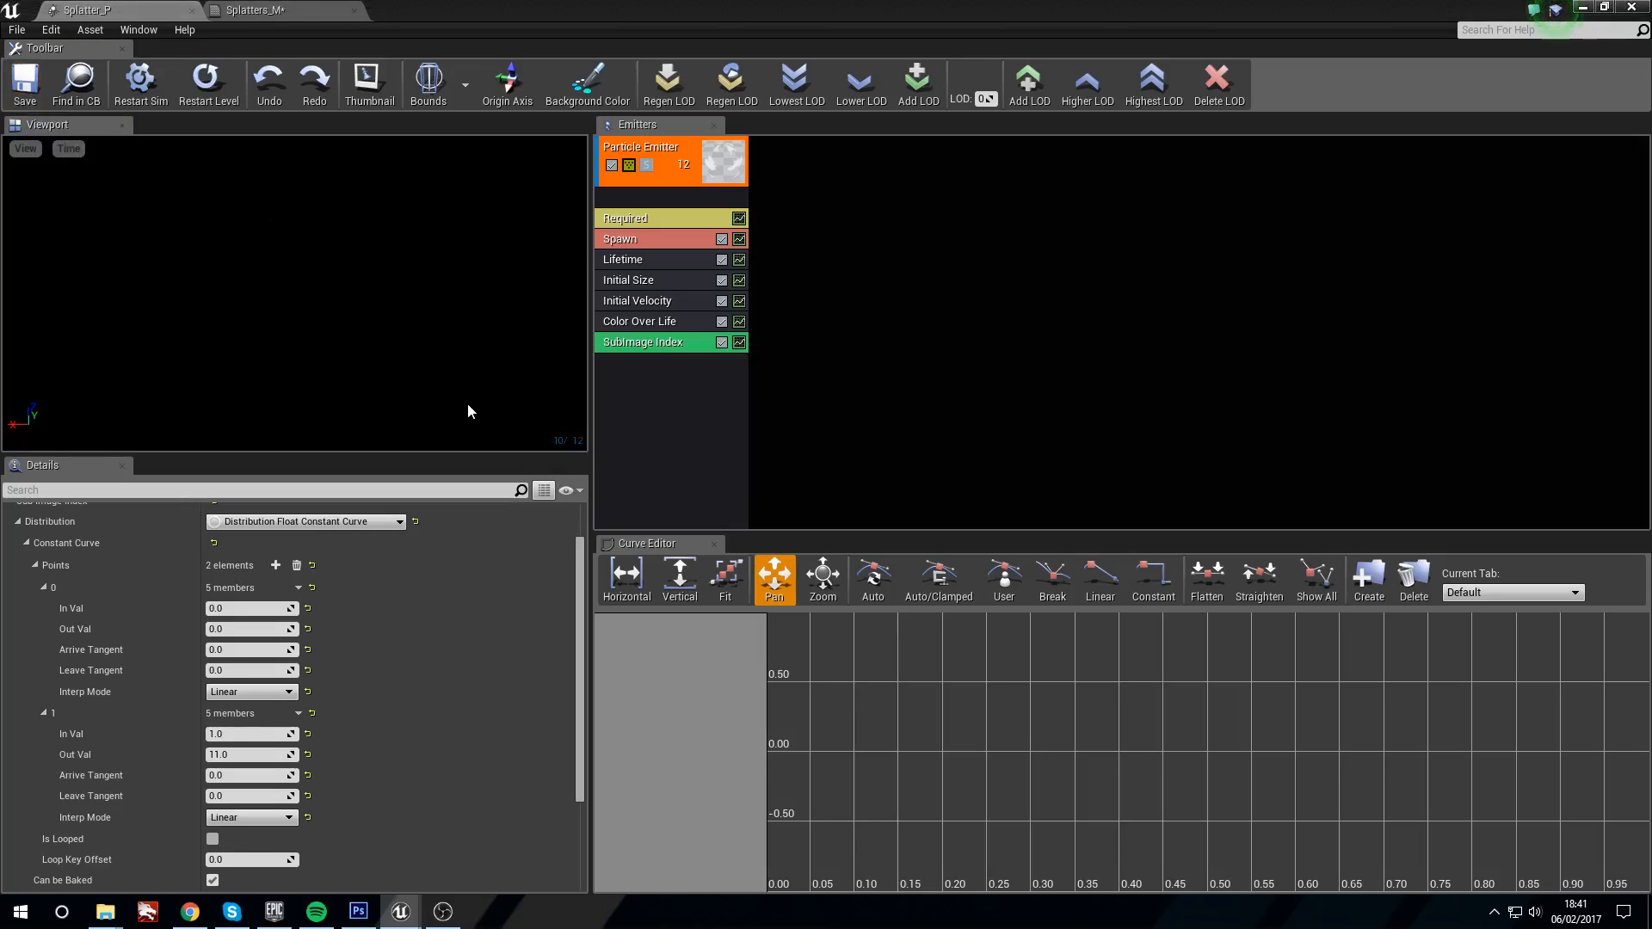
# Step: Add a Const Acceleration module to the particle emitter
pyautogui.rightClick(636, 391)
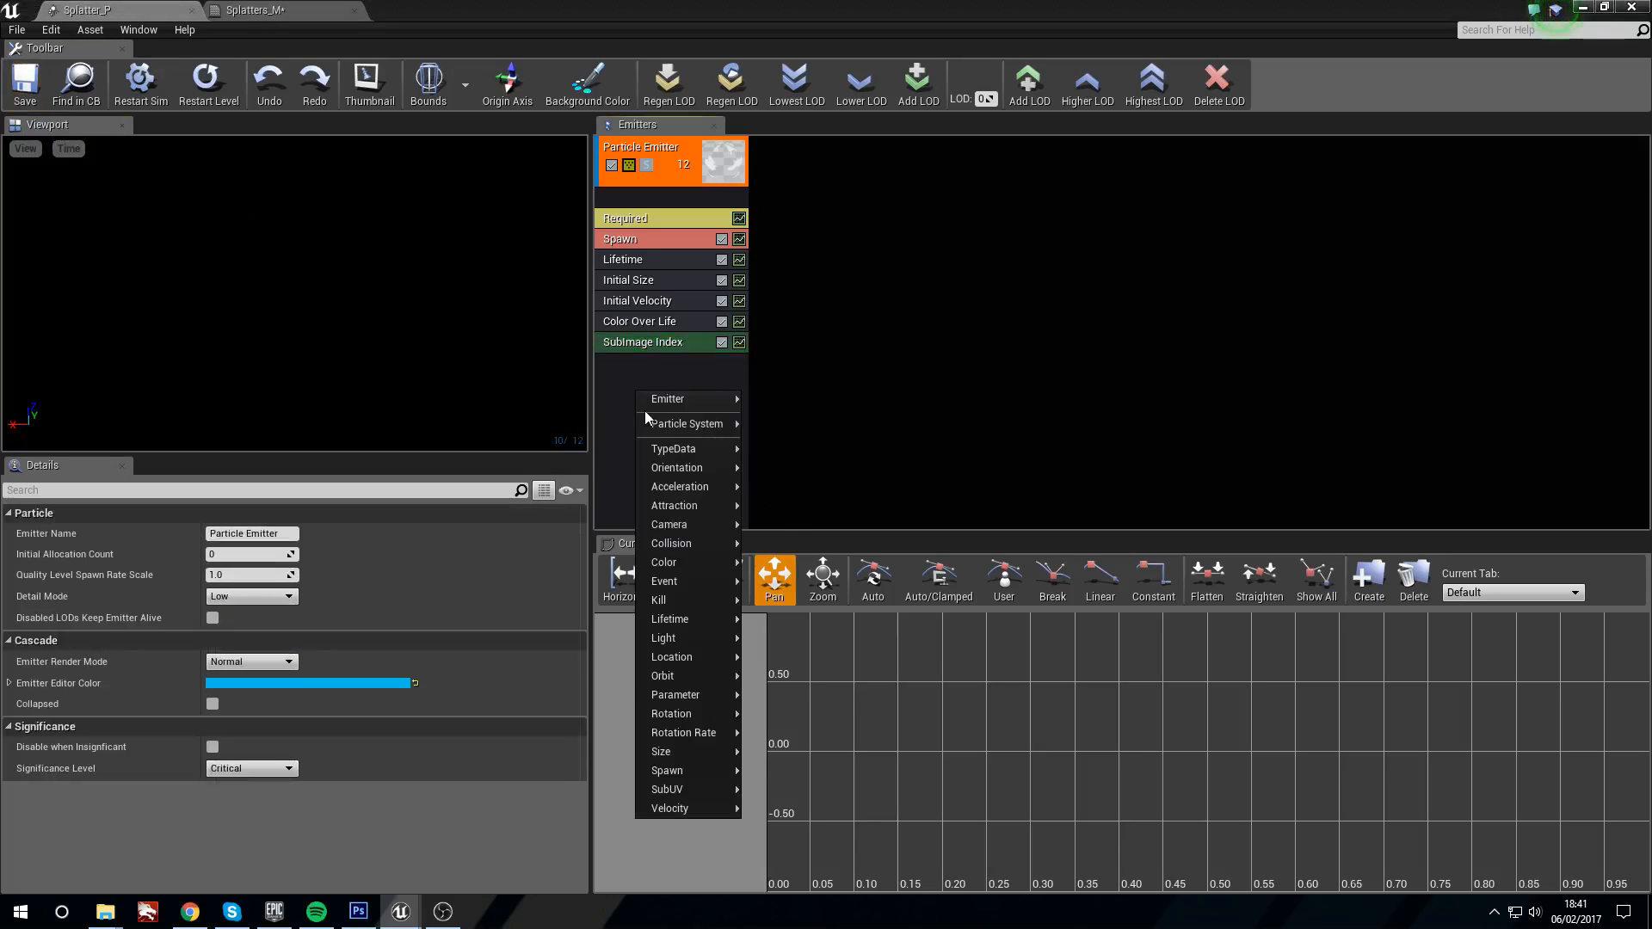
pyautogui.moveTo(708, 488)
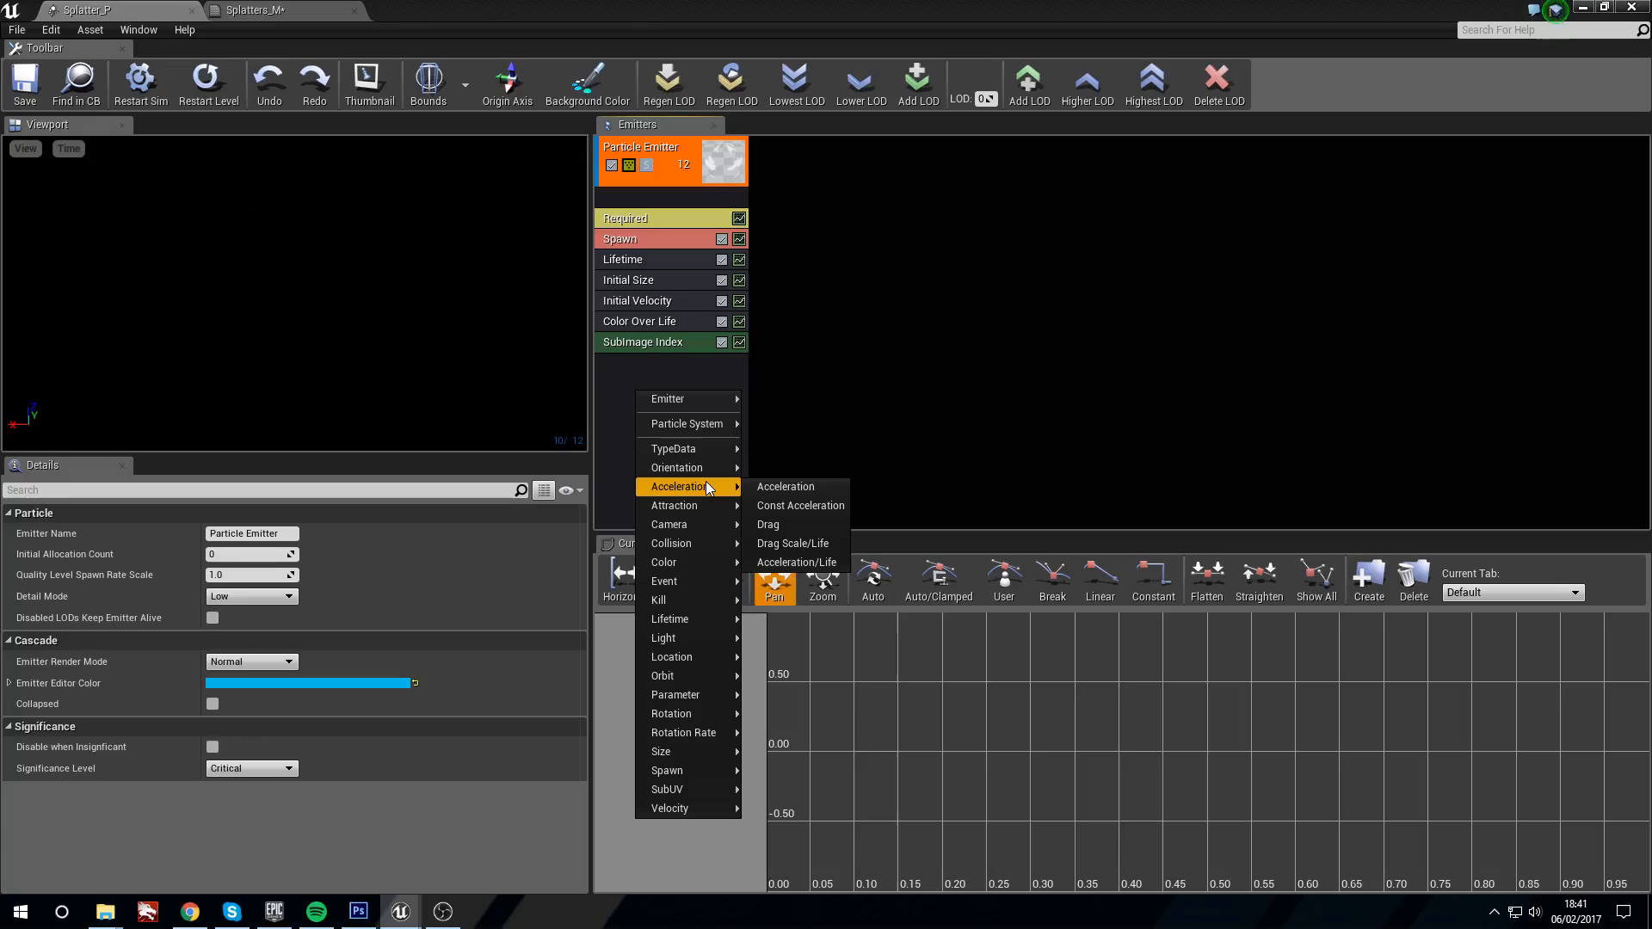
pyautogui.click(800, 505)
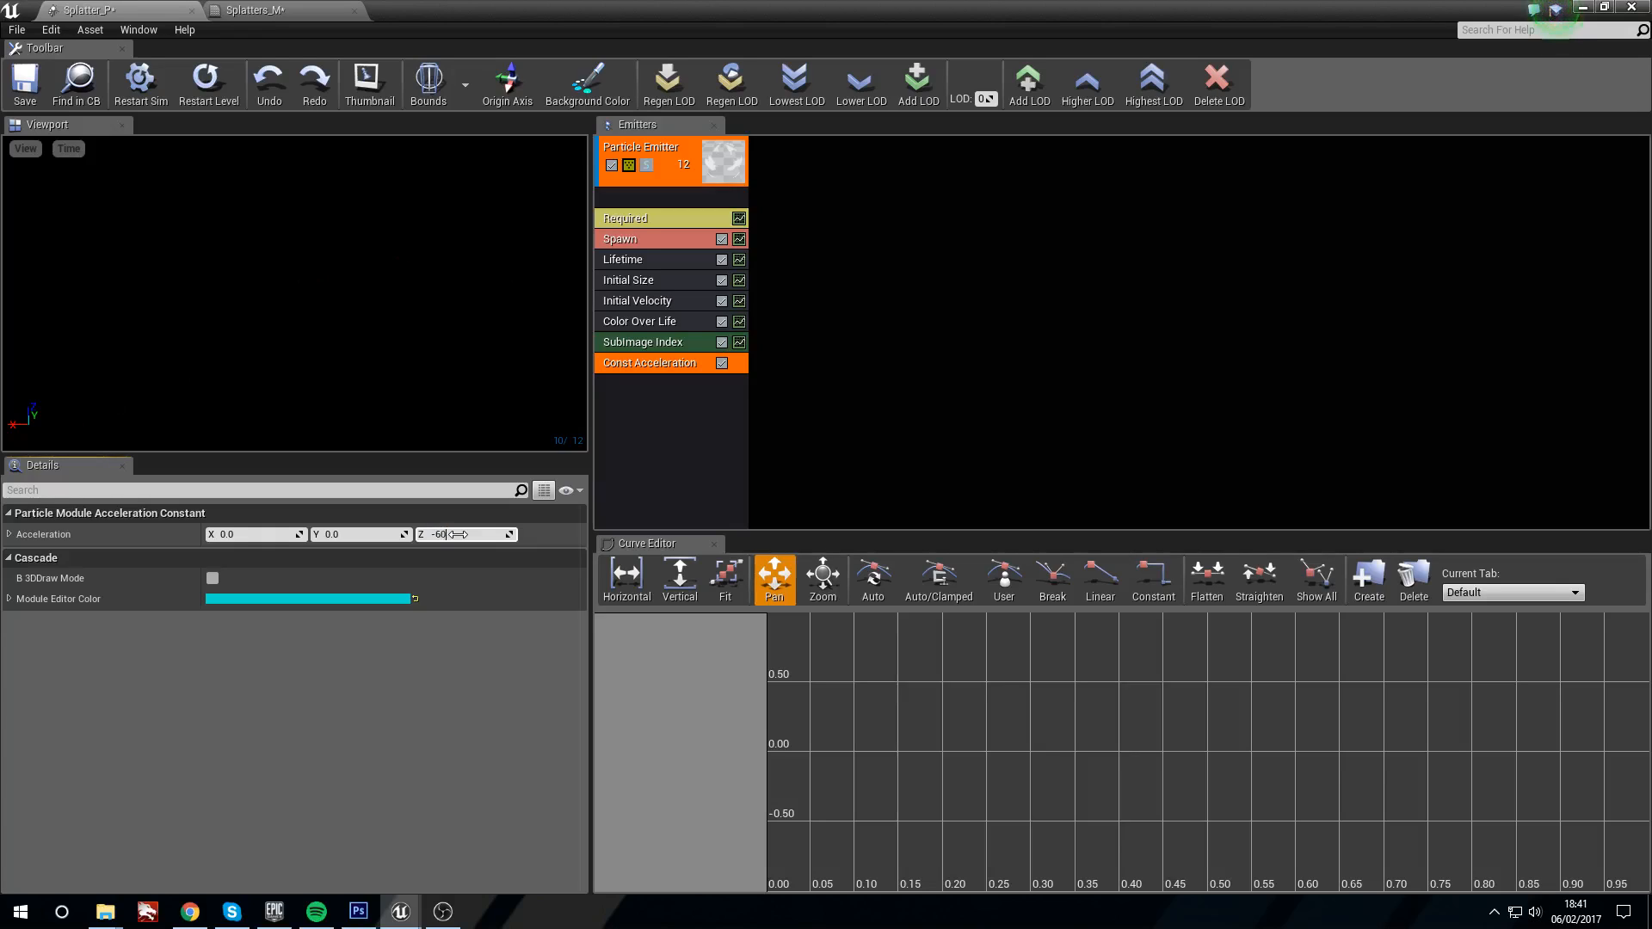
# Step: Set the Const Acceleration Z value to -600 and restart the particle simulation
pyautogui.press('Return')
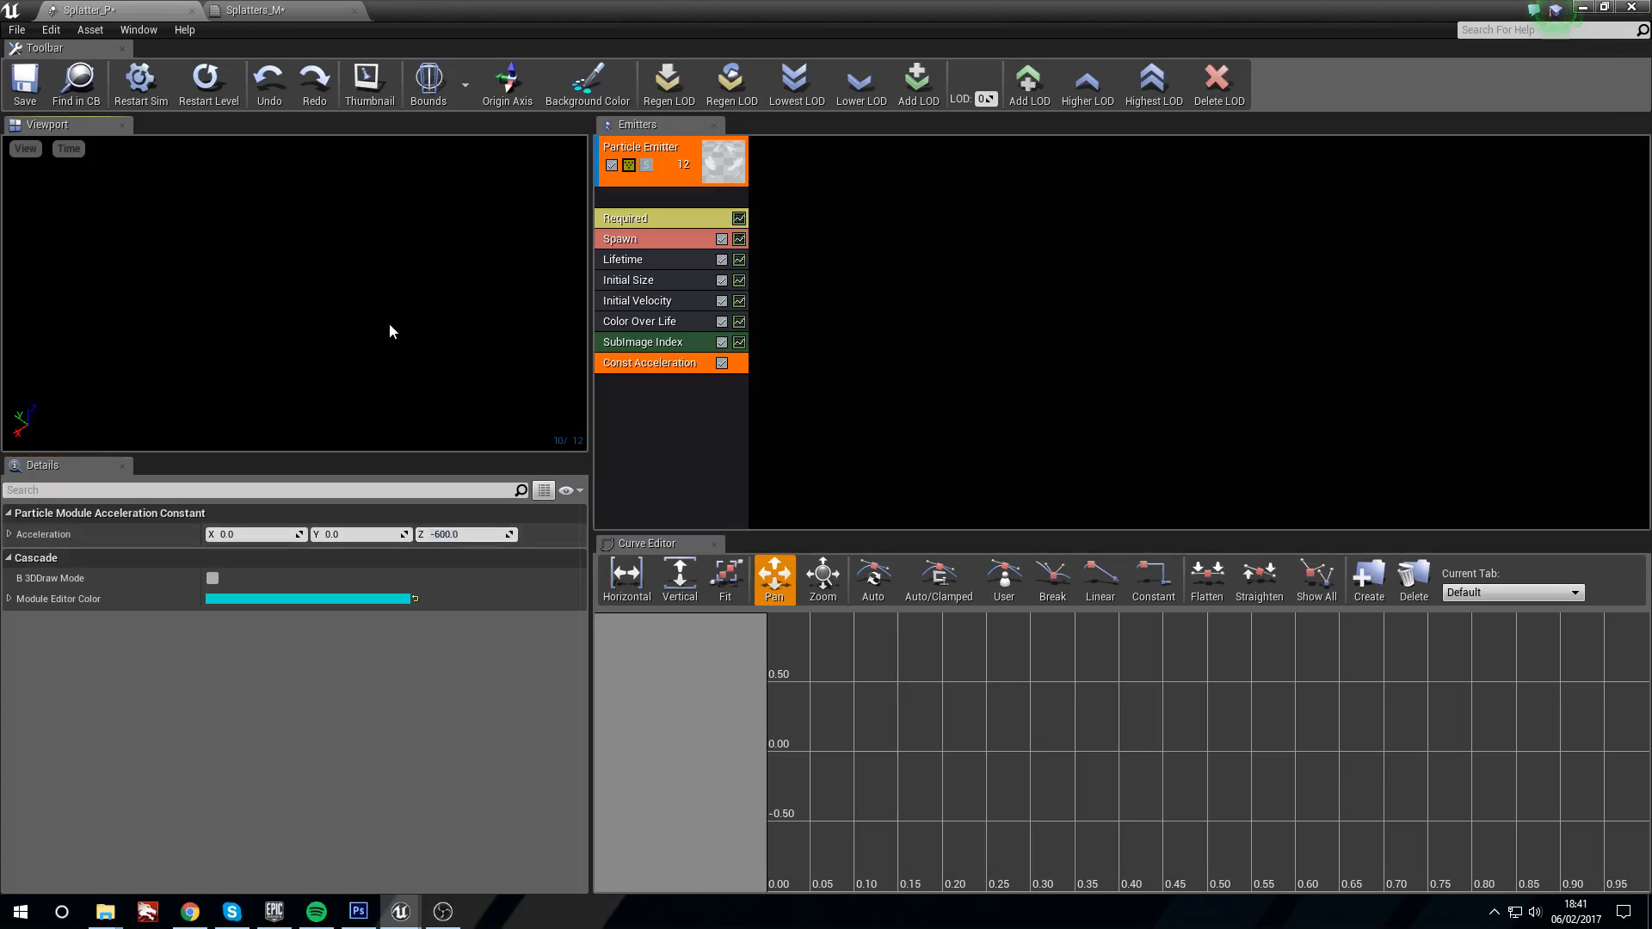
pyautogui.click(141, 79)
# Step: Check the falling splatter burst by replaying the simulation from several angles, with the particle bounds shown and hidden
pyautogui.click(430, 86)
pyautogui.moveTo(344, 258); pyautogui.dragTo(293, 344)
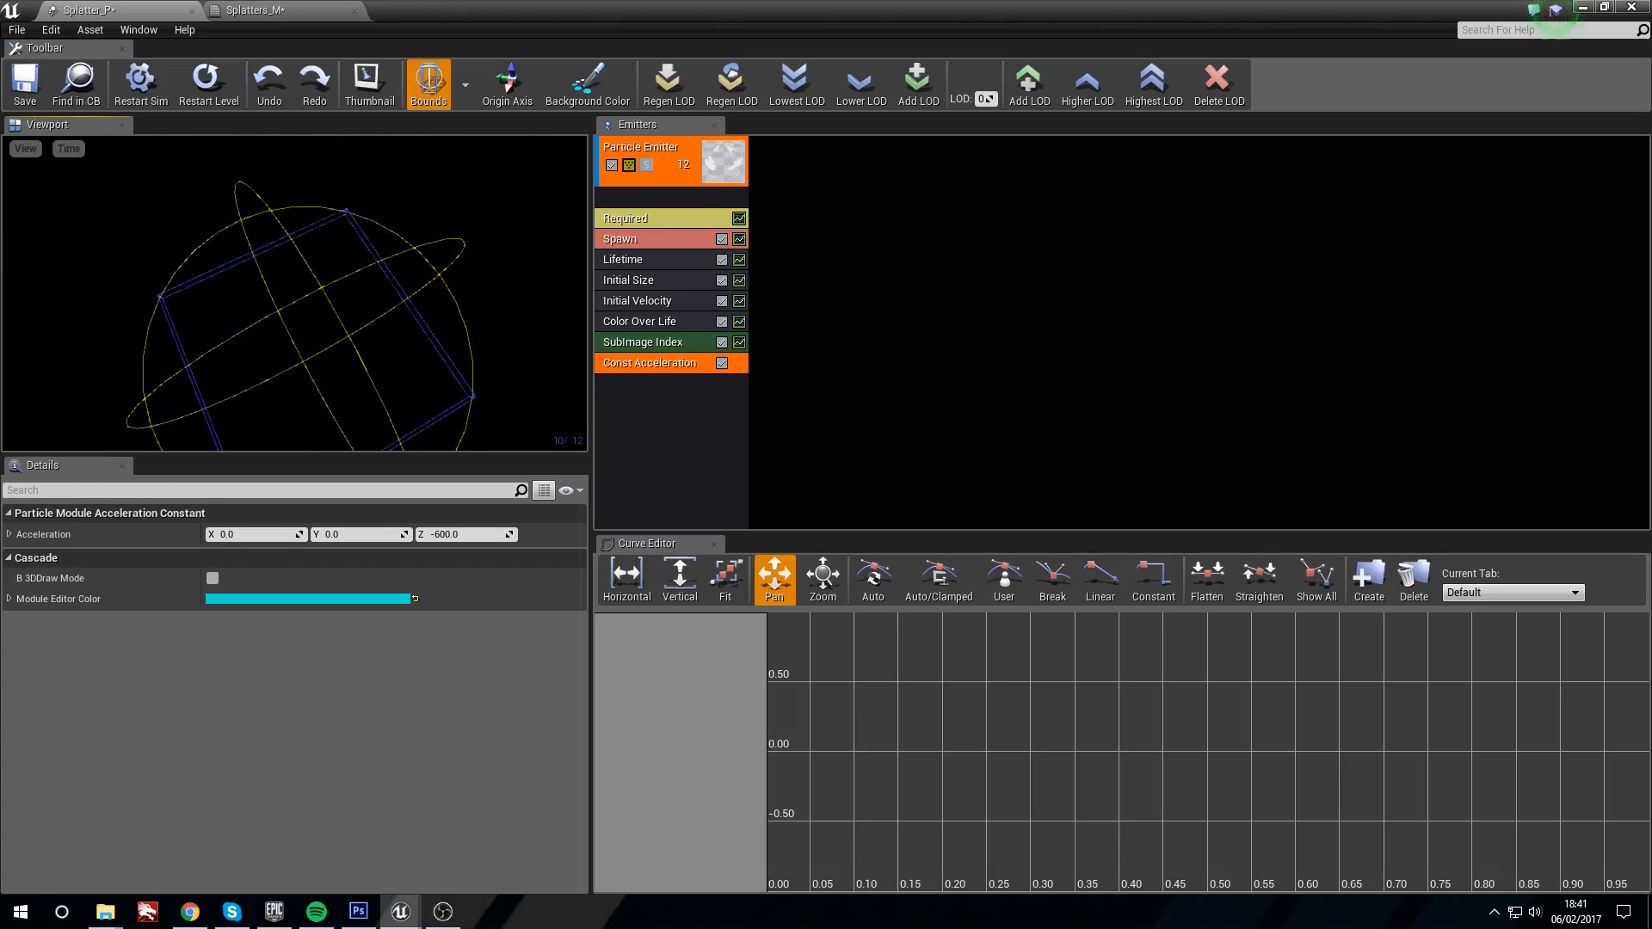
pyautogui.moveTo(379, 243); pyautogui.dragTo(379, 261)
pyautogui.click(164, 90)
pyautogui.click(162, 93)
pyautogui.click(142, 105)
pyautogui.click(430, 90)
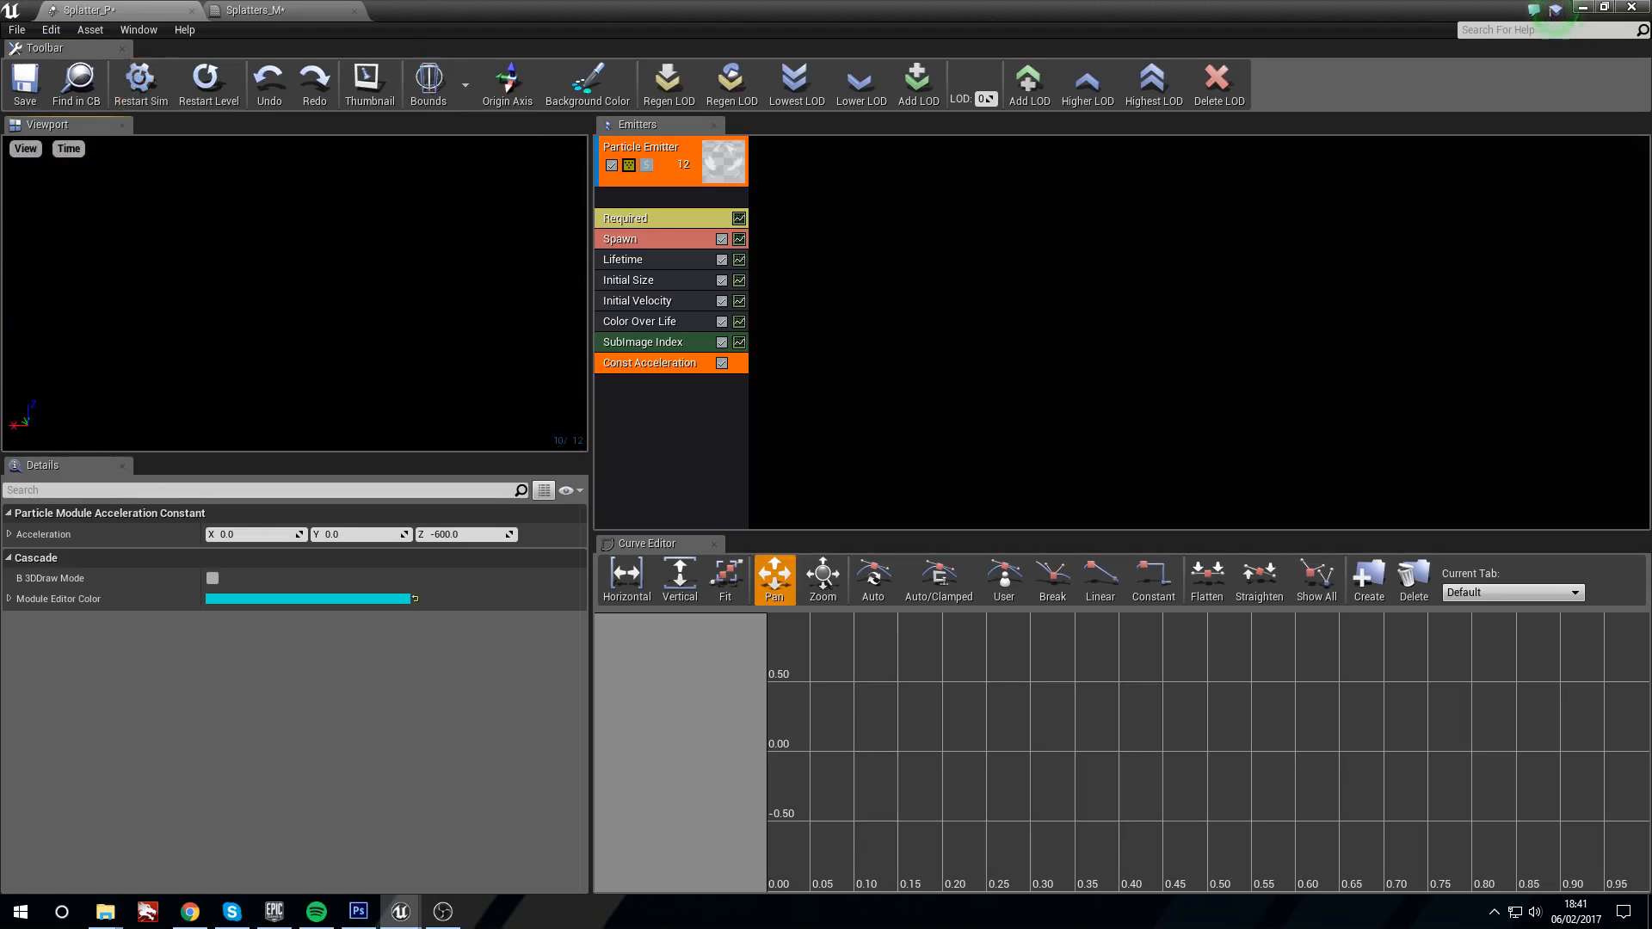
pyautogui.click(141, 86)
pyautogui.click(141, 86)
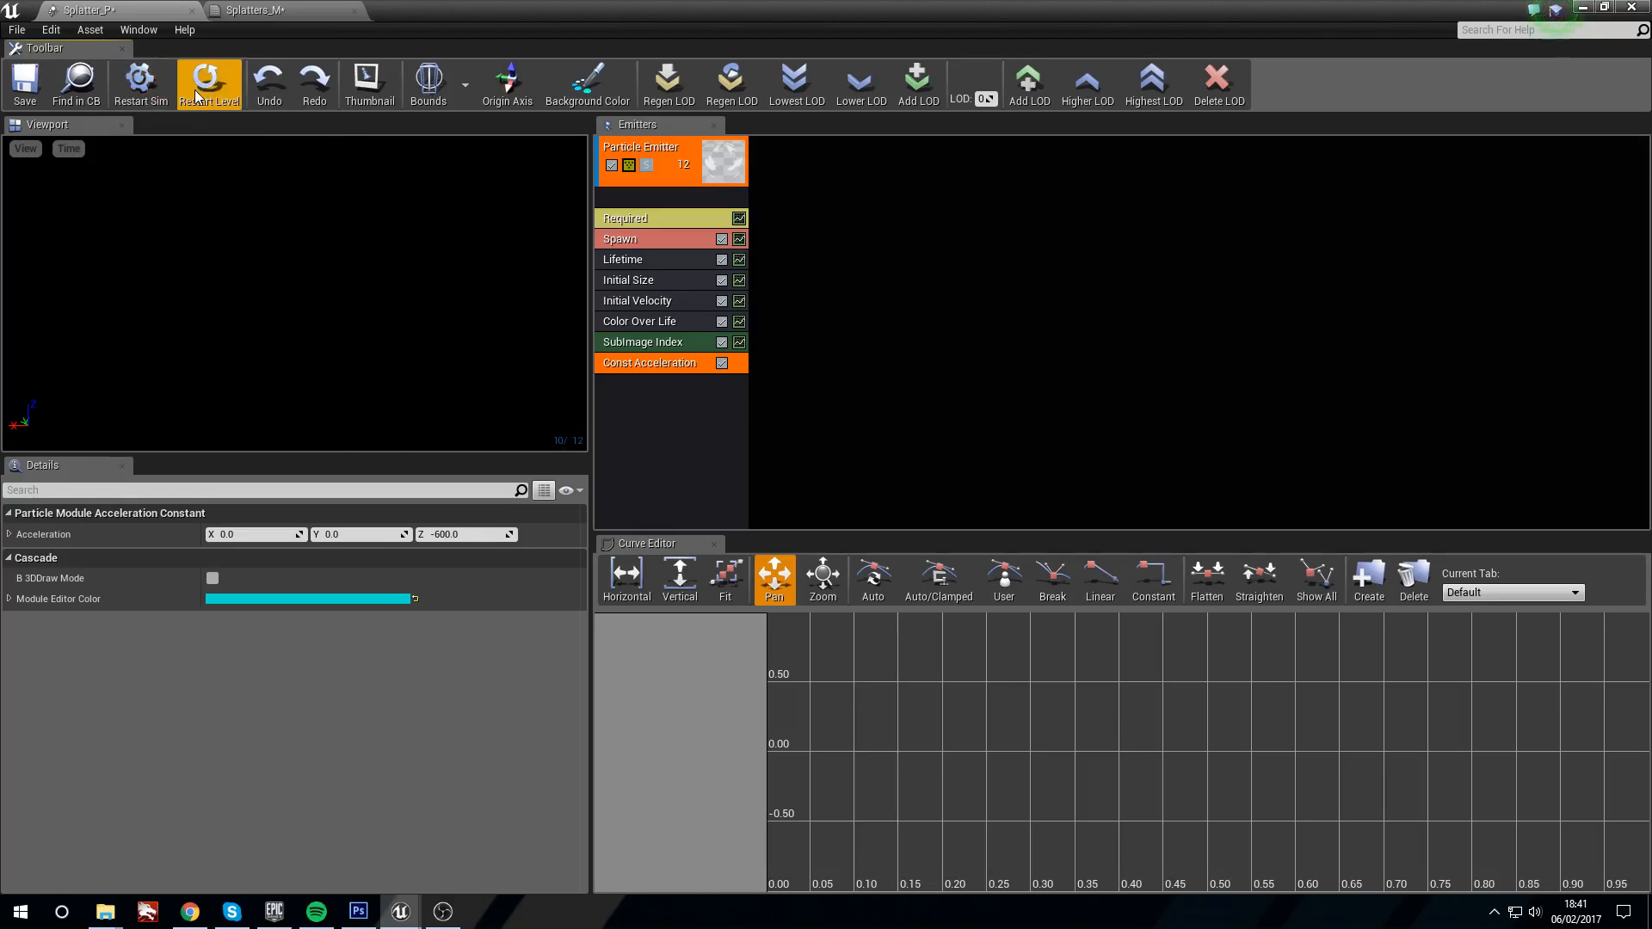
pyautogui.click(159, 97)
pyautogui.moveTo(232, 249); pyautogui.dragTo(267, 267)
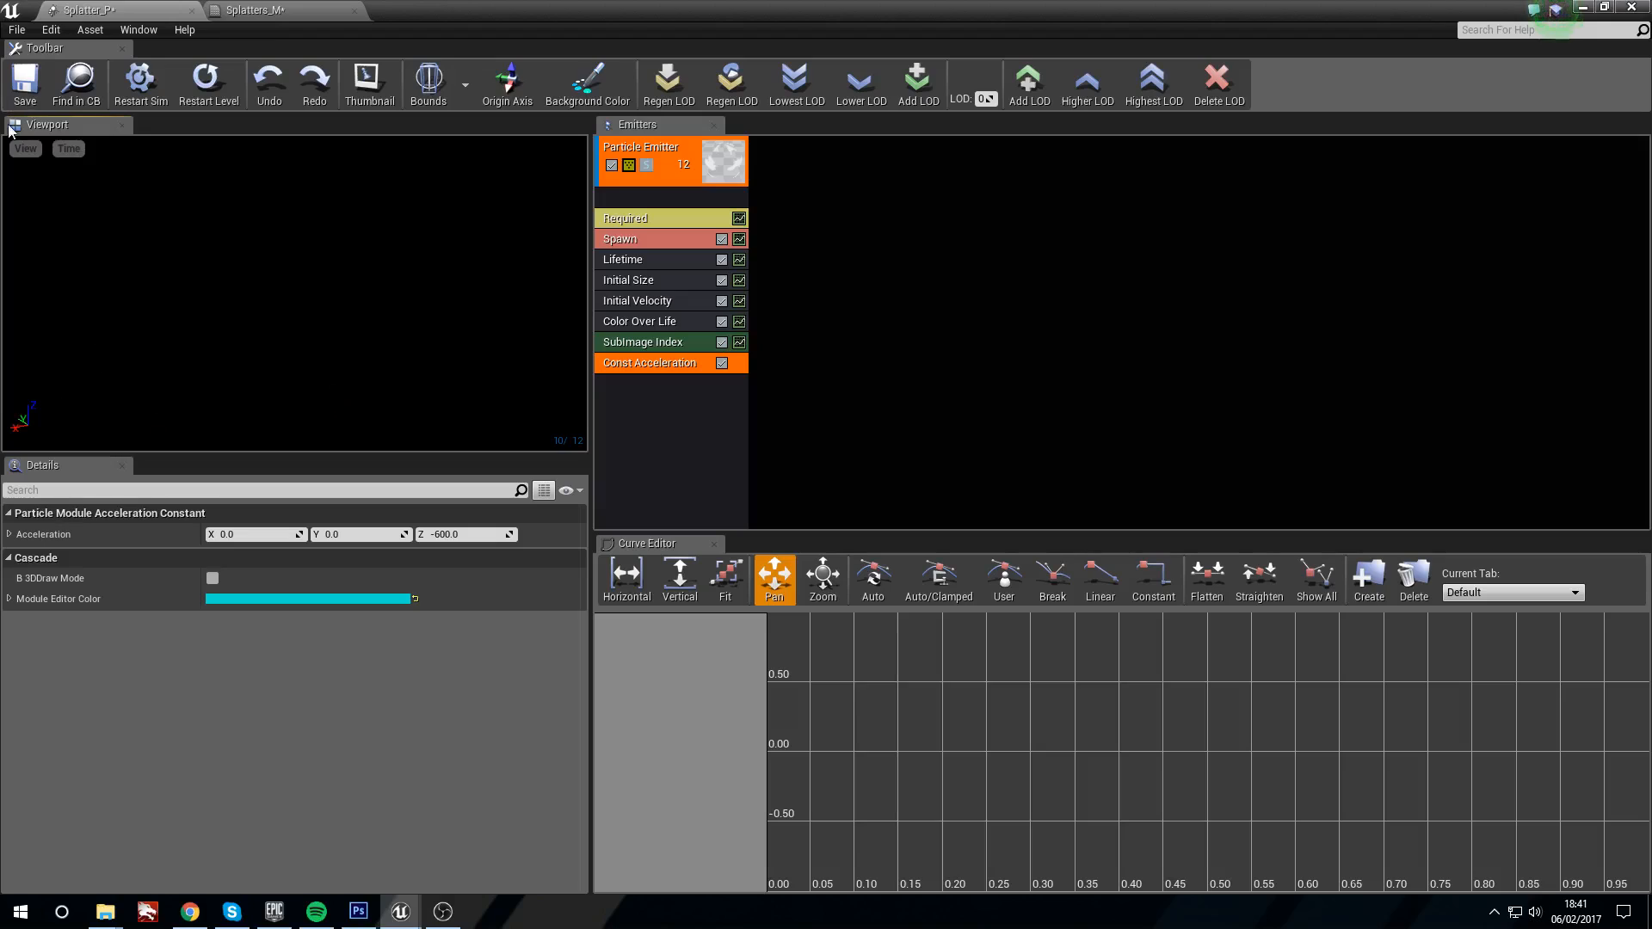
pyautogui.click(158, 98)
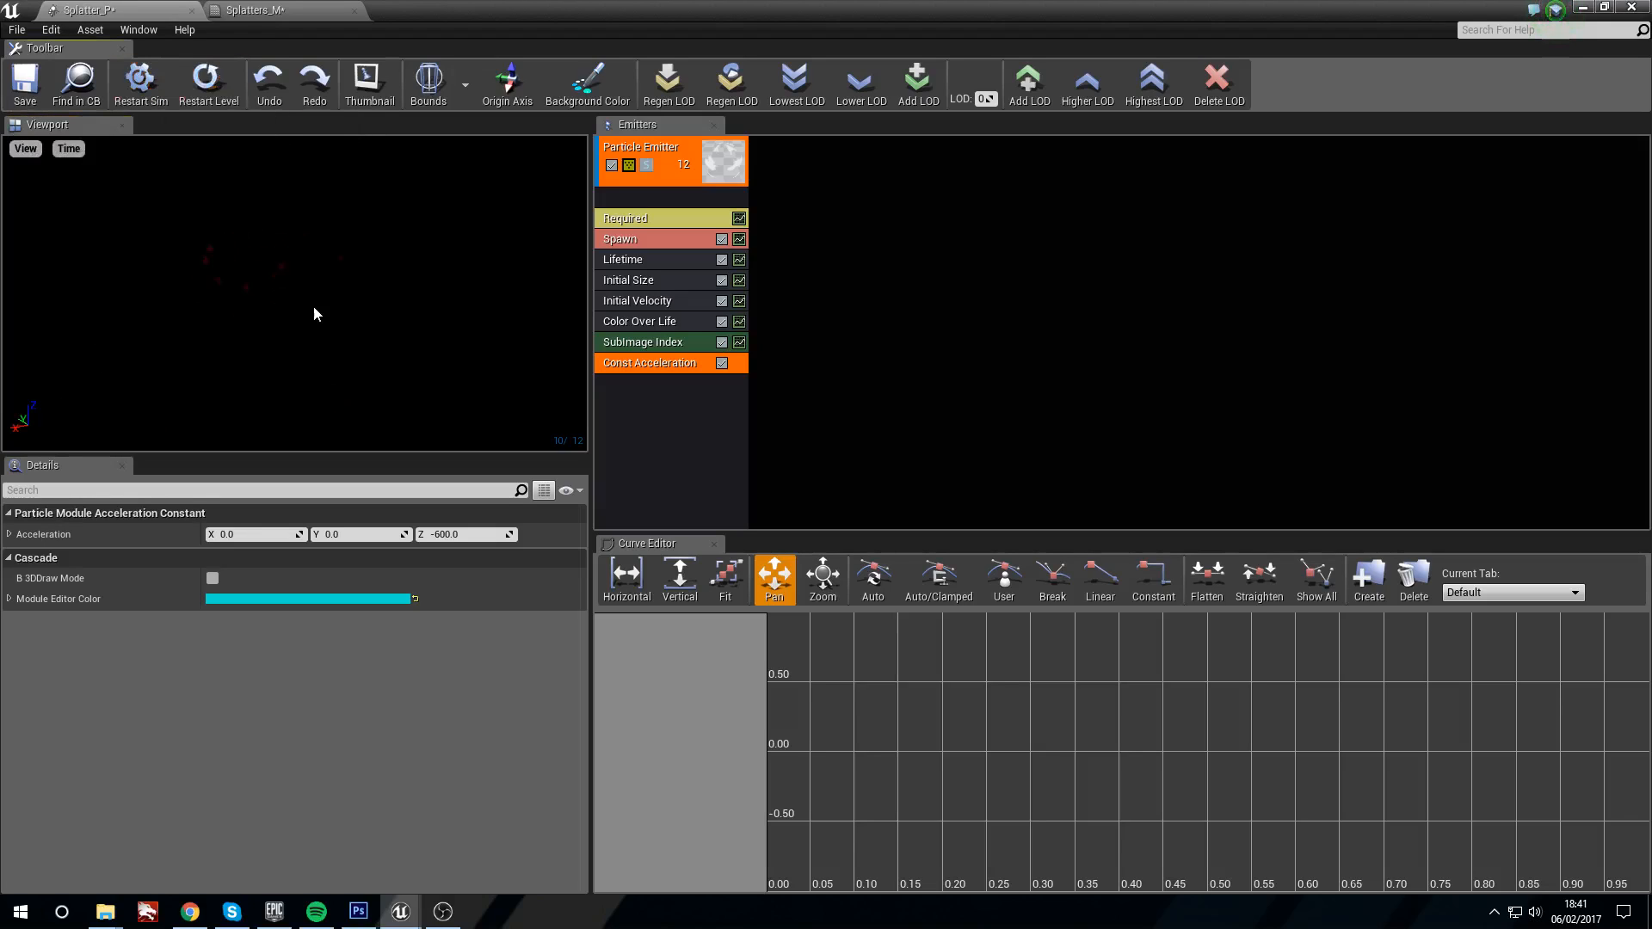
# Step: Add an Actor Collision module to the particle emitter
pyautogui.click(645, 407)
pyautogui.rightClick(643, 399)
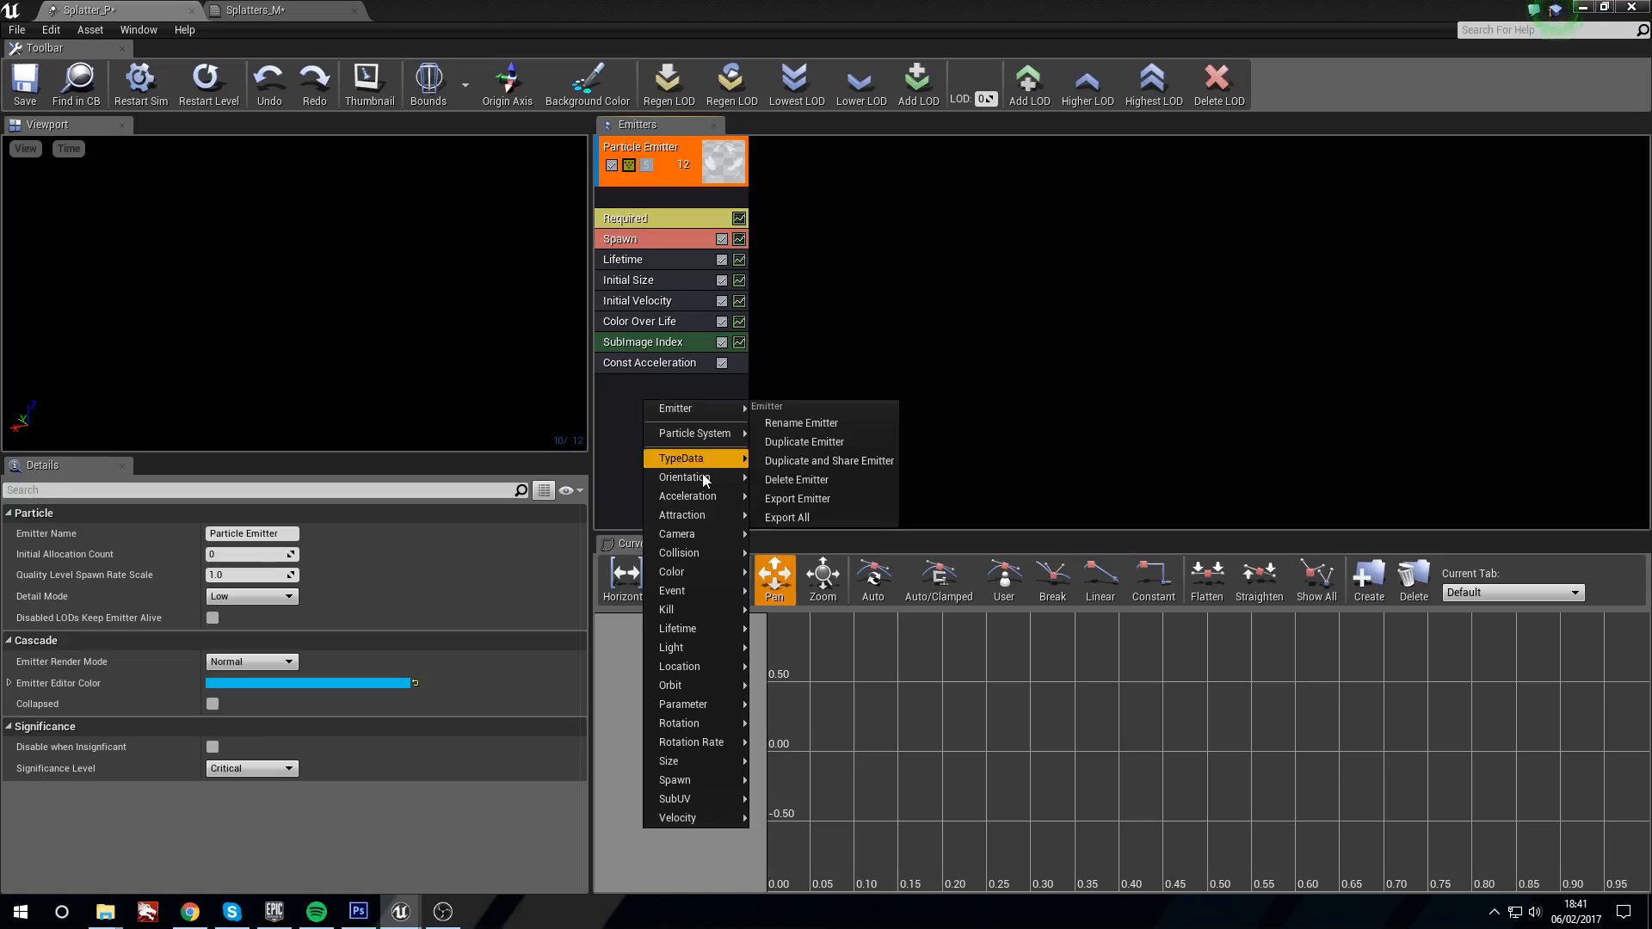
pyautogui.moveTo(737, 555)
pyautogui.click(799, 553)
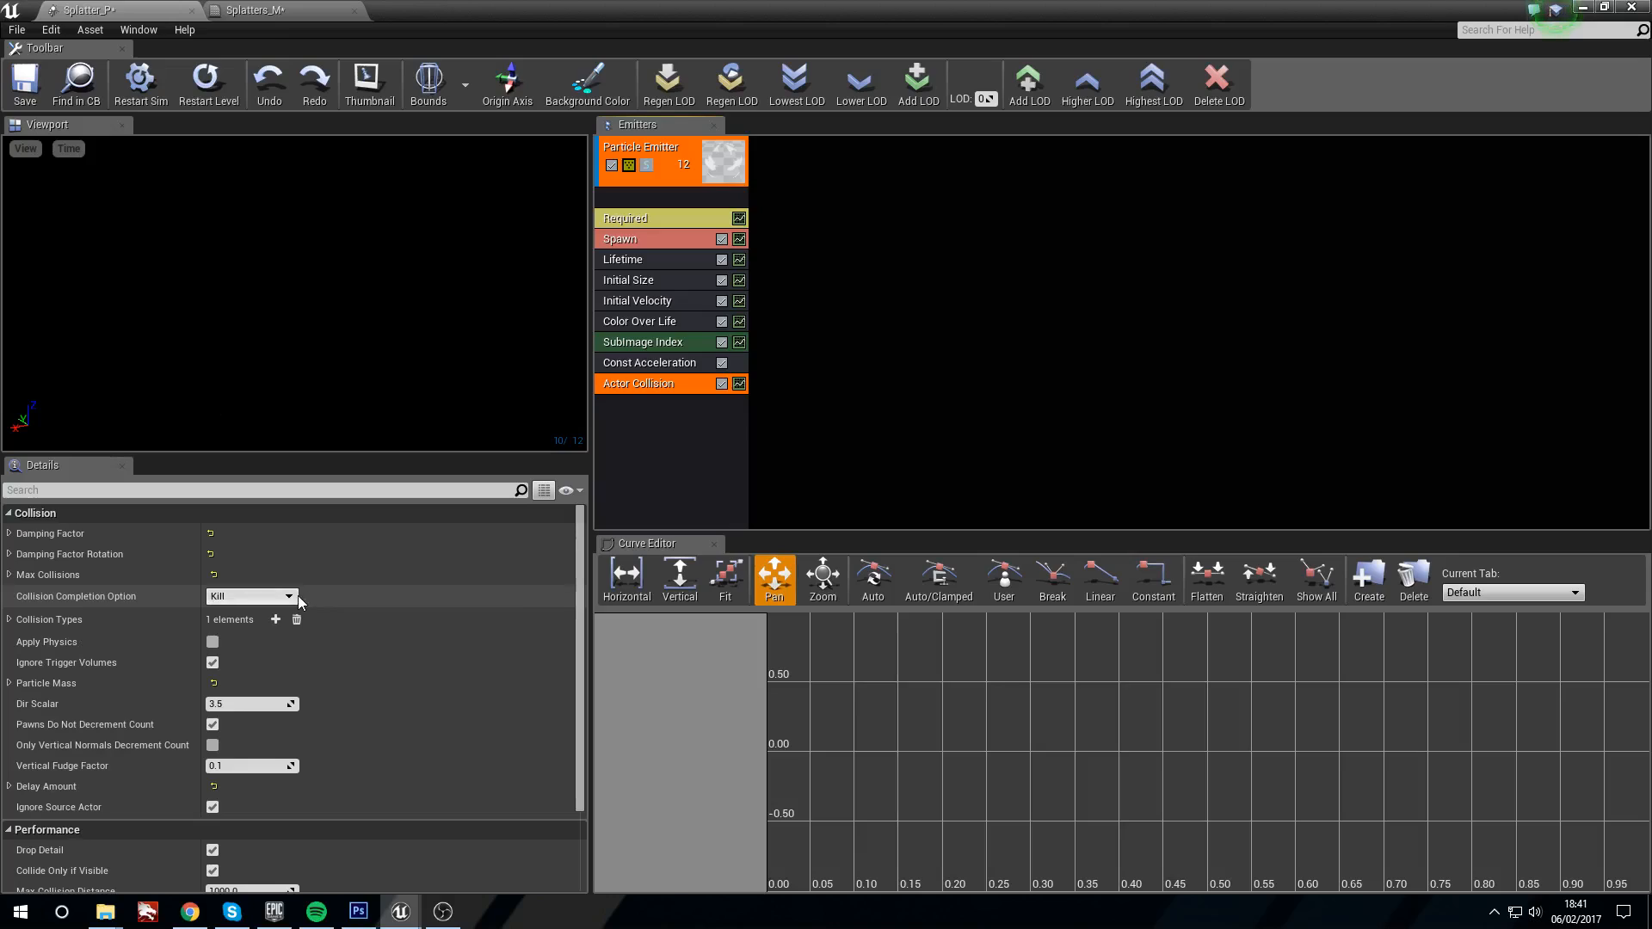
# Step: Add an Event Generator module to the particle emitter and check the Actor Collision settings
pyautogui.rightClick(660, 437)
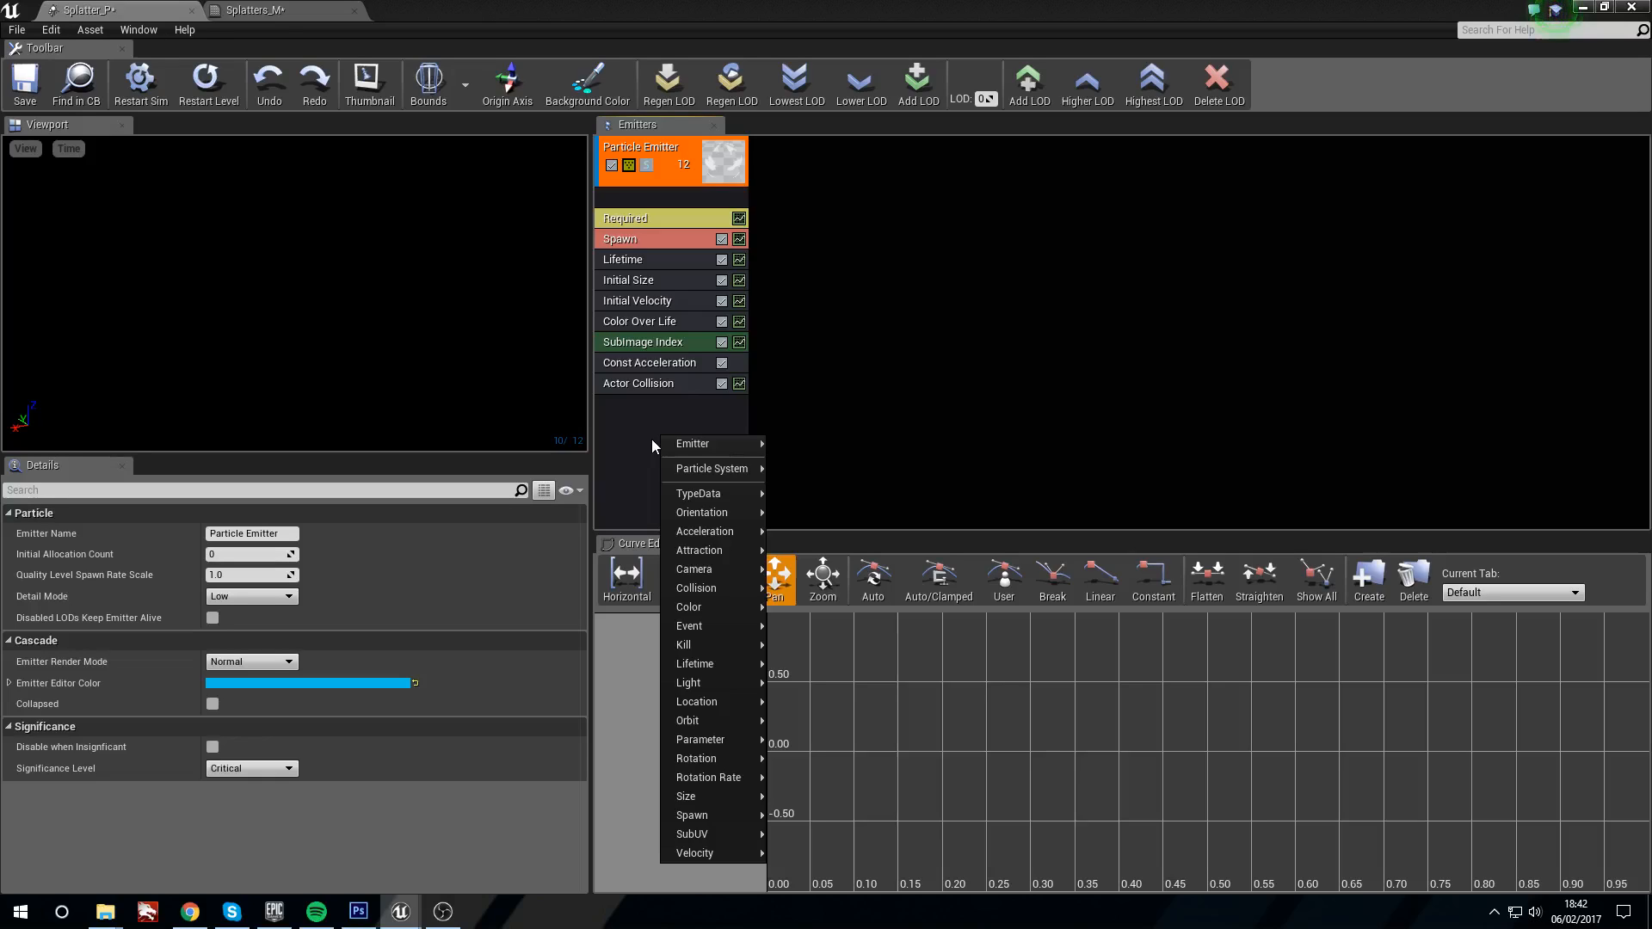
pyautogui.moveTo(746, 628)
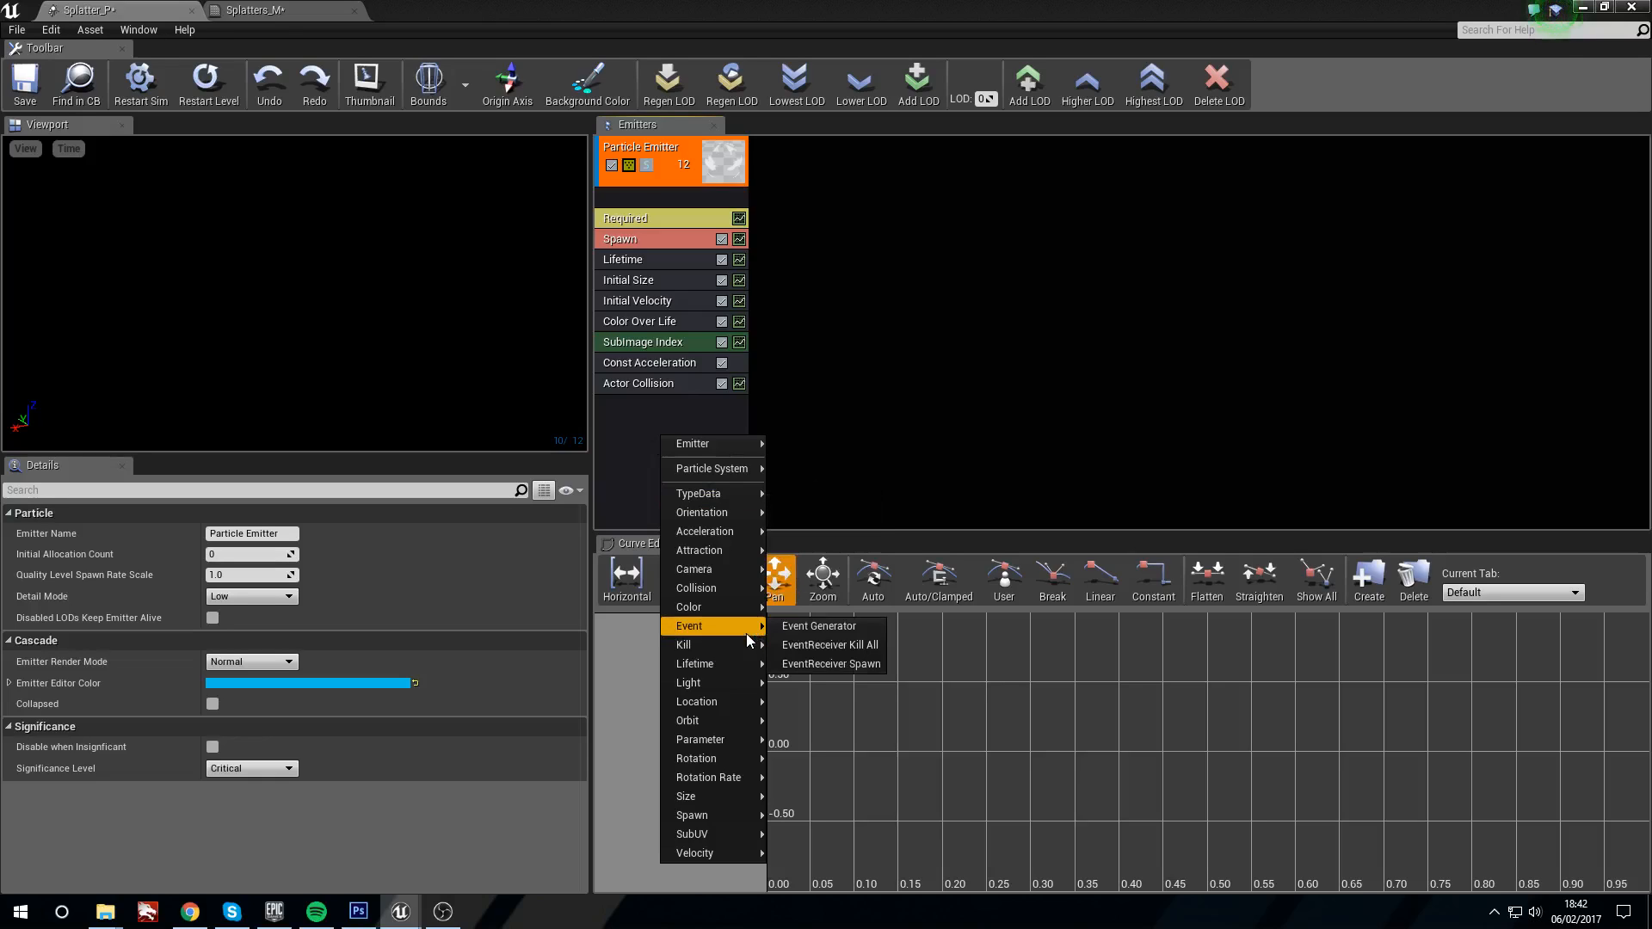
pyautogui.click(825, 627)
pyautogui.click(661, 404)
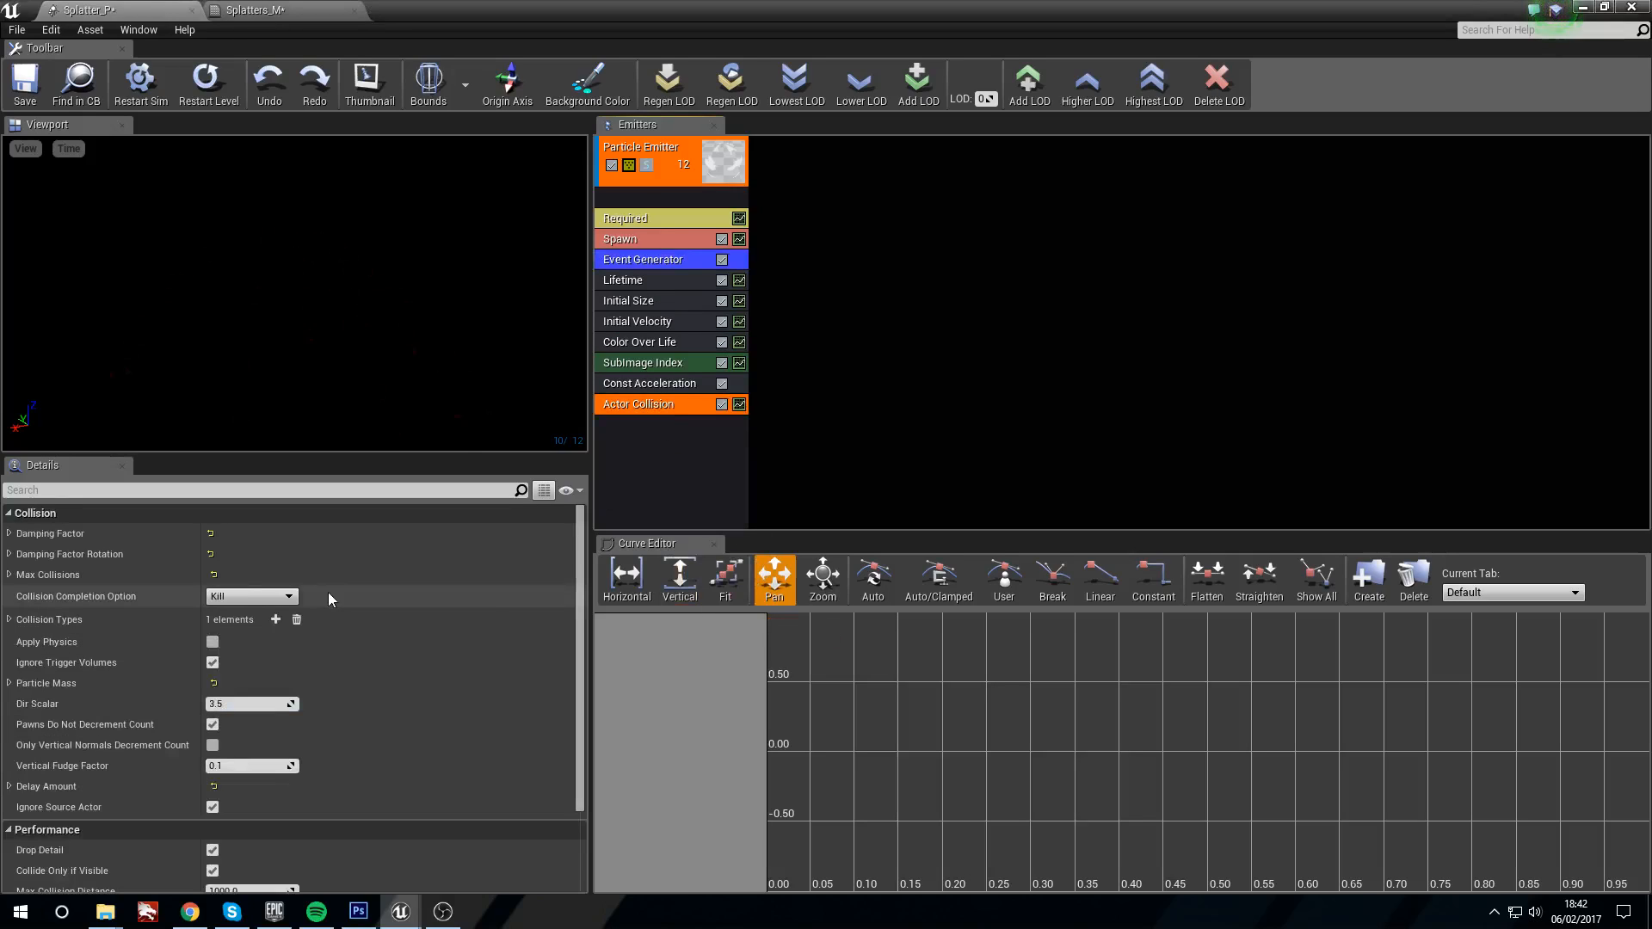
# Step: Add a Collision event with the custom name Splat to the Event Generator and save the particle system
pyautogui.click(663, 261)
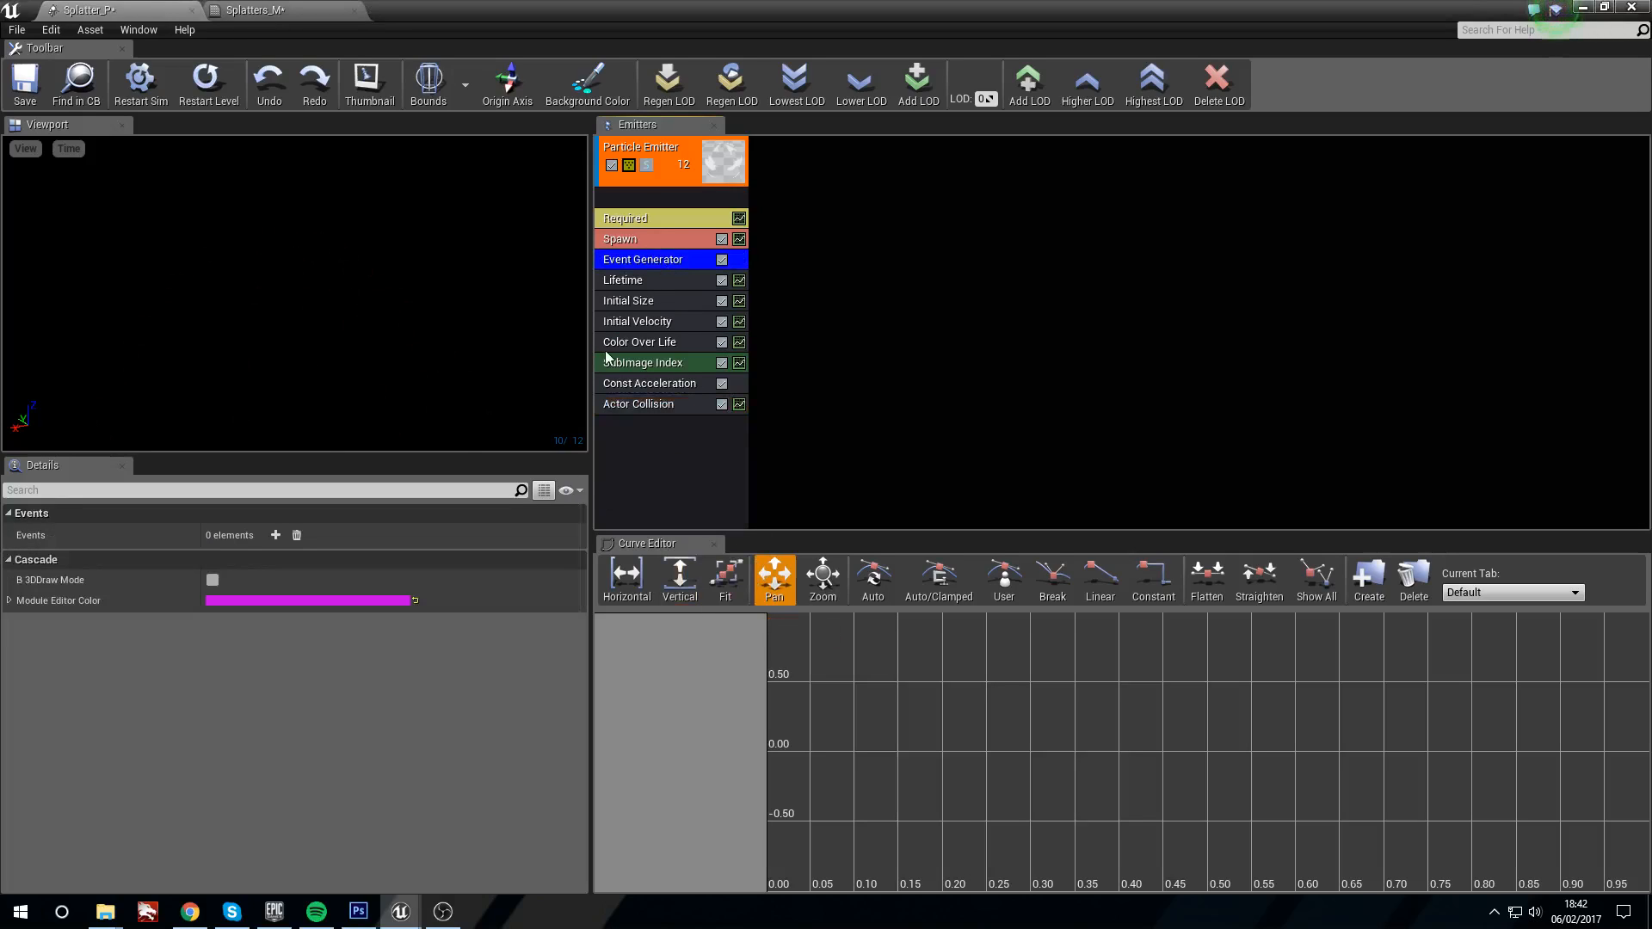
pyautogui.click(275, 535)
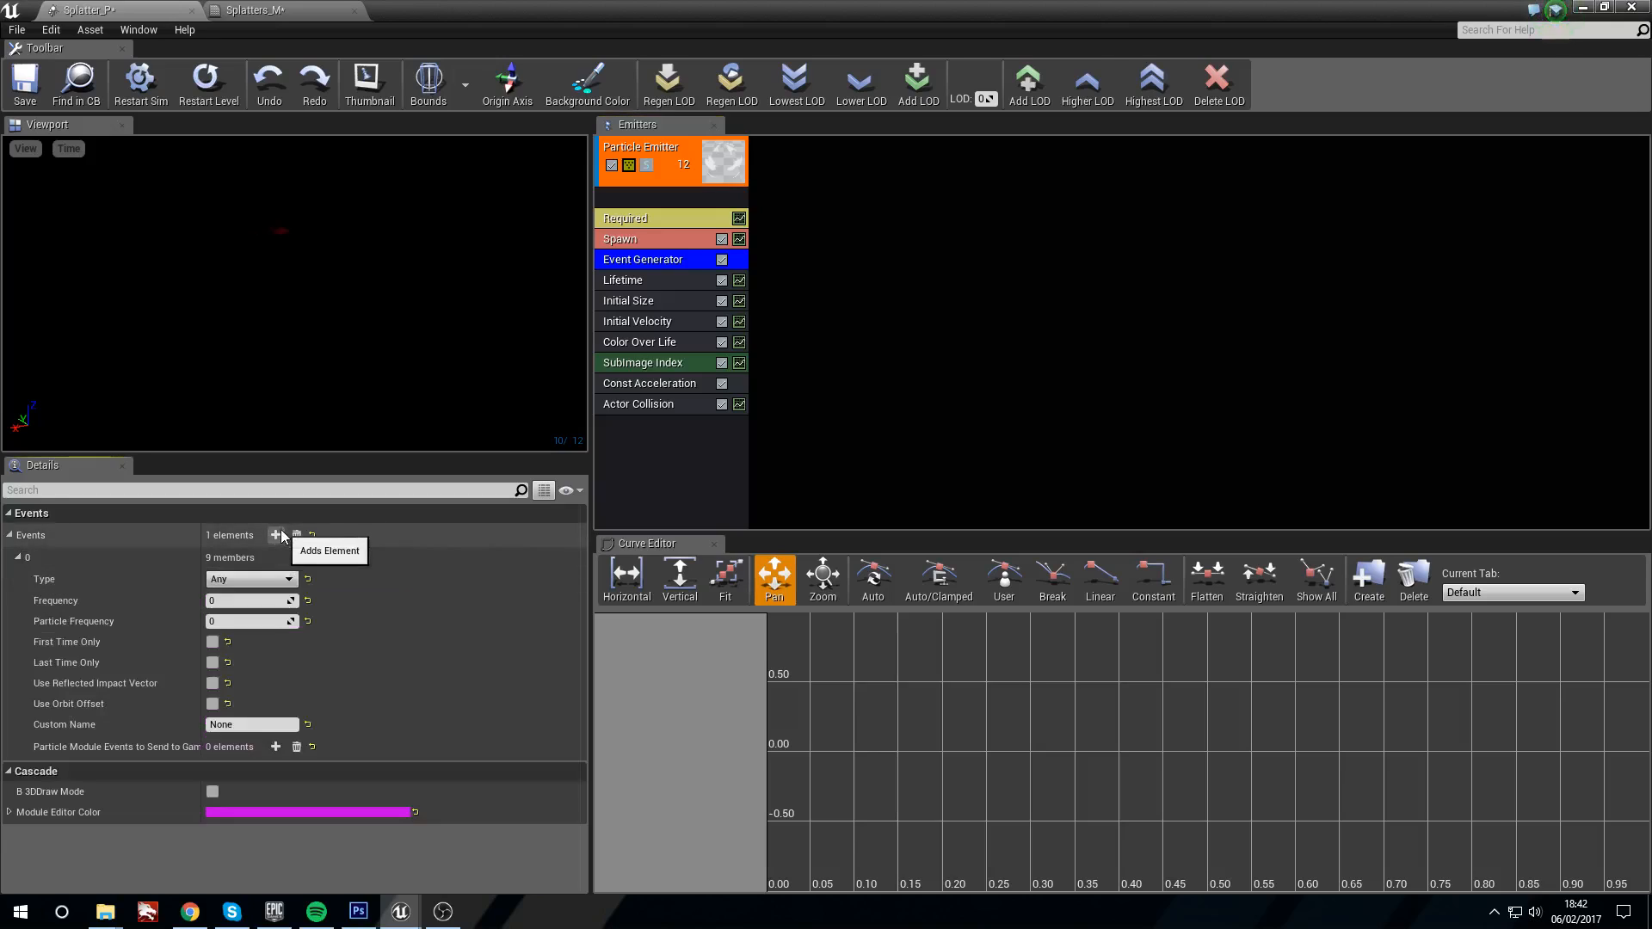
pyautogui.click(278, 578)
pyautogui.click(232, 635)
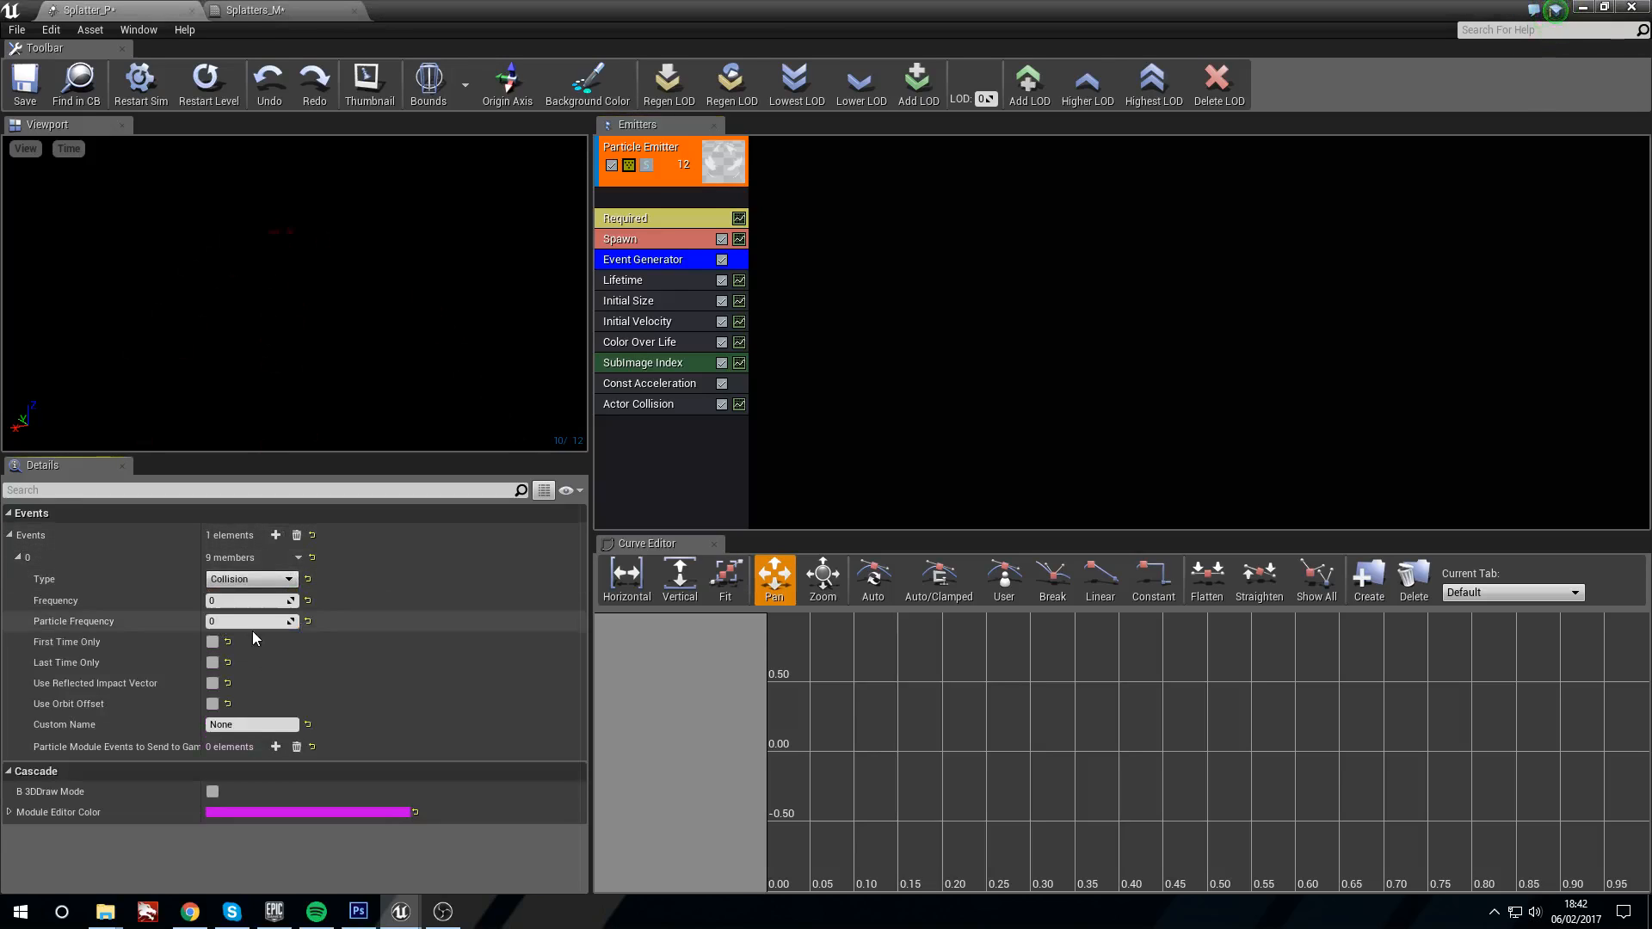
pyautogui.click(268, 723)
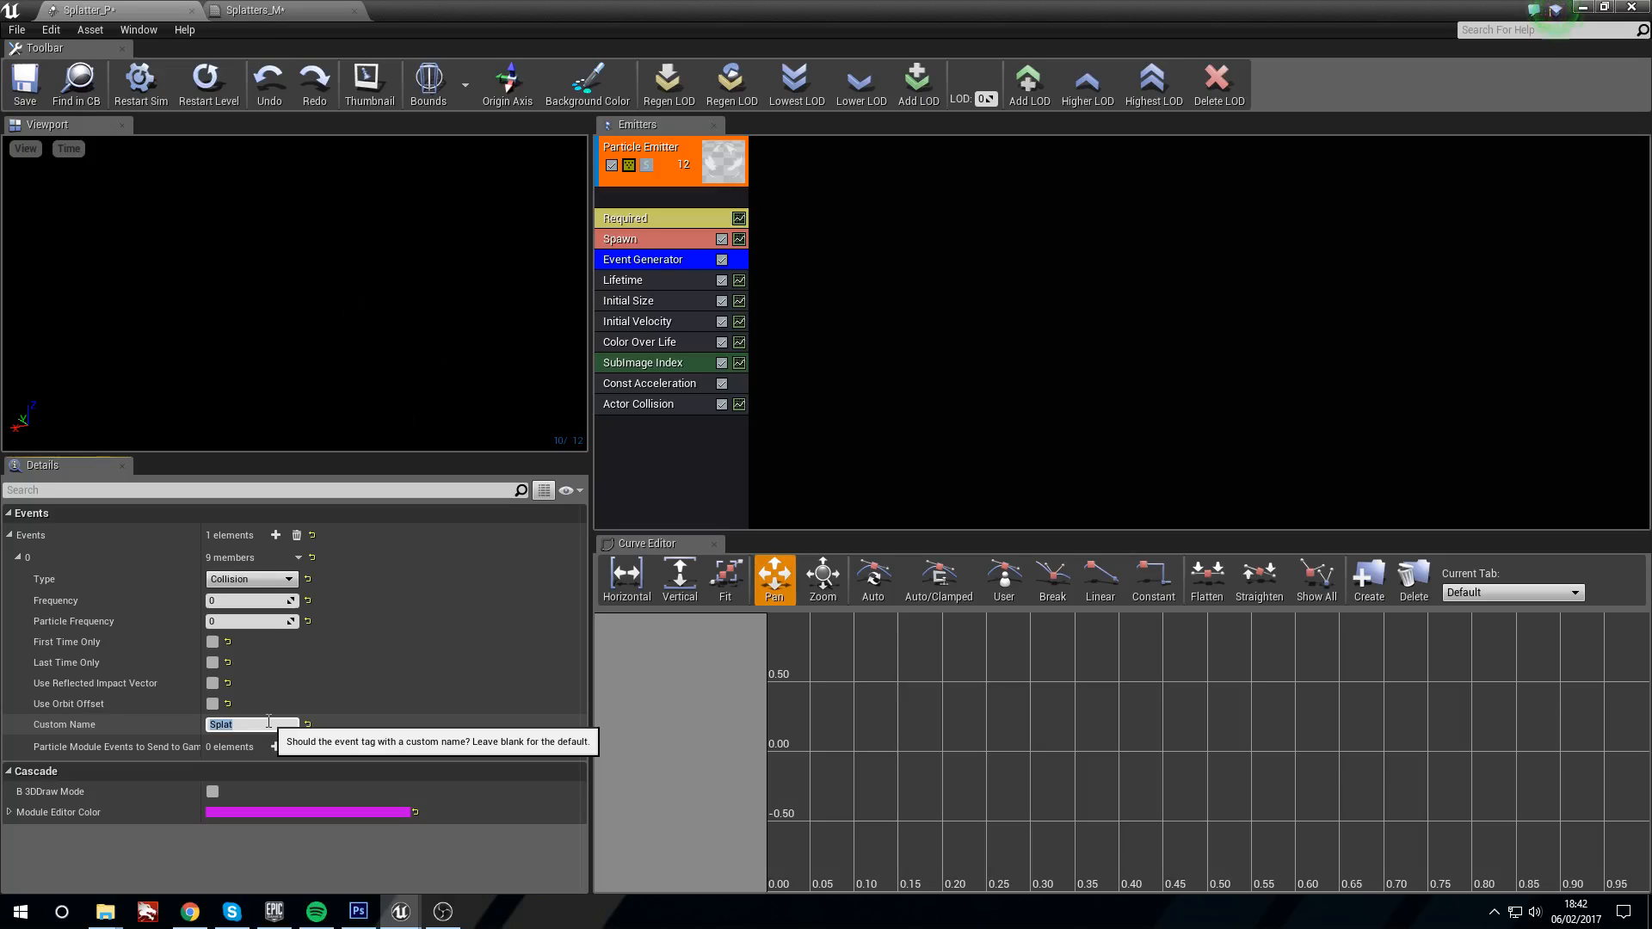
pyautogui.click(656, 271)
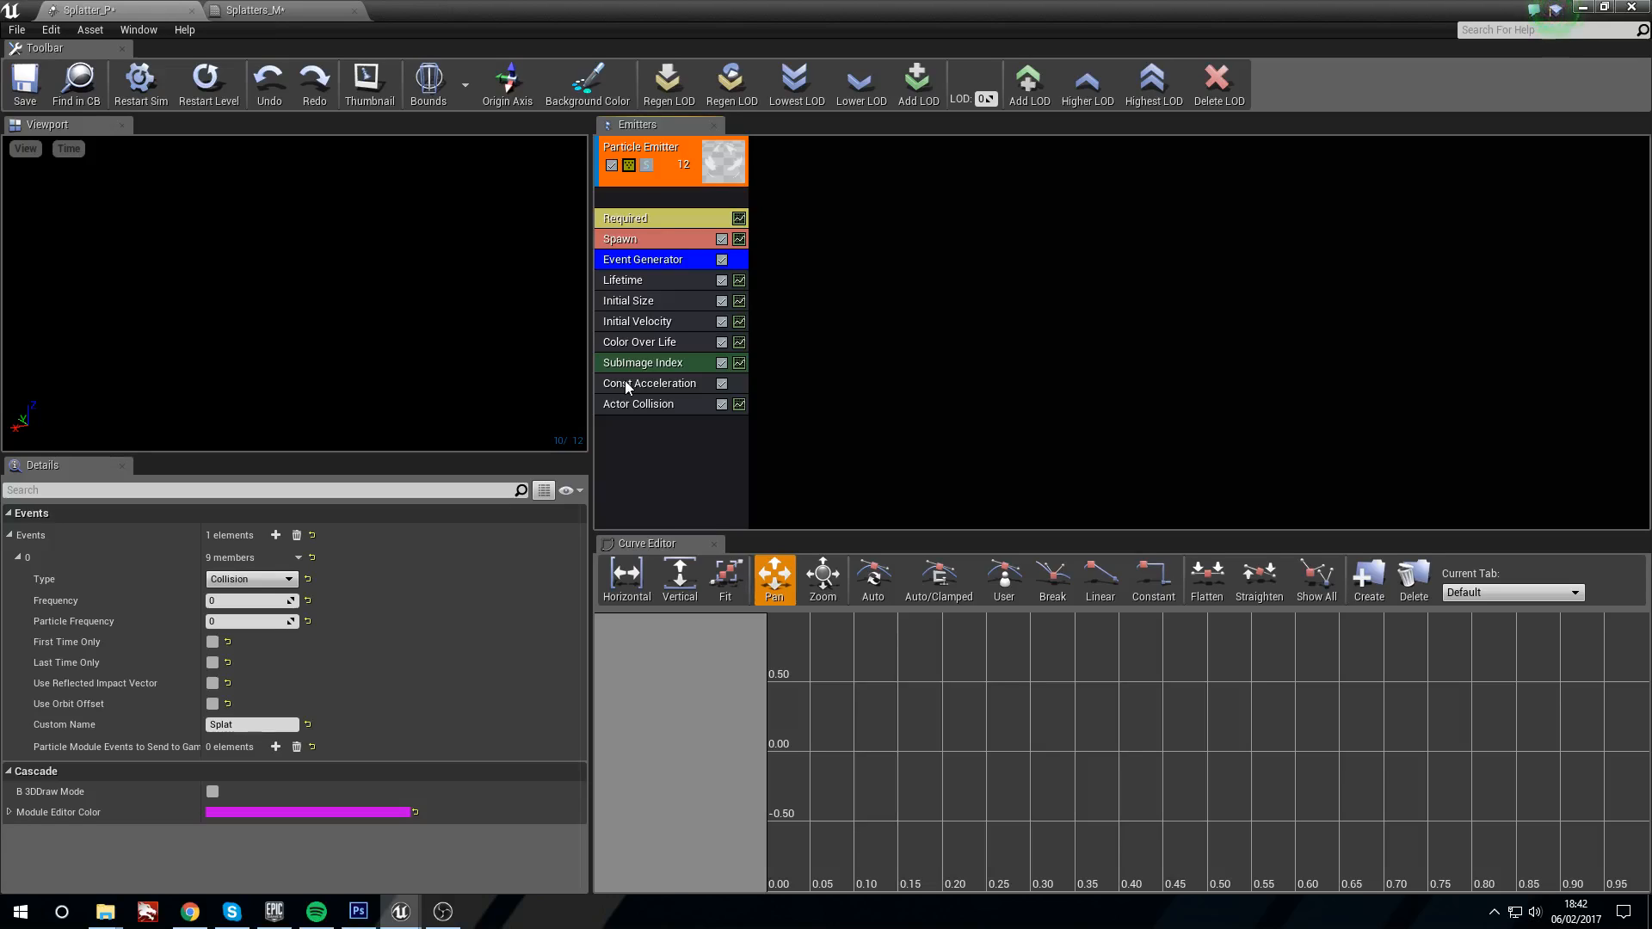
pyautogui.click(25, 83)
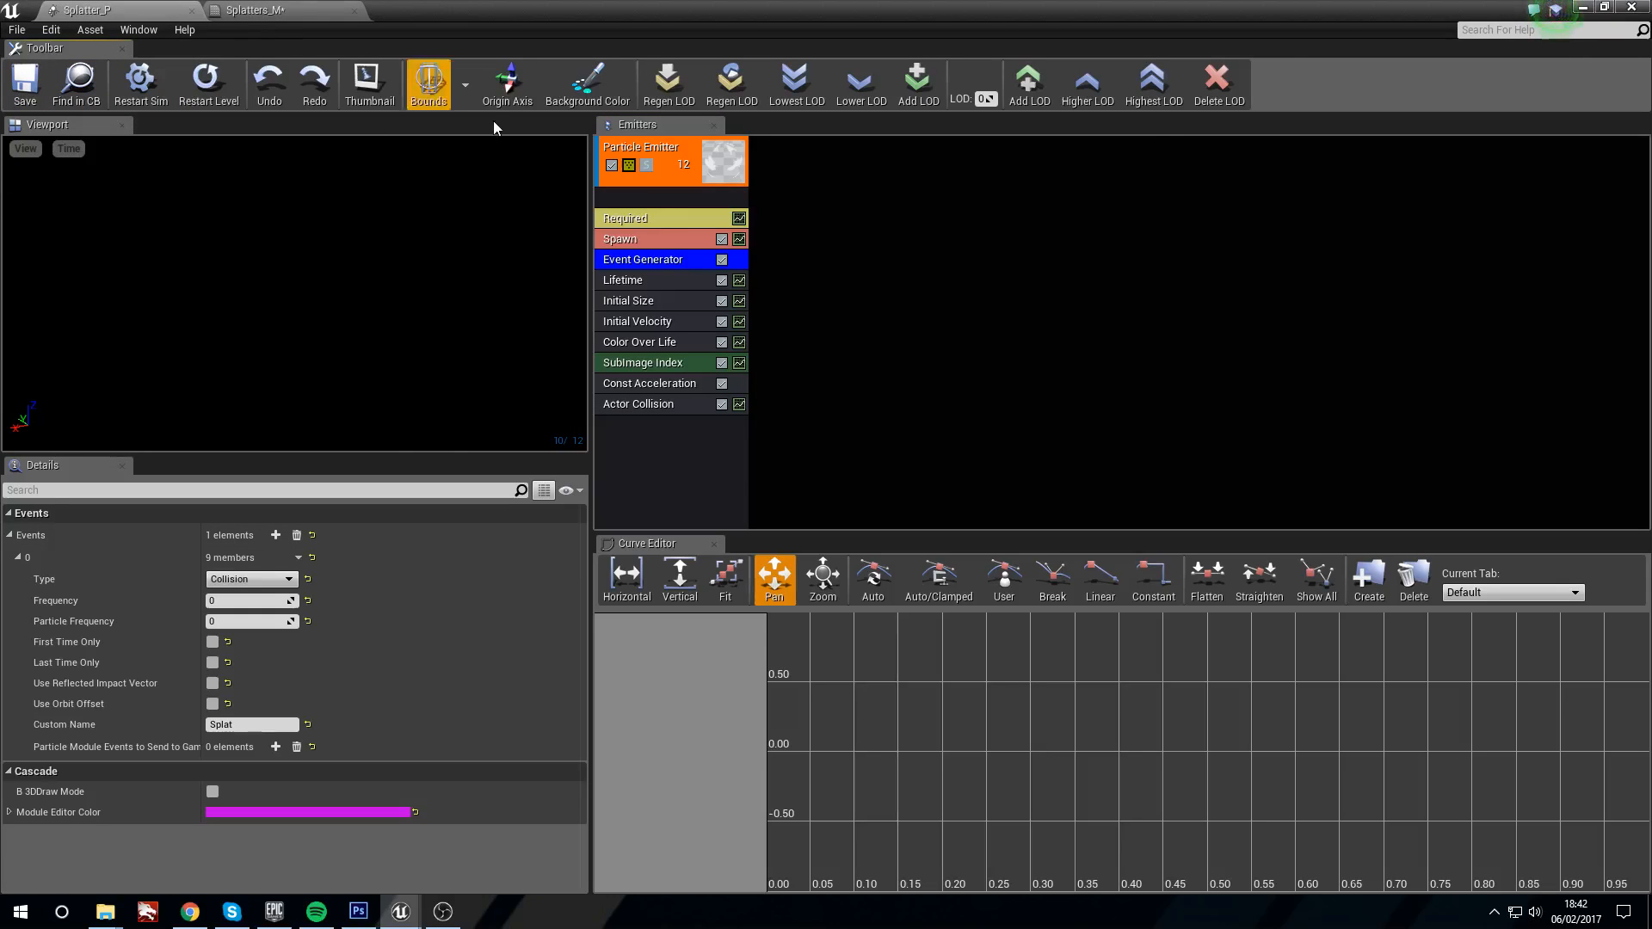
# Step: Review the Splatters_M material graph and the emitter's Initial Velocity and Const Acceleration settings
pyautogui.click(230, 8)
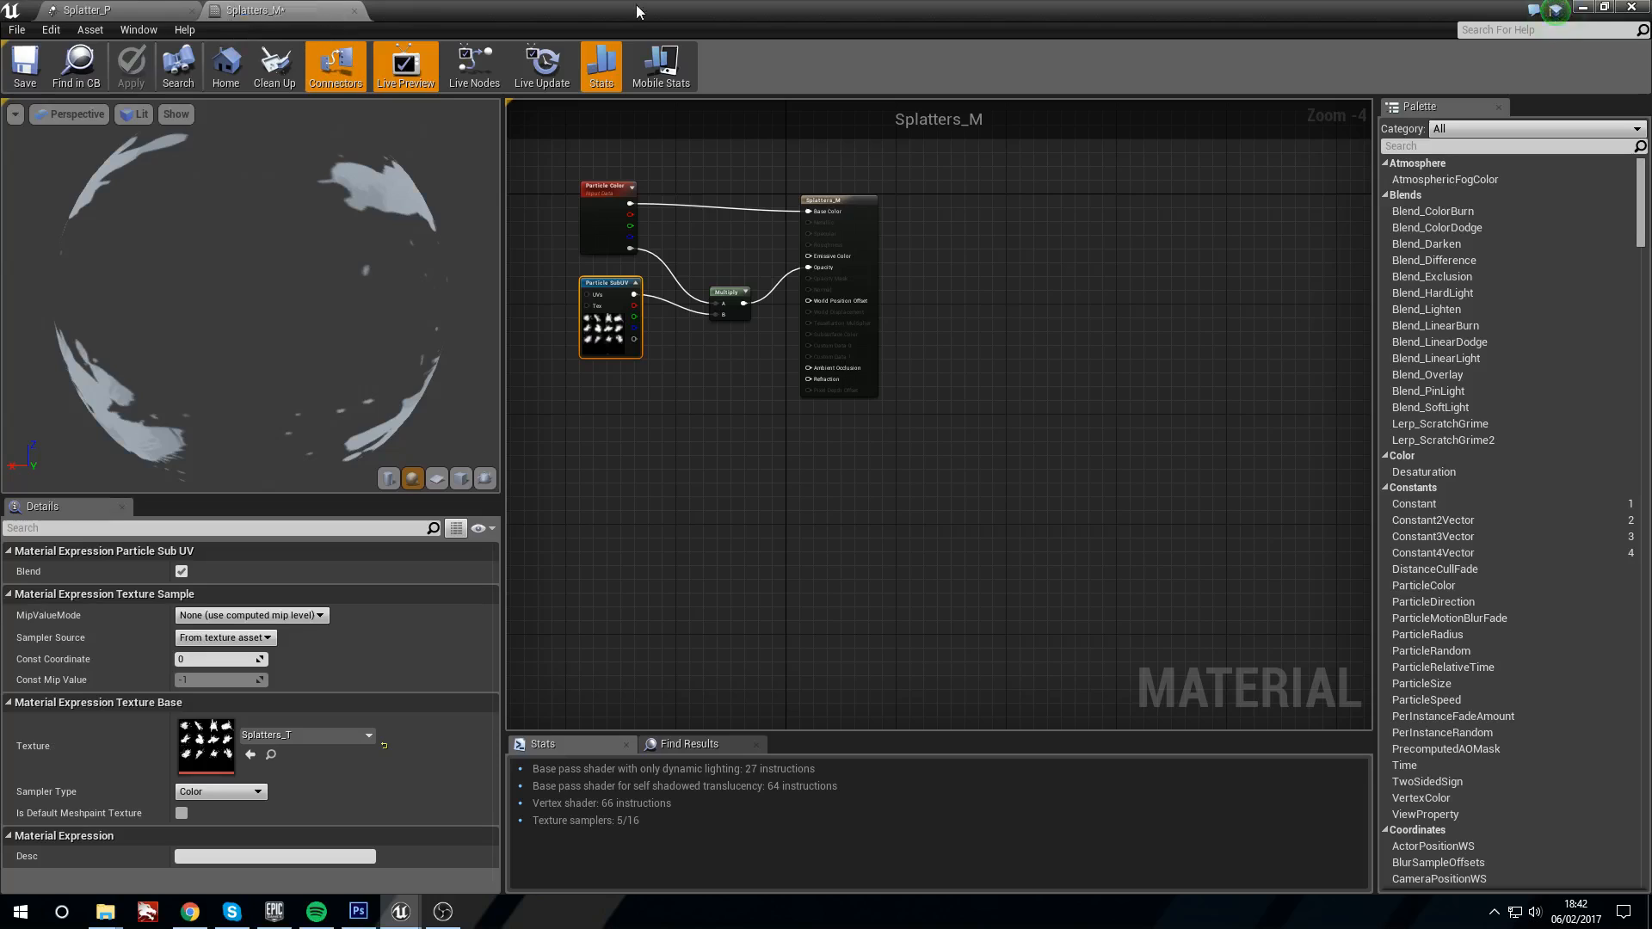
pyautogui.click(112, 9)
pyautogui.click(637, 328)
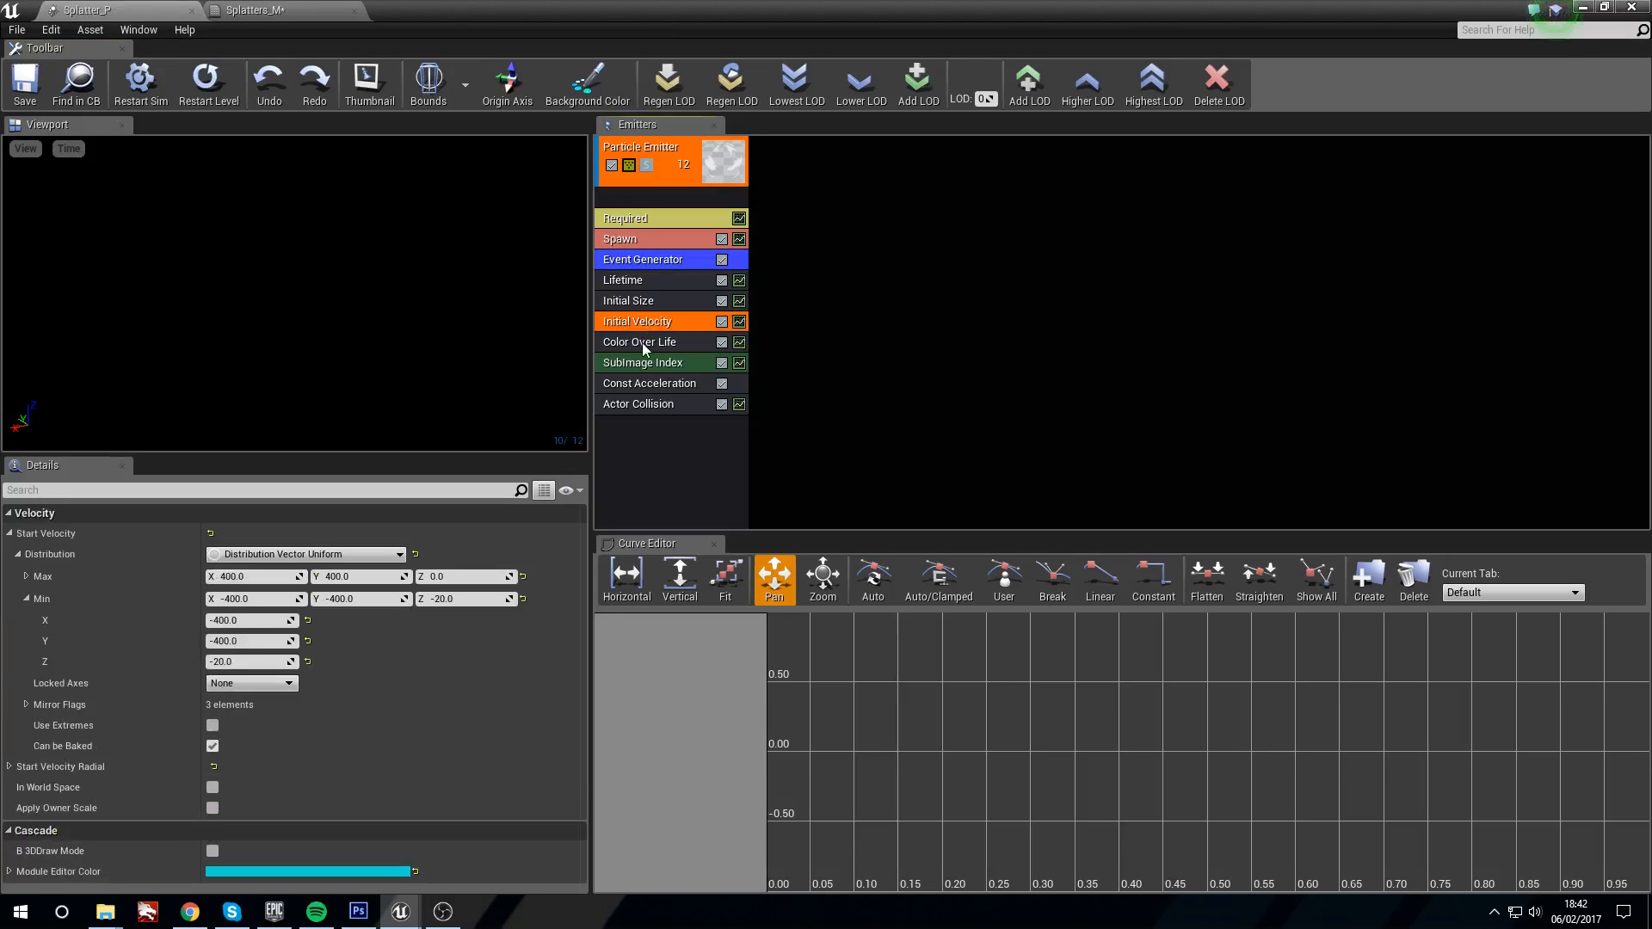
pyautogui.click(645, 384)
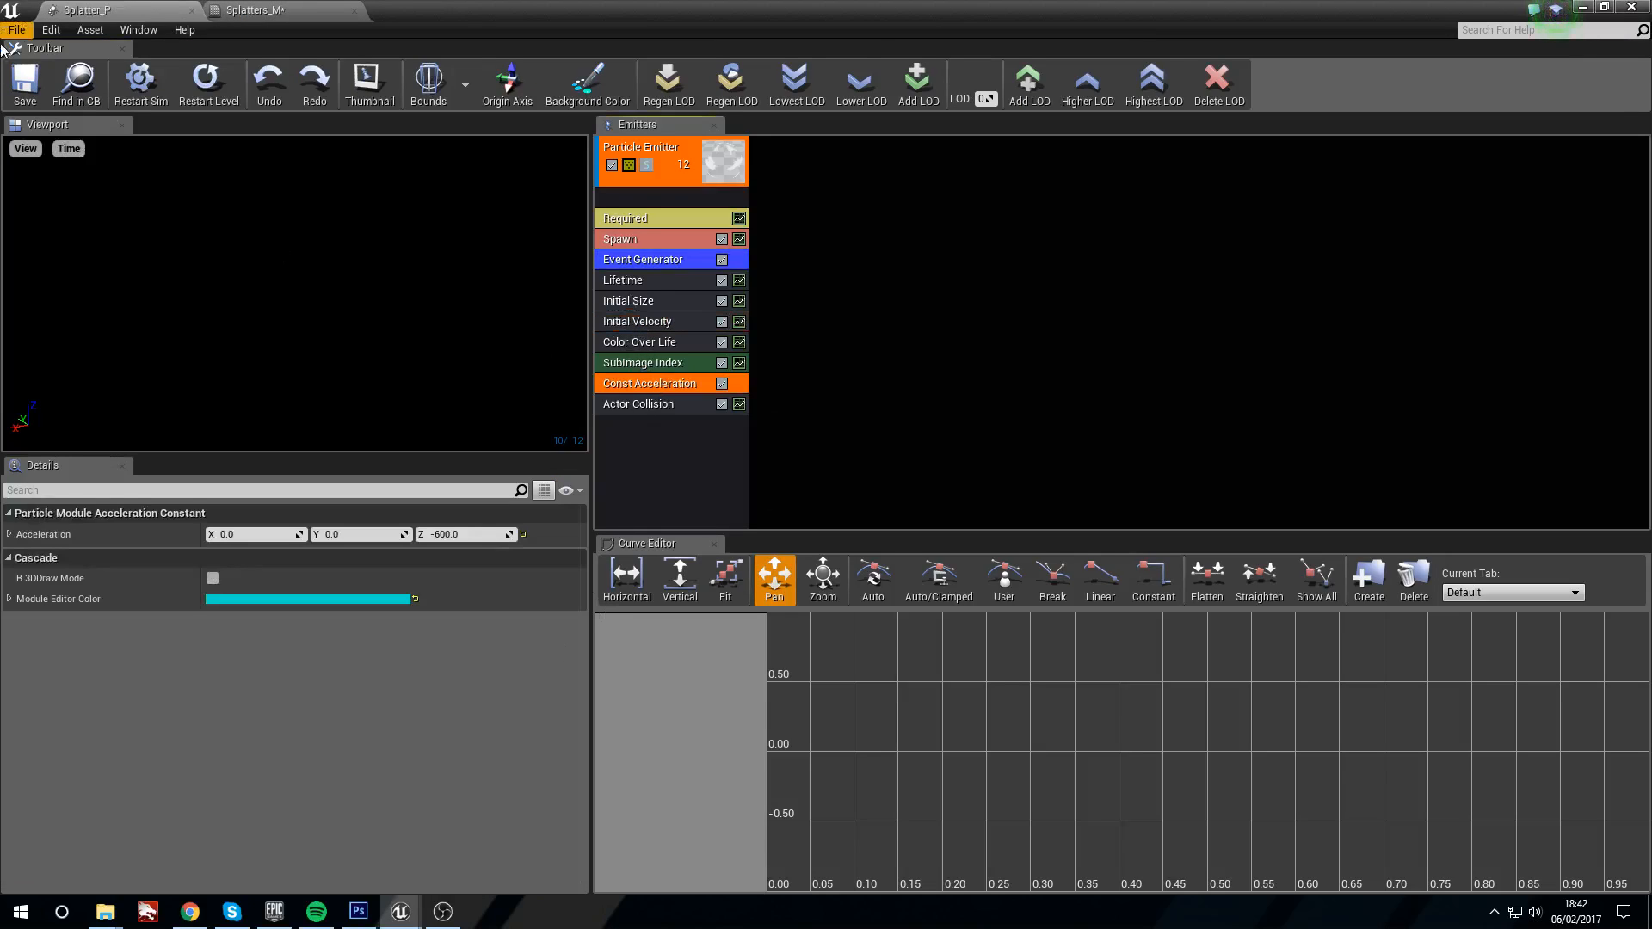
# Step: Leave the particle editor and open the Level Blueprint of the Blood_Splatter level
pyautogui.click(1638, 7)
pyautogui.moveTo(626, 505); pyautogui.dragTo(749, 391, button='right')
pyautogui.press('d')
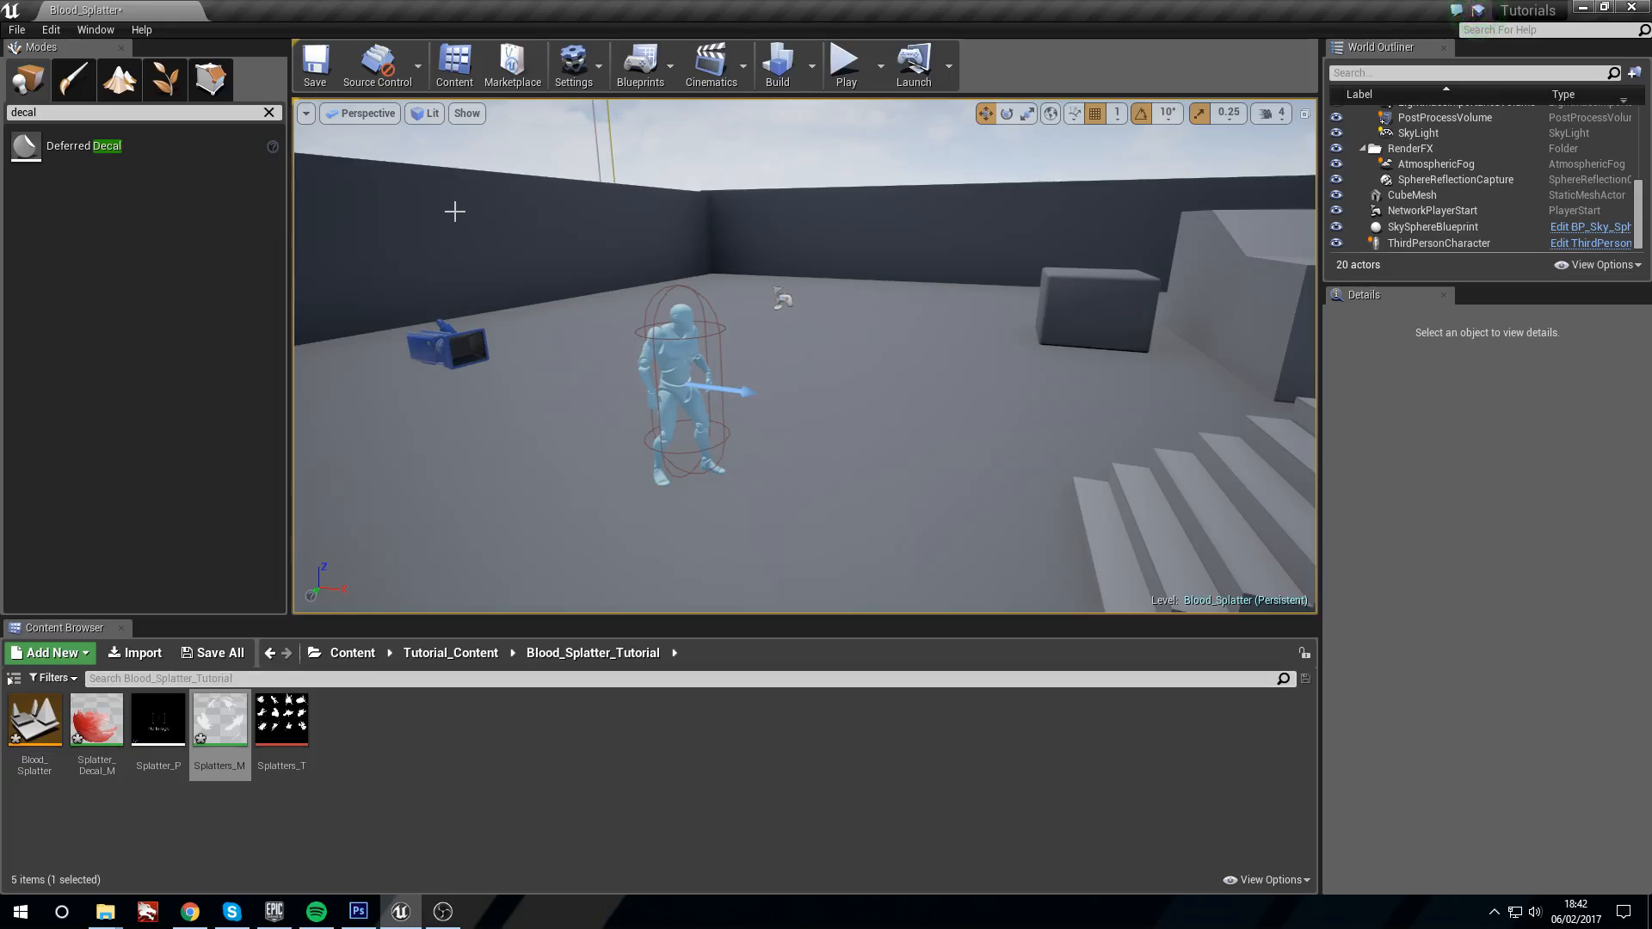
pyautogui.click(669, 65)
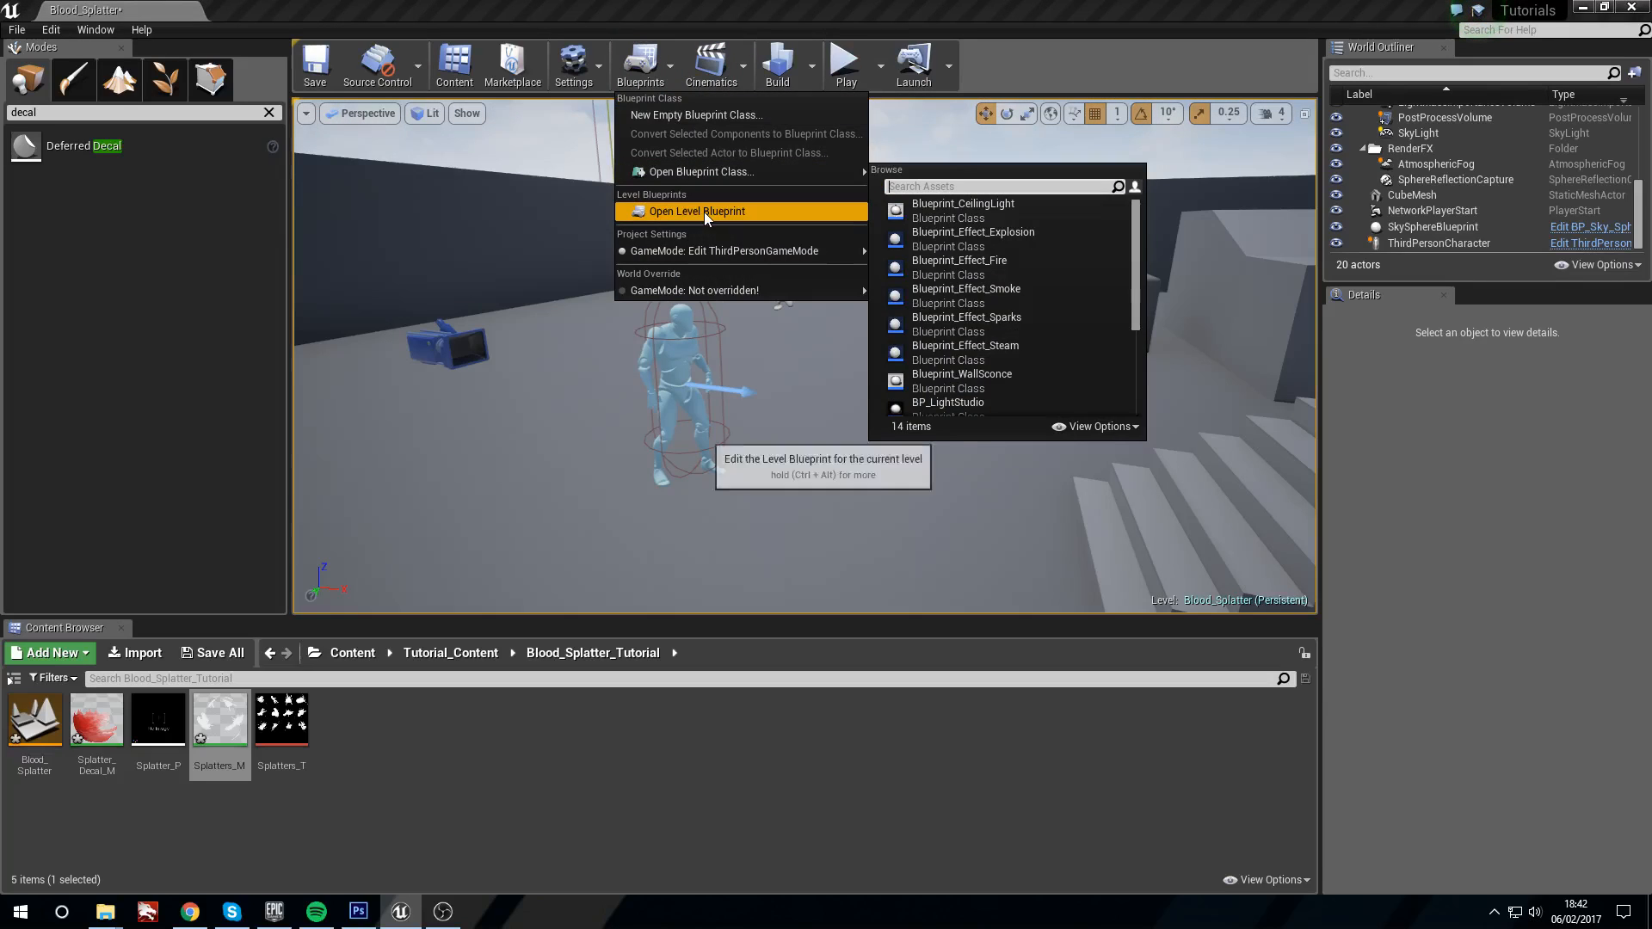
pyautogui.click(704, 211)
# Step: Add a Left Mouse Button event node to the level's Event Graph and place it near the graph's upper left
pyautogui.rightClick(630, 405)
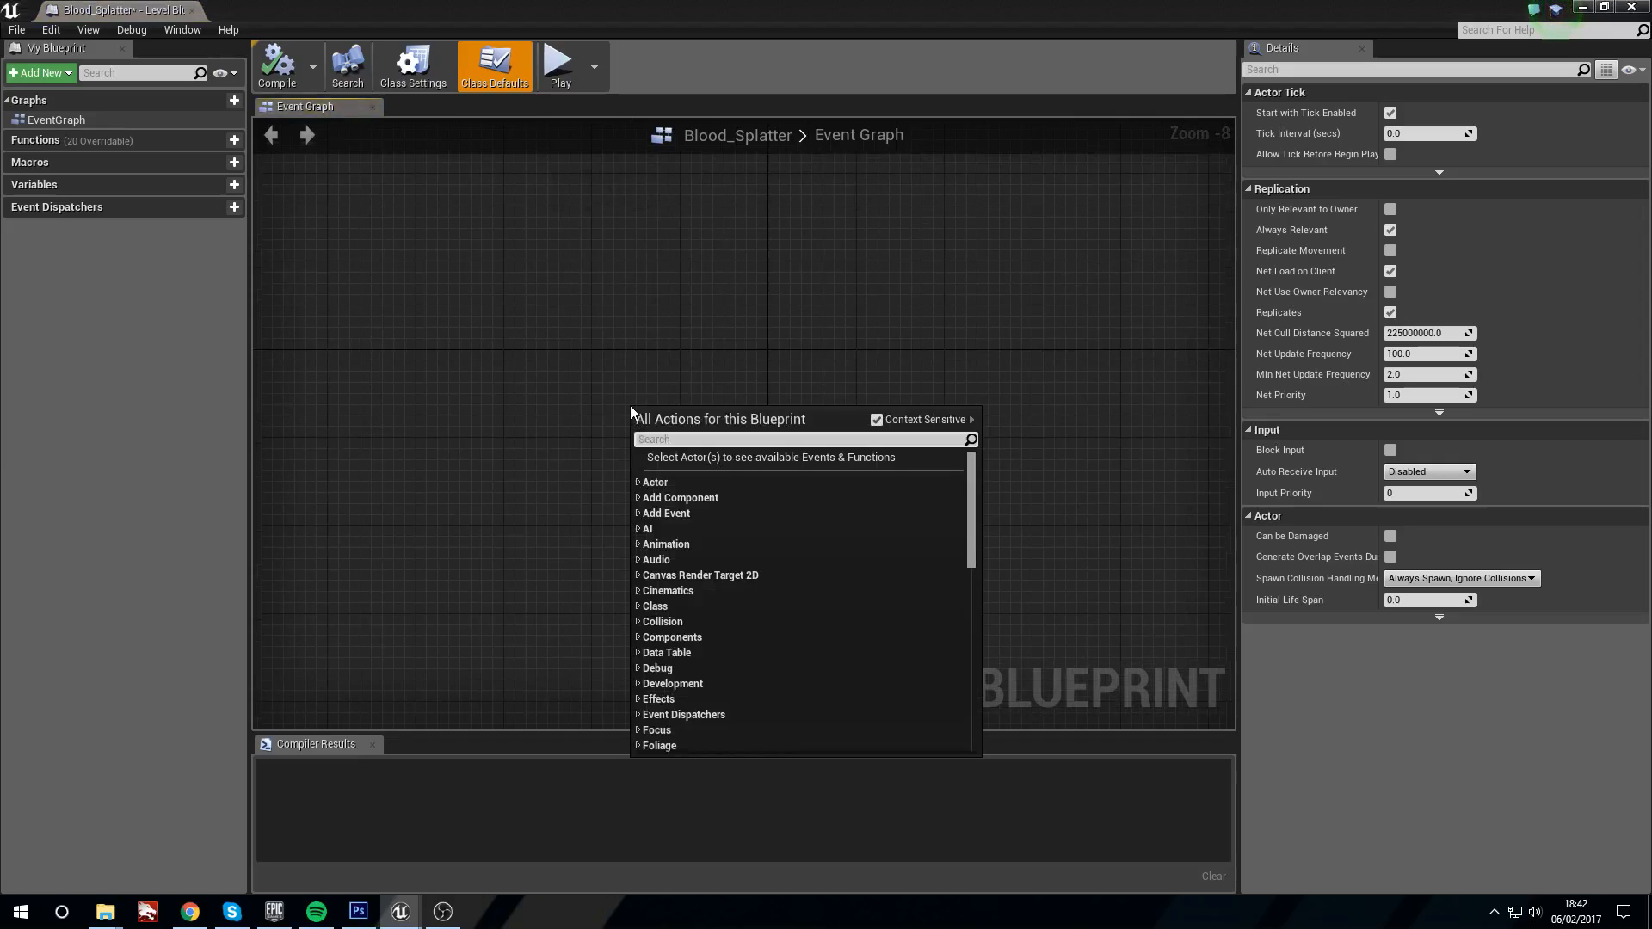
pyautogui.write('on mo')
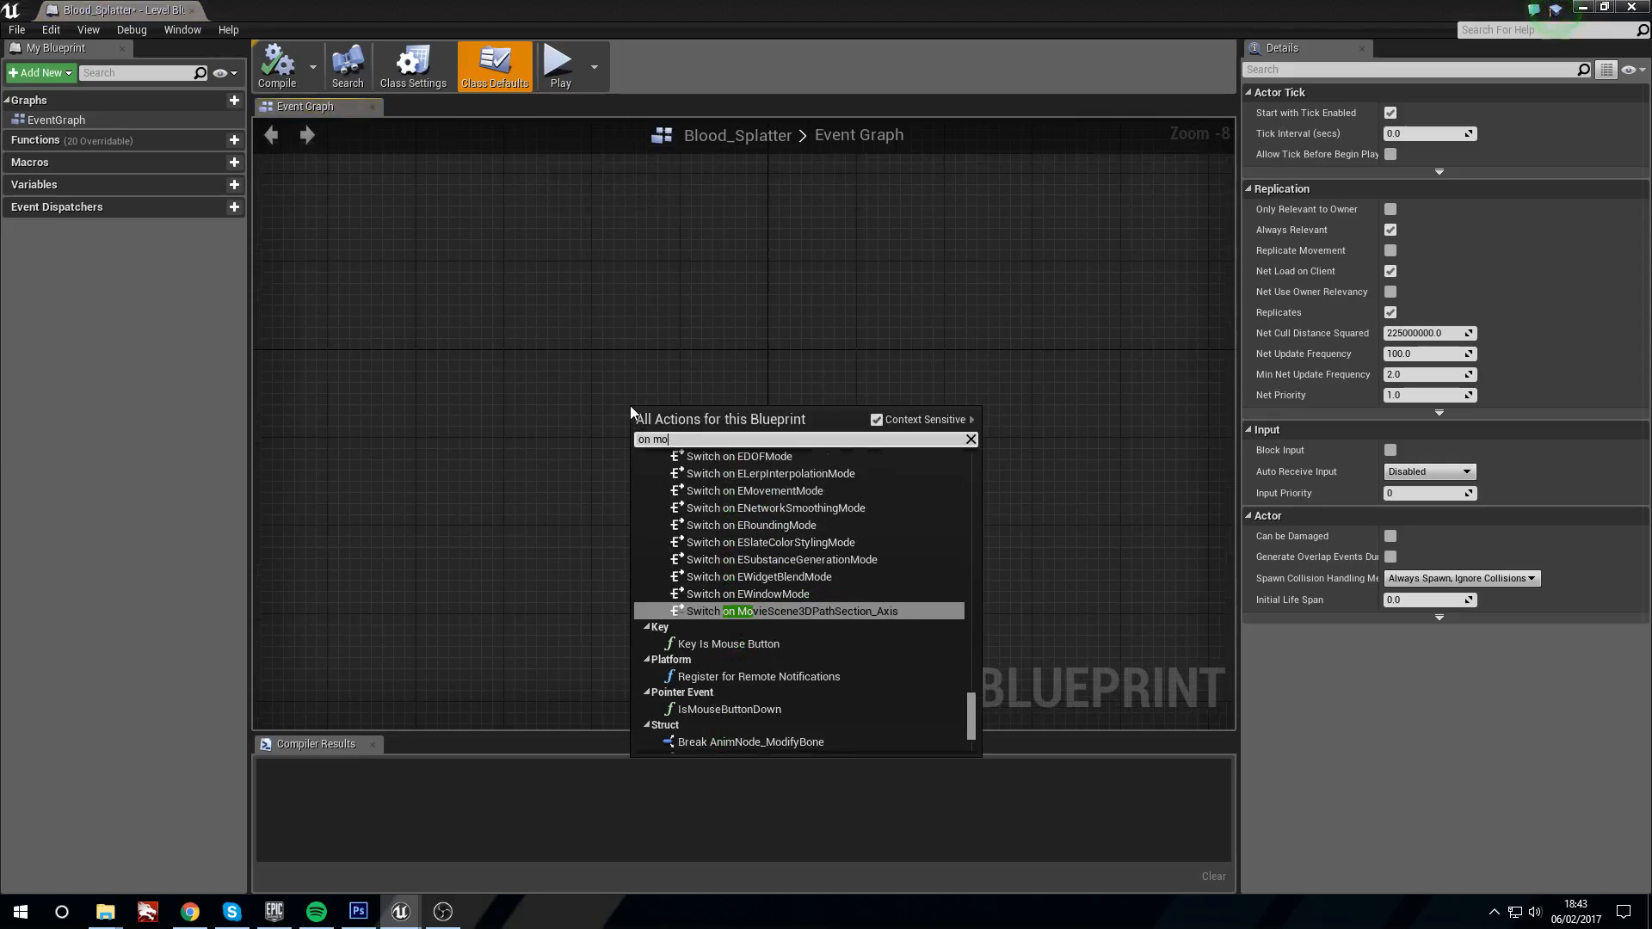
pyautogui.write('use left')
pyautogui.press('Return')
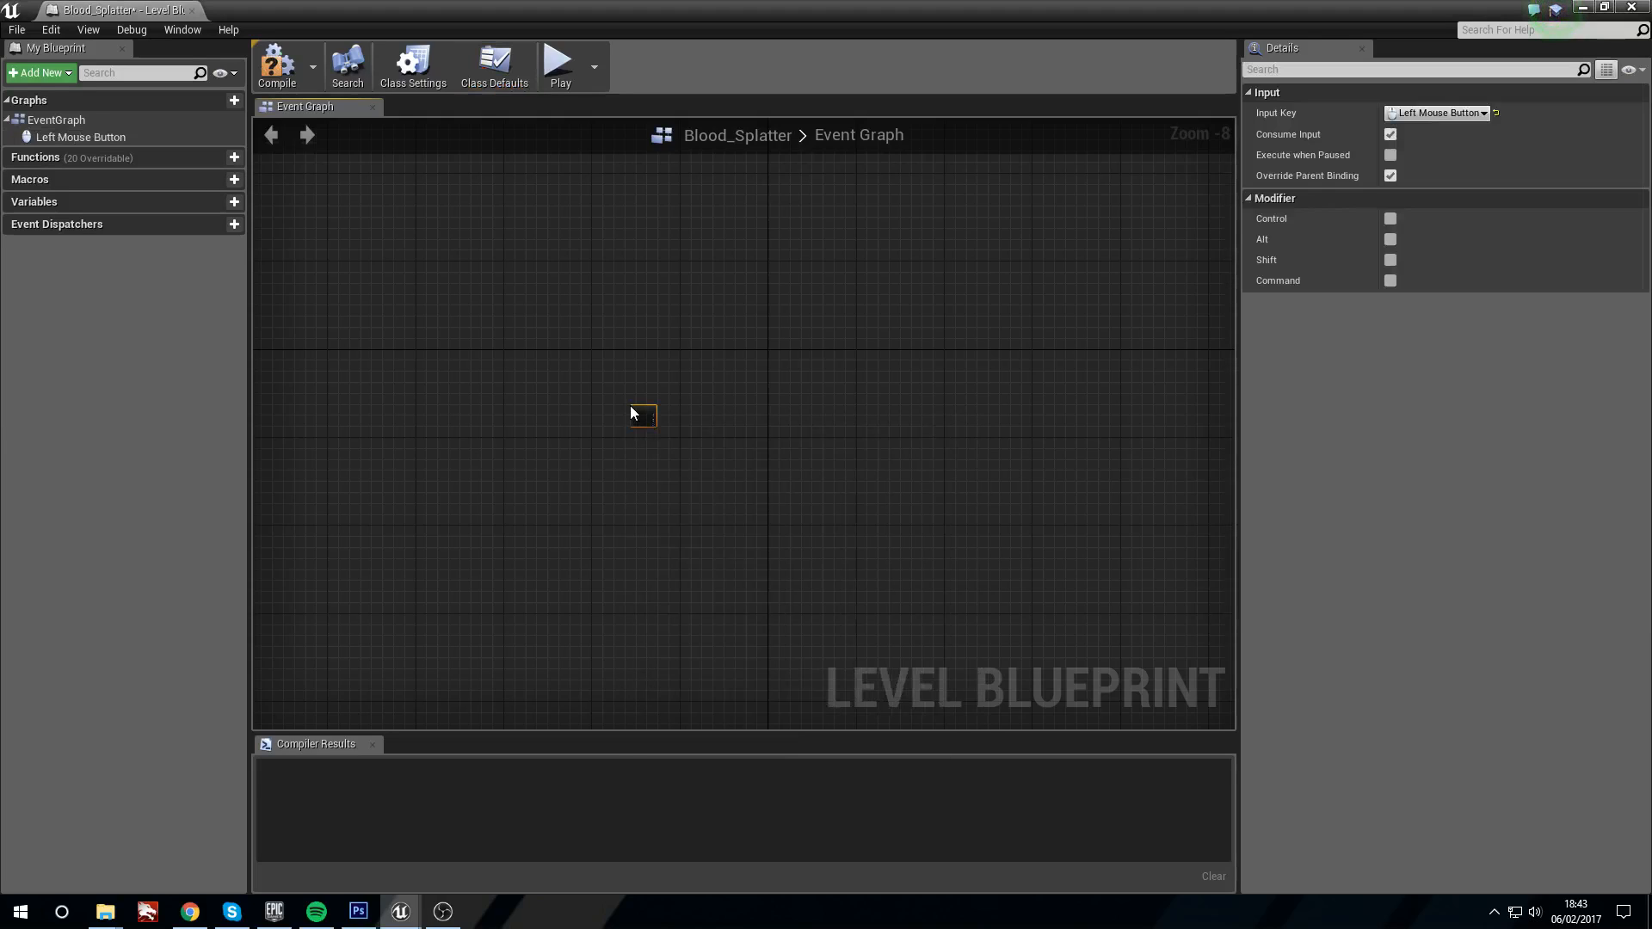
pyautogui.scroll(6, 611, 409)
pyautogui.moveTo(718, 418); pyautogui.dragTo(478, 325)
pyautogui.moveTo(540, 289); pyautogui.dragTo(627, 369, button='right')
pyautogui.scroll(2, 627, 369)
pyautogui.moveTo(604, 425); pyautogui.dragTo(522, 368)
pyautogui.moveTo(521, 368); pyautogui.dragTo(625, 395, button='right')
pyautogui.moveTo(833, 445); pyautogui.dragTo(761, 425, button='right')
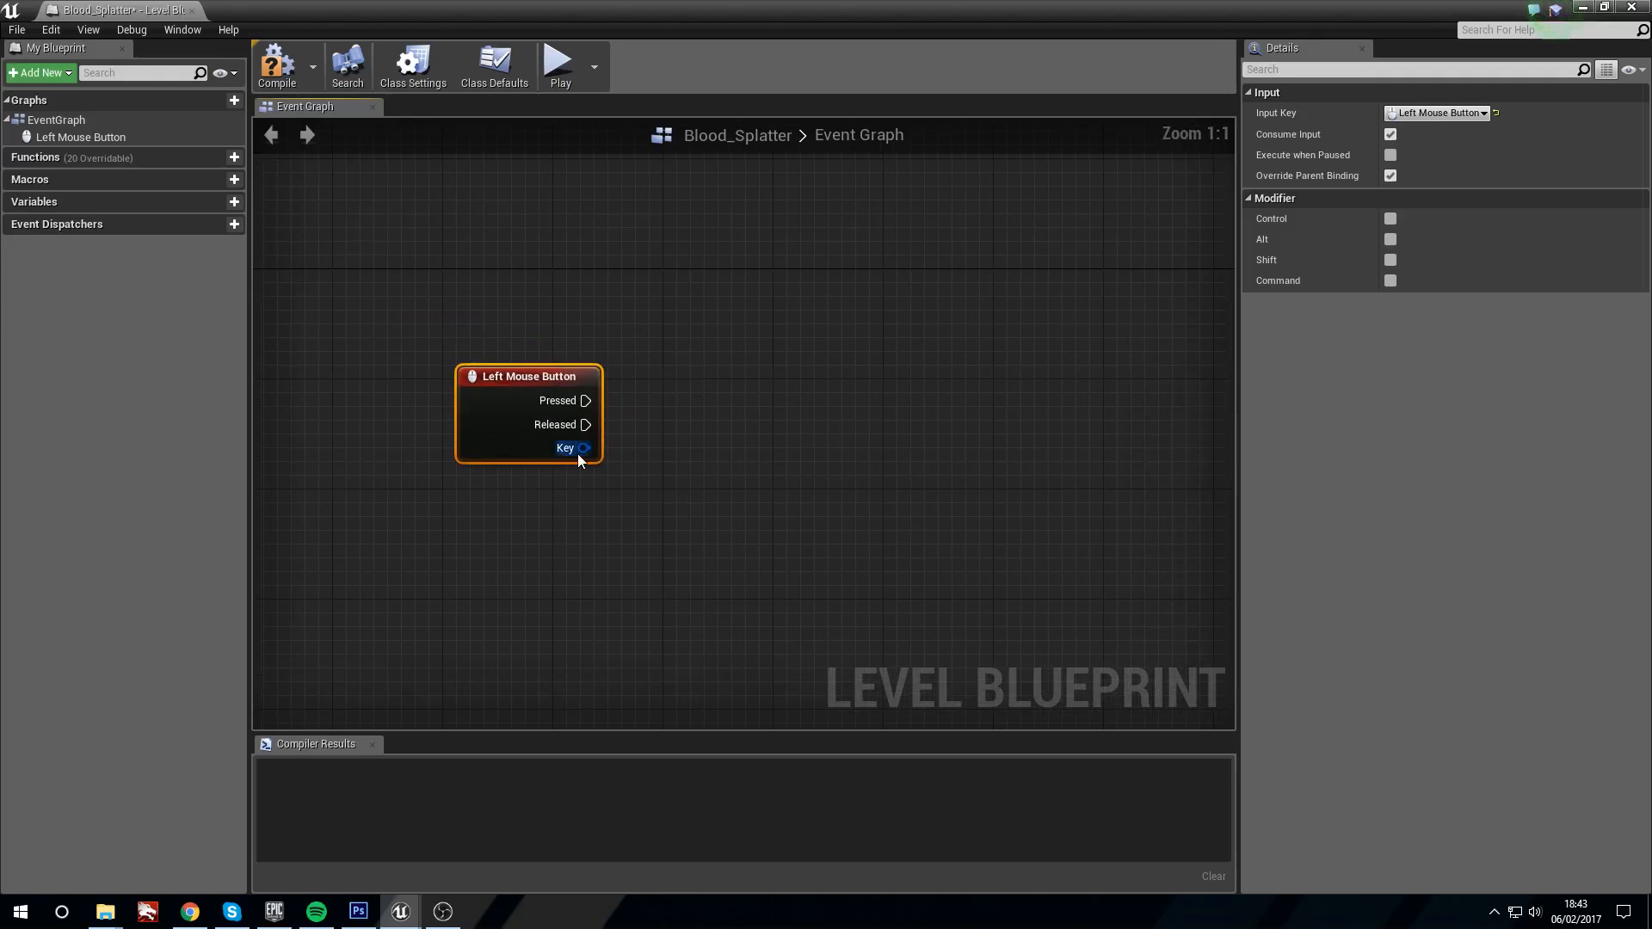
pyautogui.moveTo(465, 372); pyautogui.dragTo(437, 344)
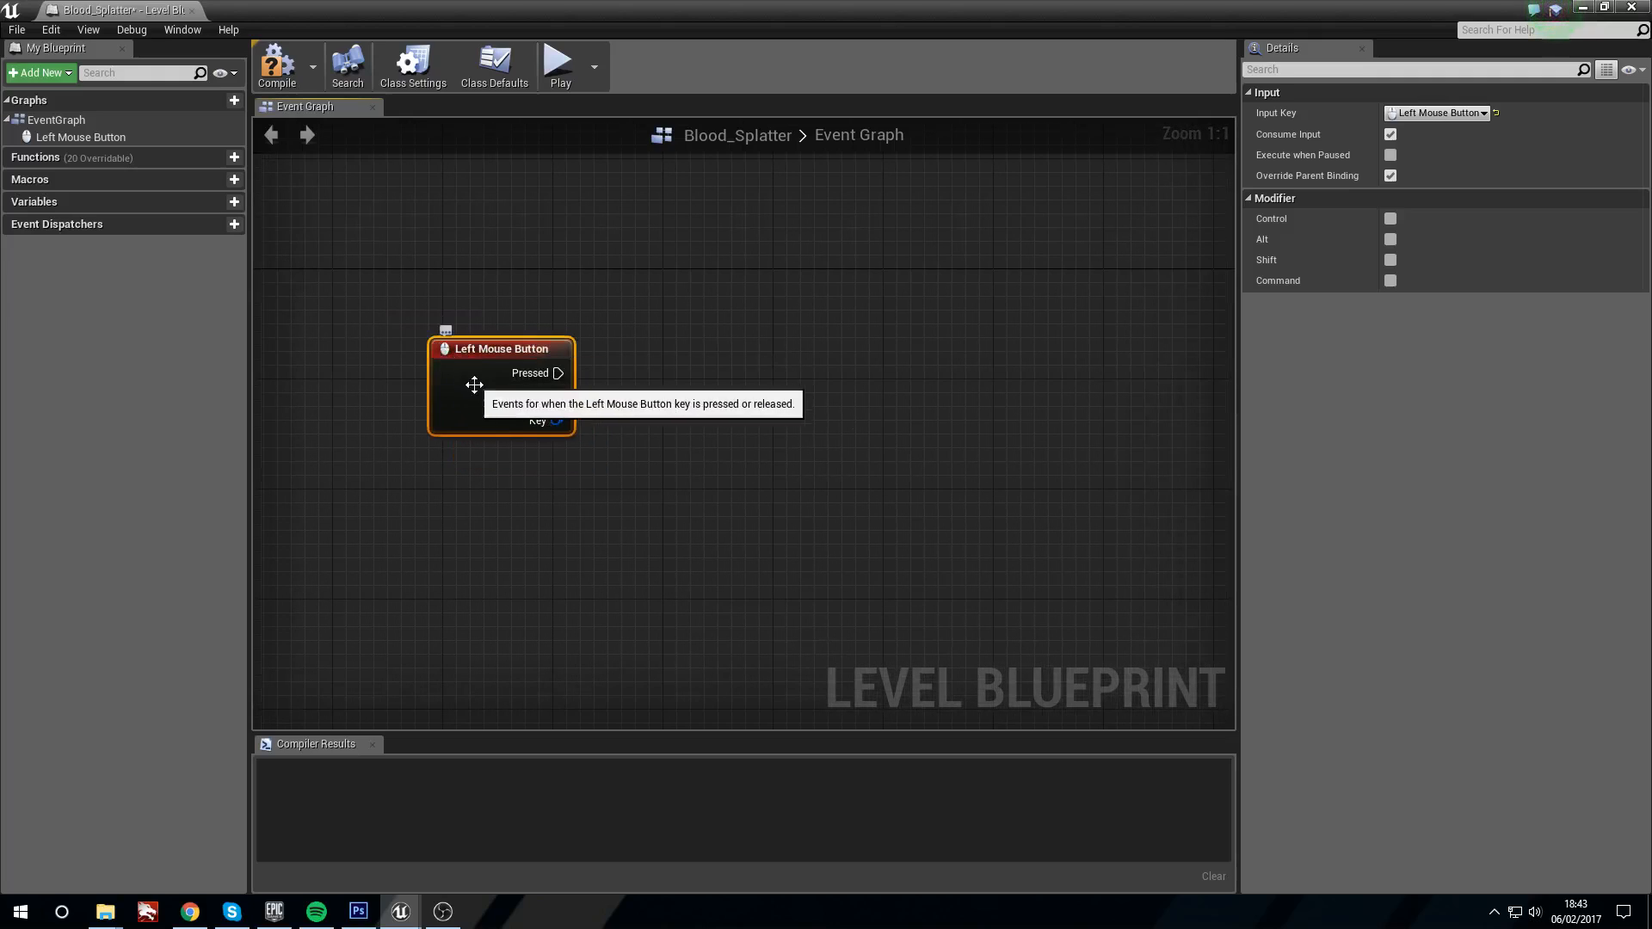
pyautogui.moveTo(648, 475); pyautogui.dragTo(600, 459, button='right')
pyautogui.moveTo(433, 334); pyautogui.dragTo(387, 252)
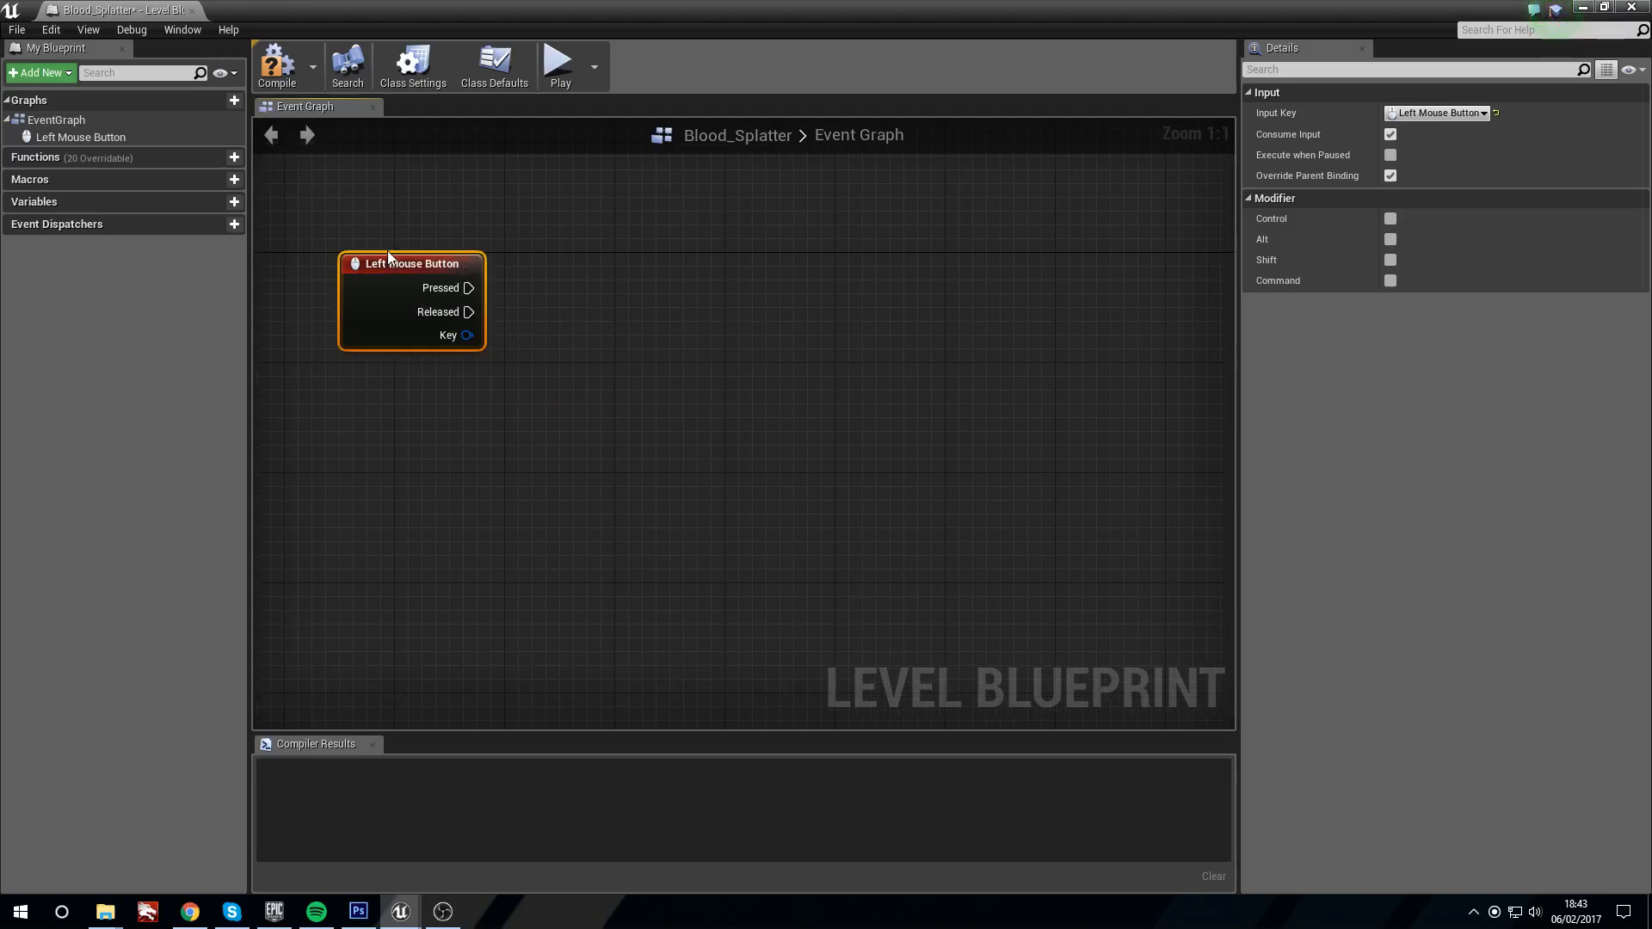
# Step: Connect a new Spawn Emitter at Location node to the Pressed output and align it with the mouse event
pyautogui.moveTo(465, 288); pyautogui.dragTo(684, 333)
pyautogui.write('spawn emit')
pyautogui.press('Up')
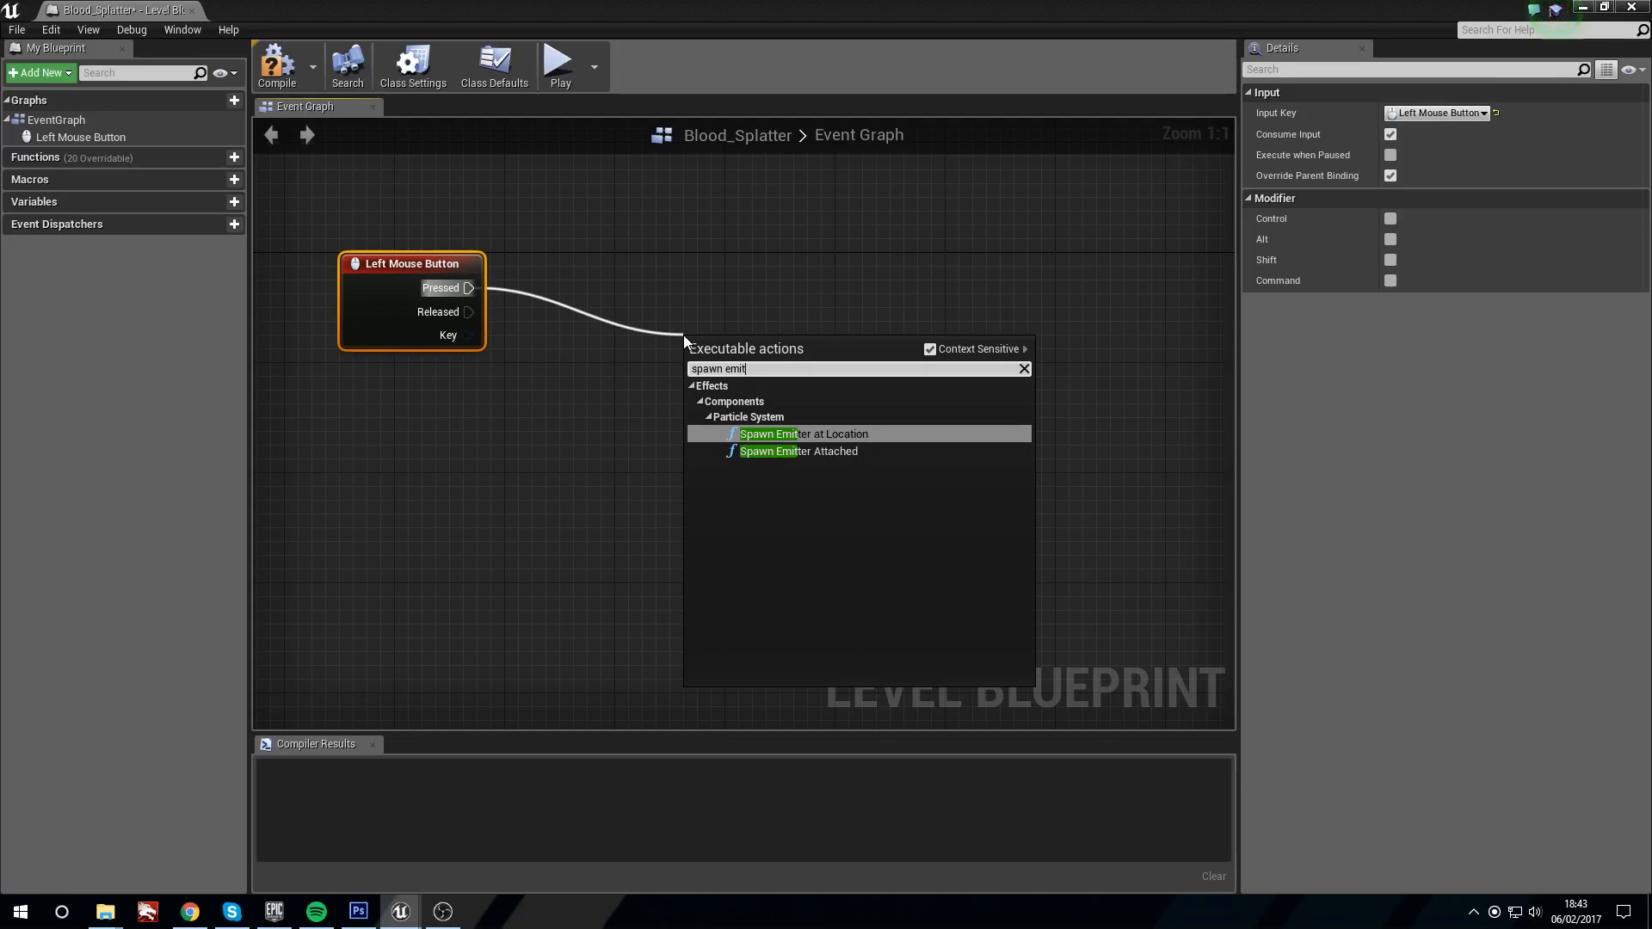
pyautogui.press('Return')
pyautogui.moveTo(815, 339); pyautogui.dragTo(815, 257)
# Step: Select the third-person character in the level and add a ThirdPersonCharacter reference below the mouse event in the Event Graph
pyautogui.moveTo(697, 8); pyautogui.dragTo(751, 480)
pyautogui.click(682, 370)
pyautogui.doubleClick(964, 497)
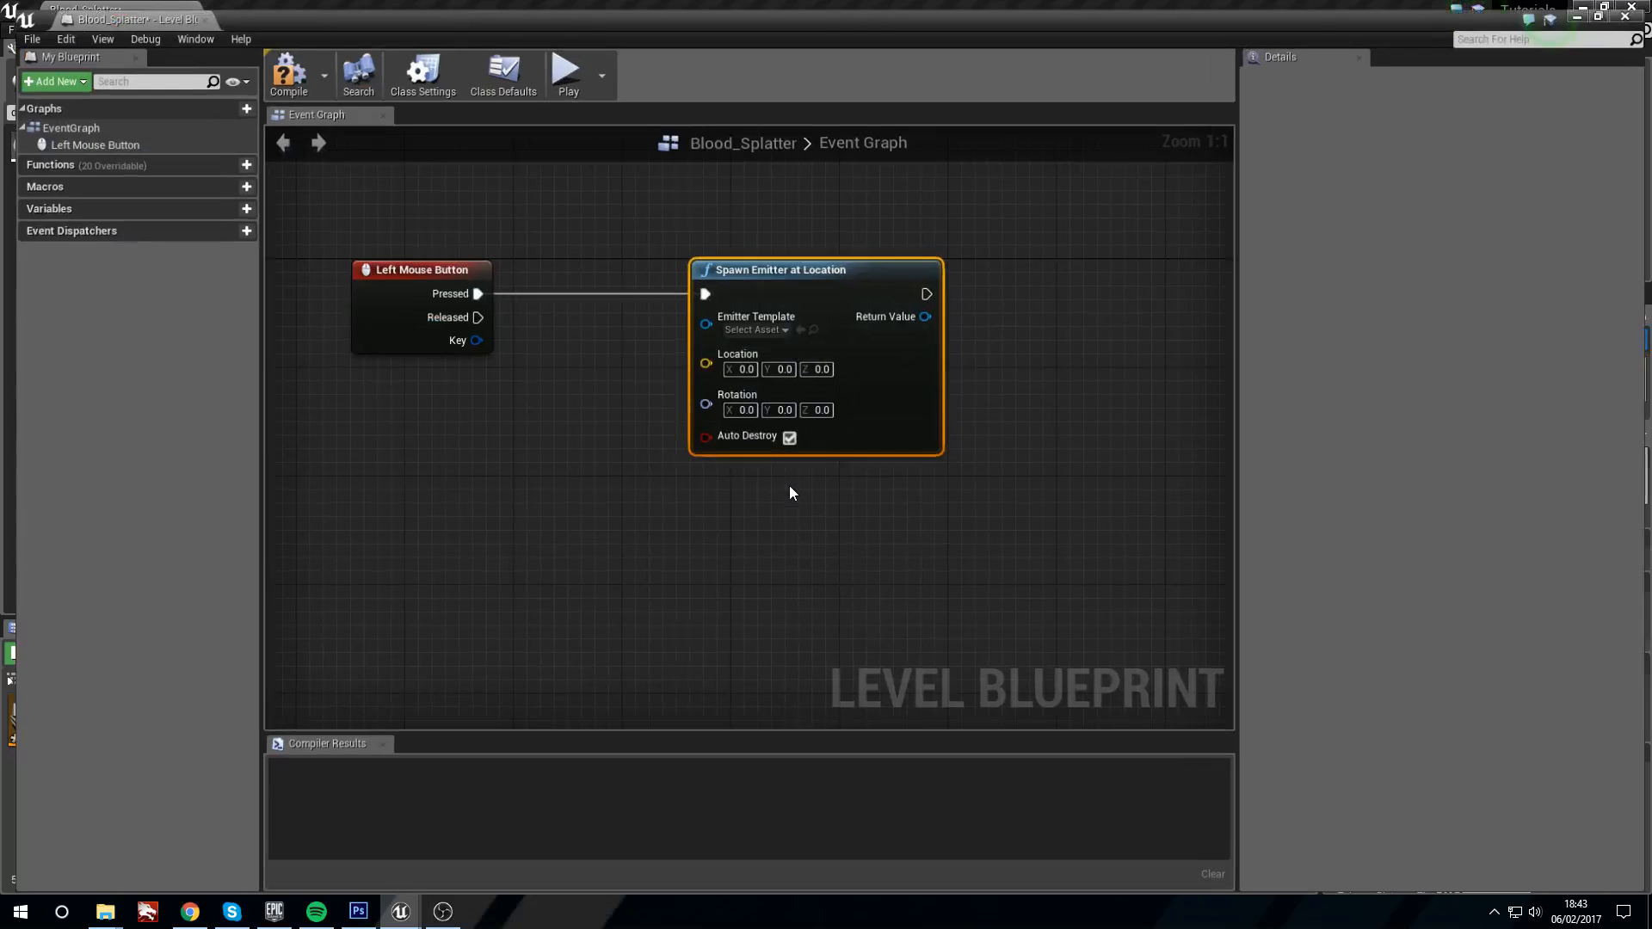
pyautogui.rightClick(523, 495)
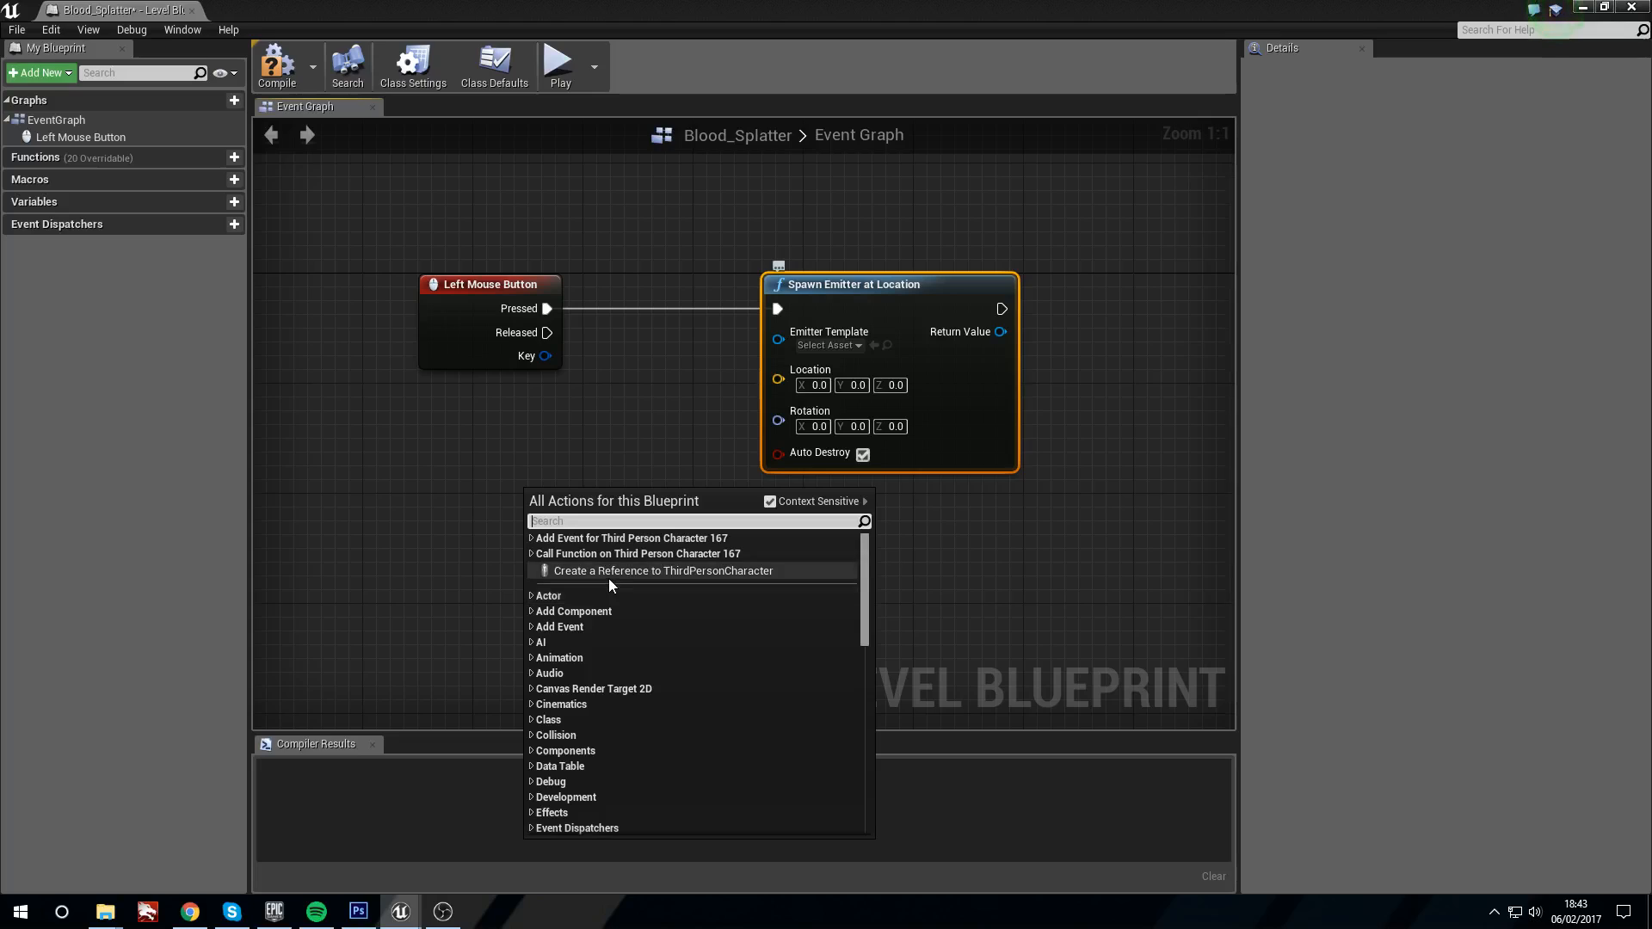
pyautogui.click(607, 570)
pyautogui.moveTo(482, 488); pyautogui.dragTo(427, 474)
# Step: Add a Get Mesh node fed by the ThirdPersonCharacter reference
pyautogui.moveTo(570, 472); pyautogui.dragTo(621, 543)
pyautogui.write('get mesh')
pyautogui.press('Return')
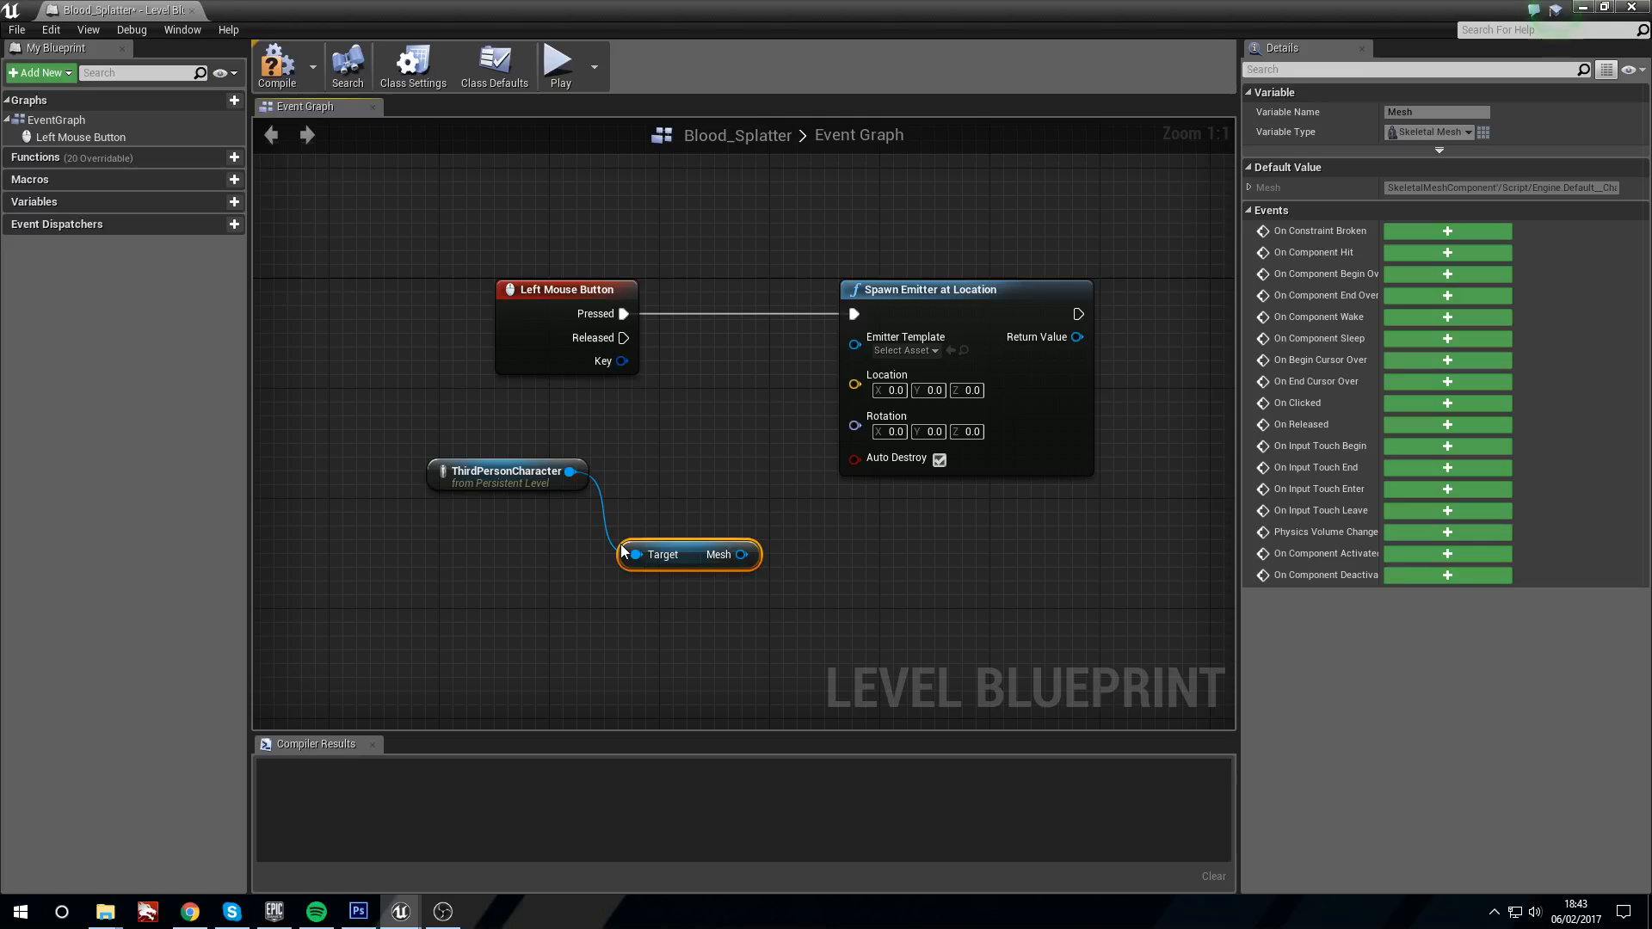
pyautogui.click(517, 484)
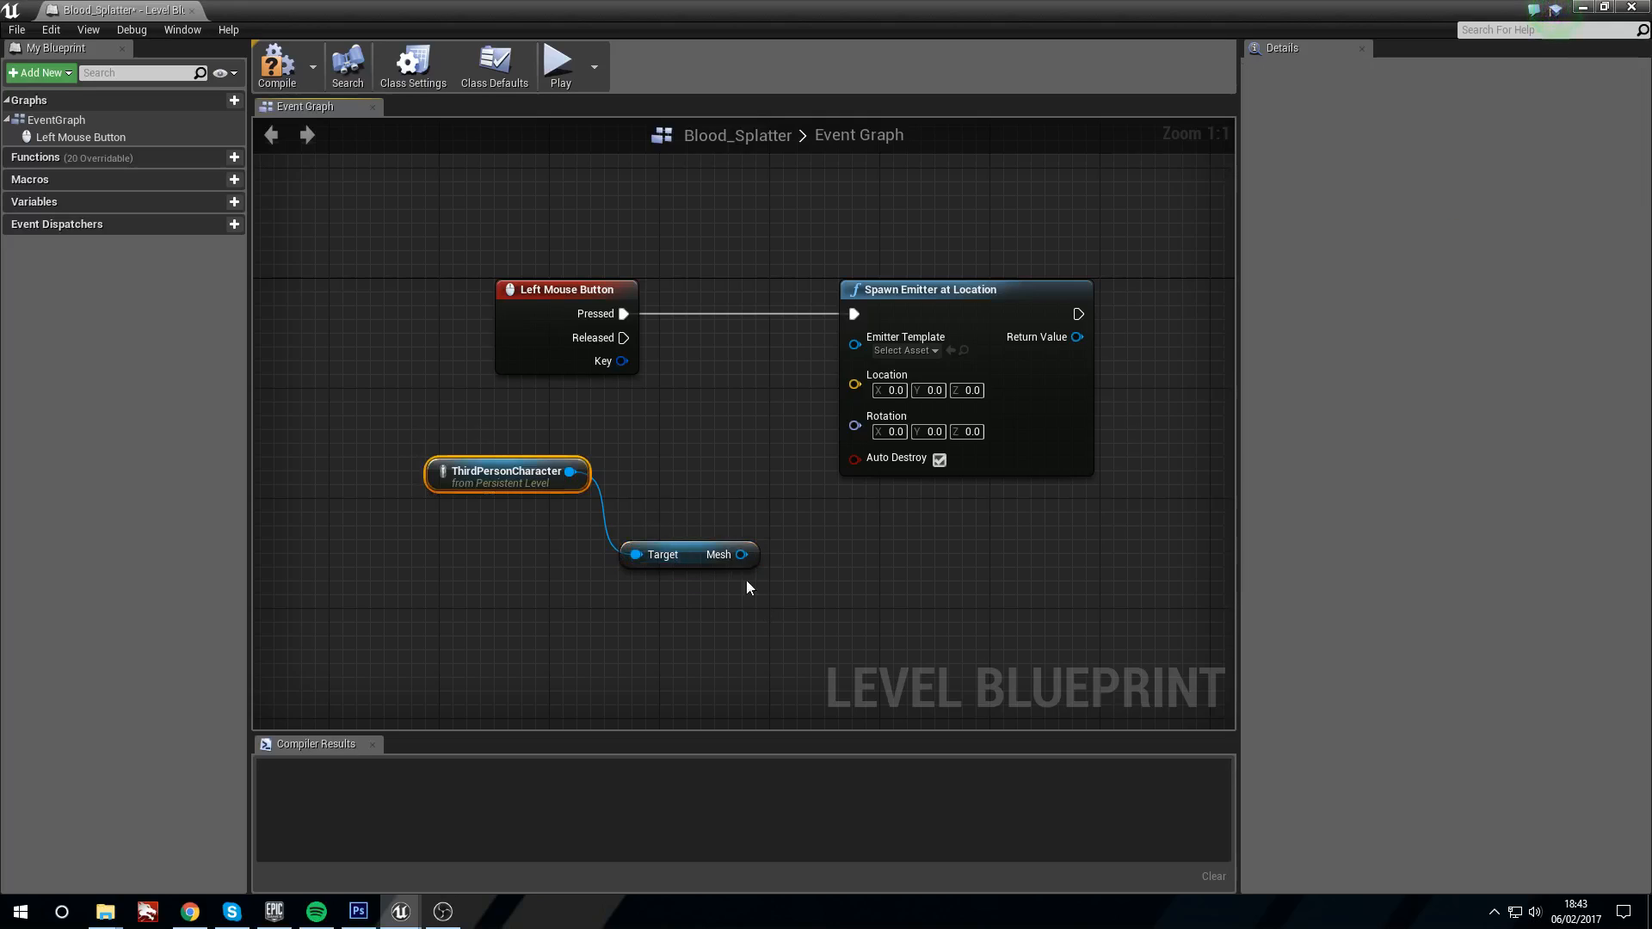
# Step: Set the Emitter Template of the Spawn Emitter at Location node to Splatter_P
pyautogui.click(903, 351)
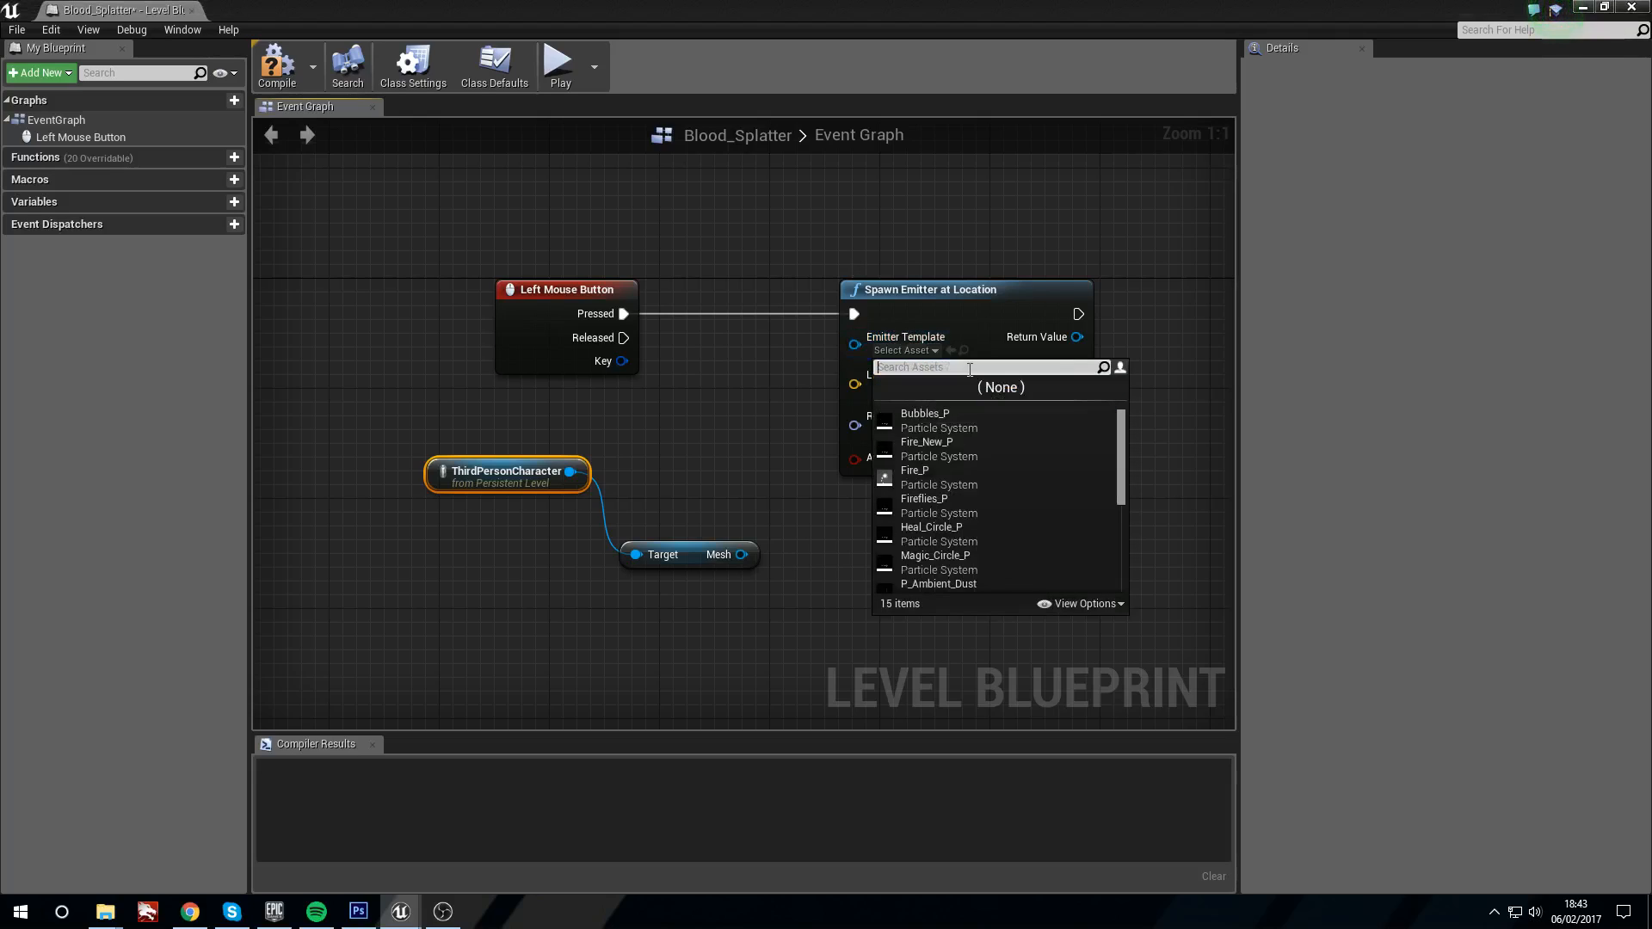
pyautogui.write('spla')
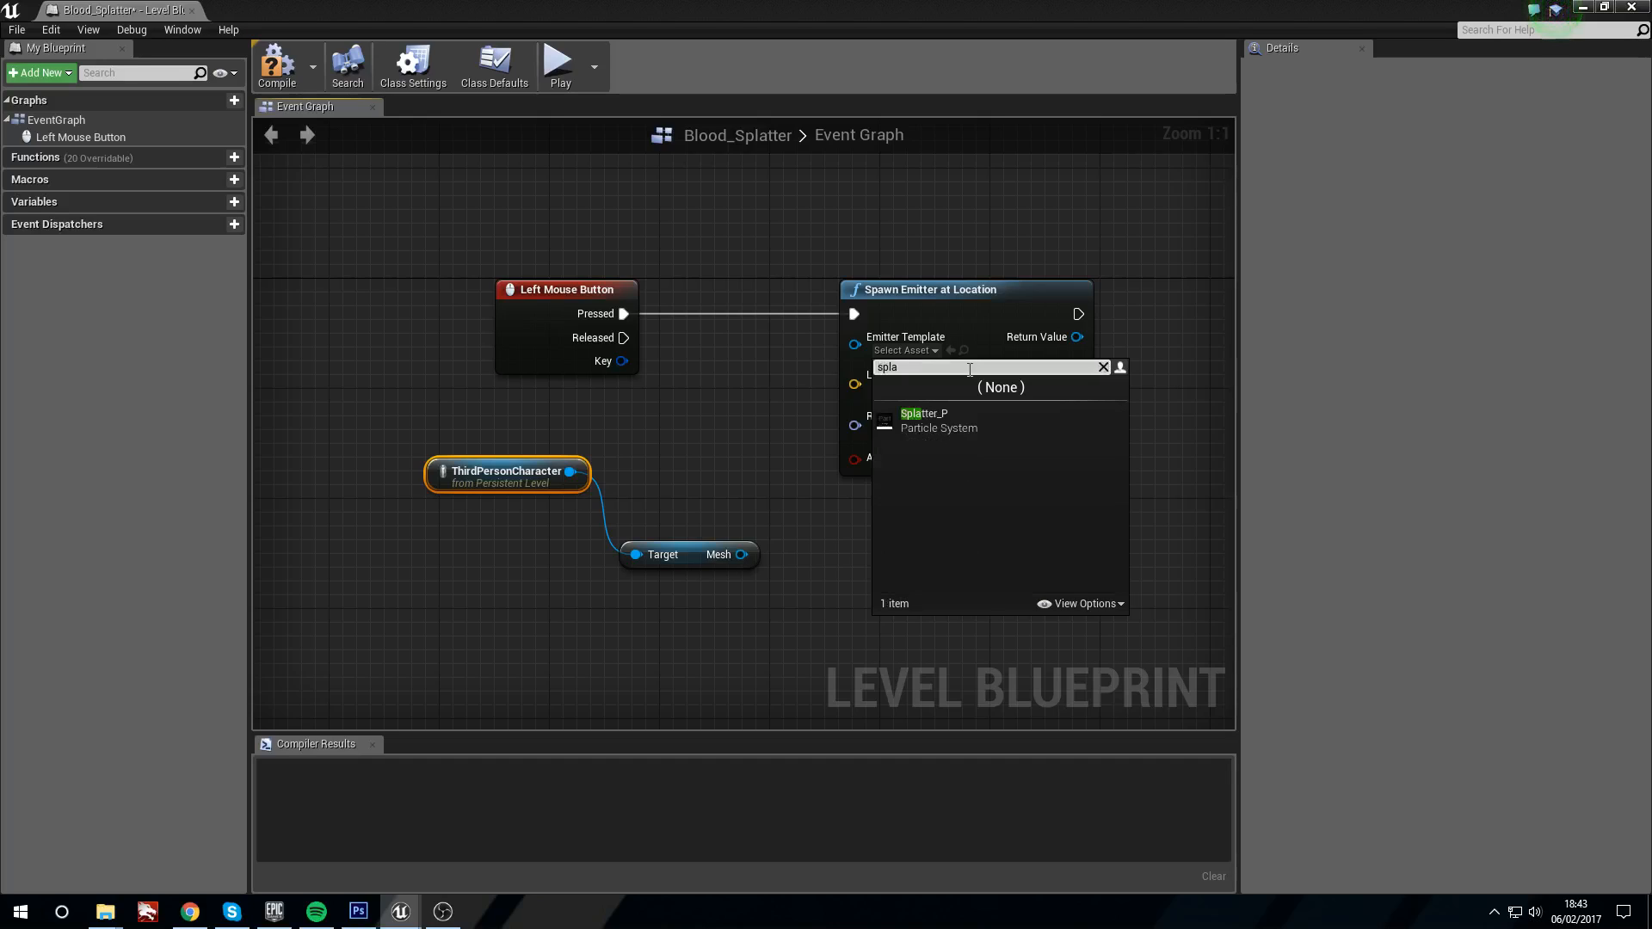
pyautogui.click(967, 417)
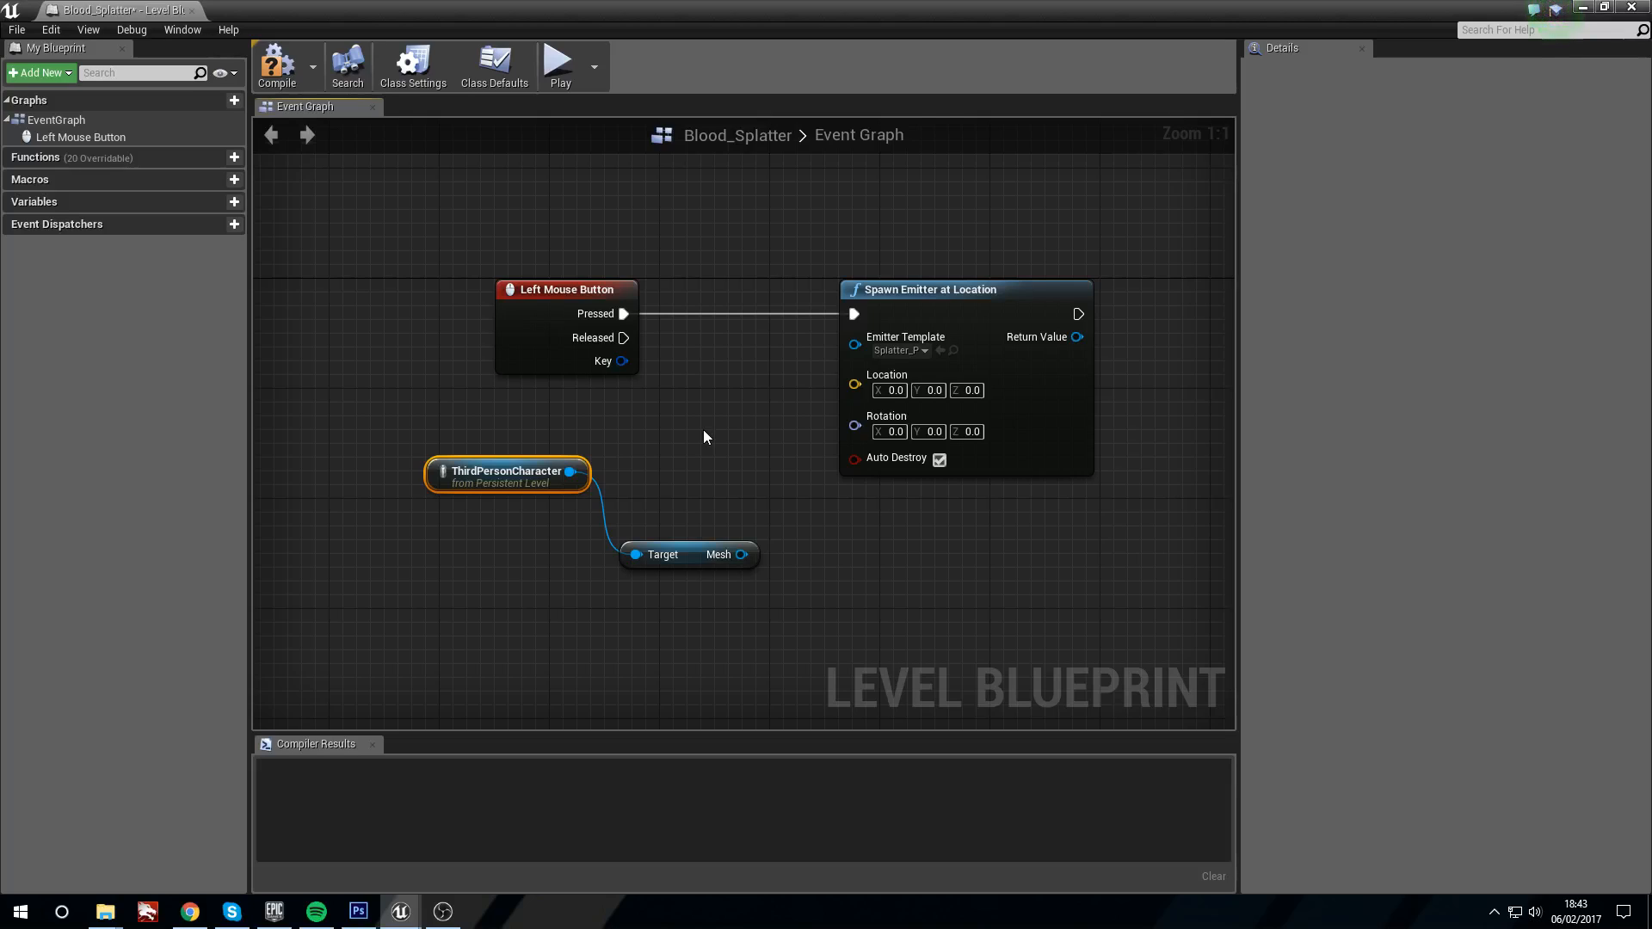
# Step: Replace the Spawn Emitter at Location node with a Spawn Emitter Attached node connected to the mouse event's Pressed output
pyautogui.moveTo(715, 436); pyautogui.dragTo(702, 471, button='right')
pyautogui.moveTo(915, 285); pyautogui.dragTo(927, 528)
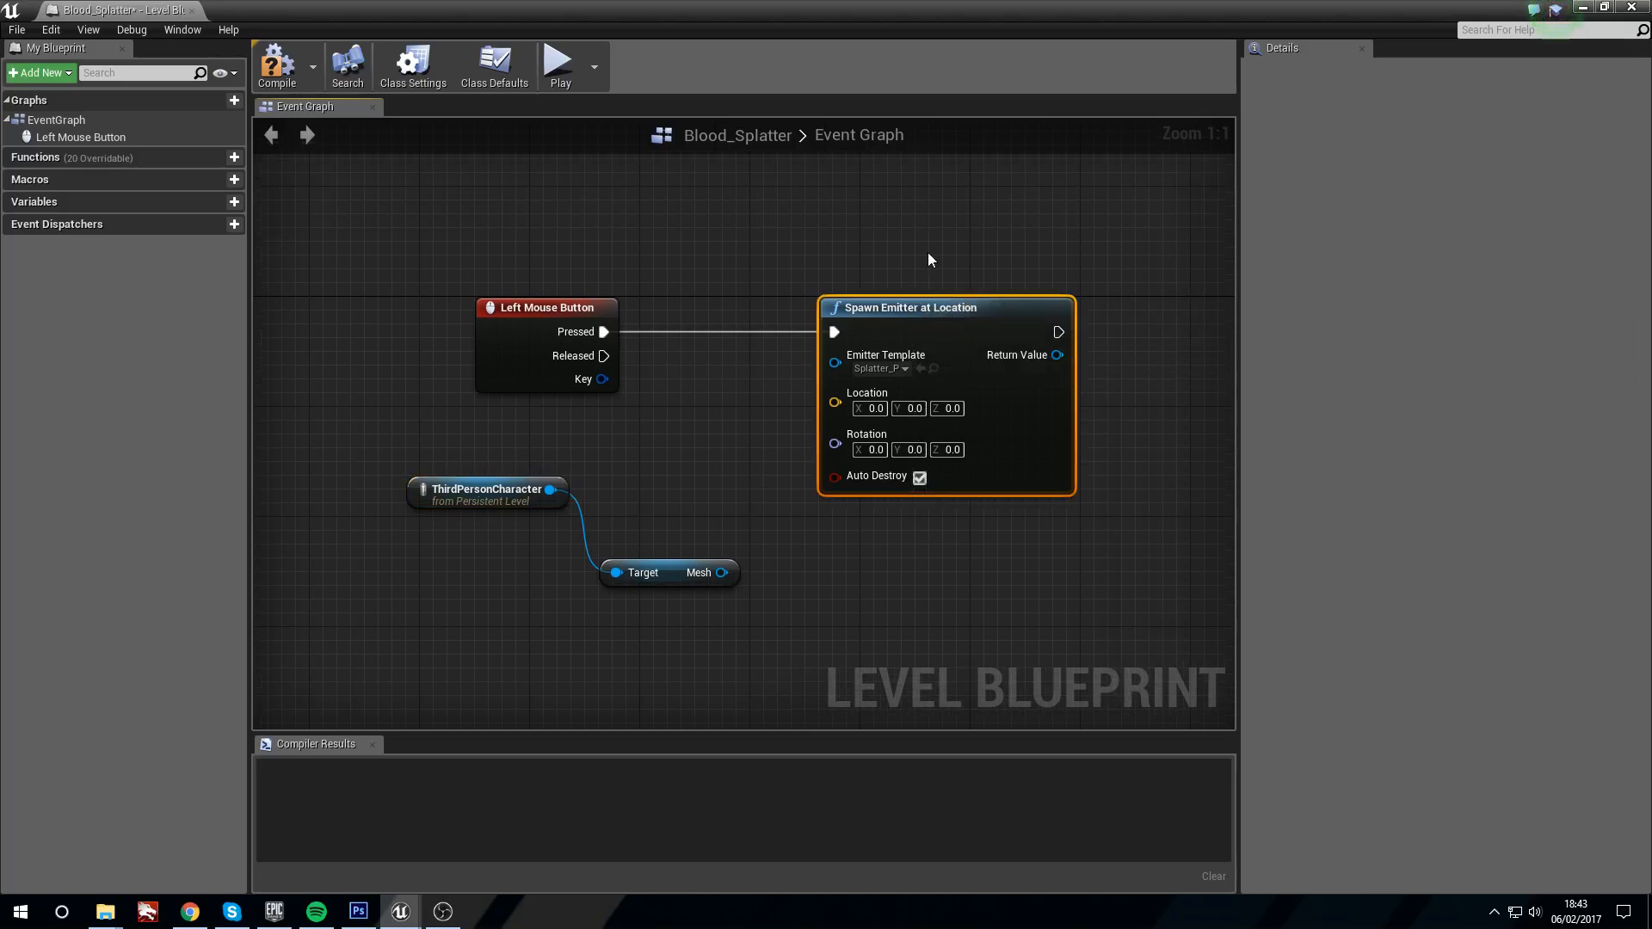
pyautogui.press('Delete')
pyautogui.moveTo(604, 332); pyautogui.dragTo(869, 389)
pyautogui.write('attach')
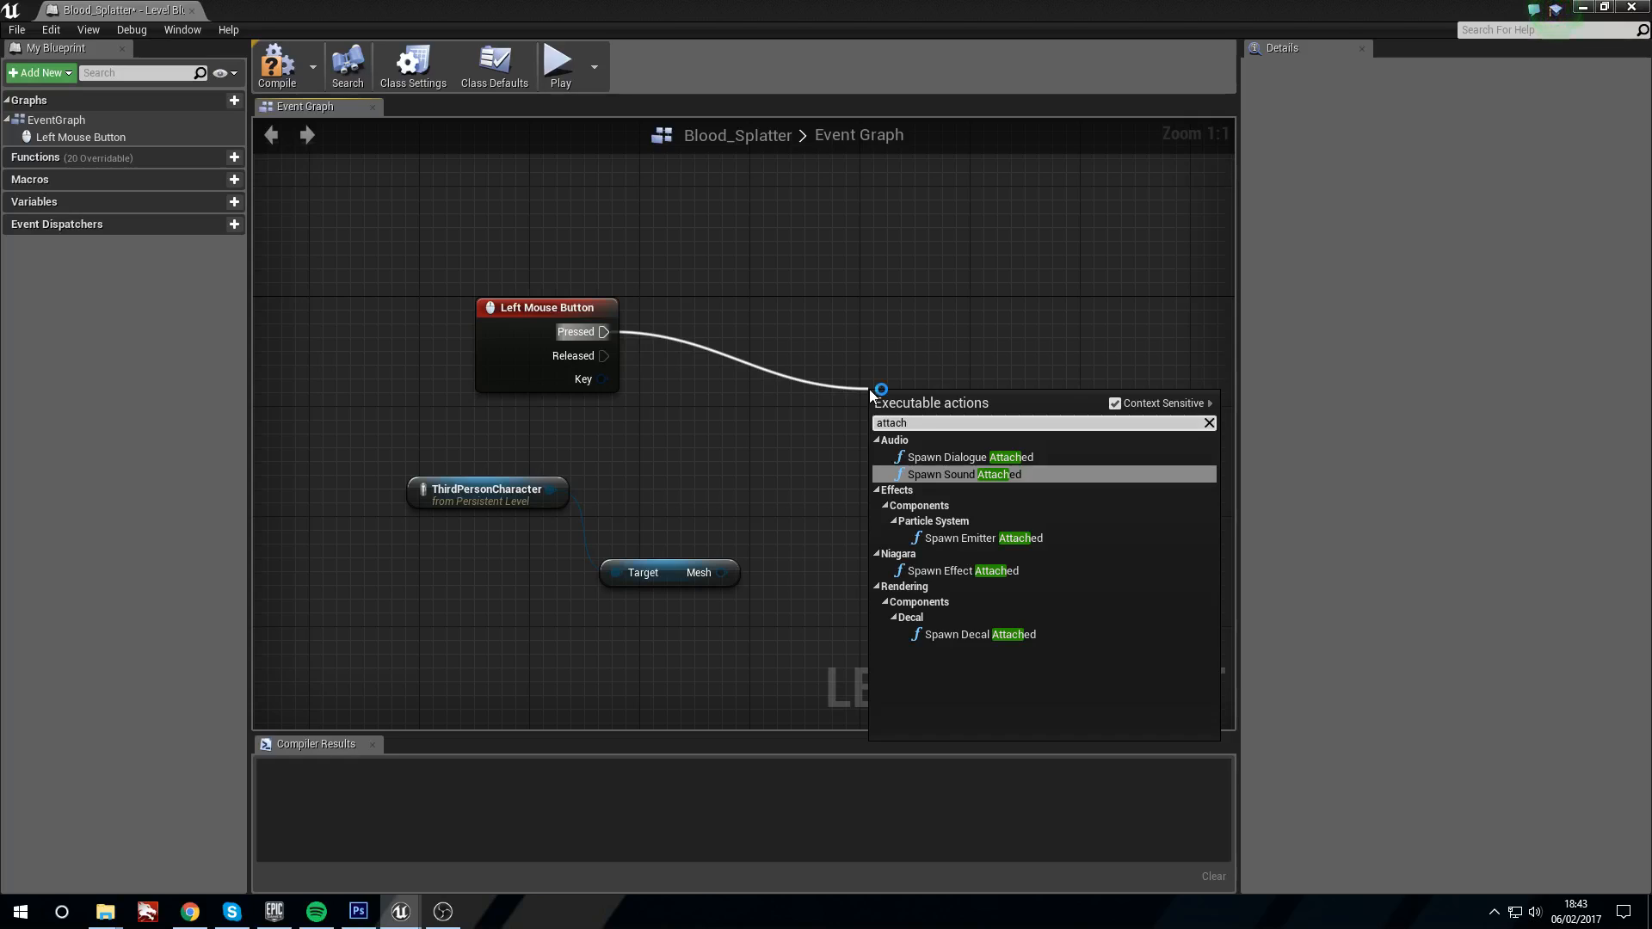
pyautogui.click(989, 538)
pyautogui.moveTo(960, 379); pyautogui.dragTo(933, 310)
# Step: Connect the character's Mesh output to Attach to Component on the Spawn Emitter Attached node and move the Mesh node up
pyautogui.moveTo(722, 572); pyautogui.dragTo(684, 495)
pyautogui.press('Escape')
pyautogui.moveTo(722, 573); pyautogui.dragTo(891, 401)
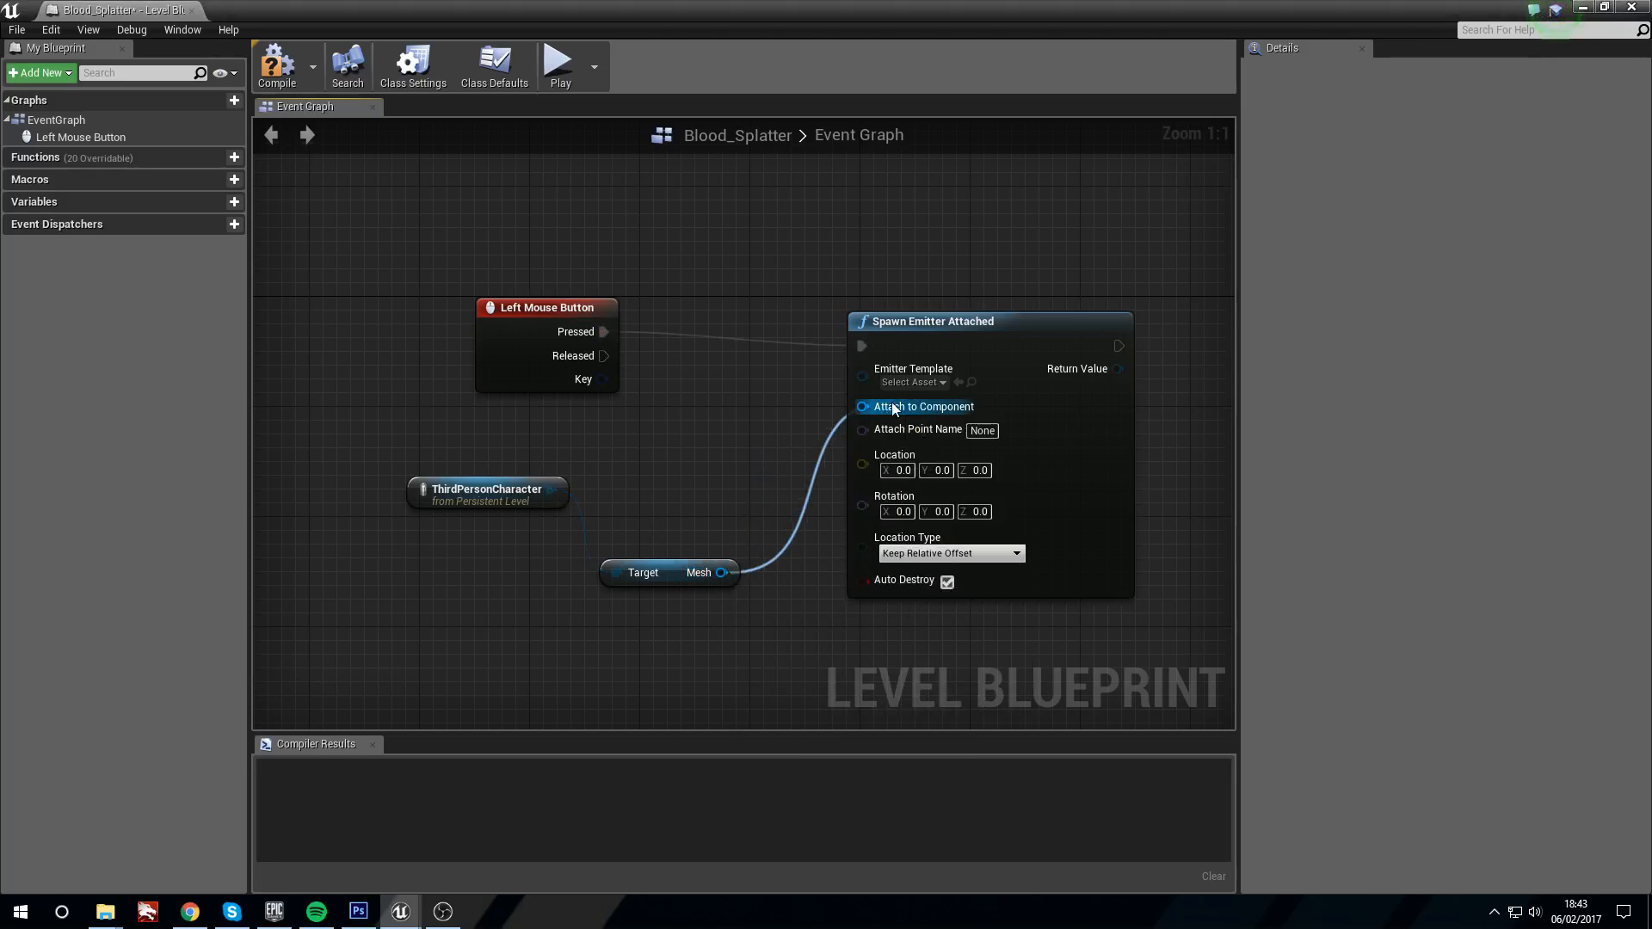
pyautogui.moveTo(675, 564); pyautogui.dragTo(674, 509)
# Step: Set the Emitter Template of Spawn Emitter Attached to Splatter_P and line up the Mesh node with the ThirdPersonCharacter reference
pyautogui.click(911, 382)
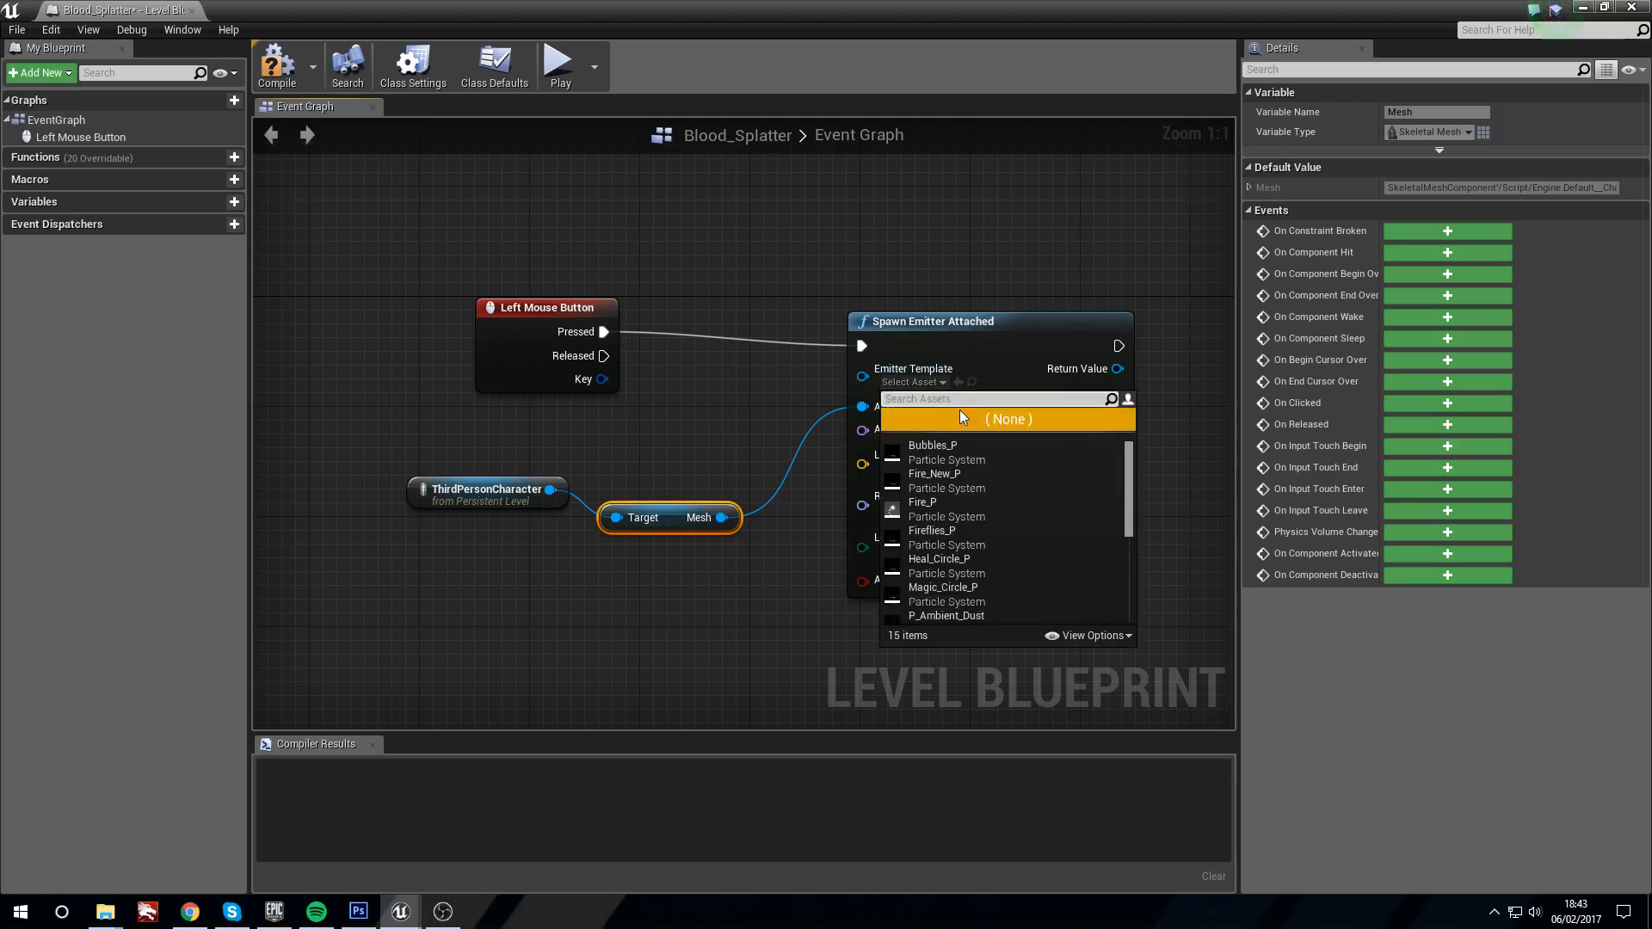
pyautogui.write('spl')
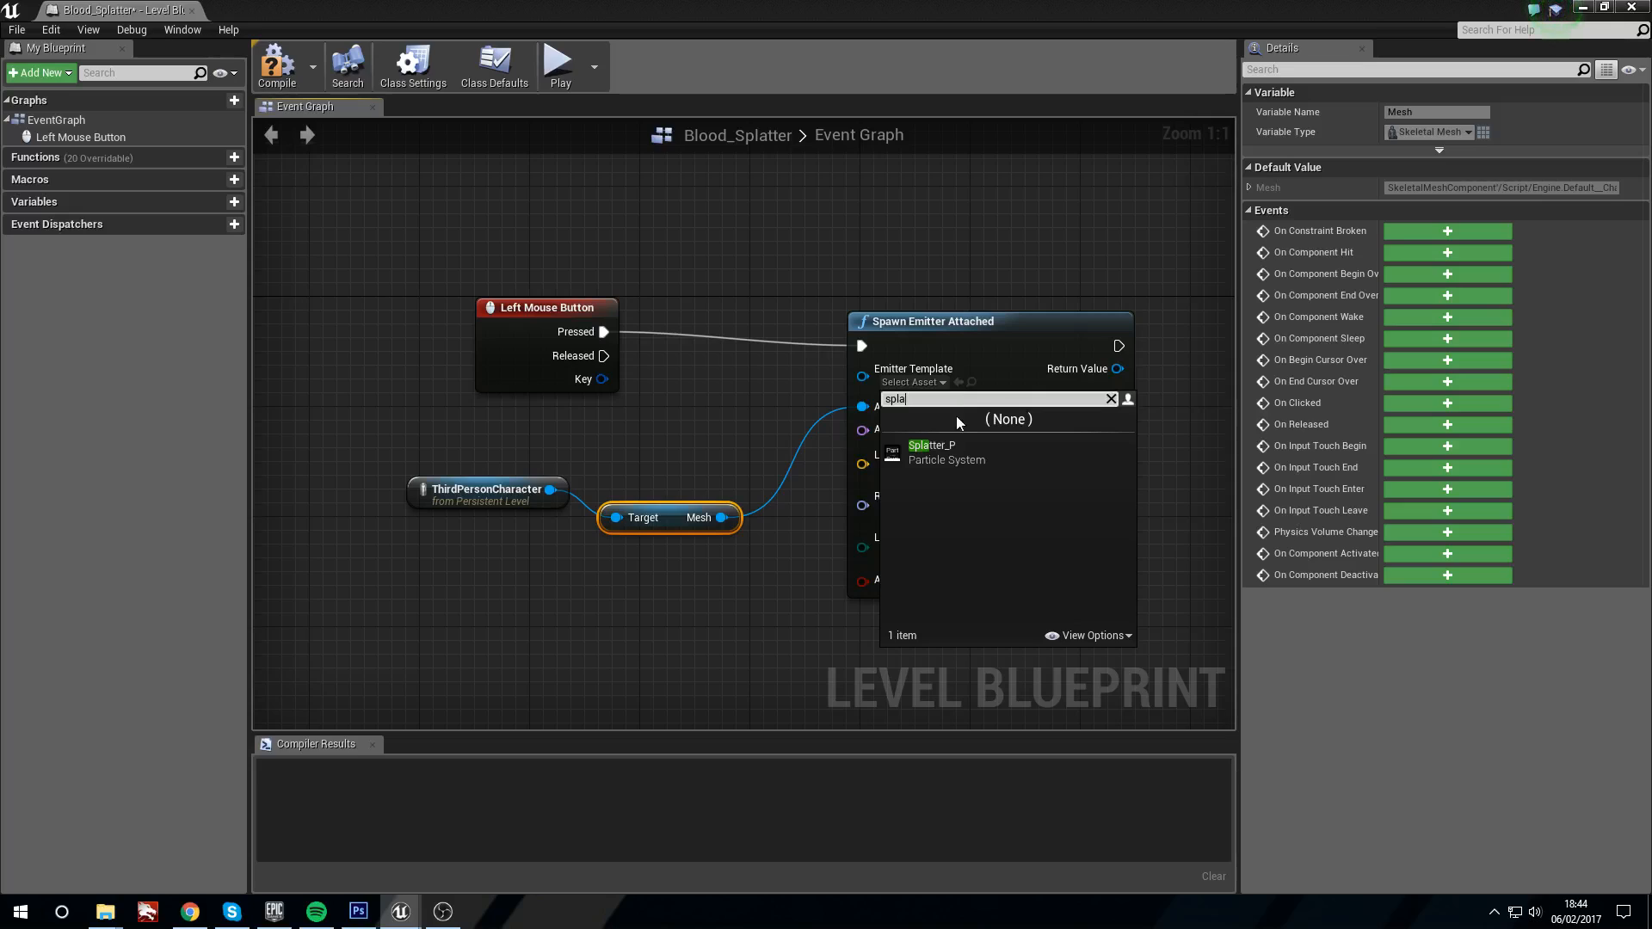
pyautogui.write('a')
pyautogui.click(932, 449)
pyautogui.moveTo(675, 517); pyautogui.dragTo(689, 489)
pyautogui.click(473, 460)
pyautogui.moveTo(731, 444); pyautogui.dragTo(615, 442, button='right')
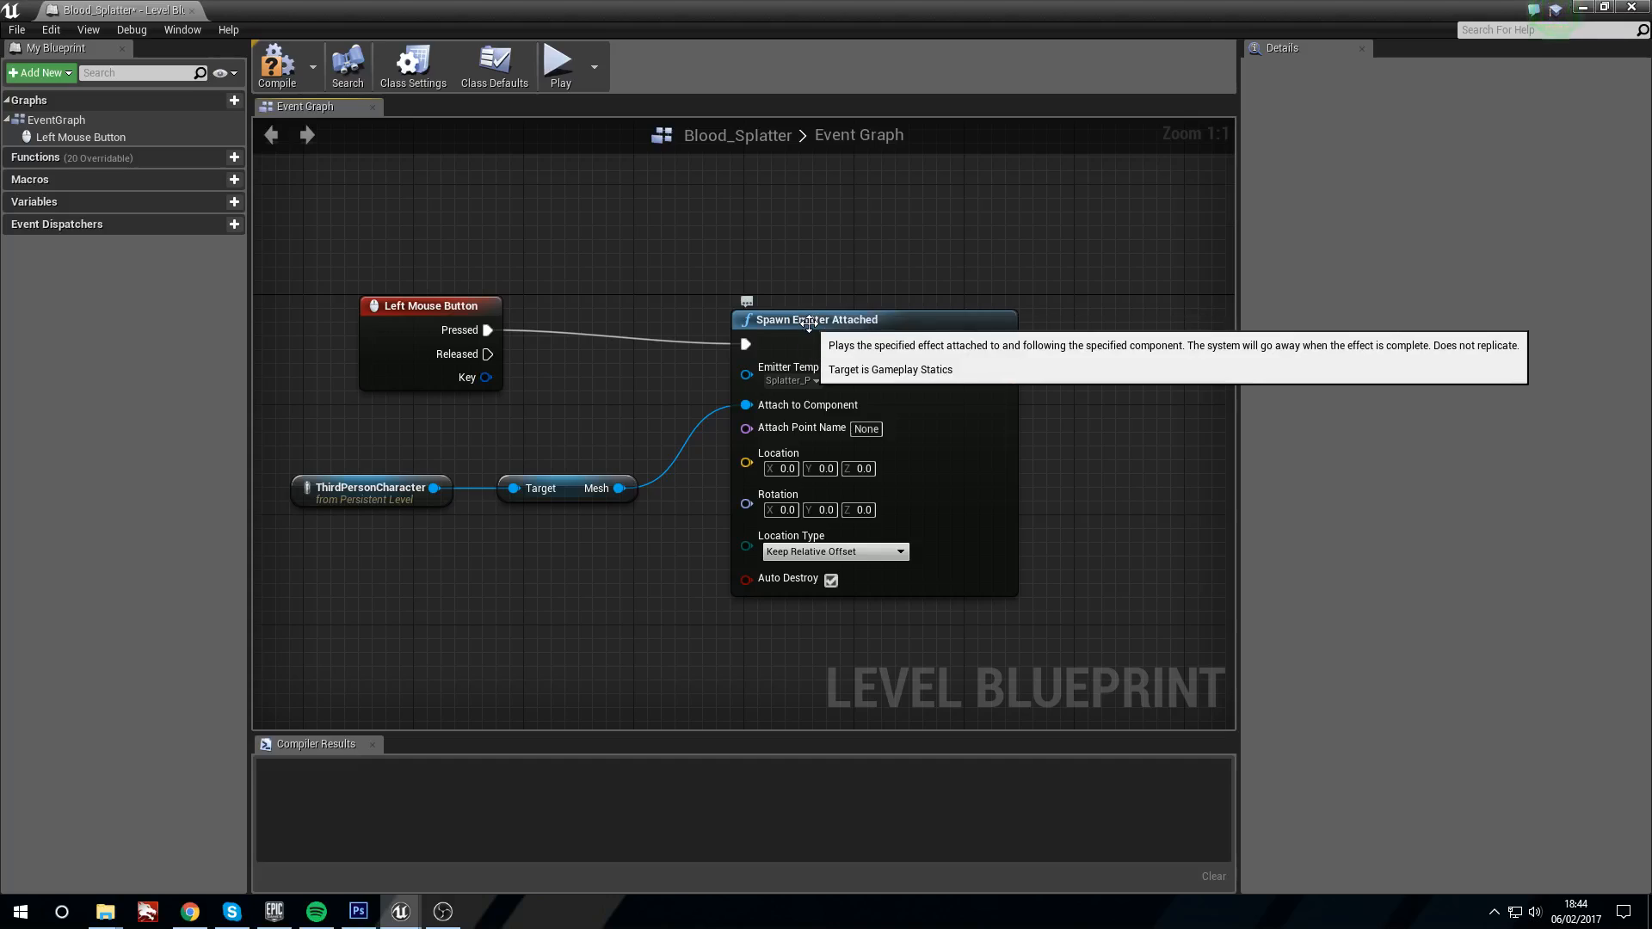
# Step: Set the Location Z of Spawn Emitter Attached to 150 and compile the Level Blueprint
pyautogui.click(864, 469)
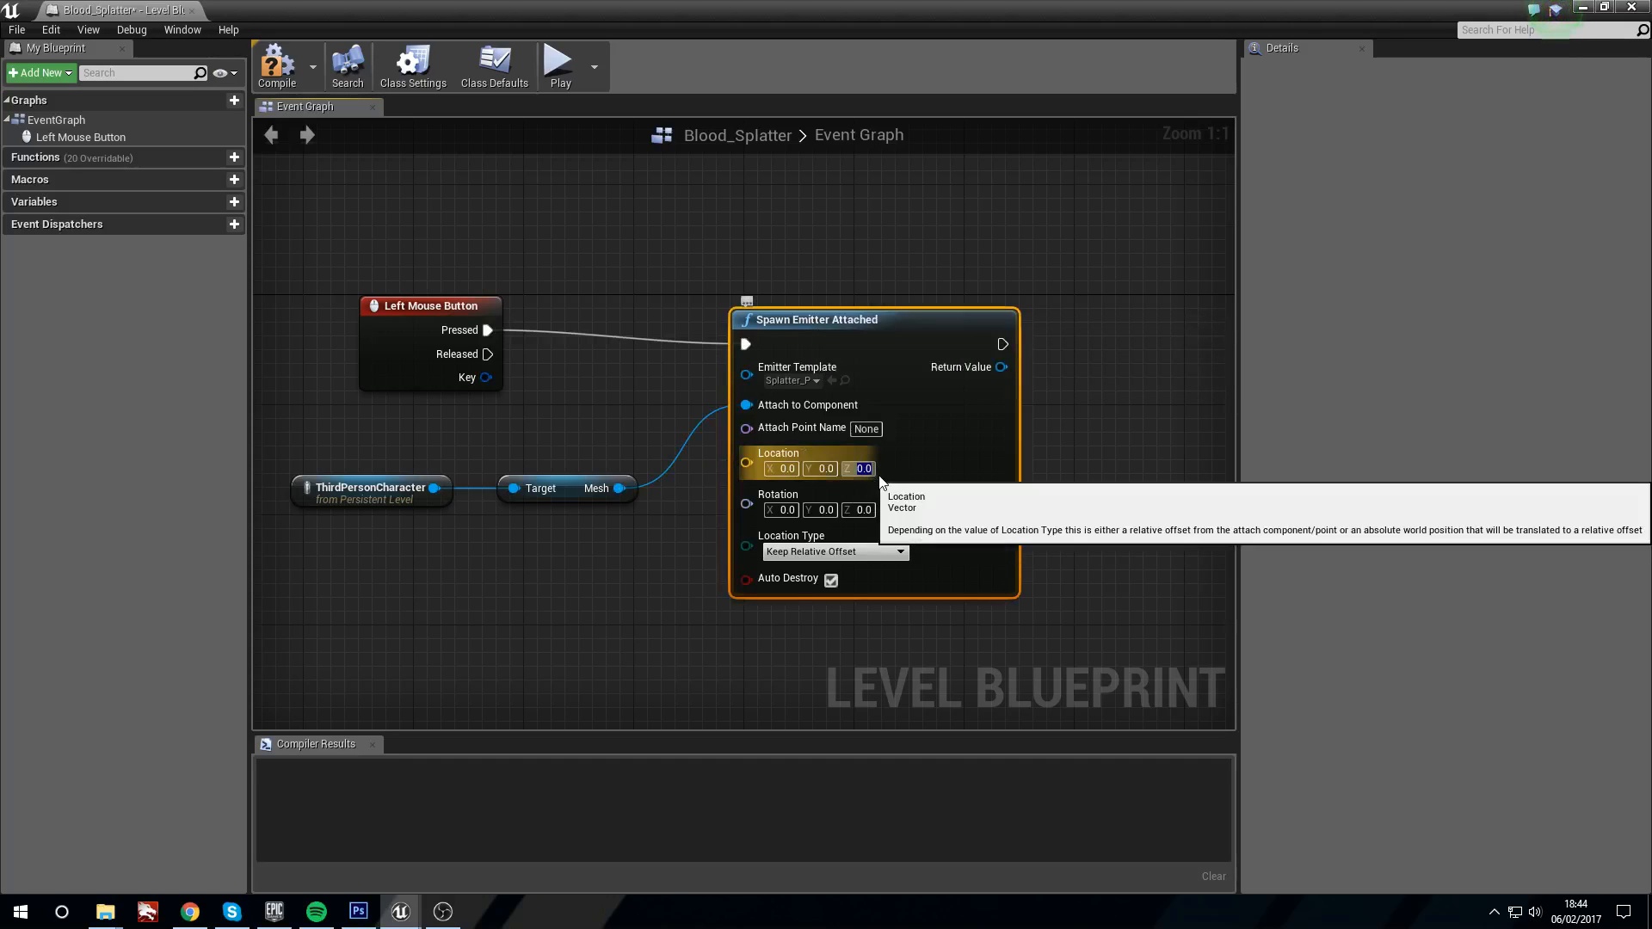
pyautogui.write('150')
pyautogui.press('Return')
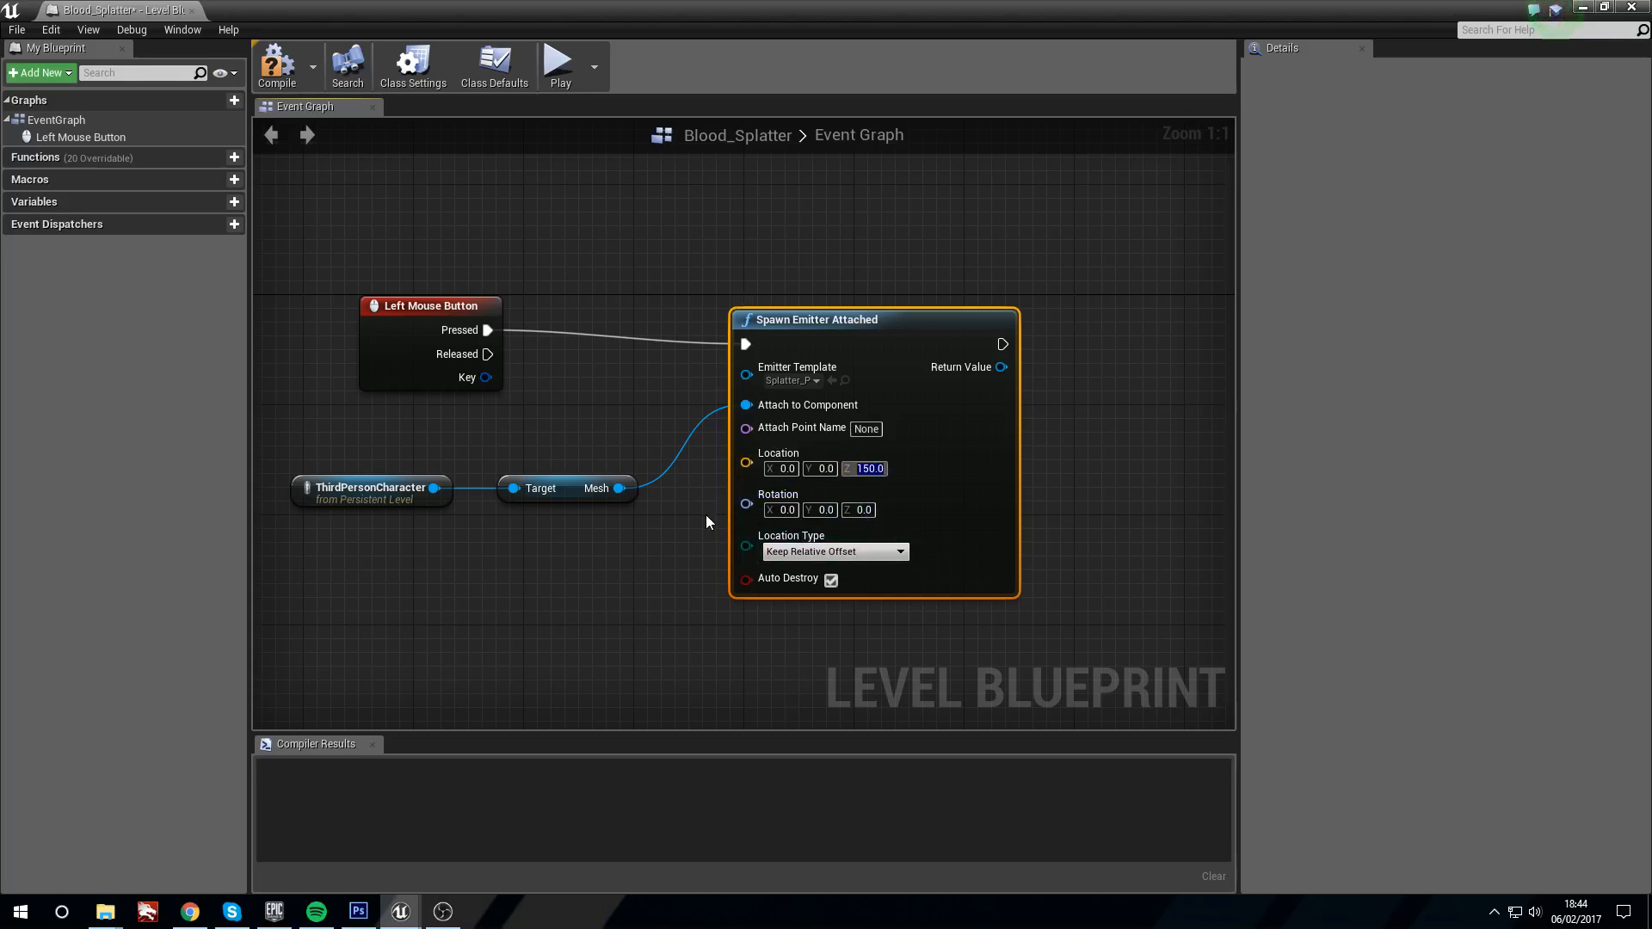
pyautogui.press('F7')
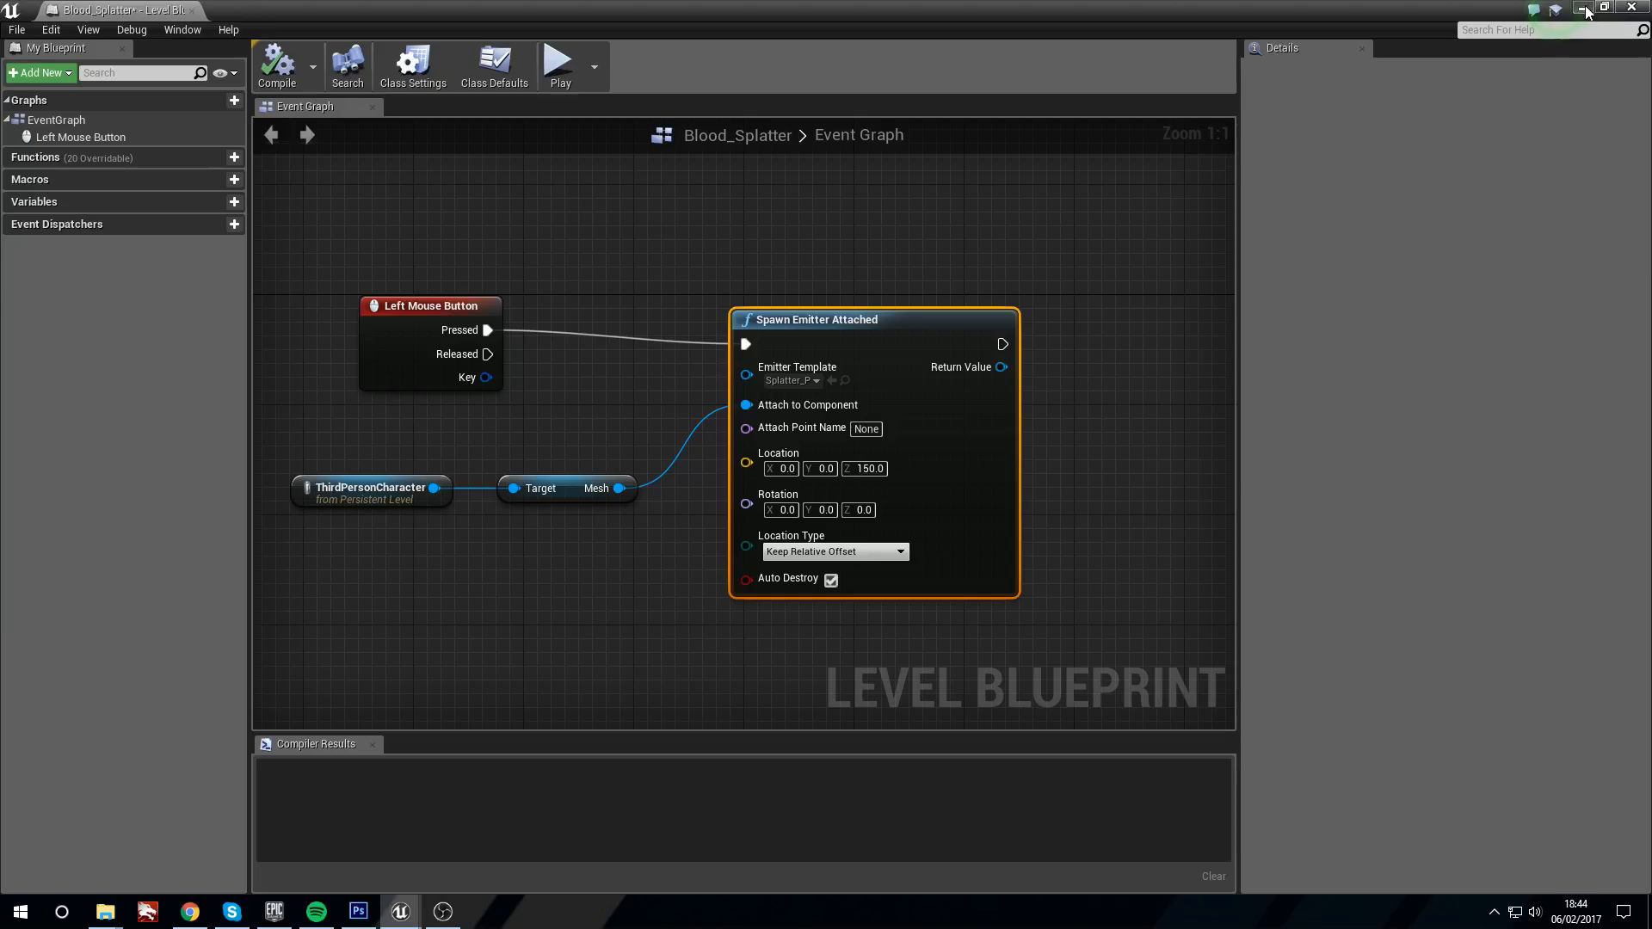
# Step: Play the level in the editor to test the splatter burst on the character, and end the session
pyautogui.click(1584, 9)
pyautogui.click(848, 64)
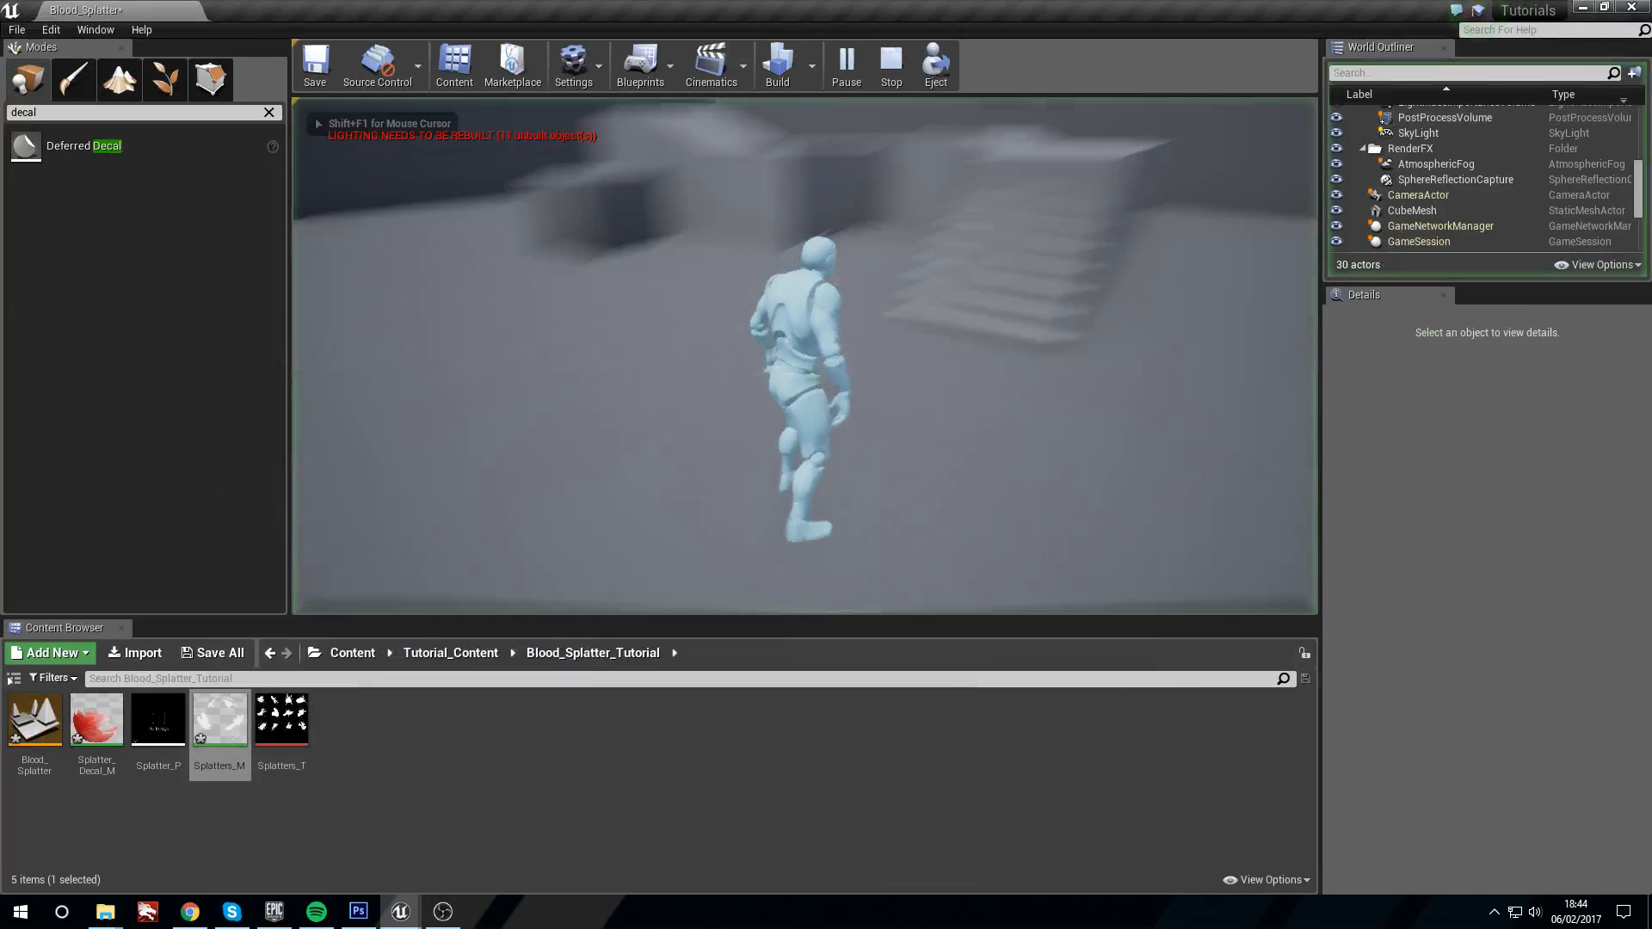
pyautogui.press('f')
pyautogui.press('f')
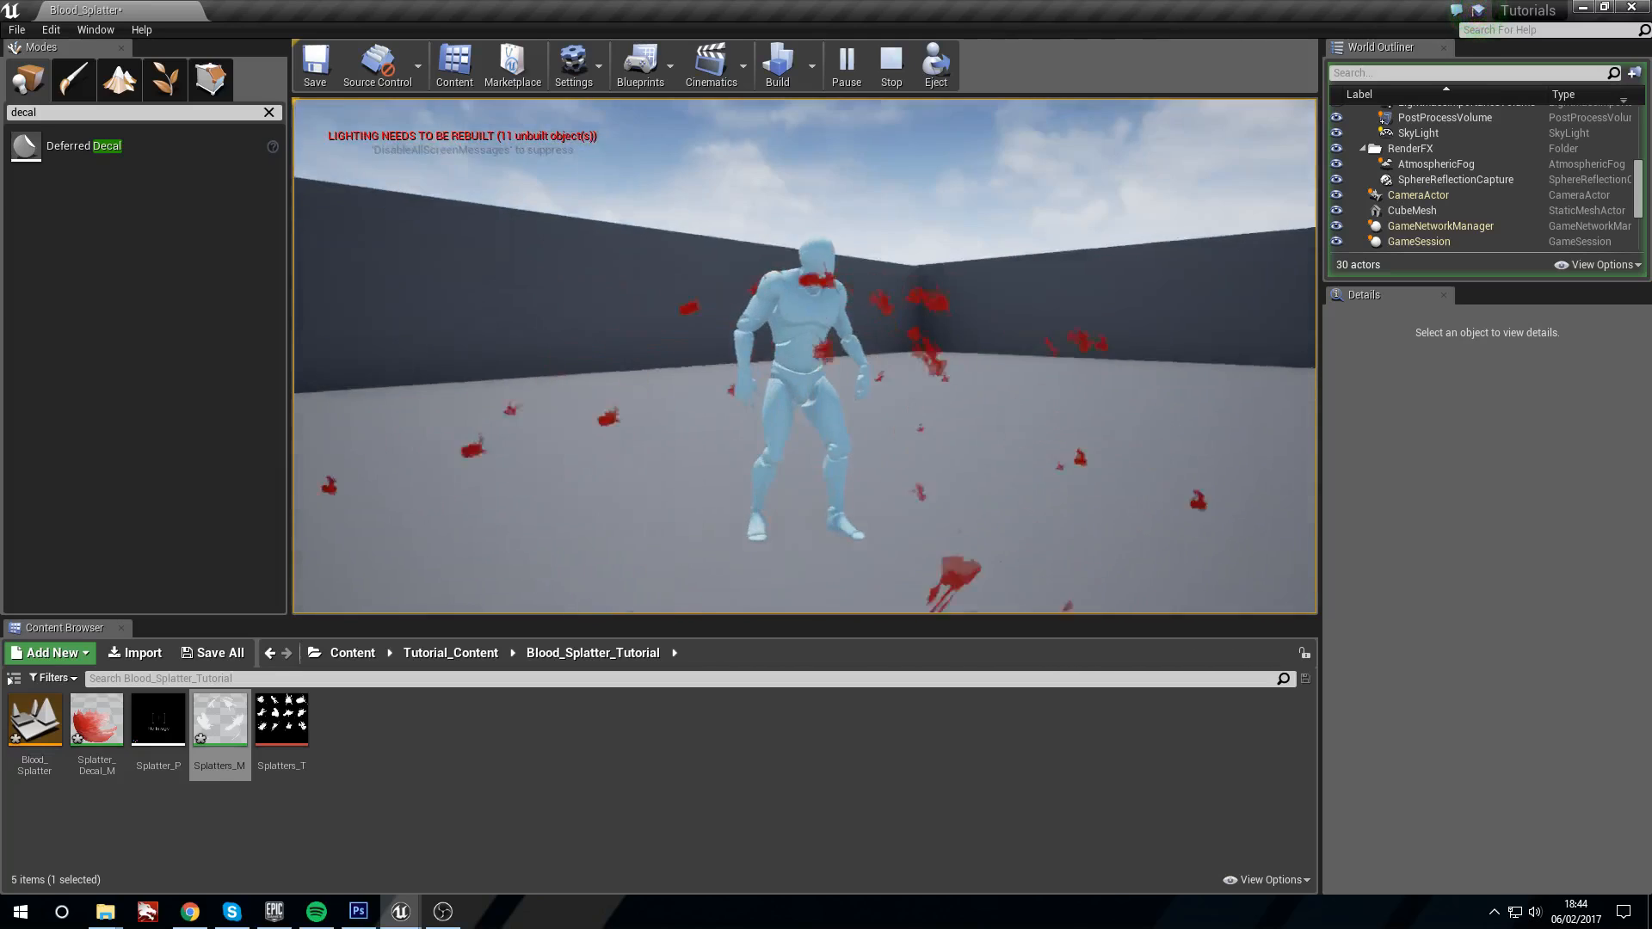
pyautogui.press('w')
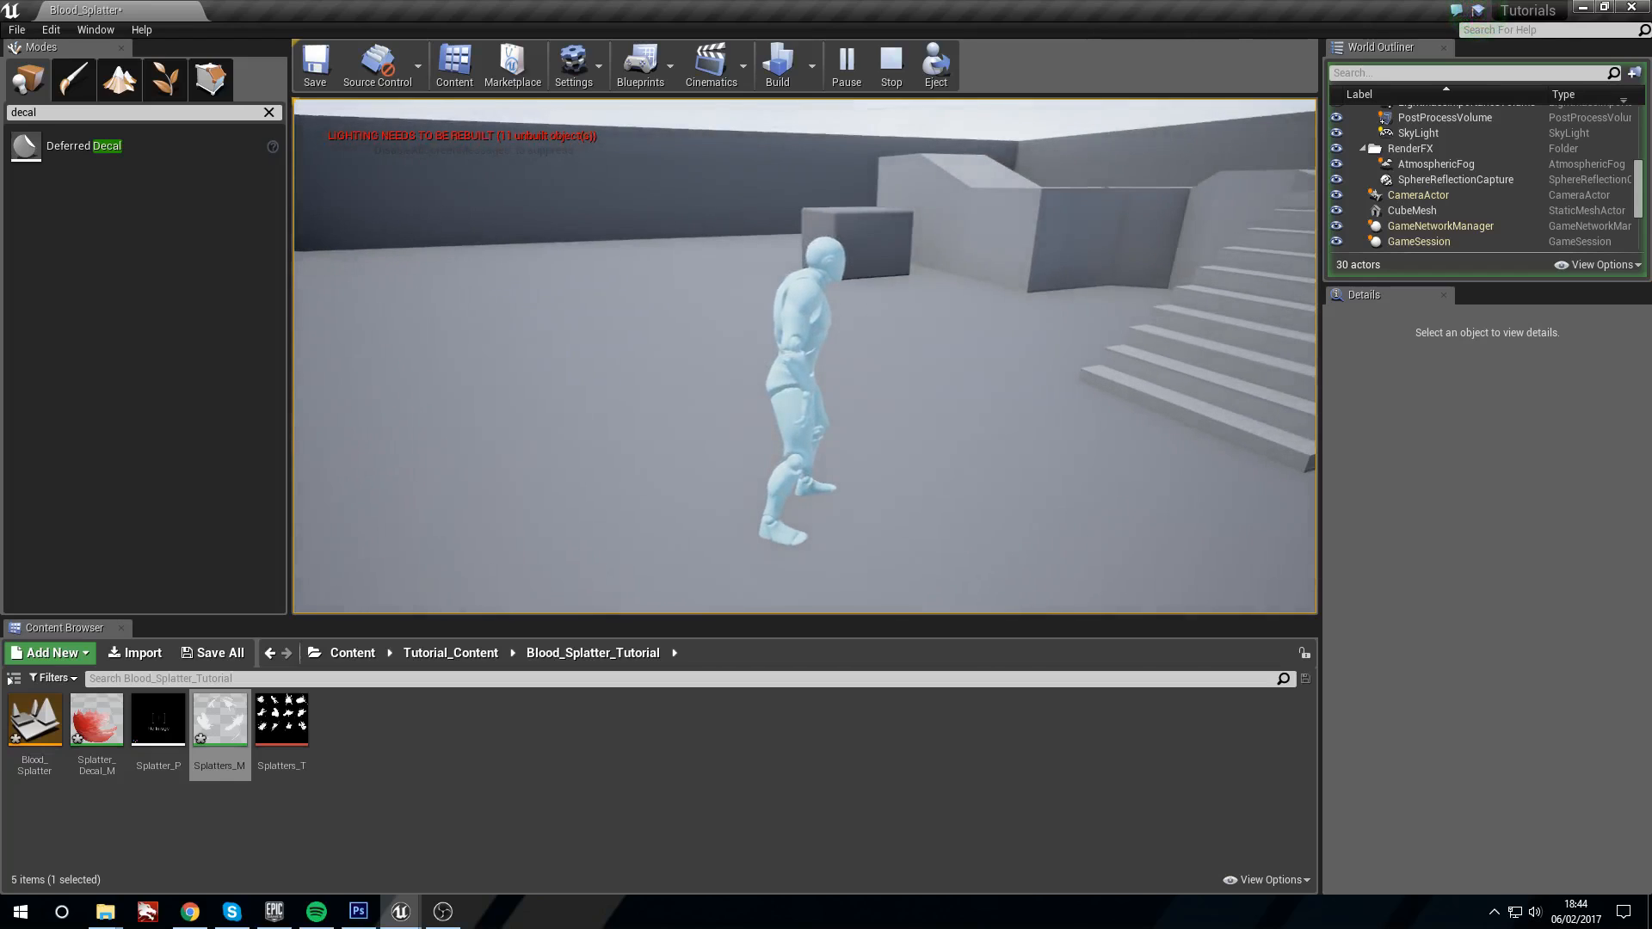
pyautogui.press('Escape')
# Step: Reopen the Level Blueprint and tidy the layout of the nodes feeding Spawn Emitter Attached
pyautogui.click(641, 66)
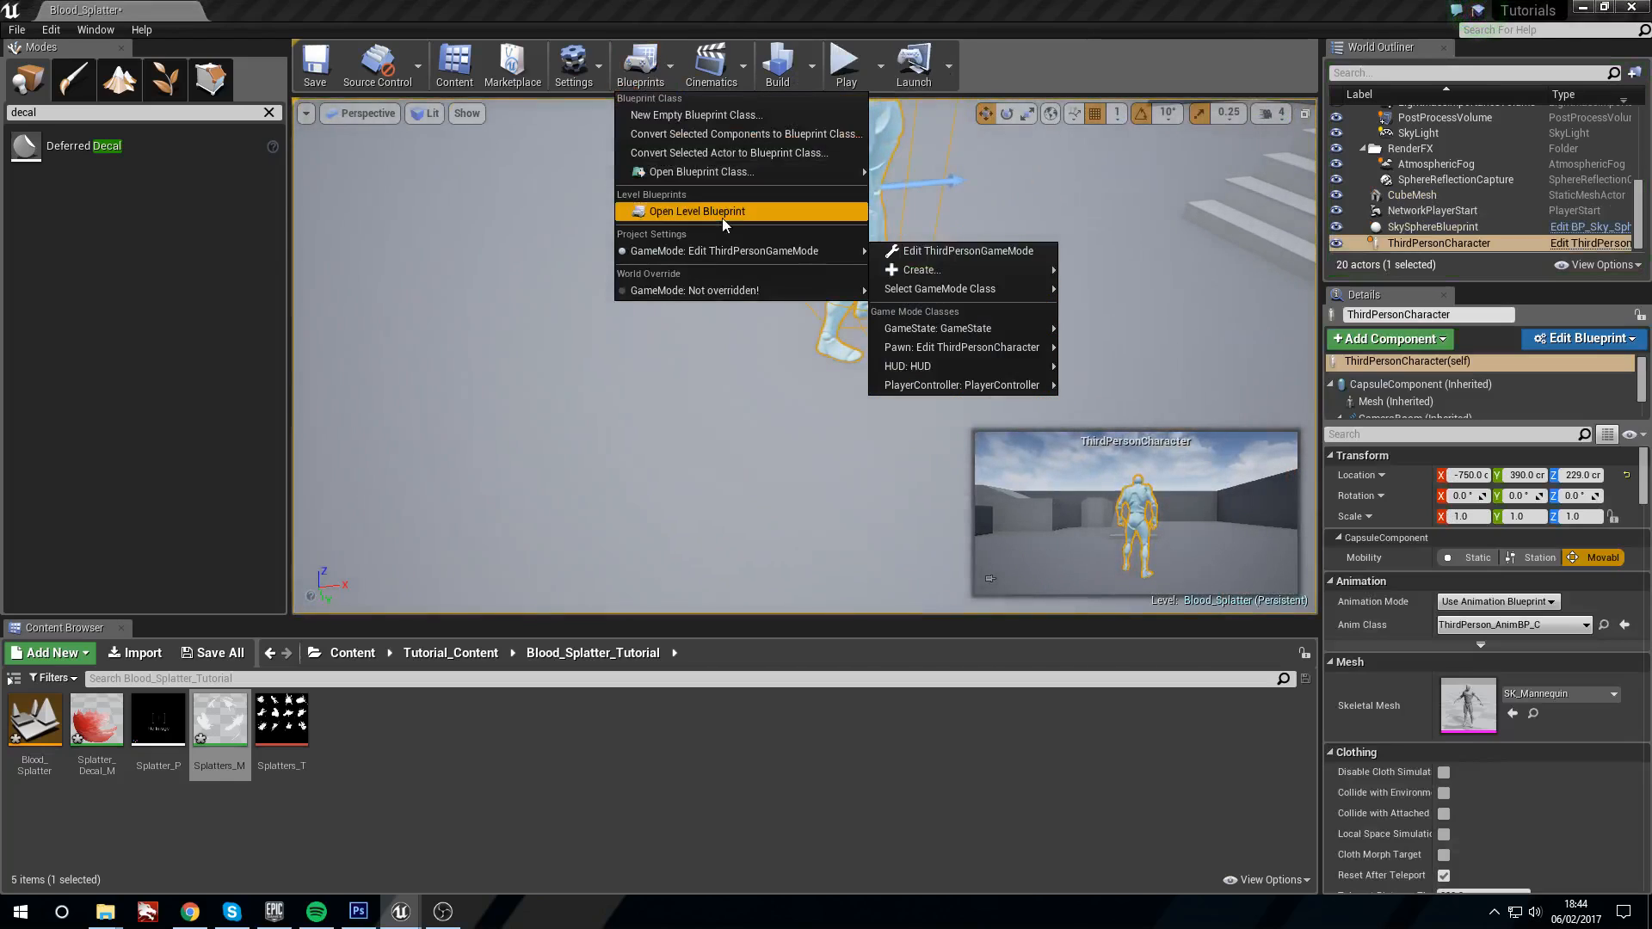
pyautogui.click(719, 213)
pyautogui.click(435, 433)
pyautogui.moveTo(430, 463); pyautogui.dragTo(416, 463)
pyautogui.moveTo(416, 463); pyautogui.dragTo(638, 482, button='right')
pyautogui.moveTo(526, 446); pyautogui.dragTo(566, 417)
pyautogui.click(743, 566)
pyautogui.moveTo(1216, 524); pyautogui.dragTo(860, 523, button='right')
# Step: Add a Bind Event to OnParticleCollide node from the Return Value of Spawn Emitter Attached
pyautogui.moveTo(670, 354); pyautogui.dragTo(869, 373)
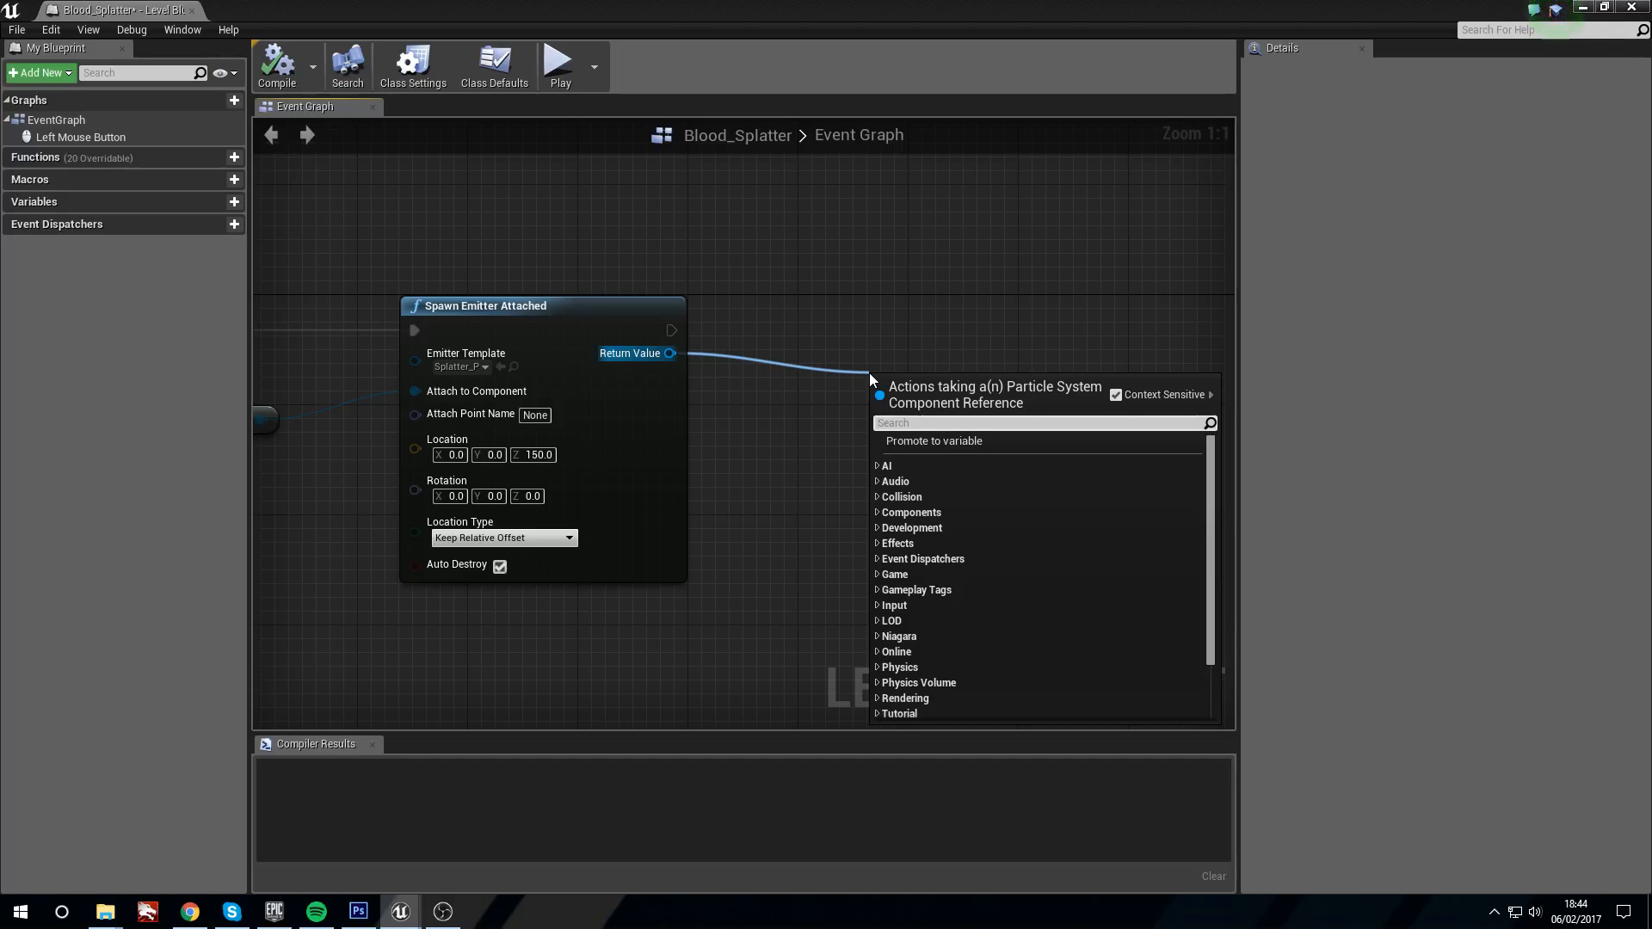
pyautogui.write('bind ')
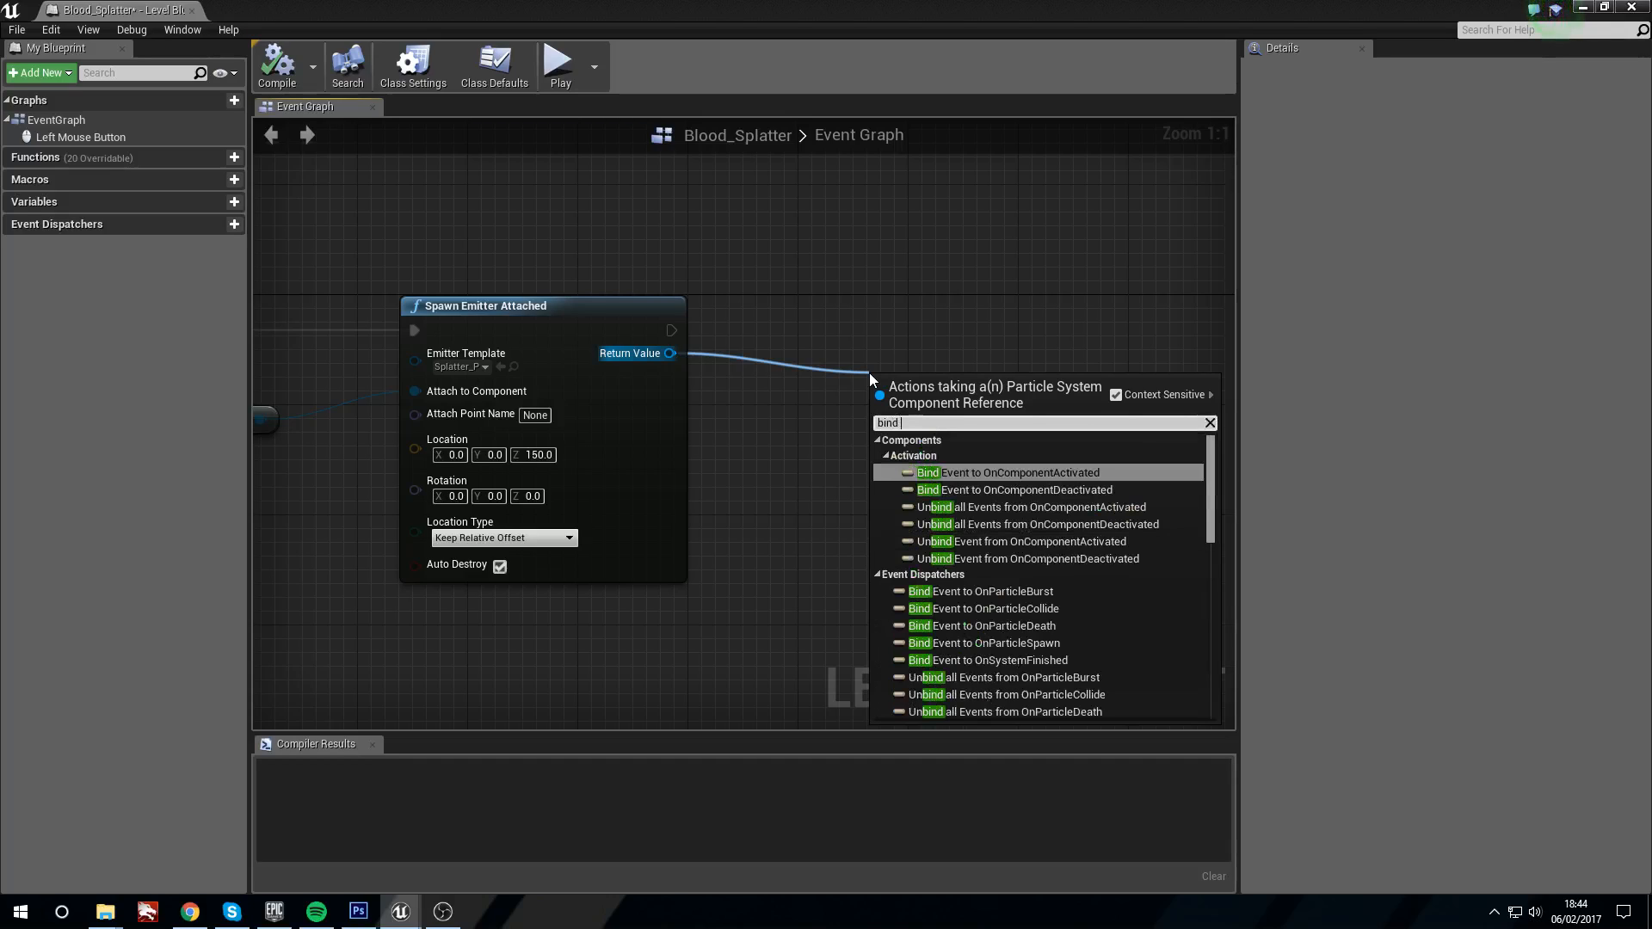
pyautogui.write('event on ')
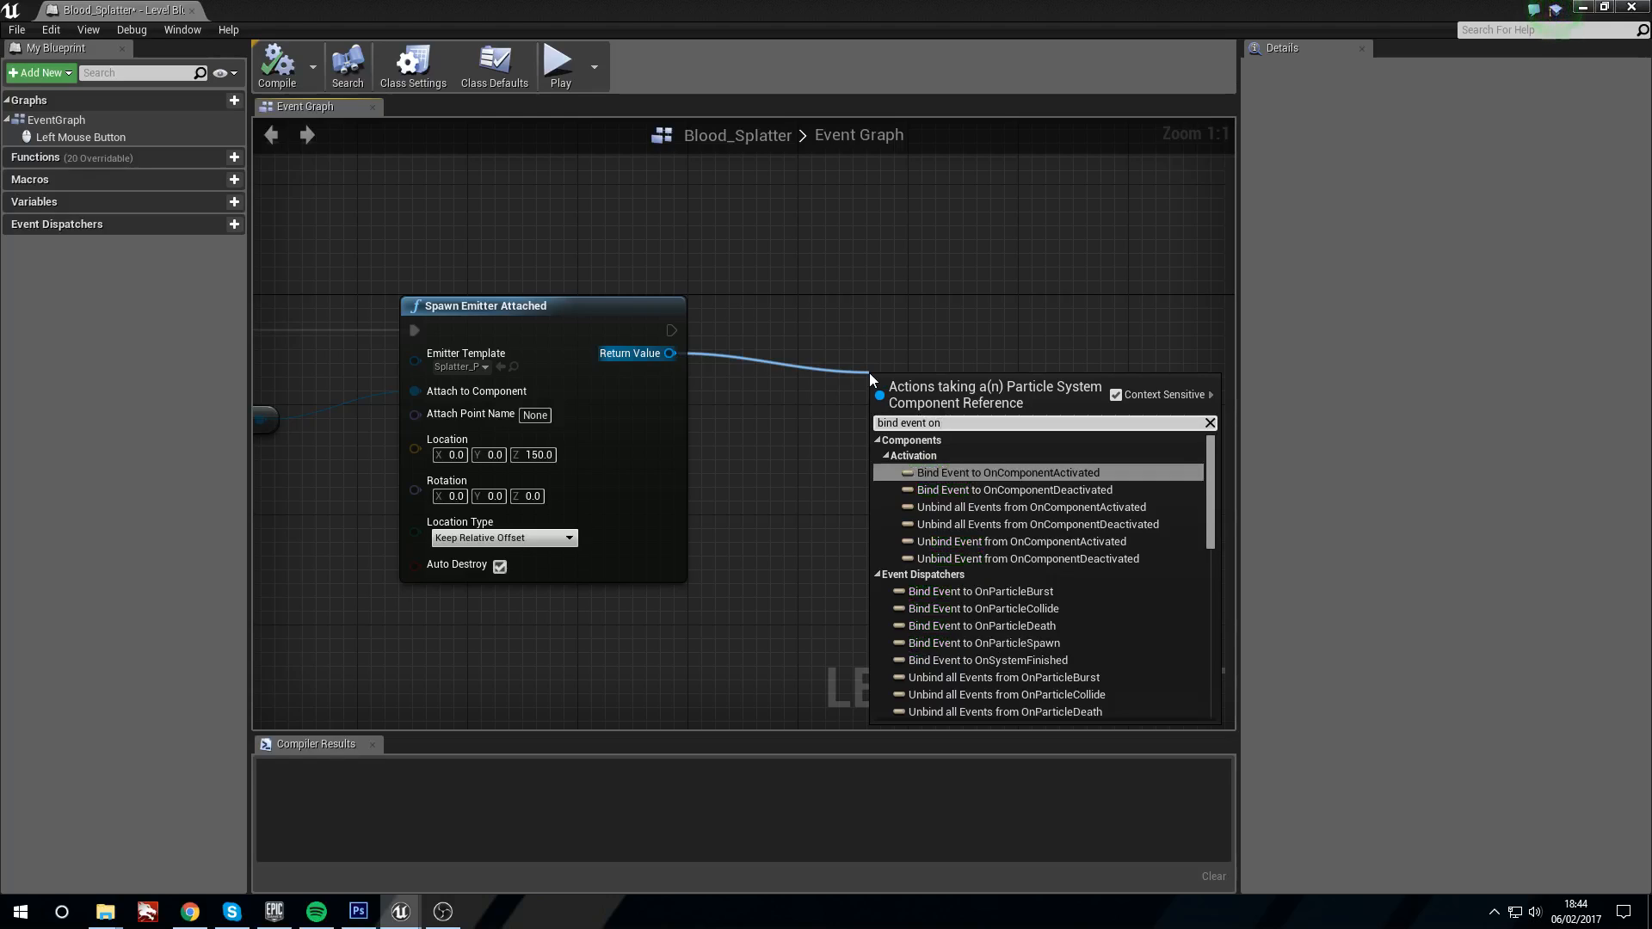
pyautogui.write('parti')
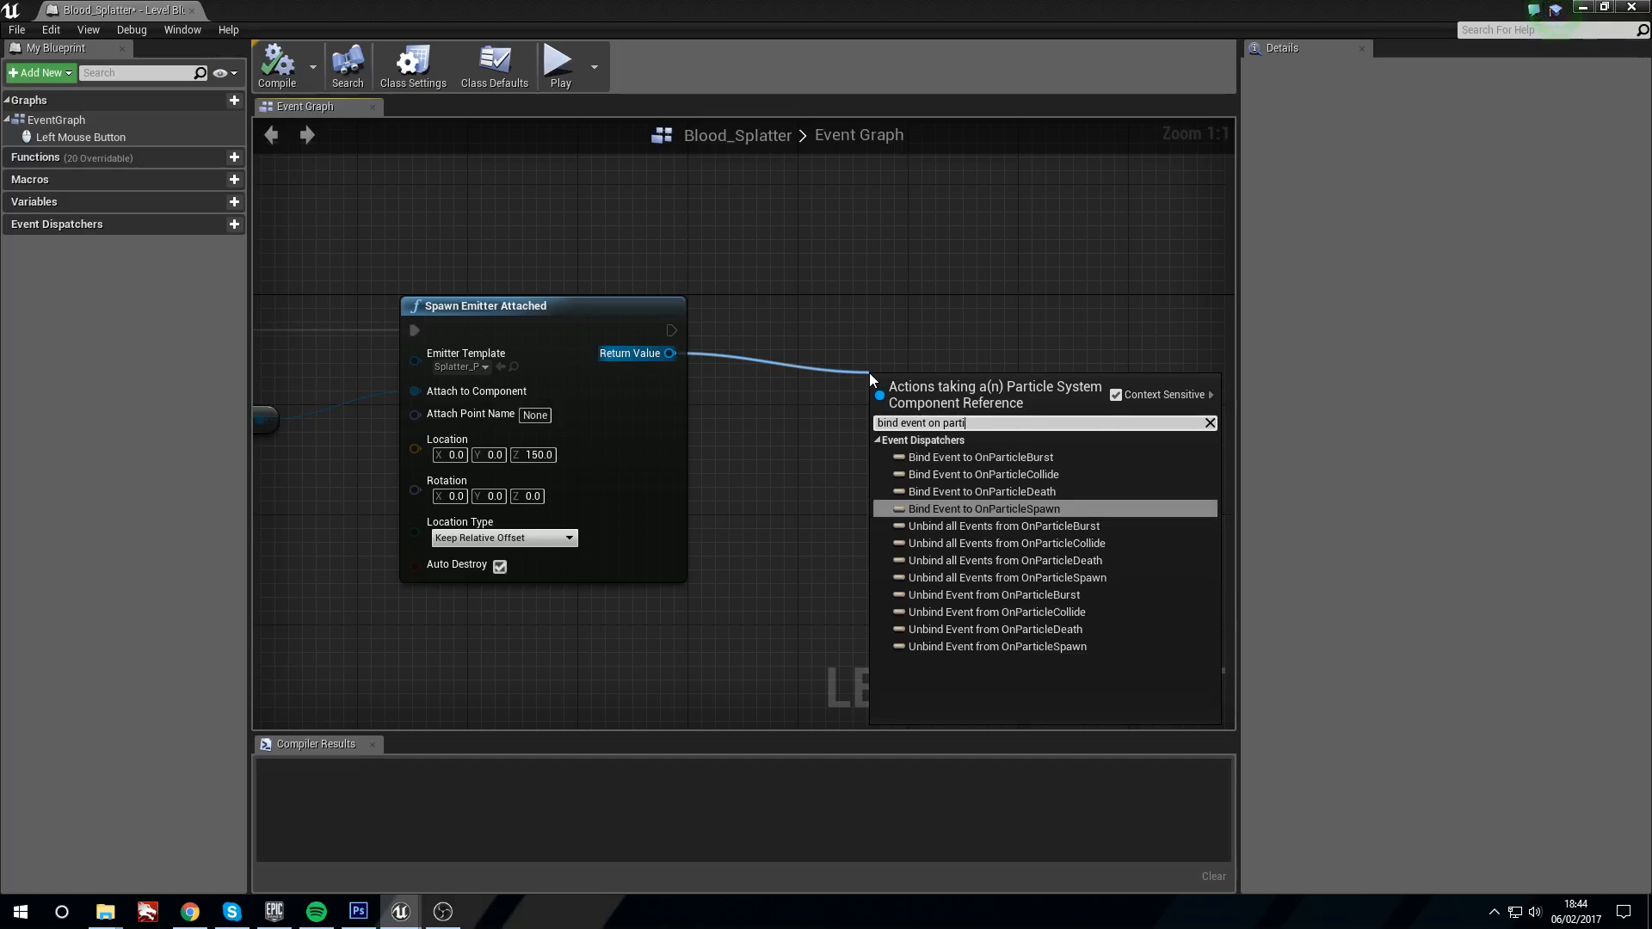
pyautogui.click(1012, 478)
pyautogui.moveTo(959, 413); pyautogui.dragTo(903, 340)
# Step: Connect the execution output of Spawn Emitter Attached to the Bind Event to OnParticleCollide node and align the two nodes
pyautogui.moveTo(974, 241); pyautogui.dragTo(858, 507)
pyautogui.moveTo(668, 355); pyautogui.dragTo(723, 398)
pyautogui.click(733, 327)
pyautogui.moveTo(672, 331); pyautogui.dragTo(831, 345)
pyautogui.moveTo(909, 324); pyautogui.dragTo(948, 313)
# Step: Add a custom event to the Event input of Bind Event to OnParticleCollide and place it below the bind node
pyautogui.moveTo(918, 401); pyautogui.dragTo(920, 383, button='right')
pyautogui.moveTo(870, 358); pyautogui.dragTo(792, 630)
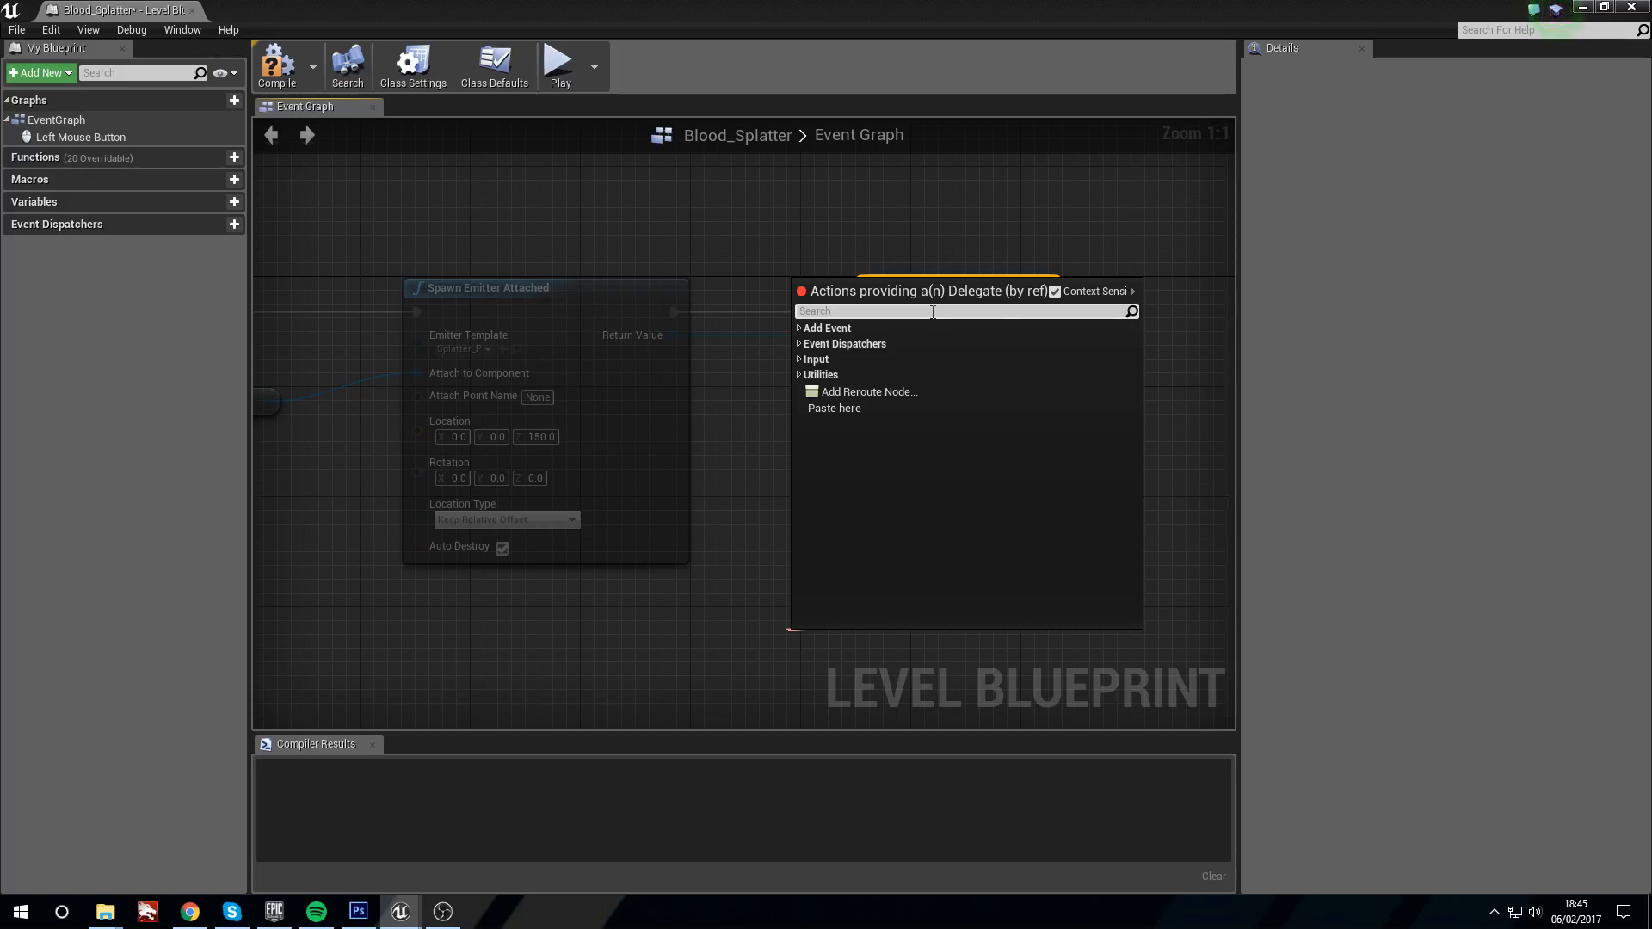
pyautogui.write('cust')
pyautogui.press('Return')
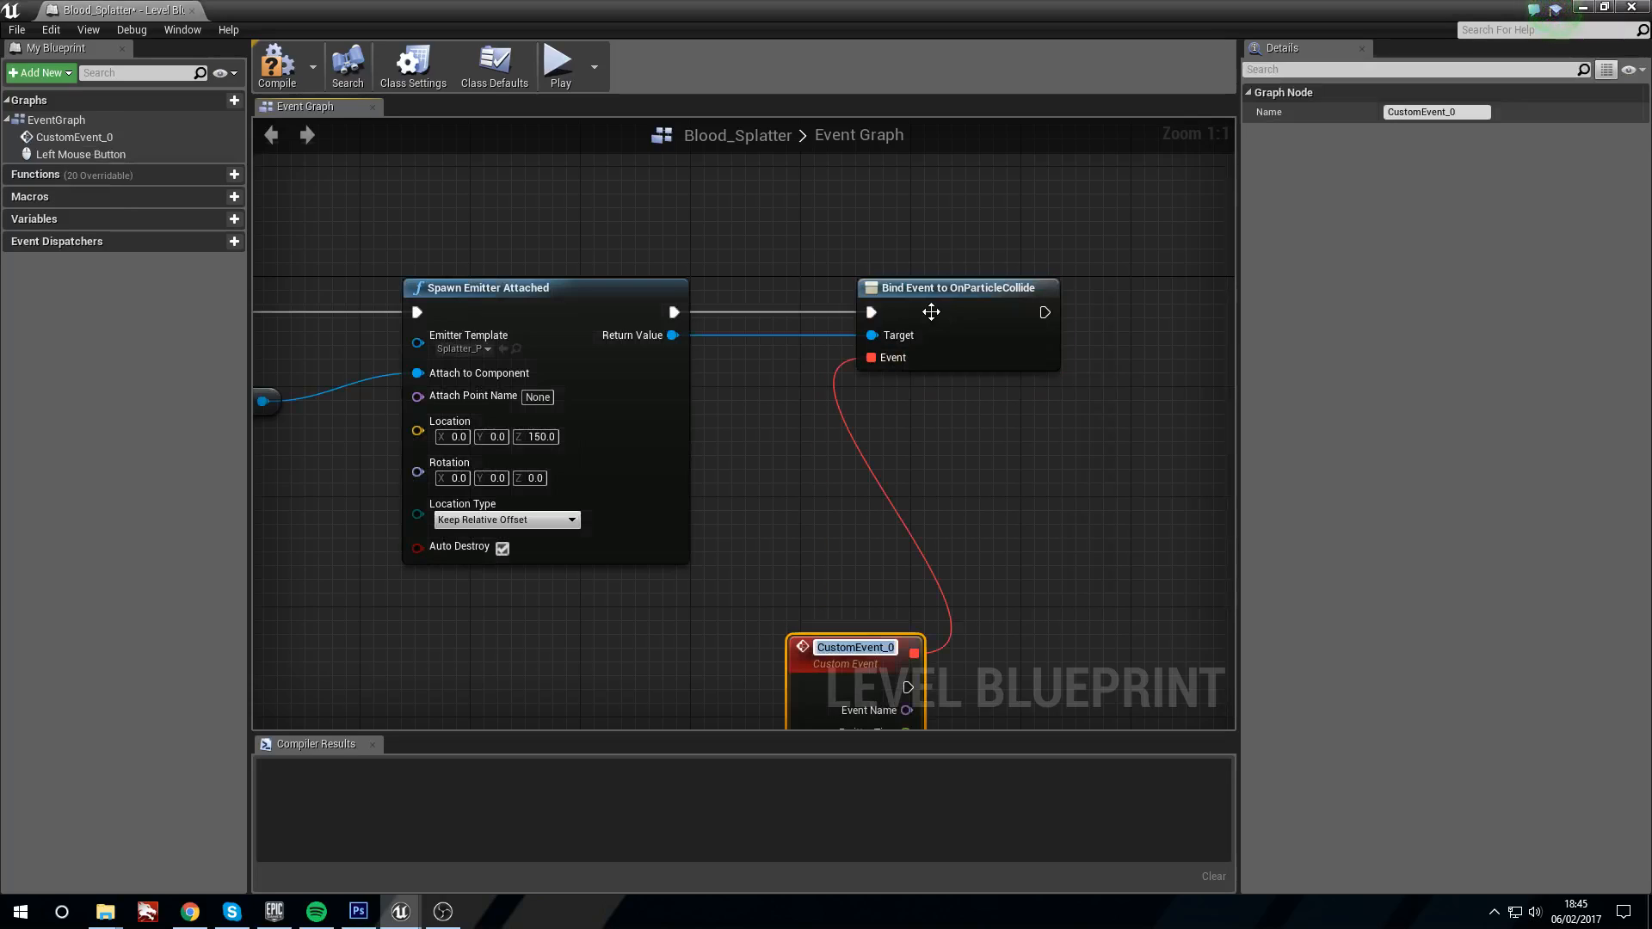
pyautogui.moveTo(860, 570); pyautogui.dragTo(777, 474, button='right')
pyautogui.click(769, 437)
pyautogui.moveTo(778, 562); pyautogui.dragTo(702, 548)
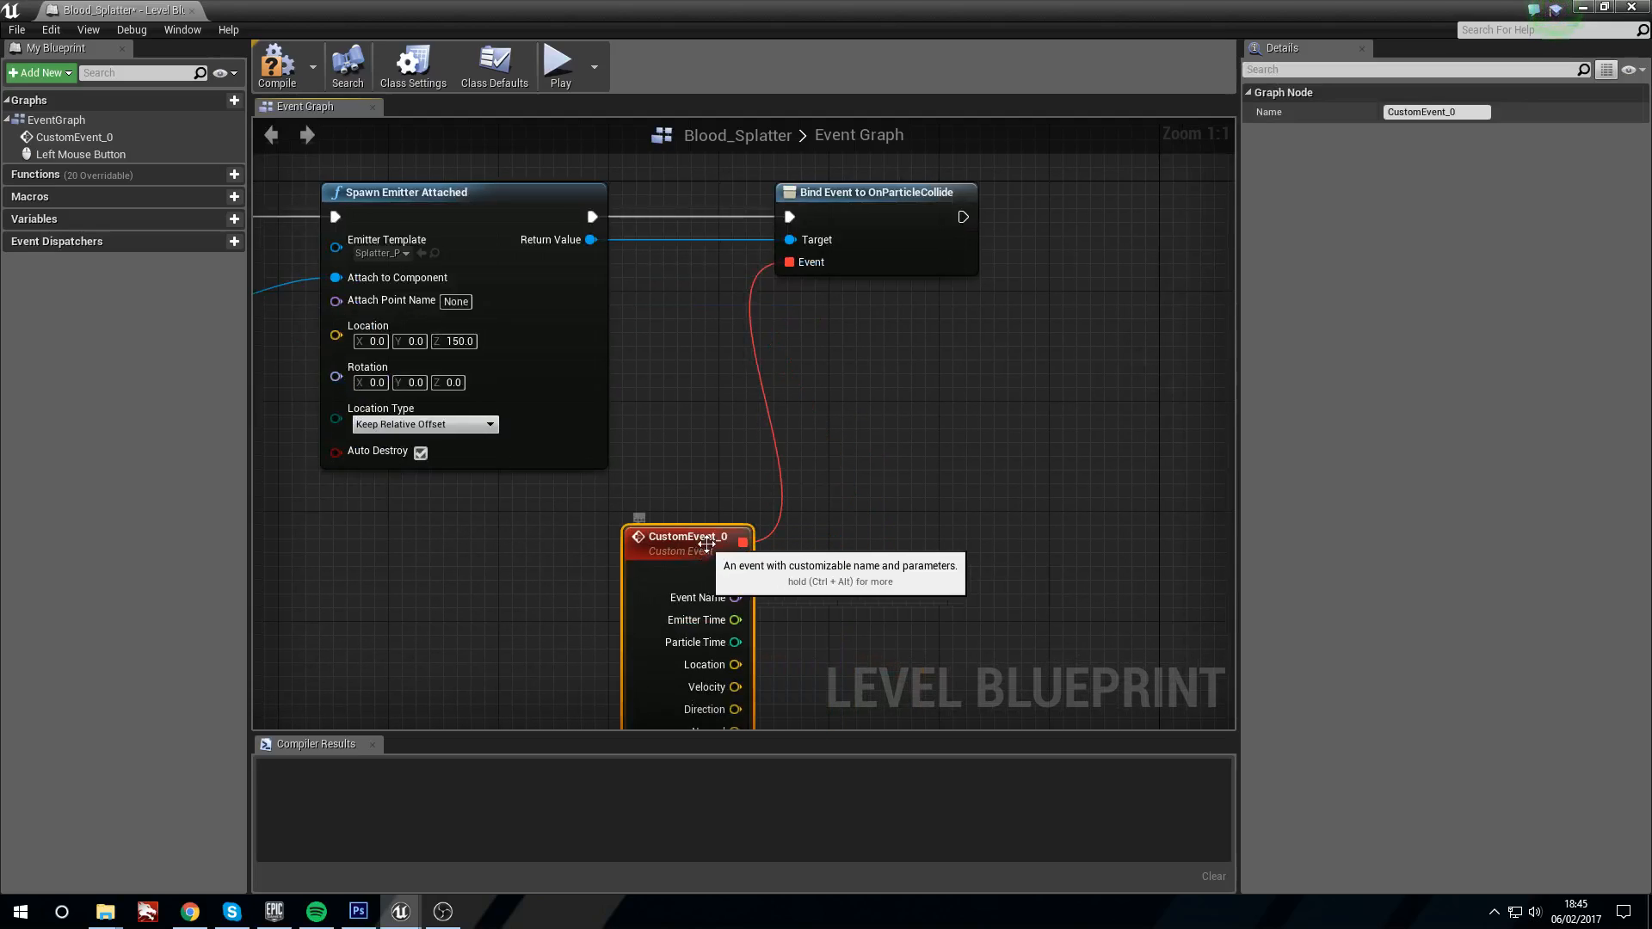
# Step: Rename the new custom event as On Collide Event
pyautogui.moveTo(731, 423); pyautogui.dragTo(819, 401, button='right')
pyautogui.click(819, 401)
pyautogui.moveTo(880, 210); pyautogui.dragTo(878, 269, button='right')
pyautogui.click(941, 240)
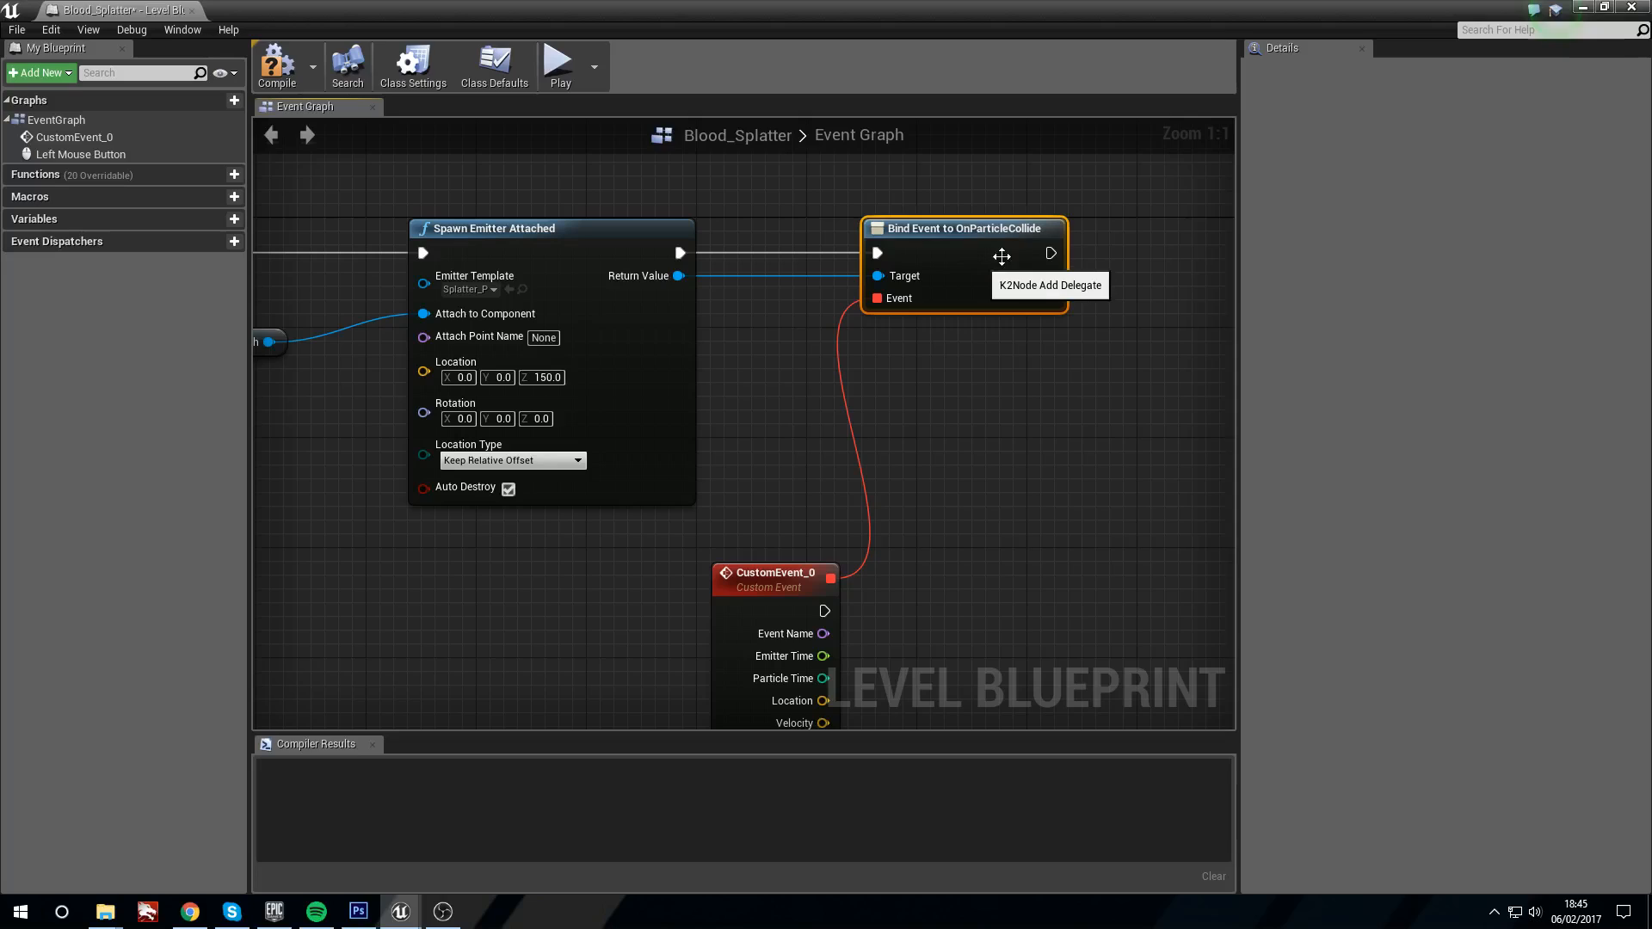
pyautogui.click(765, 592)
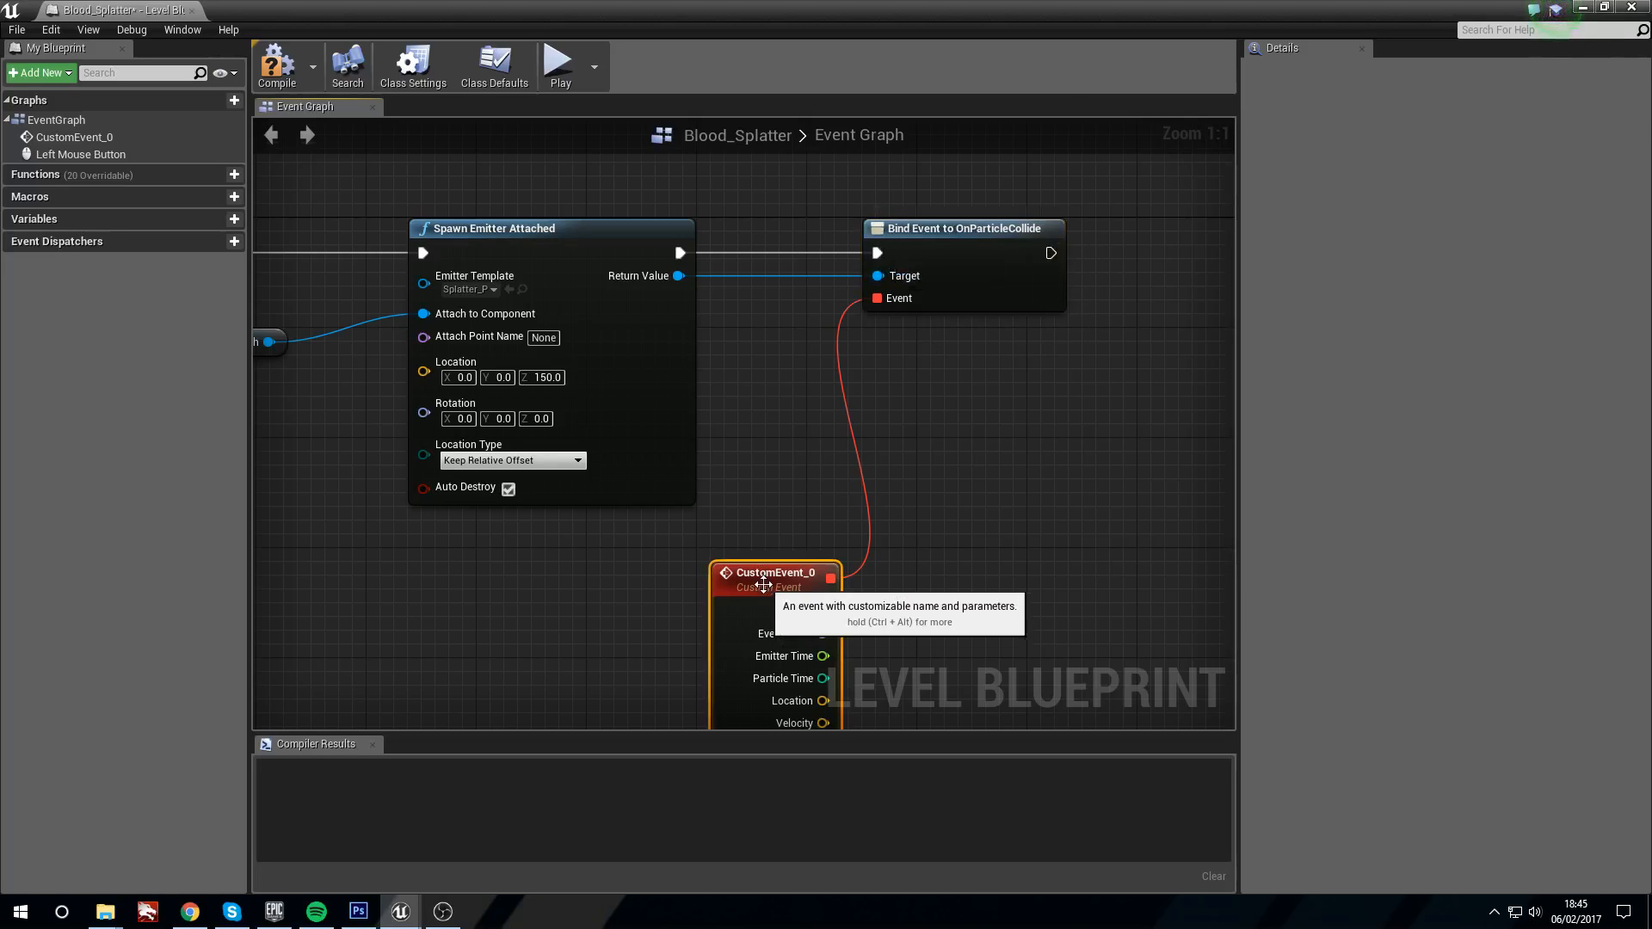
pyautogui.moveTo(764, 592); pyautogui.dragTo(720, 463, button='right')
pyautogui.click(1486, 112)
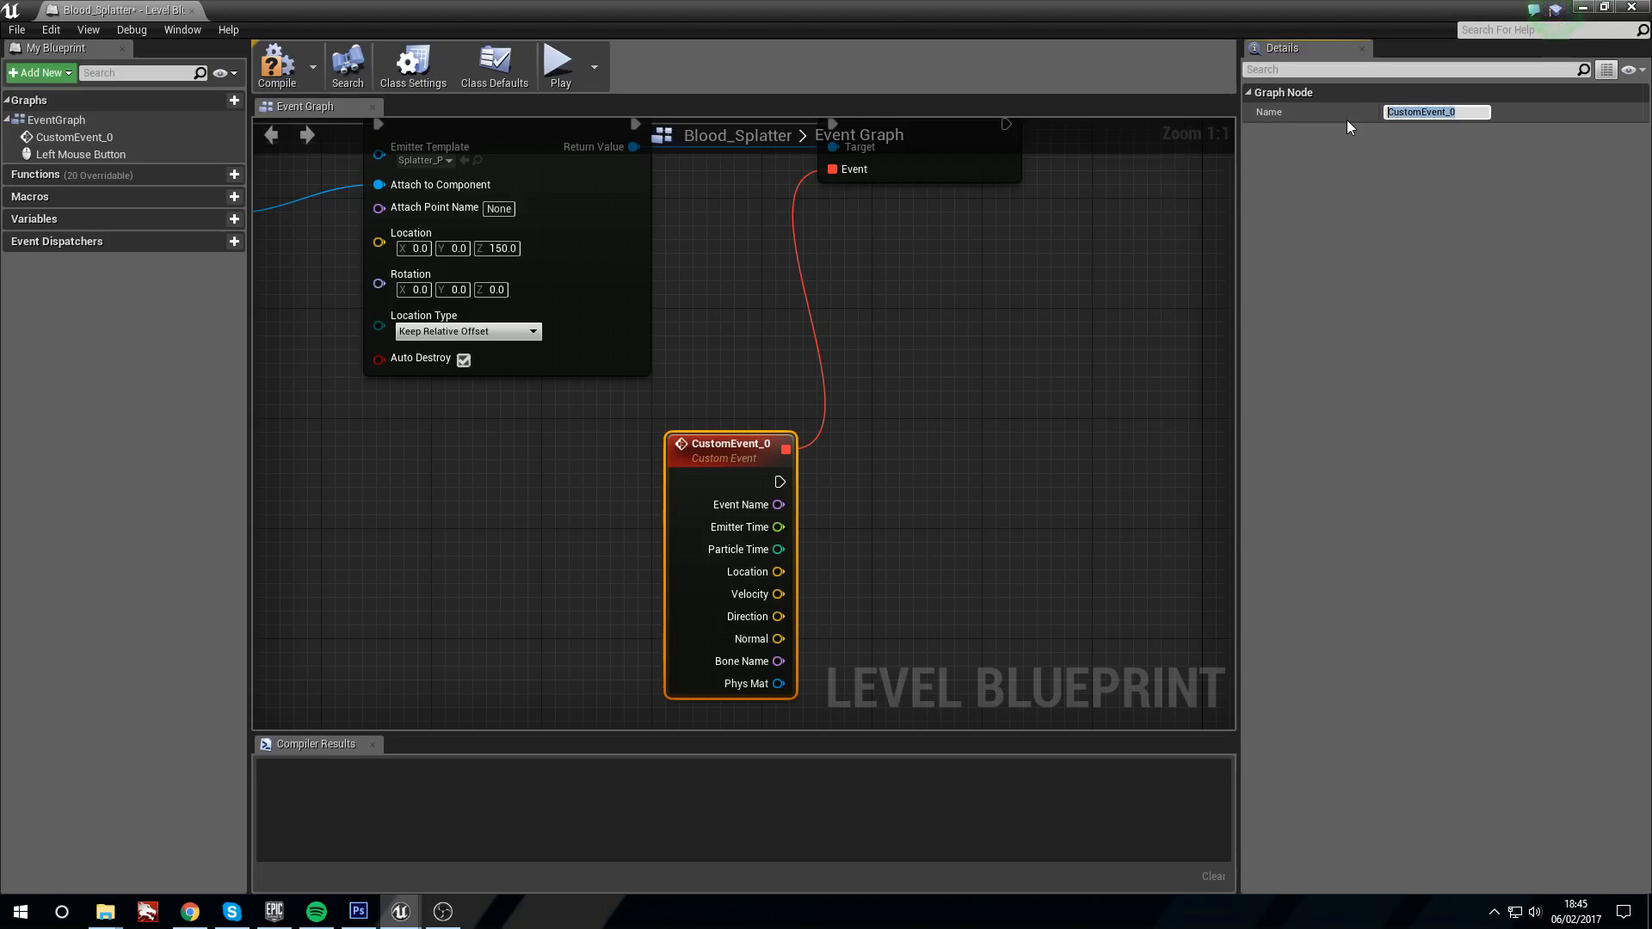
pyautogui.write('On Colk')
pyautogui.write('ide Event')
pyautogui.press('Return')
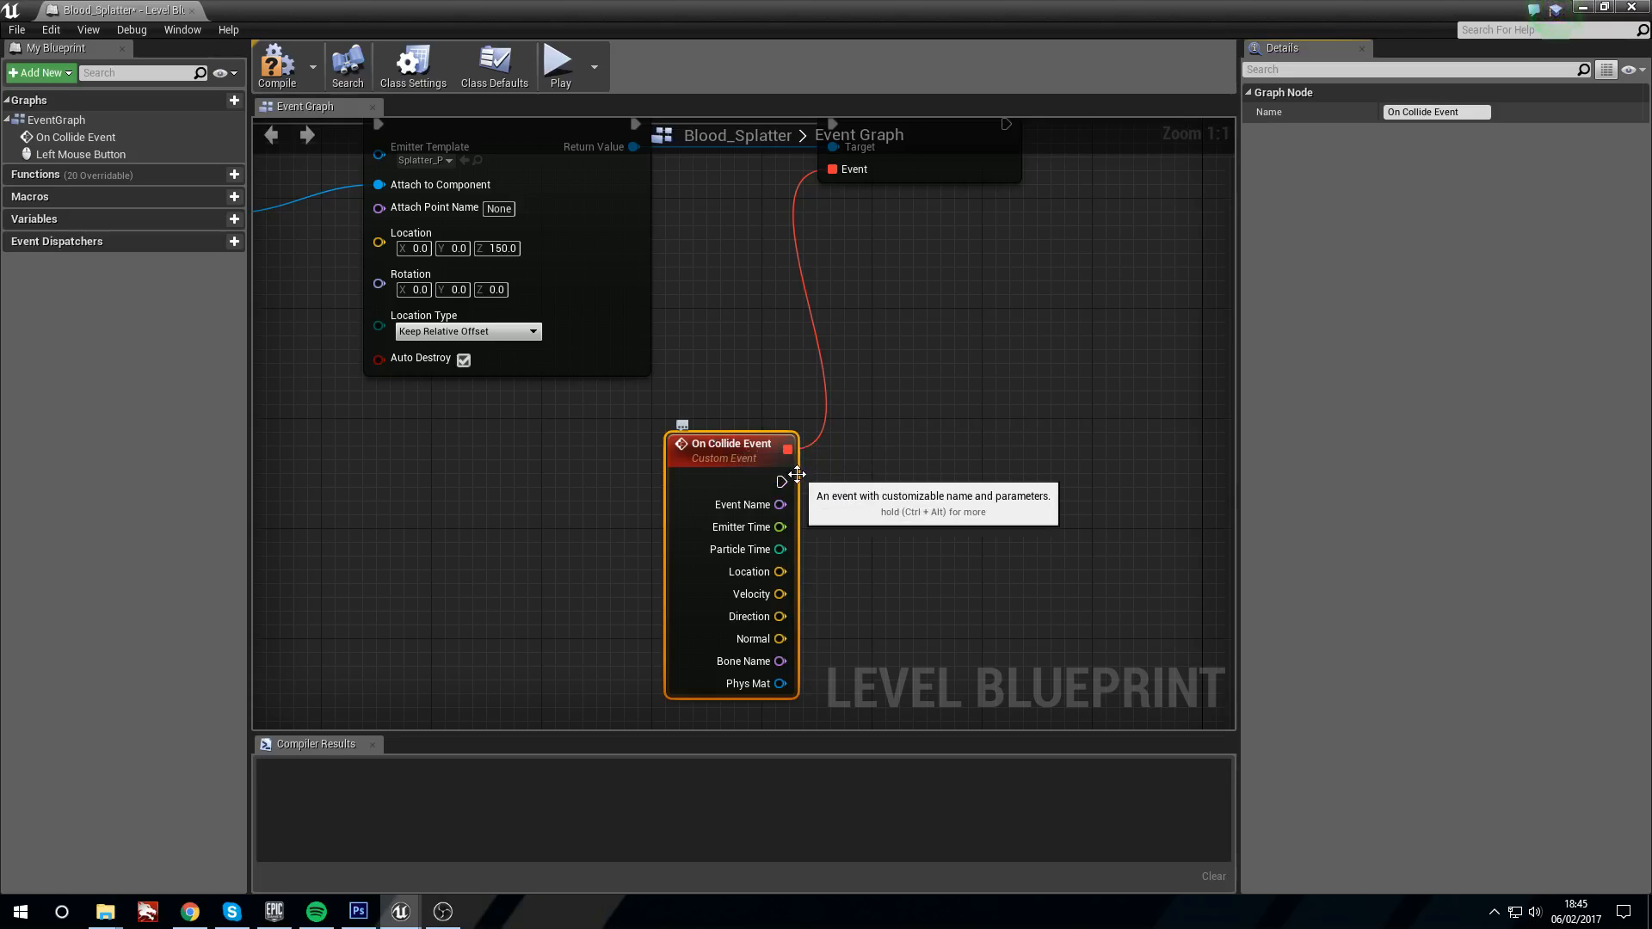
# Step: Connect a Create Dynamic Material Instance node to On Collide Event and set its Parent to Splatter_Decal_M
pyautogui.moveTo(782, 481); pyautogui.dragTo(954, 467)
pyautogui.write('create dynamic')
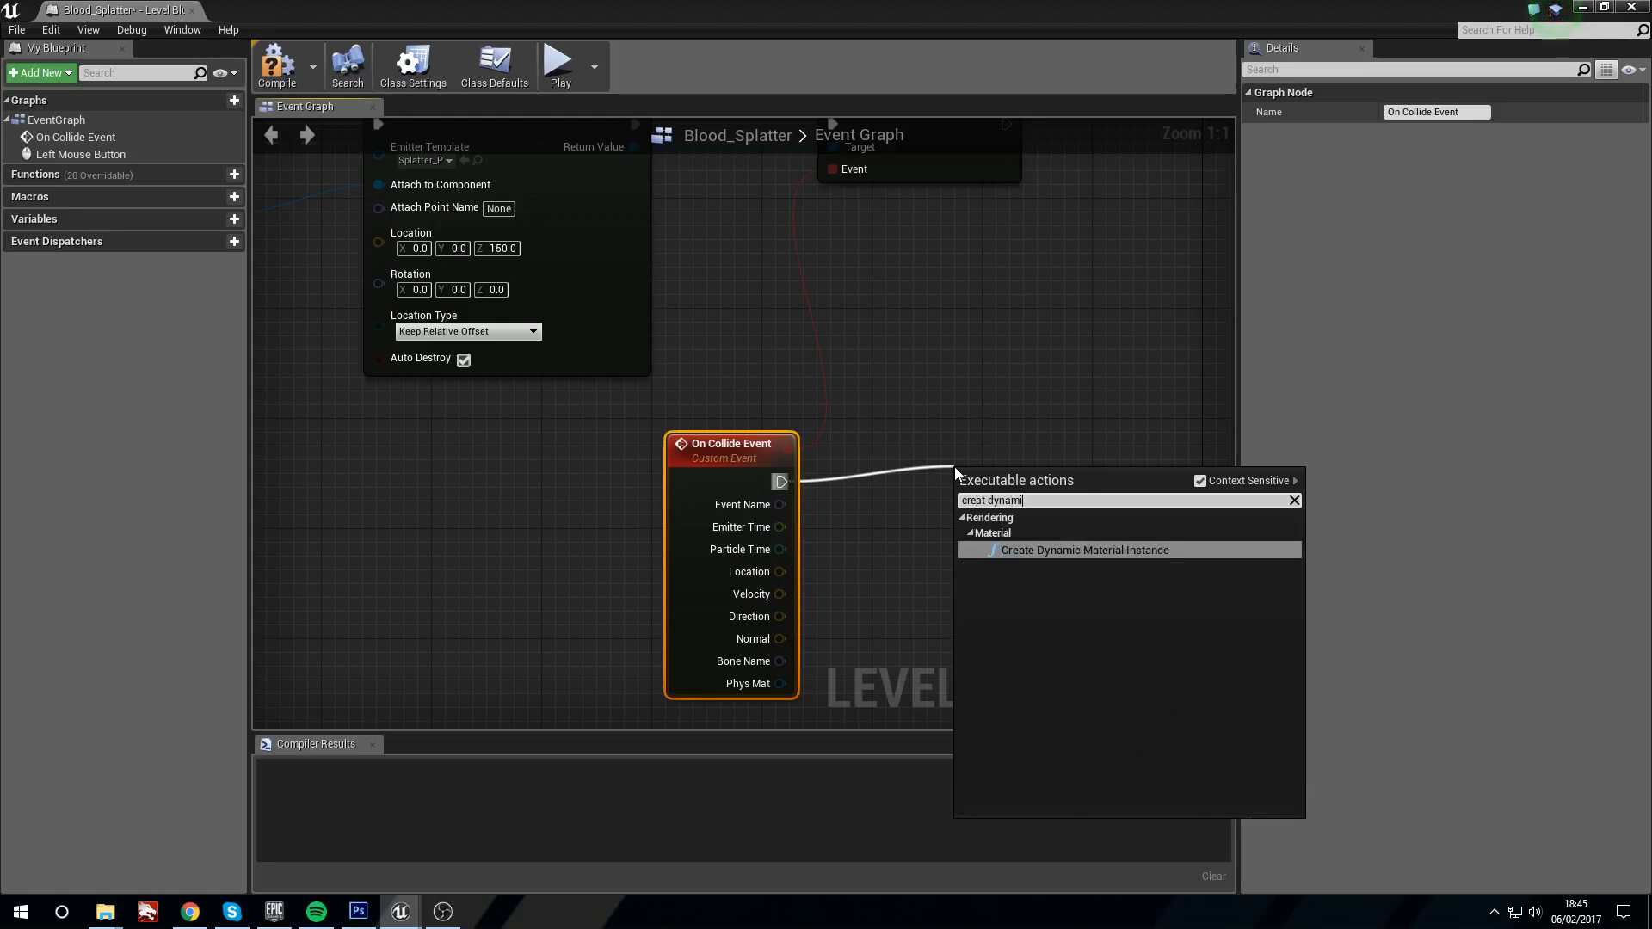
pyautogui.press('Return')
pyautogui.moveTo(1043, 460); pyautogui.dragTo(1002, 447)
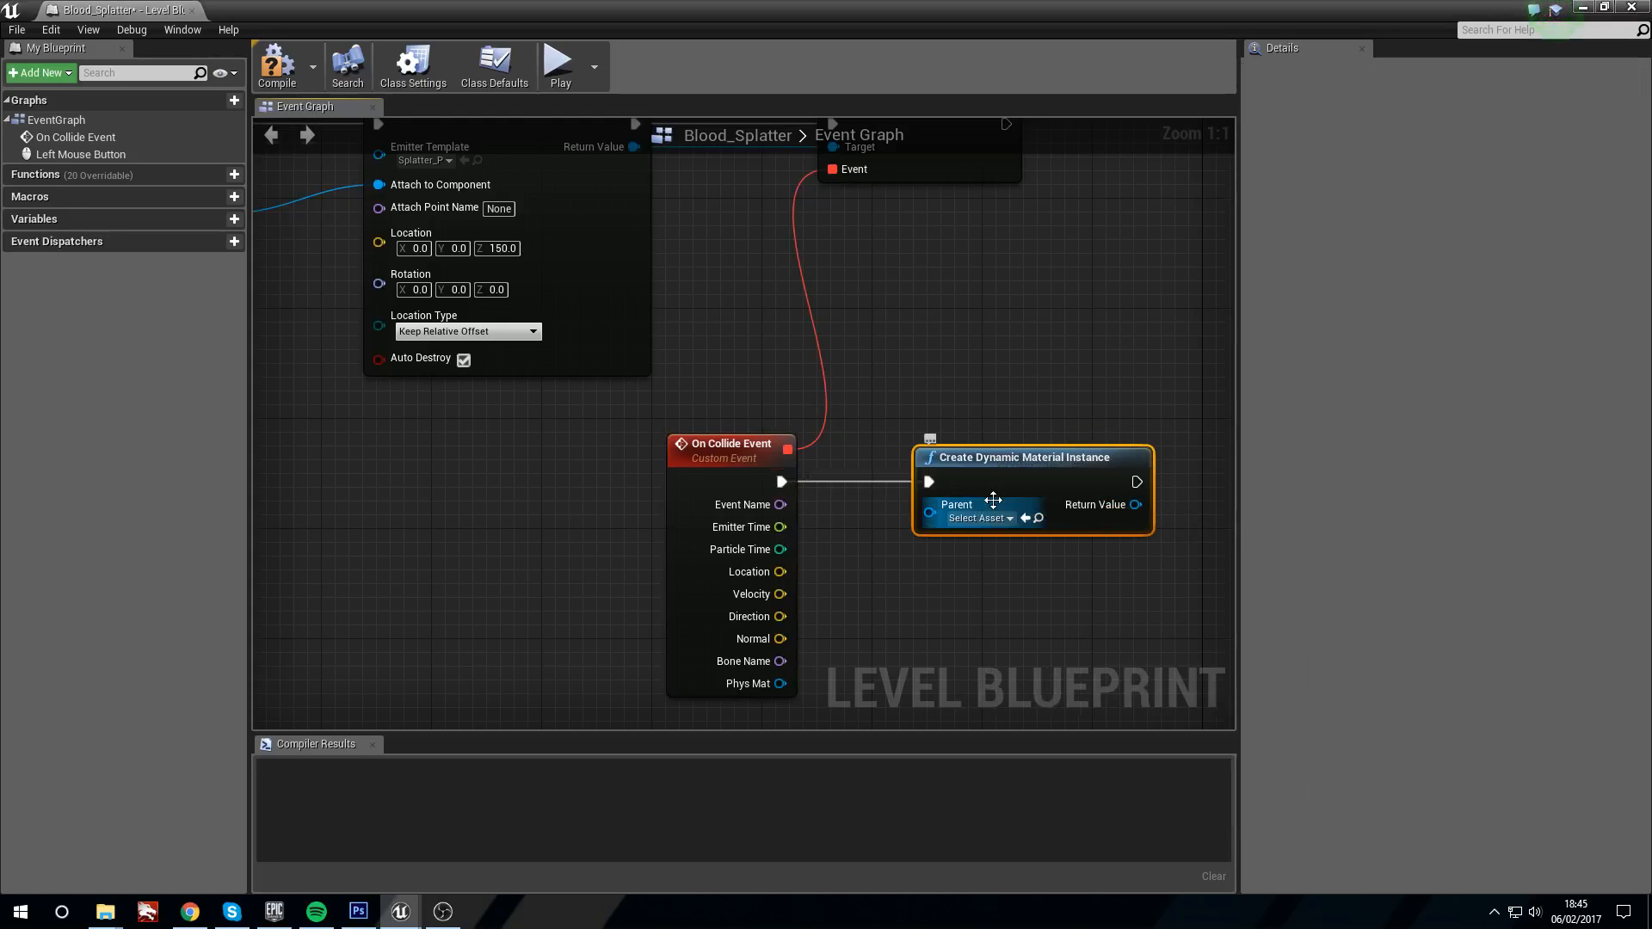
pyautogui.click(1002, 520)
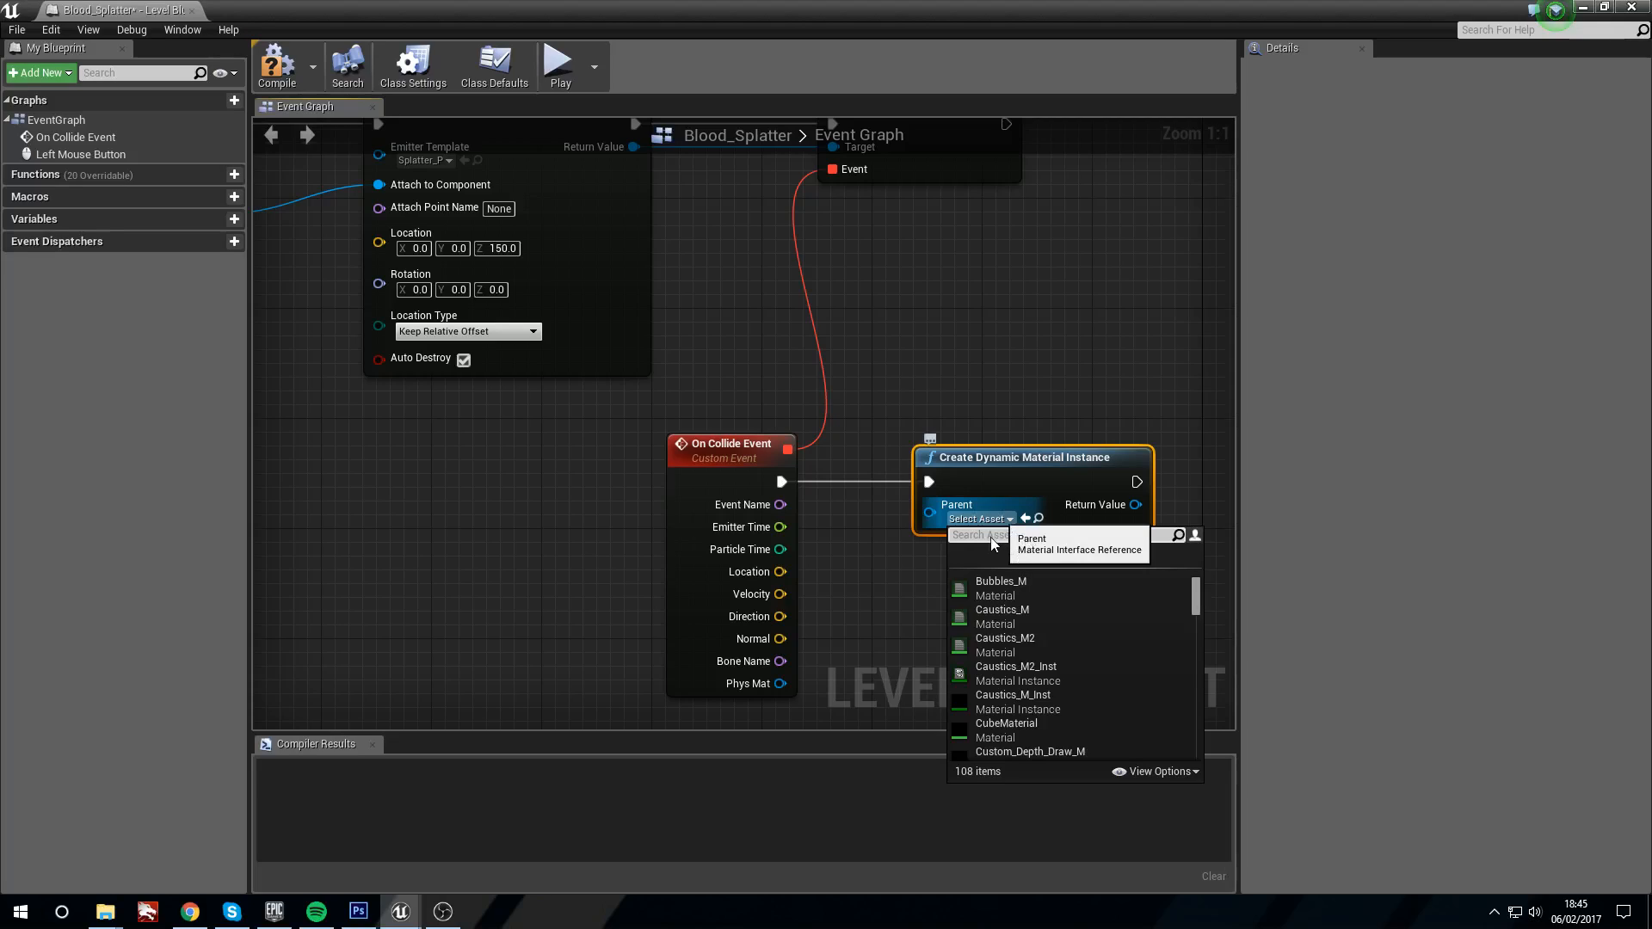
pyautogui.write('splat')
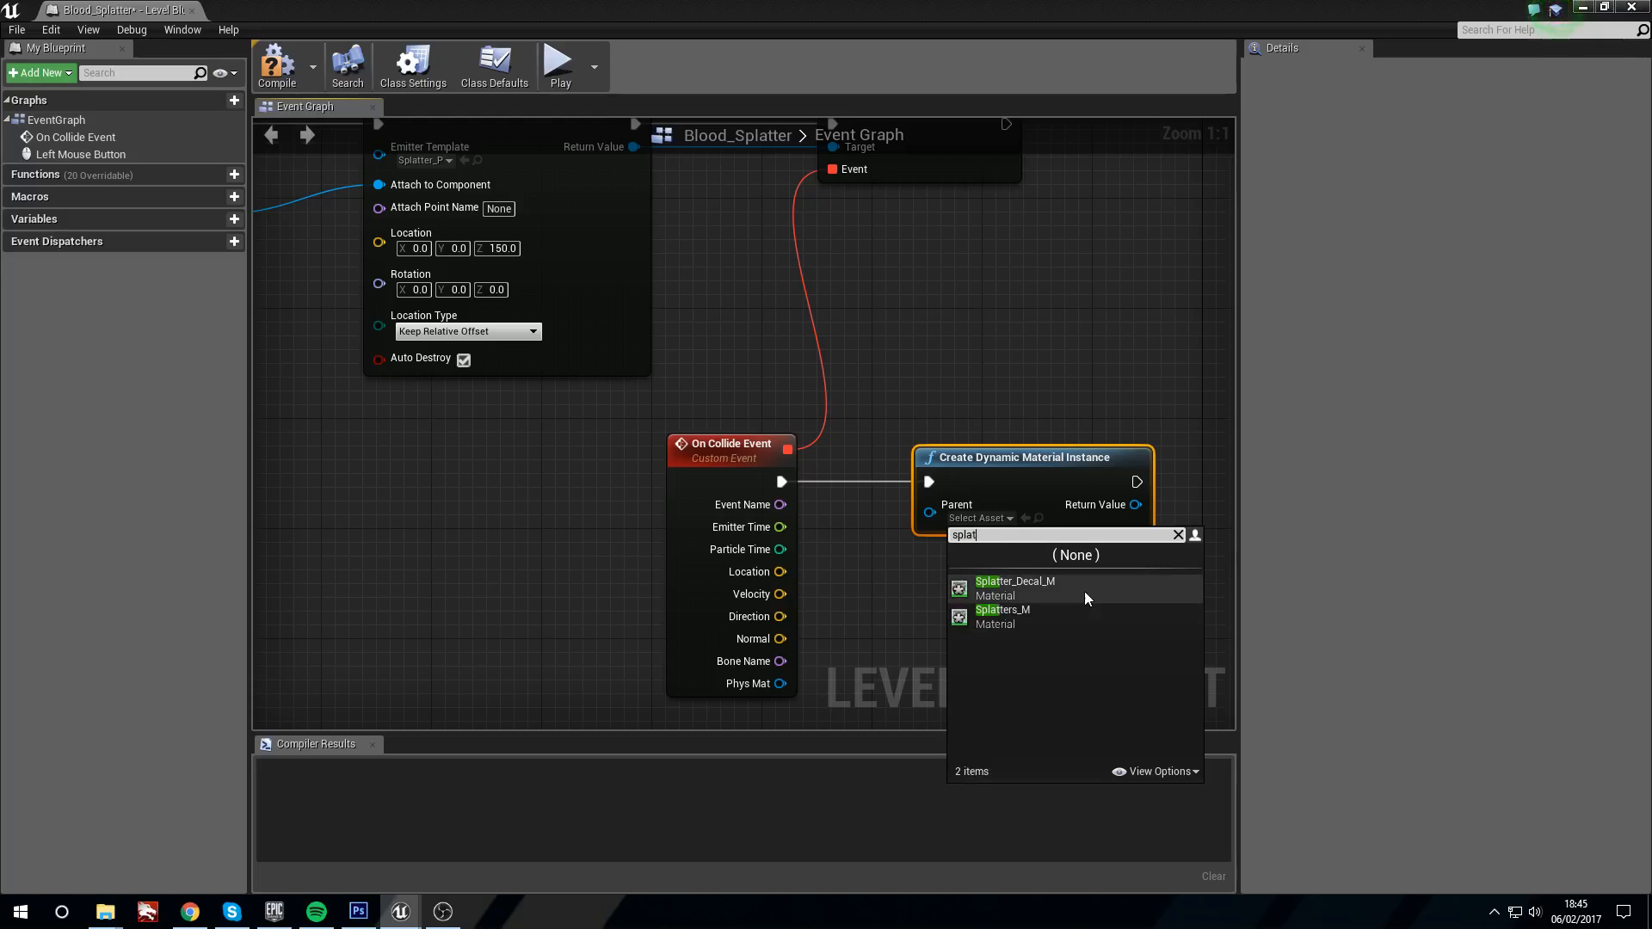
pyautogui.click(1084, 594)
pyautogui.moveTo(1038, 454); pyautogui.dragTo(1024, 454)
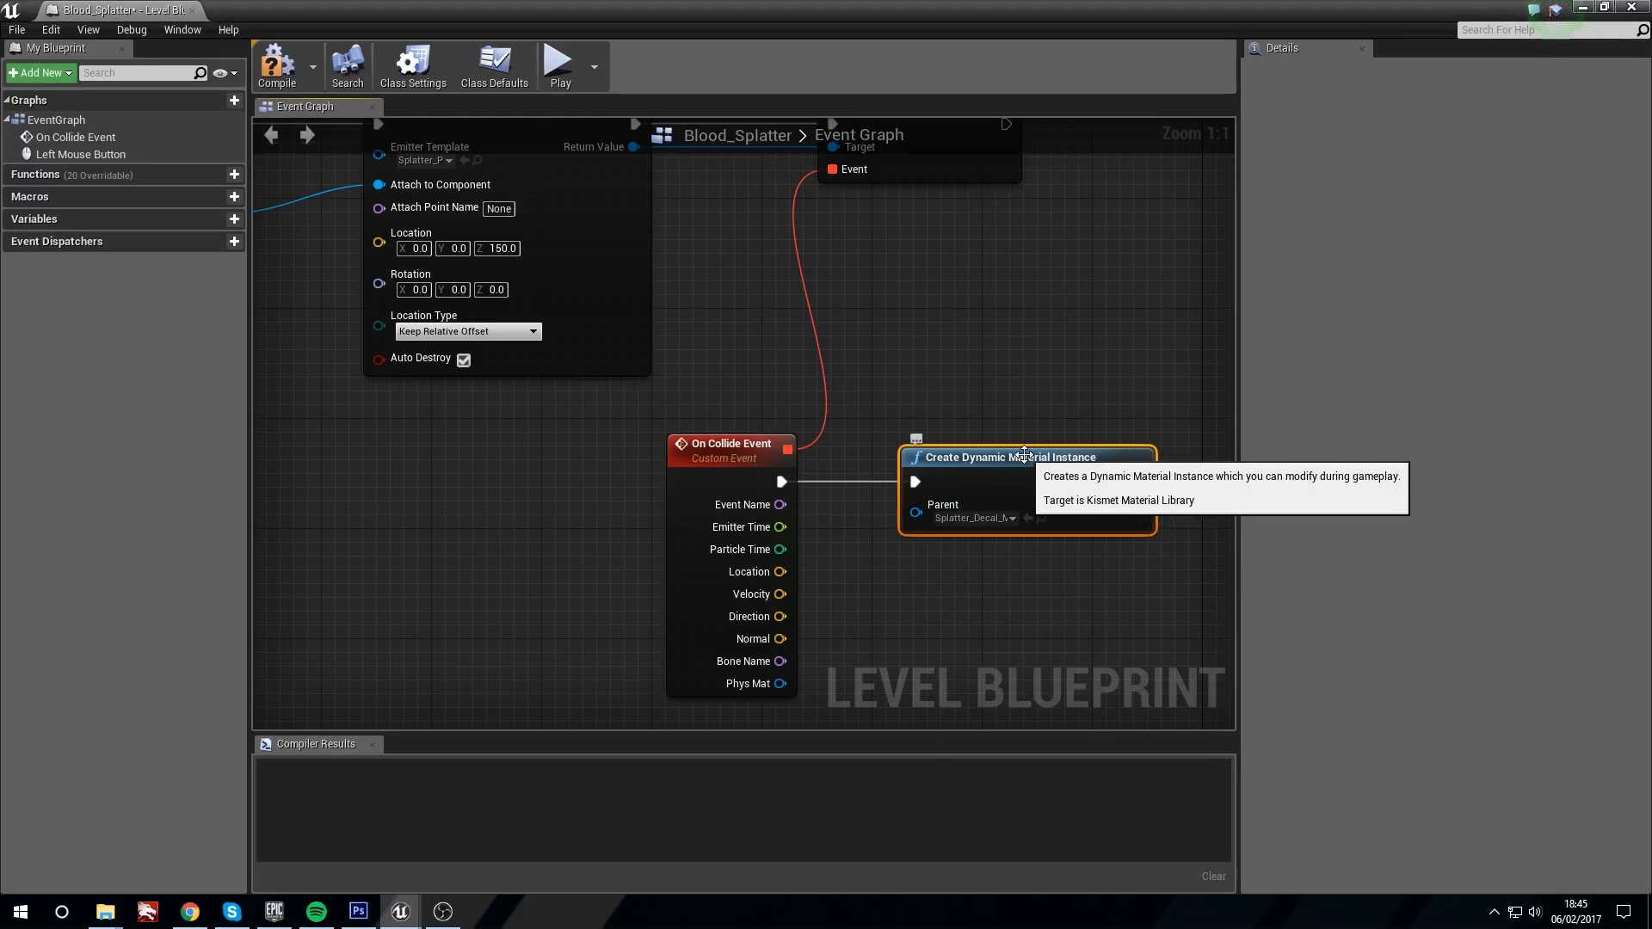
# Step: Add a Set Scalar Parameter Value node from the dynamic material instance's Return Value and set its Parameter Name to Frame
pyautogui.moveTo(1040, 416); pyautogui.dragTo(885, 368, button='right')
pyautogui.moveTo(1013, 450); pyautogui.dragTo(829, 487, button='right')
pyautogui.moveTo(833, 481); pyautogui.dragTo(996, 447)
pyautogui.write('set scal')
pyautogui.press('Return')
pyautogui.moveTo(1050, 475); pyautogui.dragTo(983, 445)
pyautogui.click(1051, 518)
pyautogui.write('Frame')
pyautogui.press('Return')
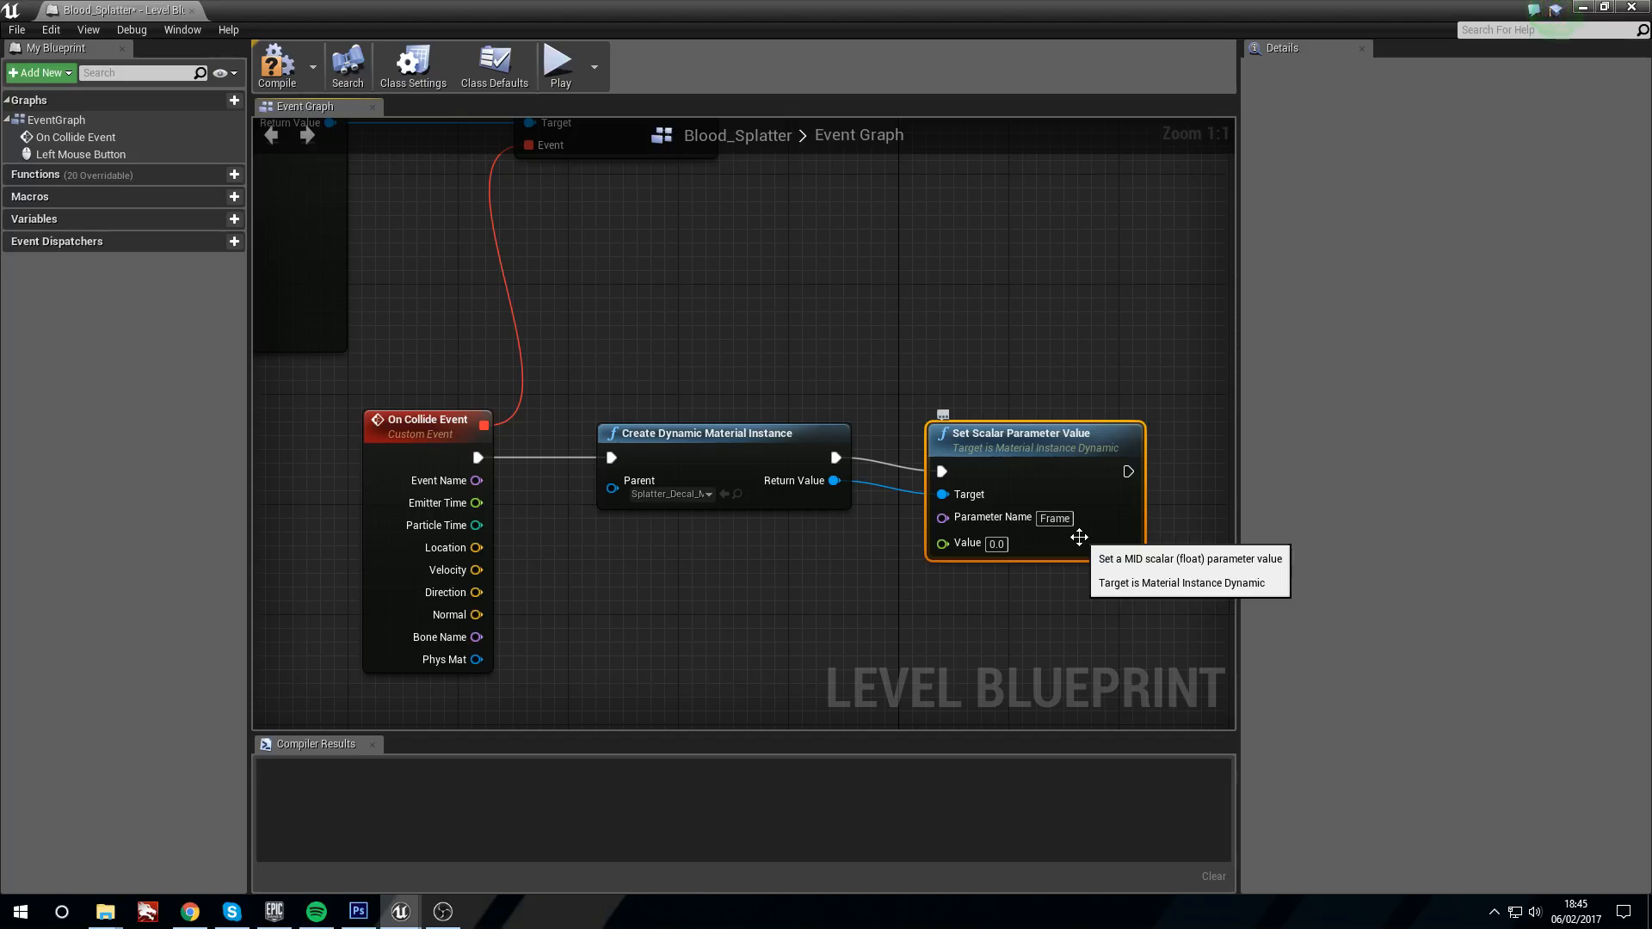
# Step: Add a Random Integer node and place it below the Create Dynamic Material Instance node
pyautogui.moveTo(751, 576); pyautogui.dragTo(679, 529, button='right')
pyautogui.rightClick(680, 528)
pyautogui.click(633, 549)
pyautogui.rightClick(635, 546)
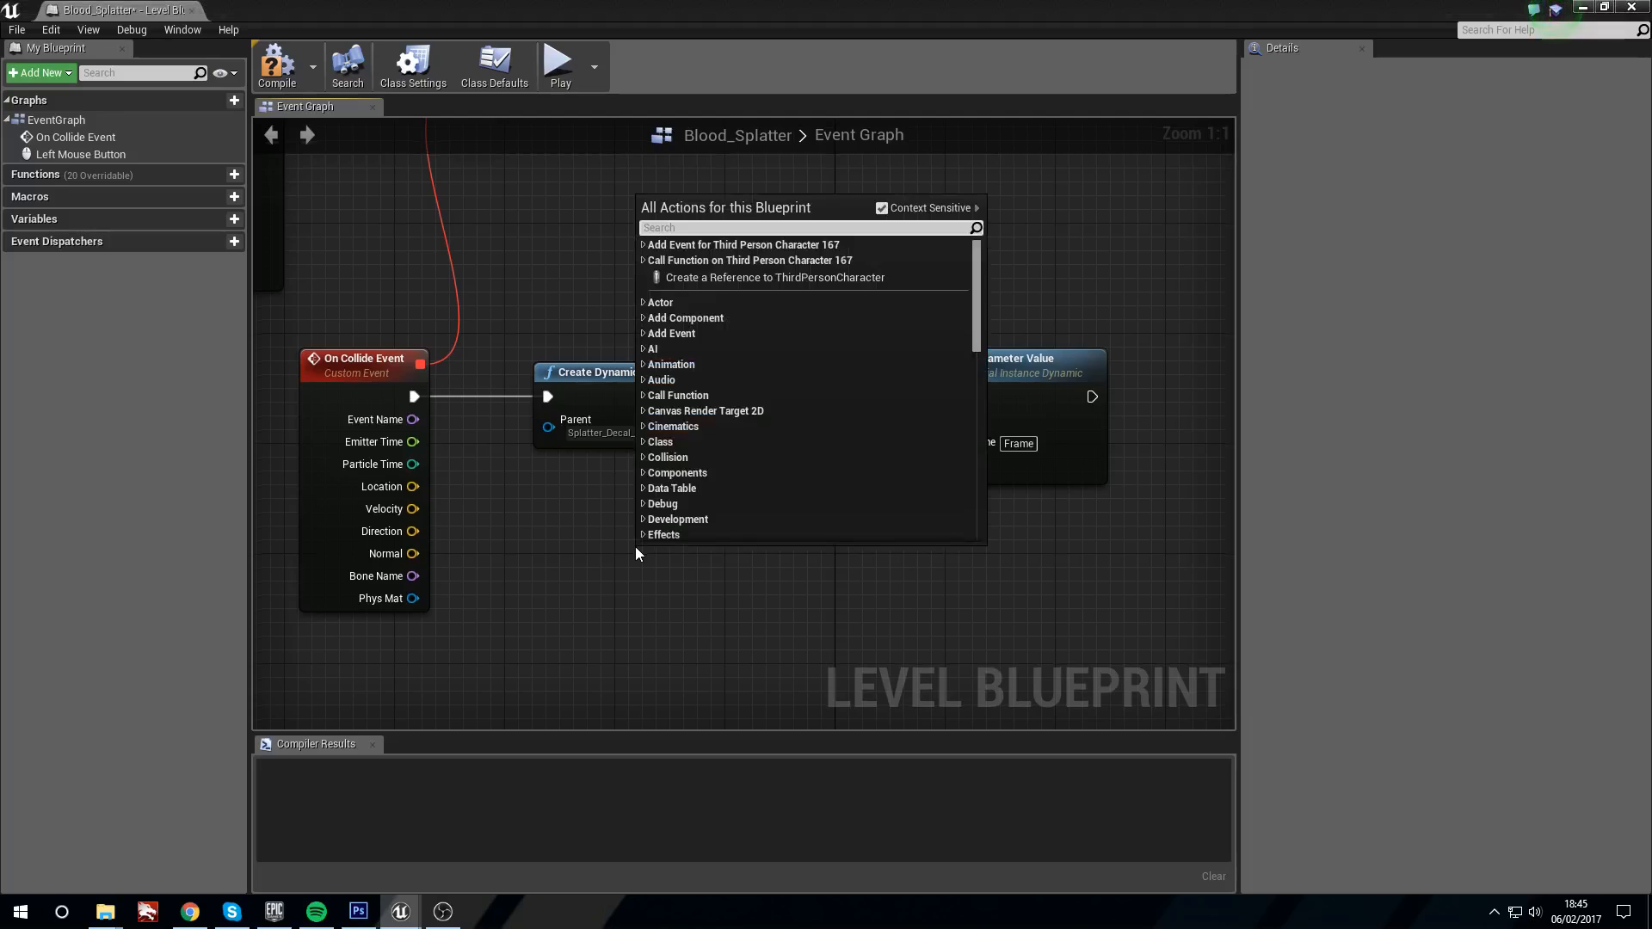
pyautogui.write('r')
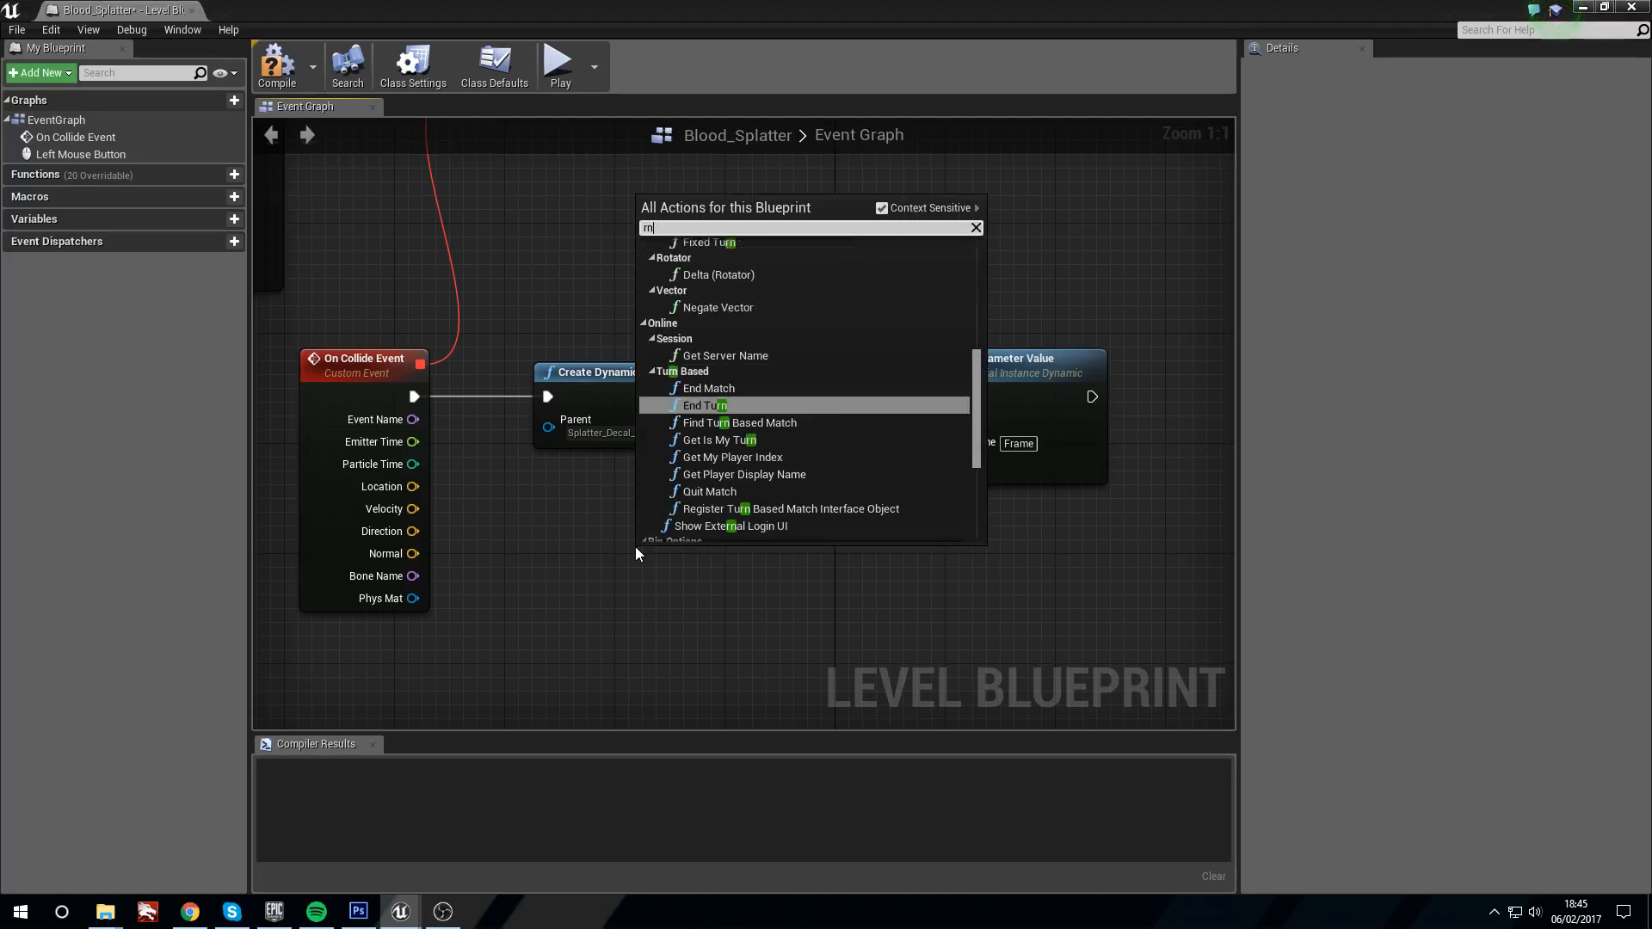
pyautogui.write('andom in')
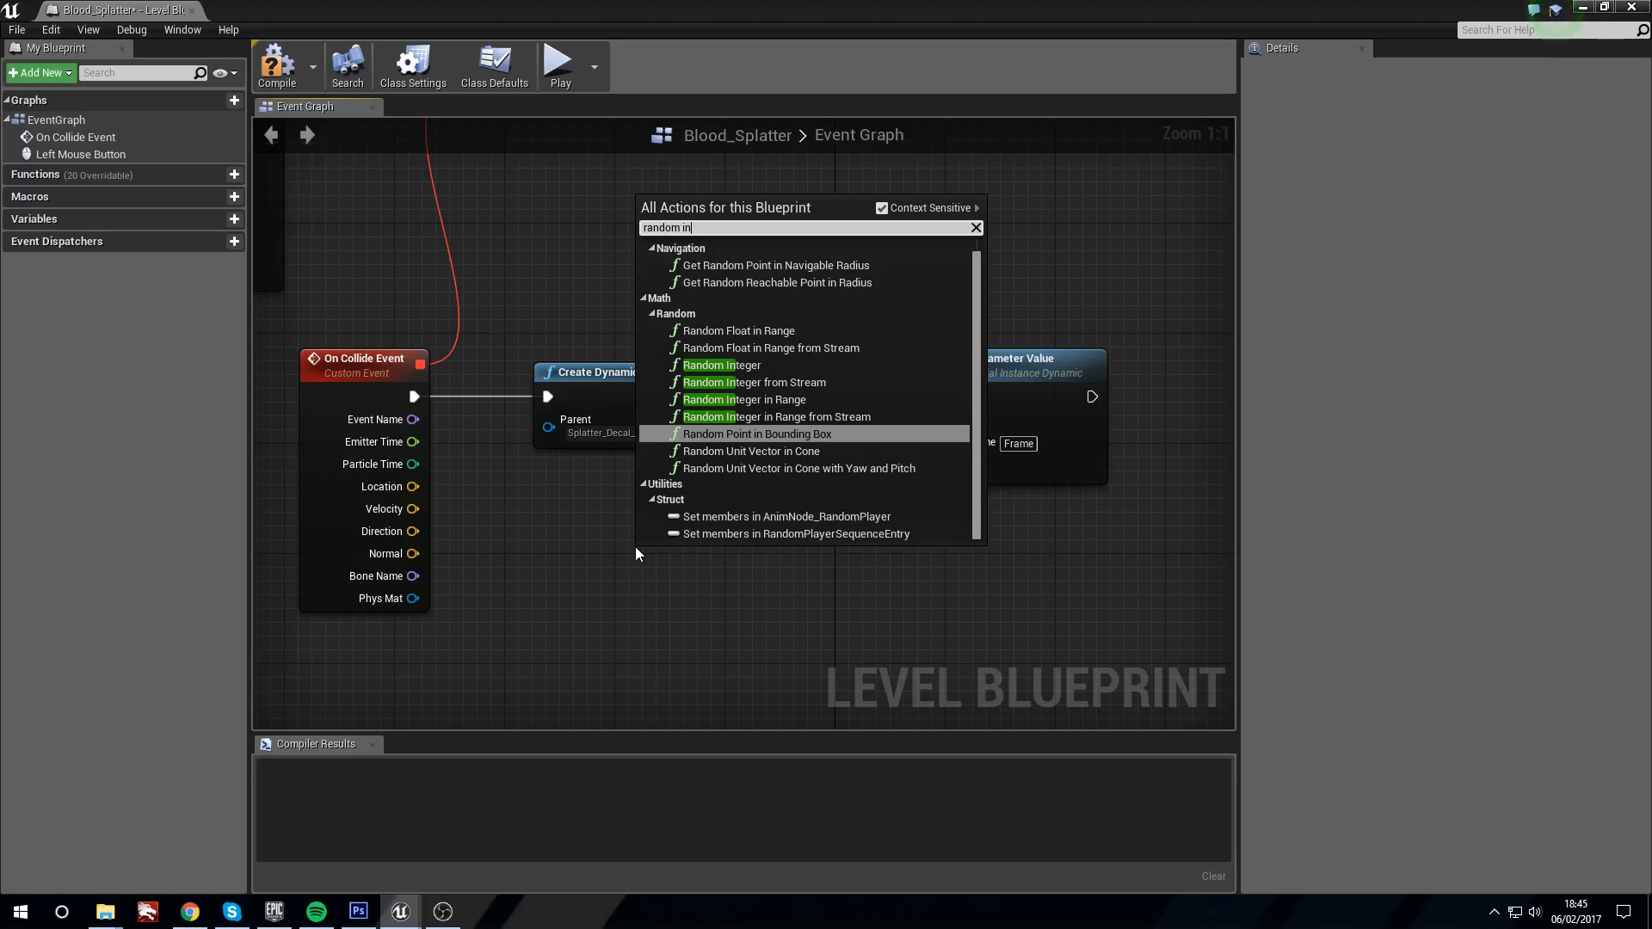
pyautogui.click(771, 366)
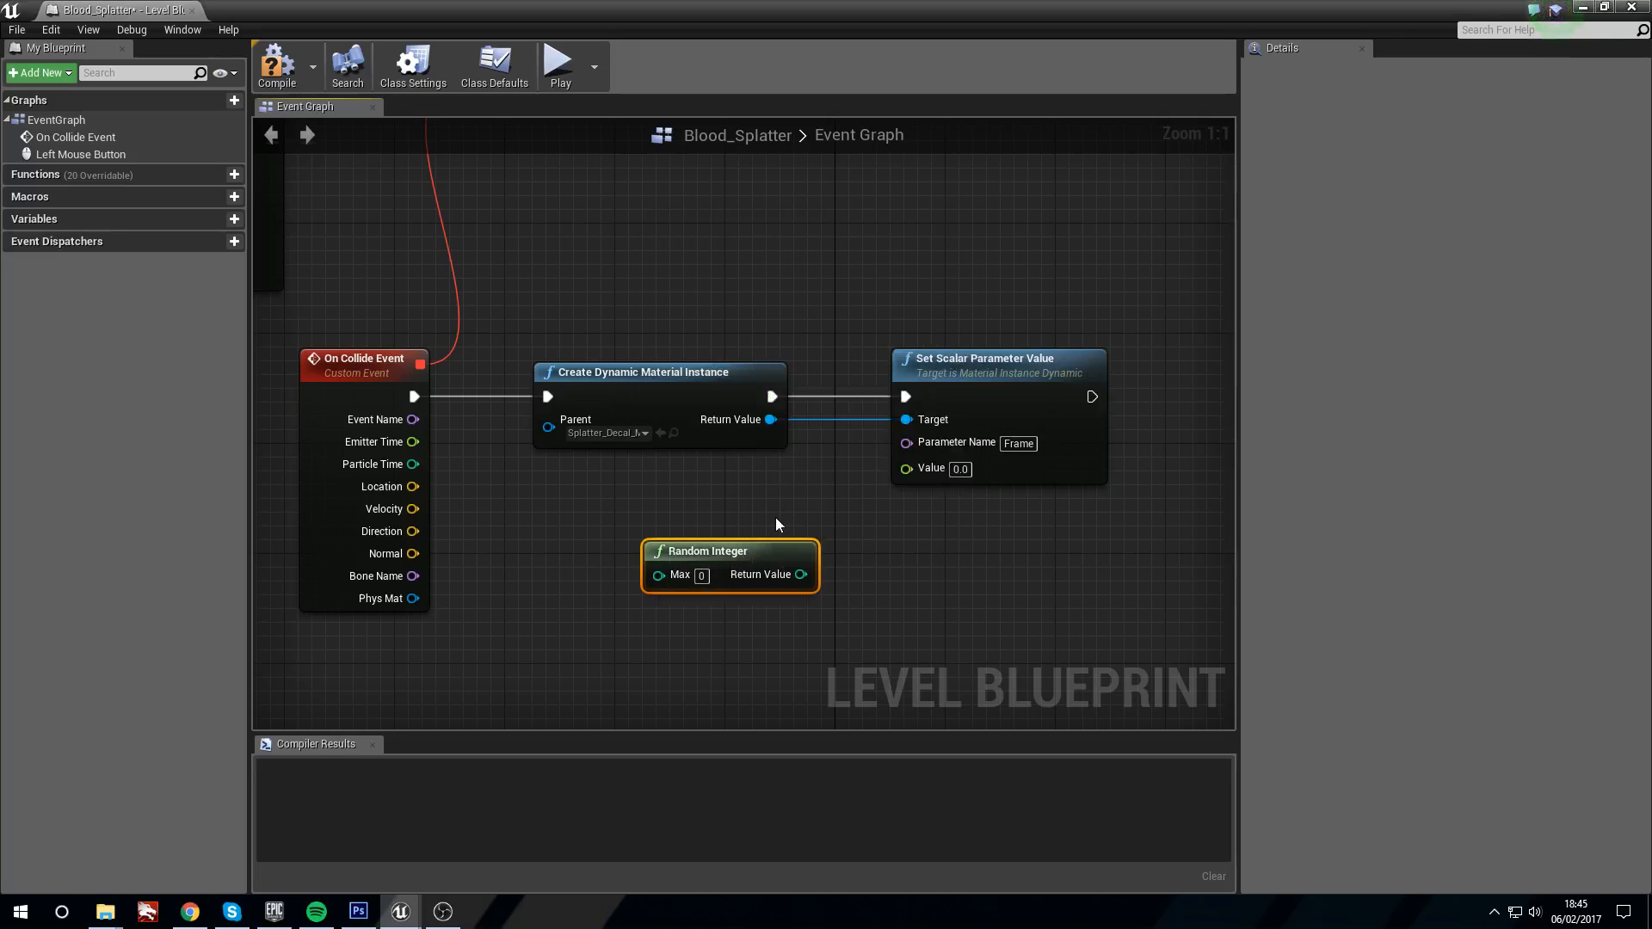
pyautogui.moveTo(735, 554); pyautogui.dragTo(681, 541)
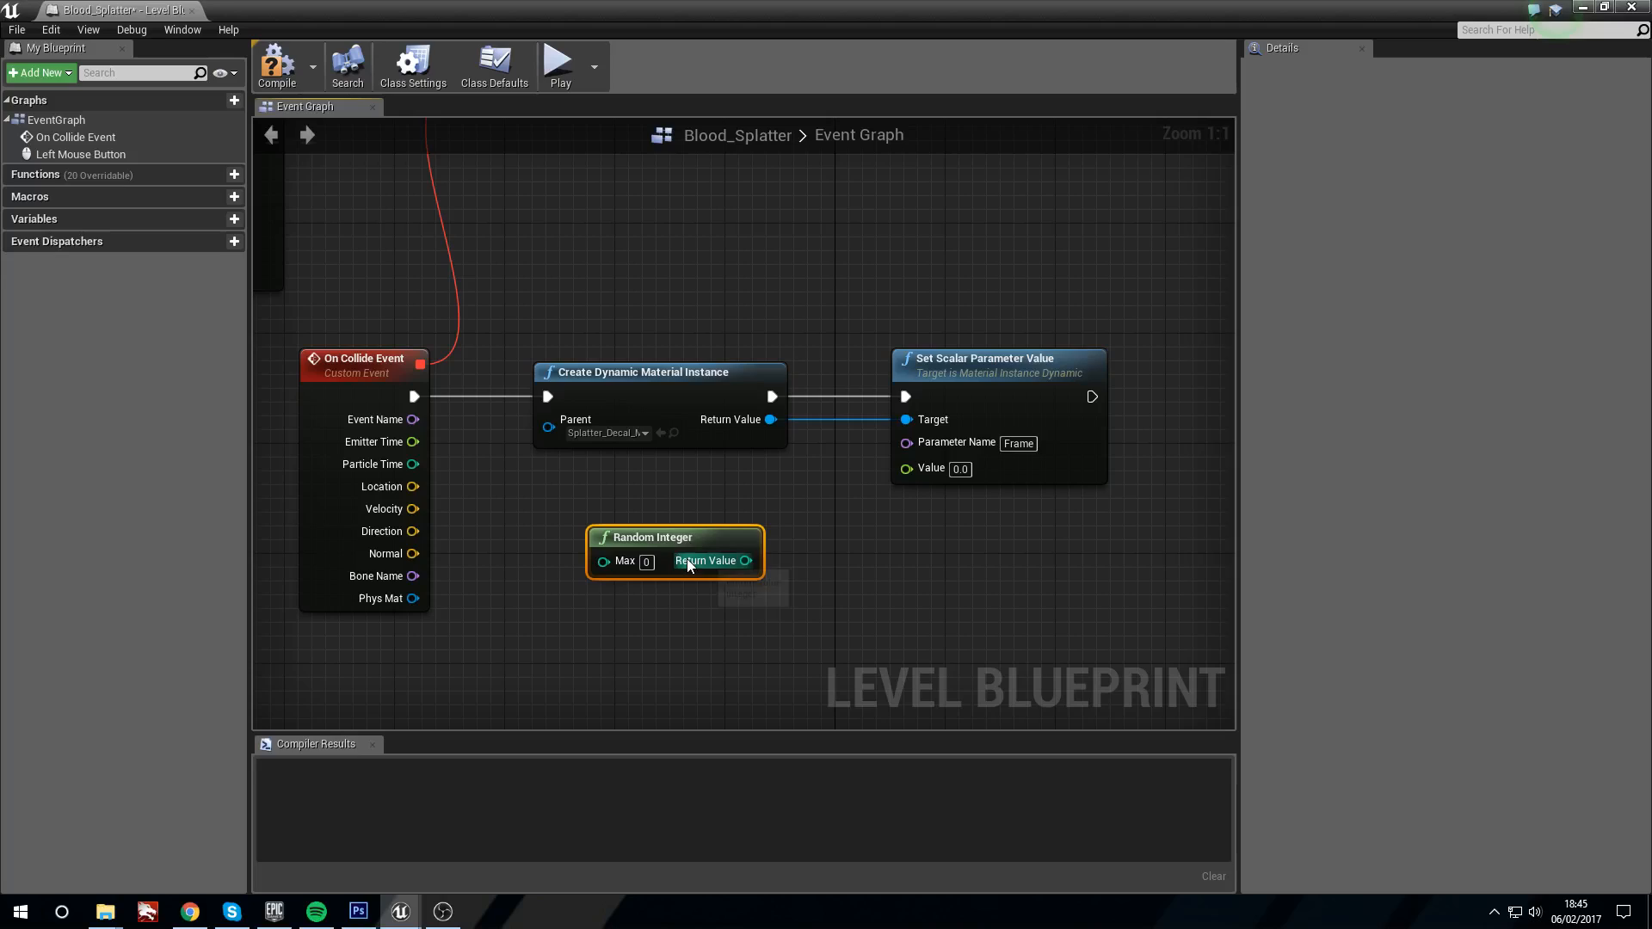
# Step: Set Random Integer's Max to 11 and connect its Return Value to the Value input of Set Scalar Parameter Value
pyautogui.click(650, 563)
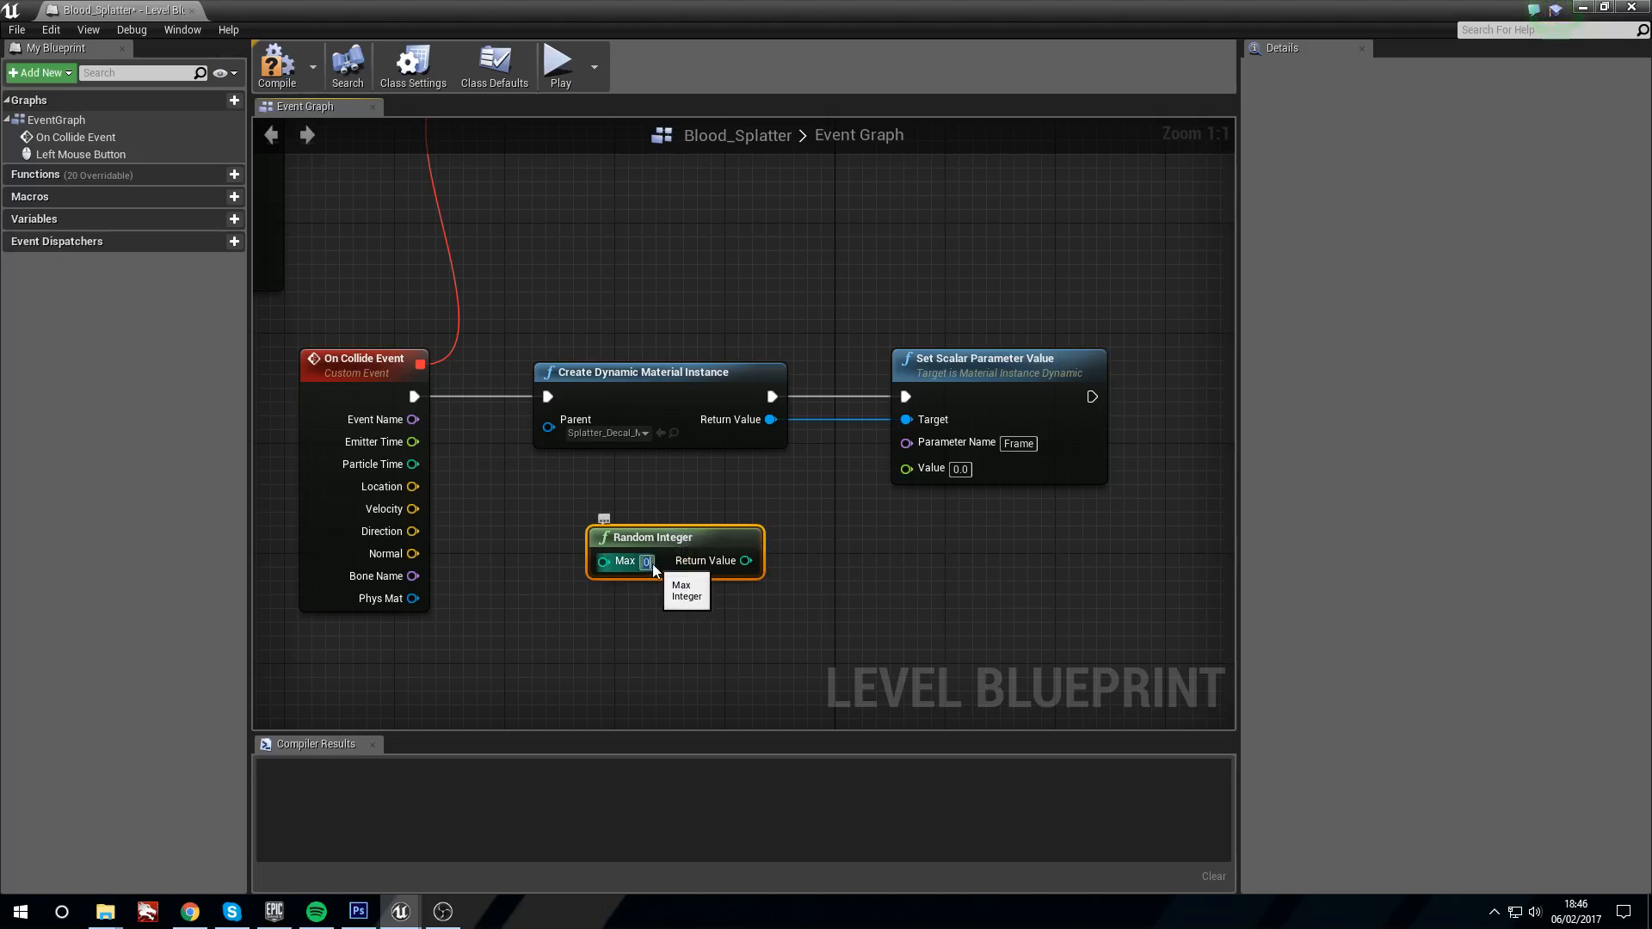
pyautogui.write('11')
pyautogui.click(673, 611)
pyautogui.moveTo(681, 539); pyautogui.dragTo(789, 499)
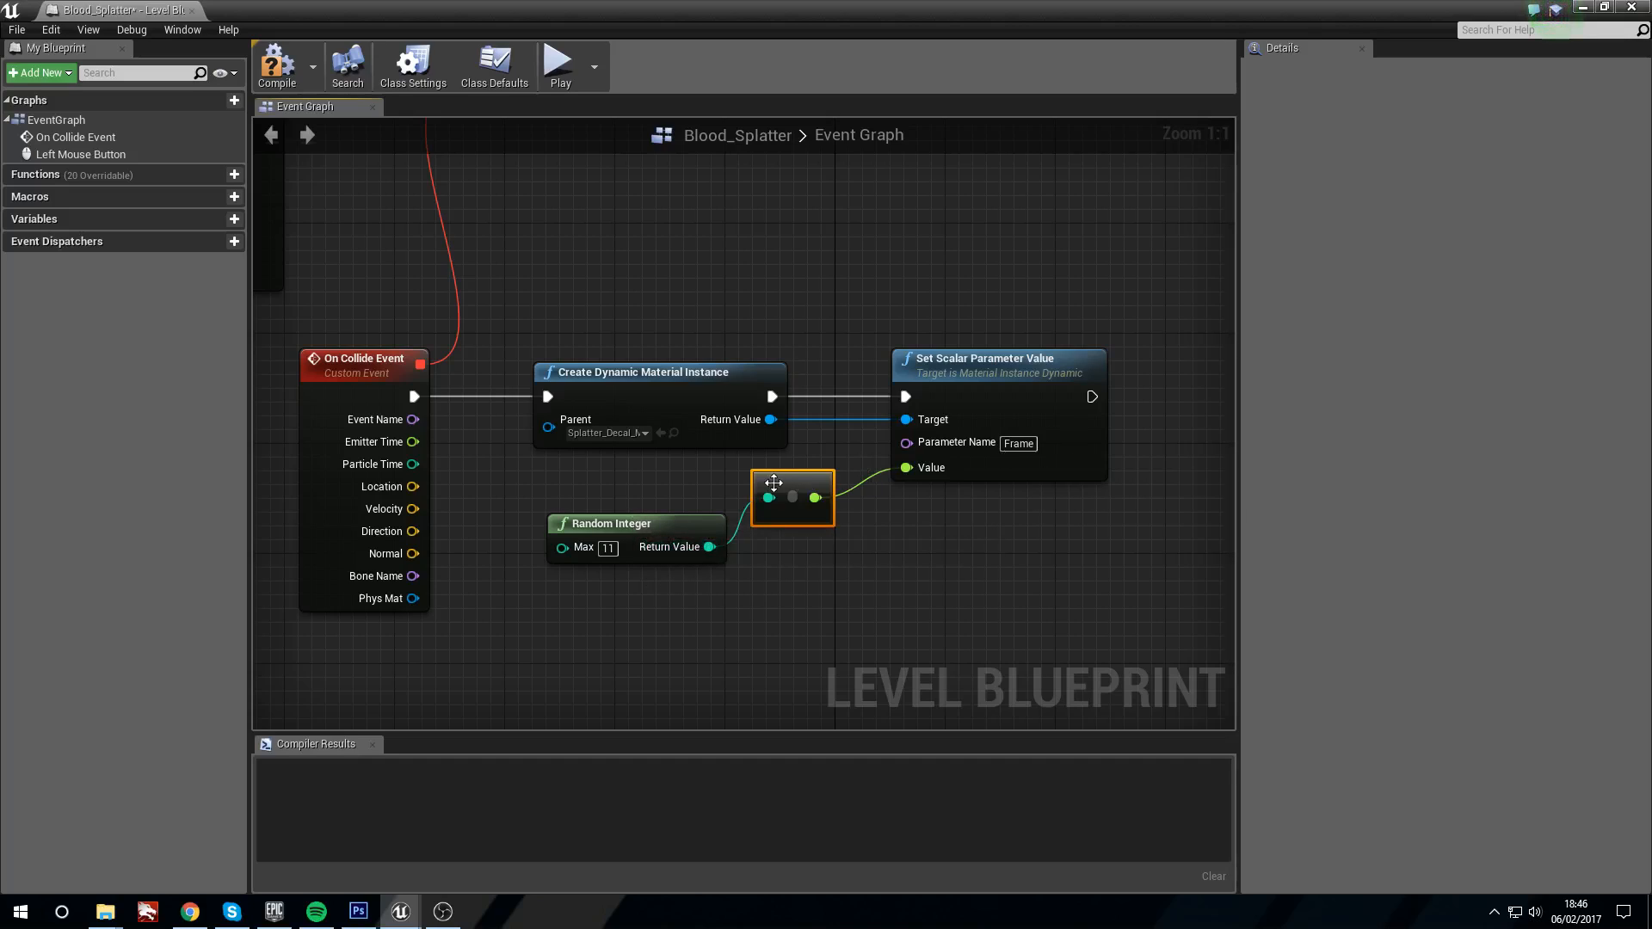
# Step: Align Random Integer with its conversion node and move Set Scalar Parameter Value closer to Create Dynamic Material Instance
pyautogui.click(629, 525)
pyautogui.moveTo(694, 528); pyautogui.dragTo(694, 487)
pyautogui.moveTo(969, 377); pyautogui.dragTo(941, 379)
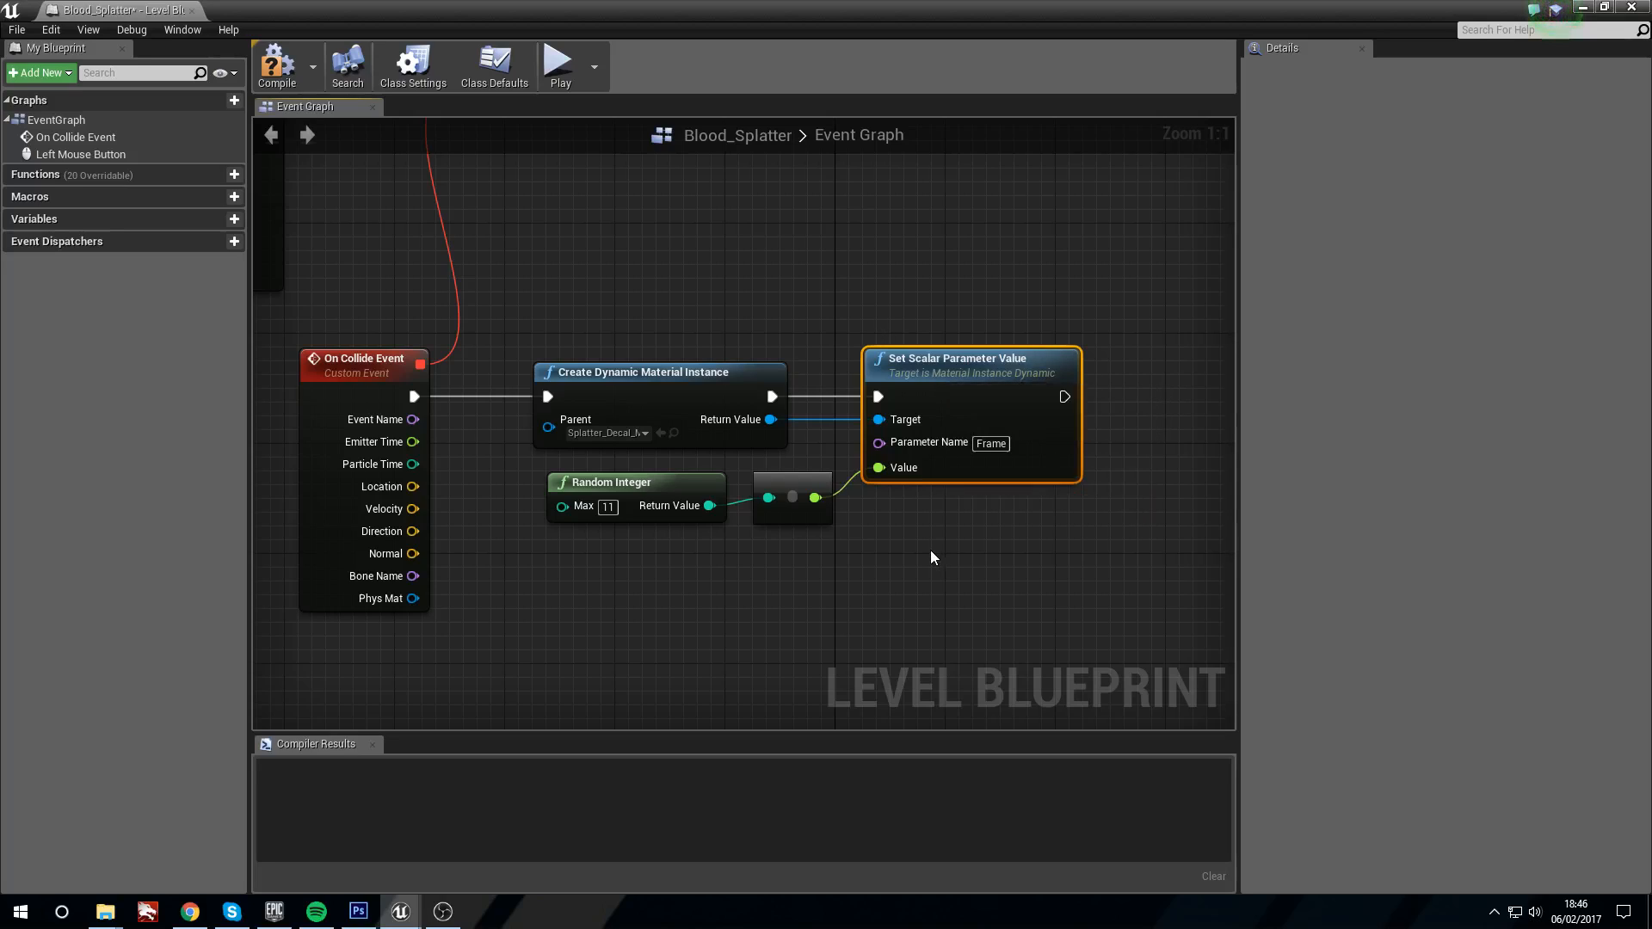
# Step: Add a Spawn Decal at Location node connected to the execution output of Set Scalar Parameter Value
pyautogui.moveTo(936, 599); pyautogui.dragTo(776, 551, button='right')
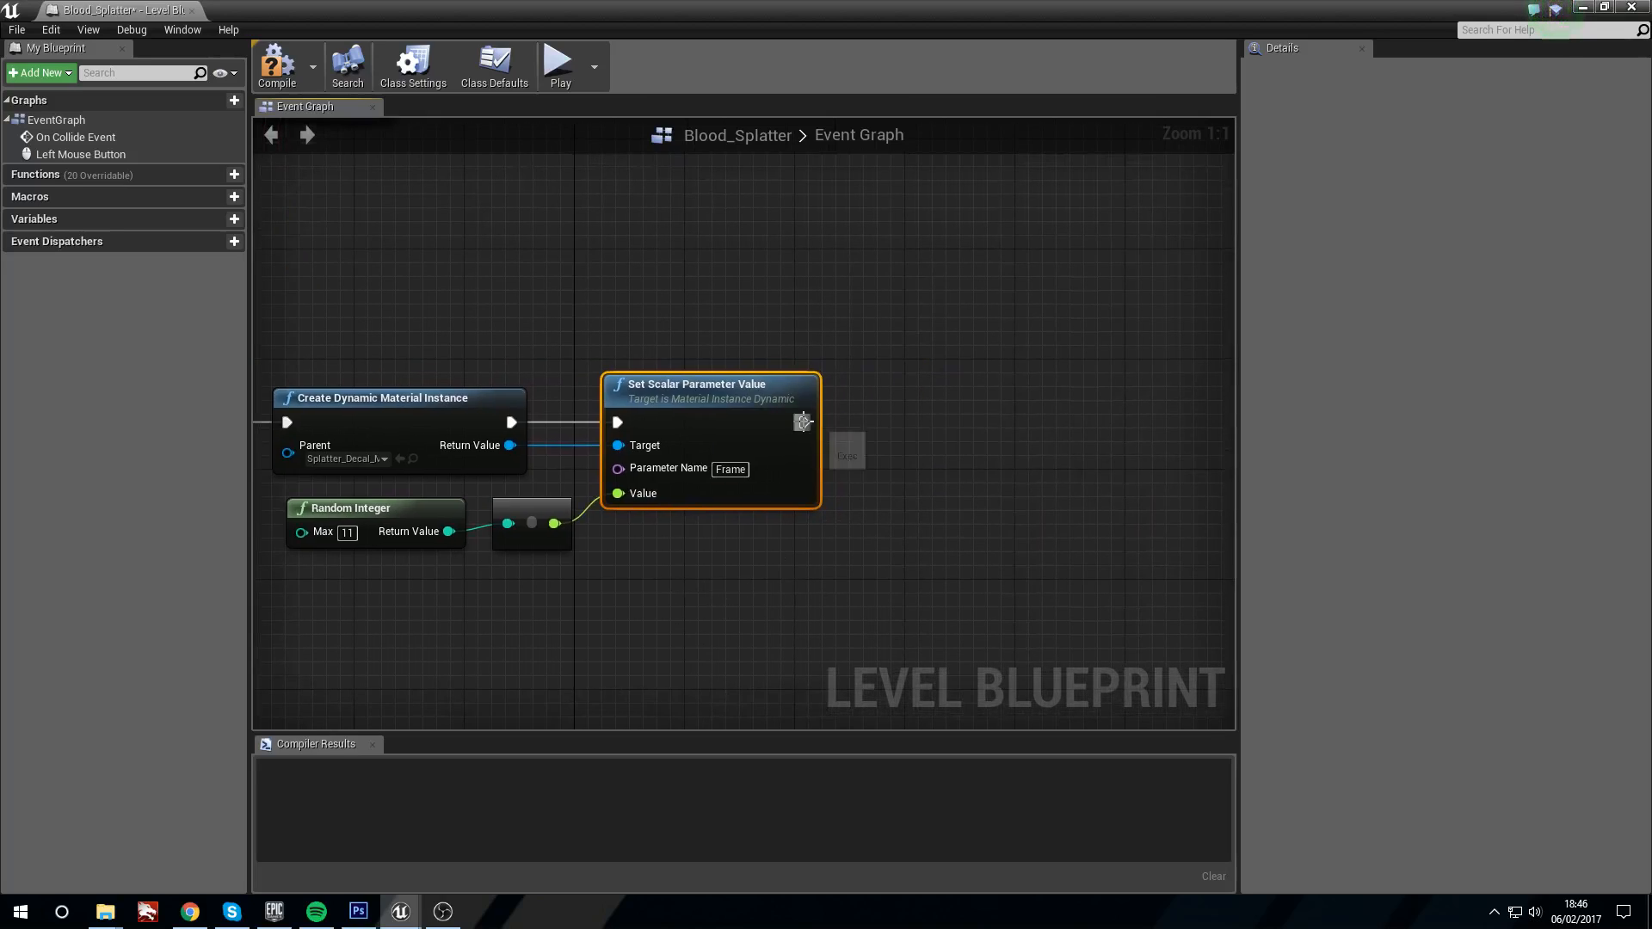
pyautogui.moveTo(803, 421); pyautogui.dragTo(1012, 418)
pyautogui.write('spawn')
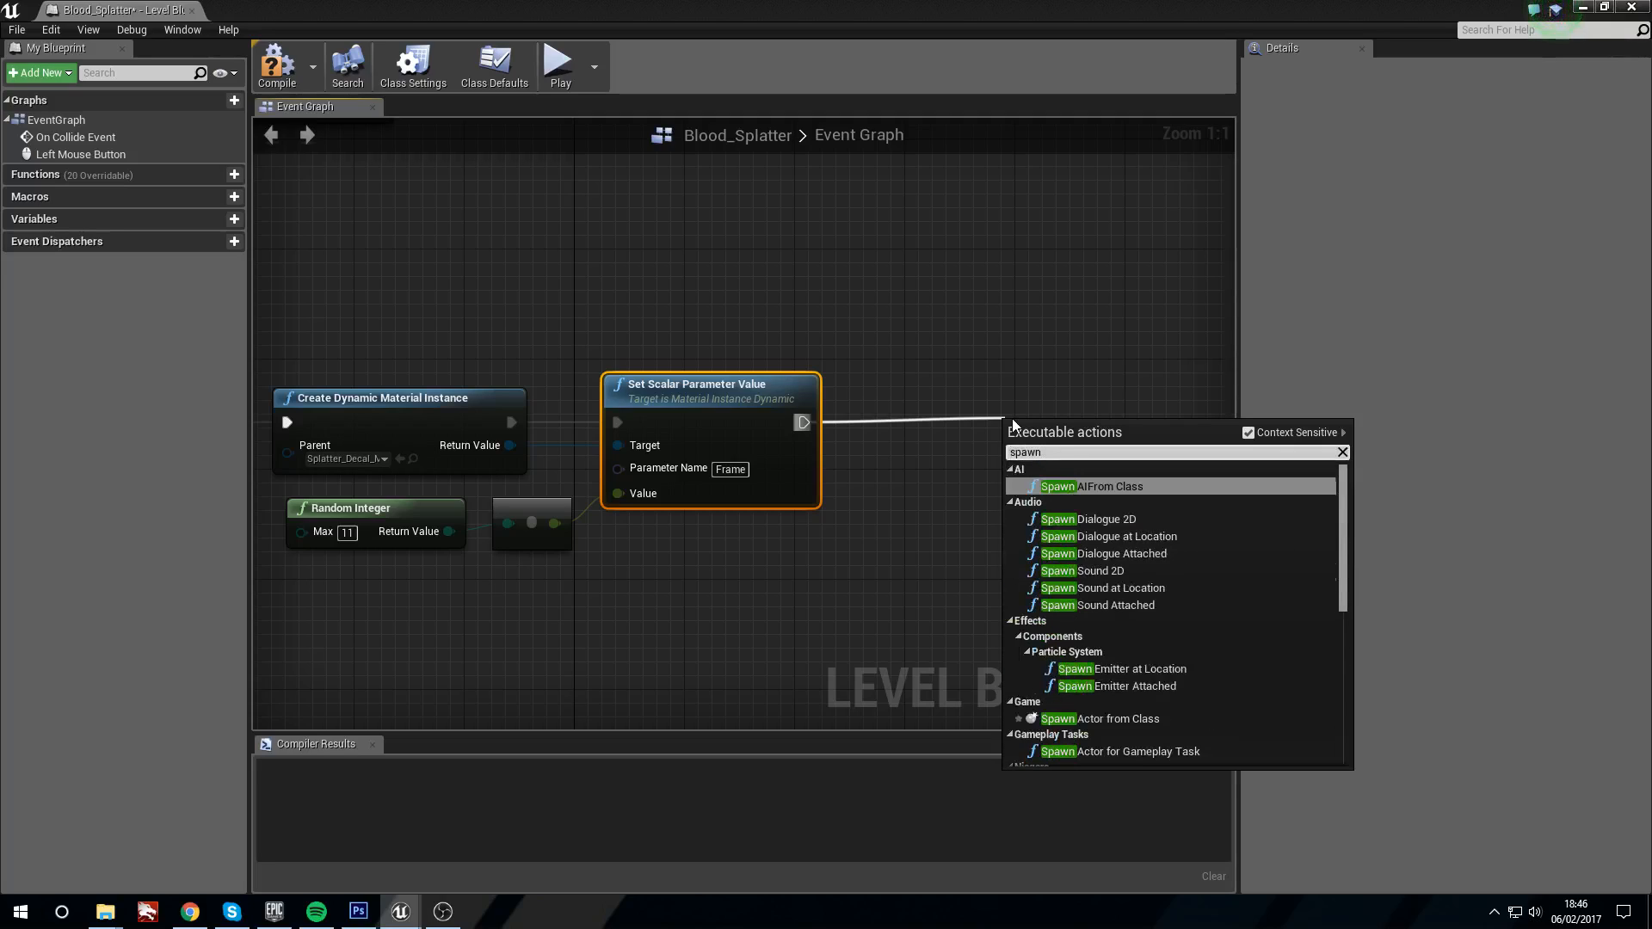
pyautogui.write(' decal')
pyautogui.press('Up')
pyautogui.press('Return')
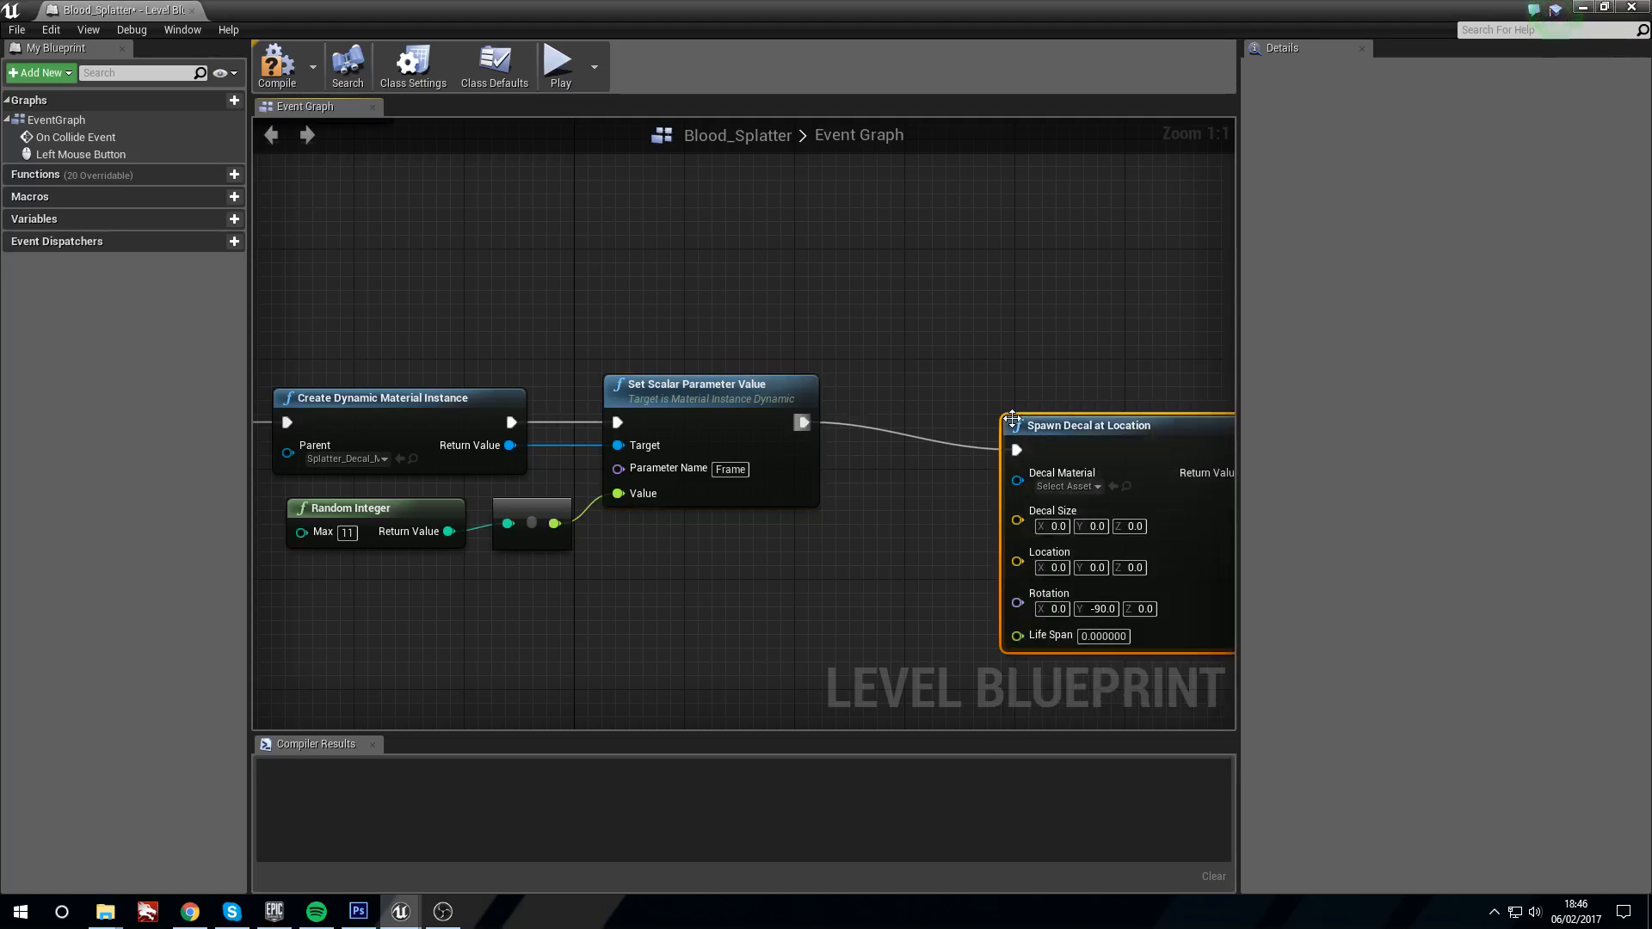
# Step: Connect Create Dynamic Material Instance's Return Value to the Decal Material input of Spawn Decal at Location
pyautogui.click(1045, 459)
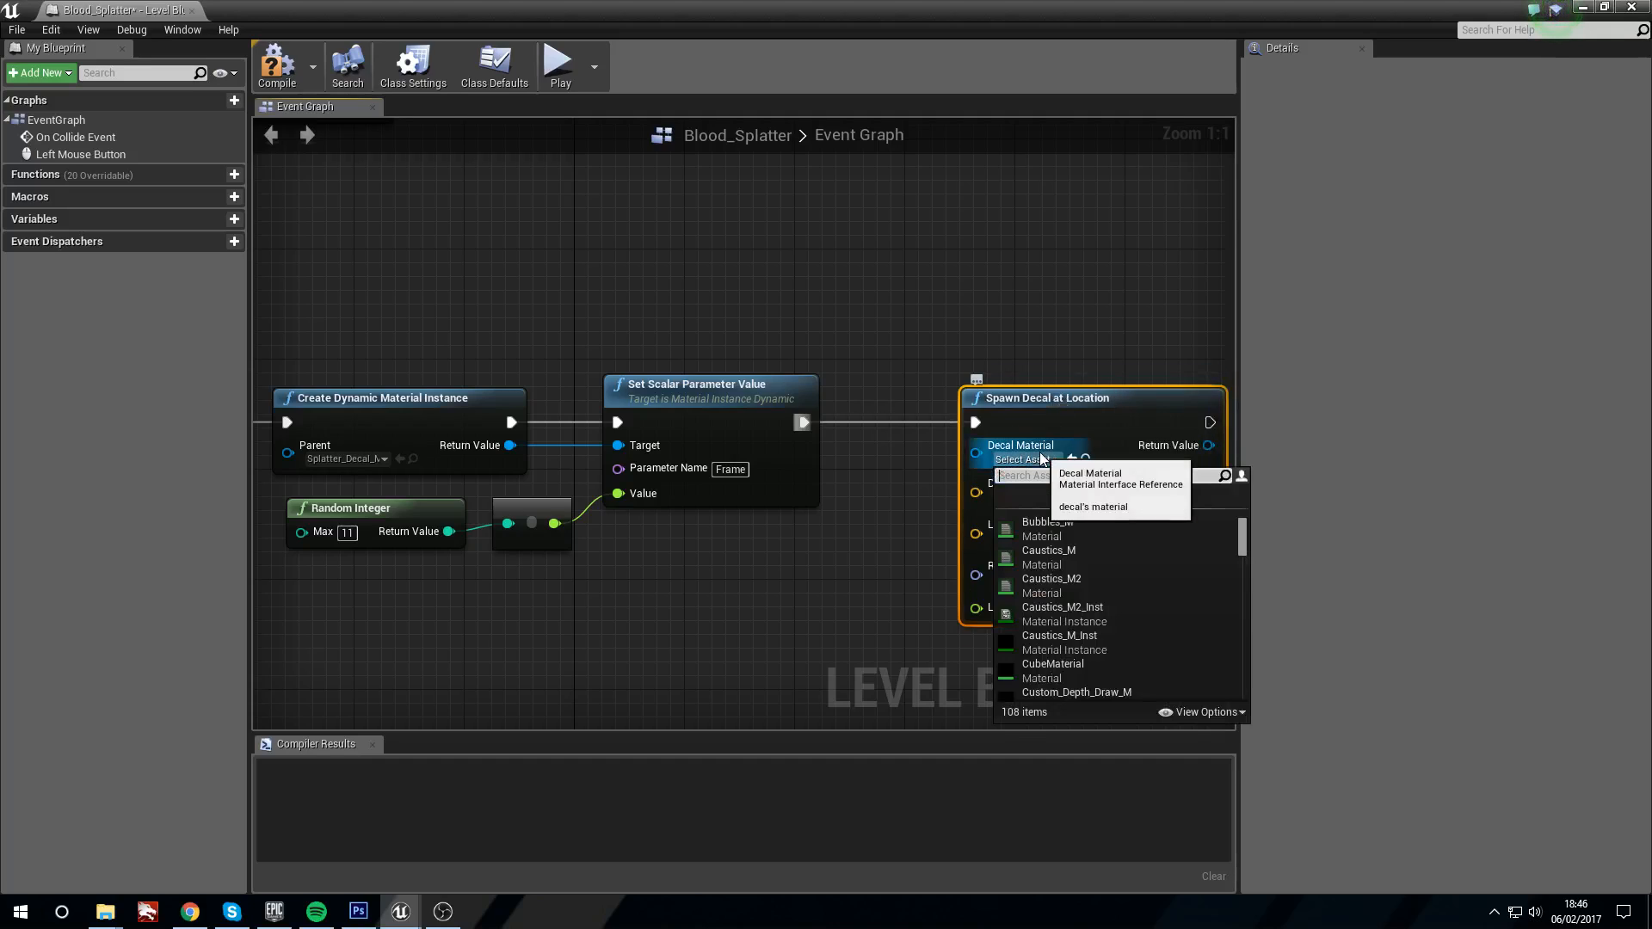
pyautogui.rightClick(840, 612)
pyautogui.moveTo(508, 448); pyautogui.dragTo(1025, 404)
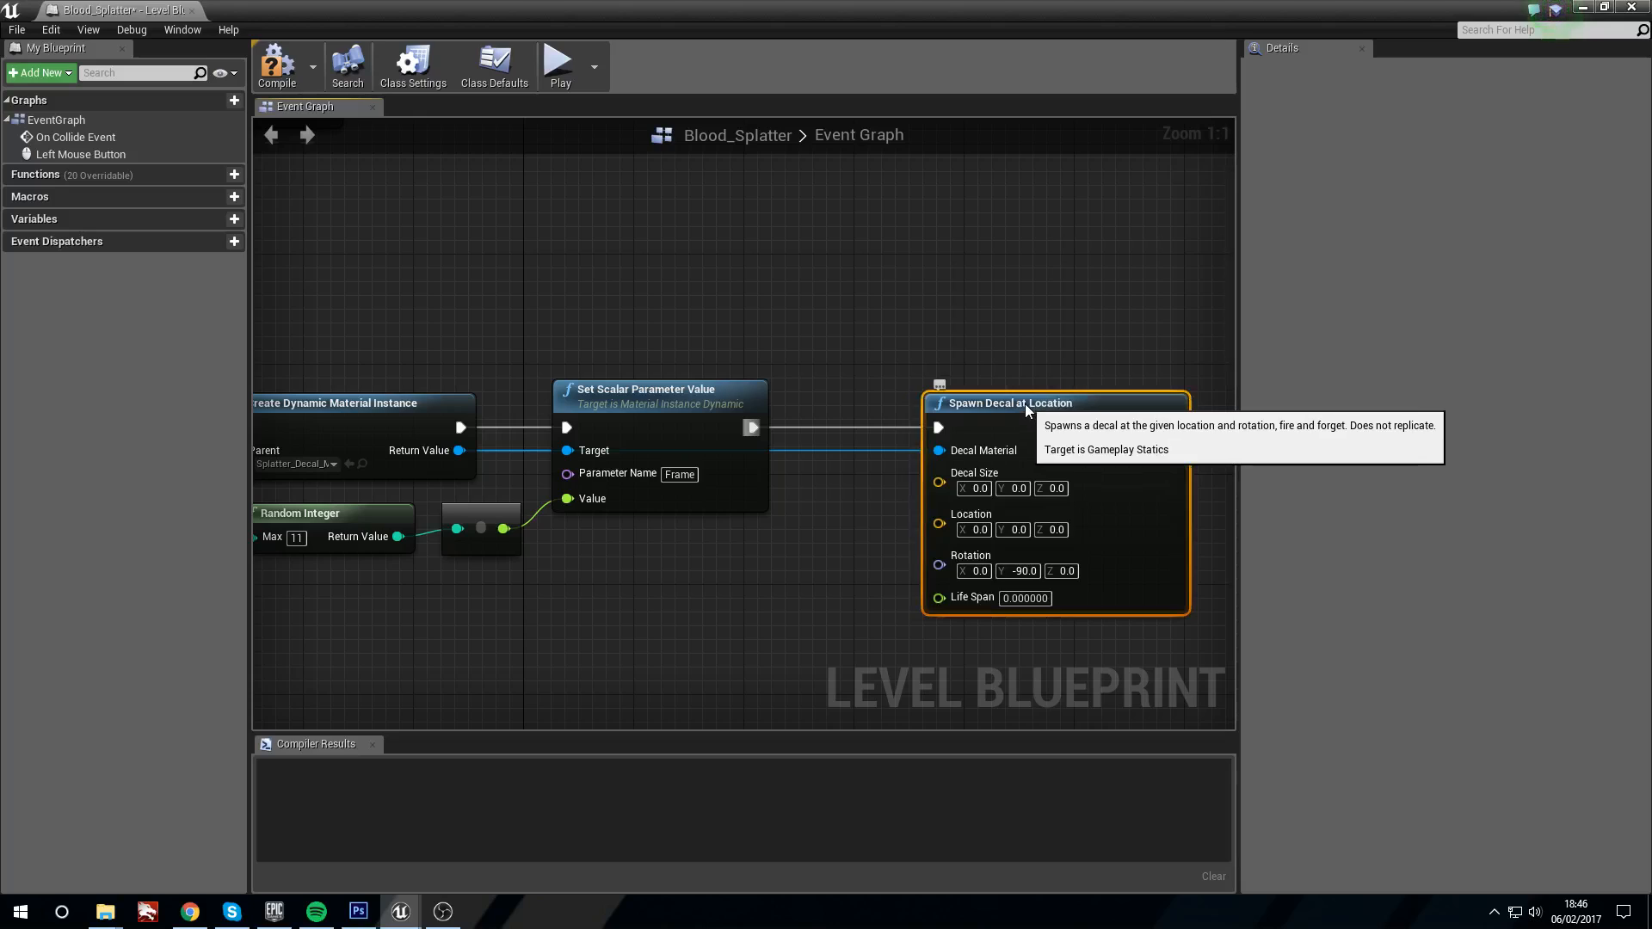
# Step: Connect On Collide Event's Location output to the Location input of Spawn Decal at Location
pyautogui.moveTo(688, 604); pyautogui.dragTo(922, 557, button='right')
pyautogui.moveTo(397, 394); pyautogui.dragTo(610, 432, button='right')
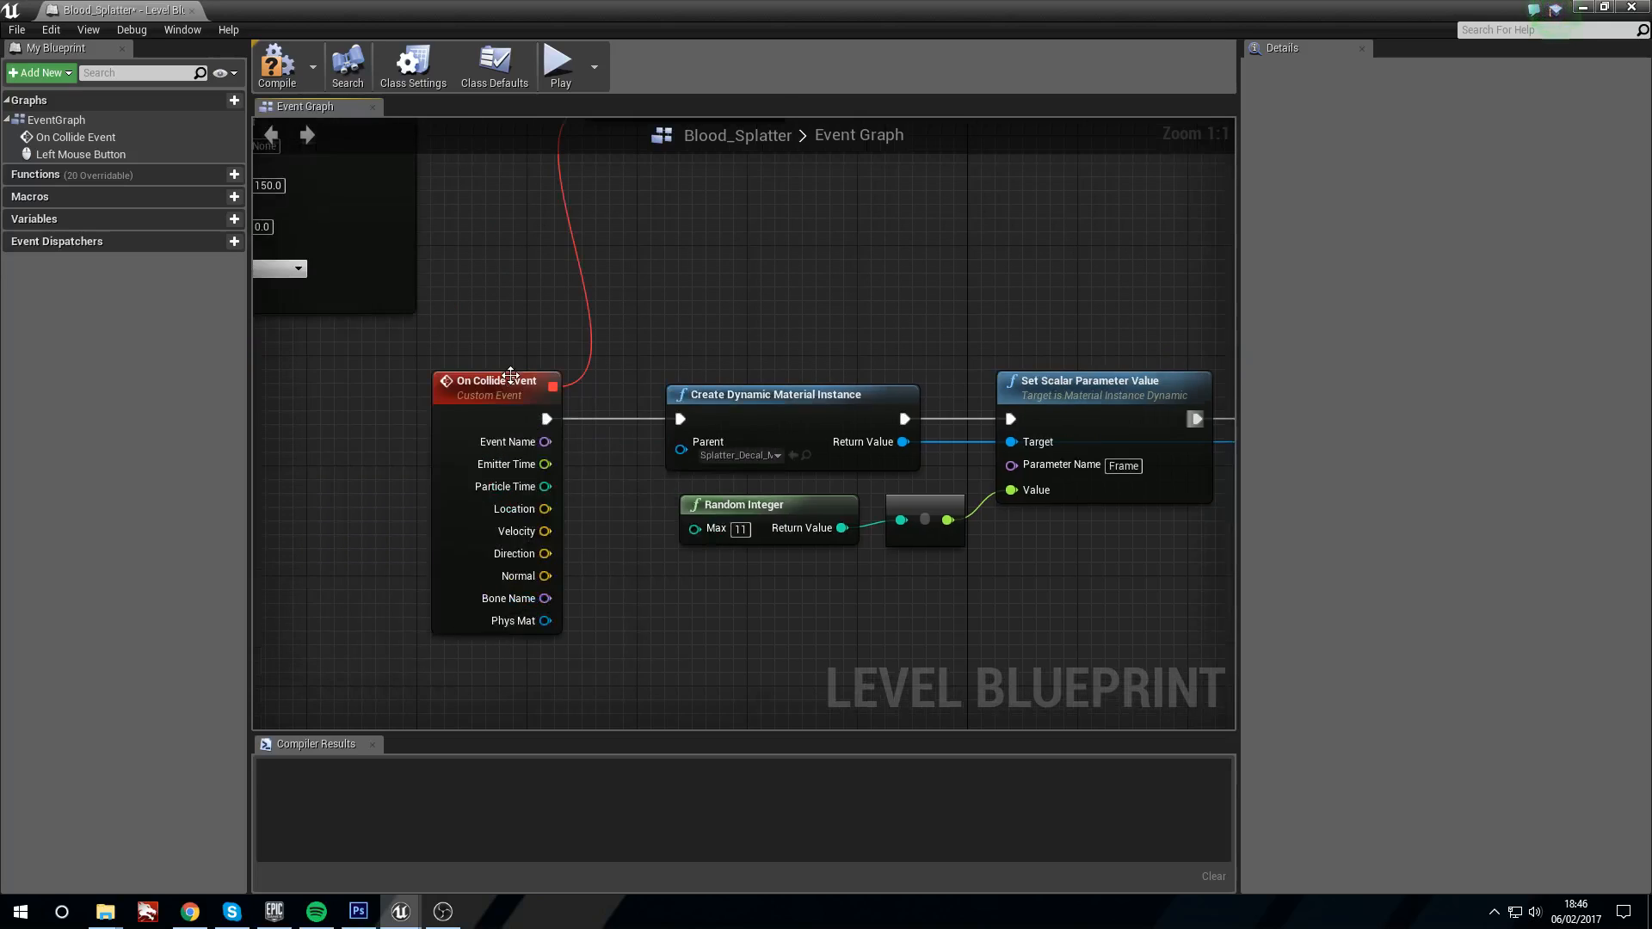
pyautogui.click(482, 387)
pyautogui.moveTo(679, 583); pyautogui.dragTo(591, 504, button='right')
pyautogui.moveTo(461, 422); pyautogui.dragTo(781, 437)
# Step: Add a RotationFromXVector node from On Collide Event's Normal output
pyautogui.moveTo(619, 522); pyautogui.dragTo(354, 487, button='right')
pyautogui.moveTo(469, 475); pyautogui.dragTo(659, 556)
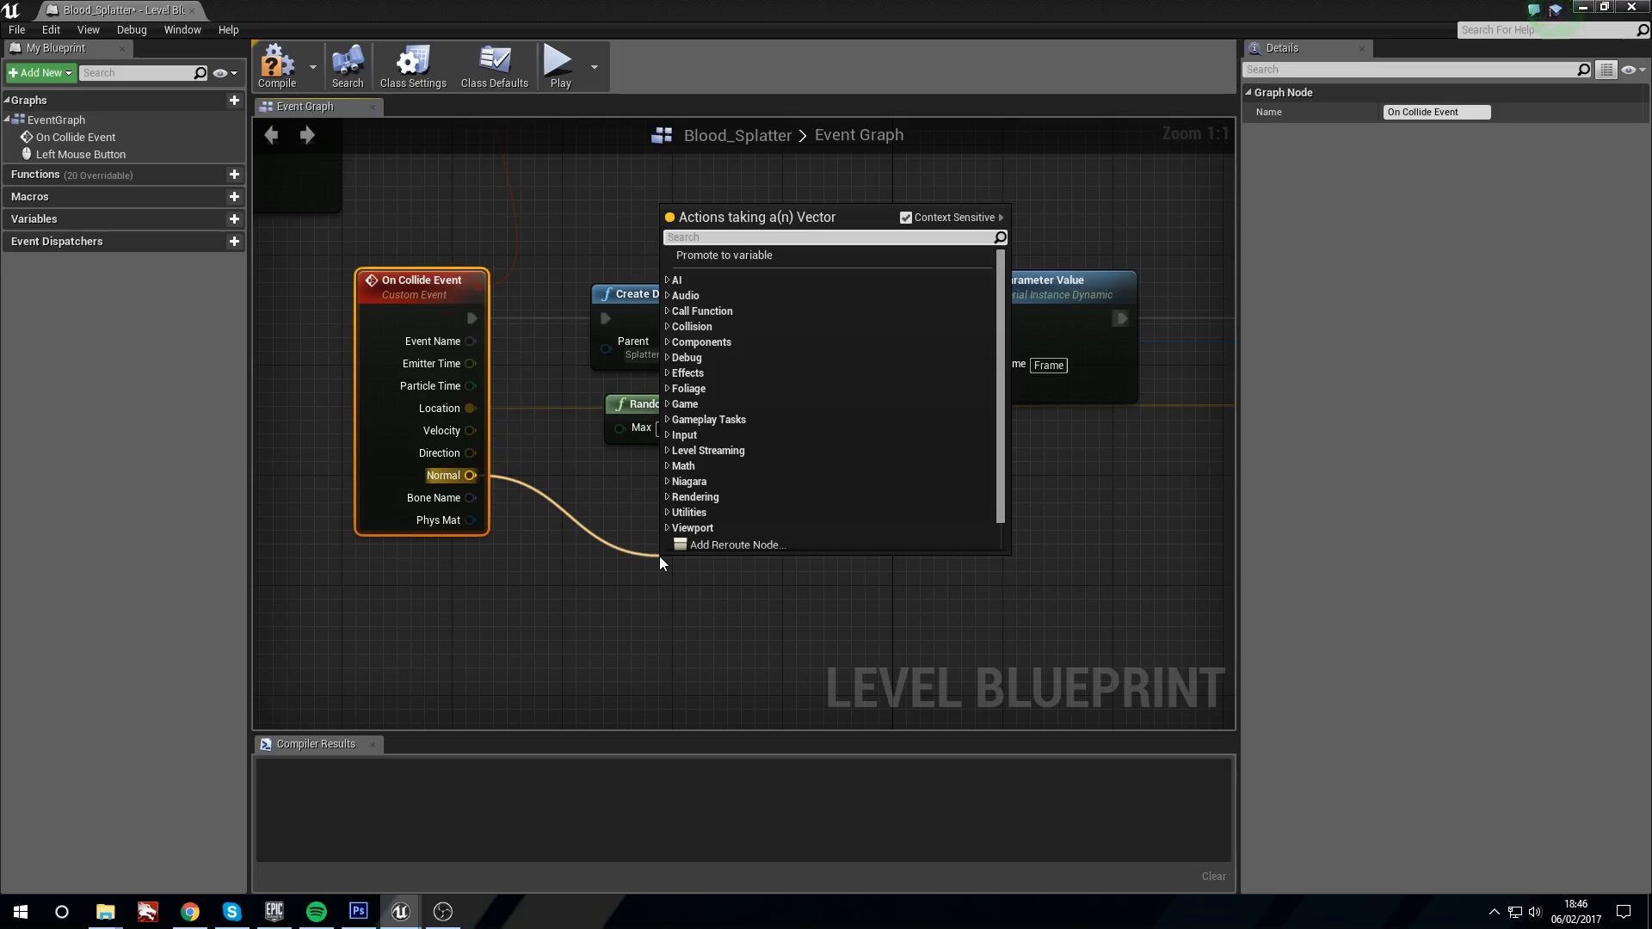
pyautogui.write('rot')
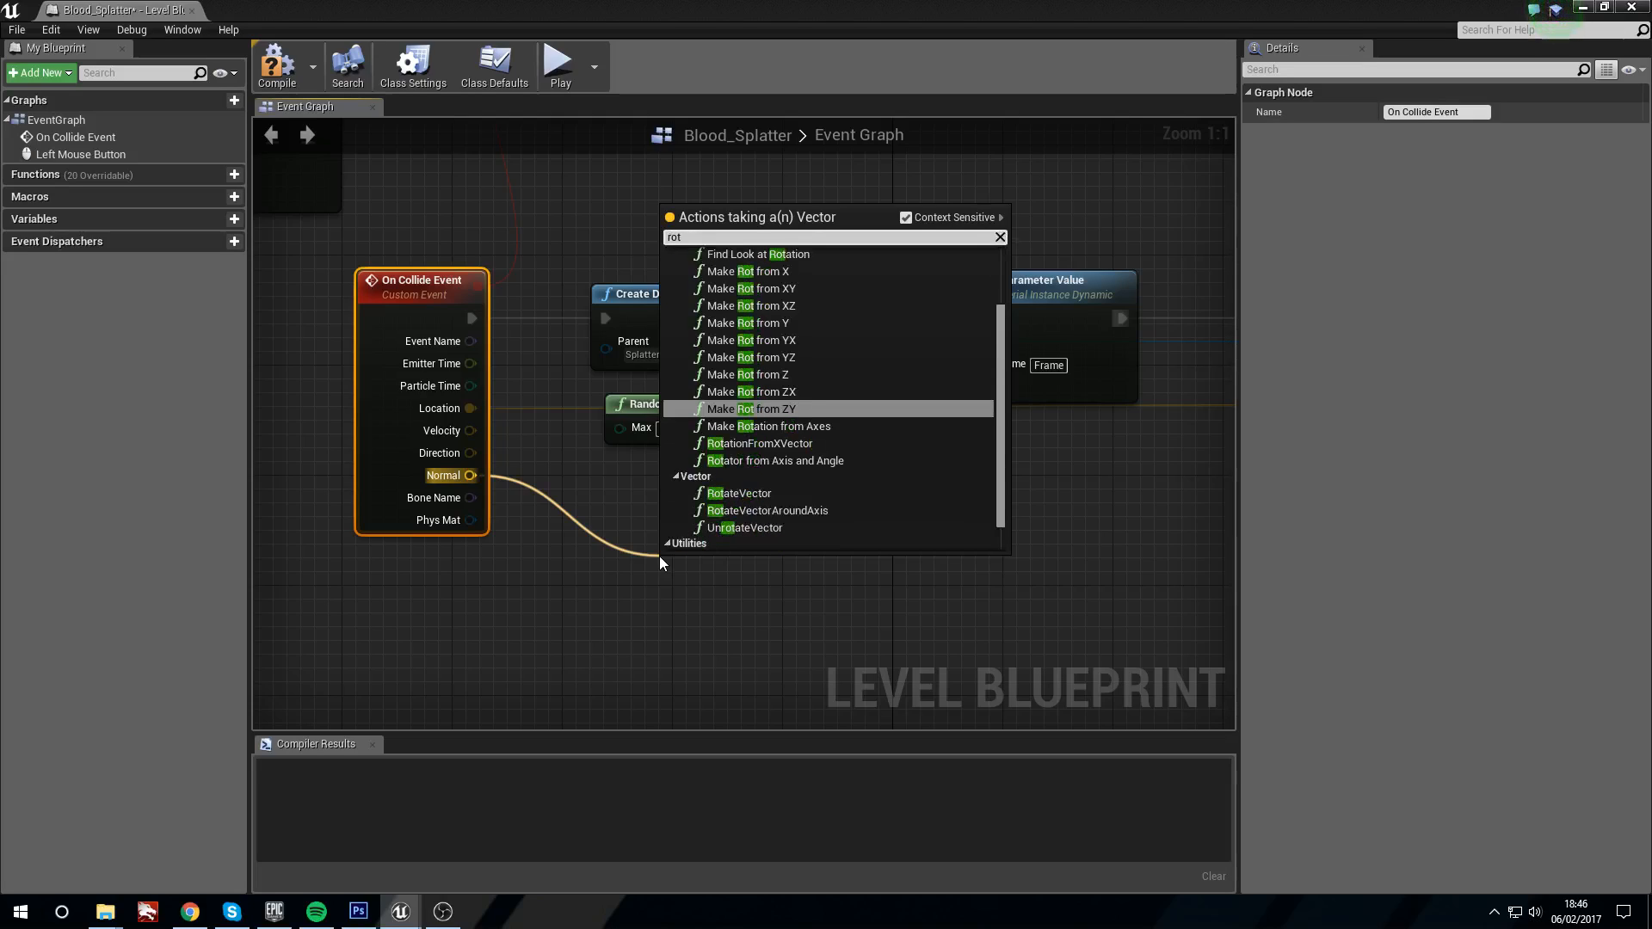
pyautogui.write('ation from ')
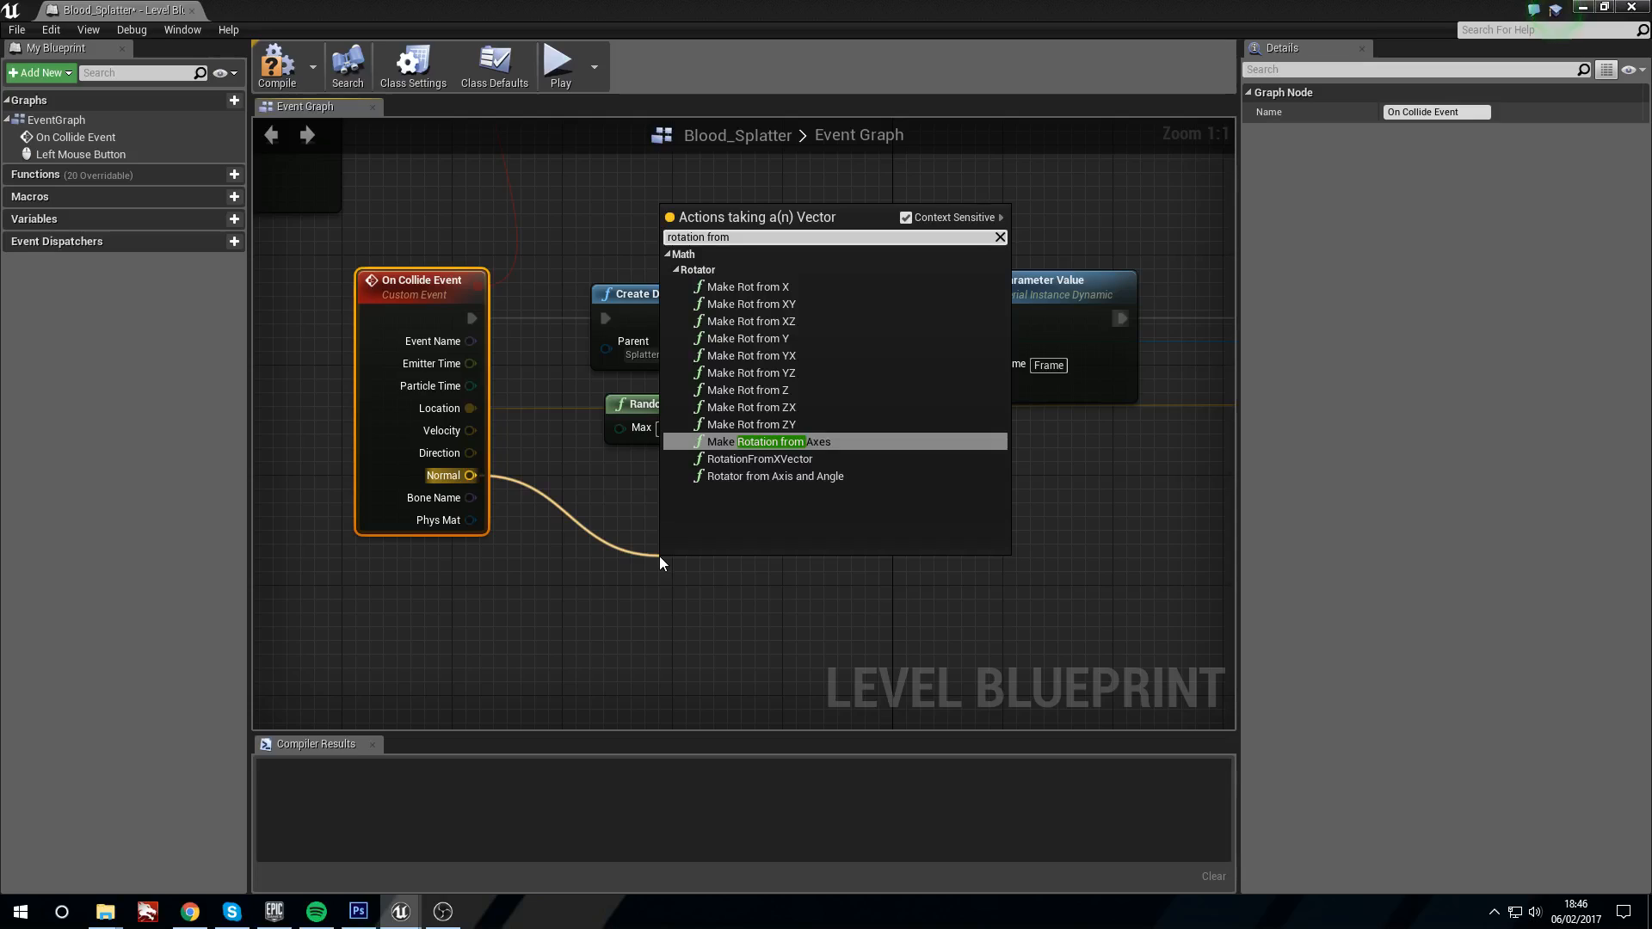
pyautogui.write('x')
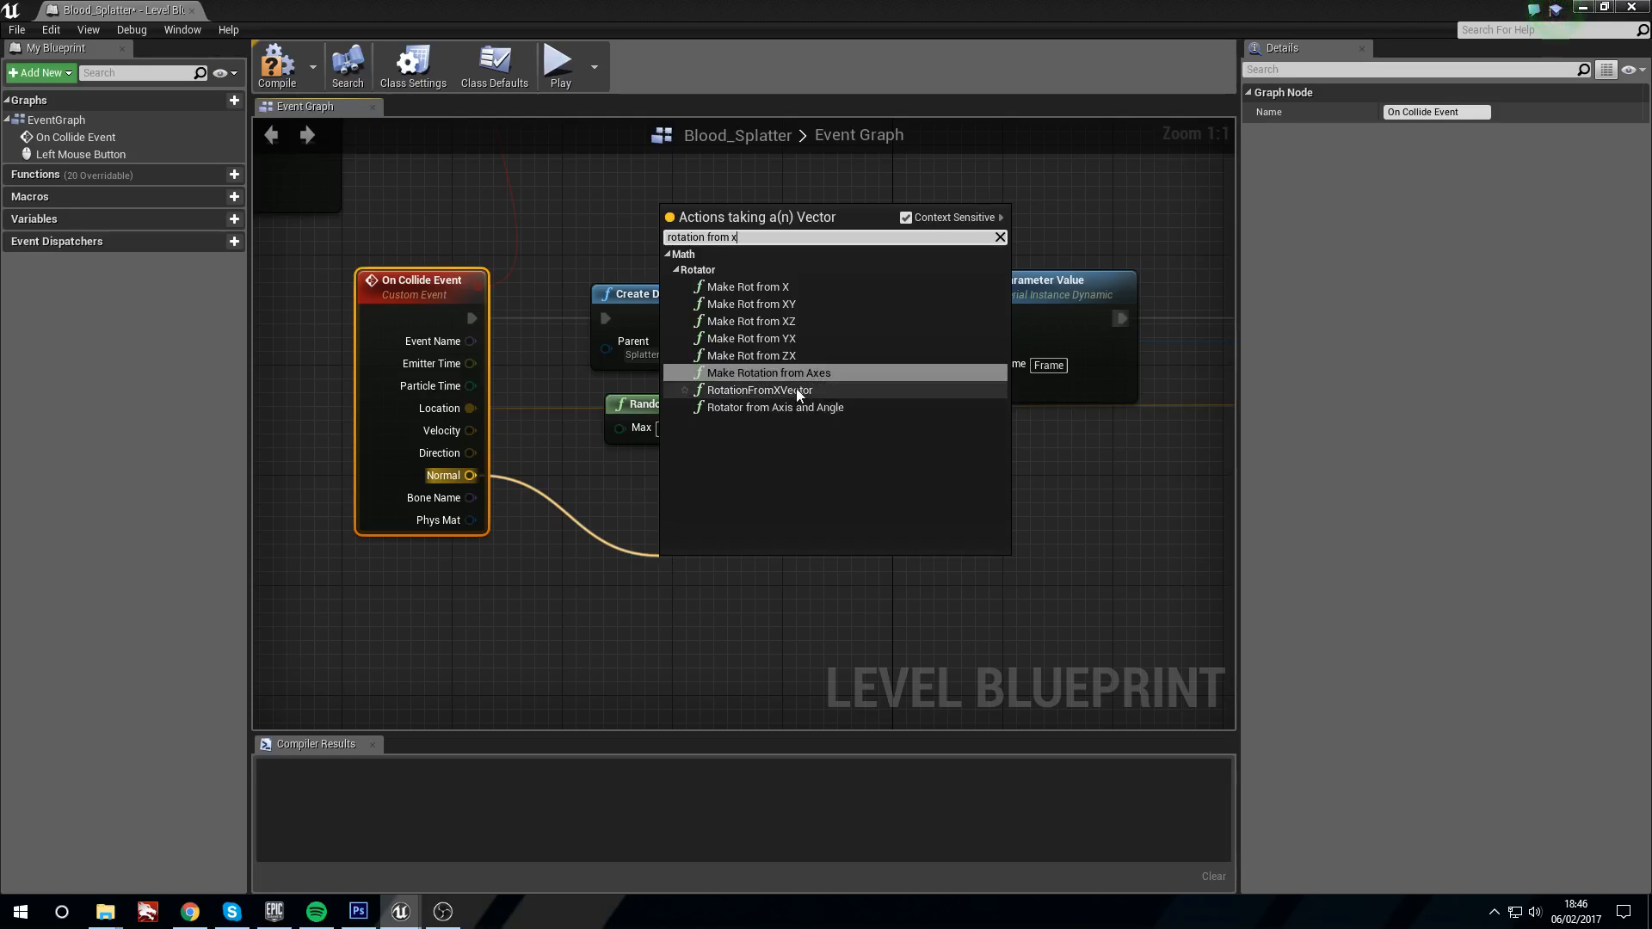
pyautogui.click(766, 389)
# Step: Connect RotationFromXVector's Return Value to the Rotation input of Spawn Decal at Location
pyautogui.moveTo(866, 536); pyautogui.dragTo(590, 568, button='right')
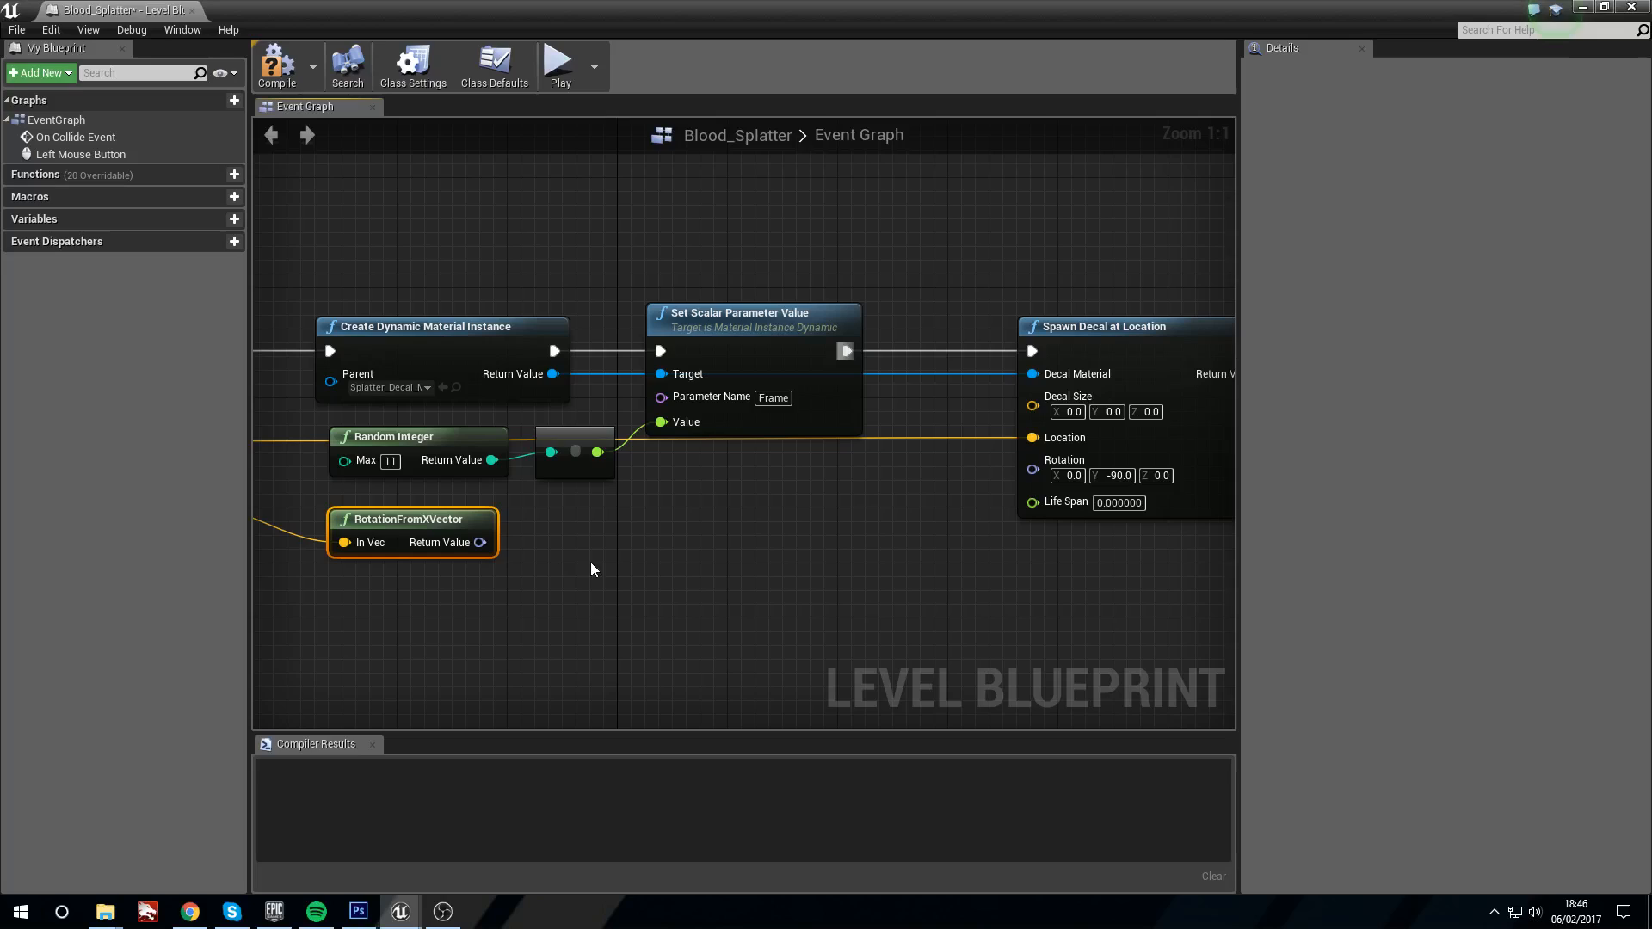
pyautogui.moveTo(488, 545); pyautogui.dragTo(1033, 472)
pyautogui.moveTo(409, 610); pyautogui.dragTo(638, 626, button='right')
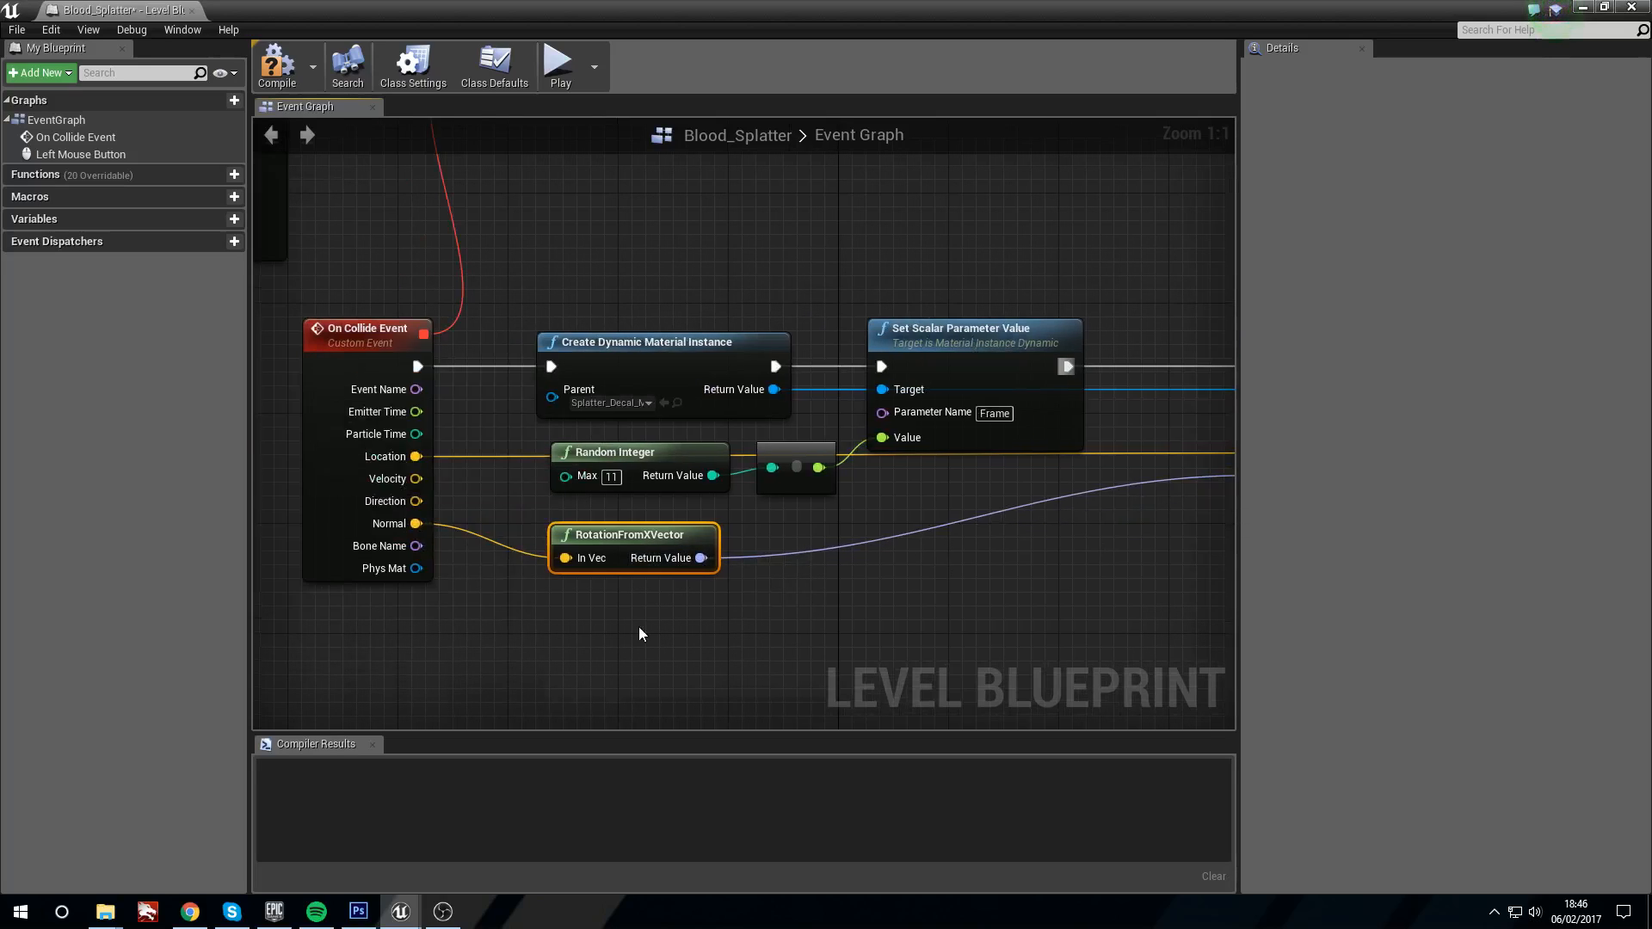
pyautogui.moveTo(721, 514)
pyautogui.mouseDown()
pyautogui.moveTo(496, 656)
pyautogui.moveTo(558, 658)
pyautogui.mouseUp()
pyautogui.click(769, 649)
pyautogui.moveTo(772, 624); pyautogui.dragTo(528, 508)
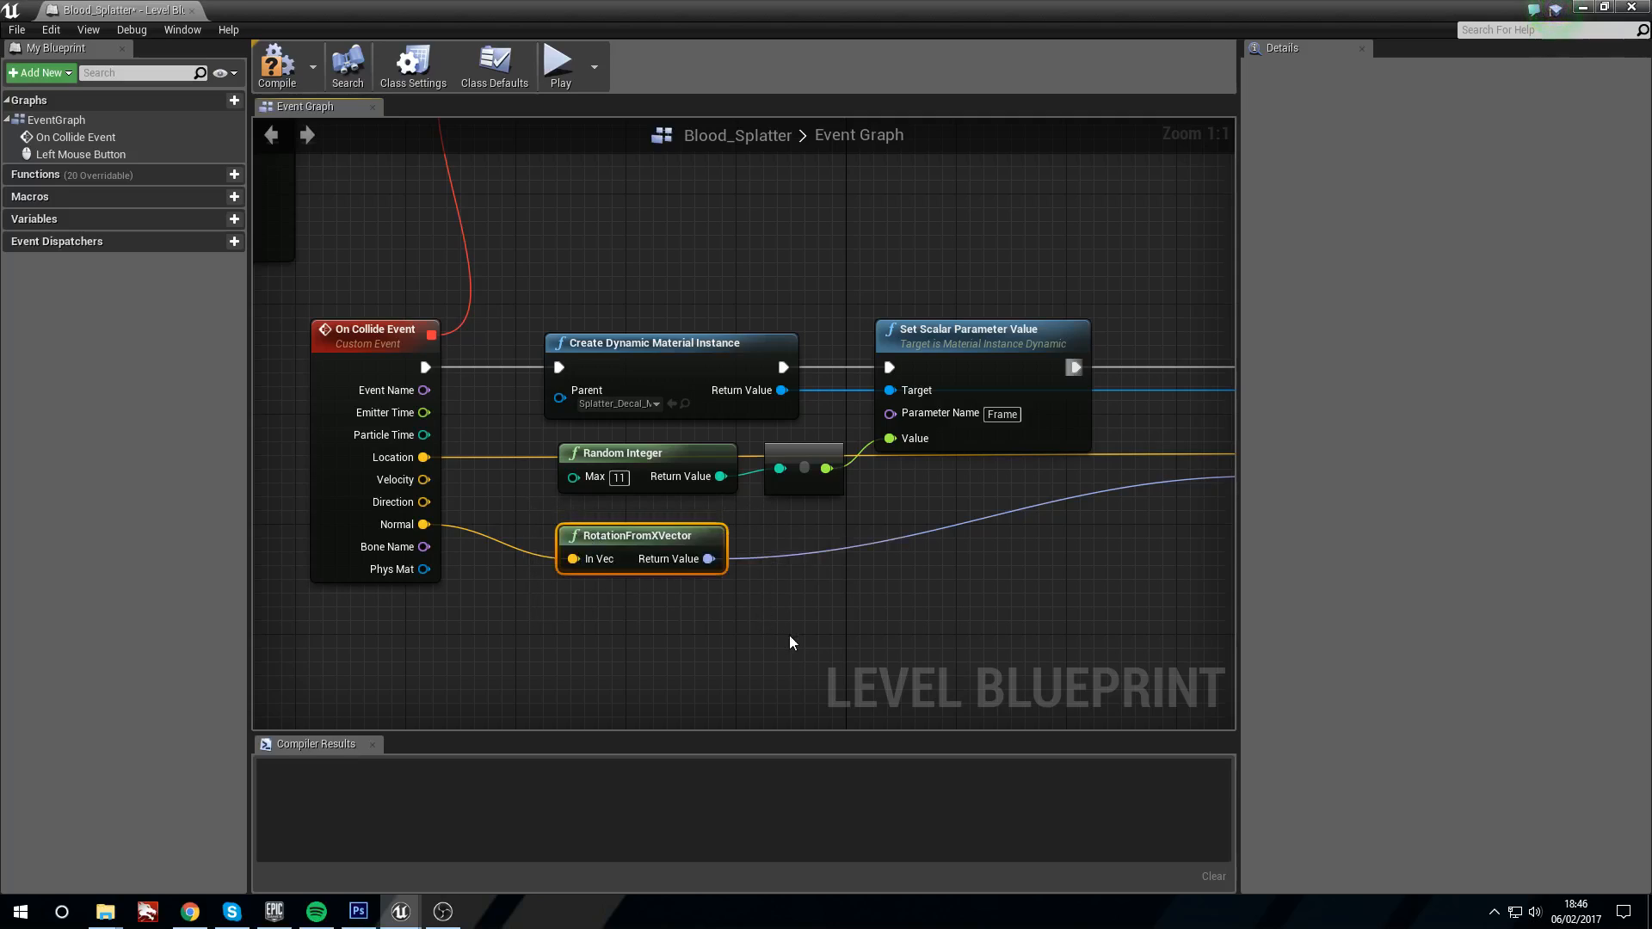
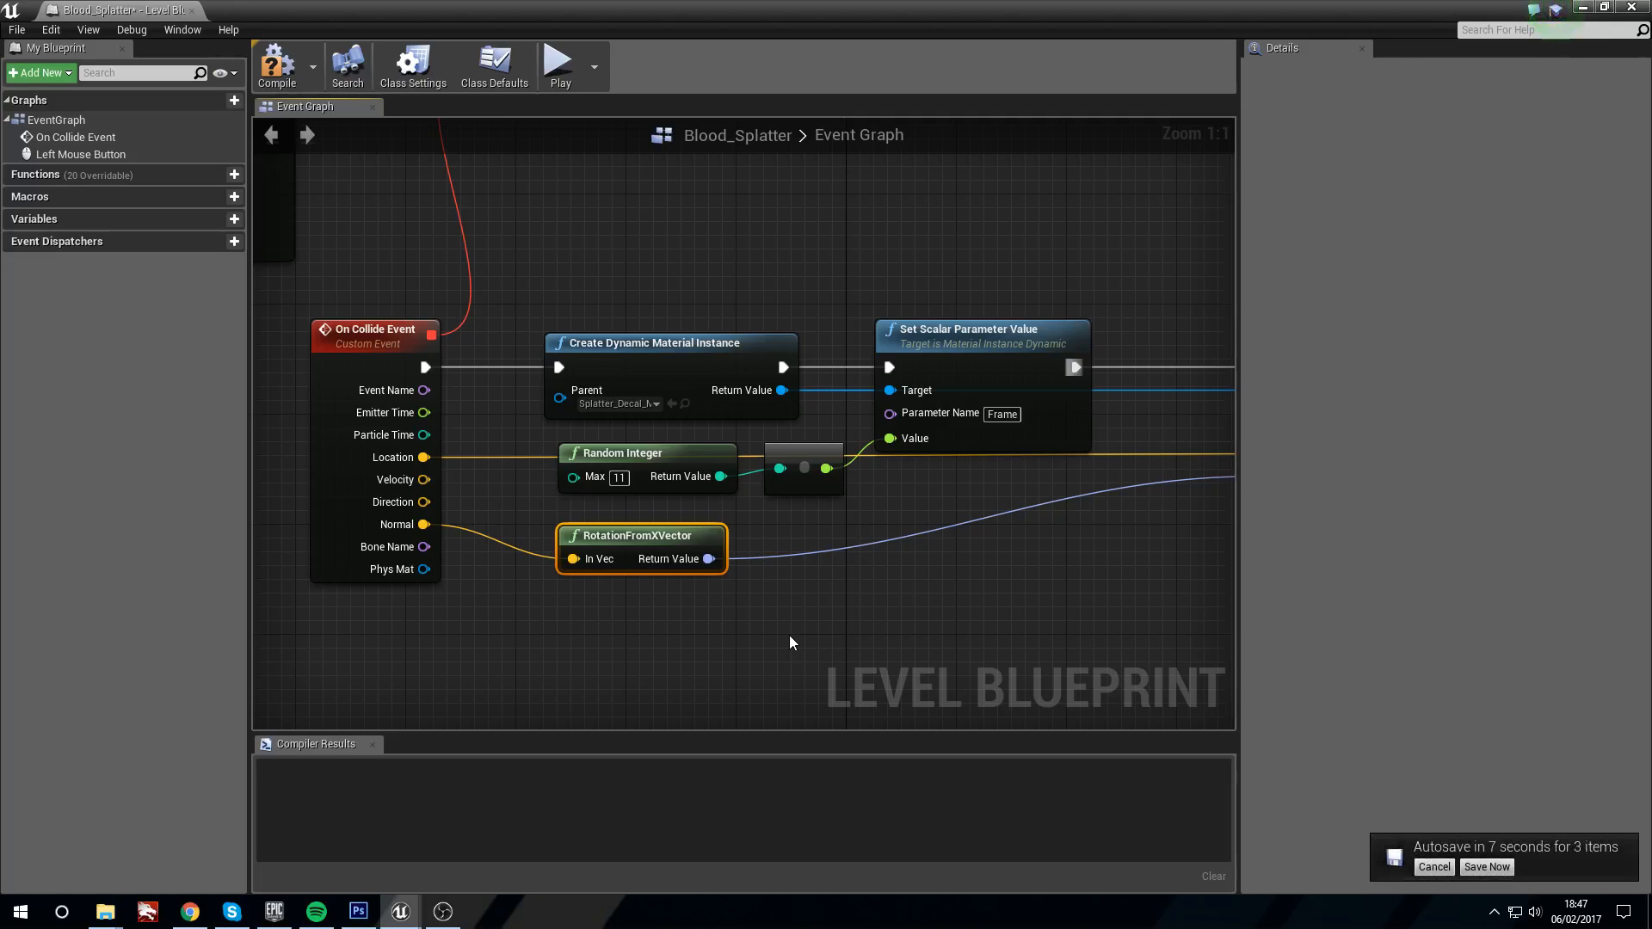
# Step: Move the RotationFromXVector node up, closer beneath the Random Integer node
pyautogui.moveTo(636, 547); pyautogui.dragTo(651, 534)
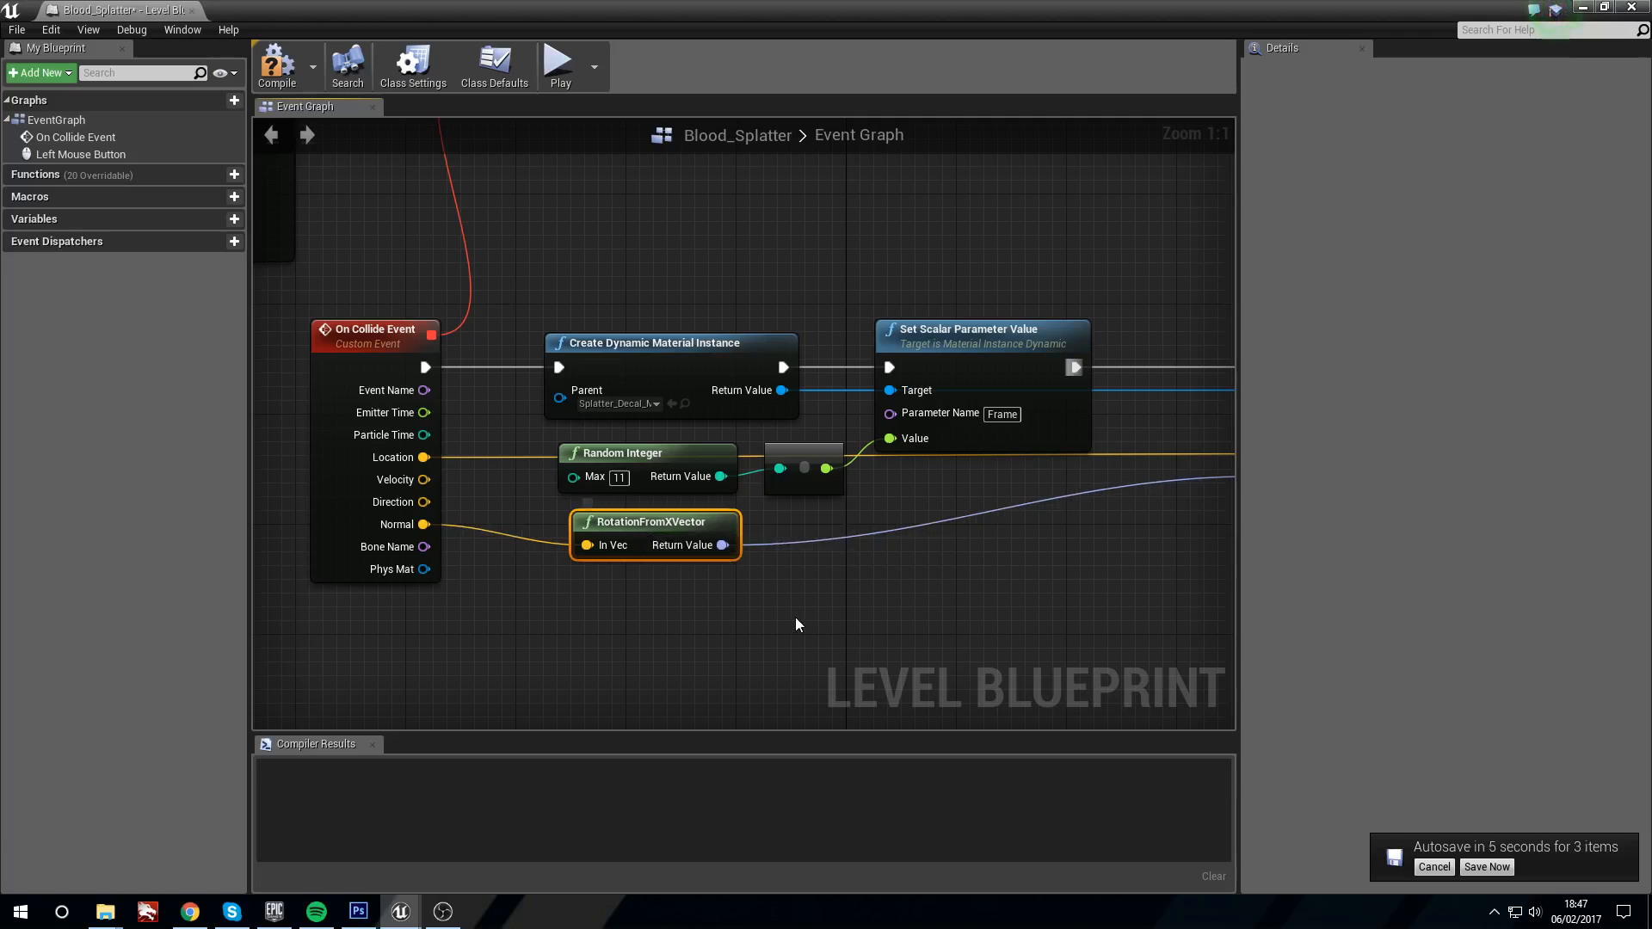
pyautogui.hotkey('ctrl', 'z')
pyautogui.moveTo(861, 568); pyautogui.dragTo(861, 531, button='right')
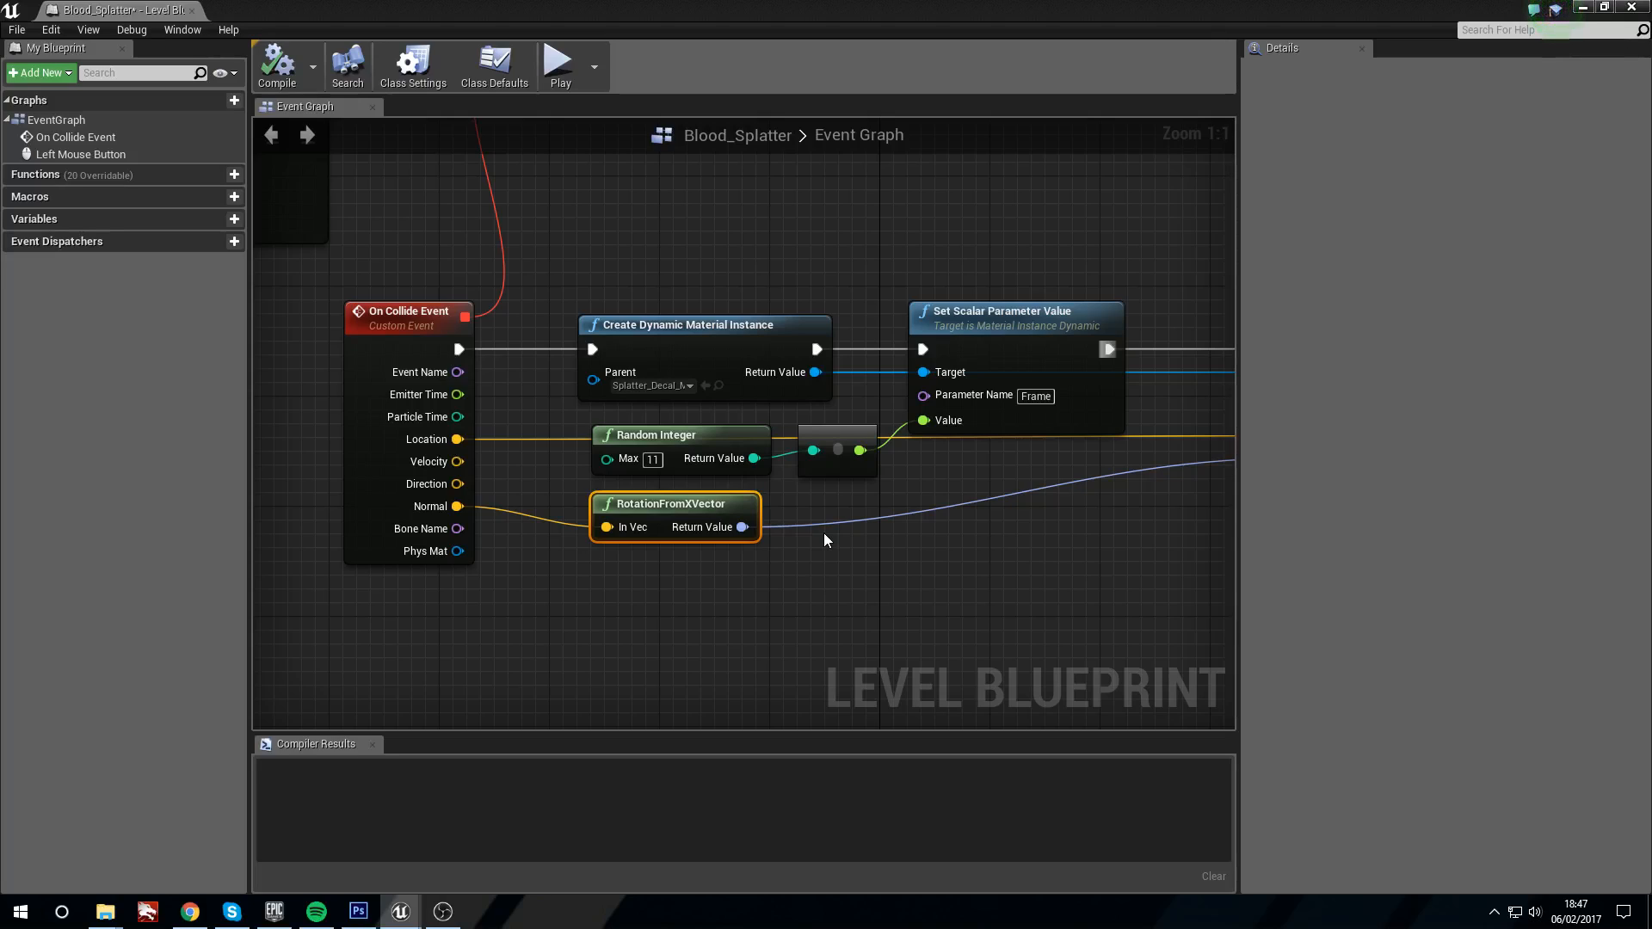
# Step: Move Spawn Decal at Location slightly away from Set Scalar Parameter Value and set its Life Span to 20
pyautogui.moveTo(1131, 515); pyautogui.dragTo(694, 514, button='right')
pyautogui.moveTo(969, 329); pyautogui.dragTo(1030, 334)
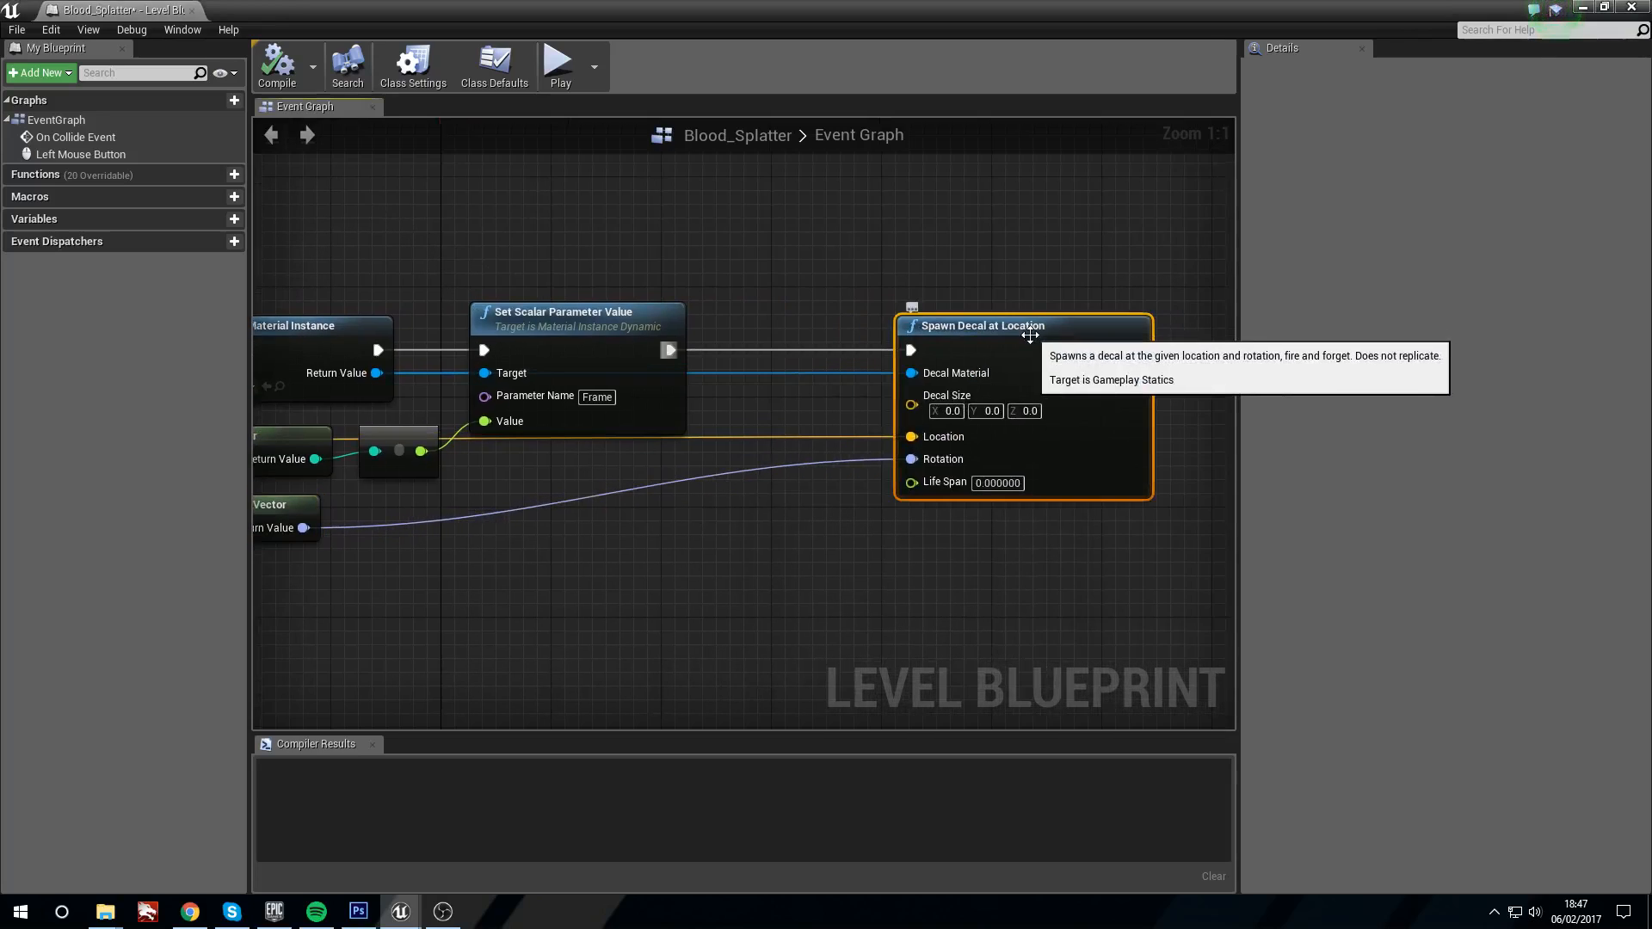
pyautogui.moveTo(1030, 333); pyautogui.dragTo(1076, 321, button='right')
pyautogui.click(1055, 469)
pyautogui.write('20')
pyautogui.press('Return')
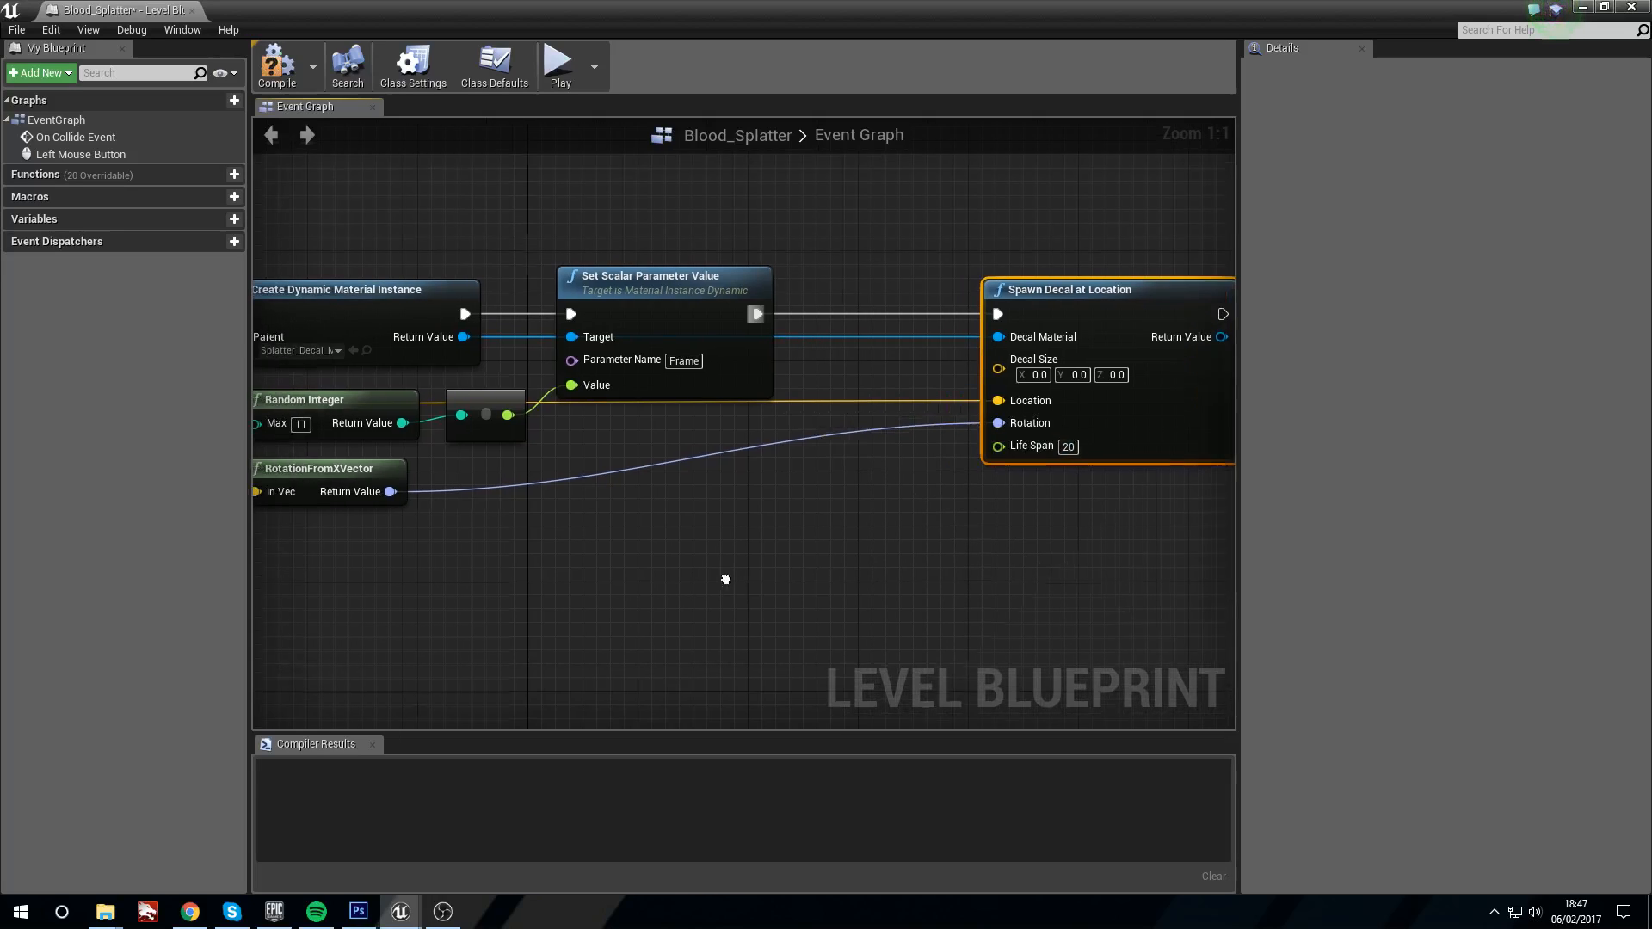
pyautogui.rightClick(644, 582)
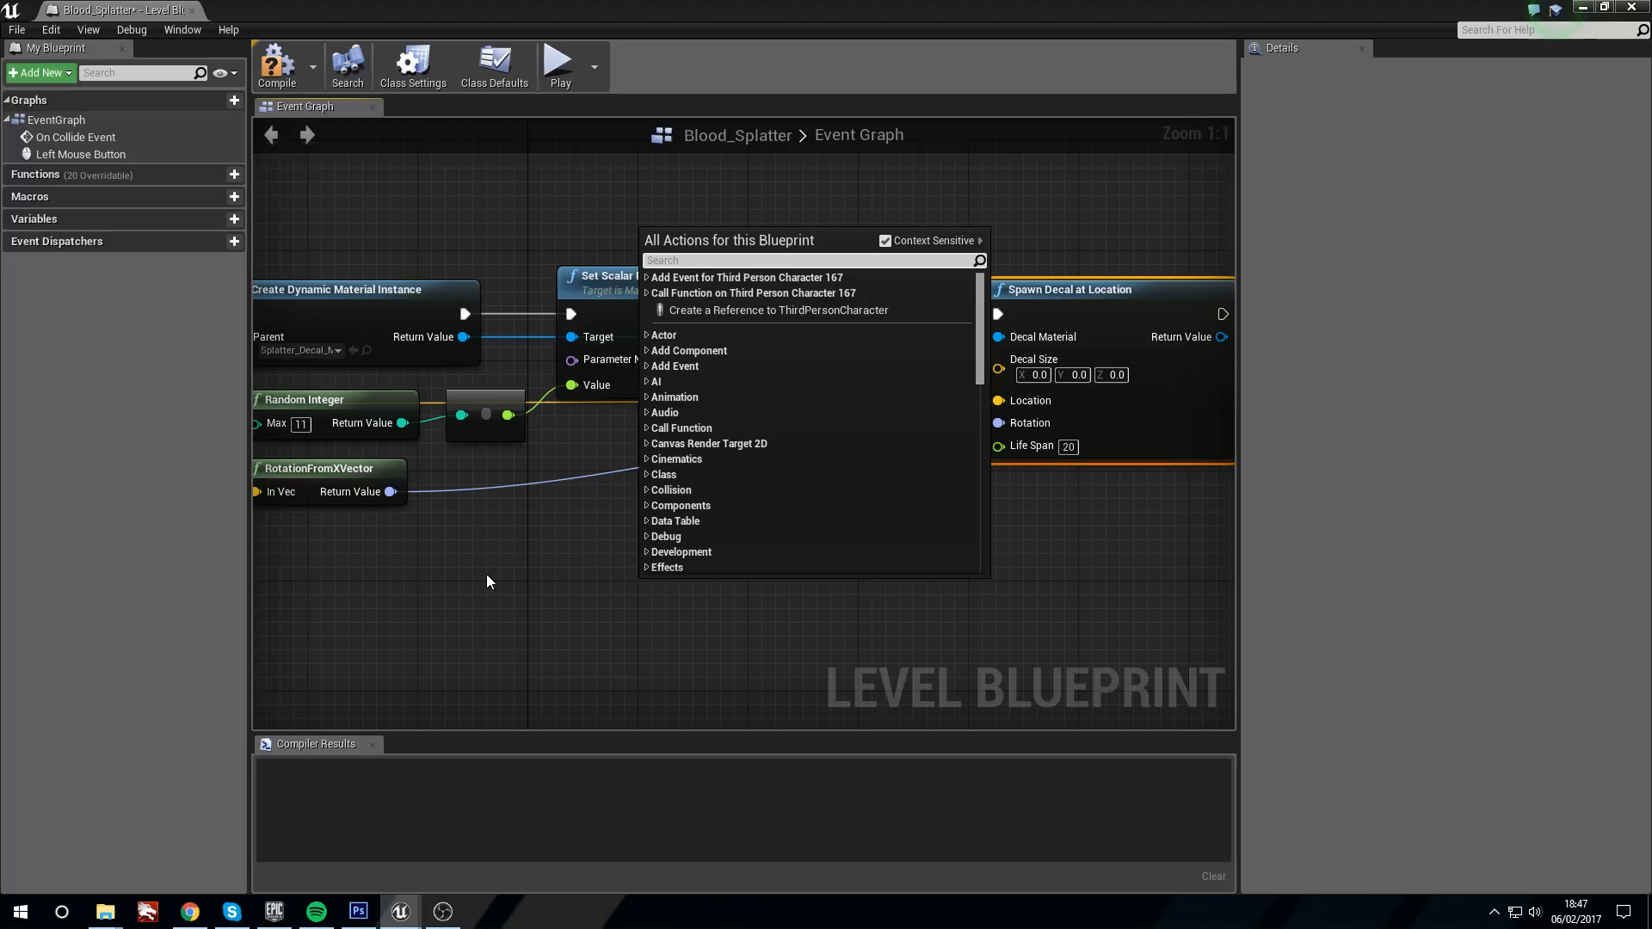
pyautogui.click(499, 580)
pyautogui.rightClick(626, 572)
pyautogui.write('random floa')
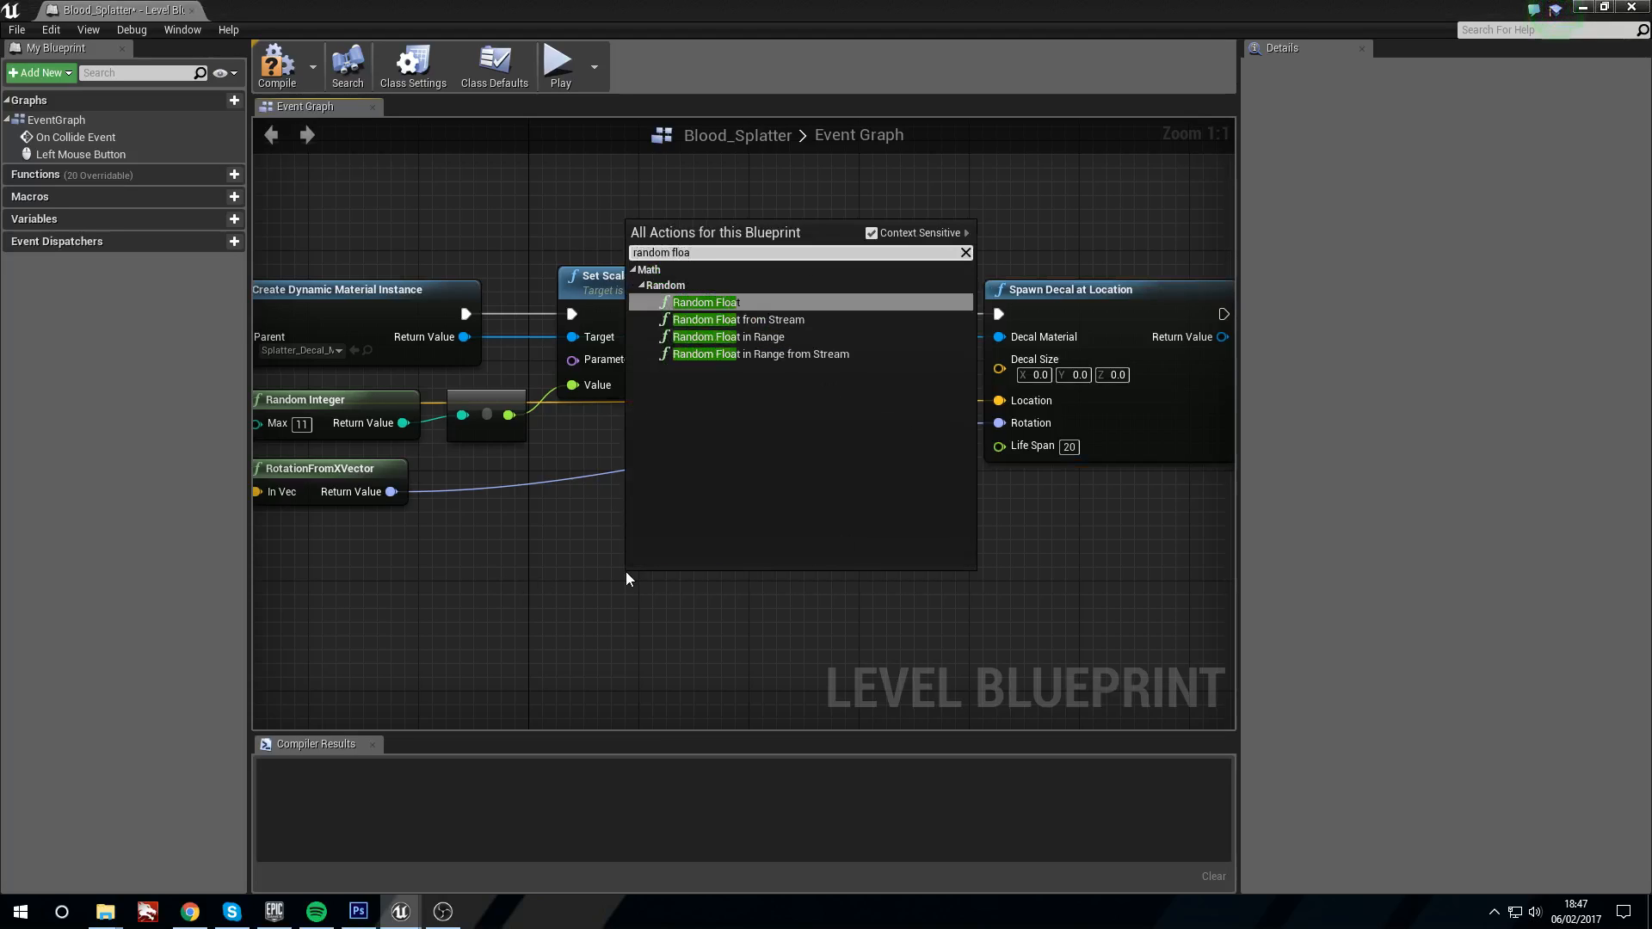
pyautogui.press('Return')
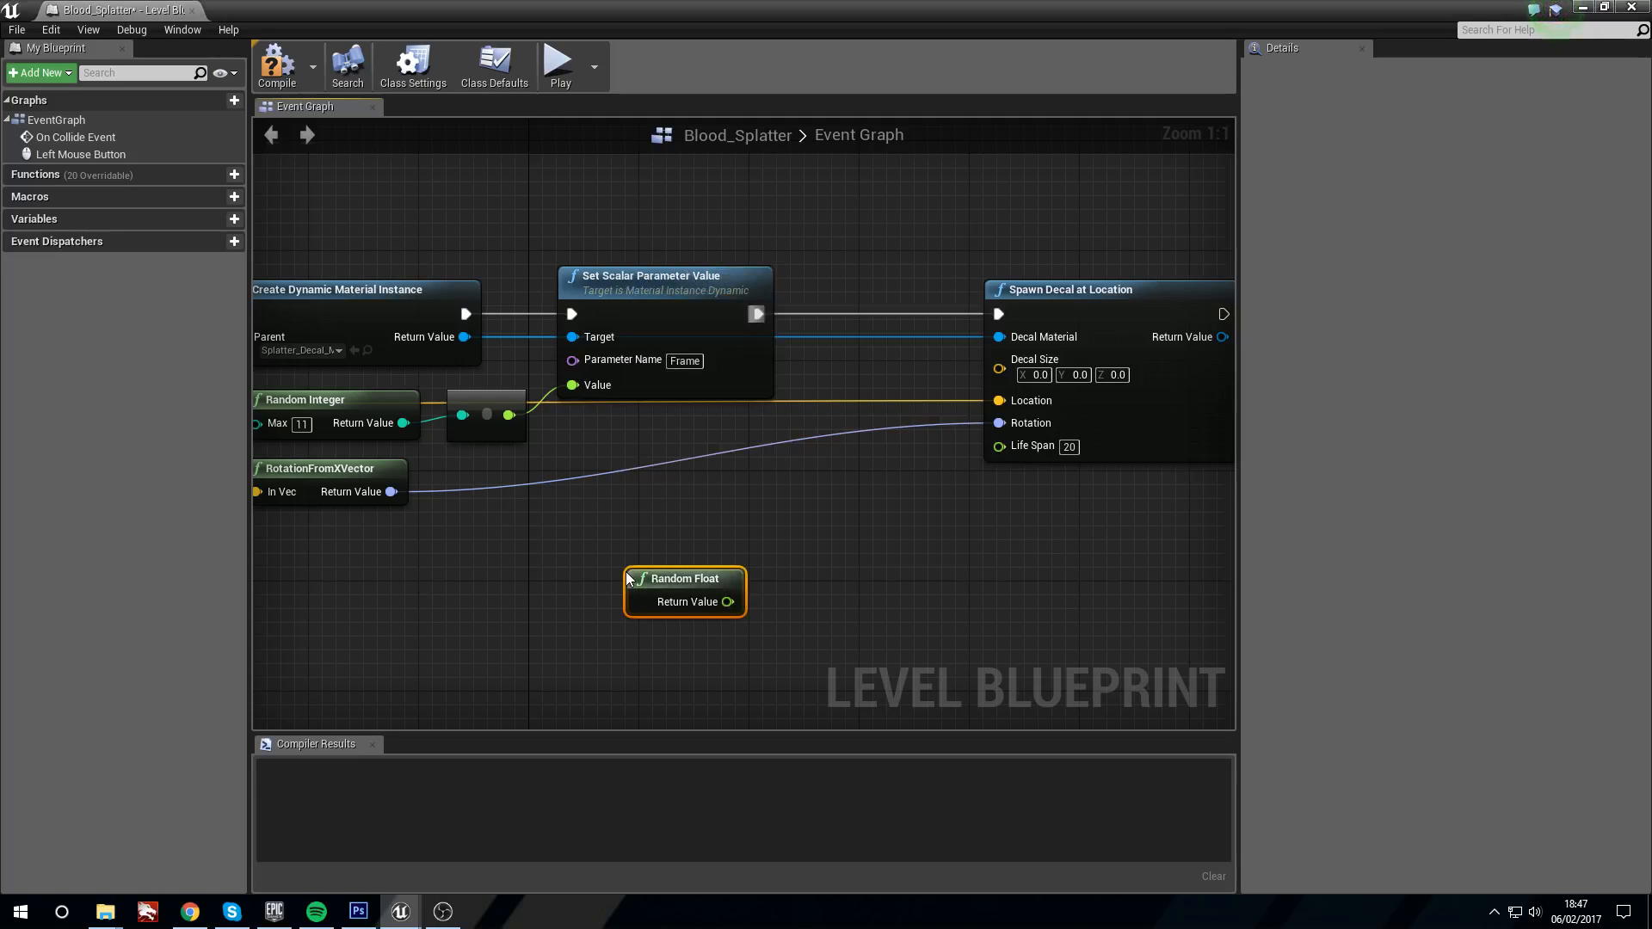
pyautogui.moveTo(767, 509); pyautogui.dragTo(710, 608)
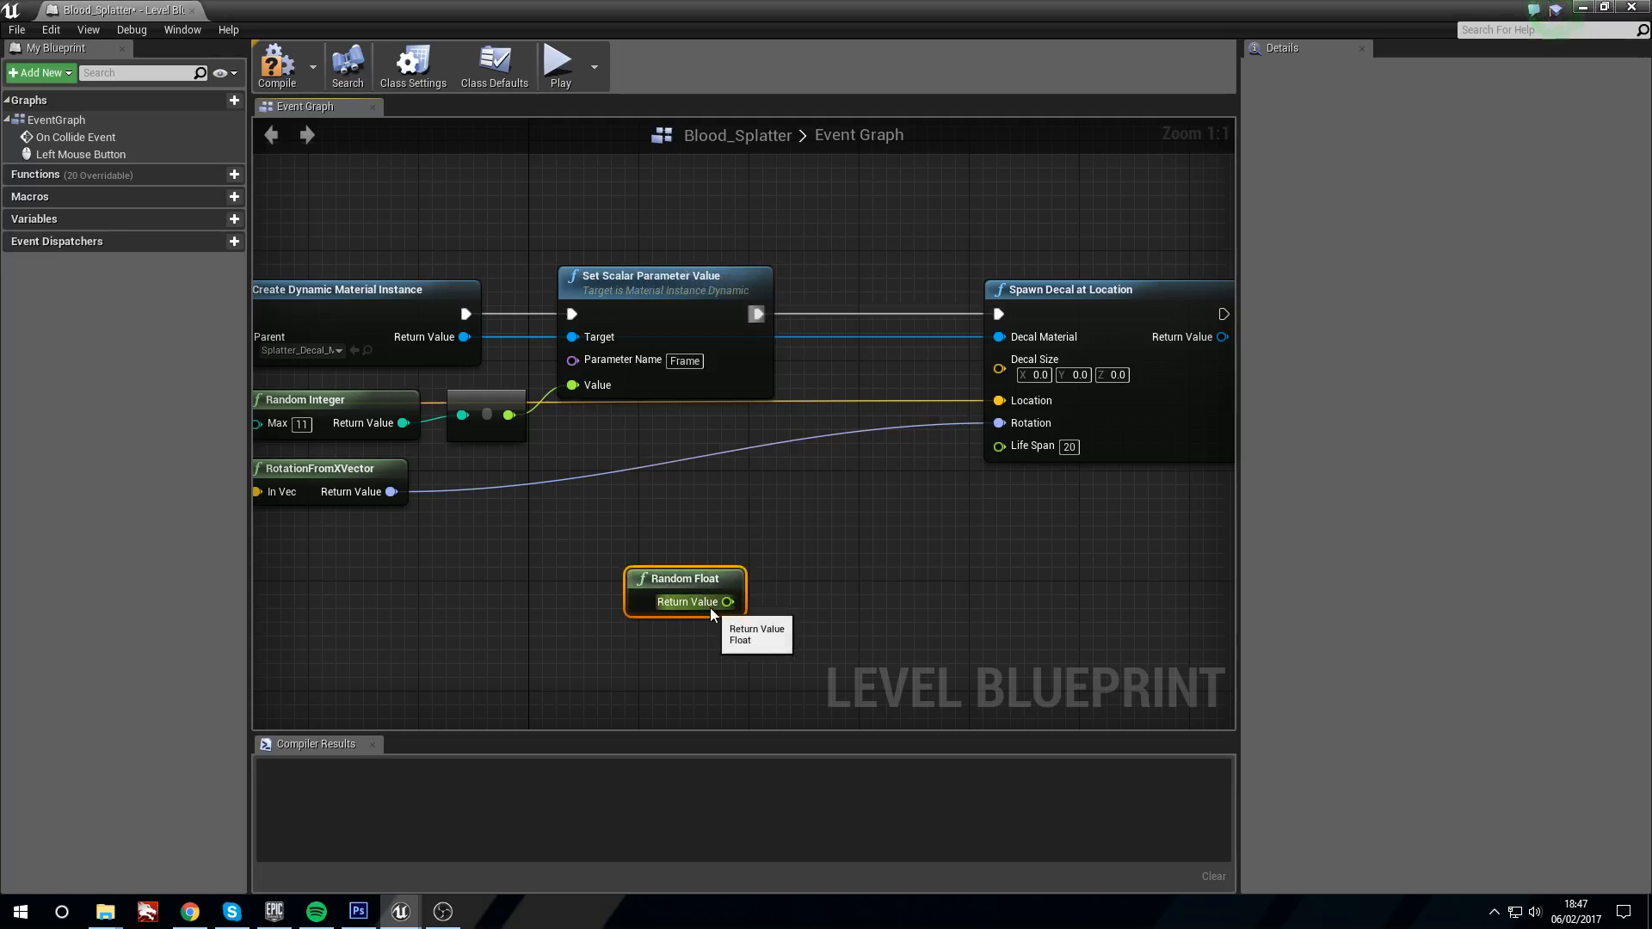
pyautogui.press('Delete')
# Step: Add a Random Float in Range node and place it below the Set Scalar Parameter Value node
pyautogui.rightClick(701, 563)
pyautogui.write('random fl')
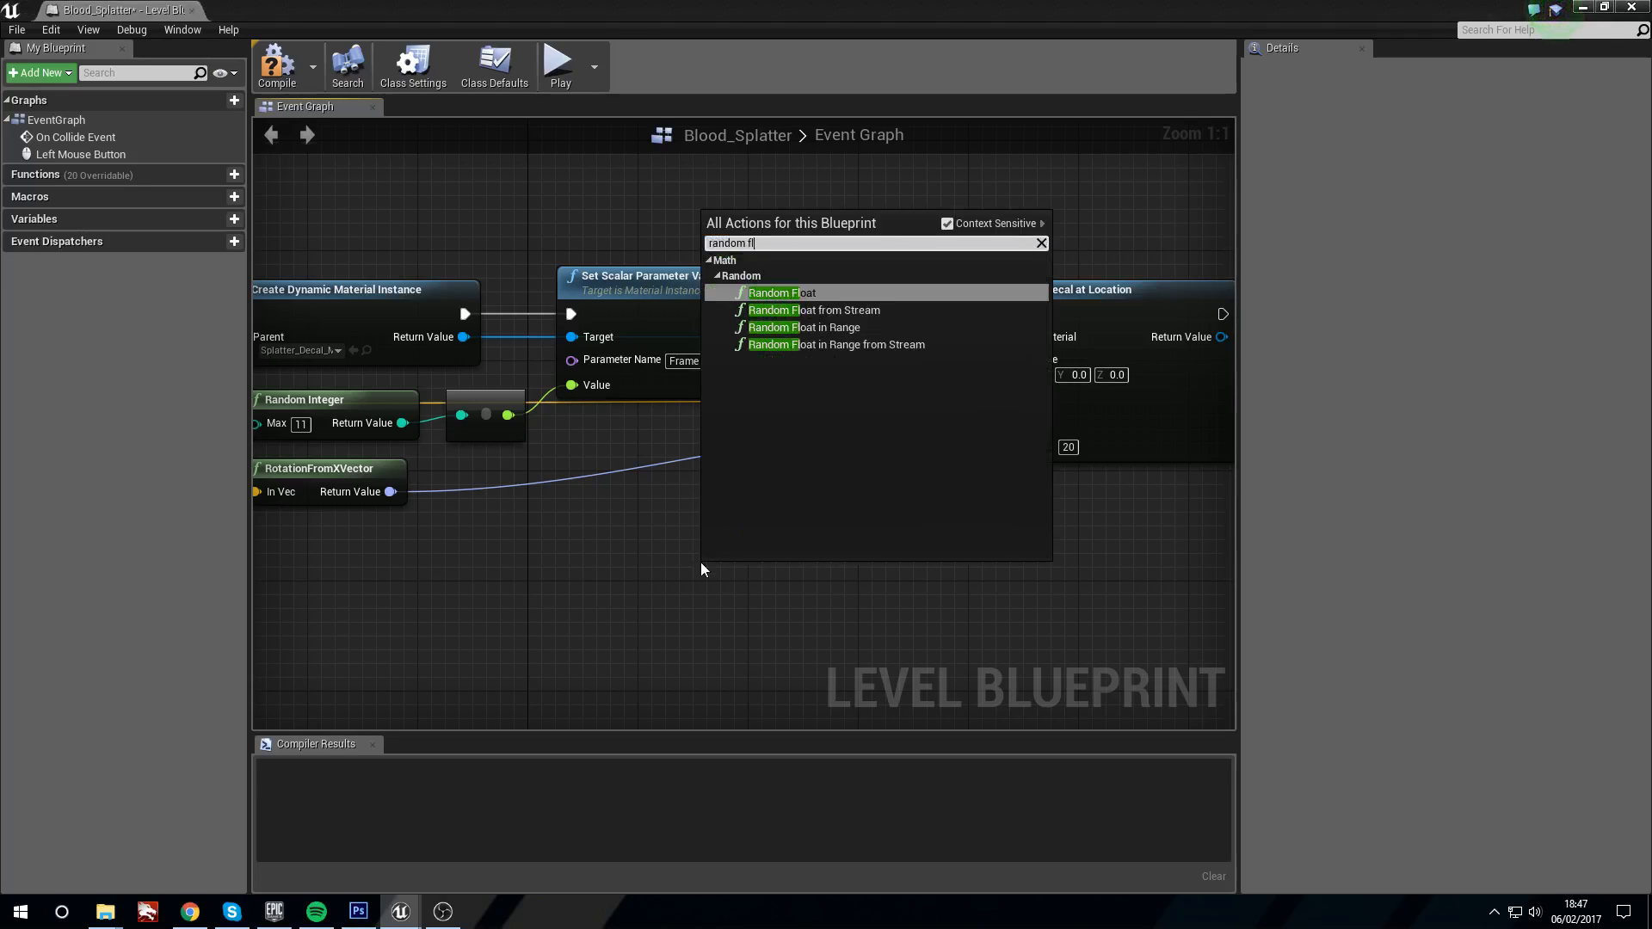
pyautogui.write('ot in r')
pyautogui.press('Return')
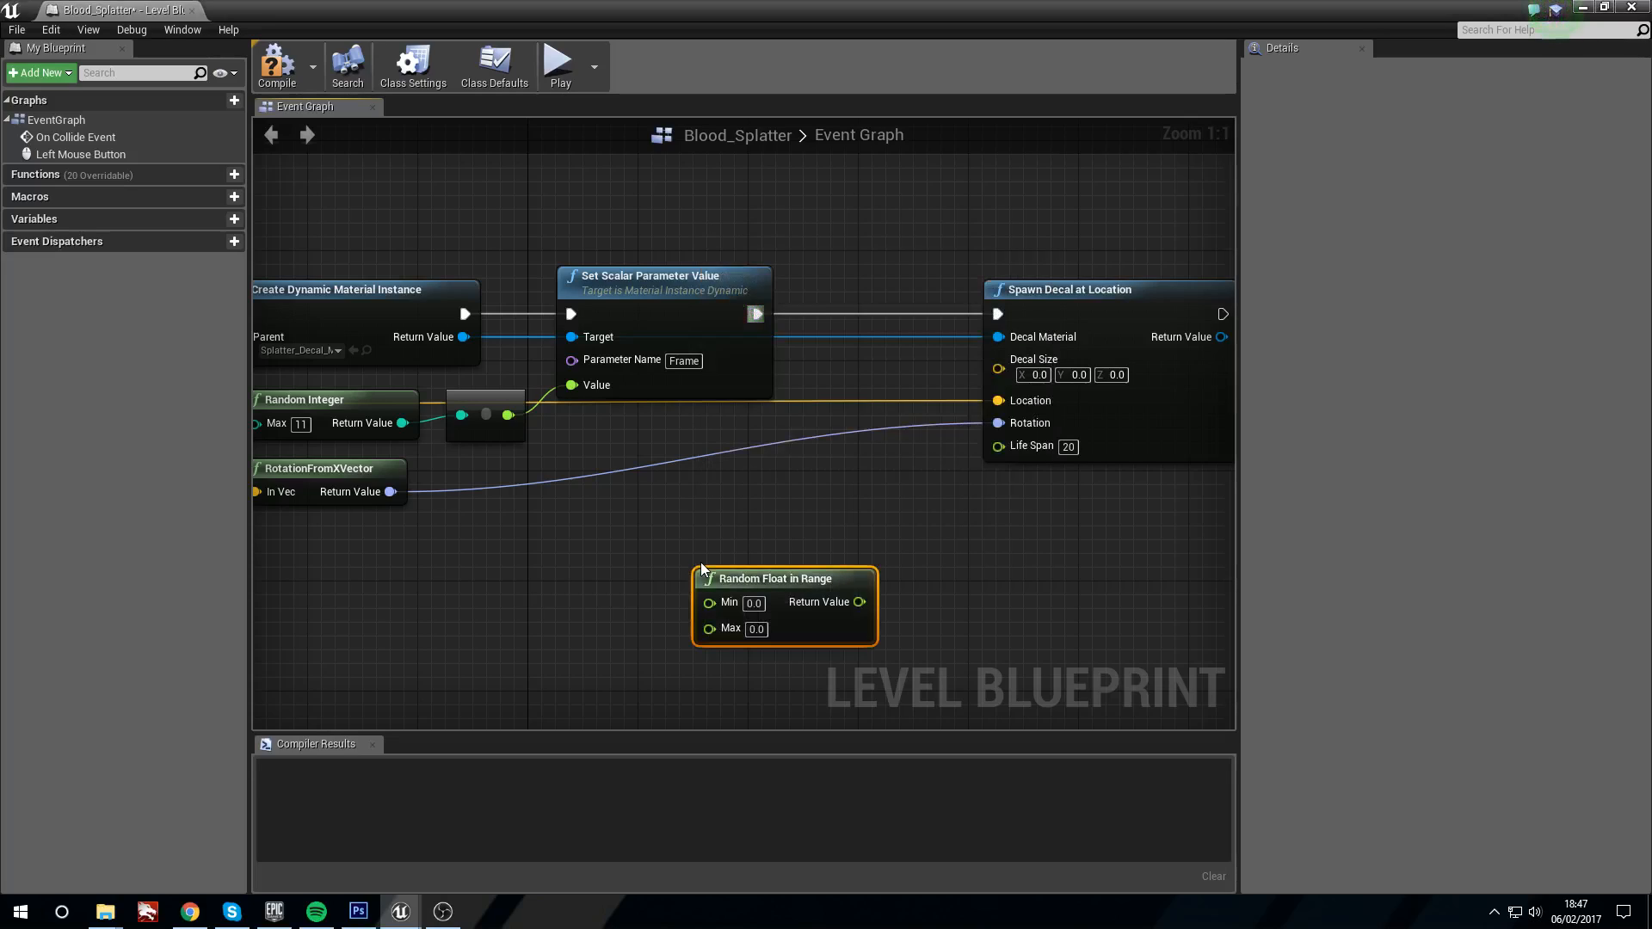
pyautogui.moveTo(755, 583); pyautogui.dragTo(725, 542)
# Step: Set Random Float in Range's Min to 20 and Max to 50
pyautogui.click(718, 565)
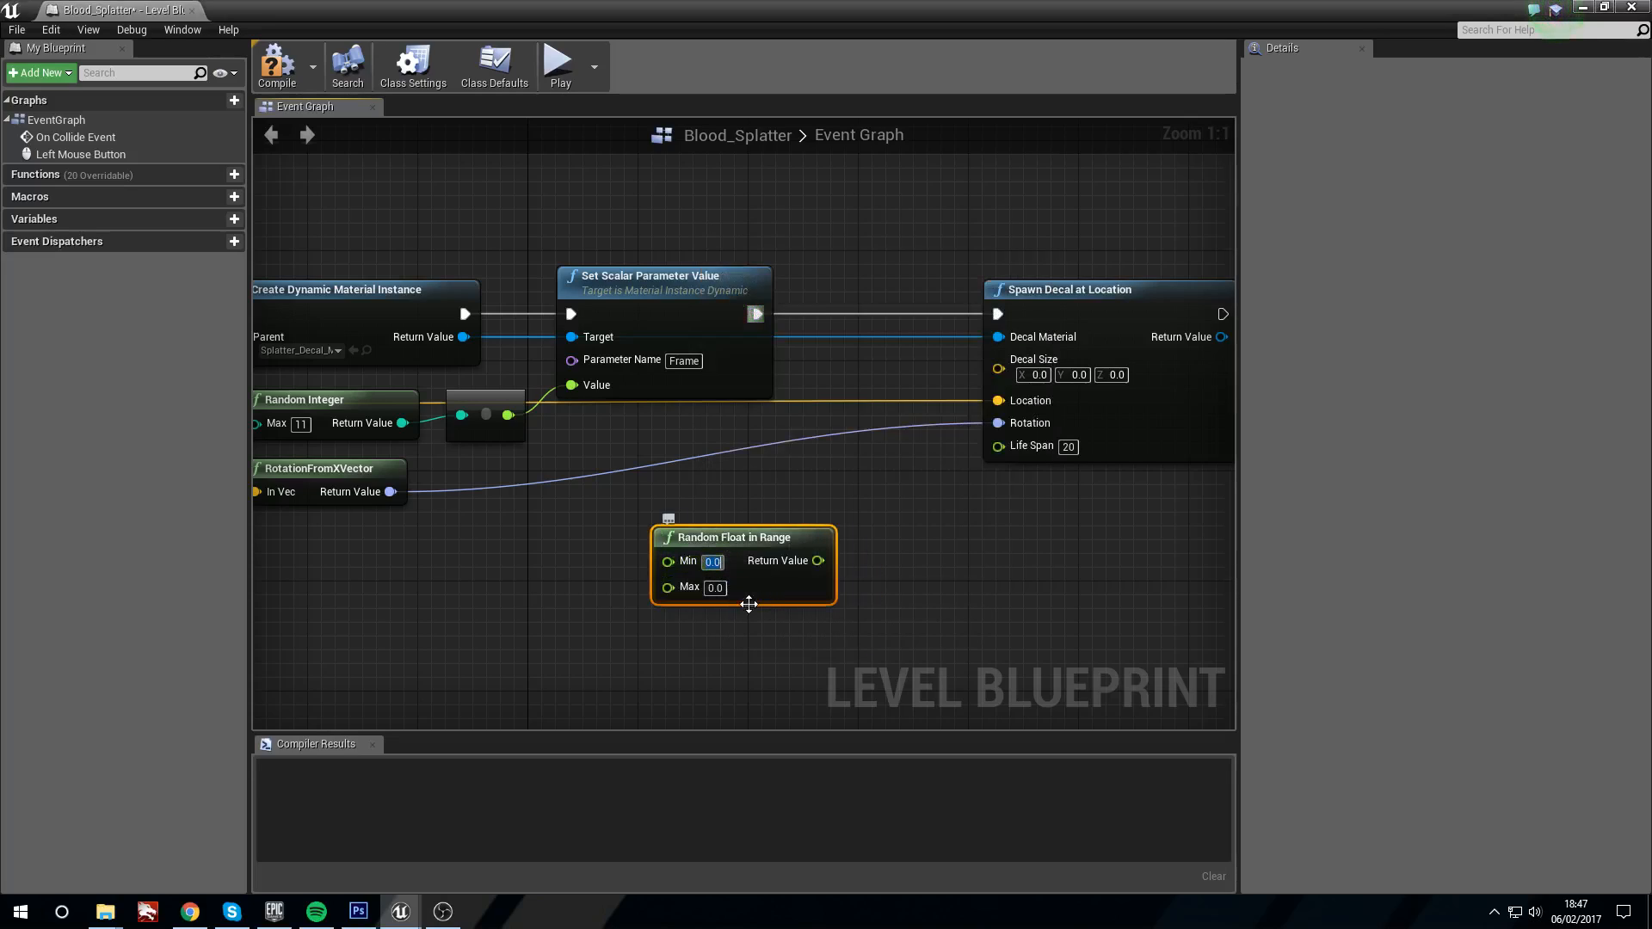
pyautogui.write('50')
pyautogui.press('Return')
# Step: Connect Random Float in Range's Return Value to Spawn Decal at Location's Decal Size and line up the conversion node between them
pyautogui.moveTo(810, 569); pyautogui.dragTo(1009, 370)
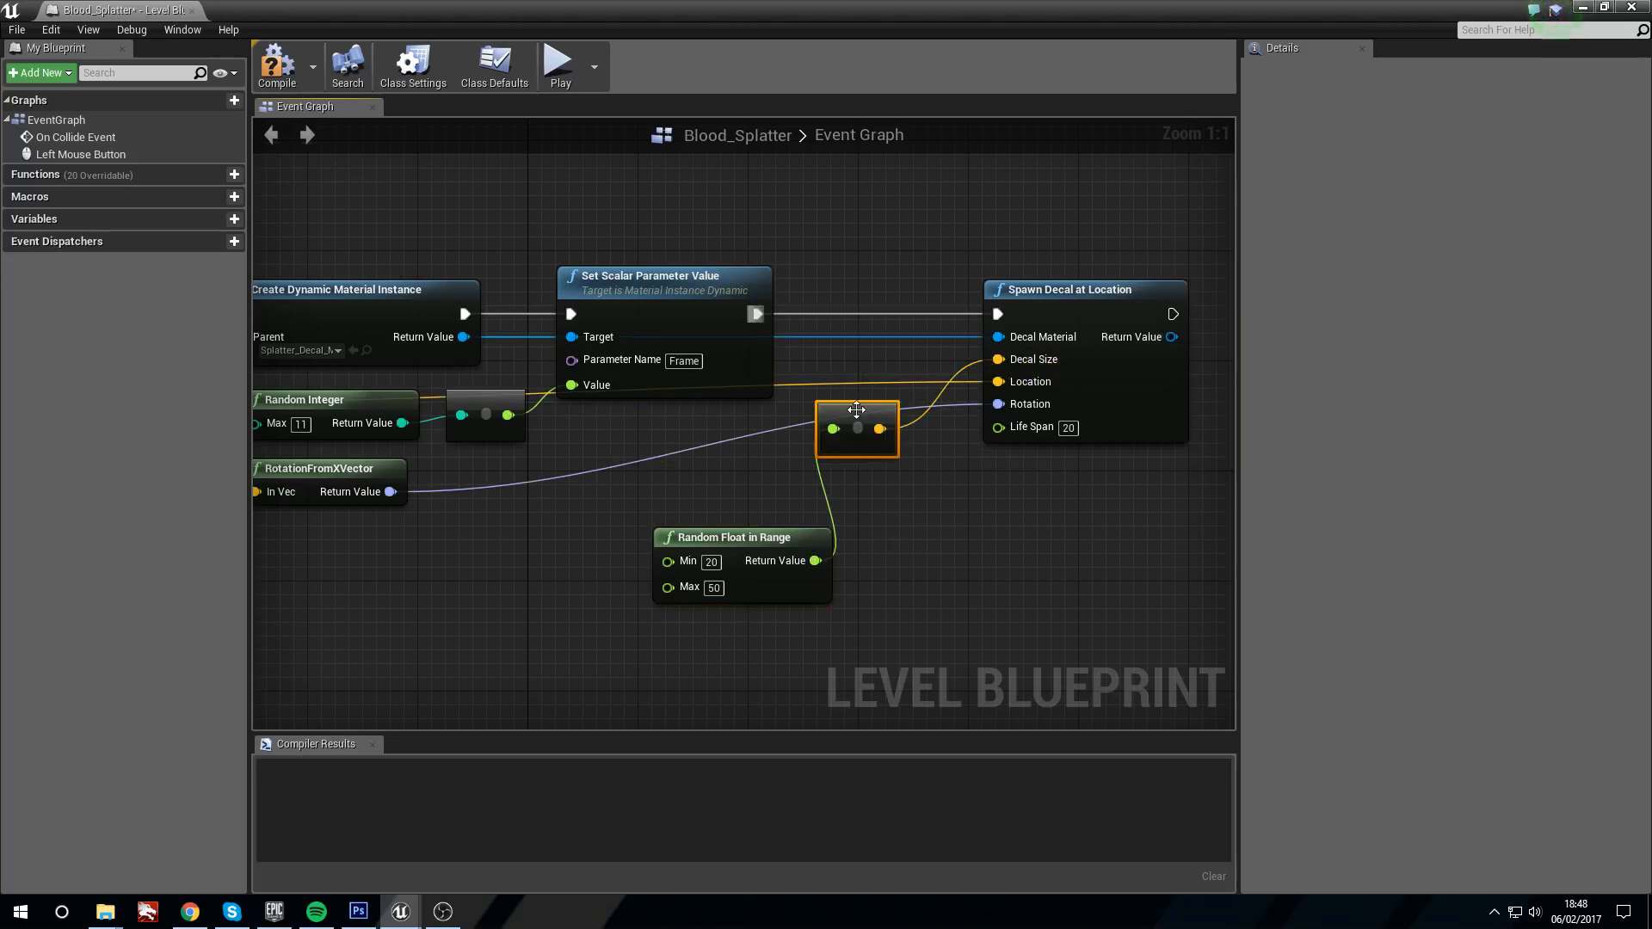
pyautogui.moveTo(856, 410); pyautogui.dragTo(870, 493)
pyautogui.moveTo(731, 534); pyautogui.dragTo(677, 520)
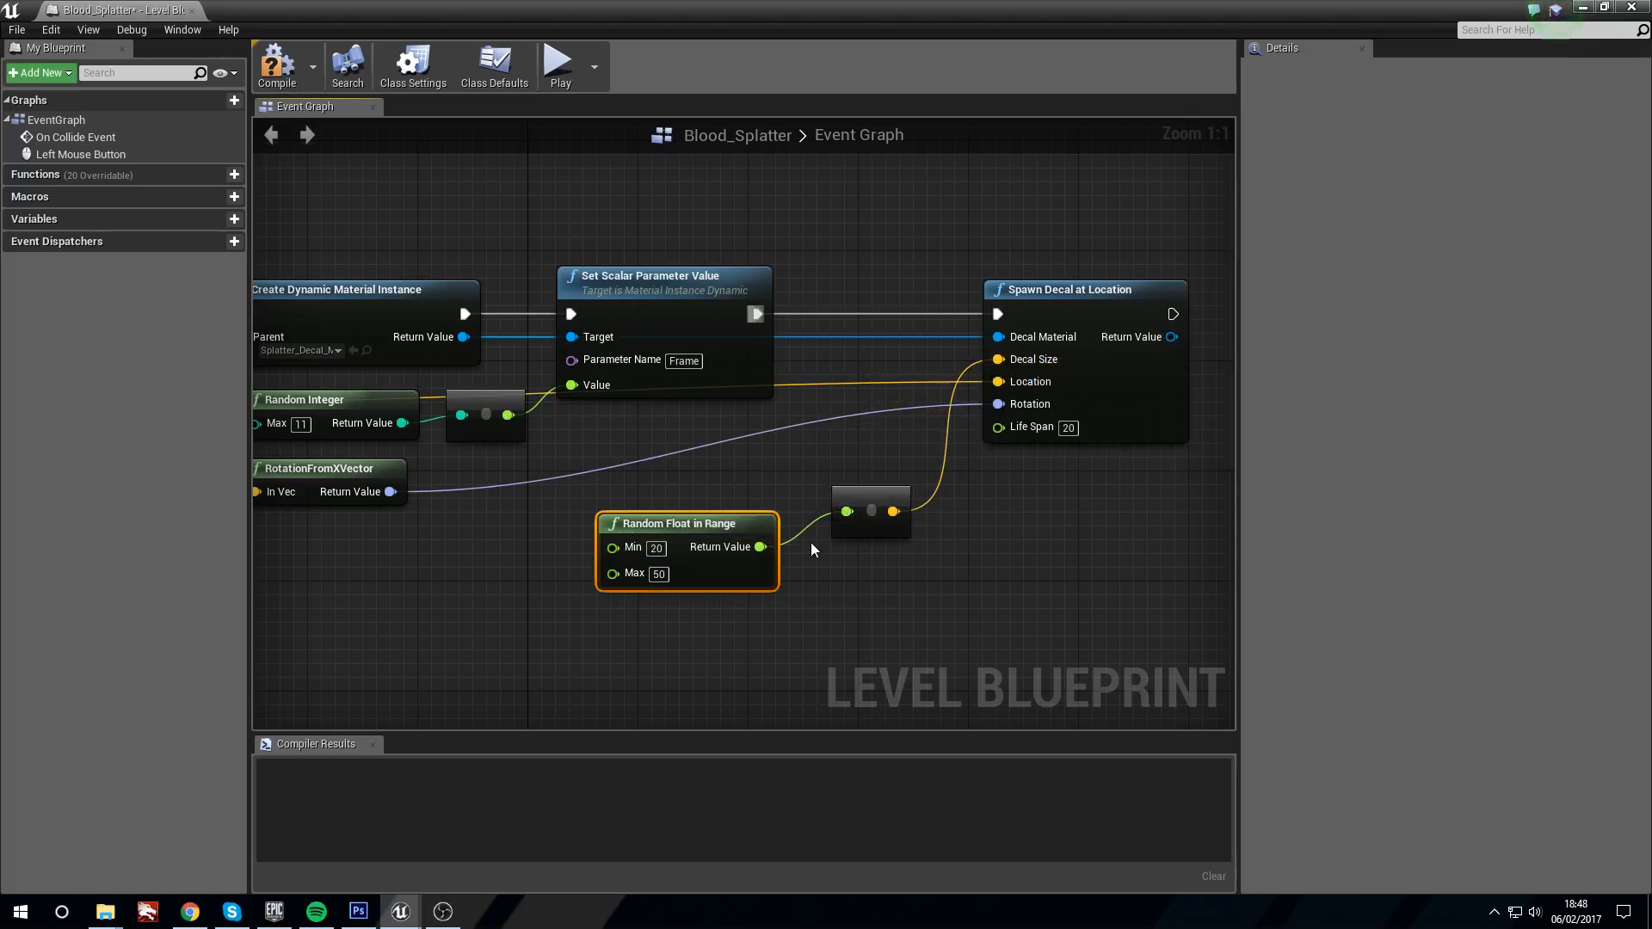
# Step: Compile the Level Blueprint and start a play test of the Blood_Splatter level in the main editor
pyautogui.scroll(-2, 516, 461)
pyautogui.moveTo(488, 463); pyautogui.dragTo(857, 508, button='right')
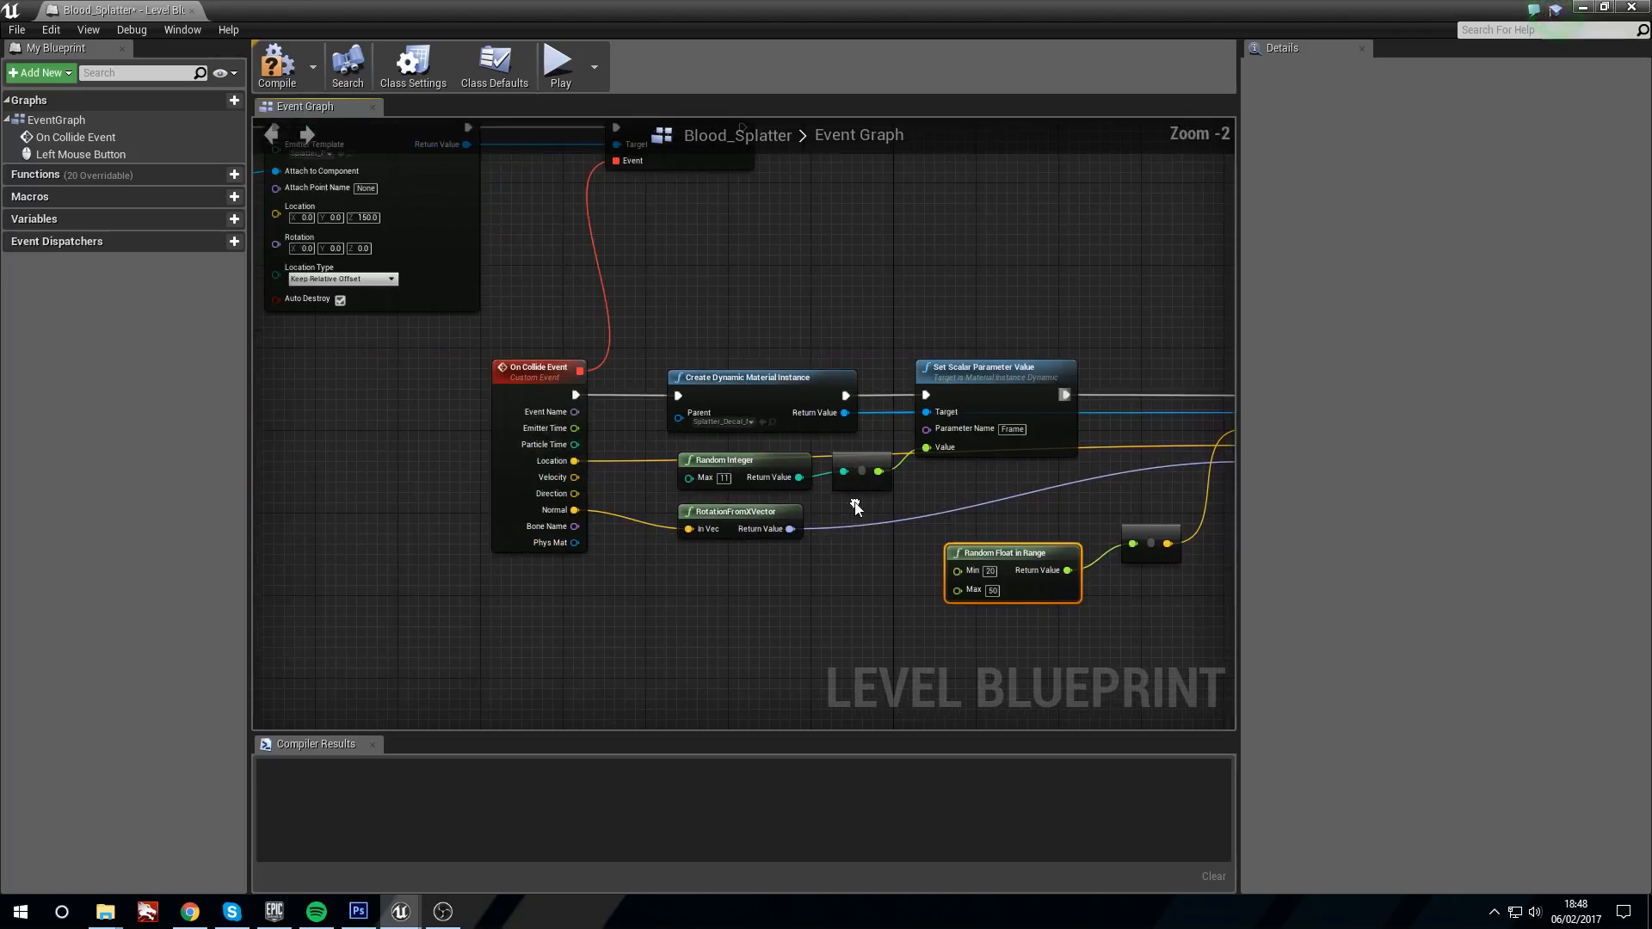
pyautogui.scroll(-2, 762, 587)
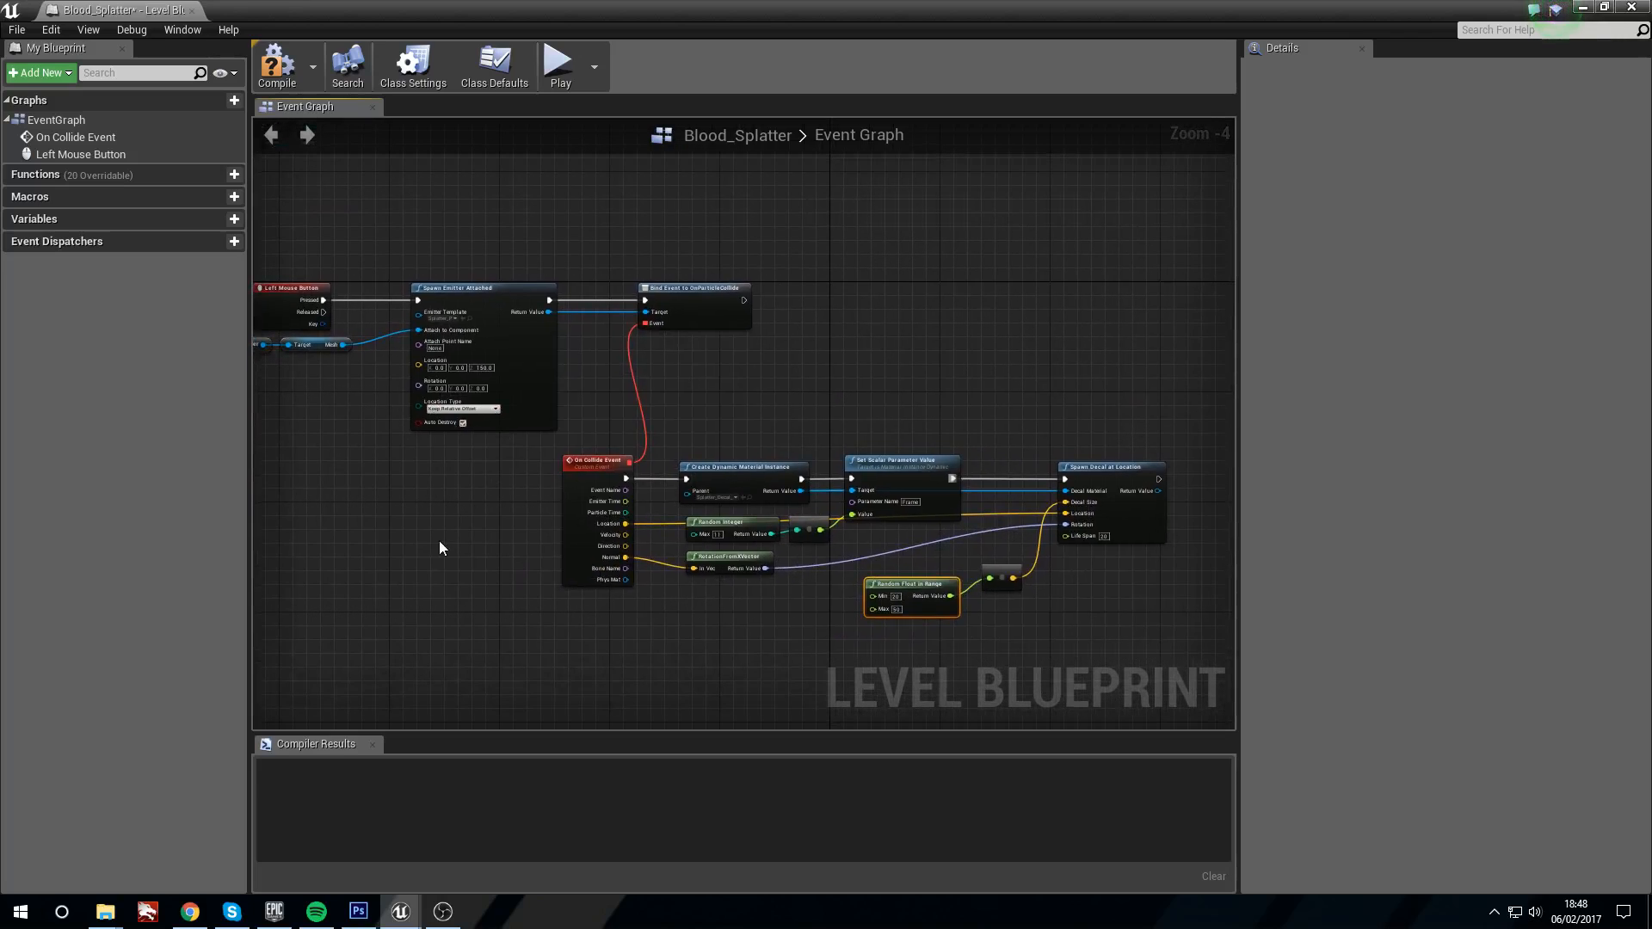
pyautogui.click(277, 65)
pyautogui.click(1584, 8)
pyautogui.click(846, 65)
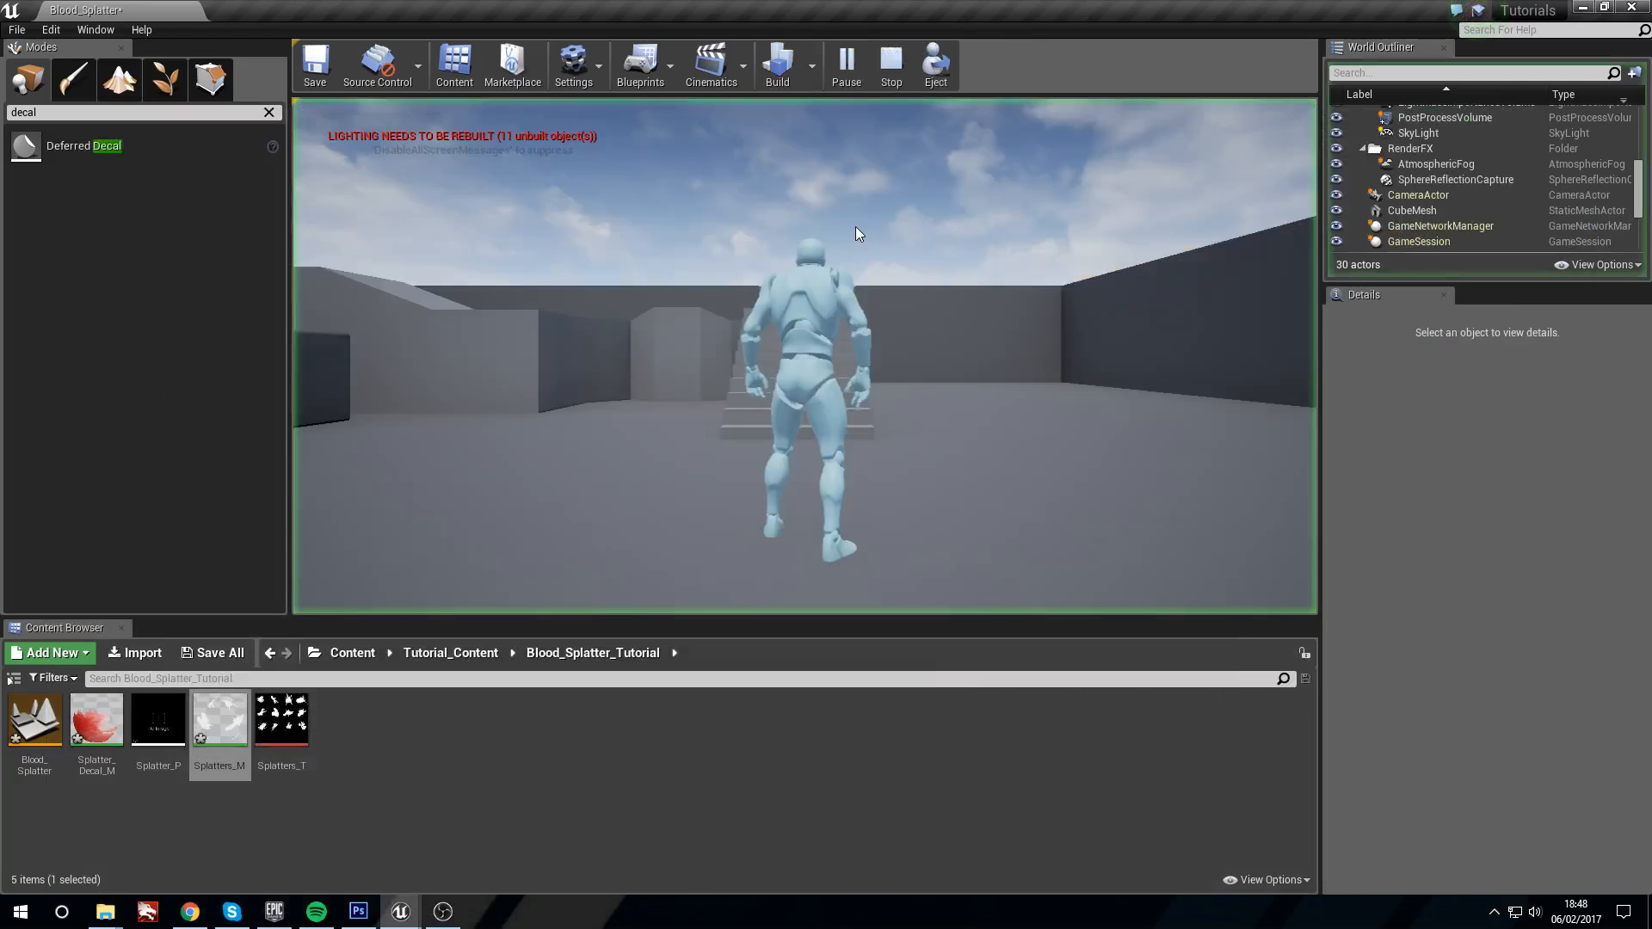
# Step: Run the character around the level while triggering blood bursts, and examine the splatter decals' sizes, shapes and orientation on the floor and grey block
pyautogui.click(850, 231)
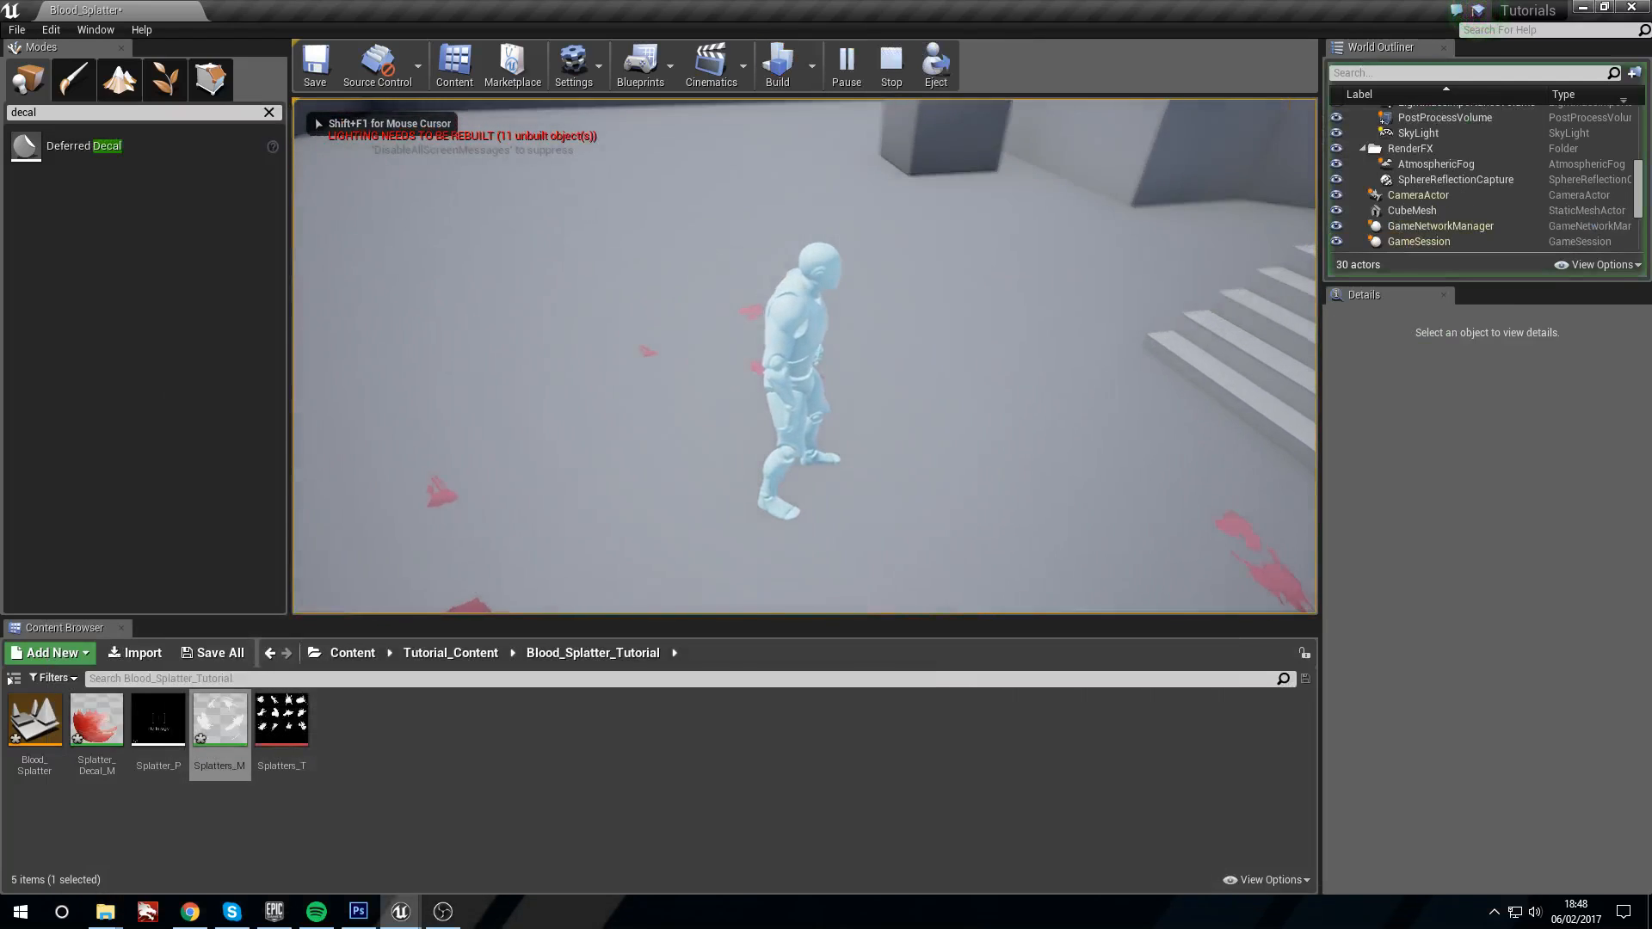
pyautogui.press('a')
pyautogui.press('s')
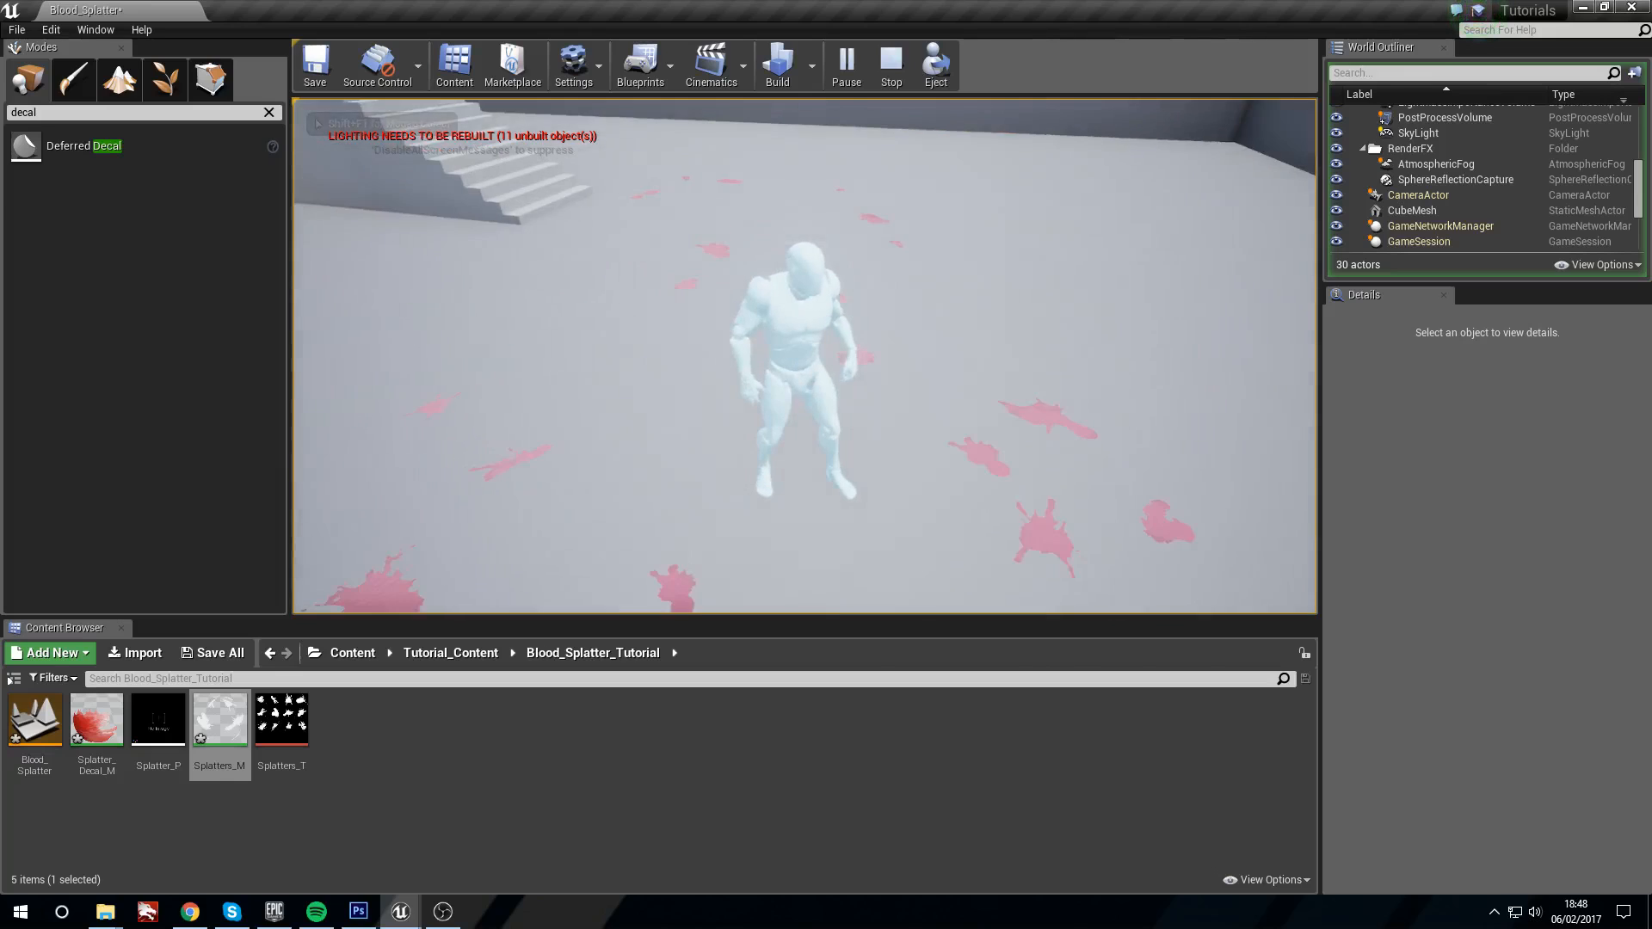
pyautogui.press('s')
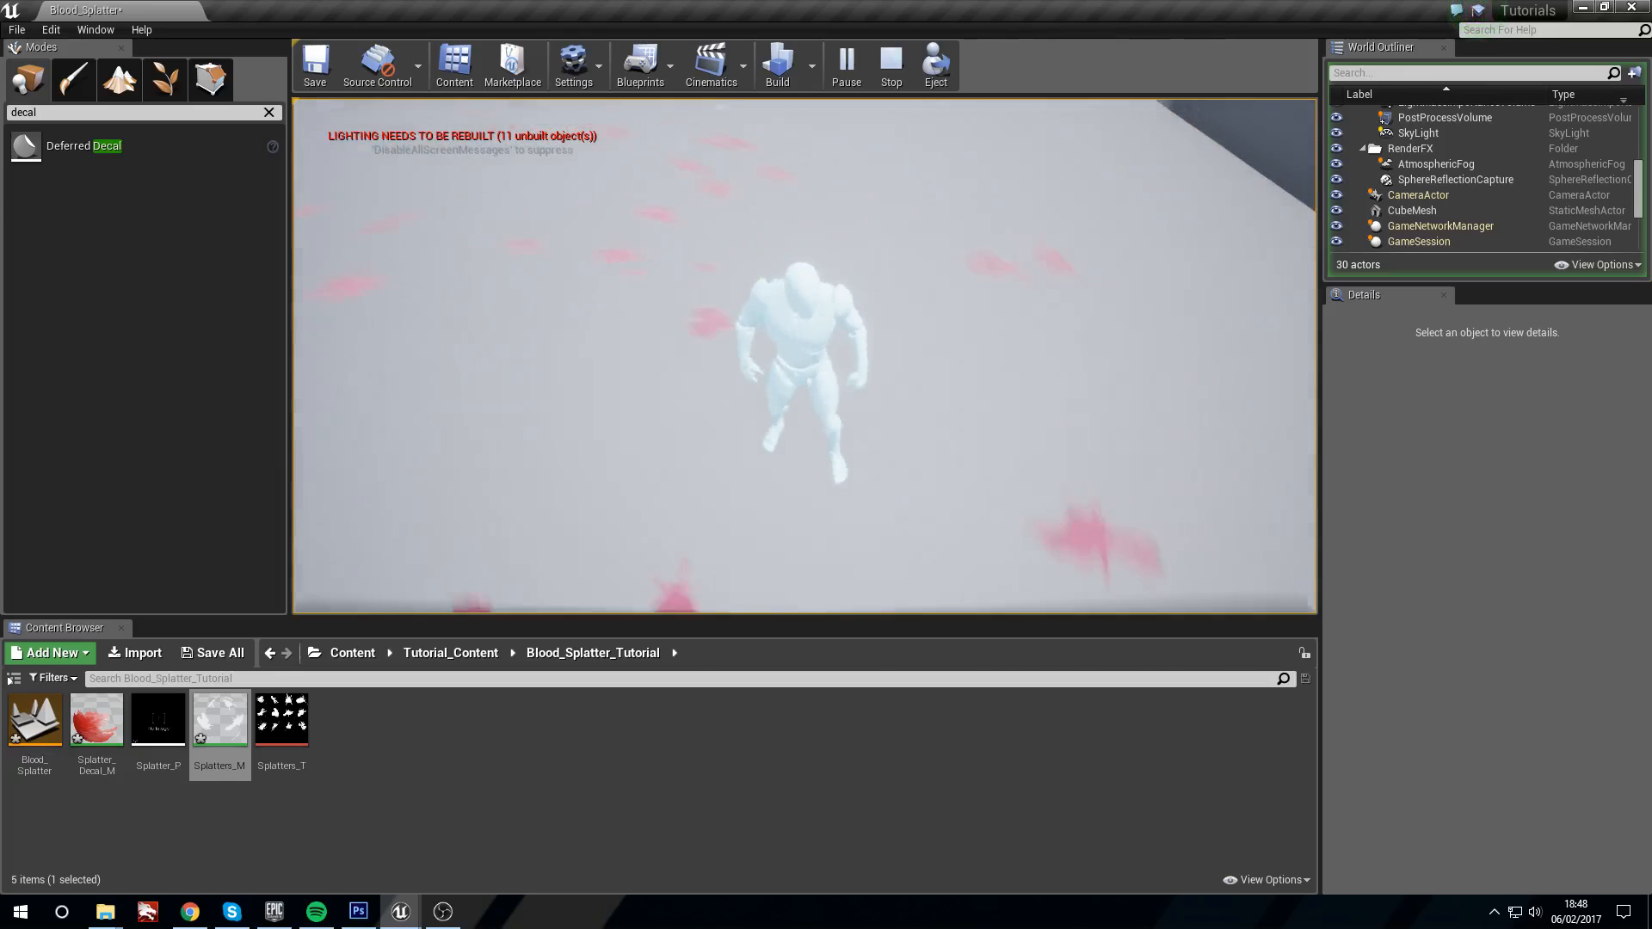
pyautogui.press('s')
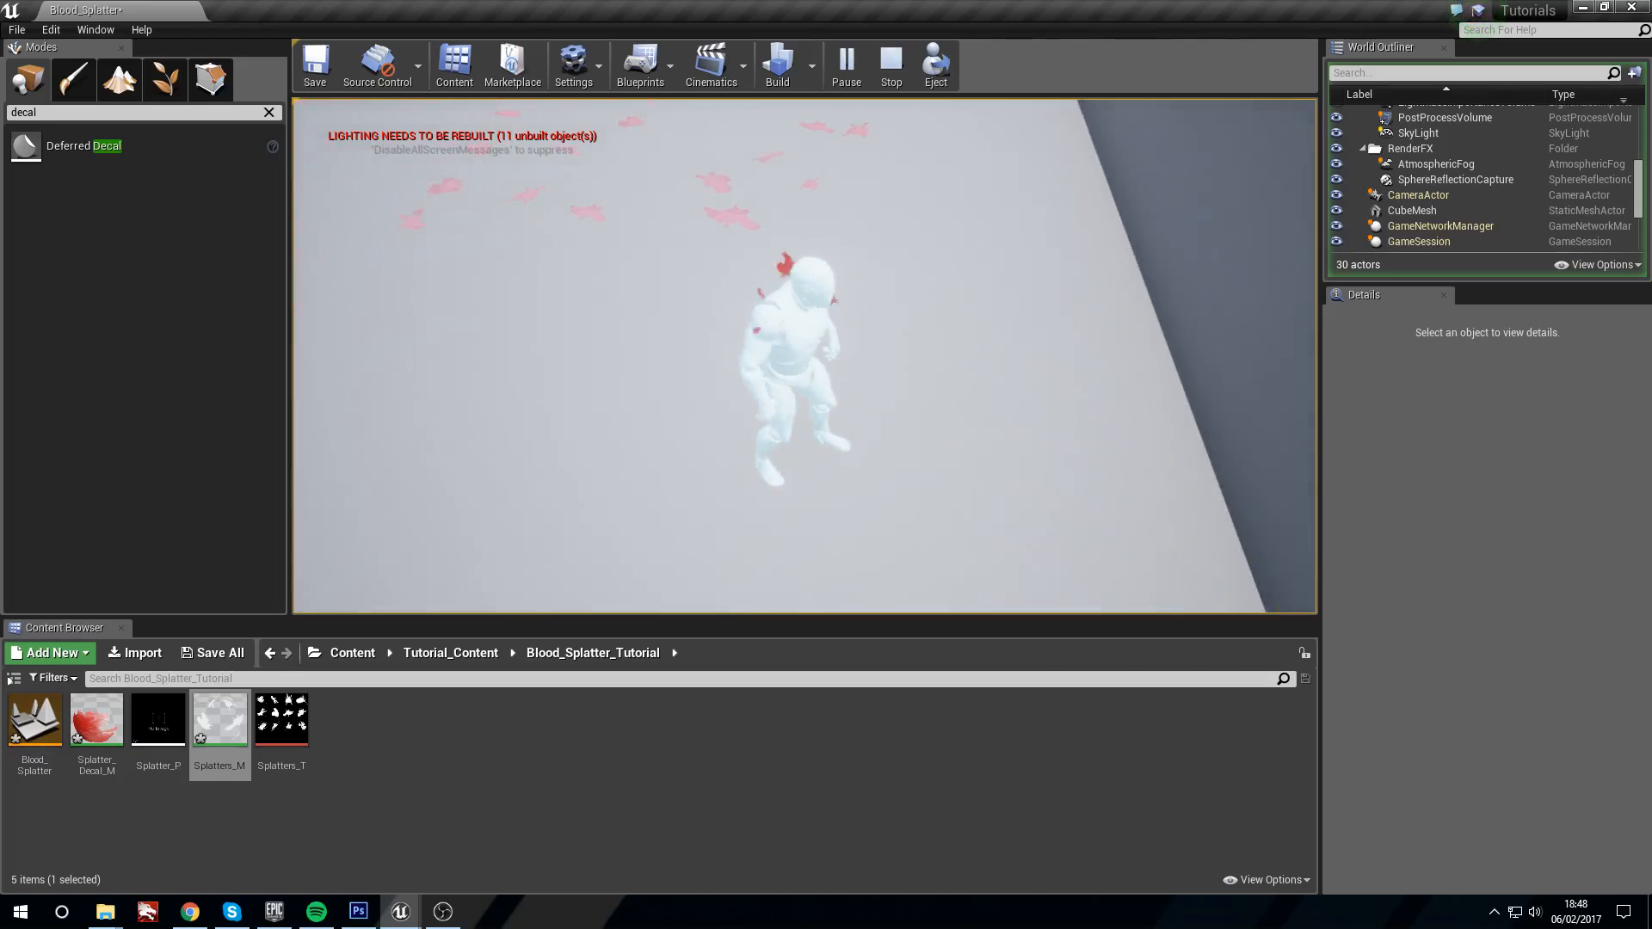
pyautogui.press('w')
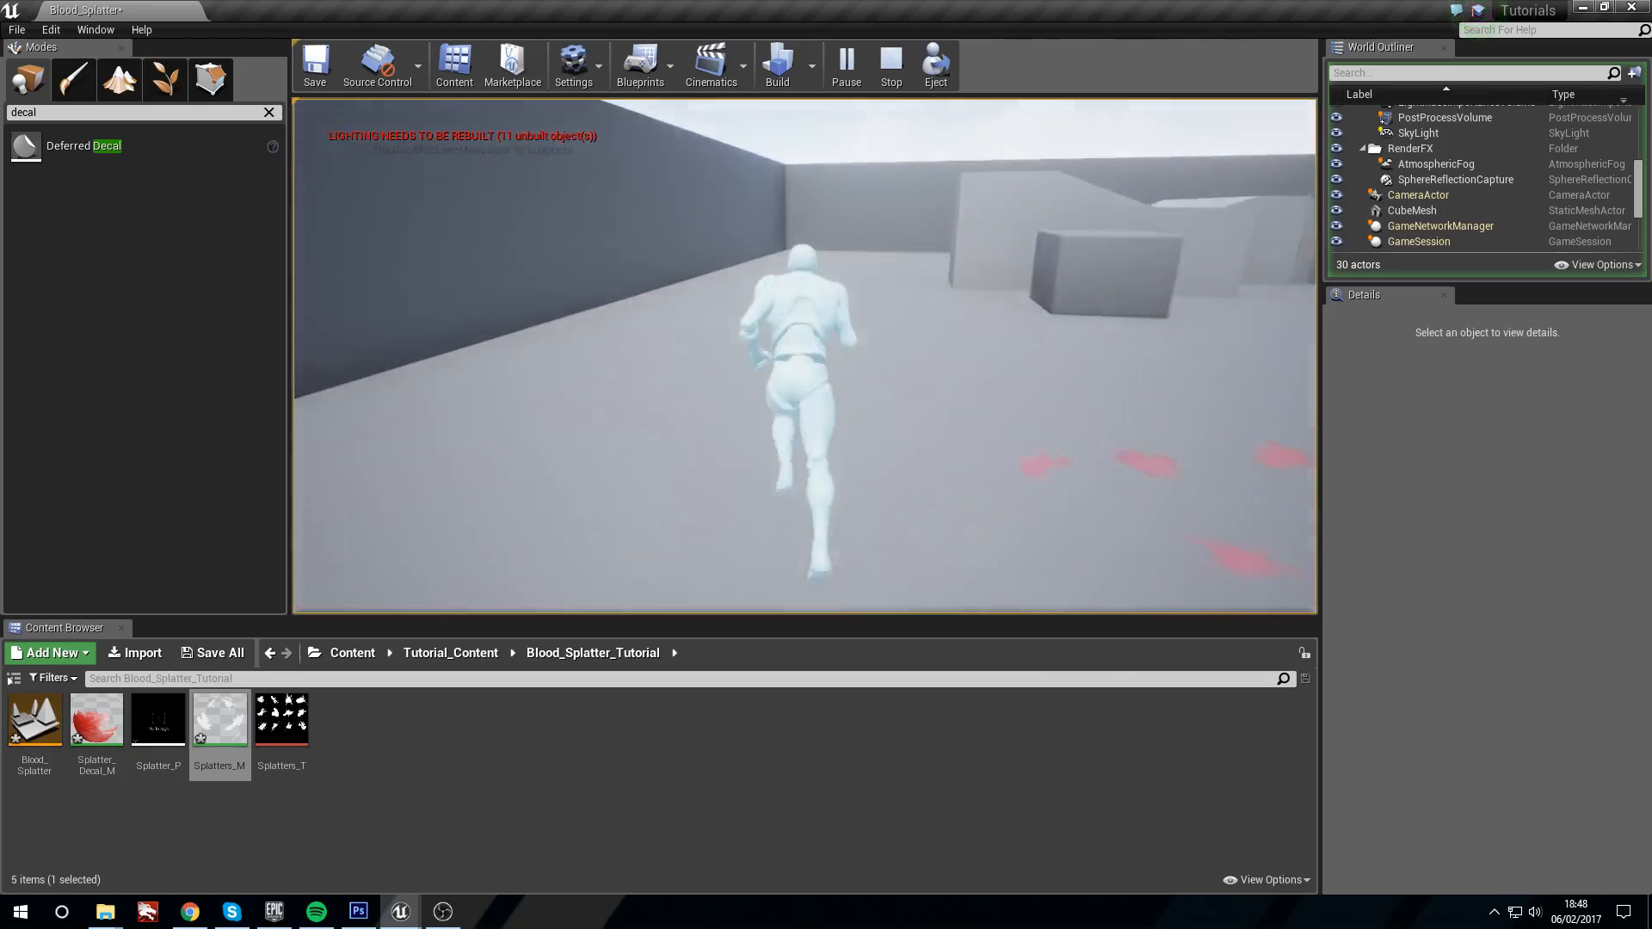
pyautogui.press('w')
pyautogui.press('s')
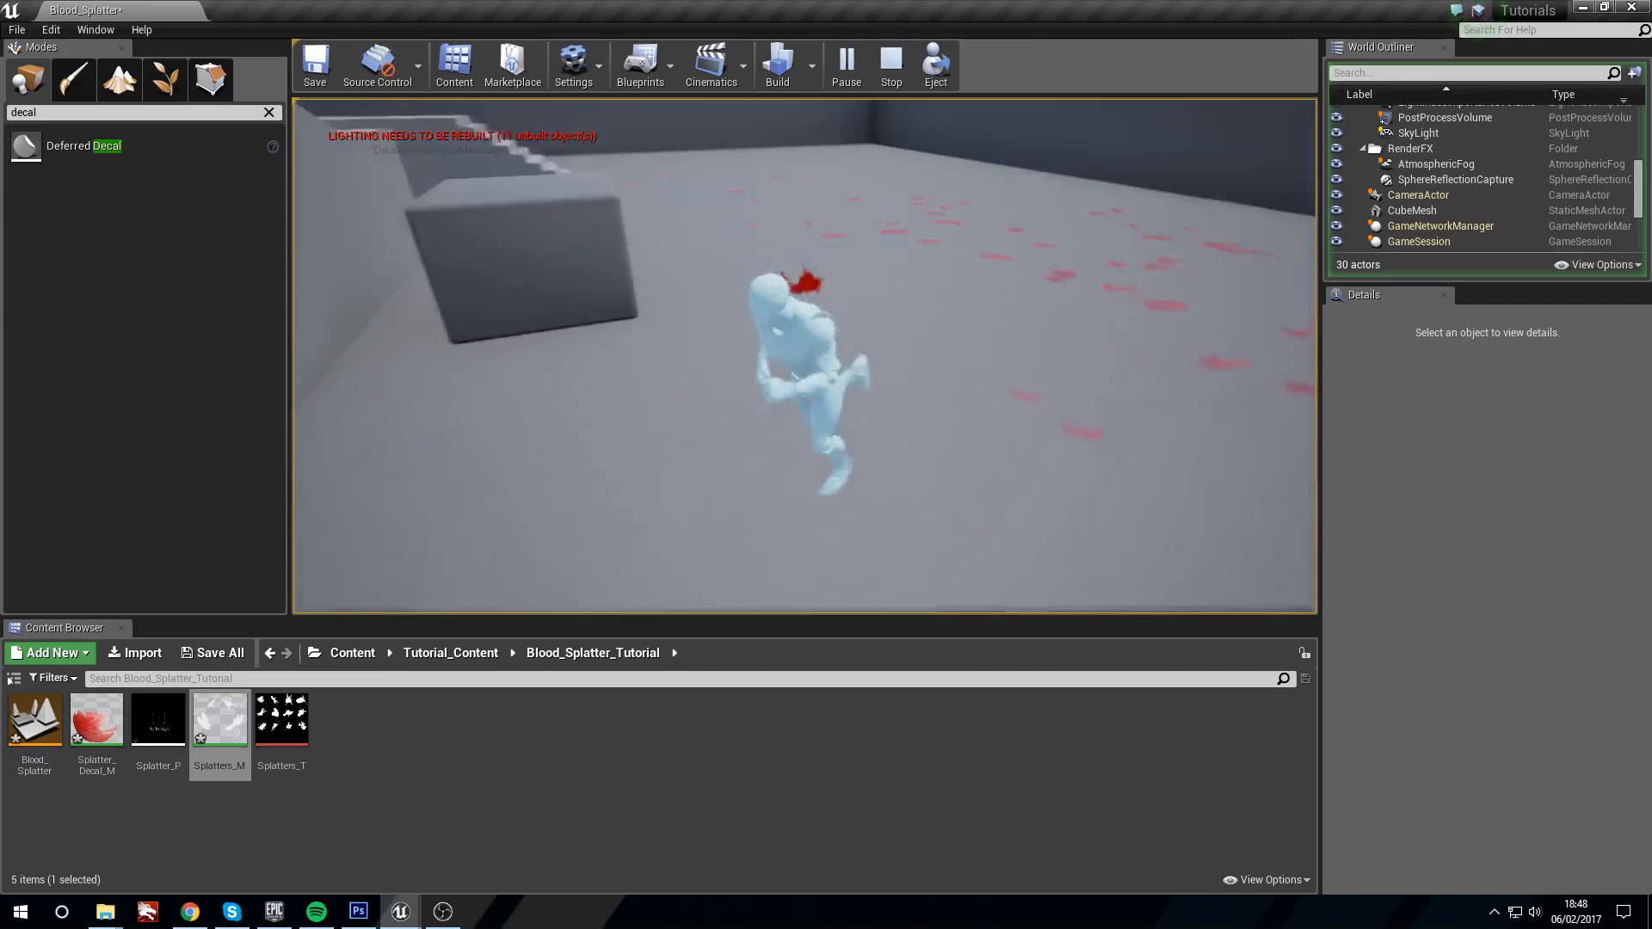
pyautogui.press('w')
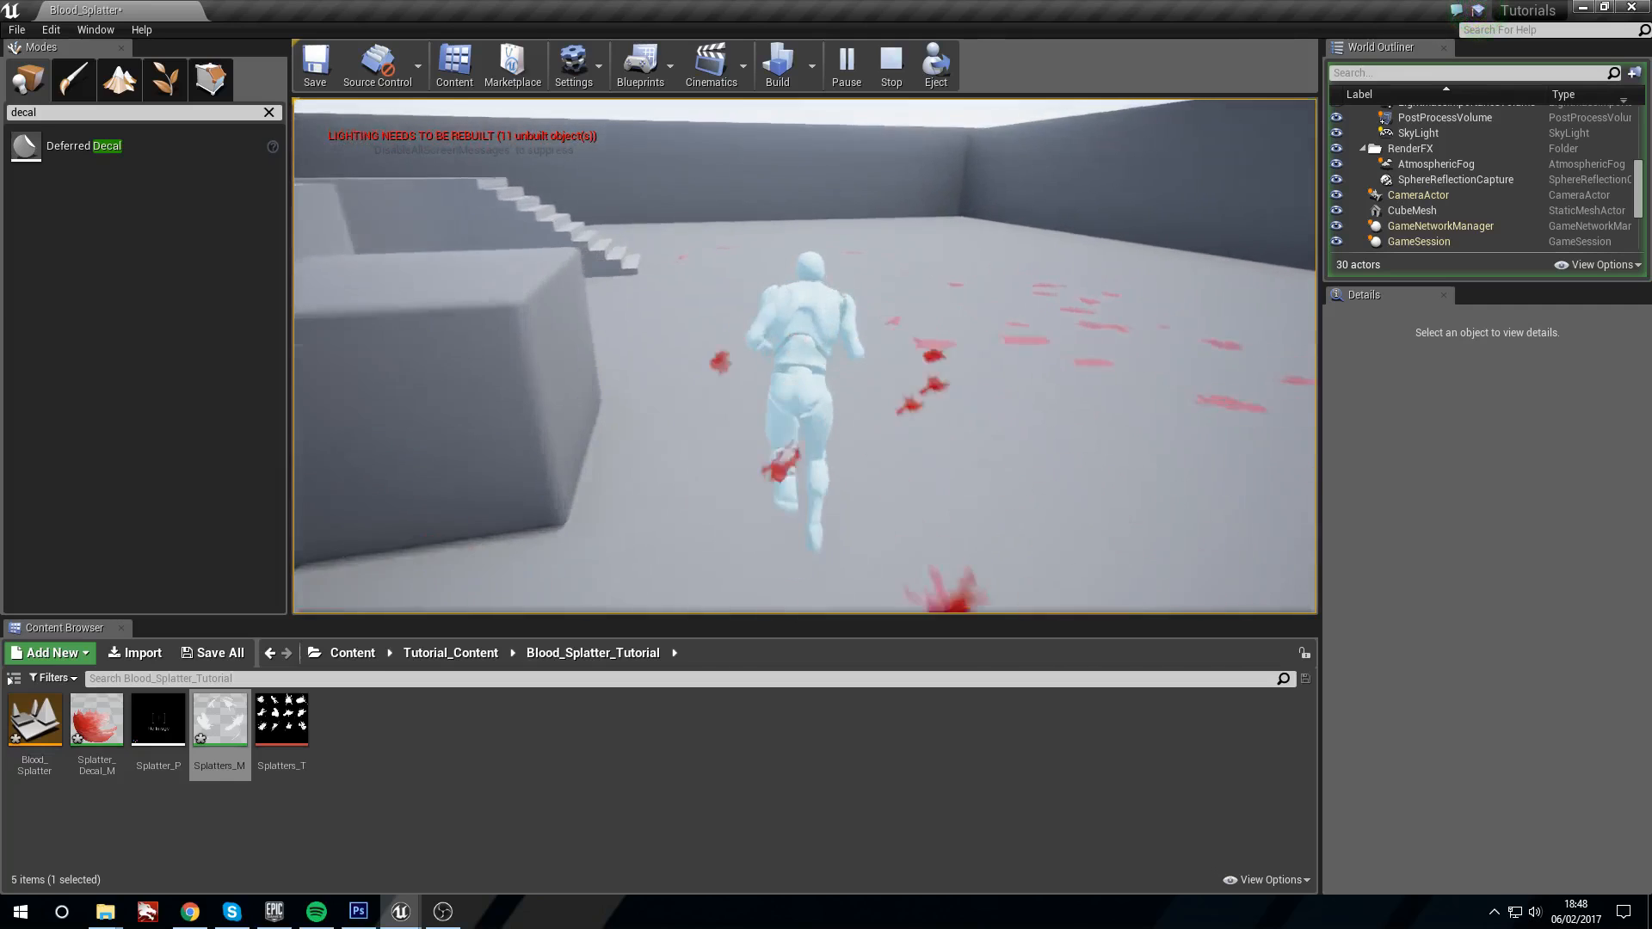
pyautogui.press('a')
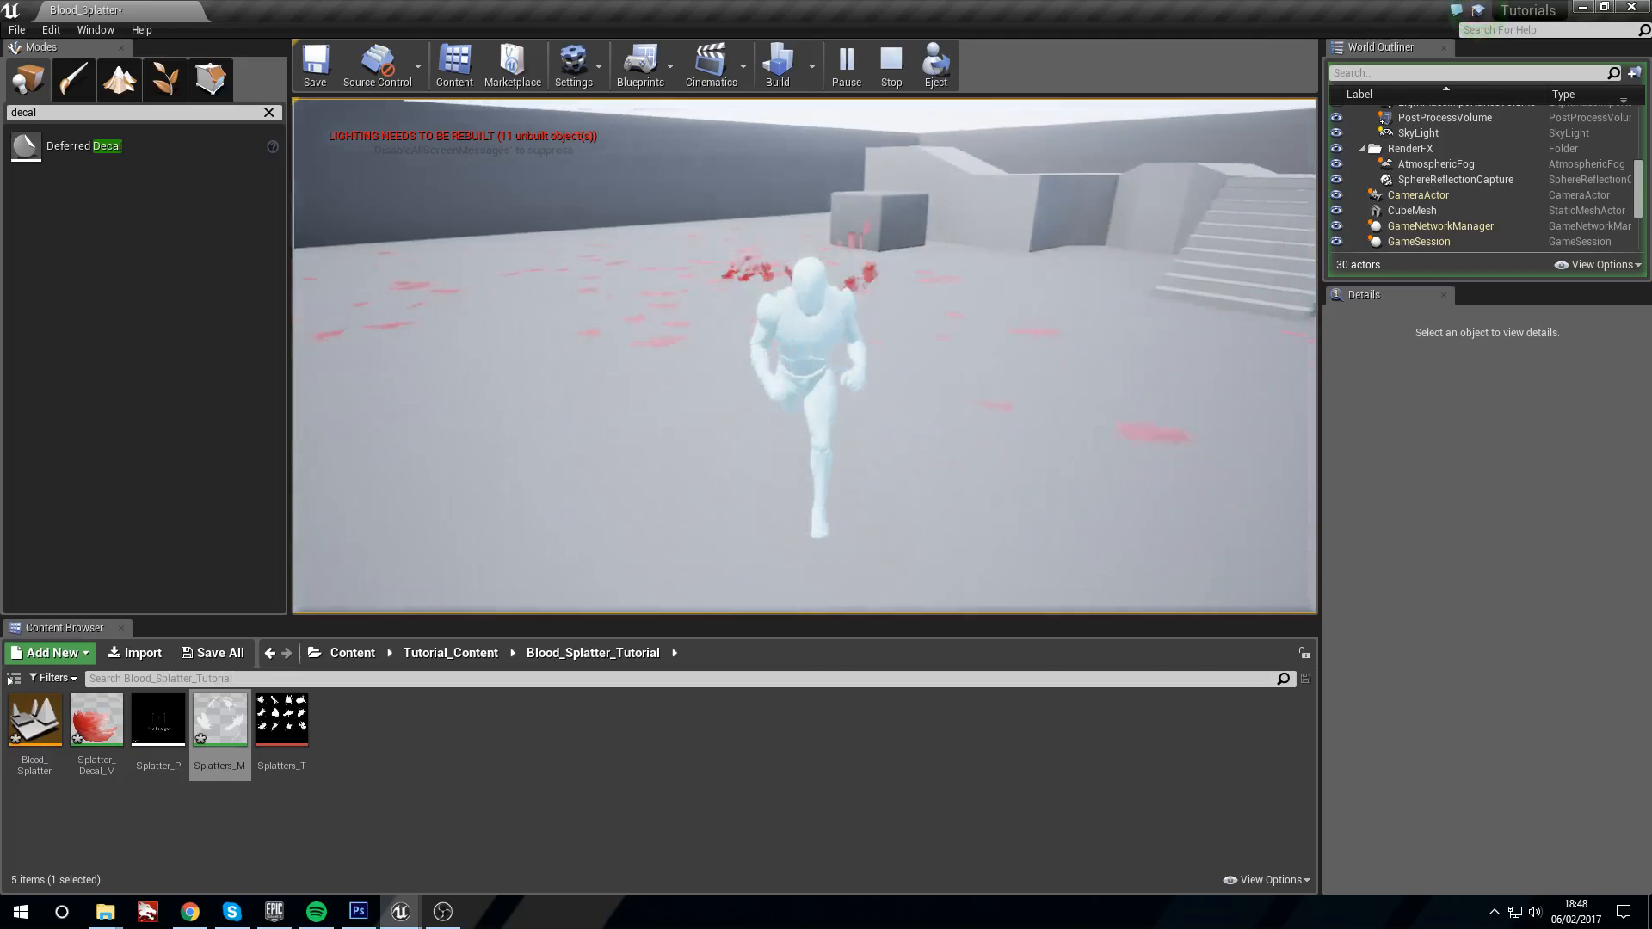
pyautogui.press('w')
pyautogui.press('s')
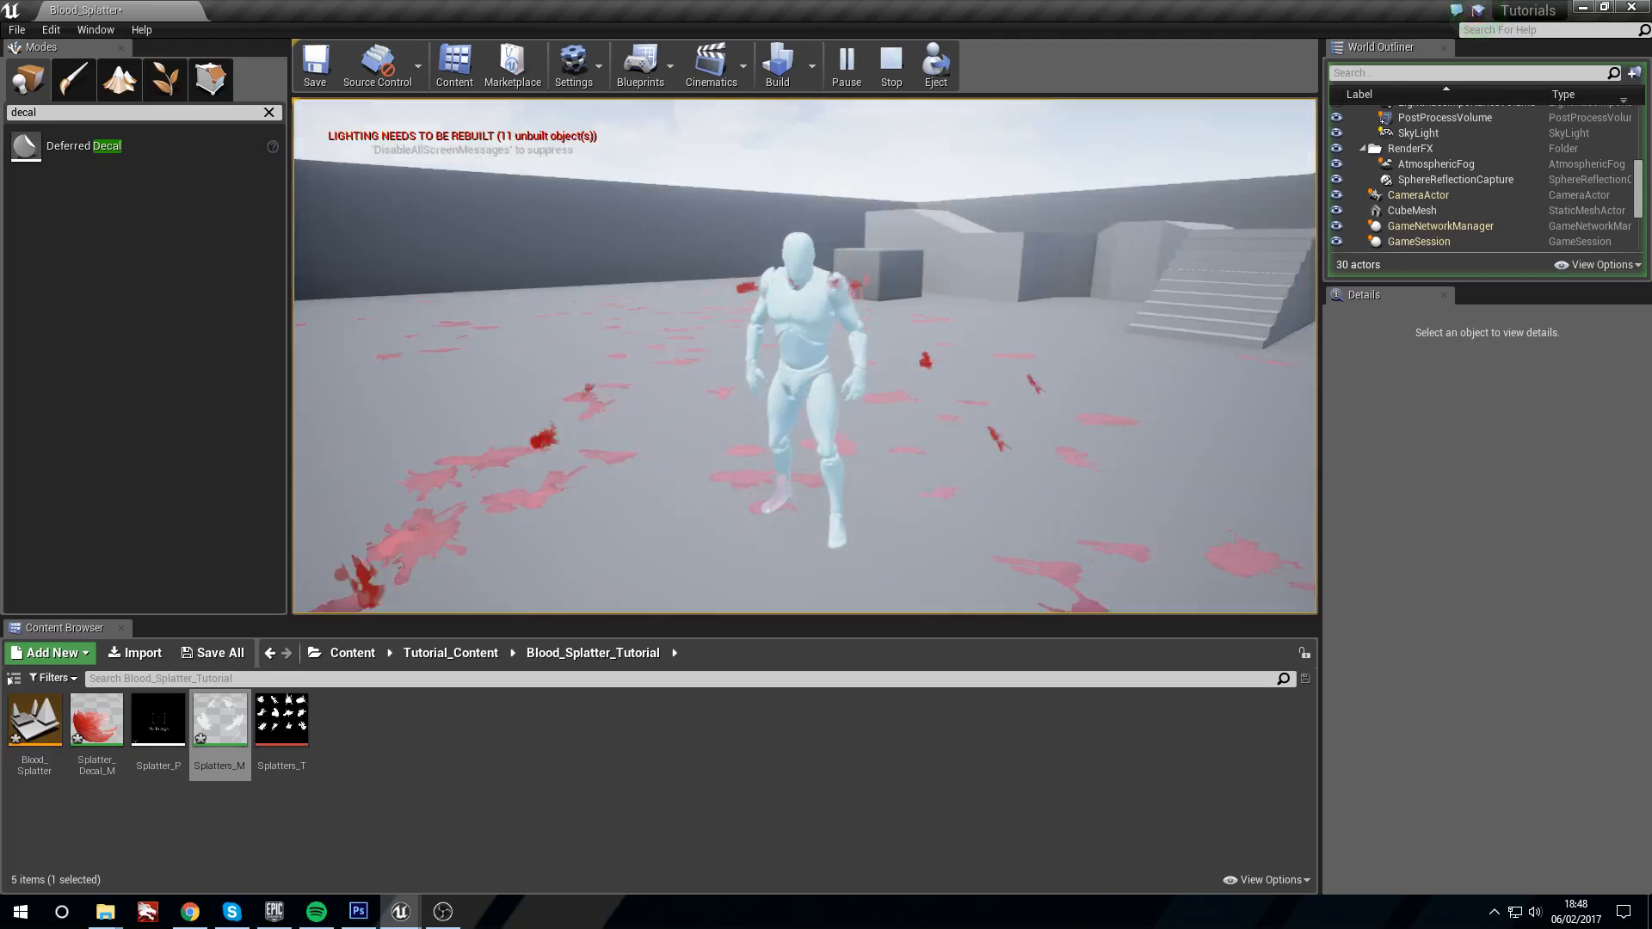
pyautogui.press('w')
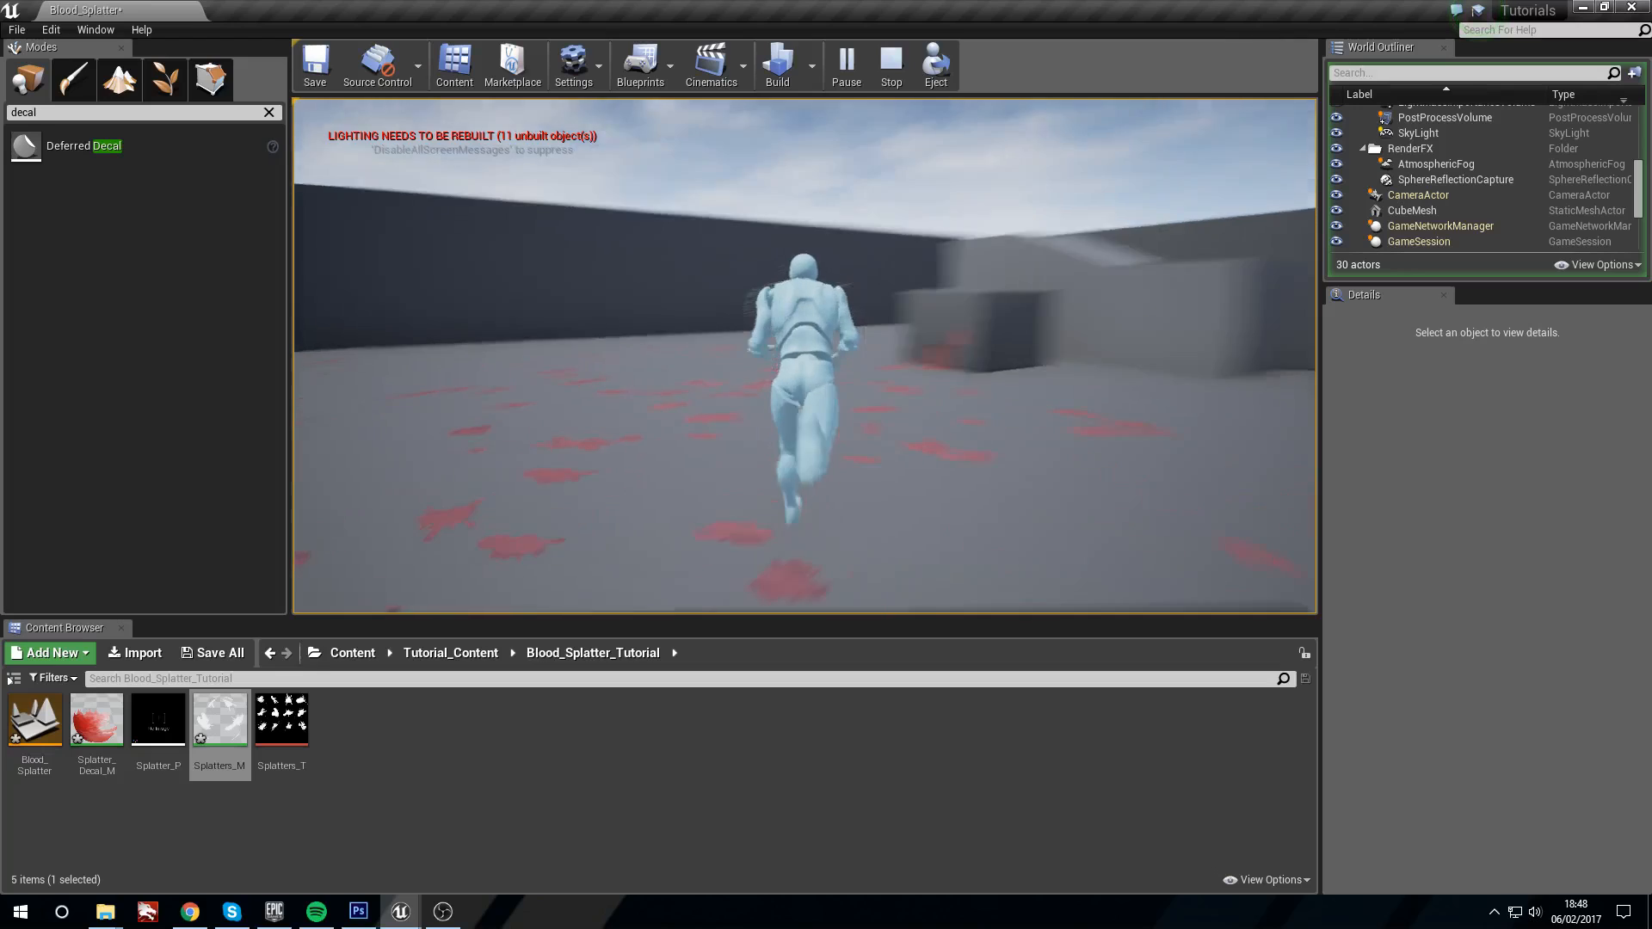
pyautogui.press('a')
pyautogui.press('w')
pyautogui.press('s')
pyautogui.press('w')
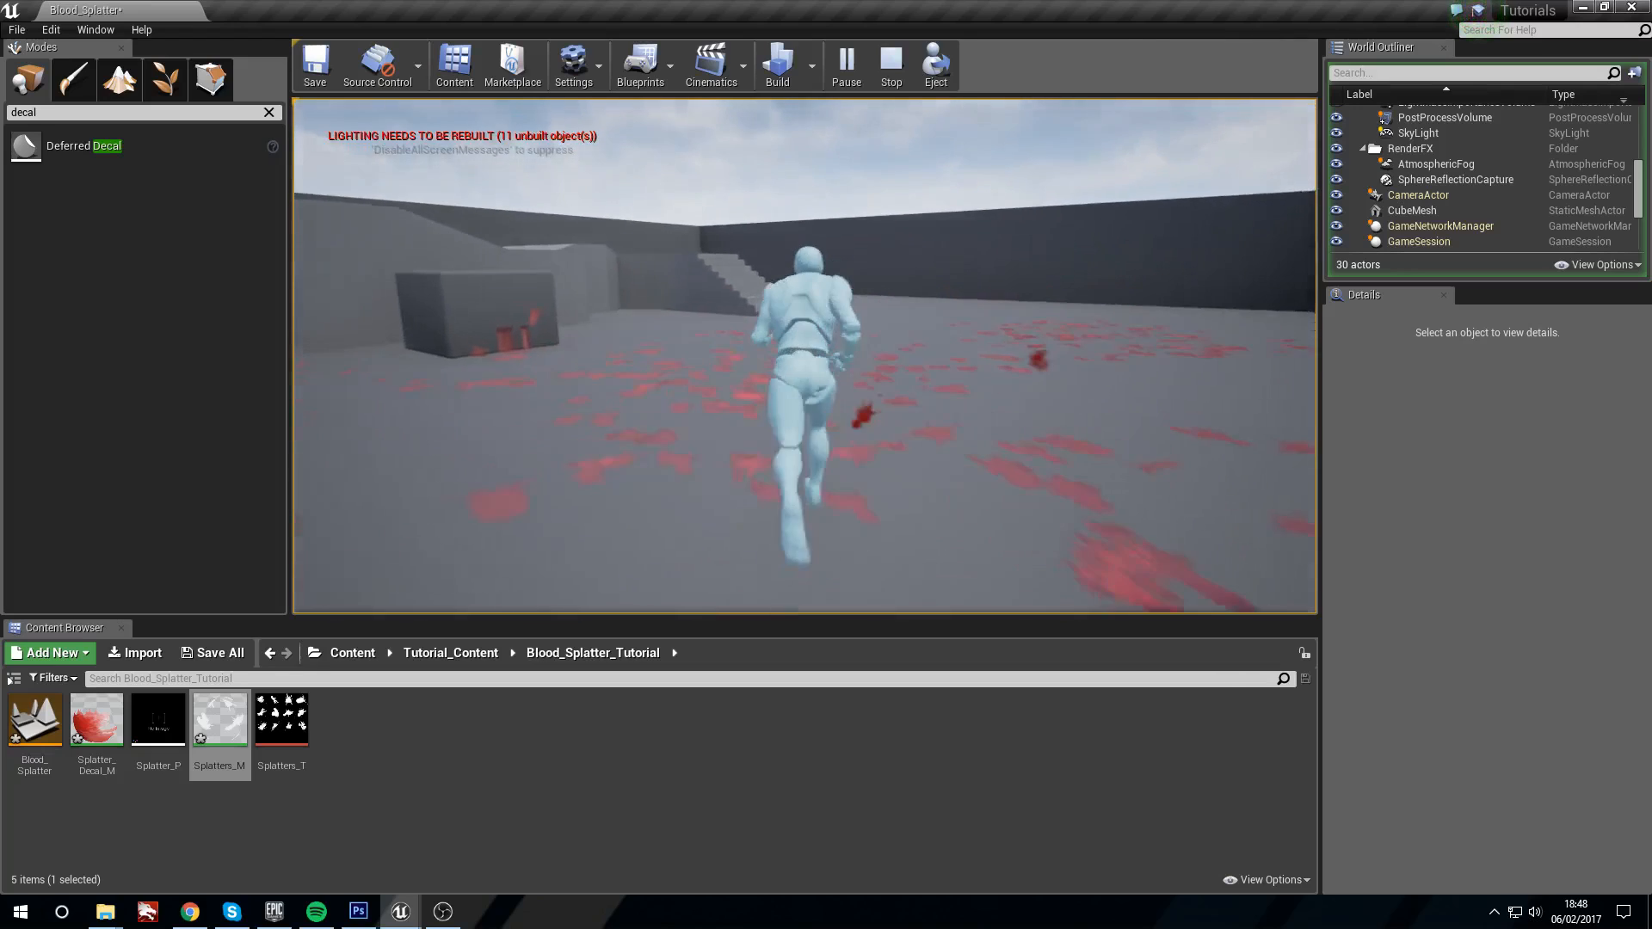
pyautogui.press('d')
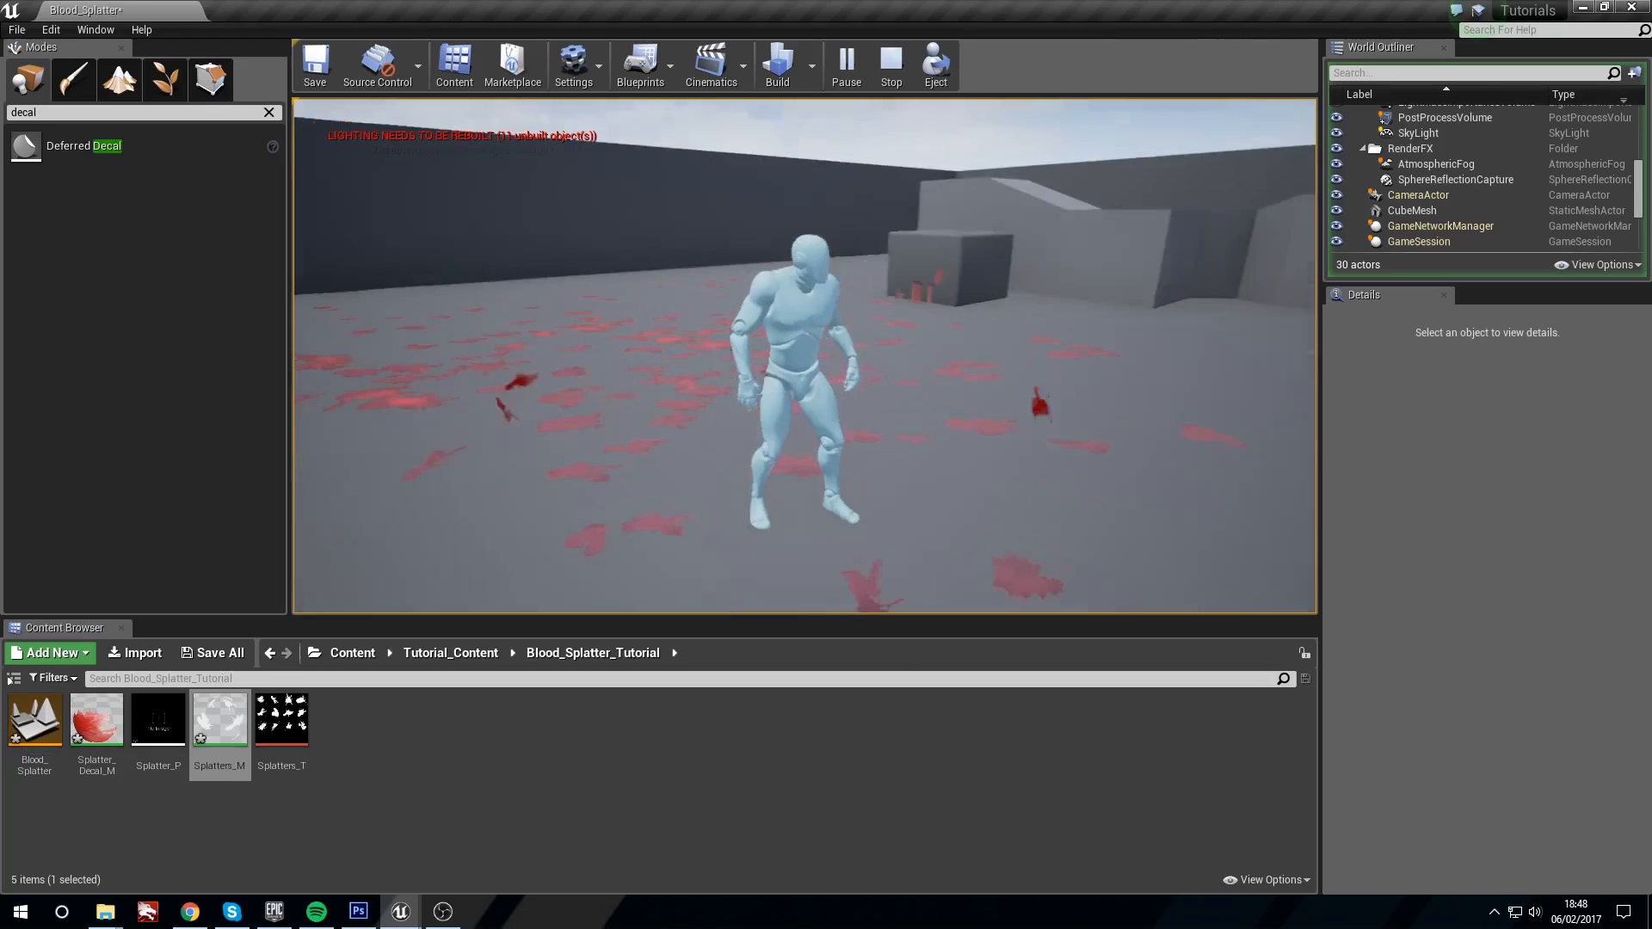
pyautogui.press('w')
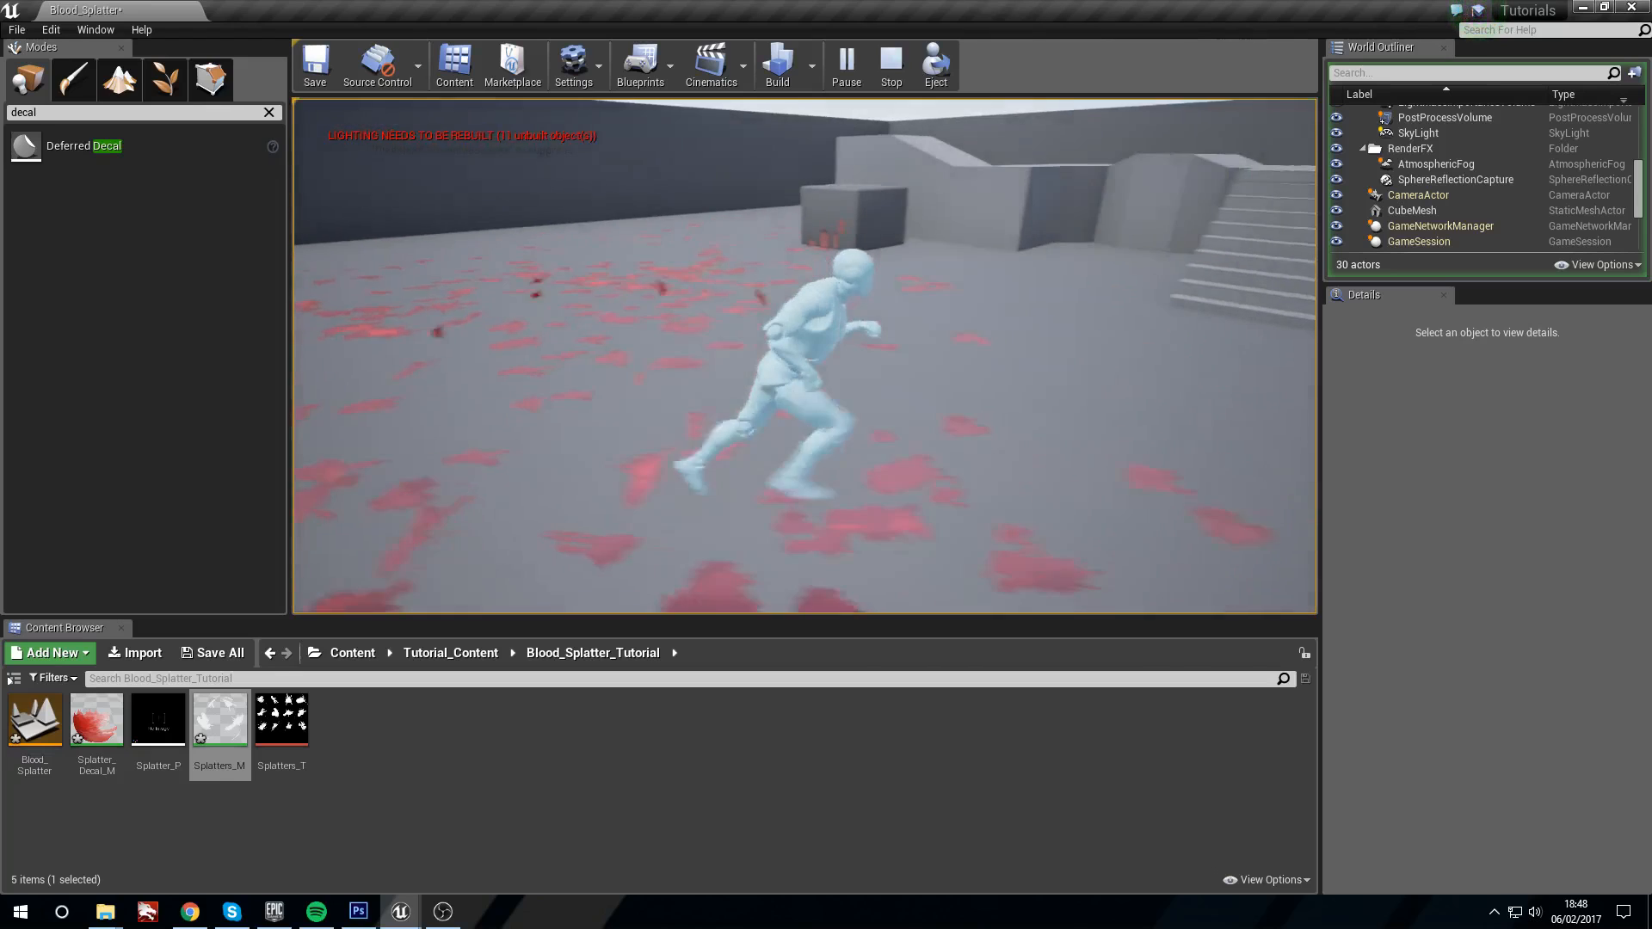
pyautogui.press('w')
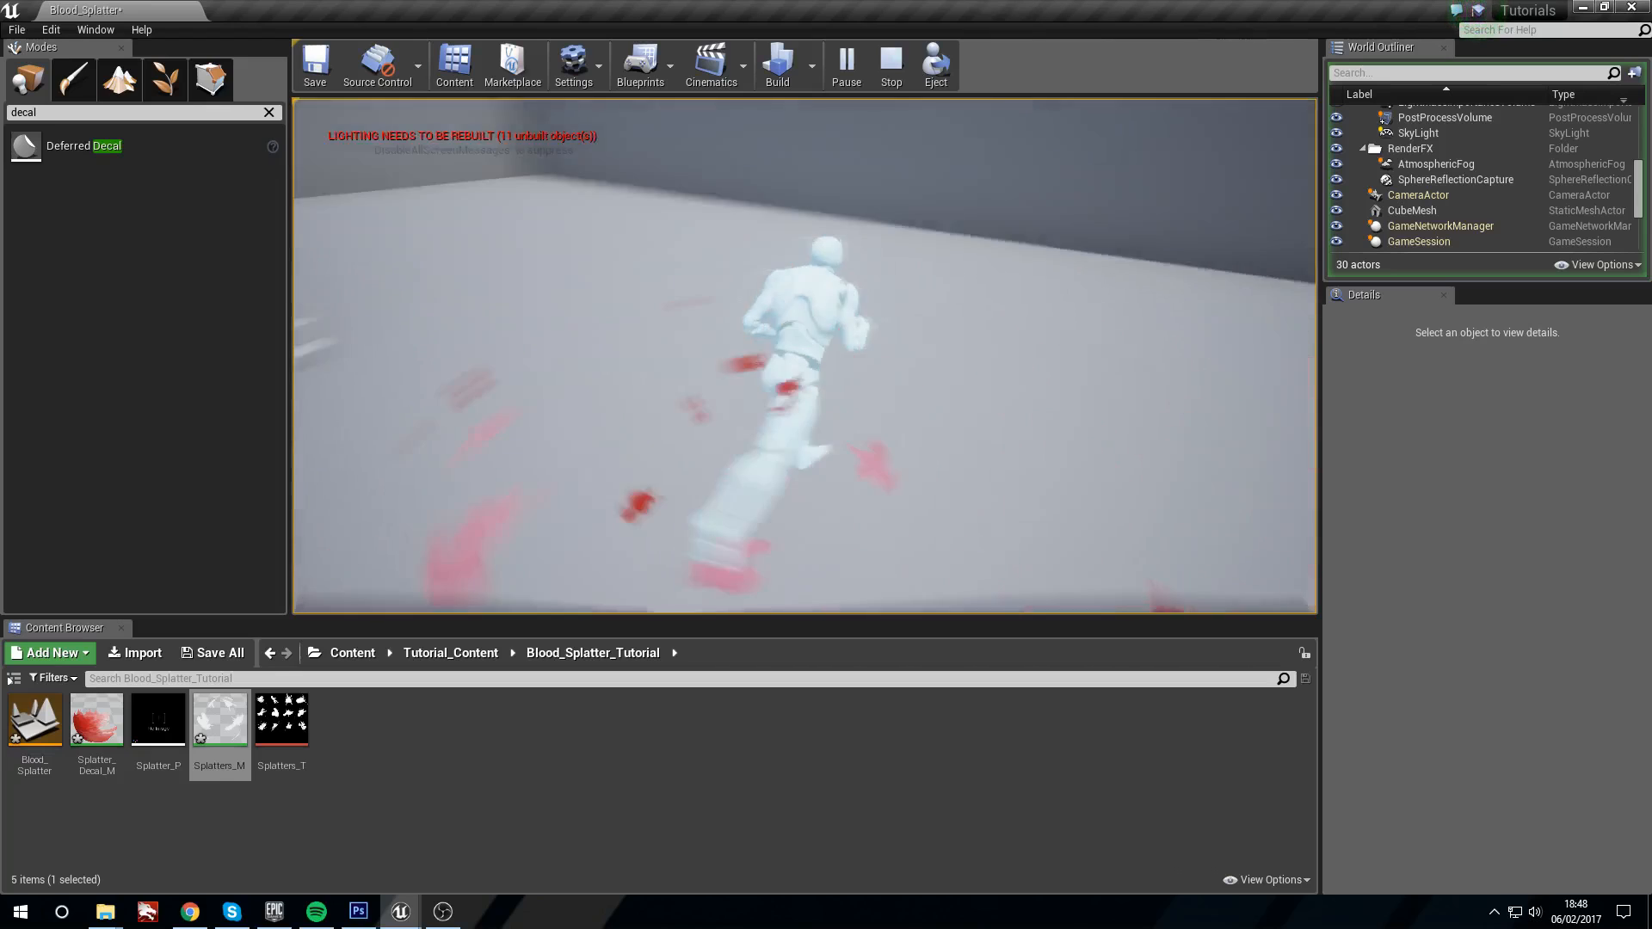
pyautogui.press('w')
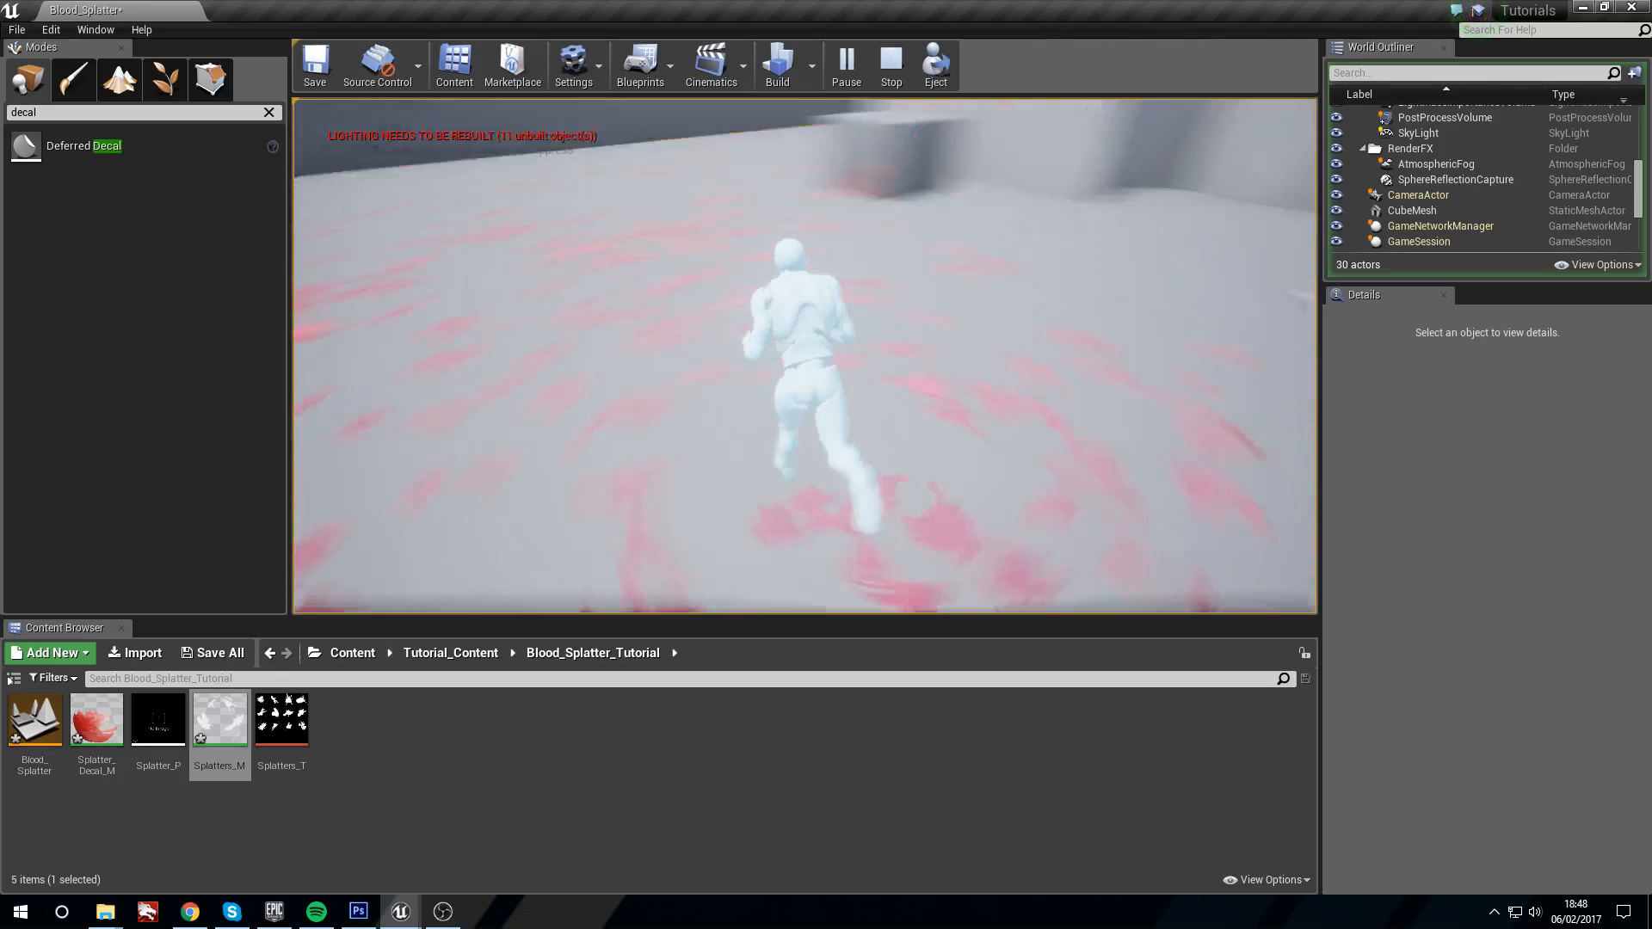
pyautogui.press('d')
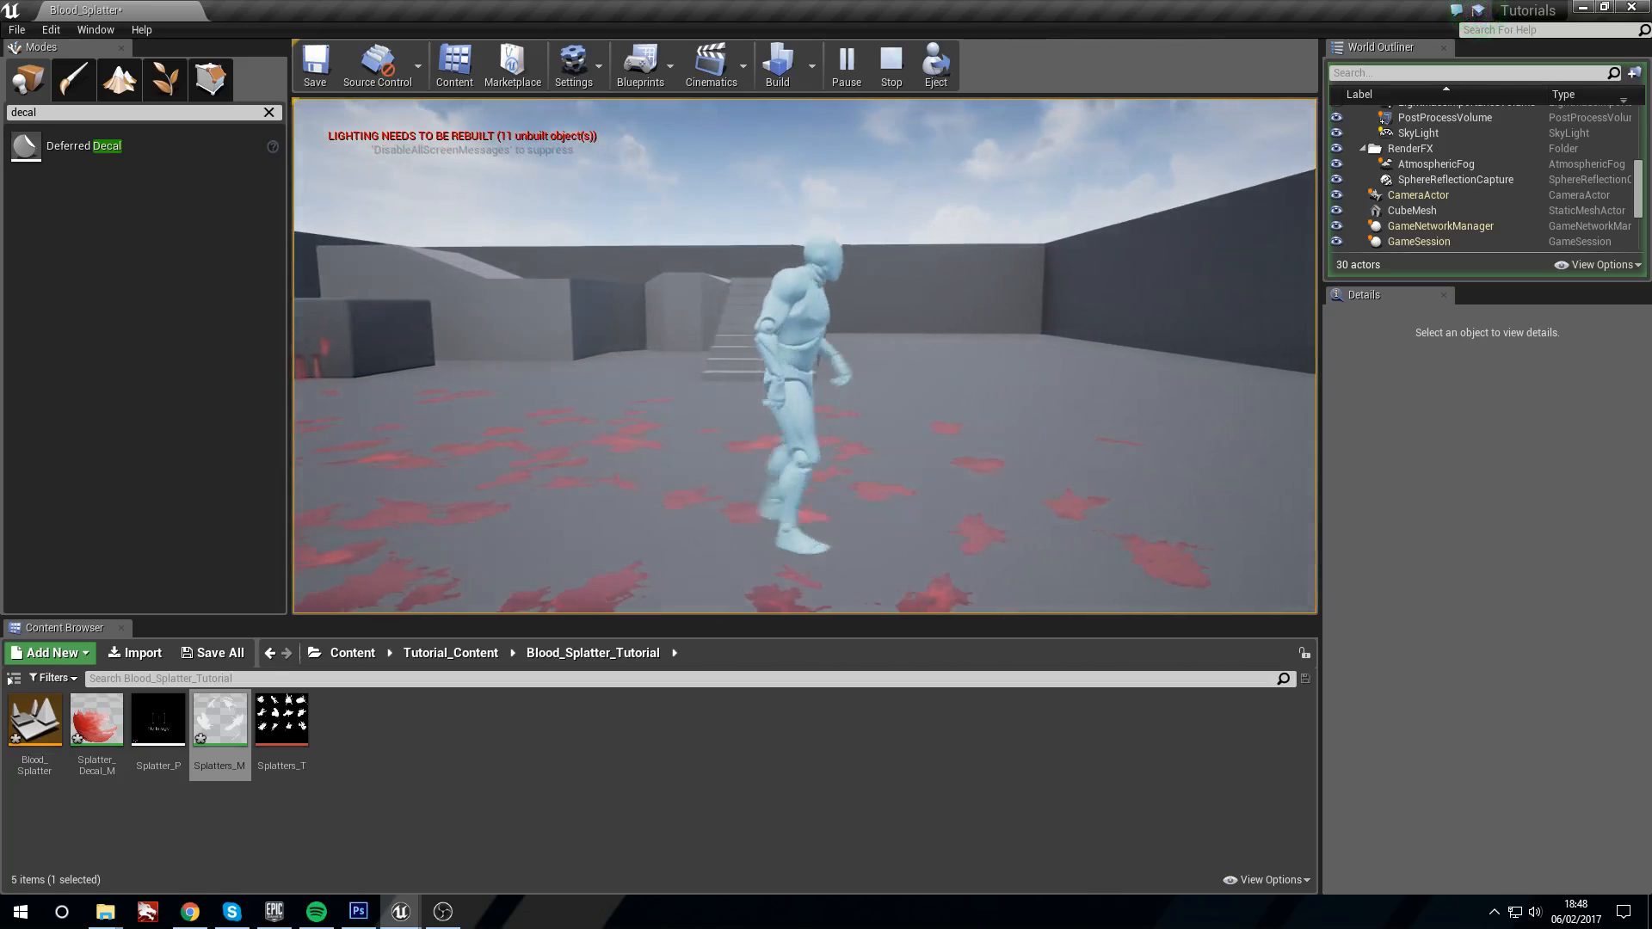
pyautogui.press('w')
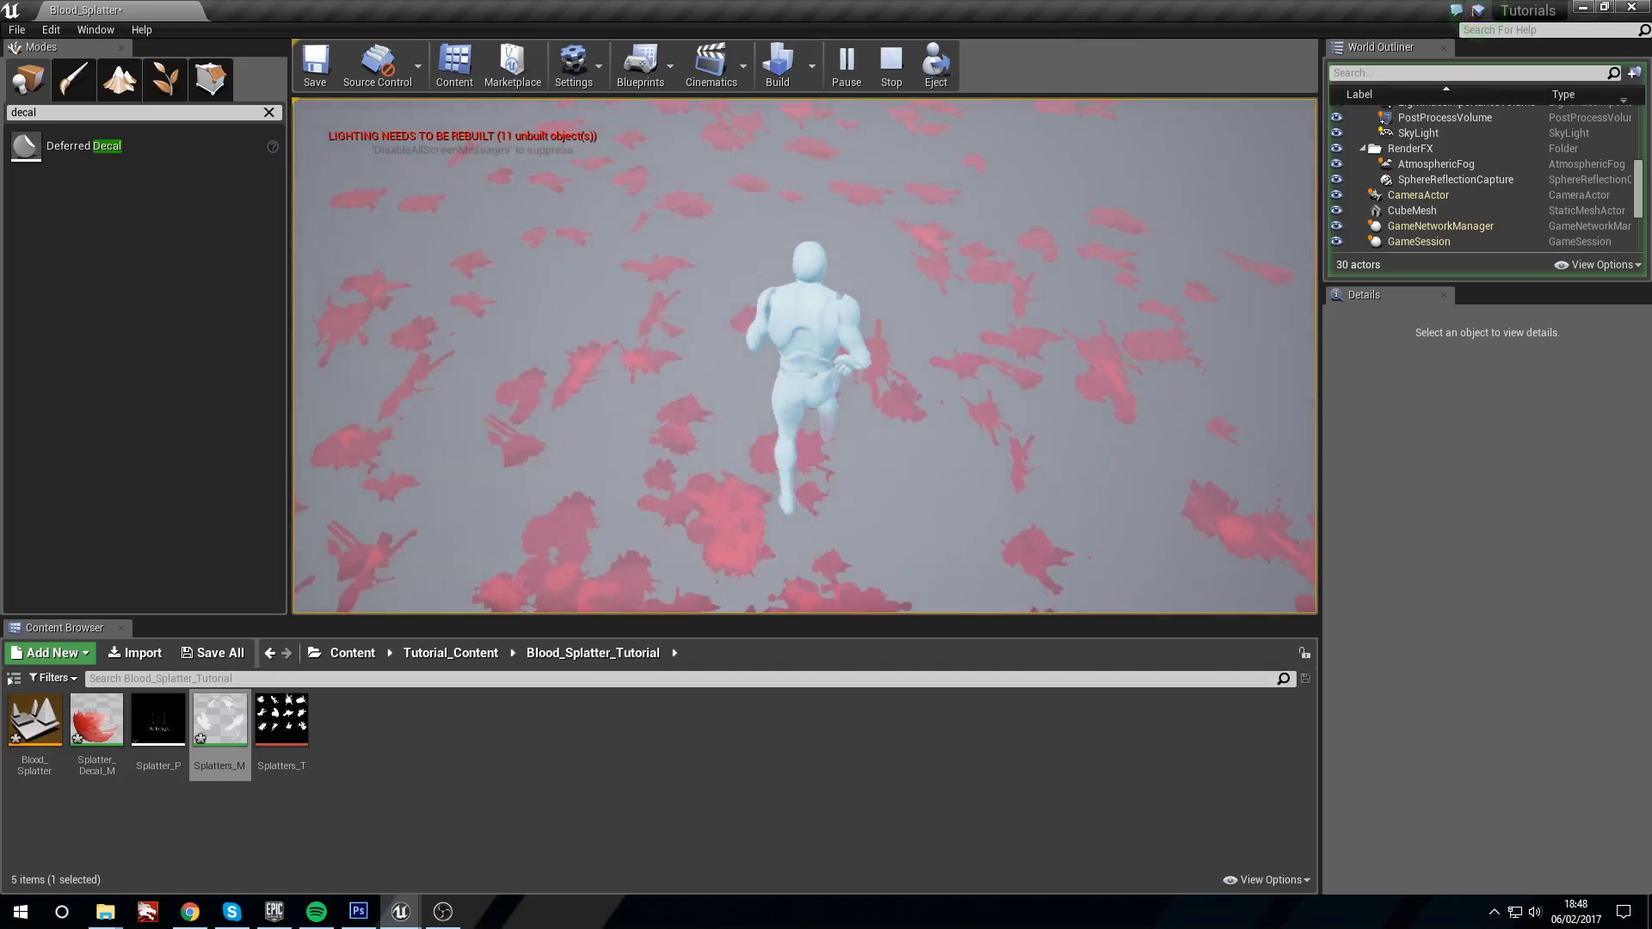
pyautogui.press('d')
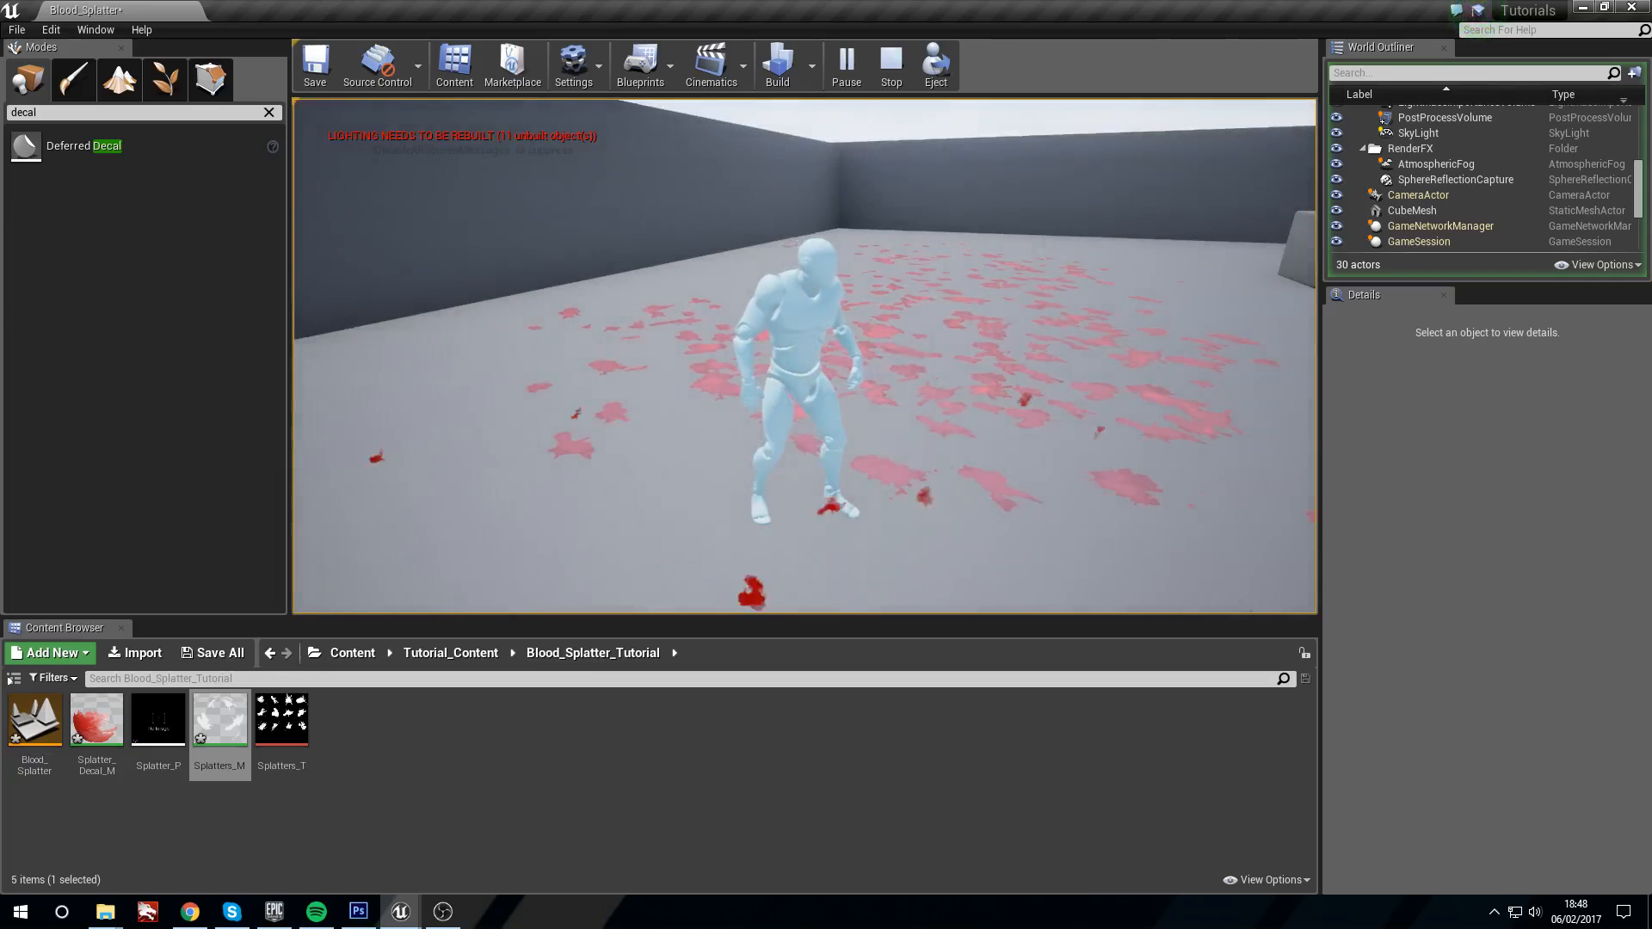
pyautogui.press('a')
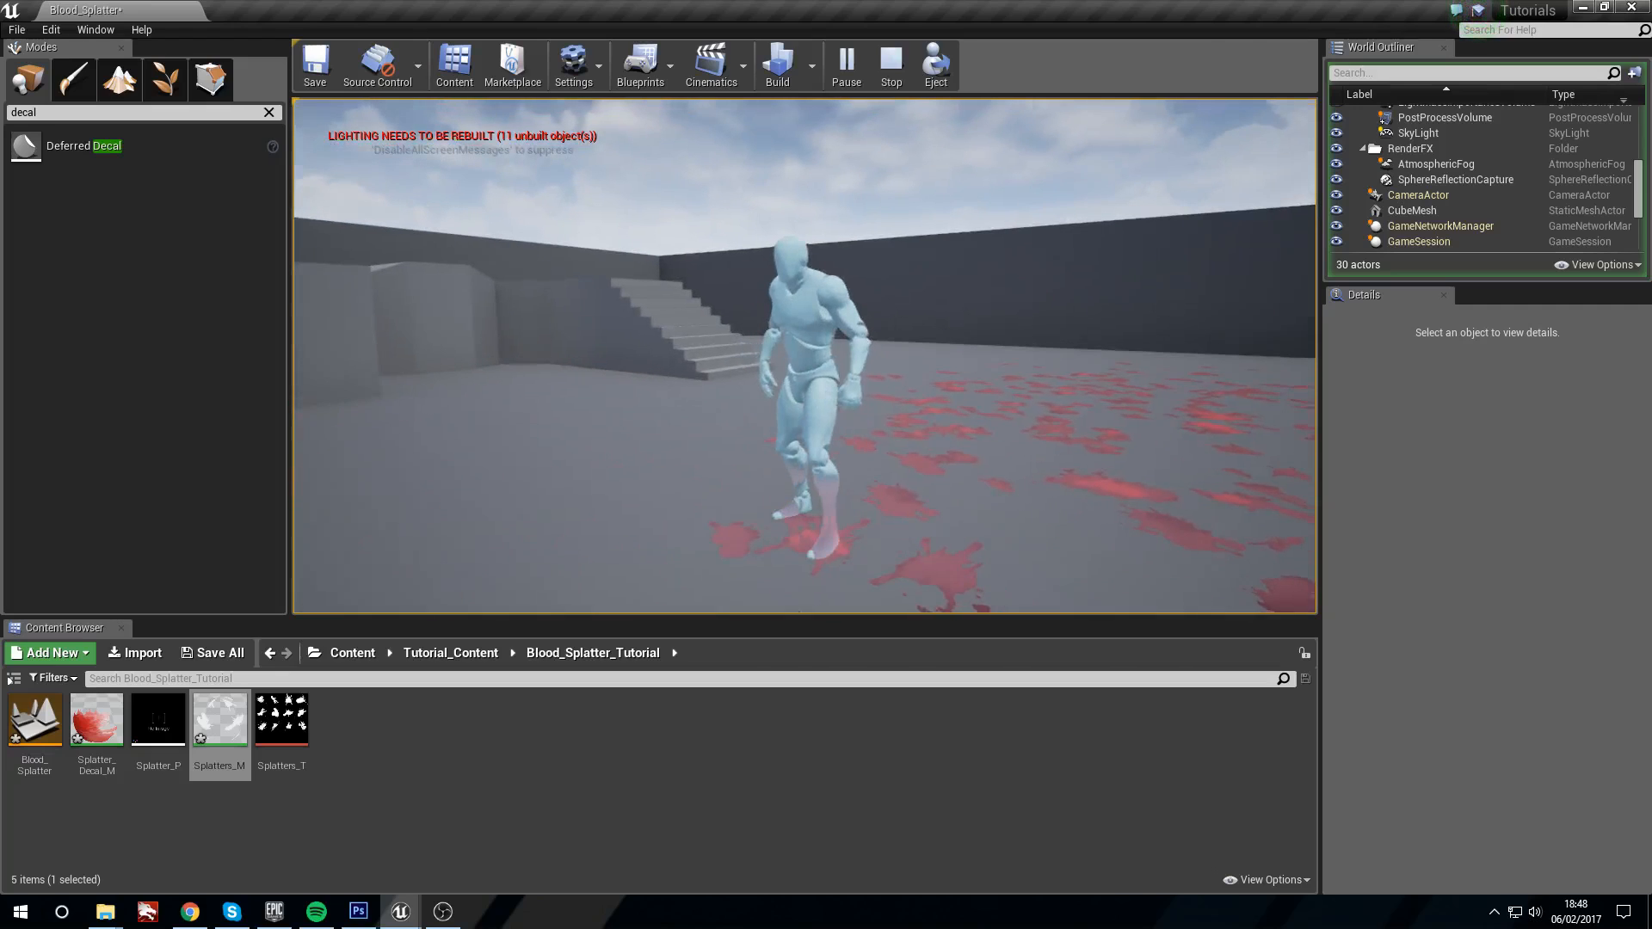
pyautogui.press('s')
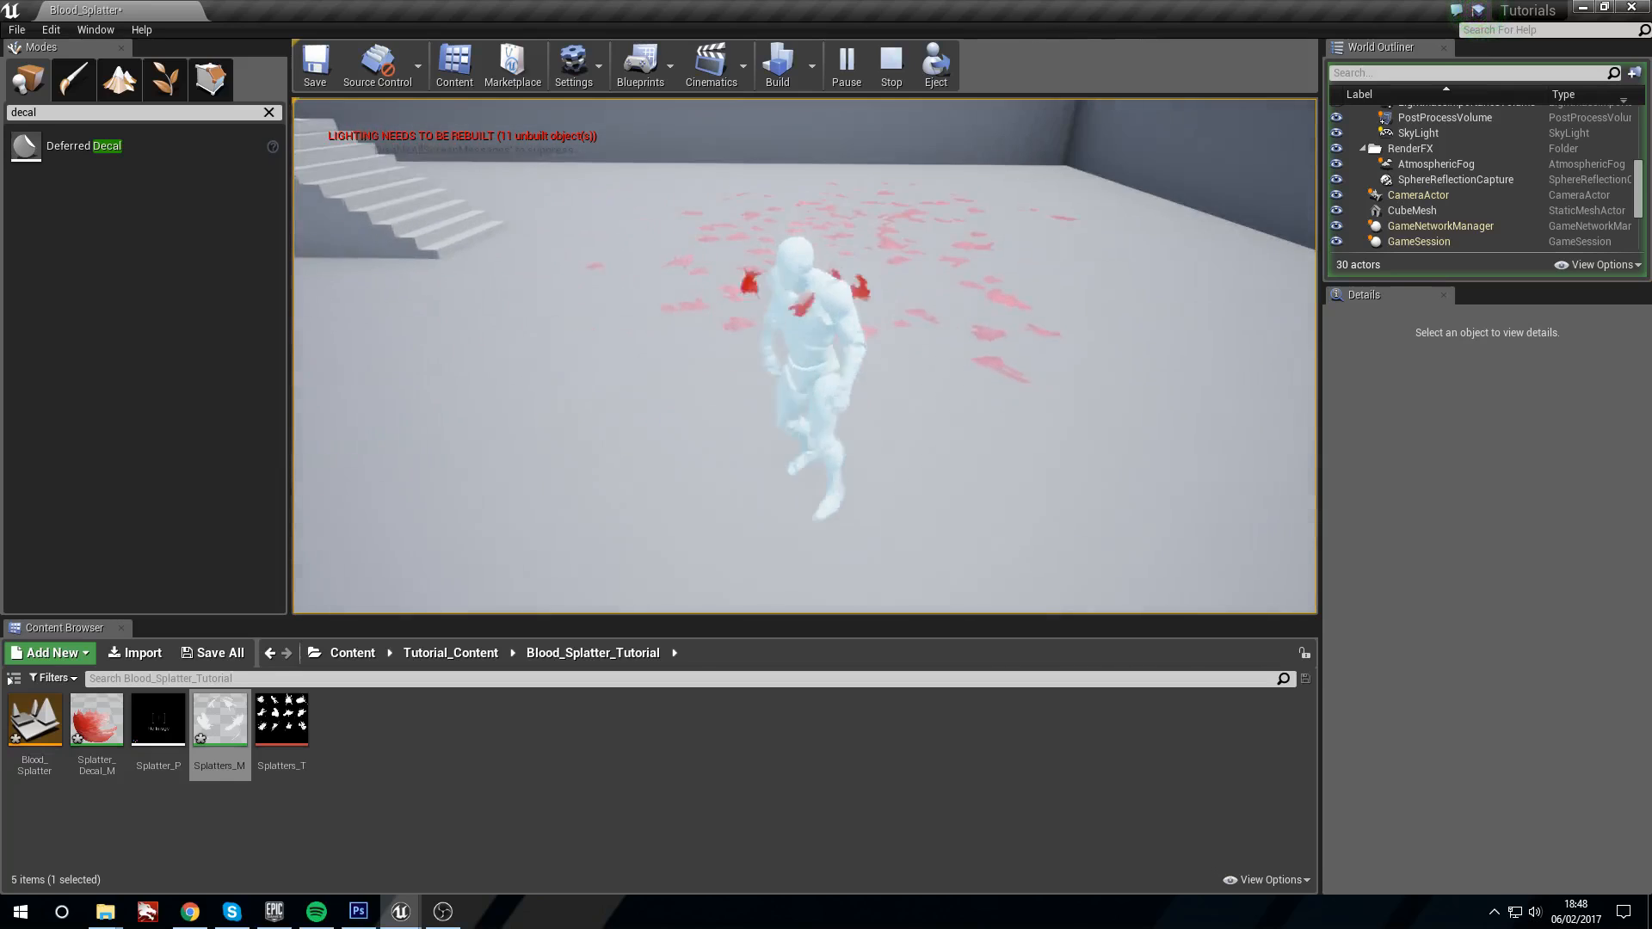
pyautogui.press('w')
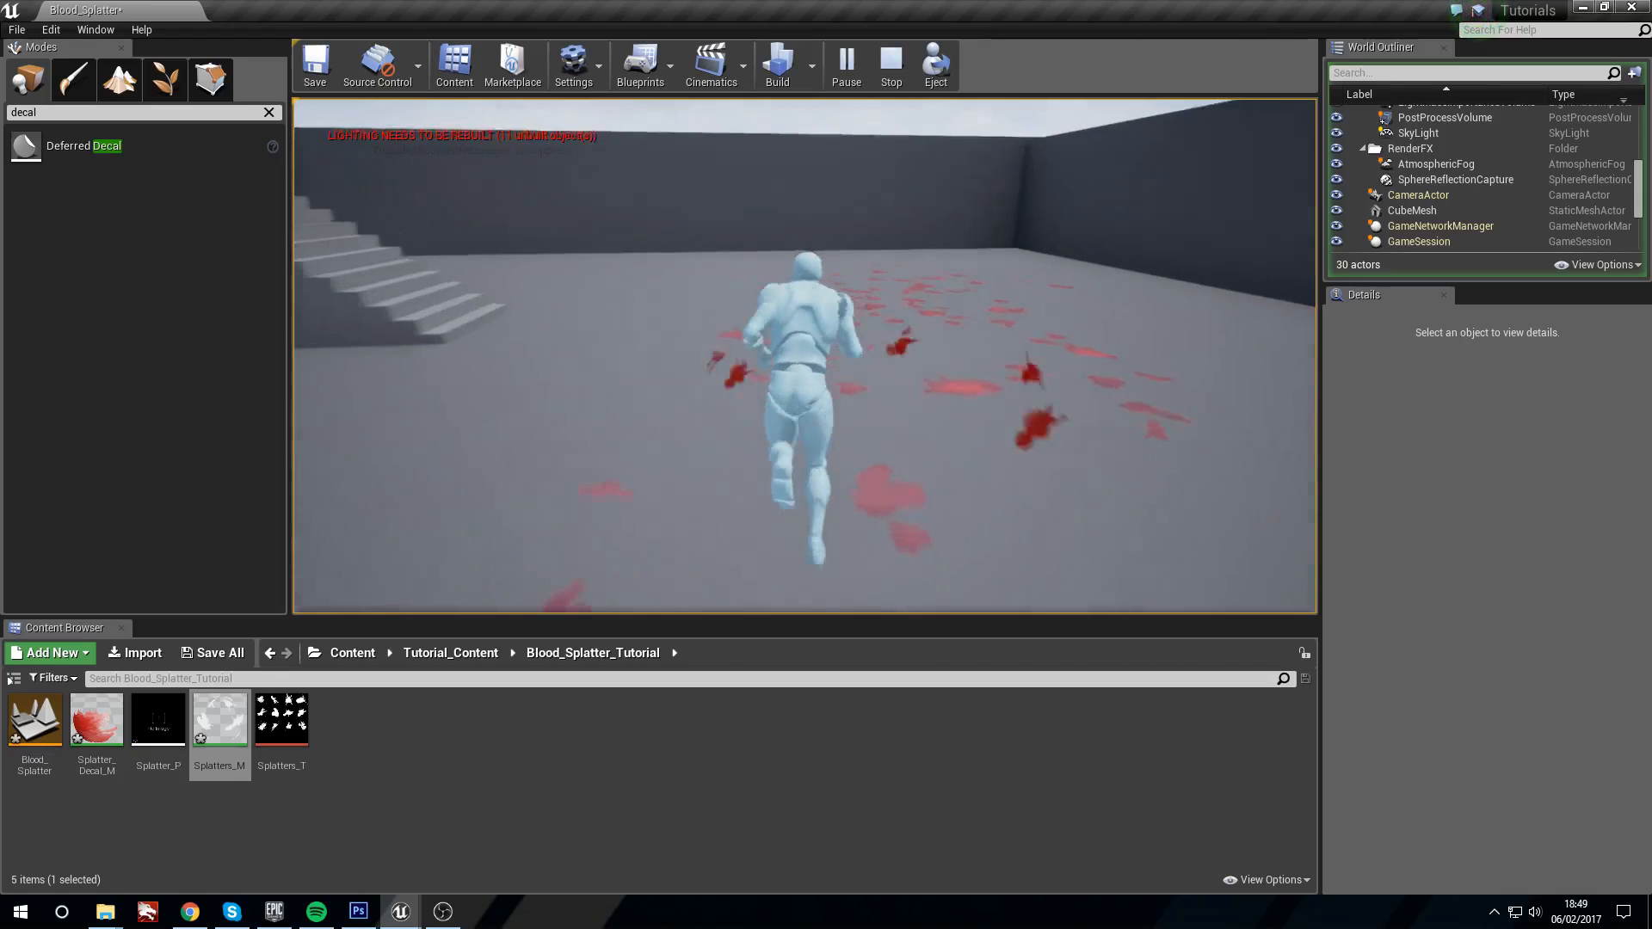
pyautogui.press('a')
pyautogui.press('s')
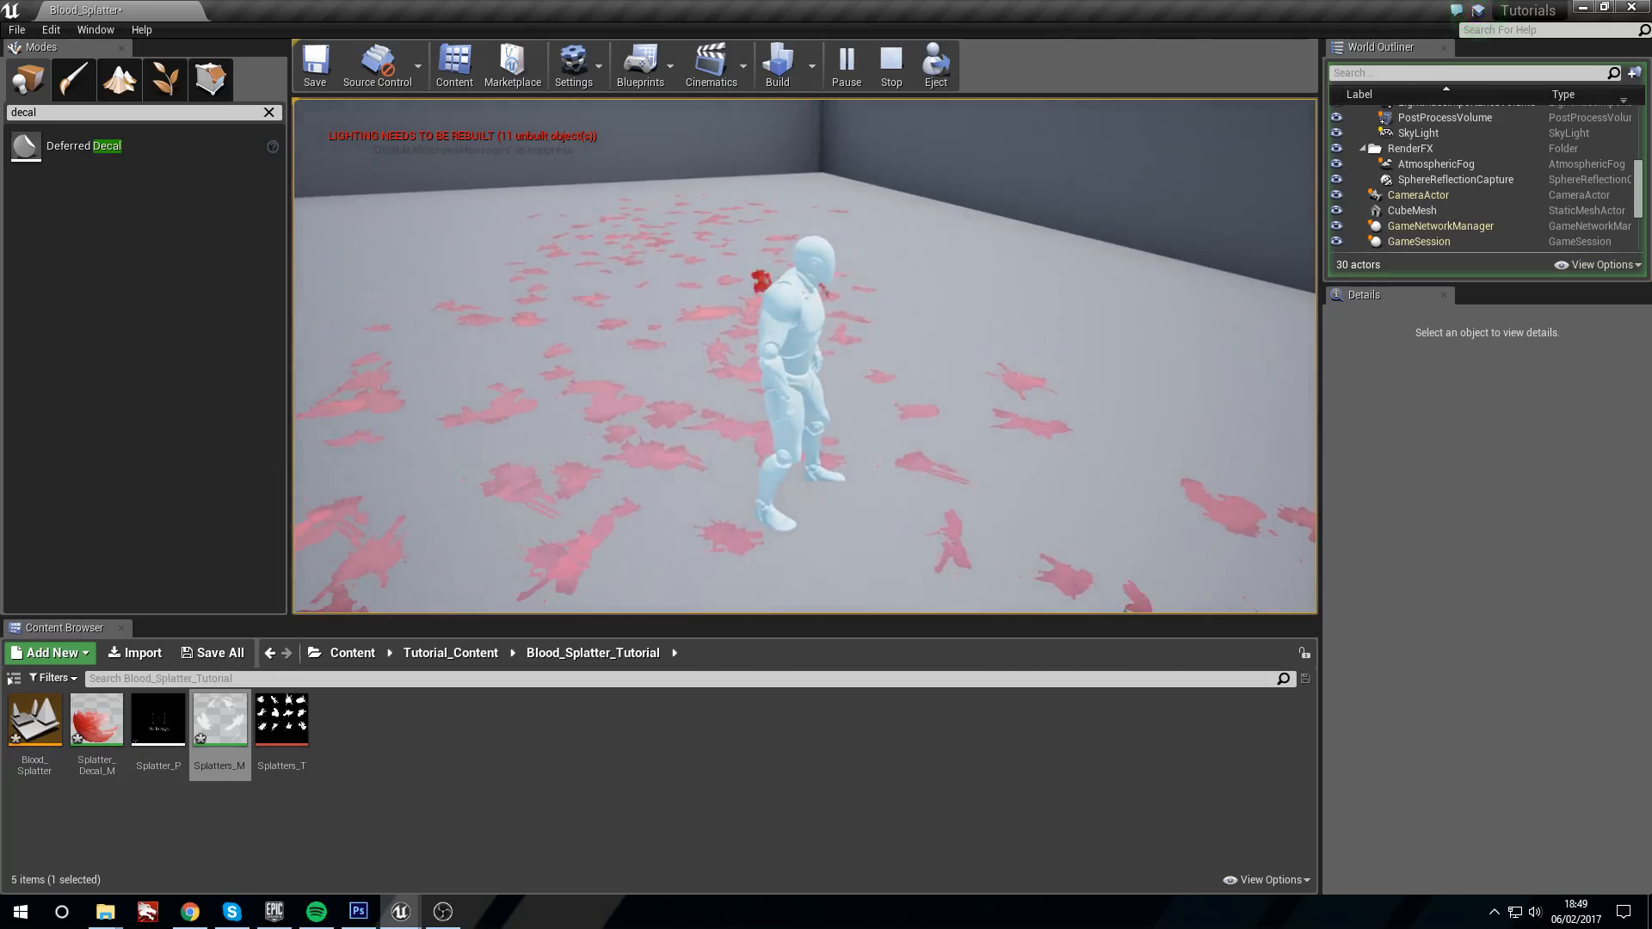
pyautogui.press('d')
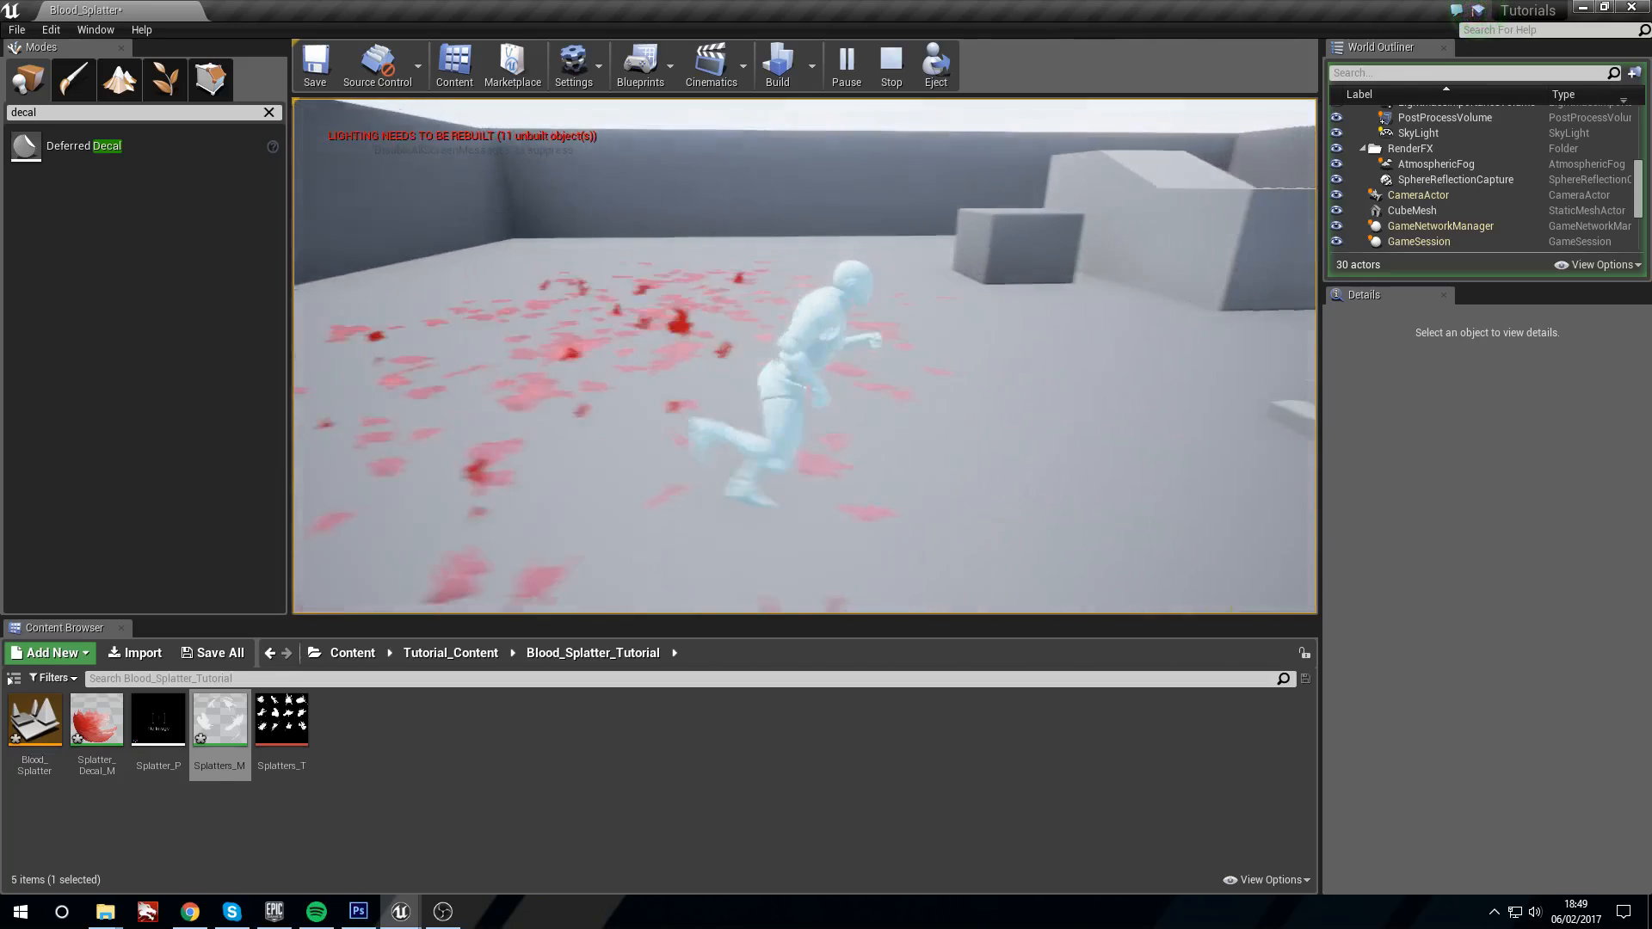
pyautogui.press('s')
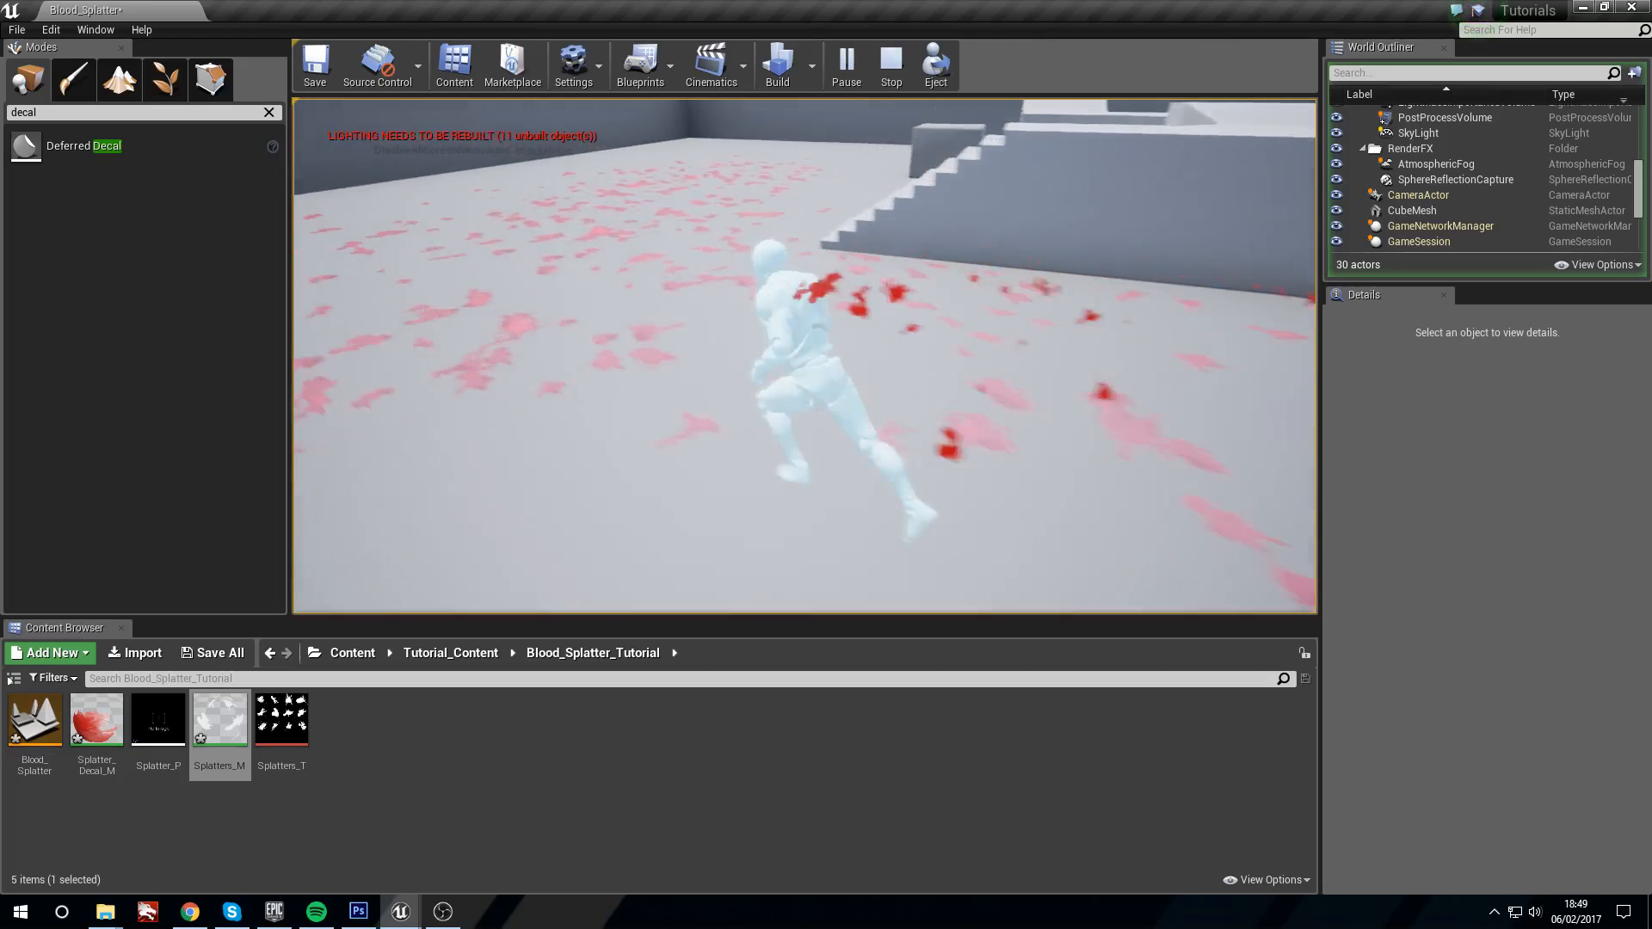
pyautogui.press('a')
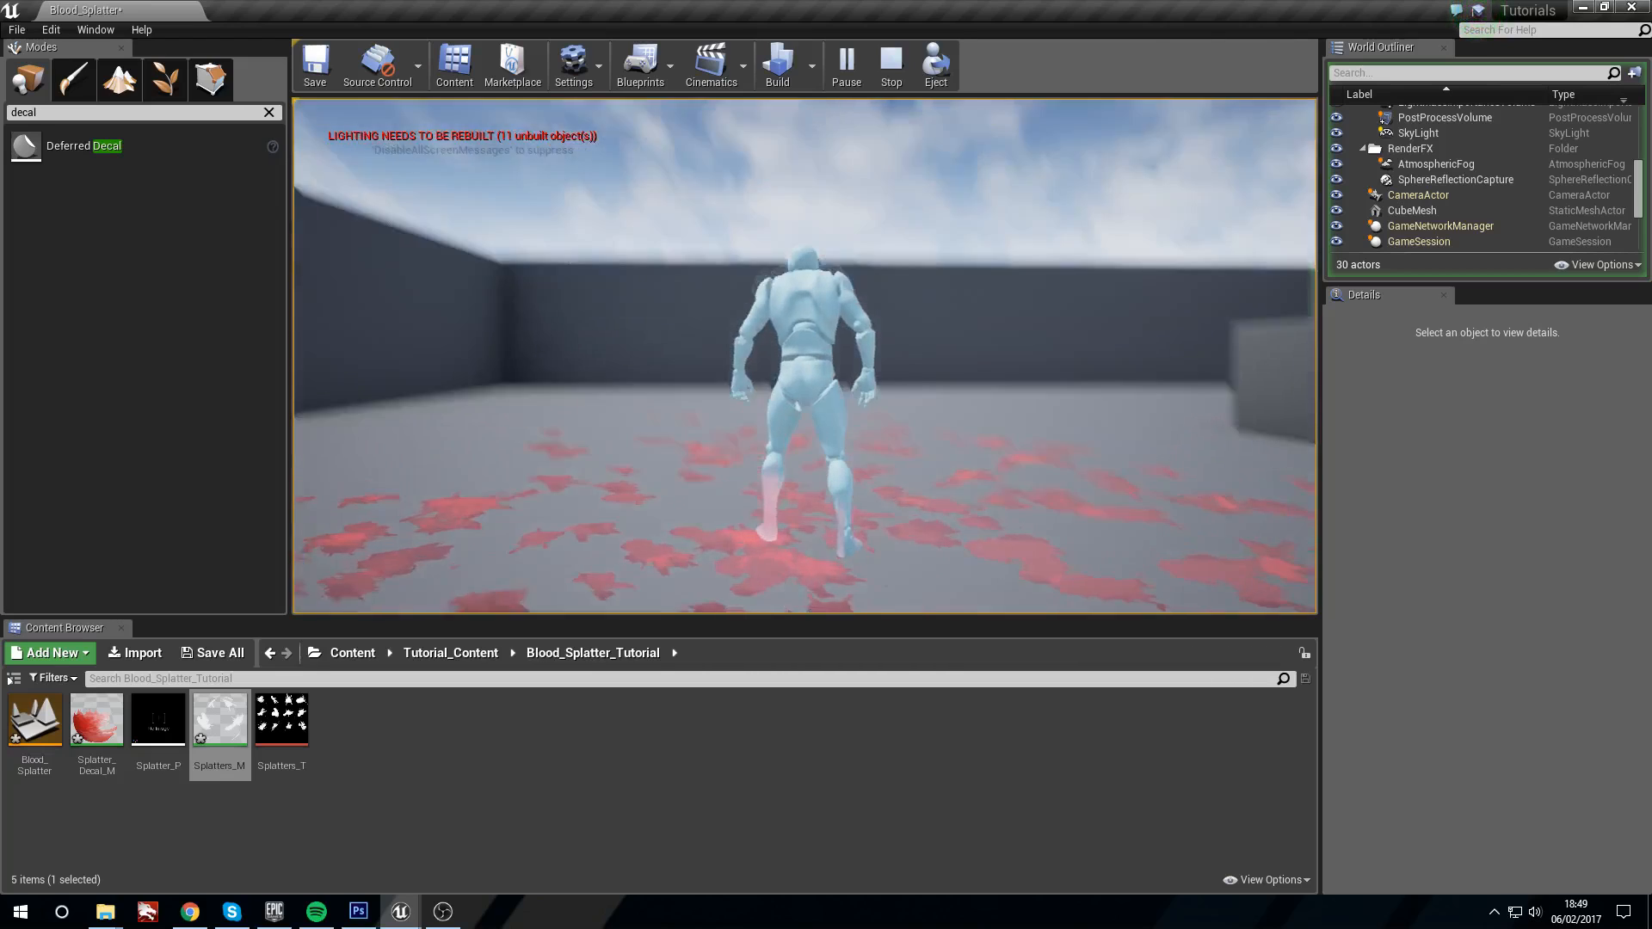
# Step: Switch the play test to full screen and move the character forward to inspect the blood splatters up close
pyautogui.press('F11')
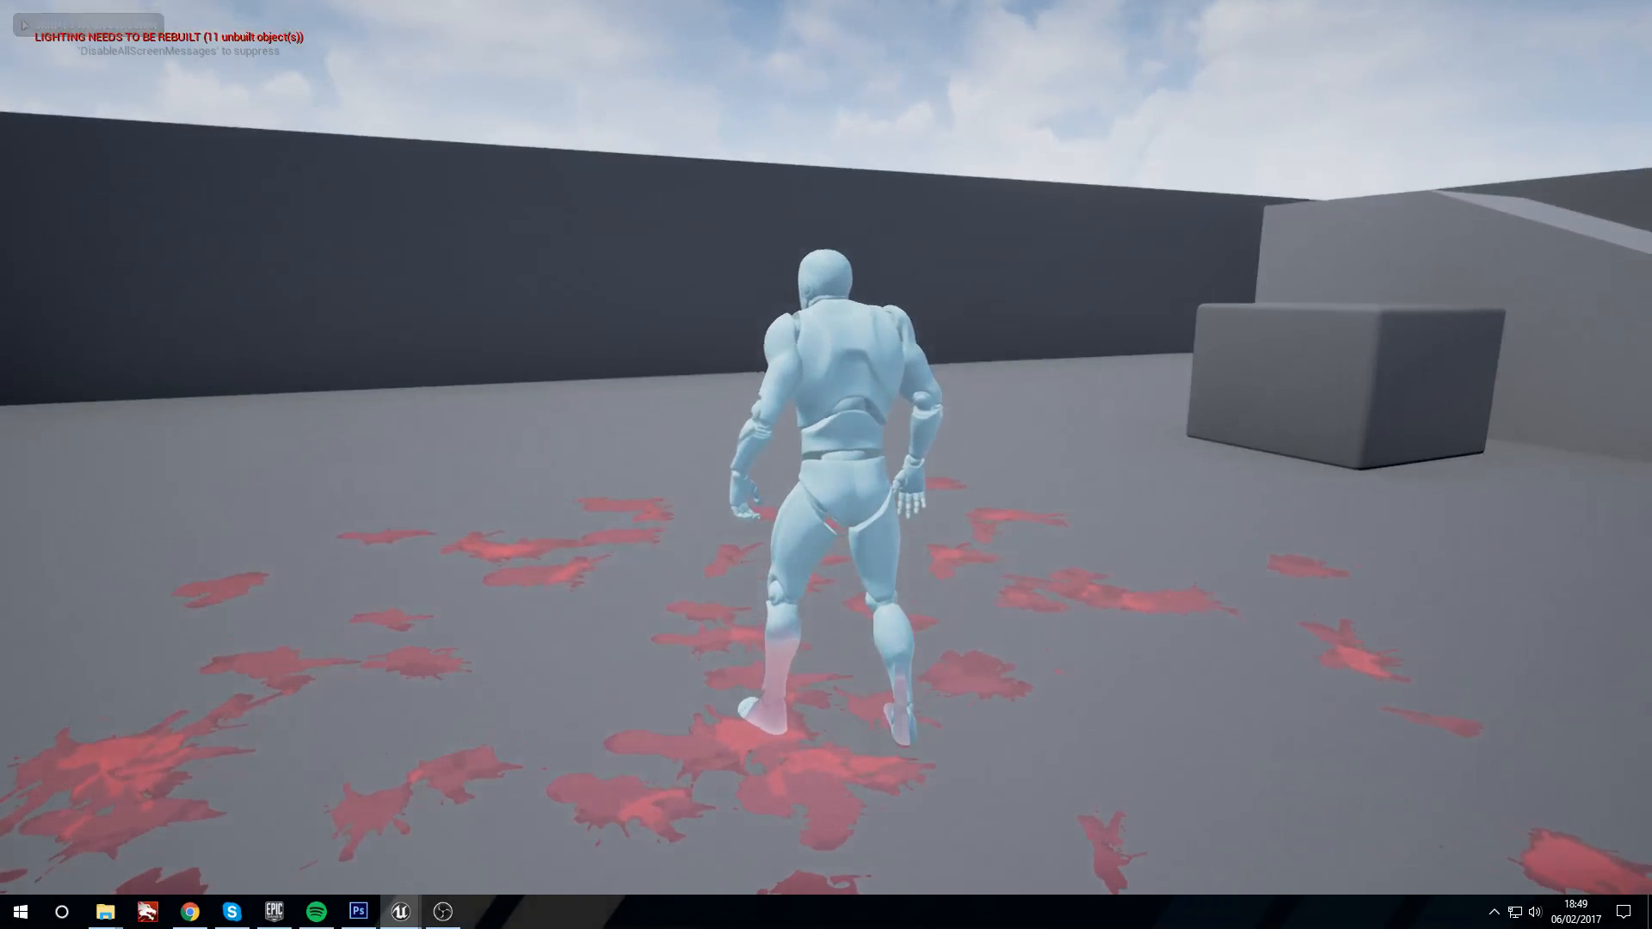
pyautogui.press('w')
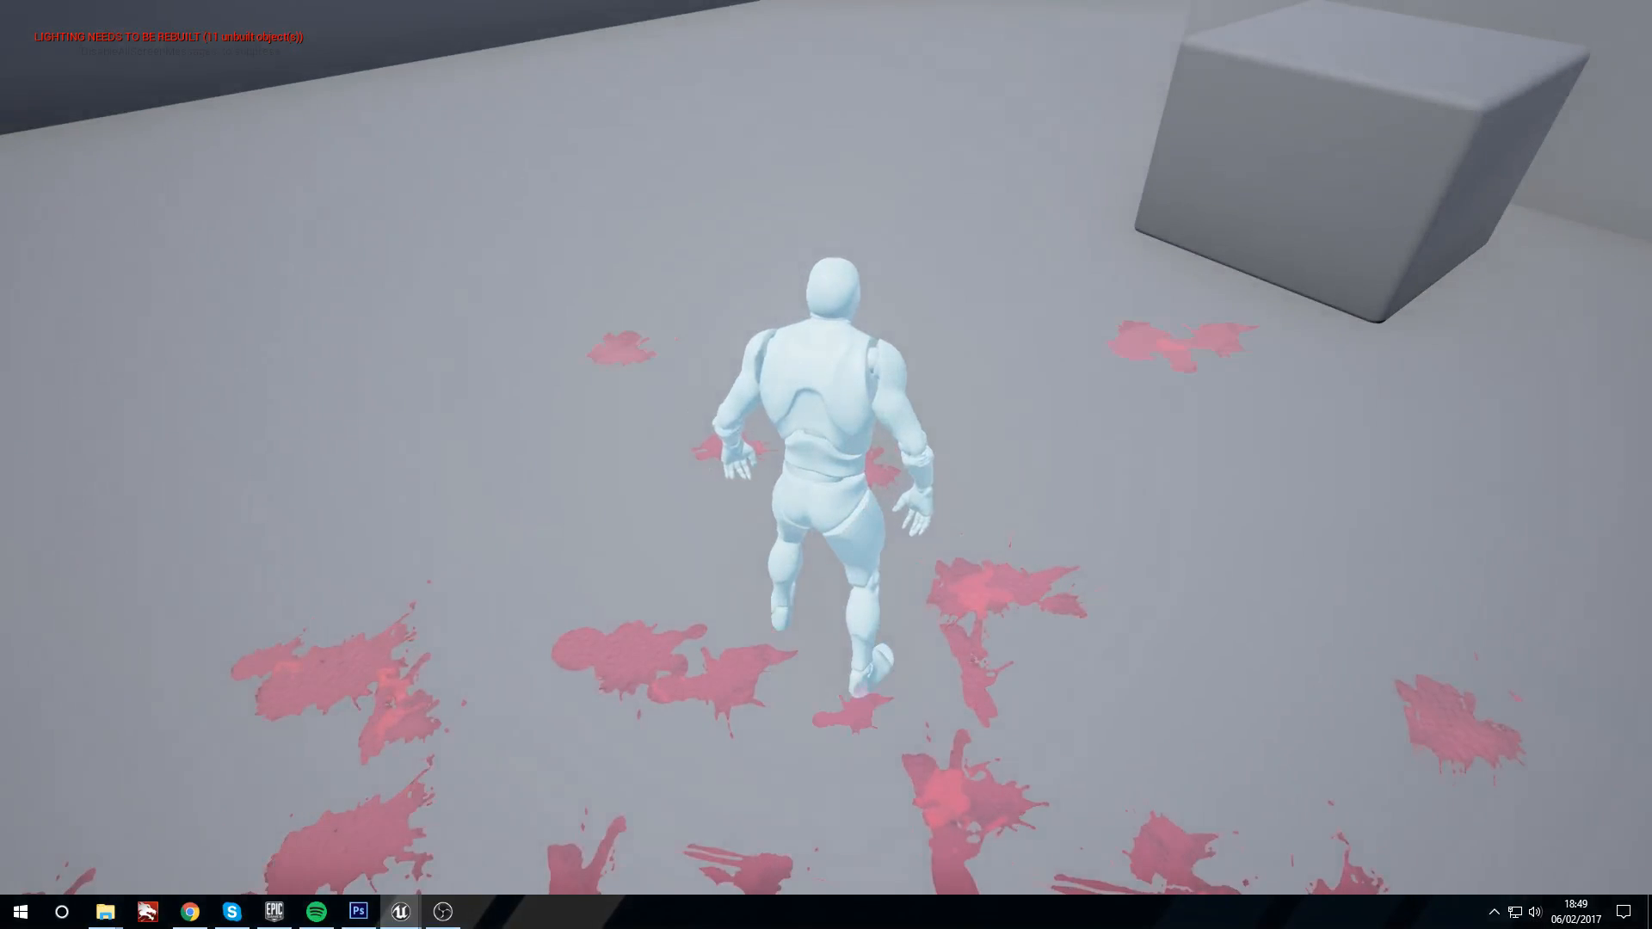